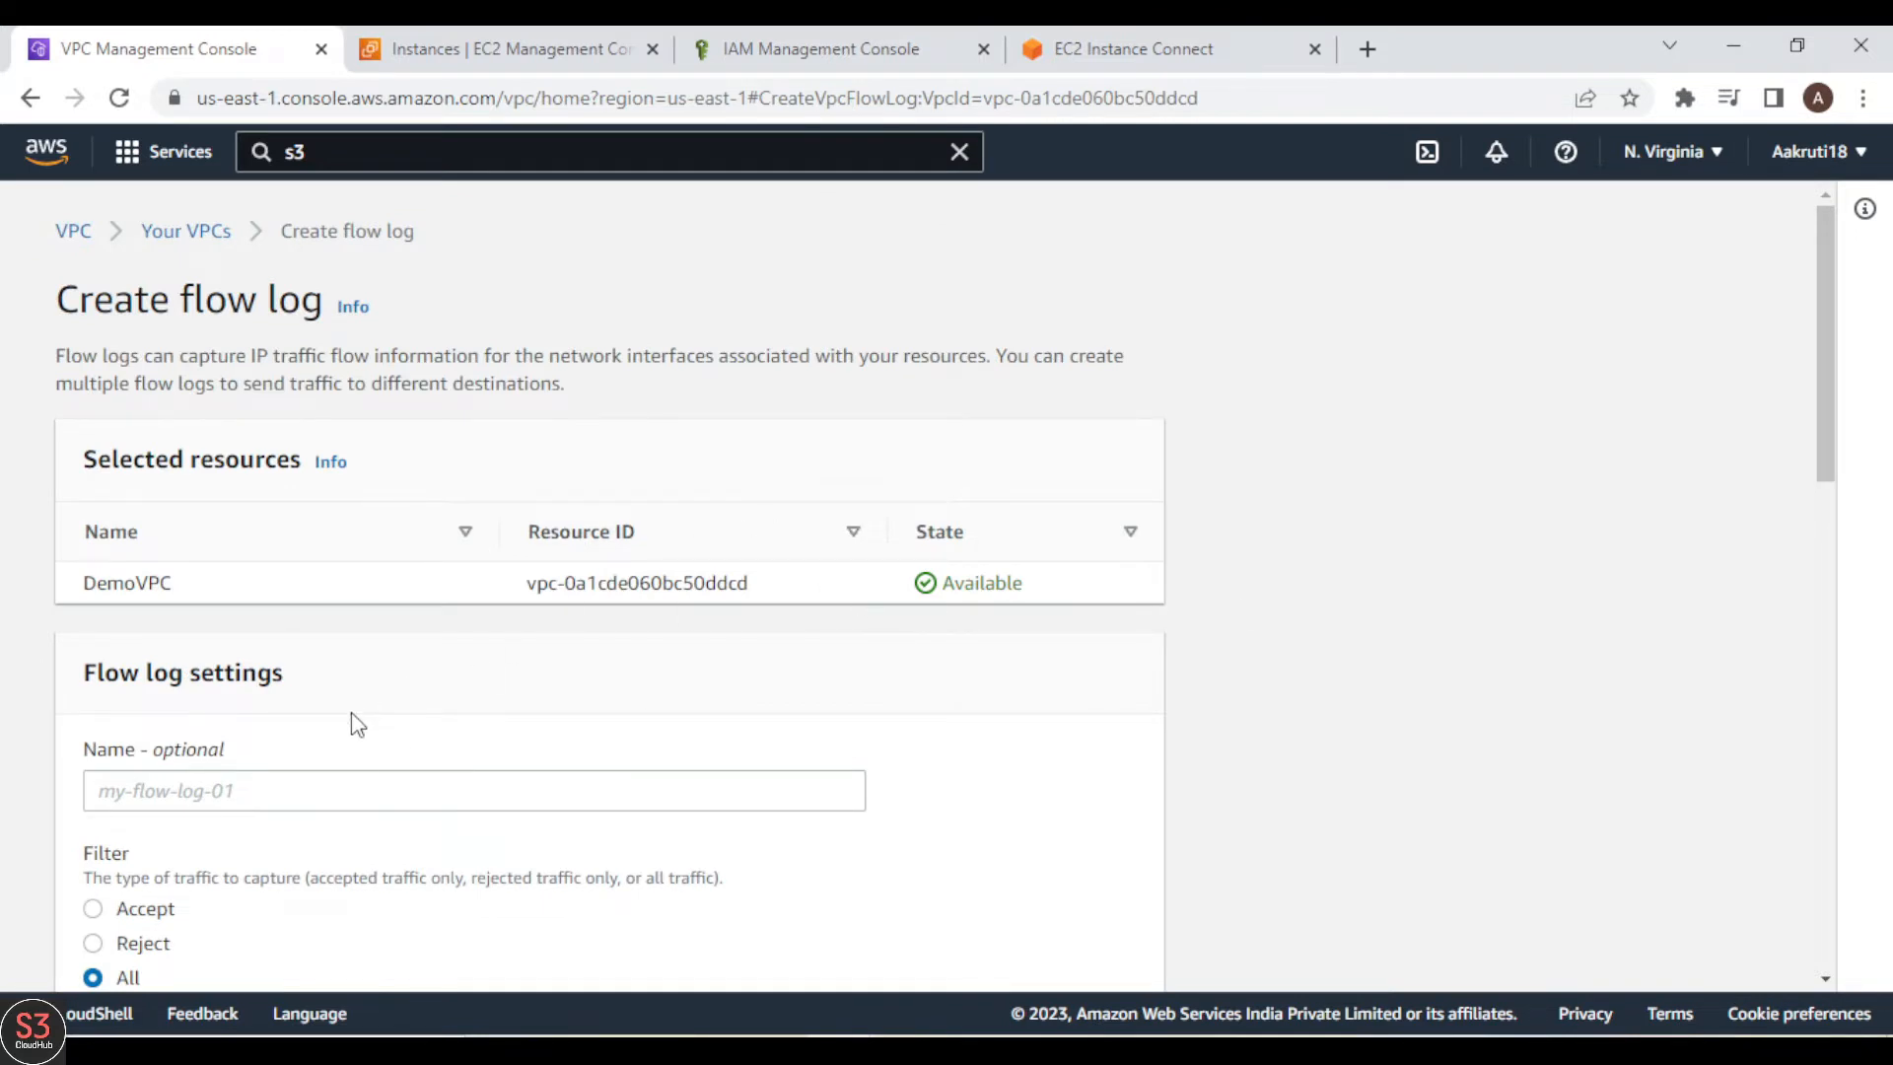
Step: Name the DemoVPC flow log DemoS3FlowLog and set its traffic filter to All
click(303, 781)
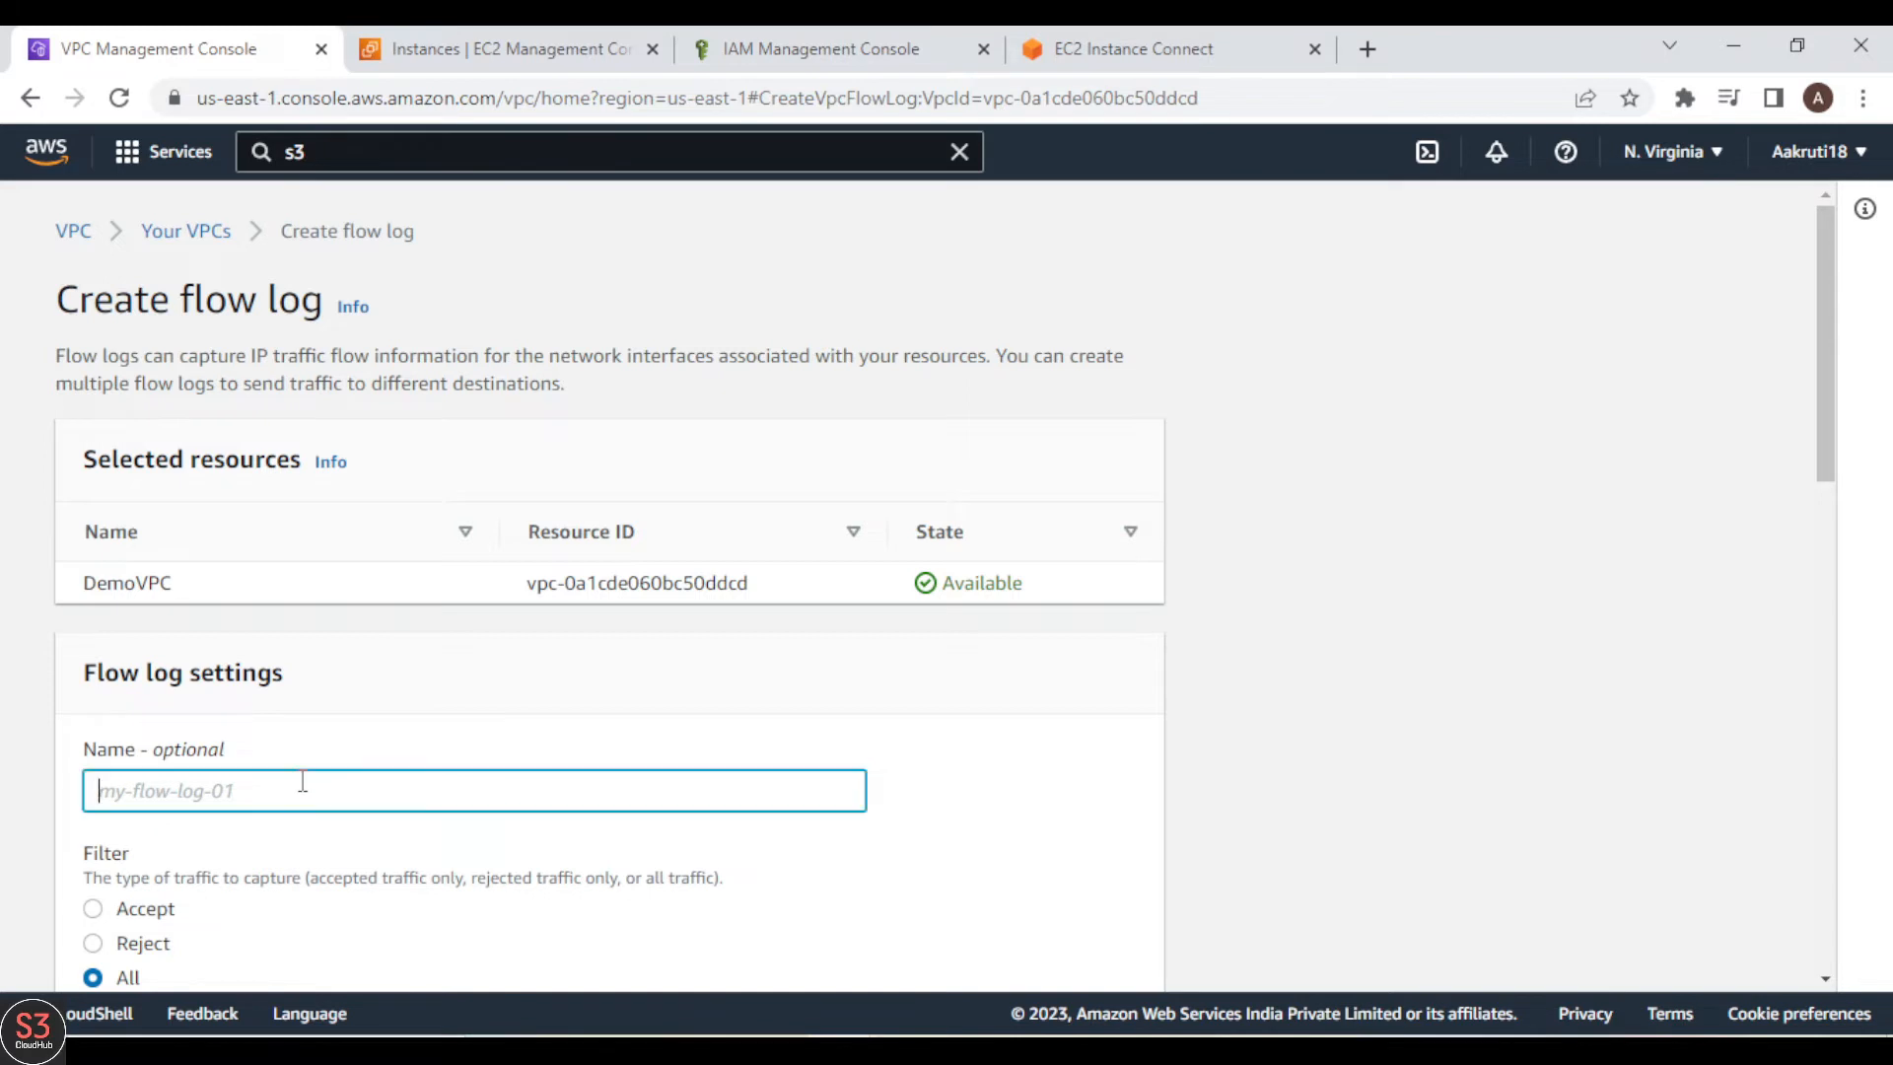
text(DemoS3FlowLog)
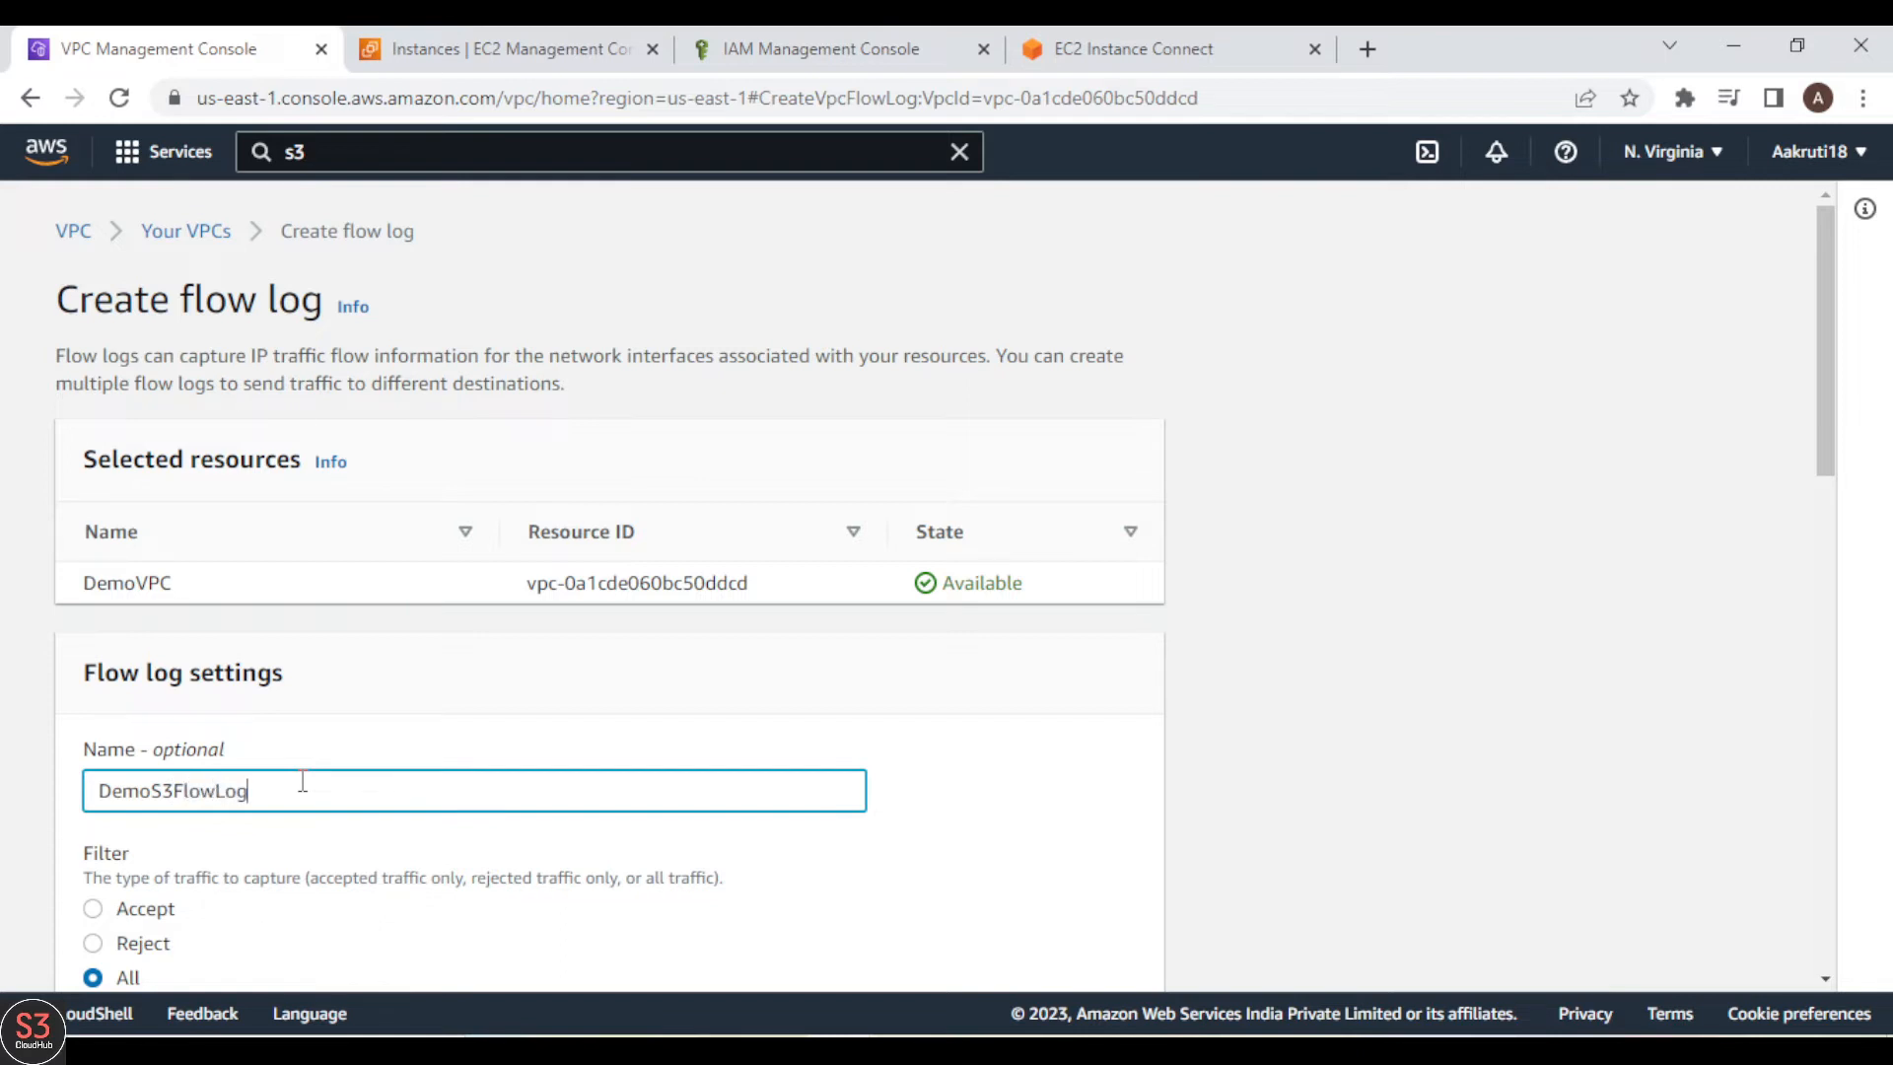
scroll(1415, 858, down, 3)
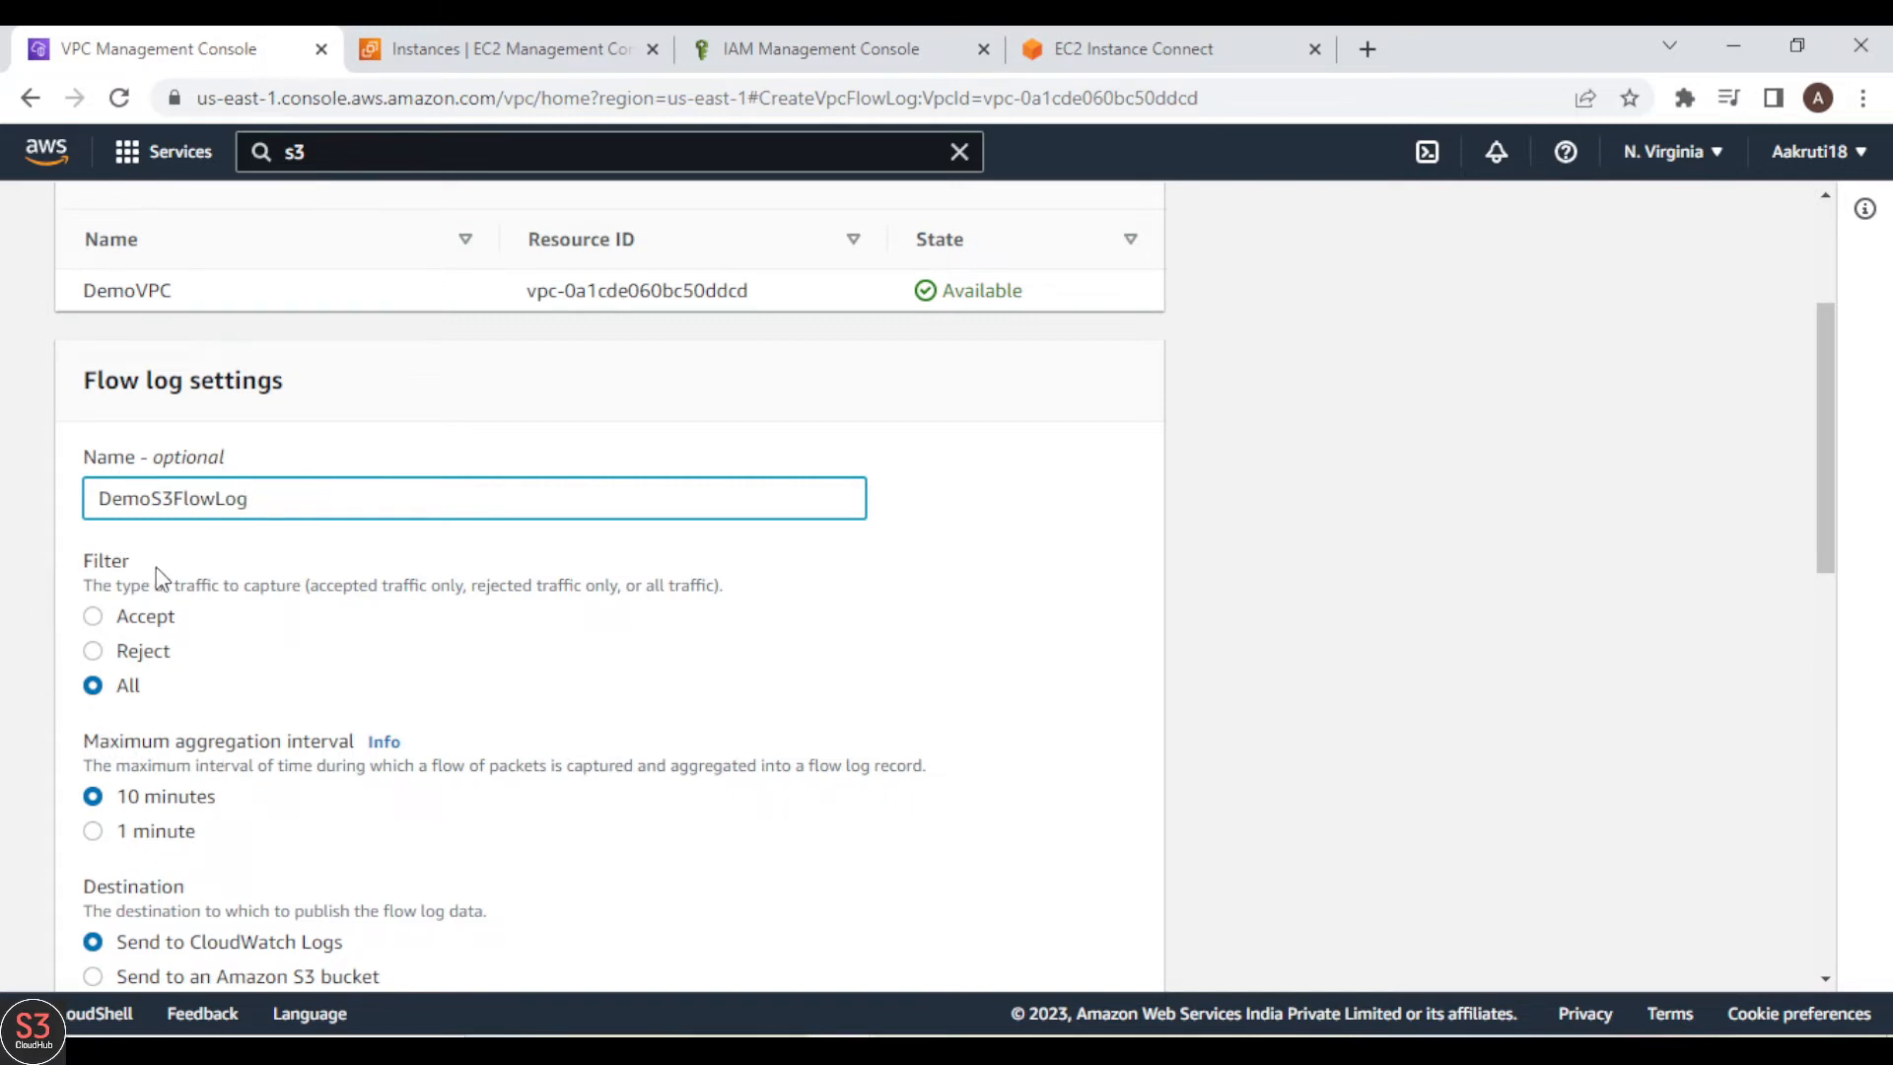
click(95, 620)
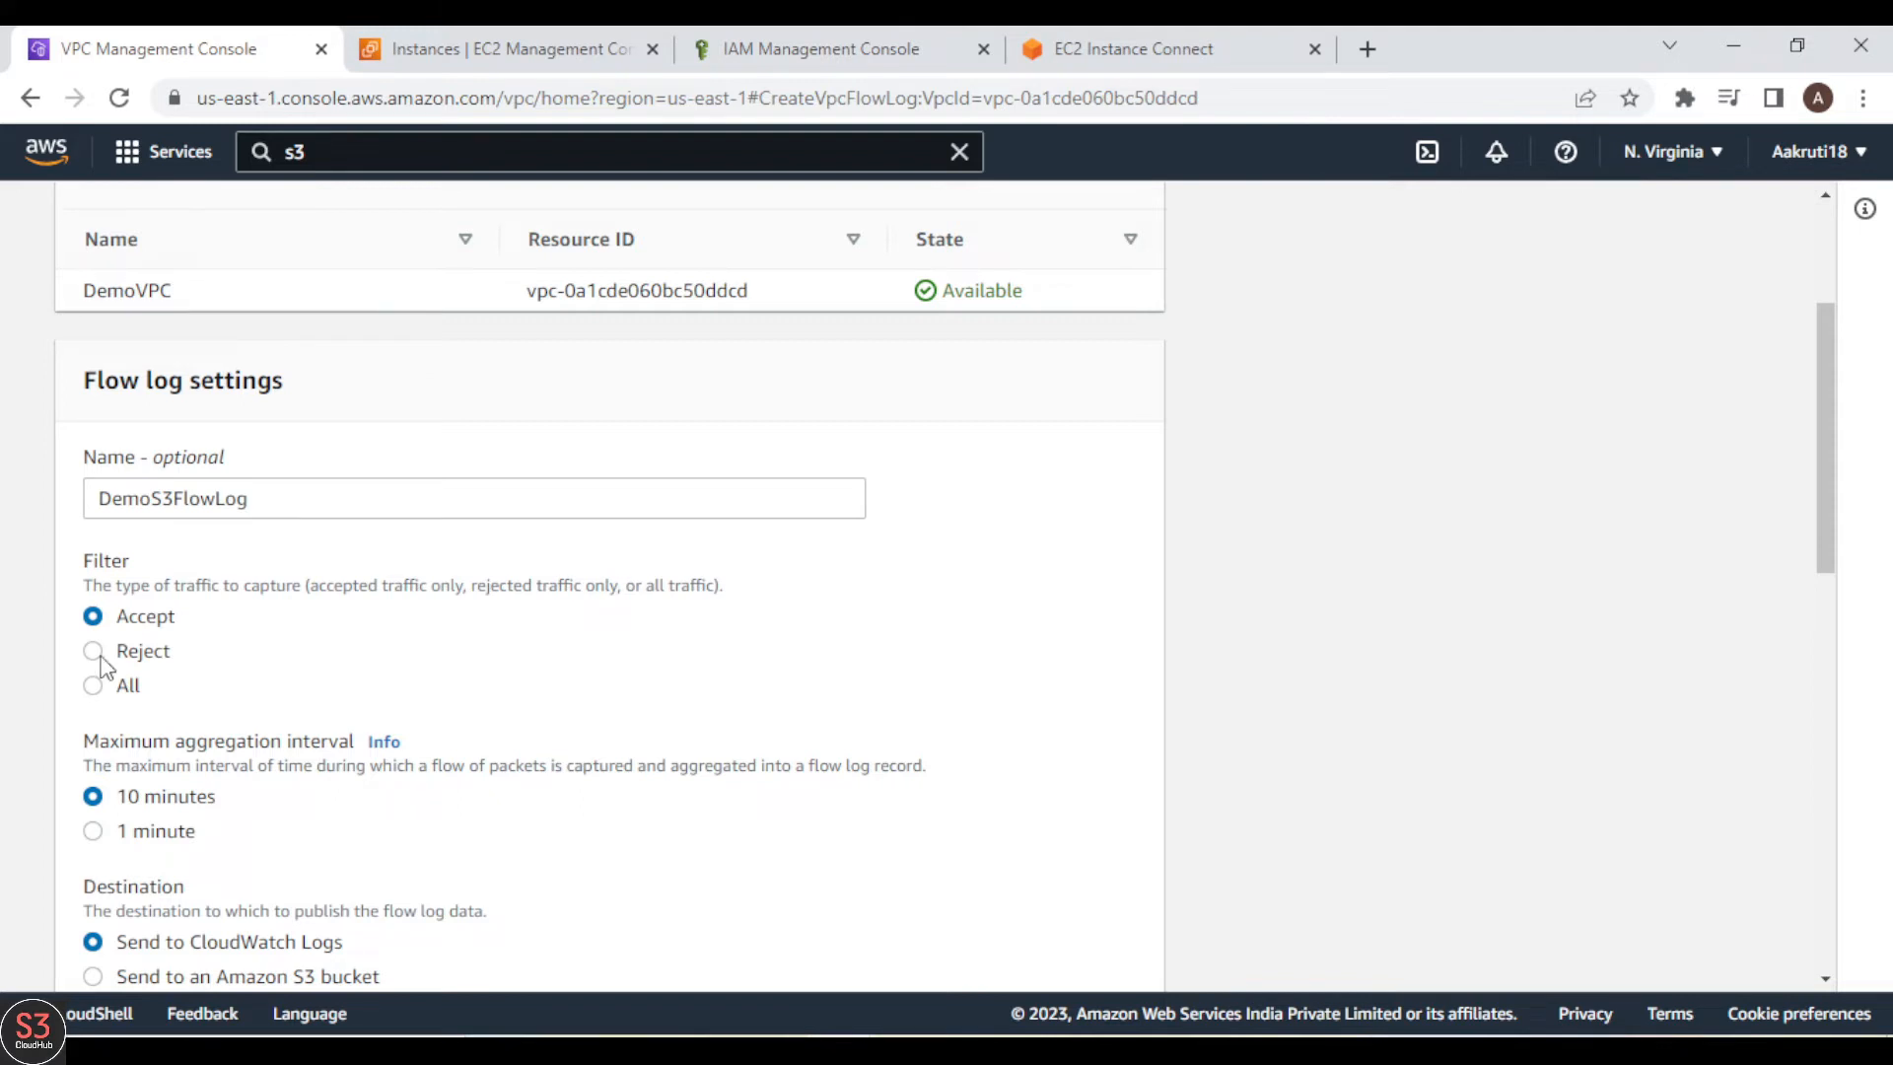
click(102, 663)
click(94, 687)
Step: Set the maximum aggregation interval to 1 minute and choose an Amazon S3 bucket as the flow log destination
scroll(1159, 670, down, 3)
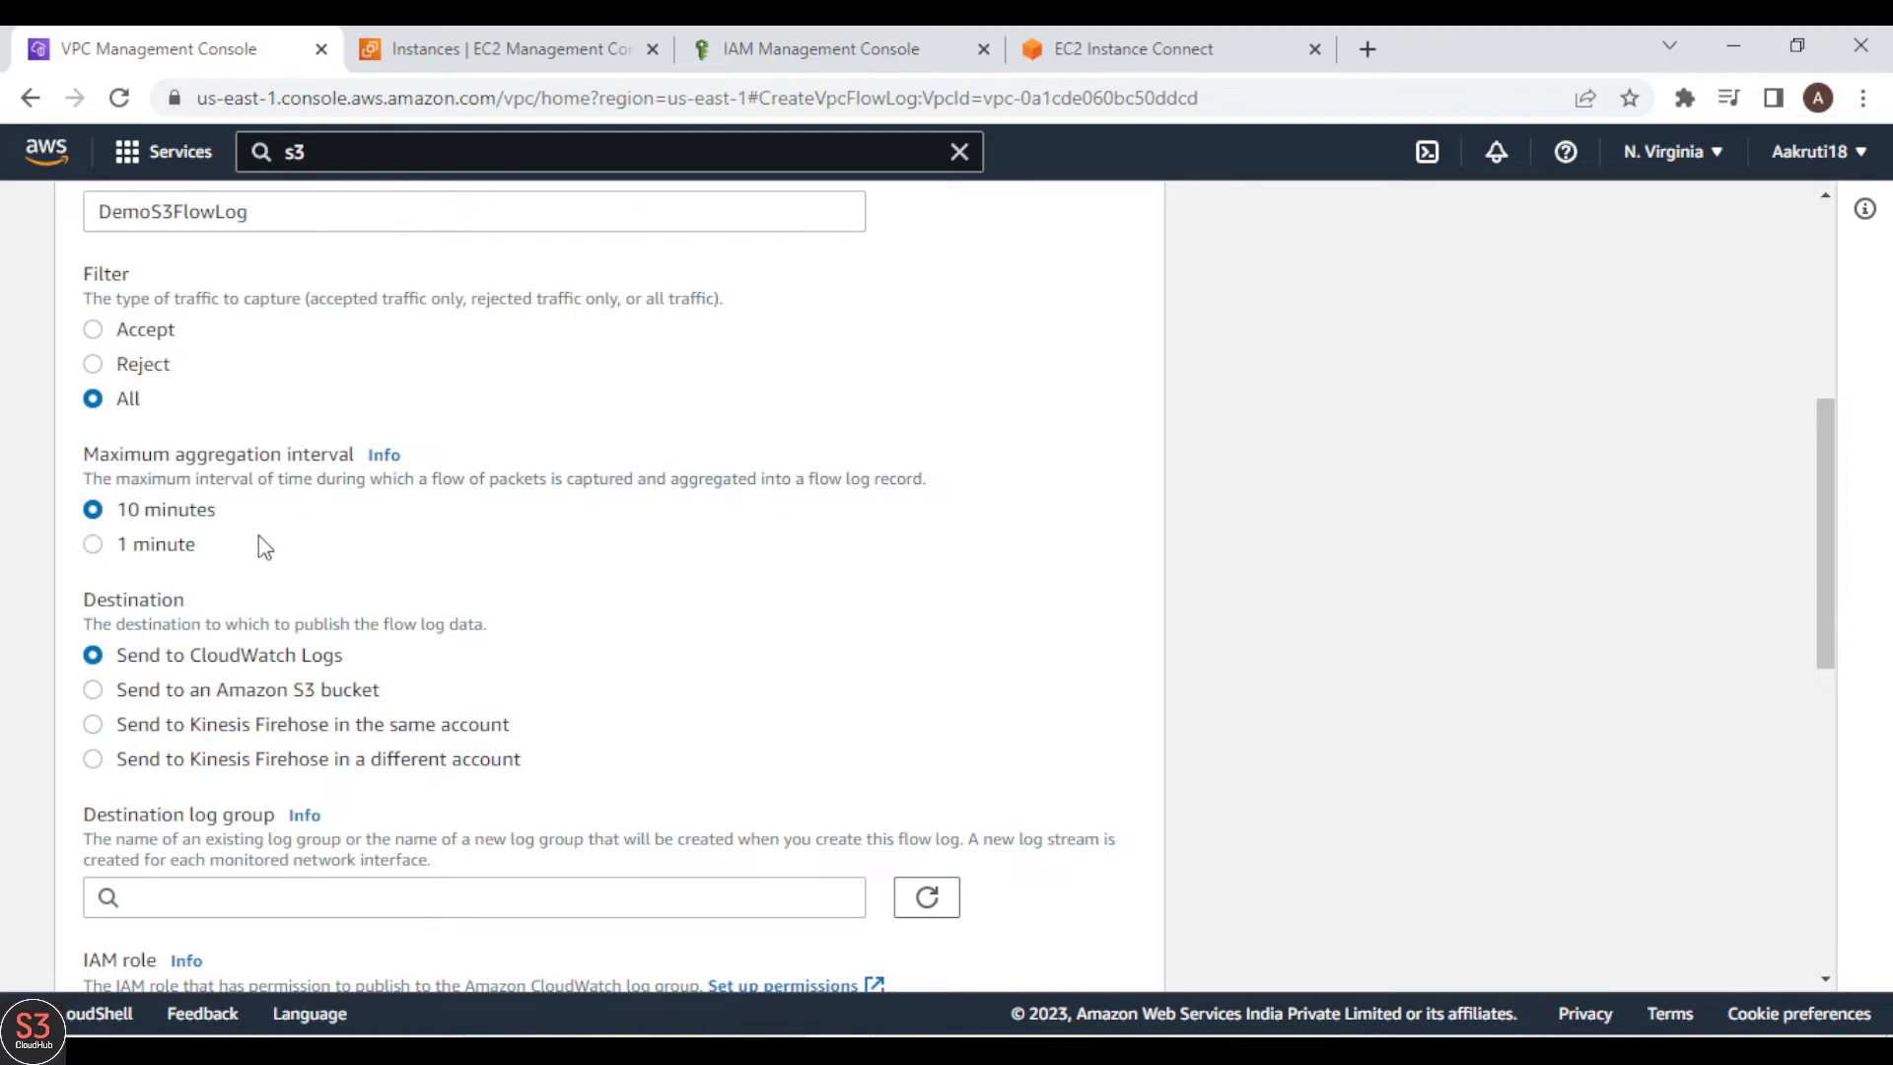
click(93, 547)
scroll(814, 653, down, 2)
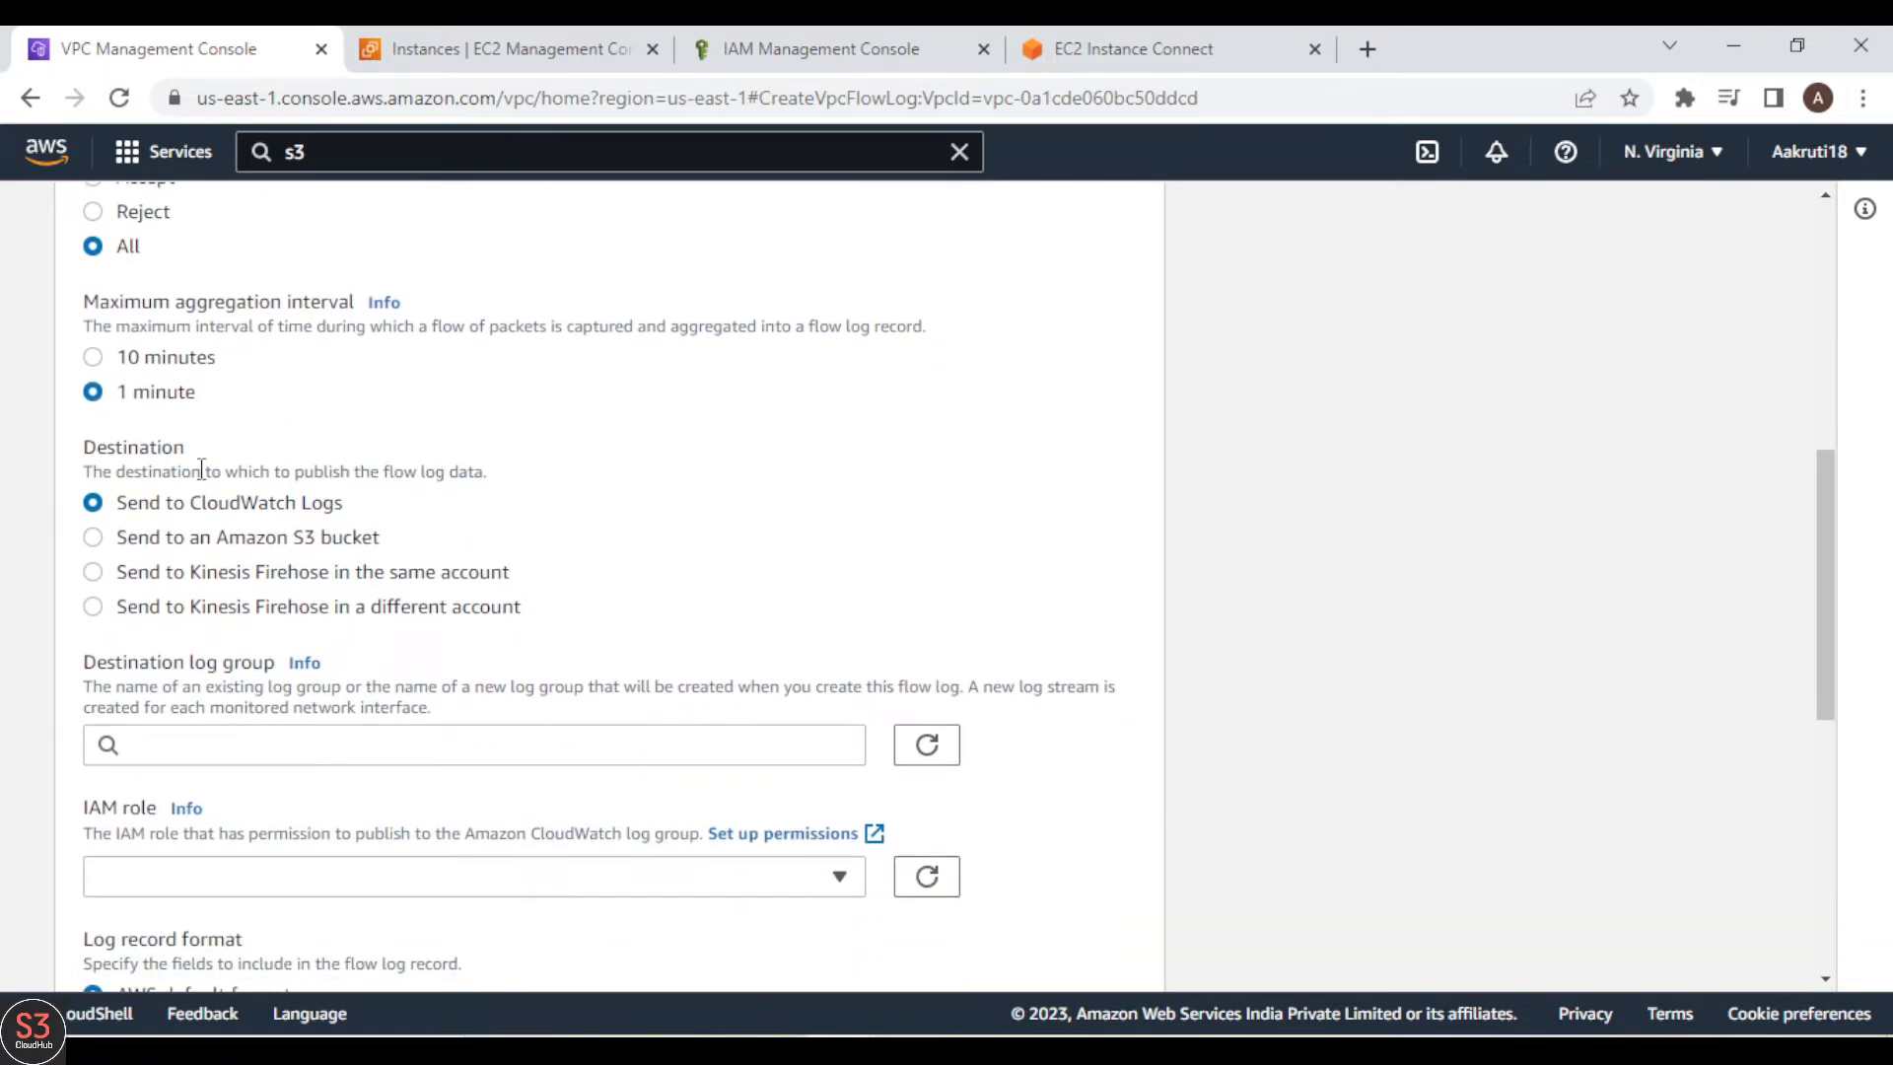
drag(128, 502, 520, 605)
click(520, 606)
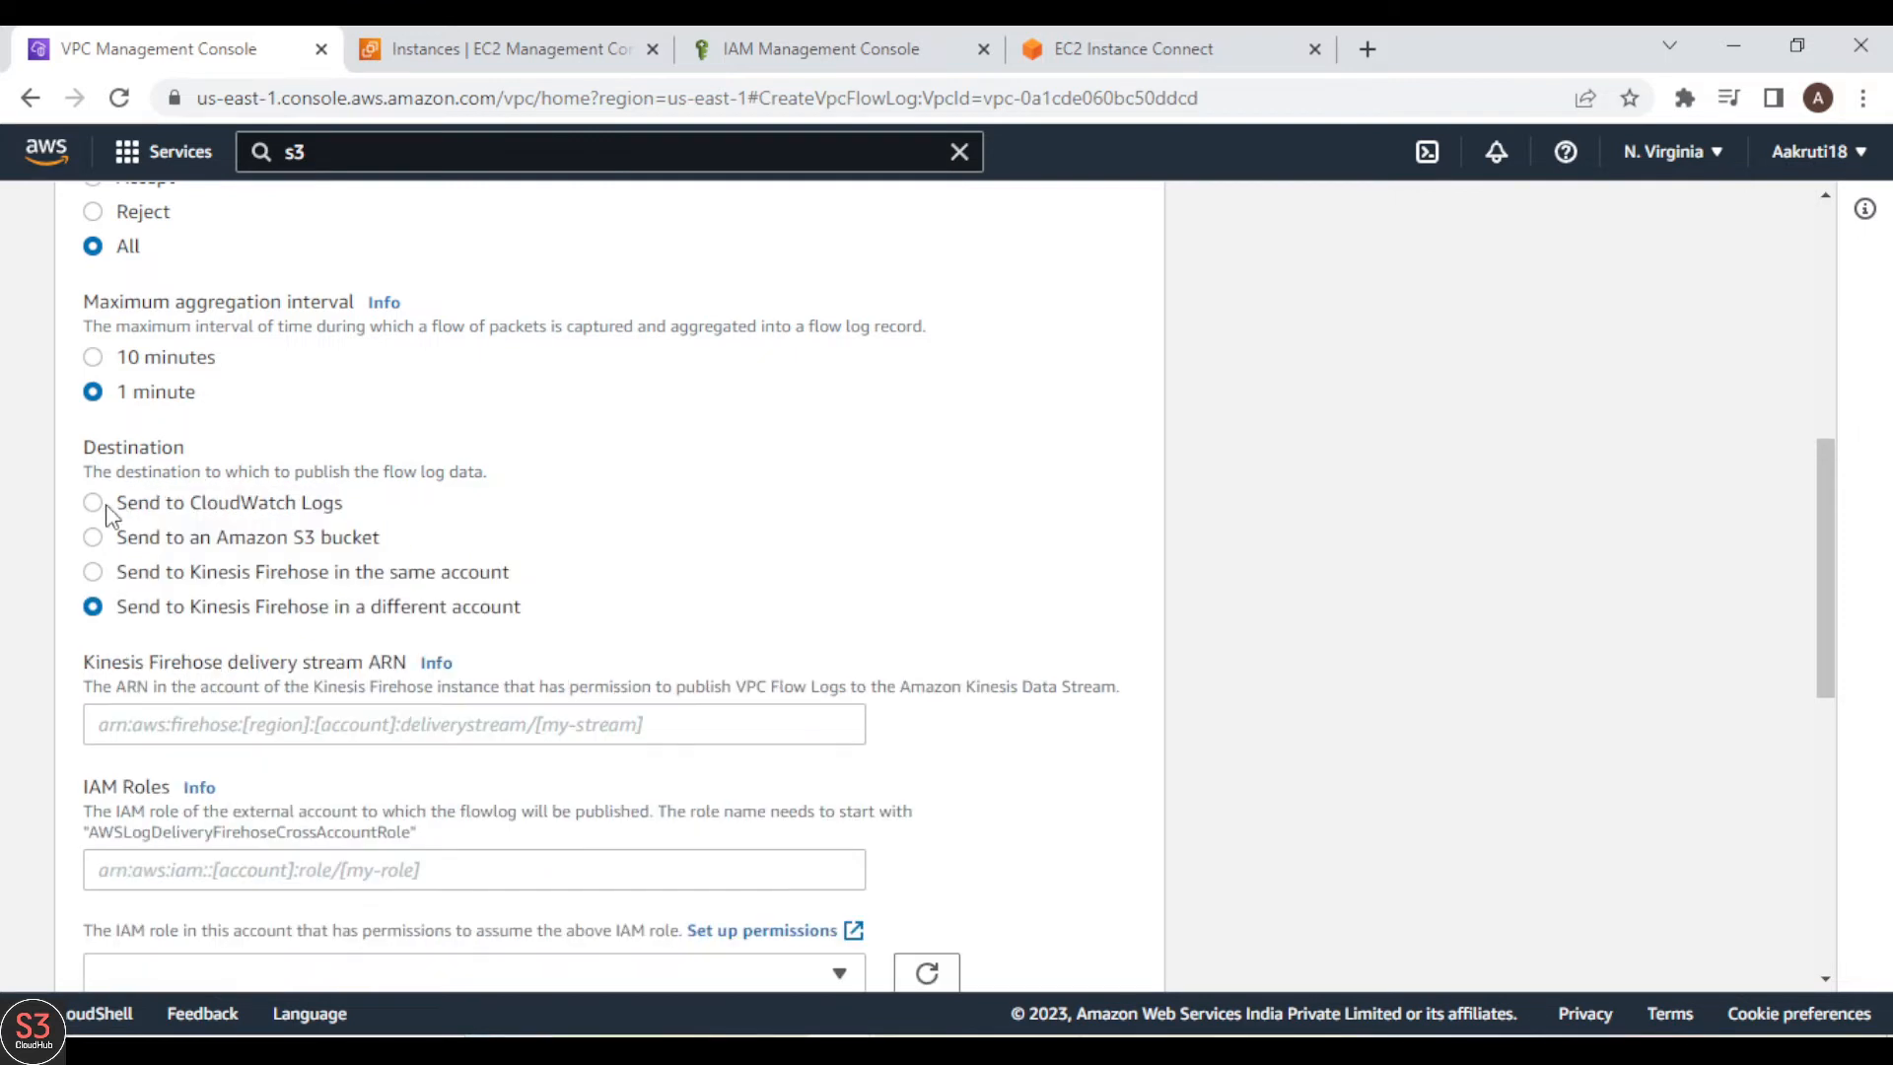
click(91, 505)
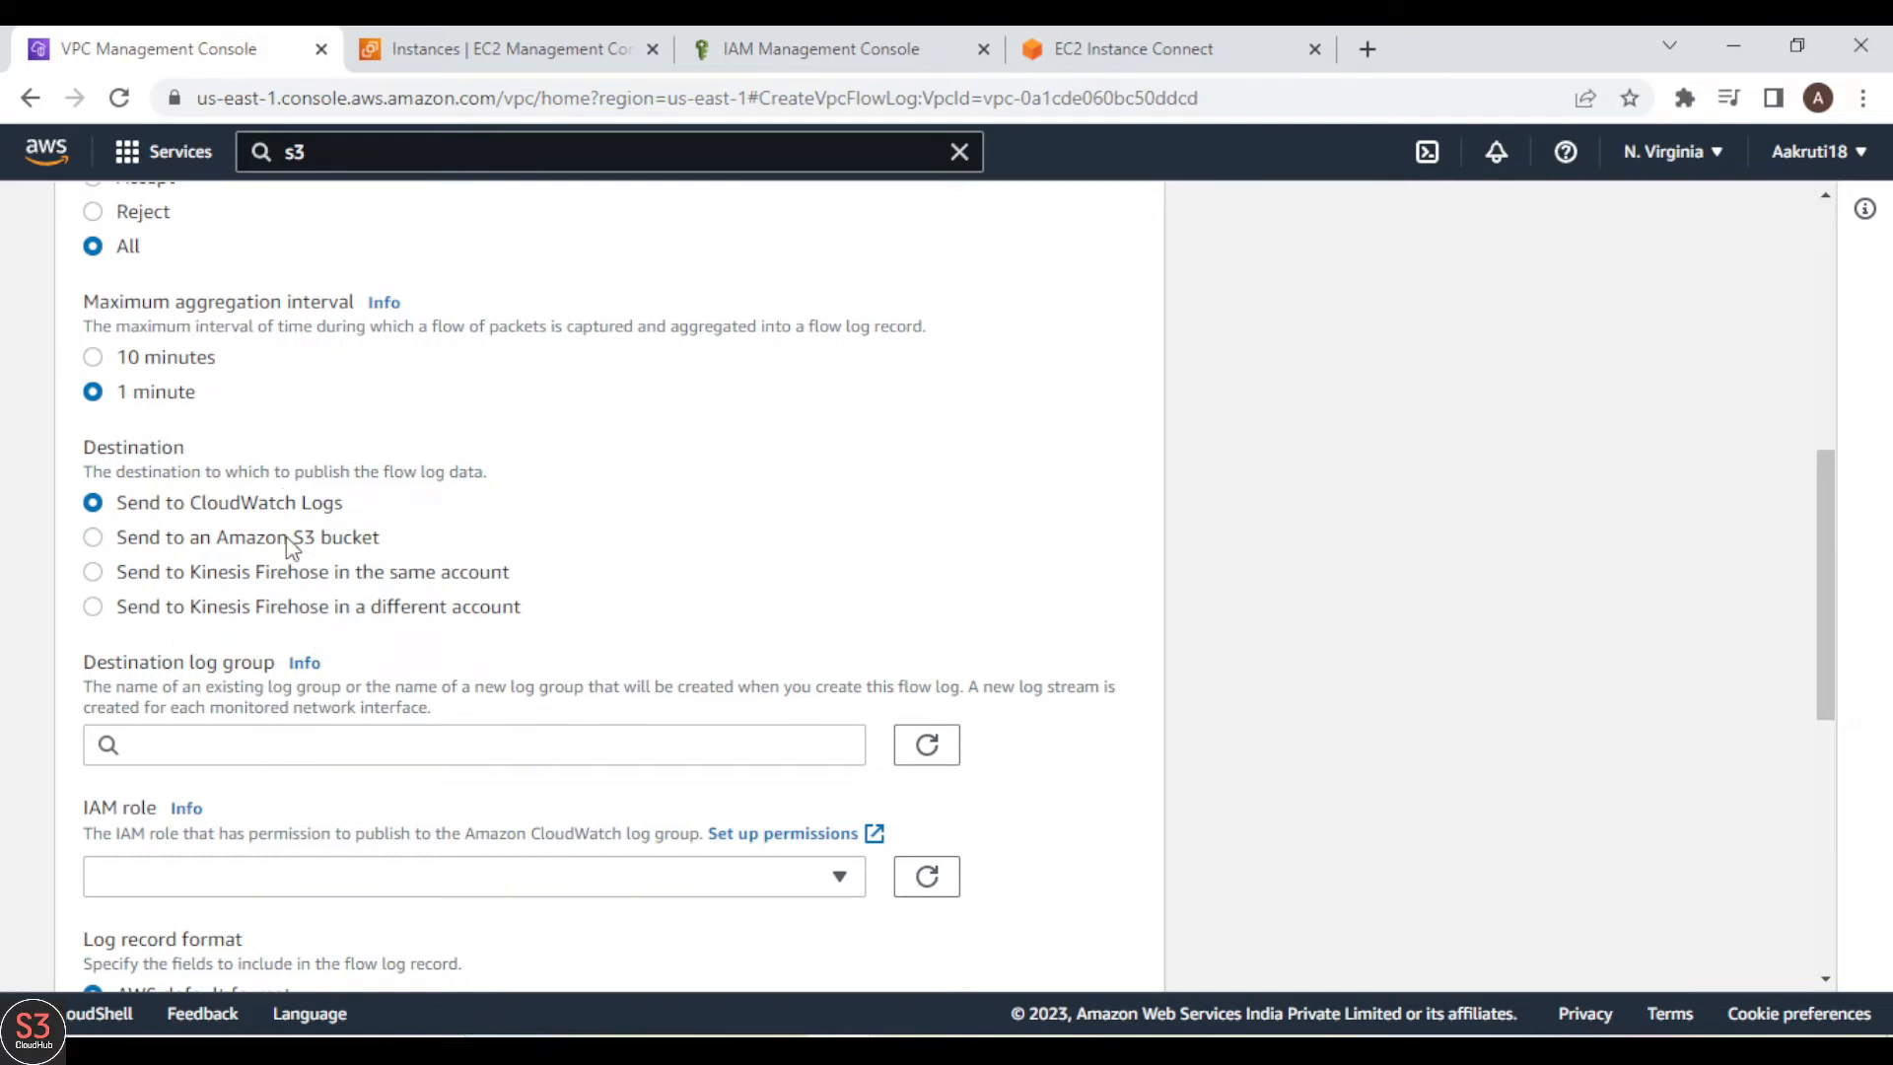
click(92, 536)
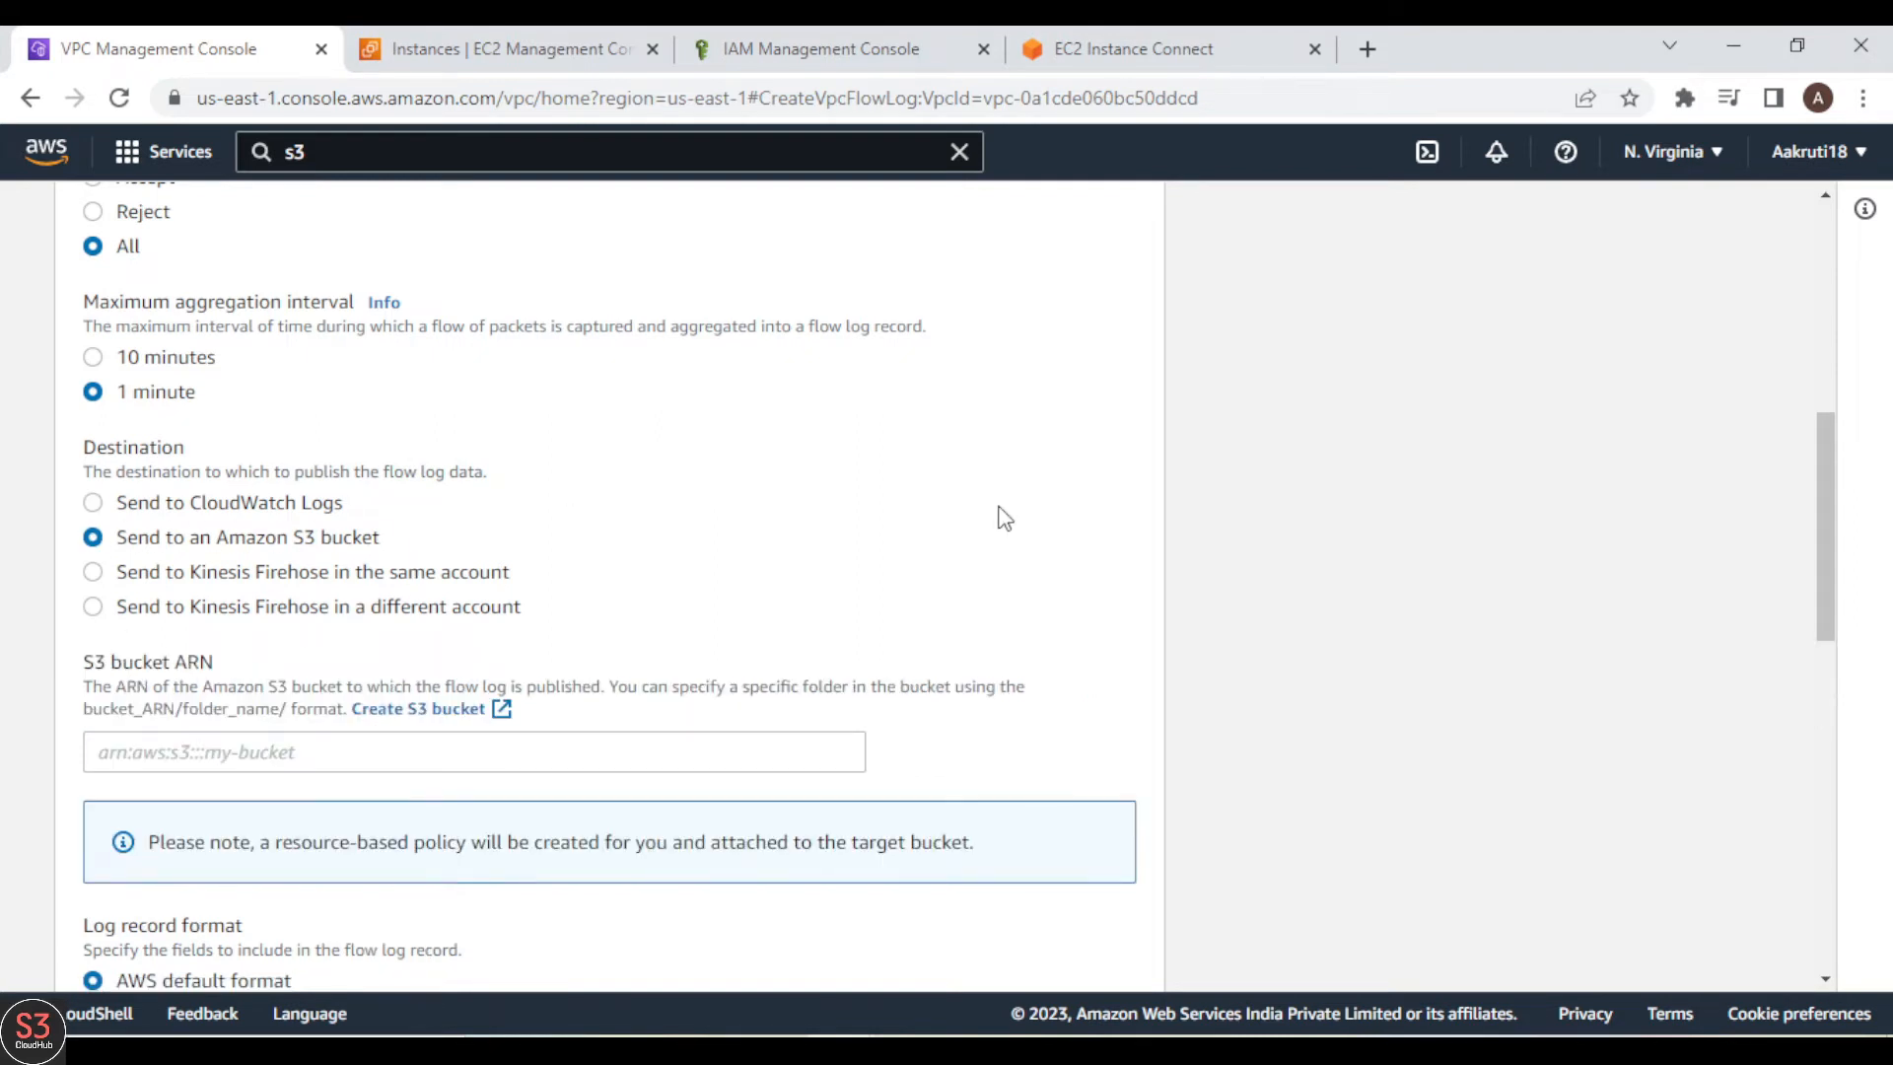
Step: Create an S3 bucket with default settings, naming it "demo", the account holder's first name and "bucket", joined by hyphens
scroll(1004, 518, down, 2)
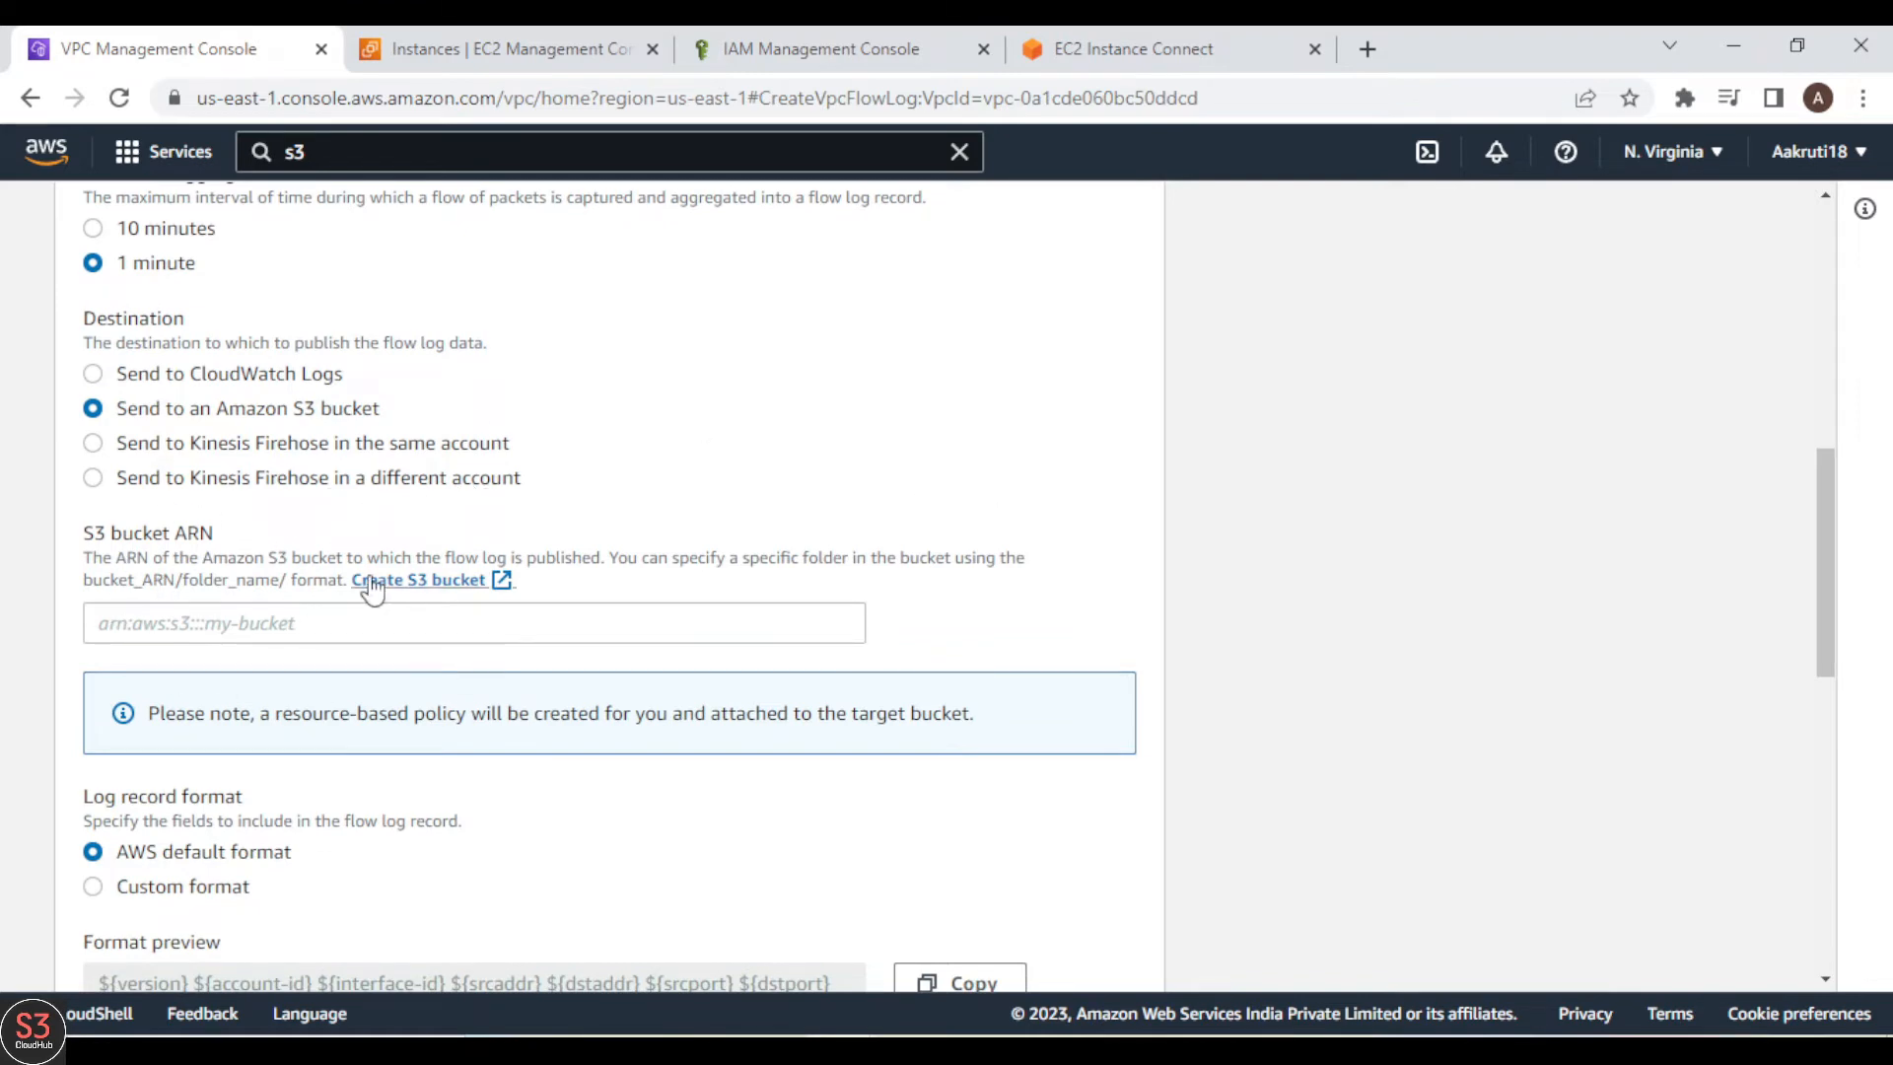
click(480, 587)
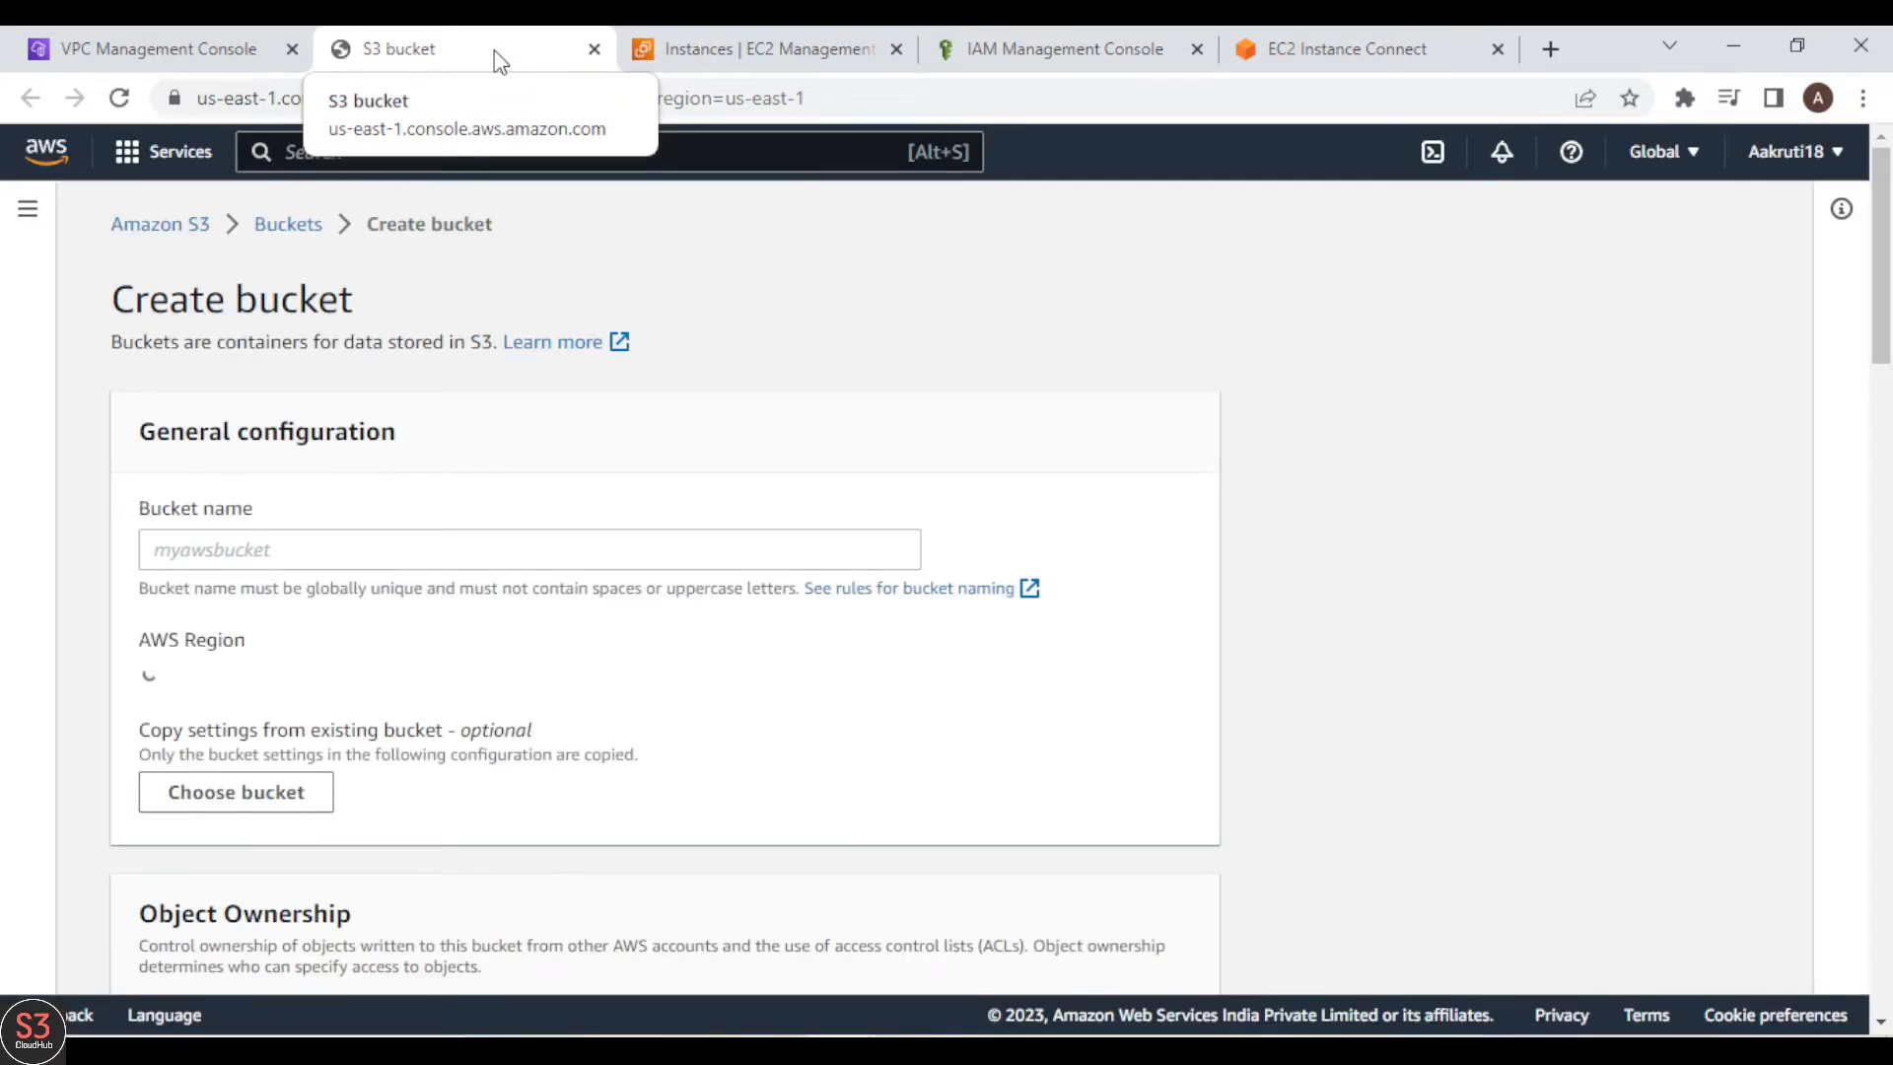
click(294, 548)
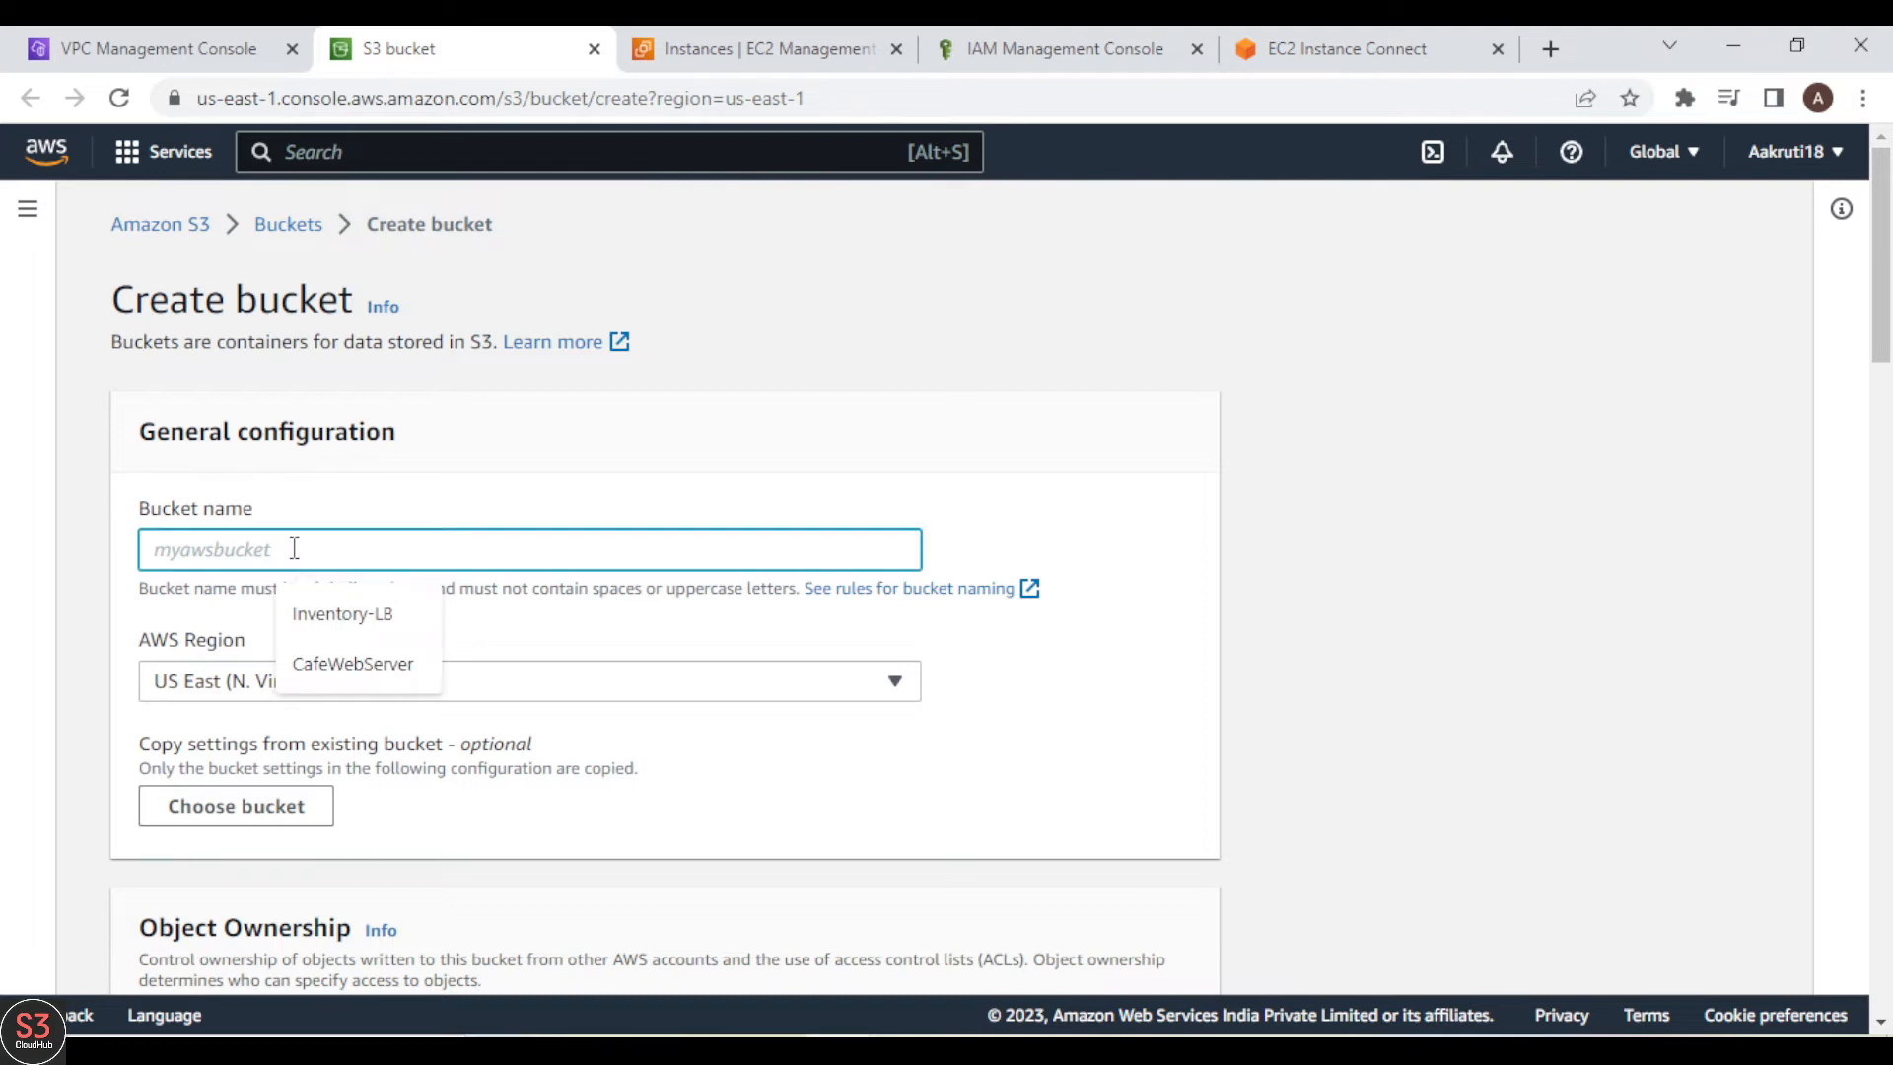
text(dem)
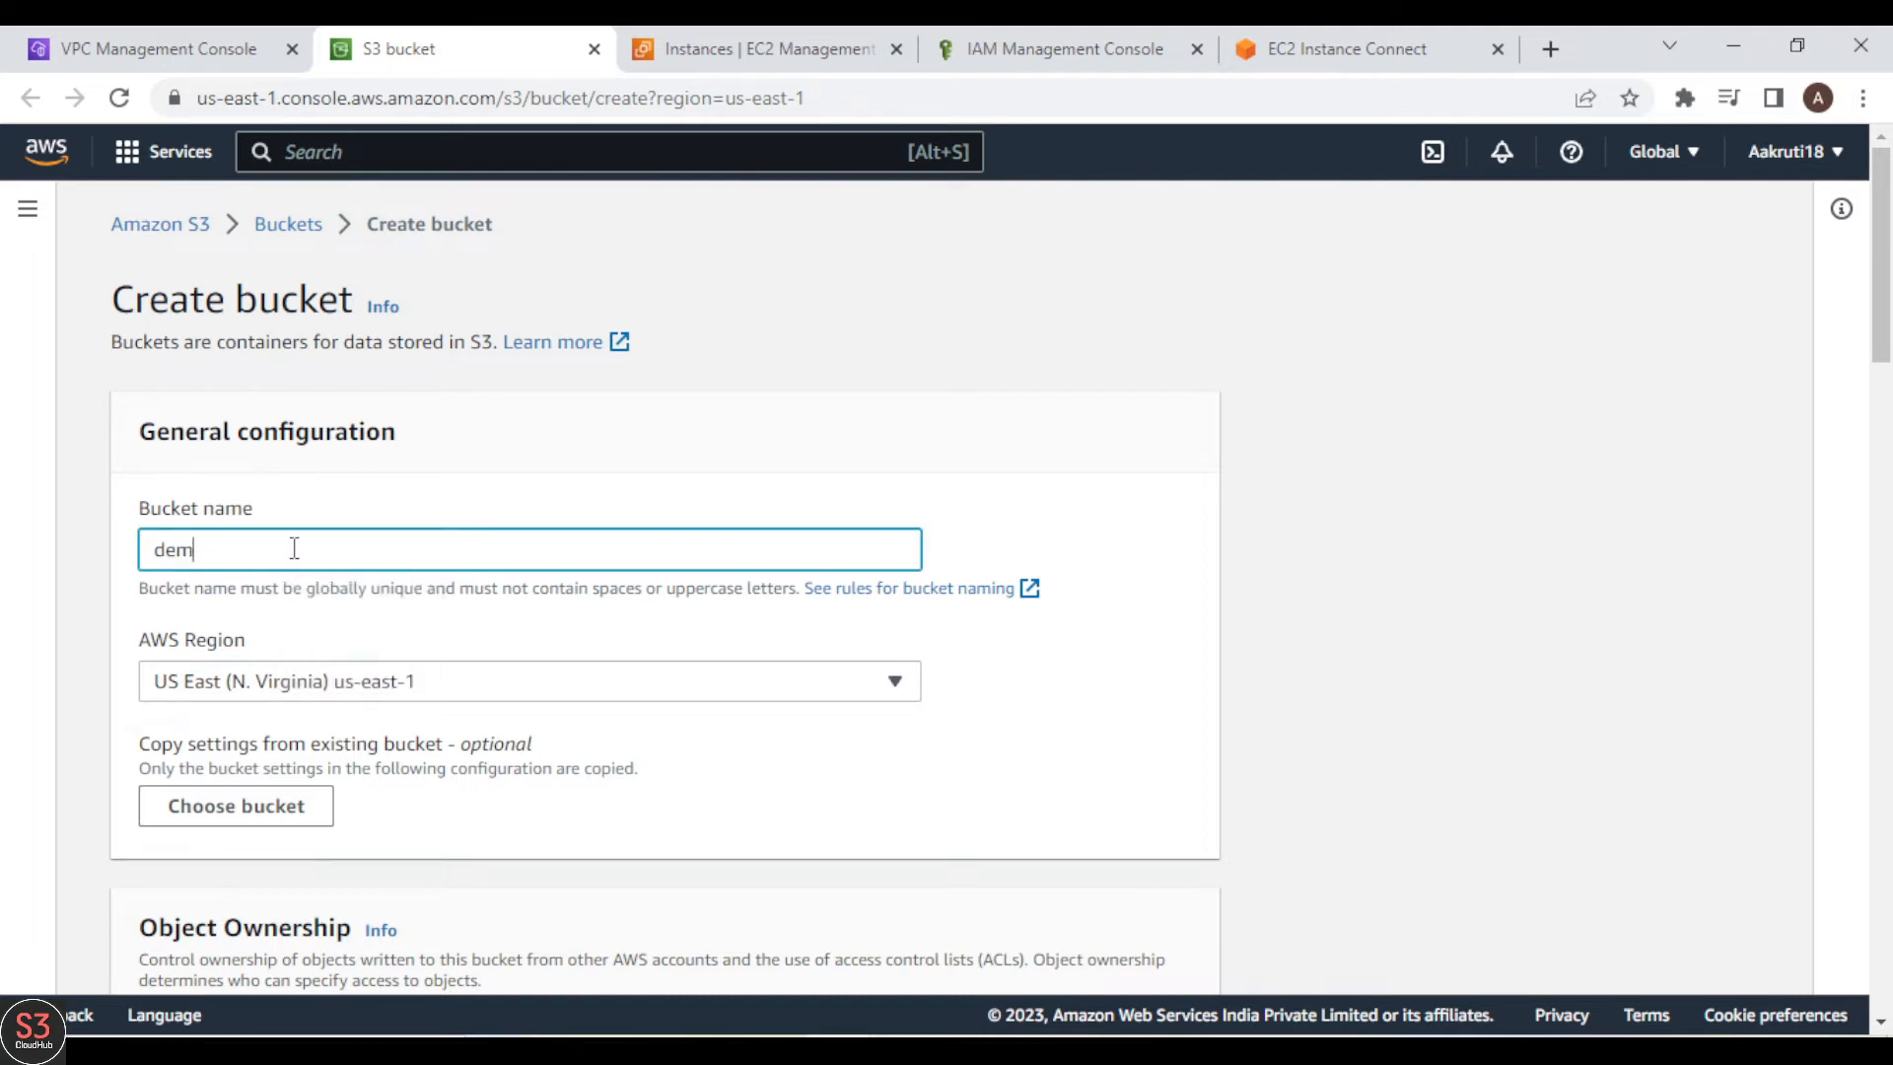
text(o-aakruti-bucket)
scroll(1298, 720, down, 5)
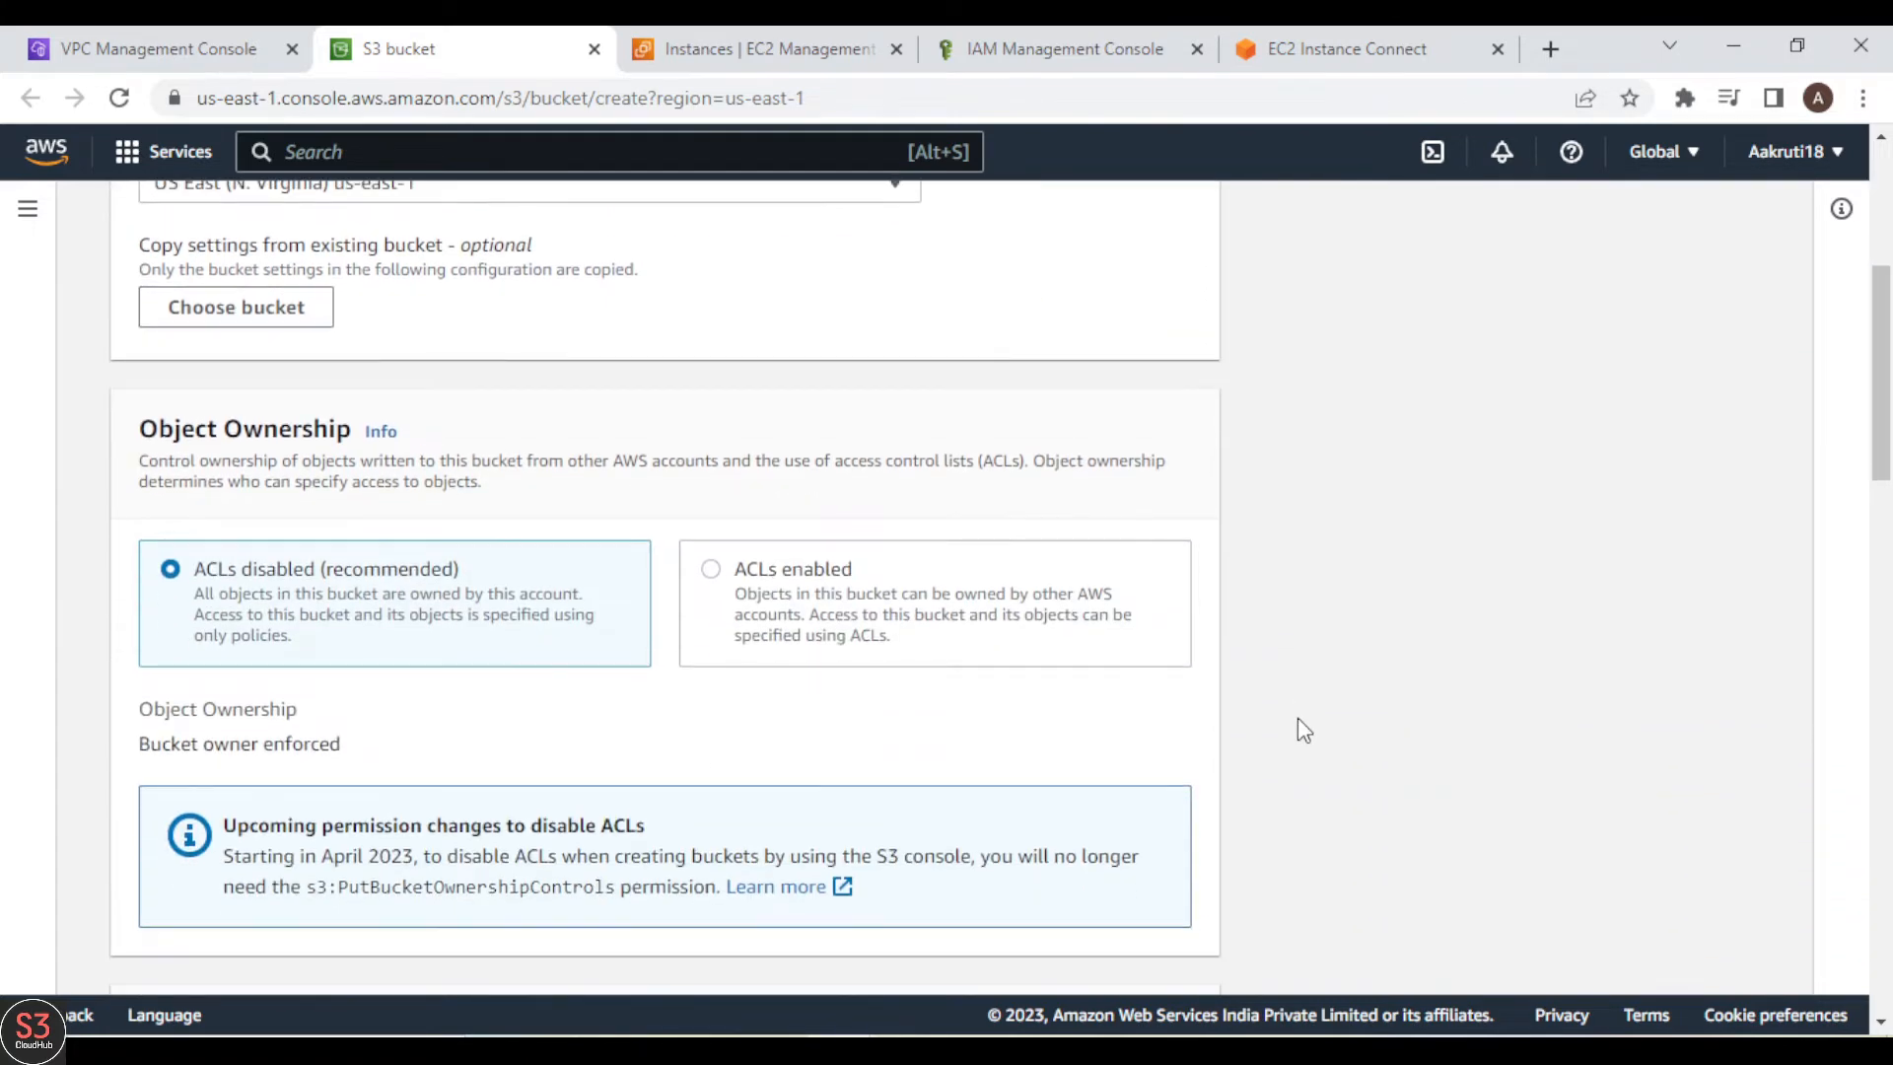
scroll(1298, 719, down, 15)
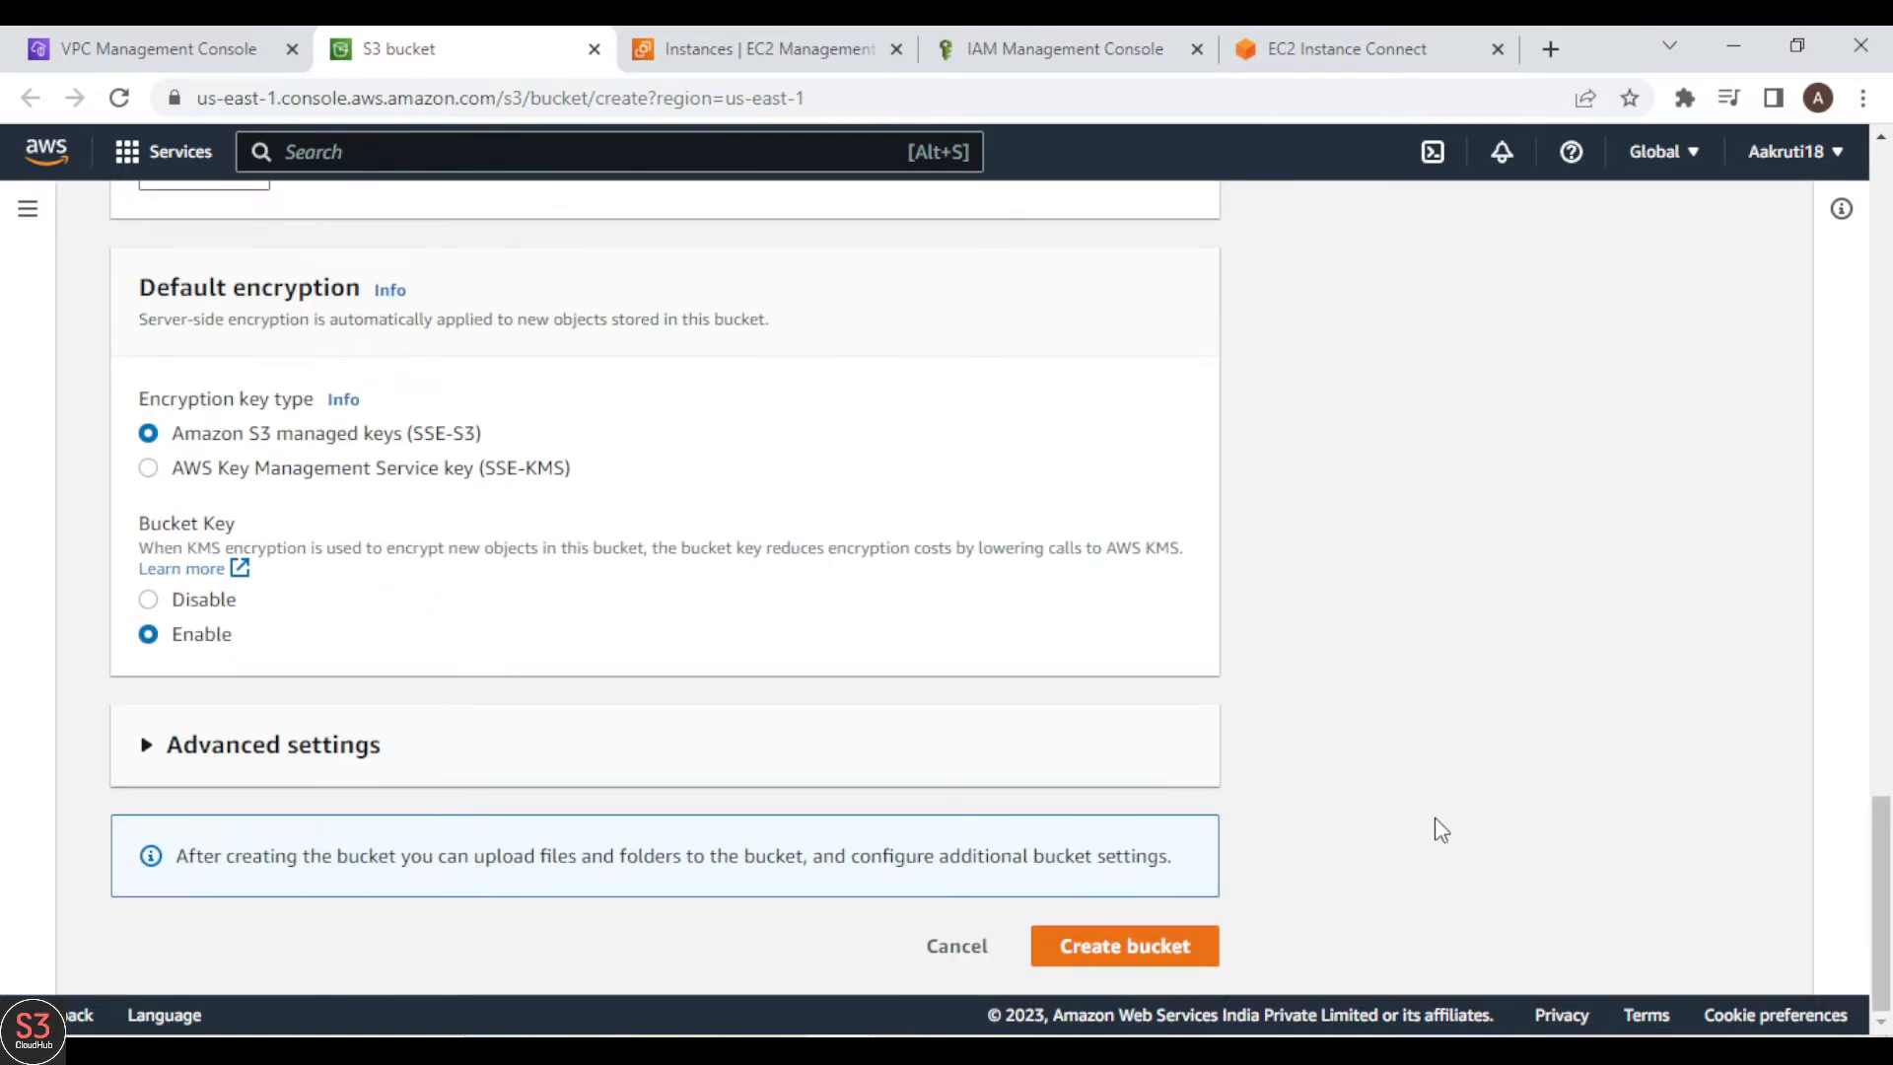
click(1170, 952)
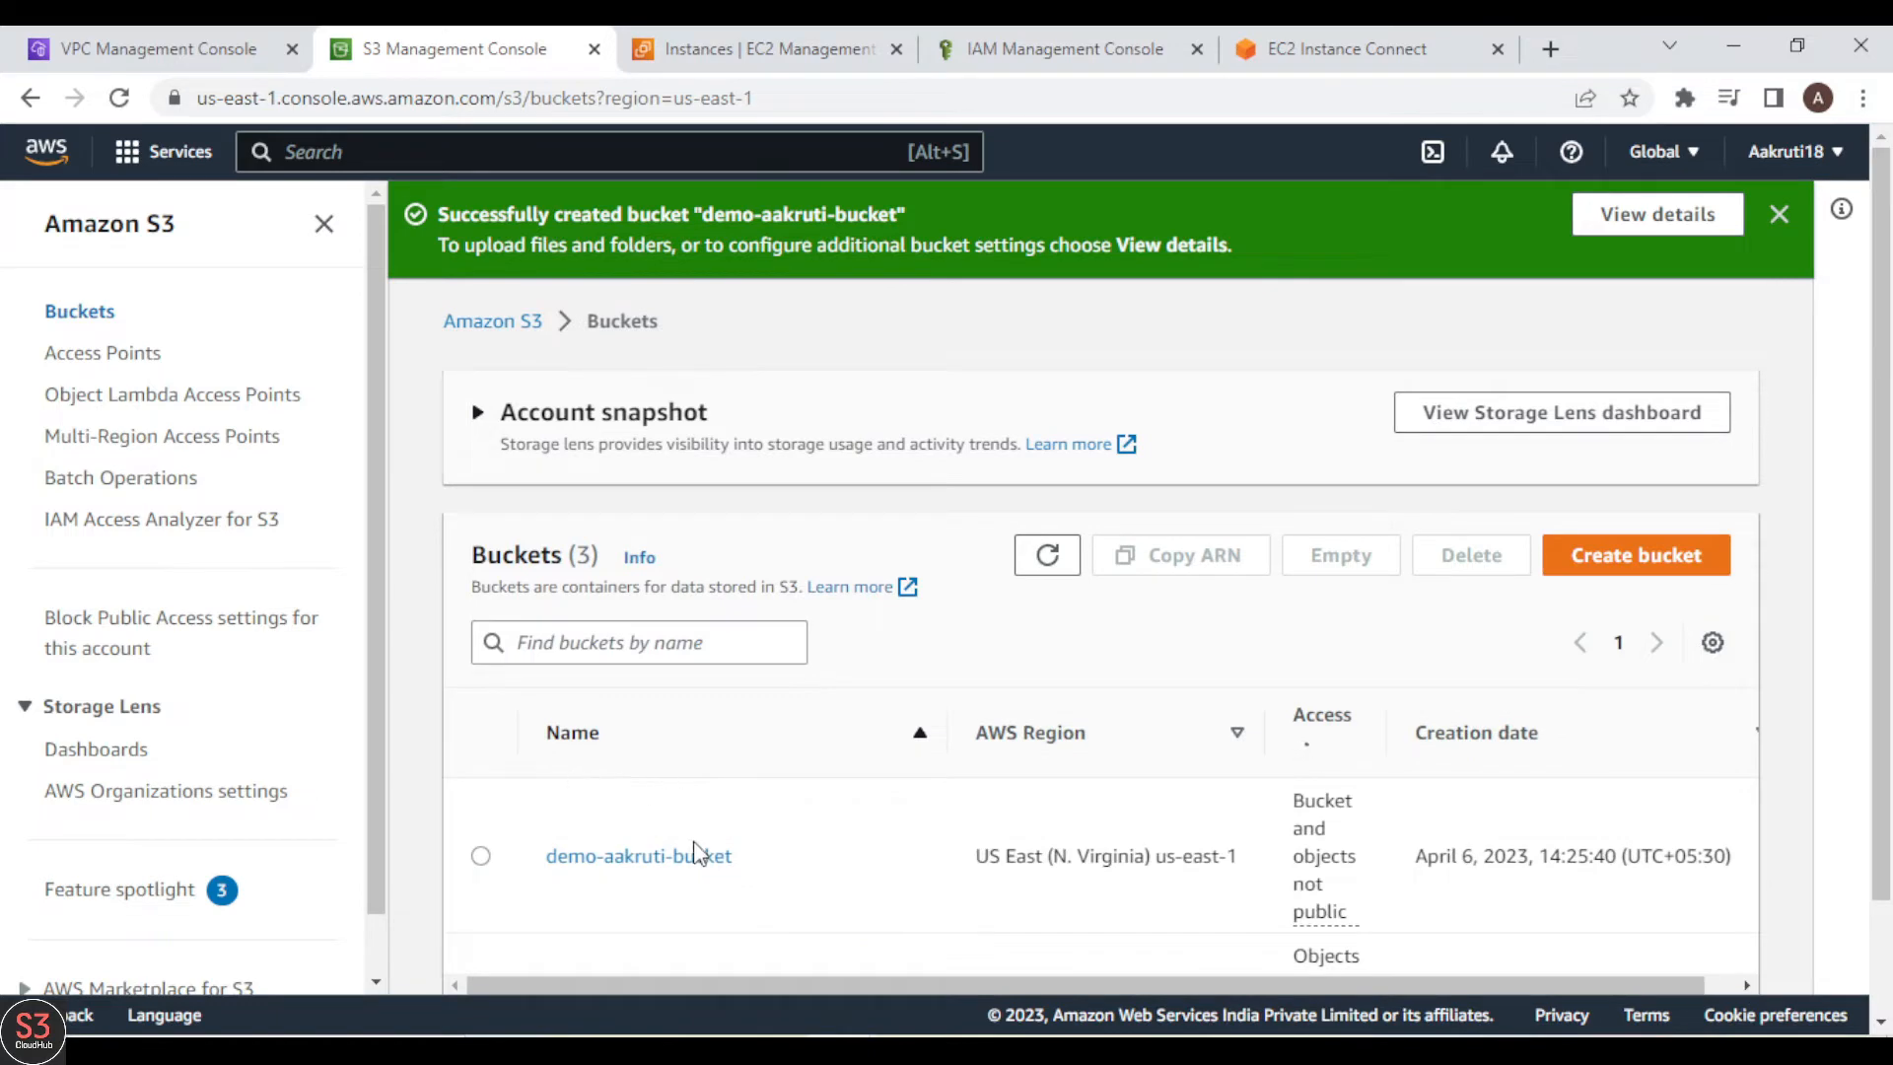
Step: Copy the new bucket's ARN from its properties and paste it as the flow log's S3 bucket ARN
click(662, 856)
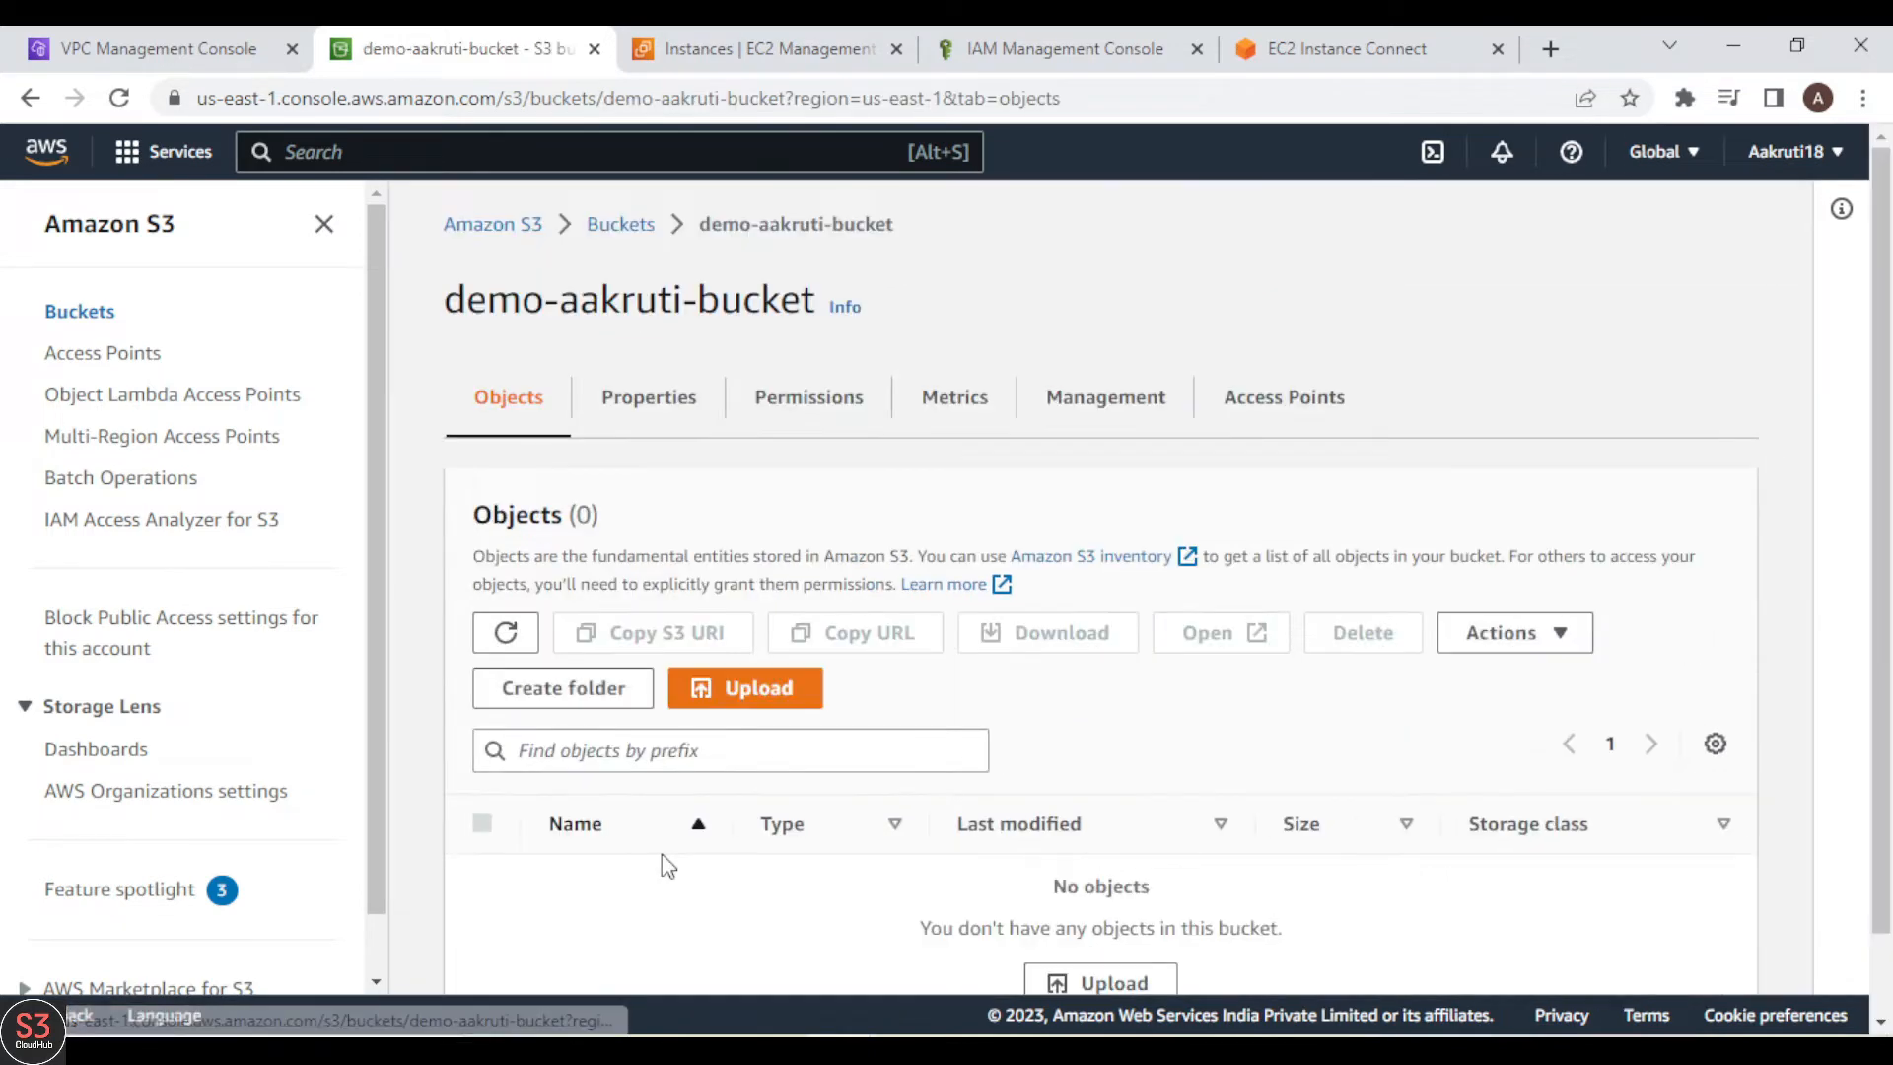
click(680, 406)
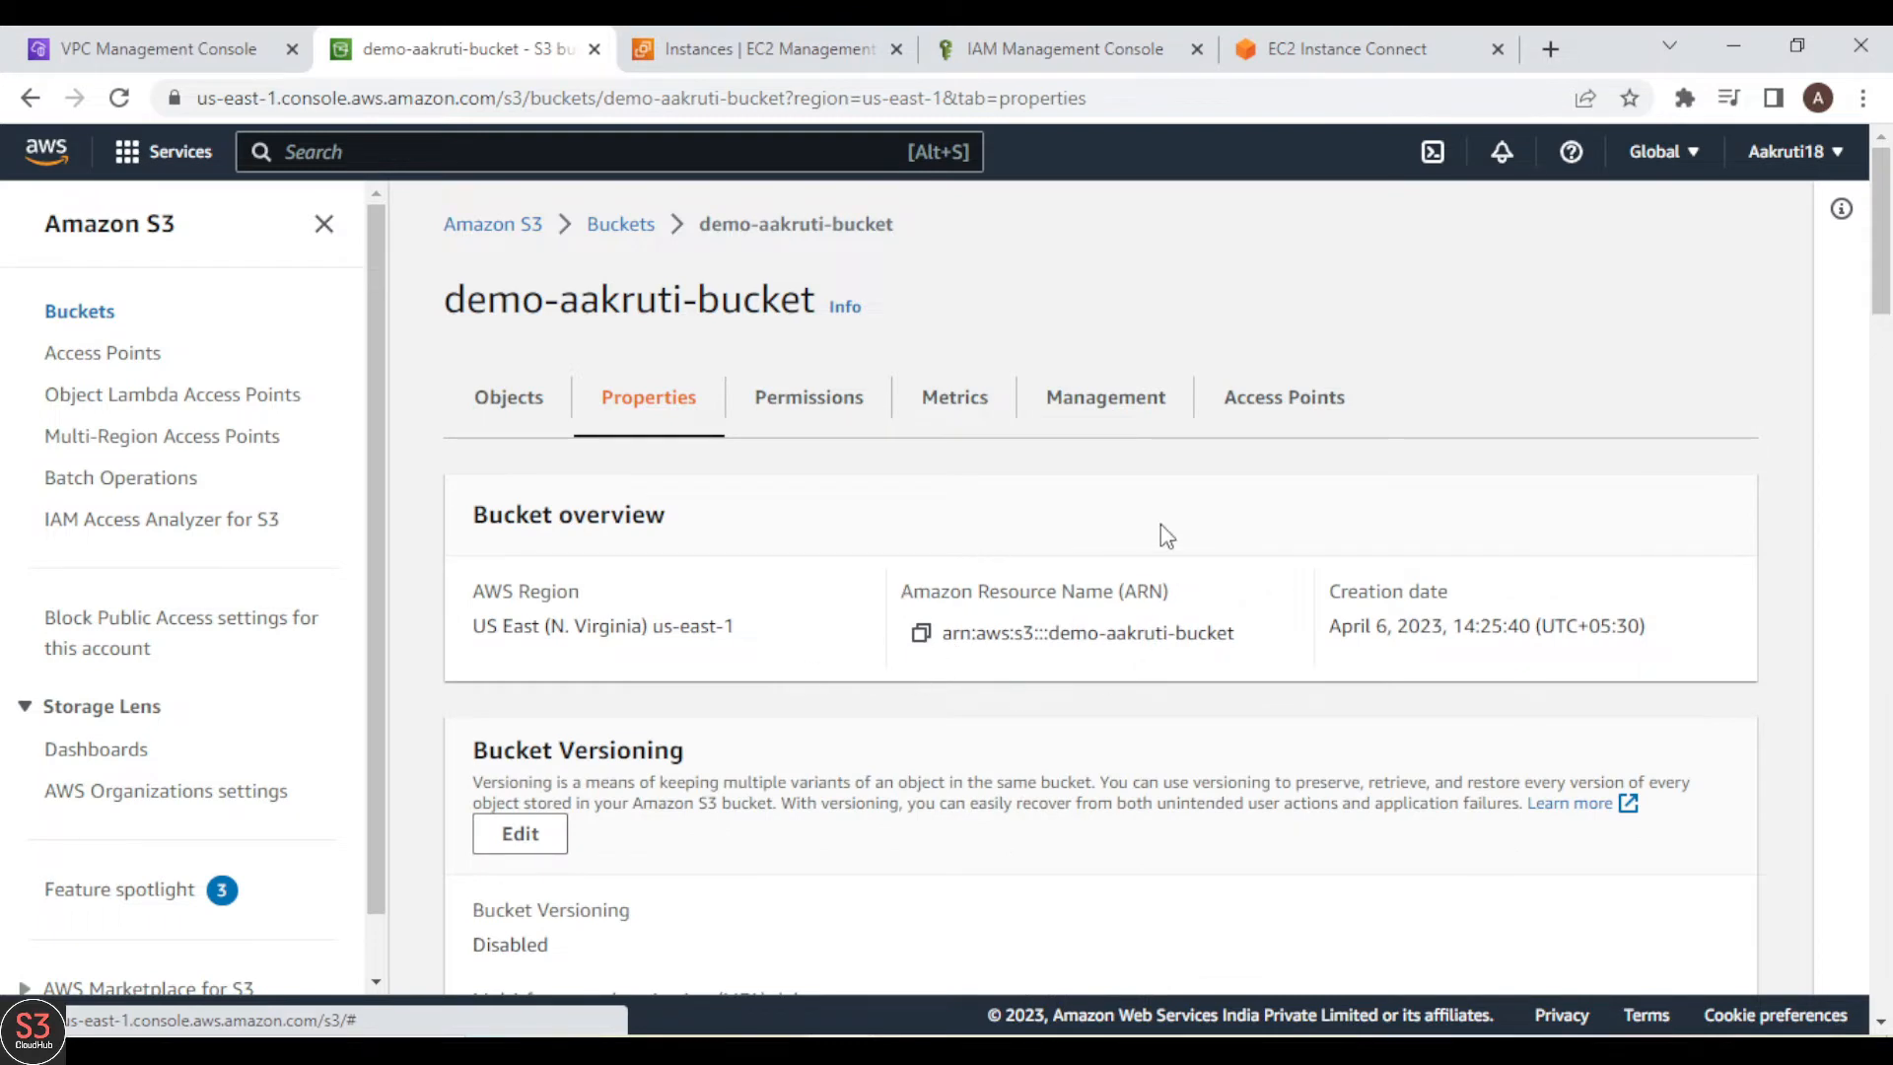
click(920, 636)
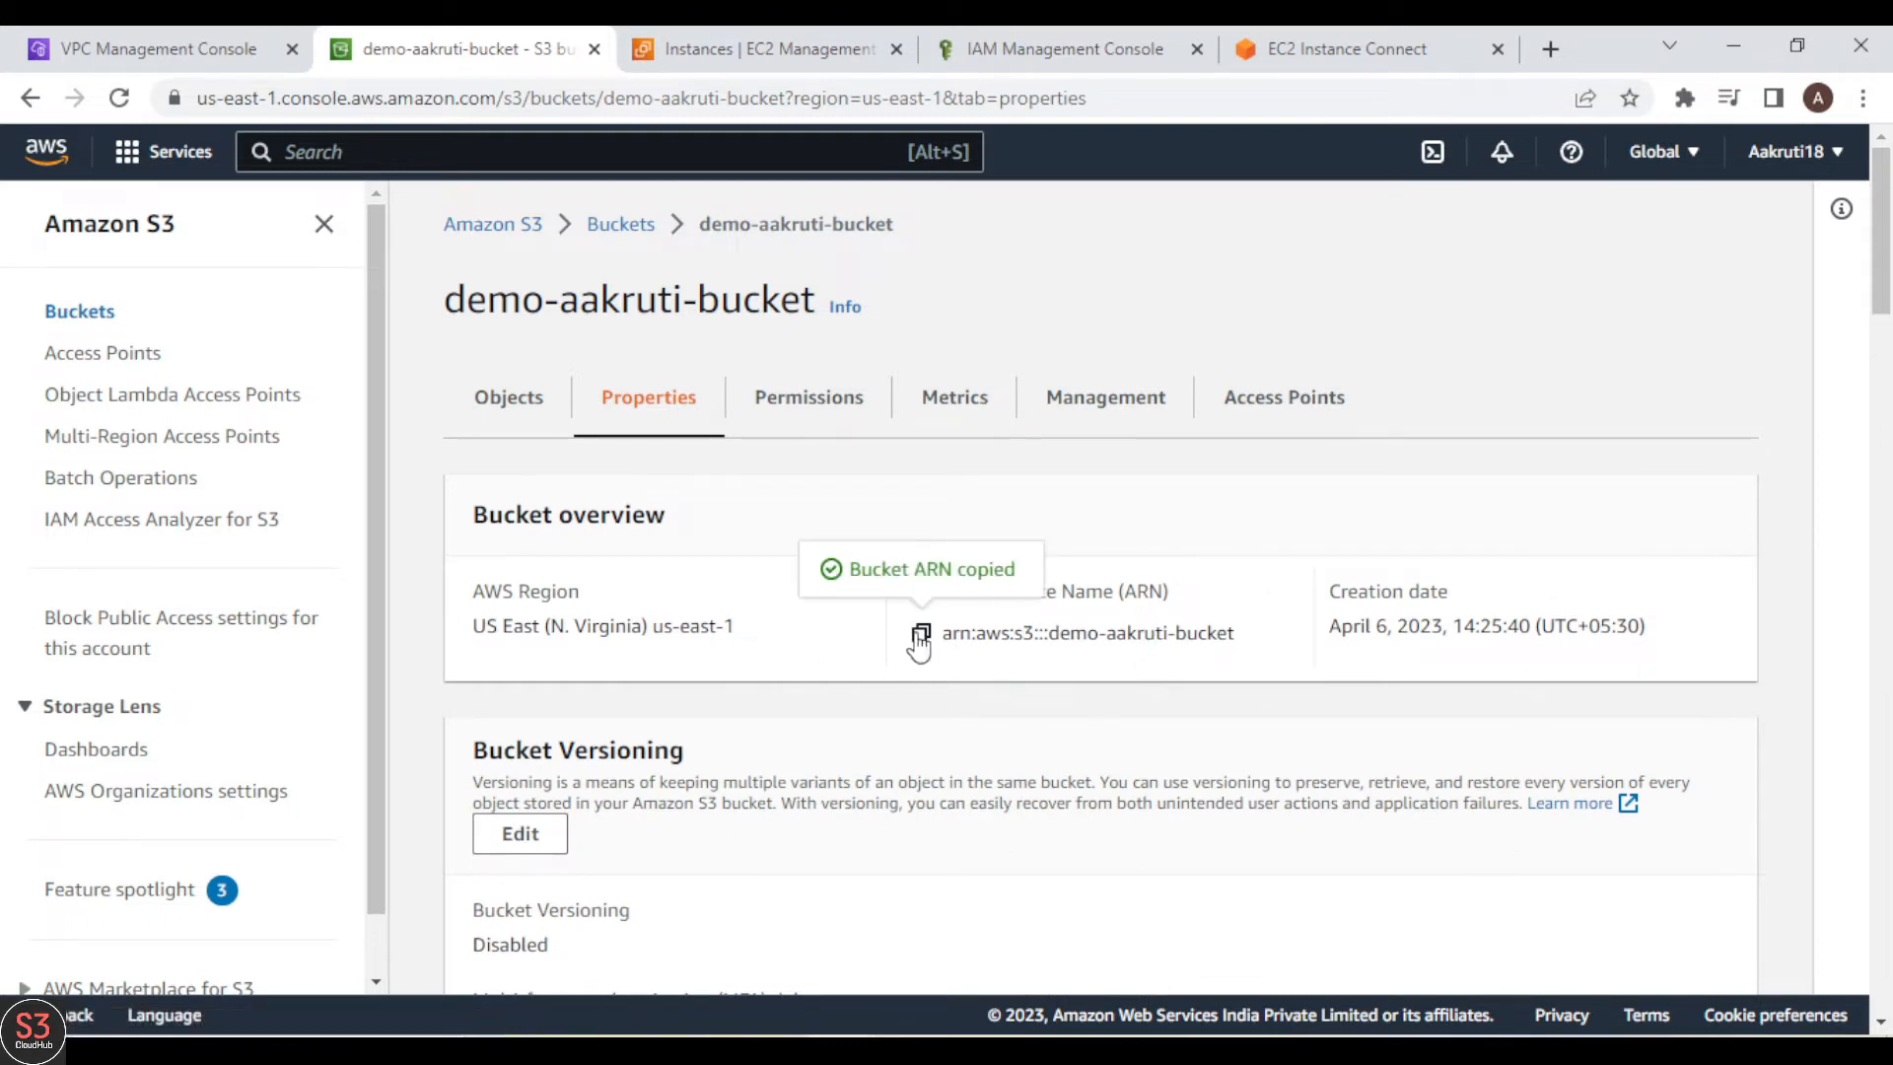
click(116, 50)
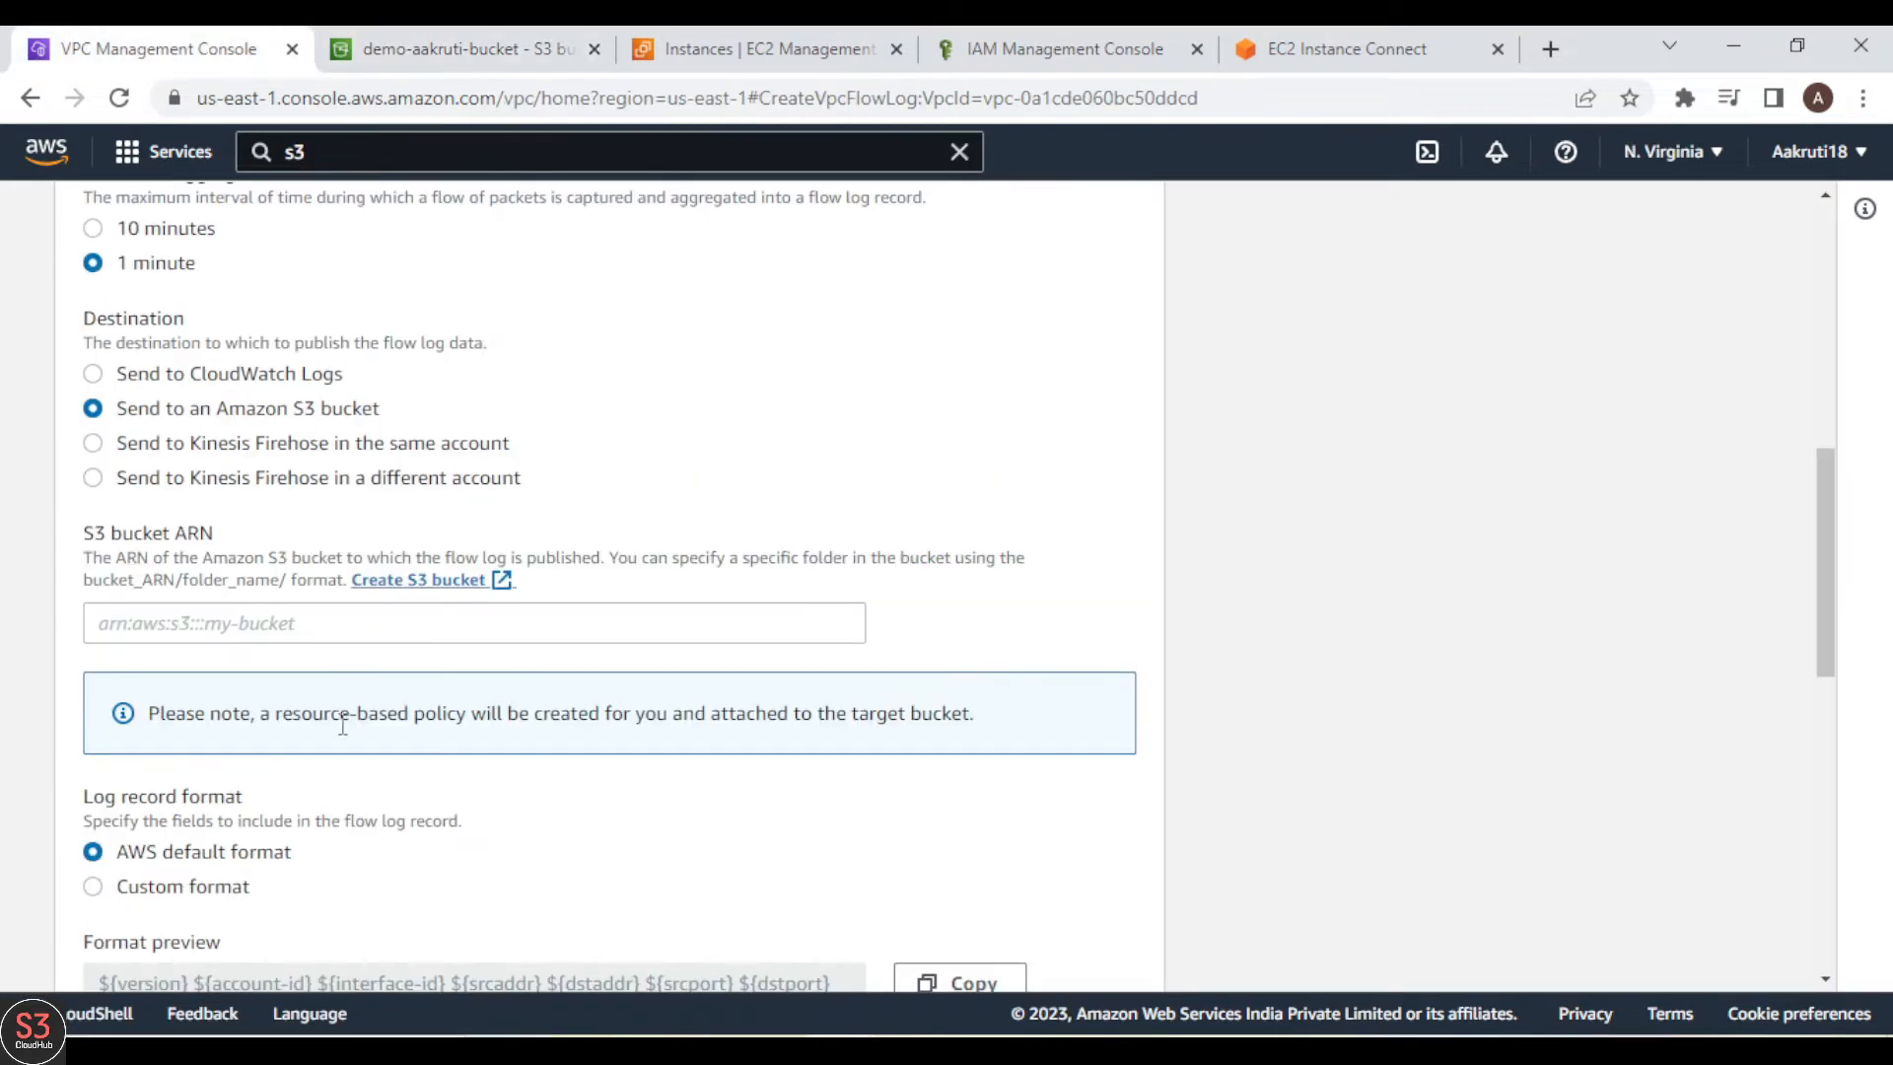
click(249, 607)
key(ctrl+v)
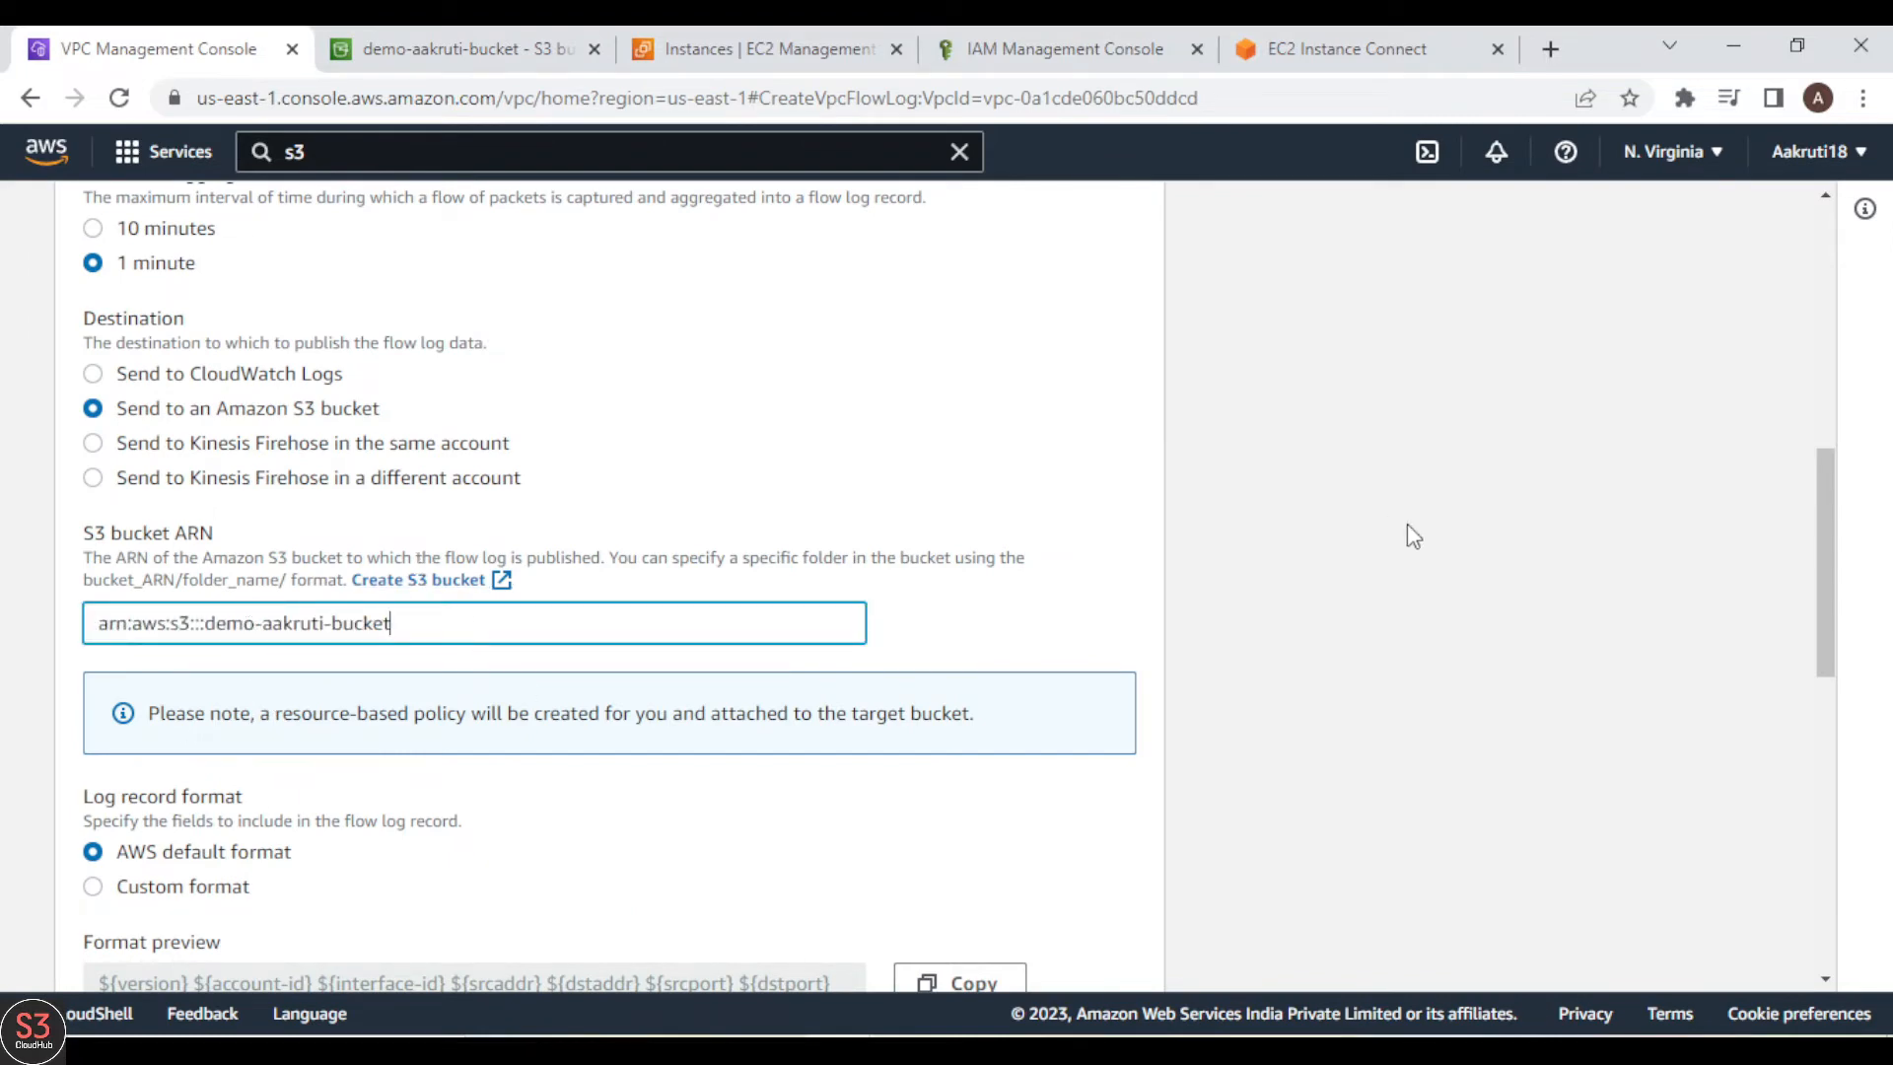
Step: Create the S3 flow log with the default format and partition settings, and display DemoVPC's flow logs
scroll(1408, 528, down, 3)
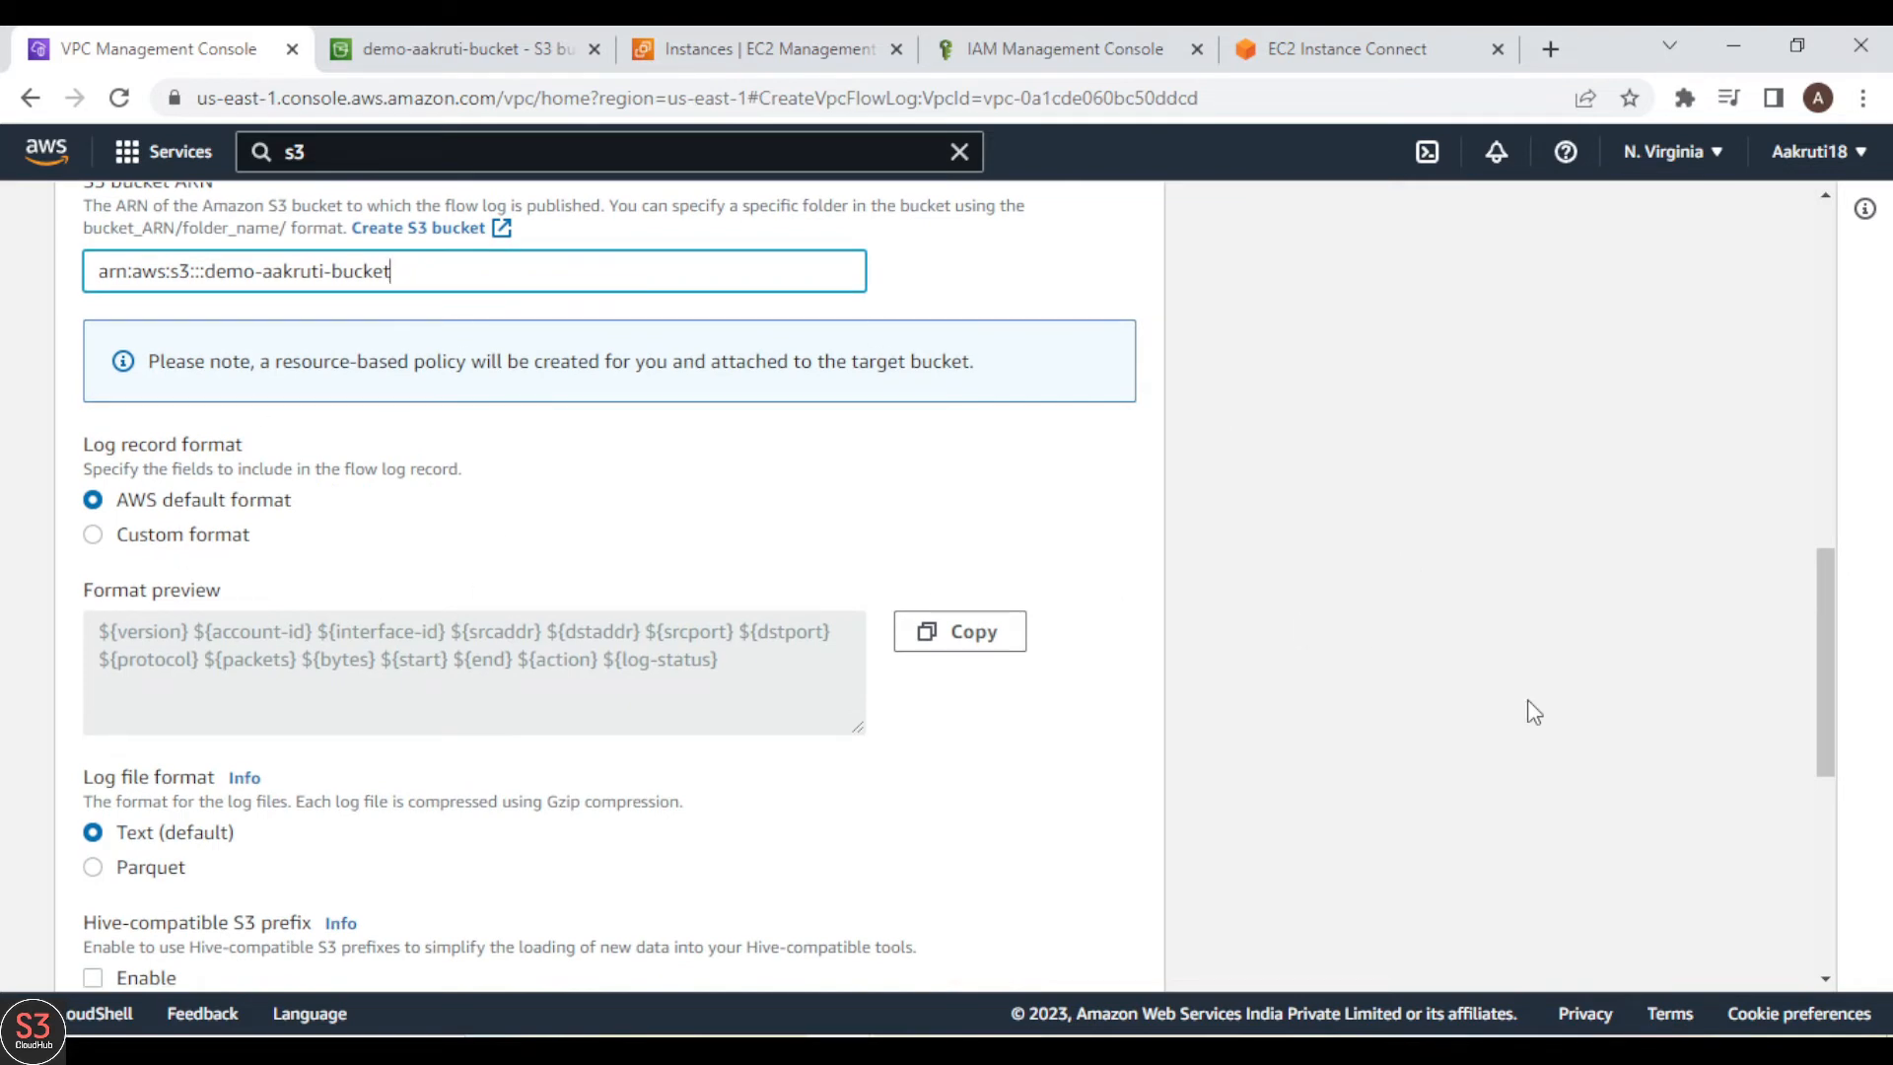
scroll(1534, 712, down, 6)
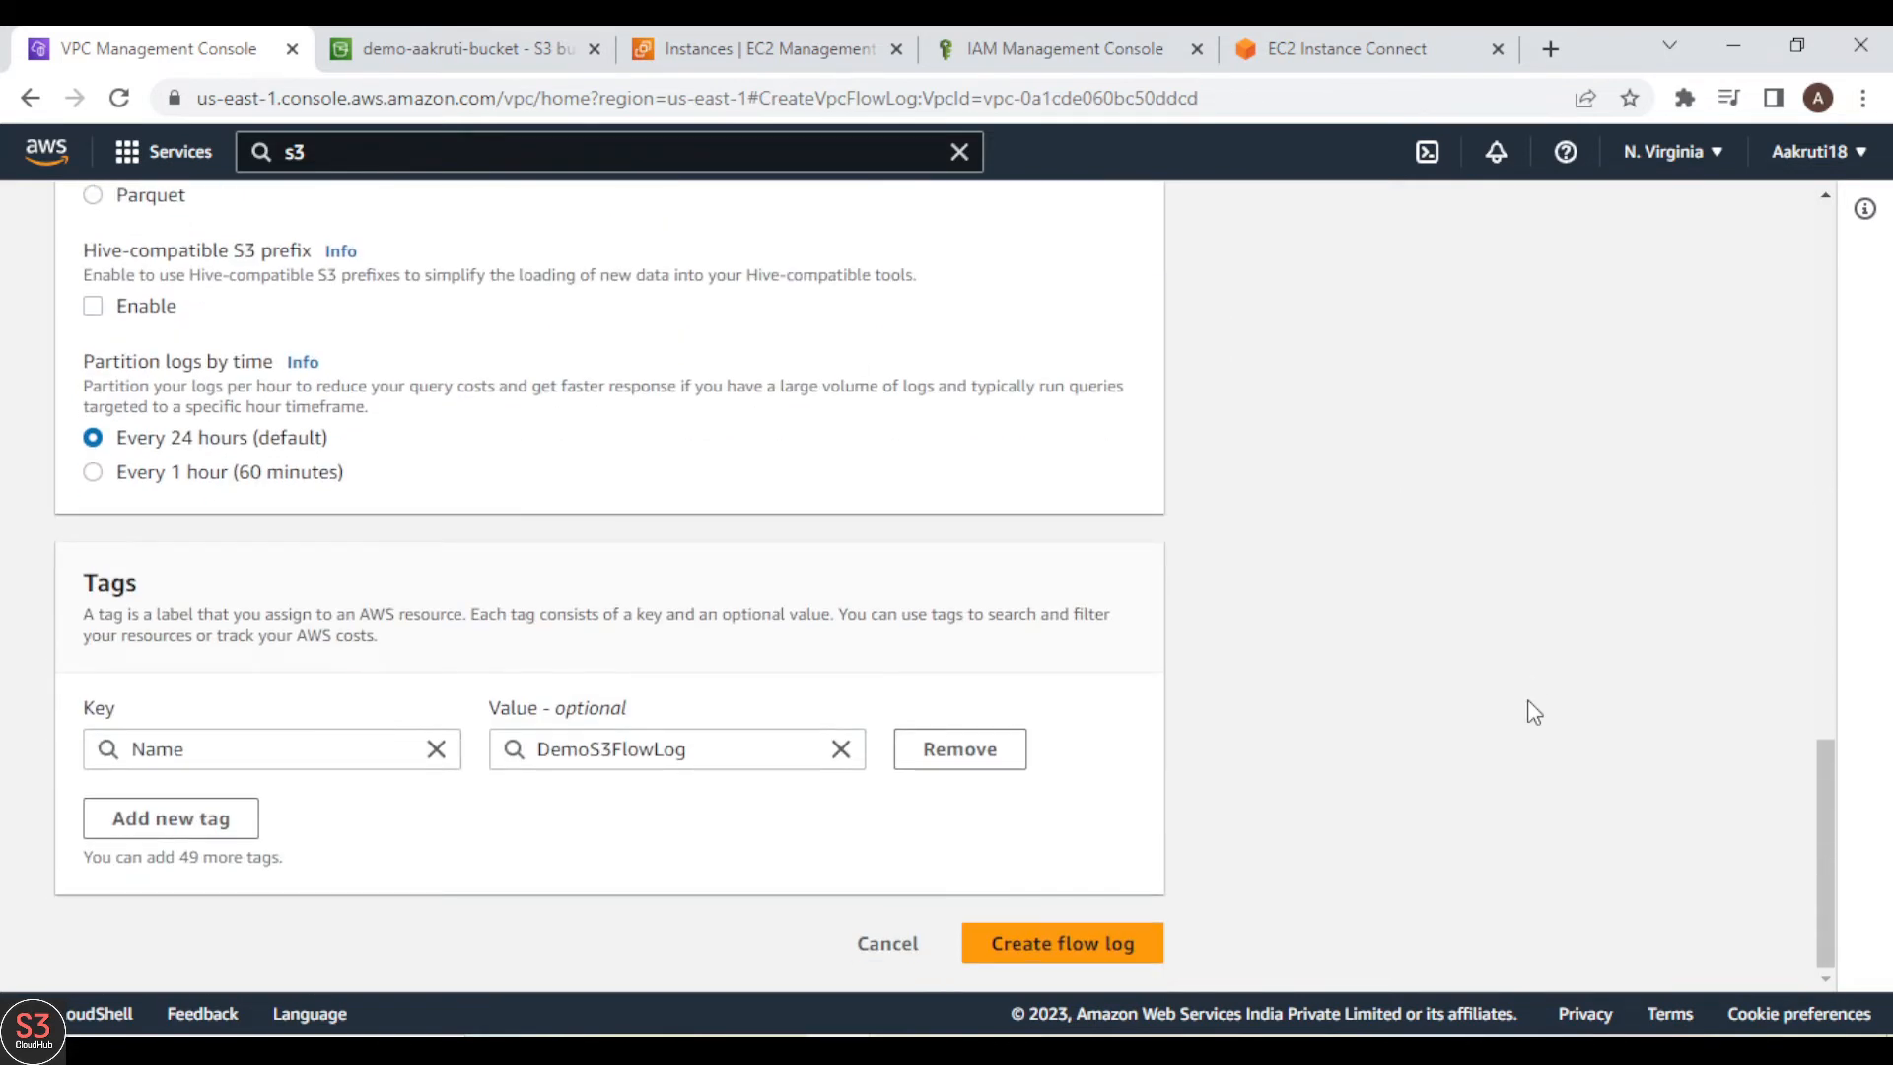
scroll(1529, 710, up, 4)
scroll(1529, 710, down, 4)
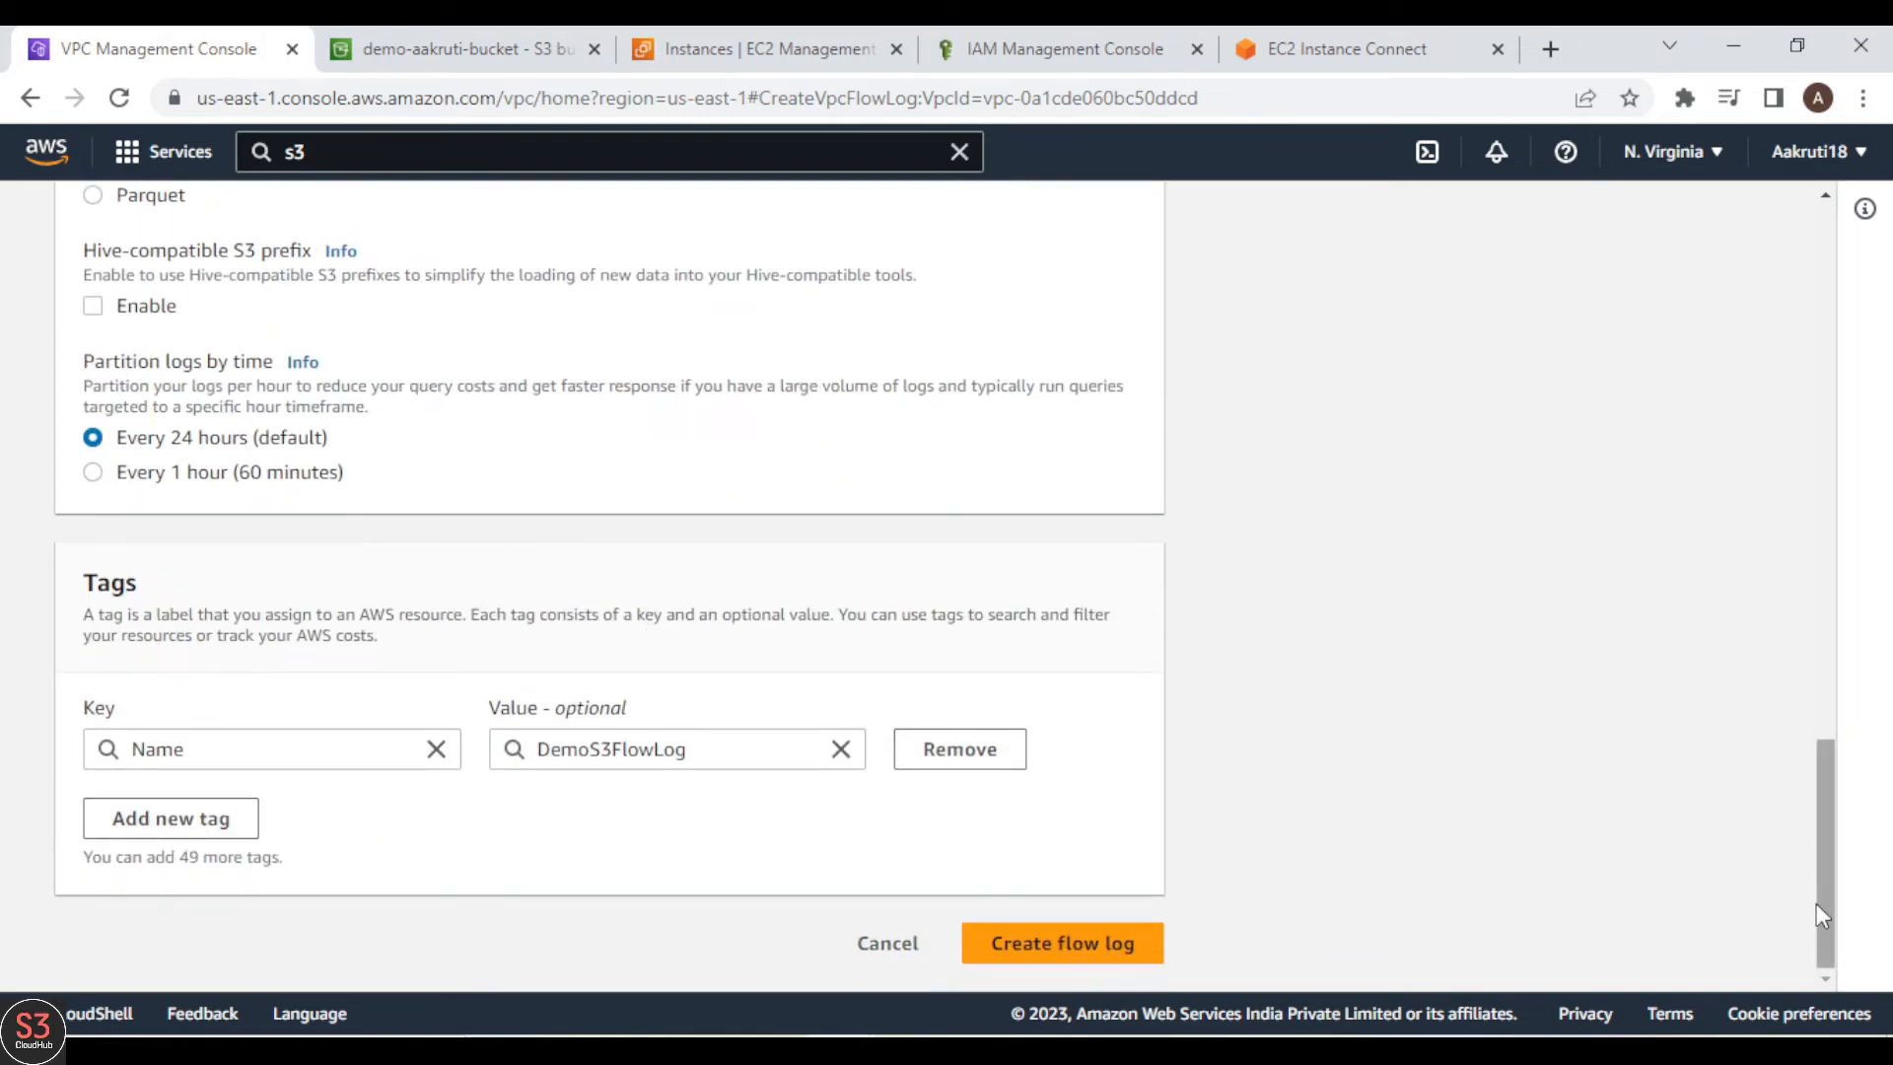
drag(1816, 903, 1827, 954)
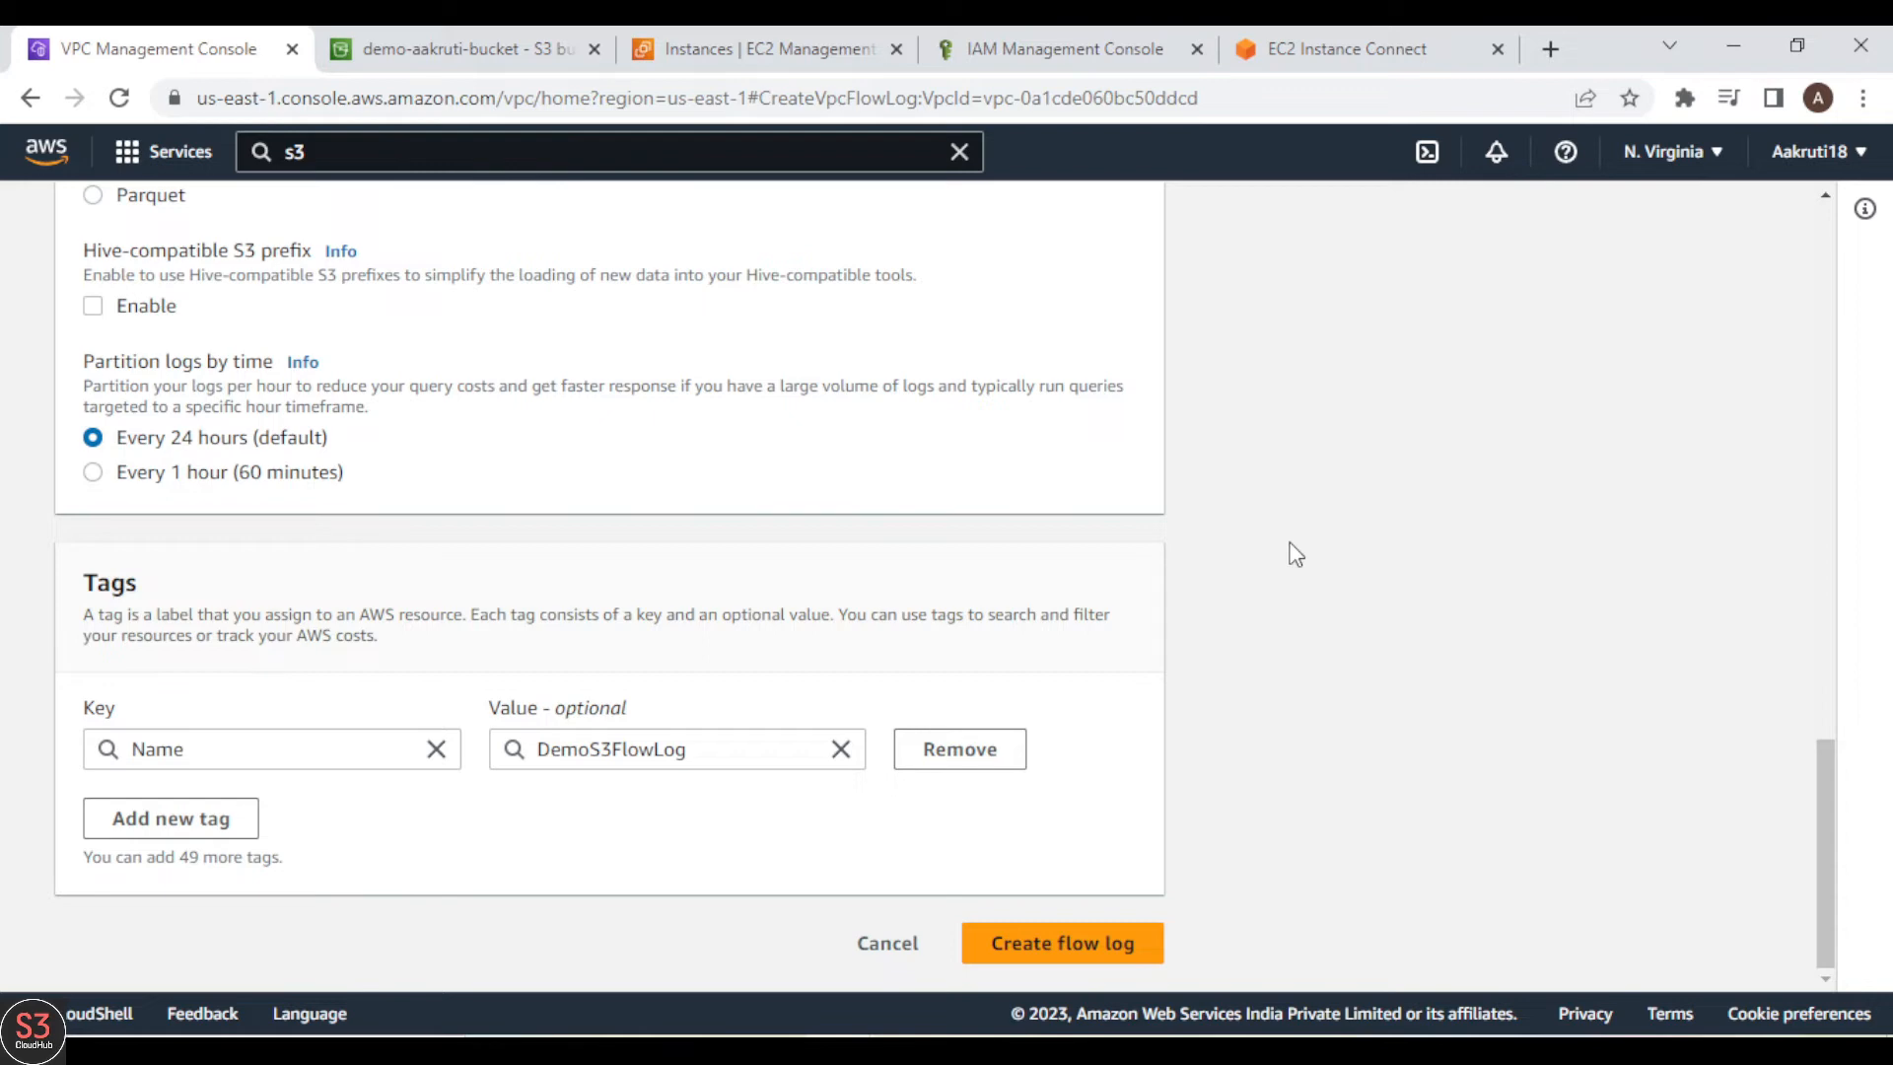
click(1113, 938)
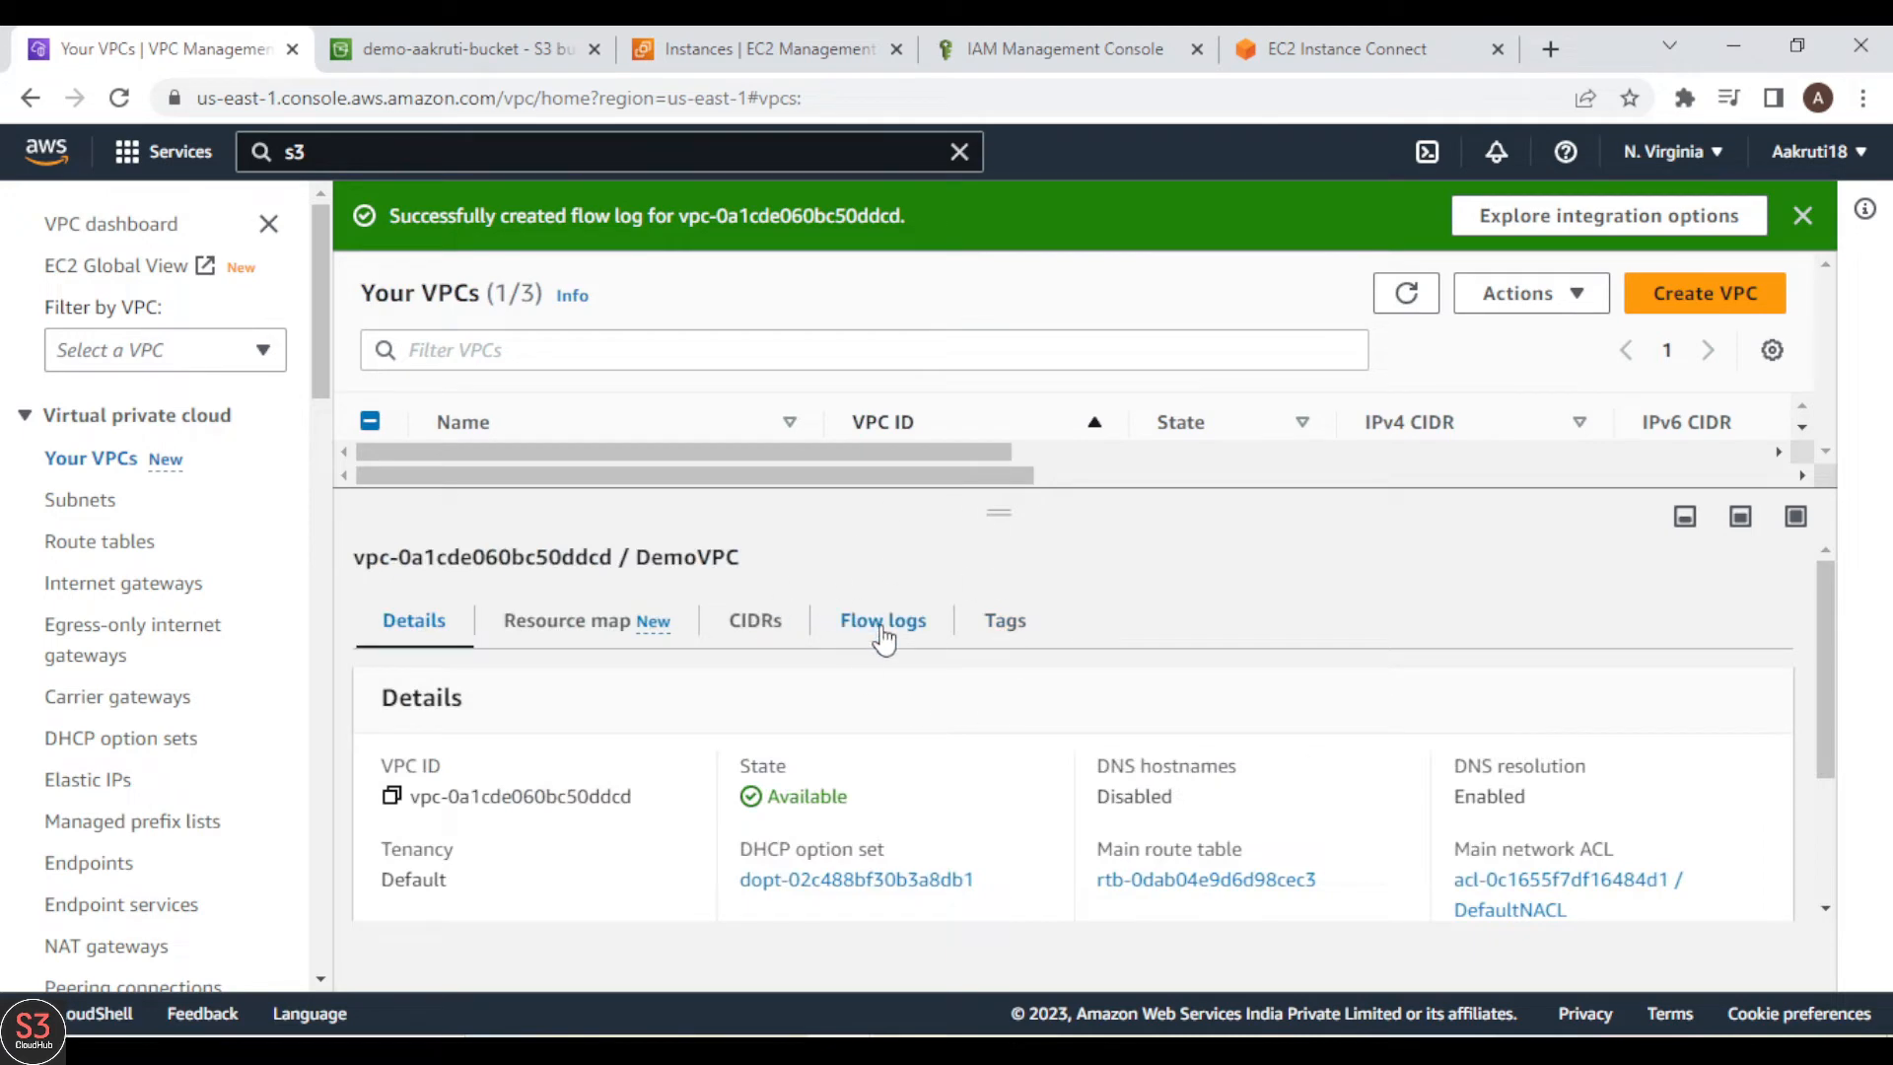
click(884, 636)
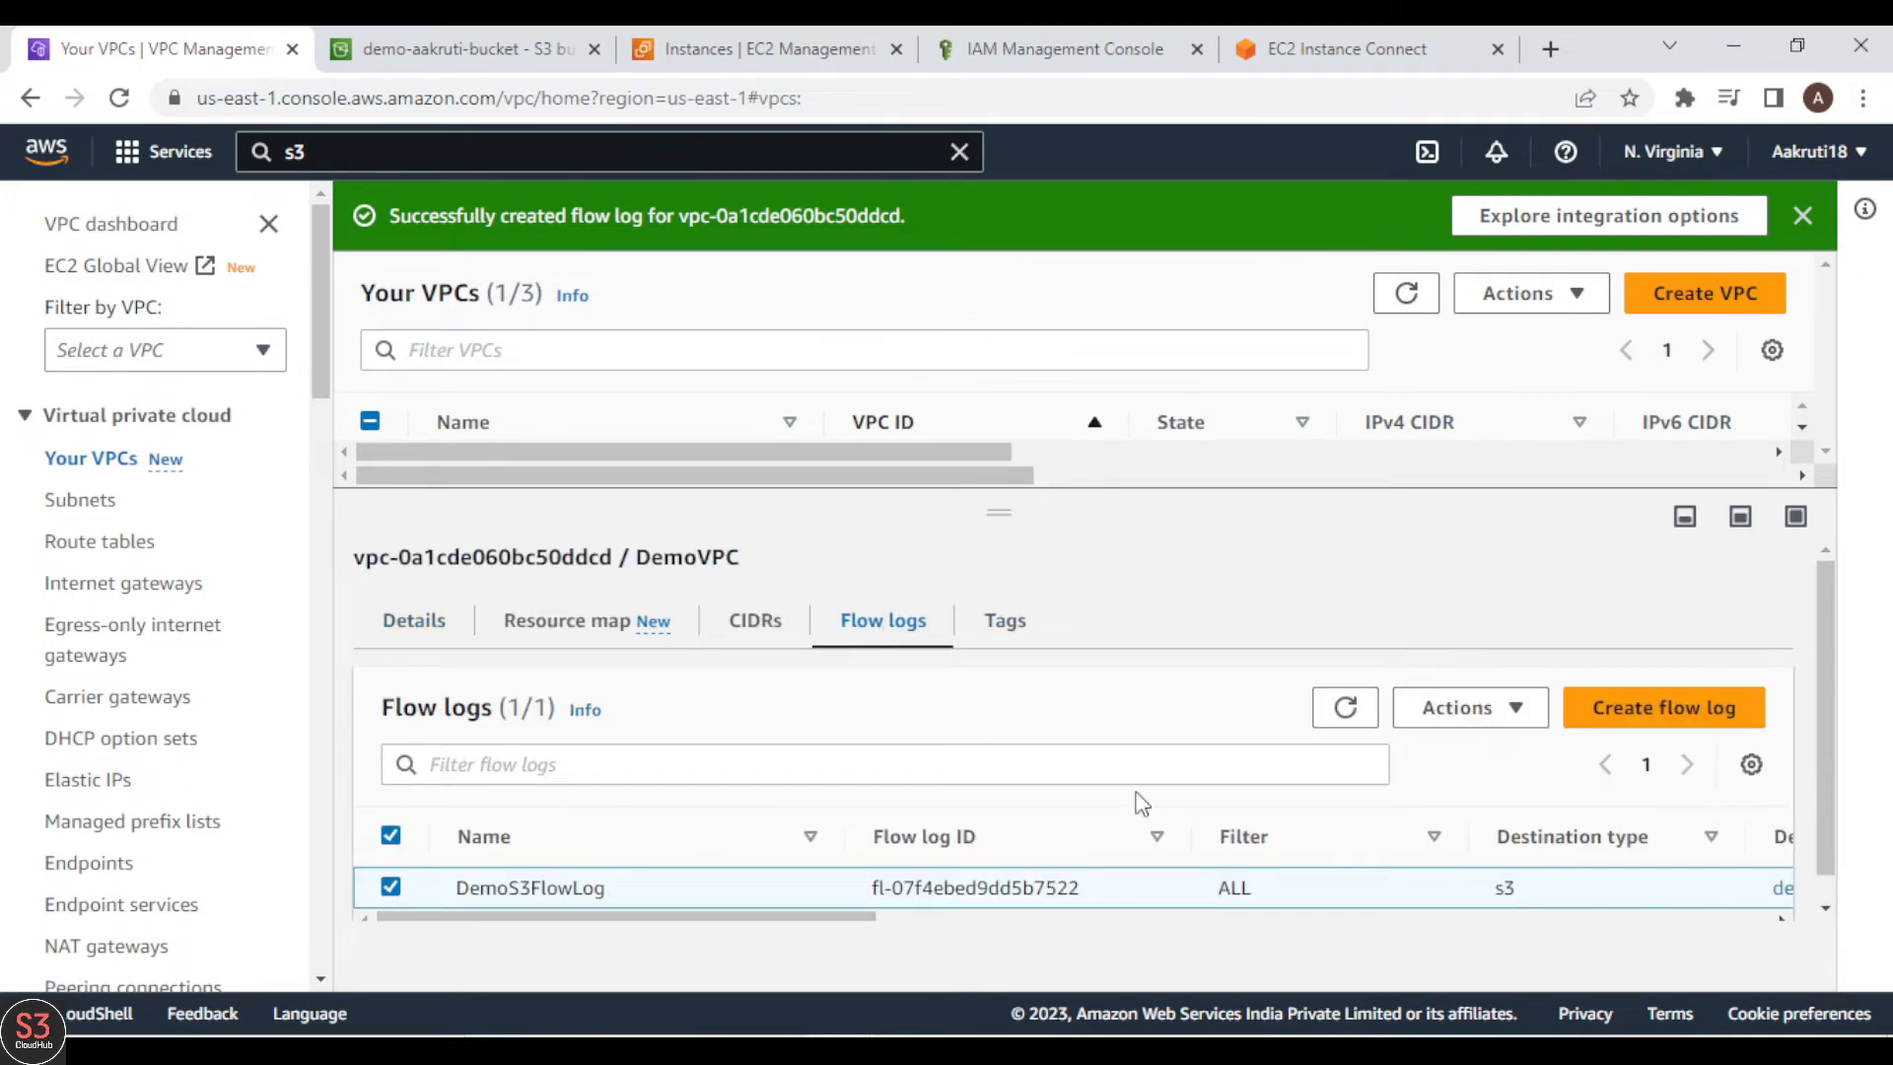
Step: Start another flow log for DemoVPC, named DemoFlowLogCW, with a maximum aggregation interval of 1 minute
click(1701, 708)
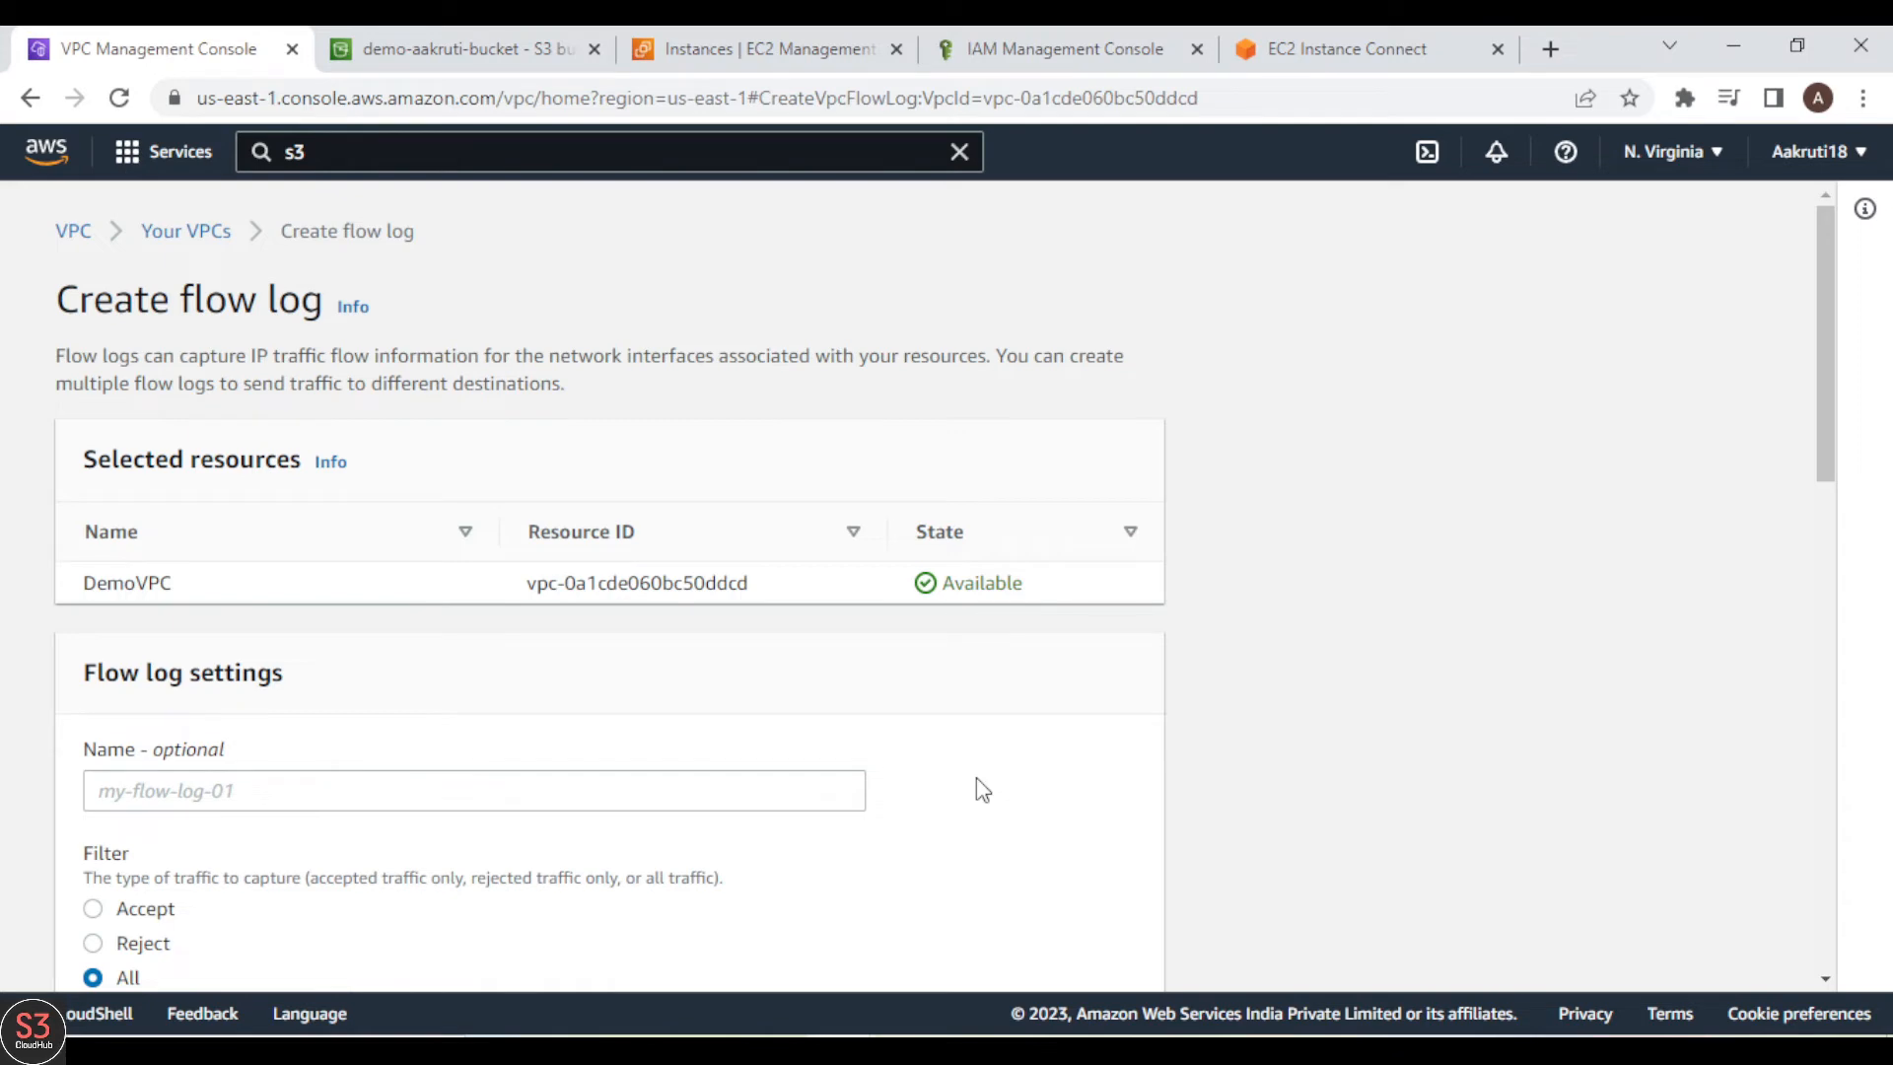
scroll(1572, 562, down, 3)
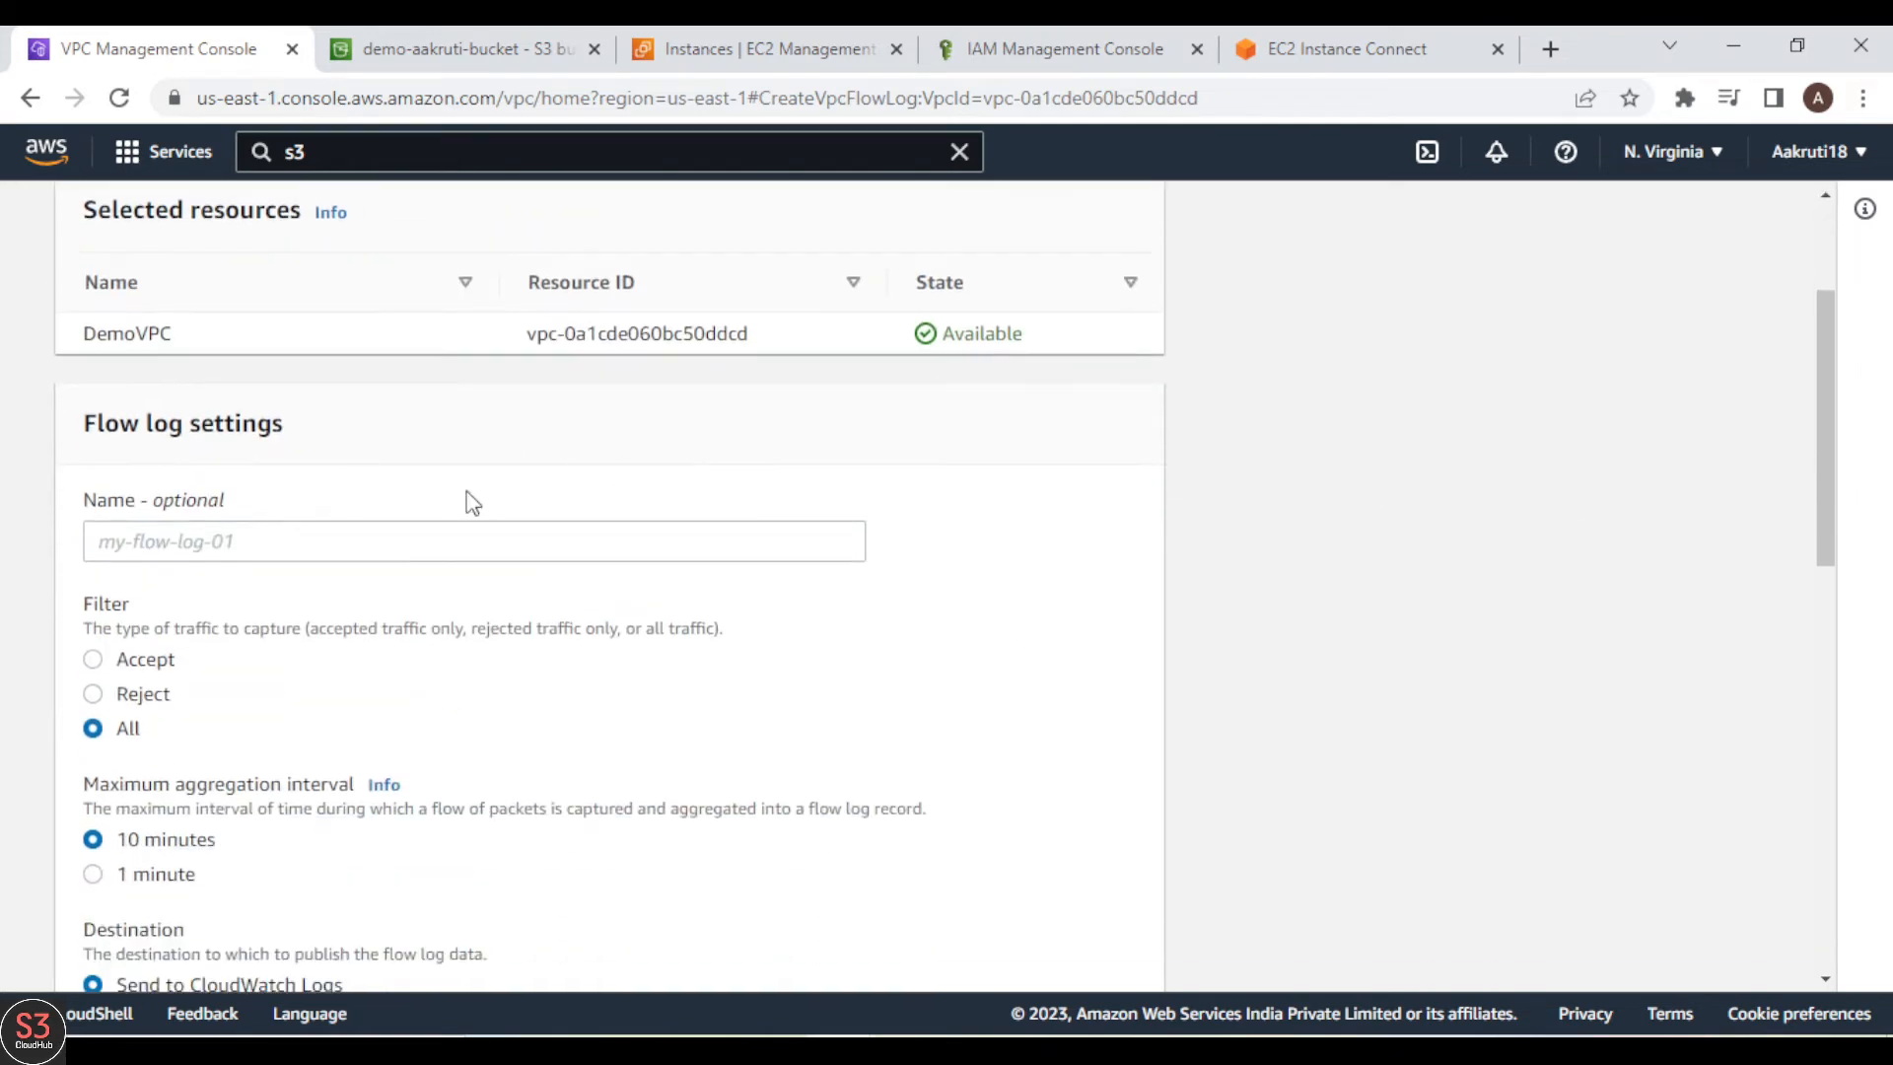
click(448, 526)
text(De)
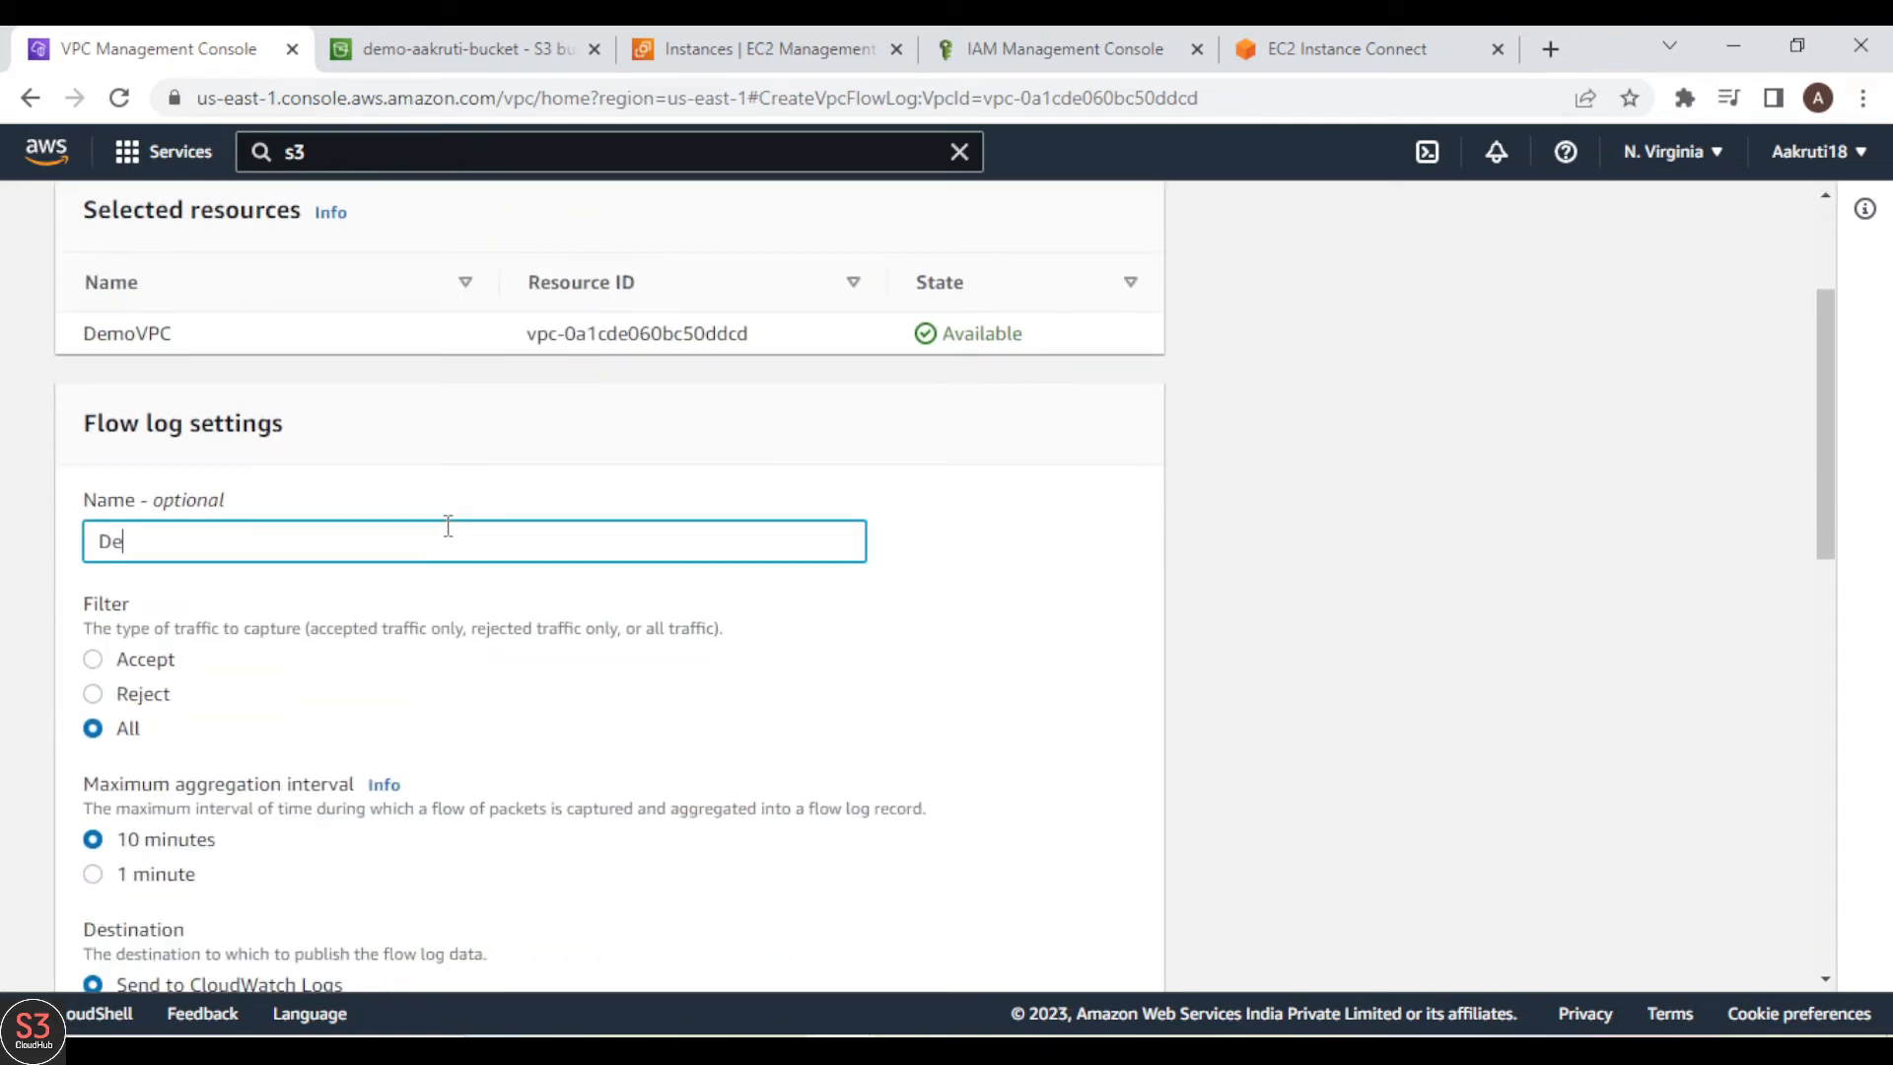
text(moFlow)
key(BackSpace)
key(BackSpace)
scroll(1353, 611, down, 3)
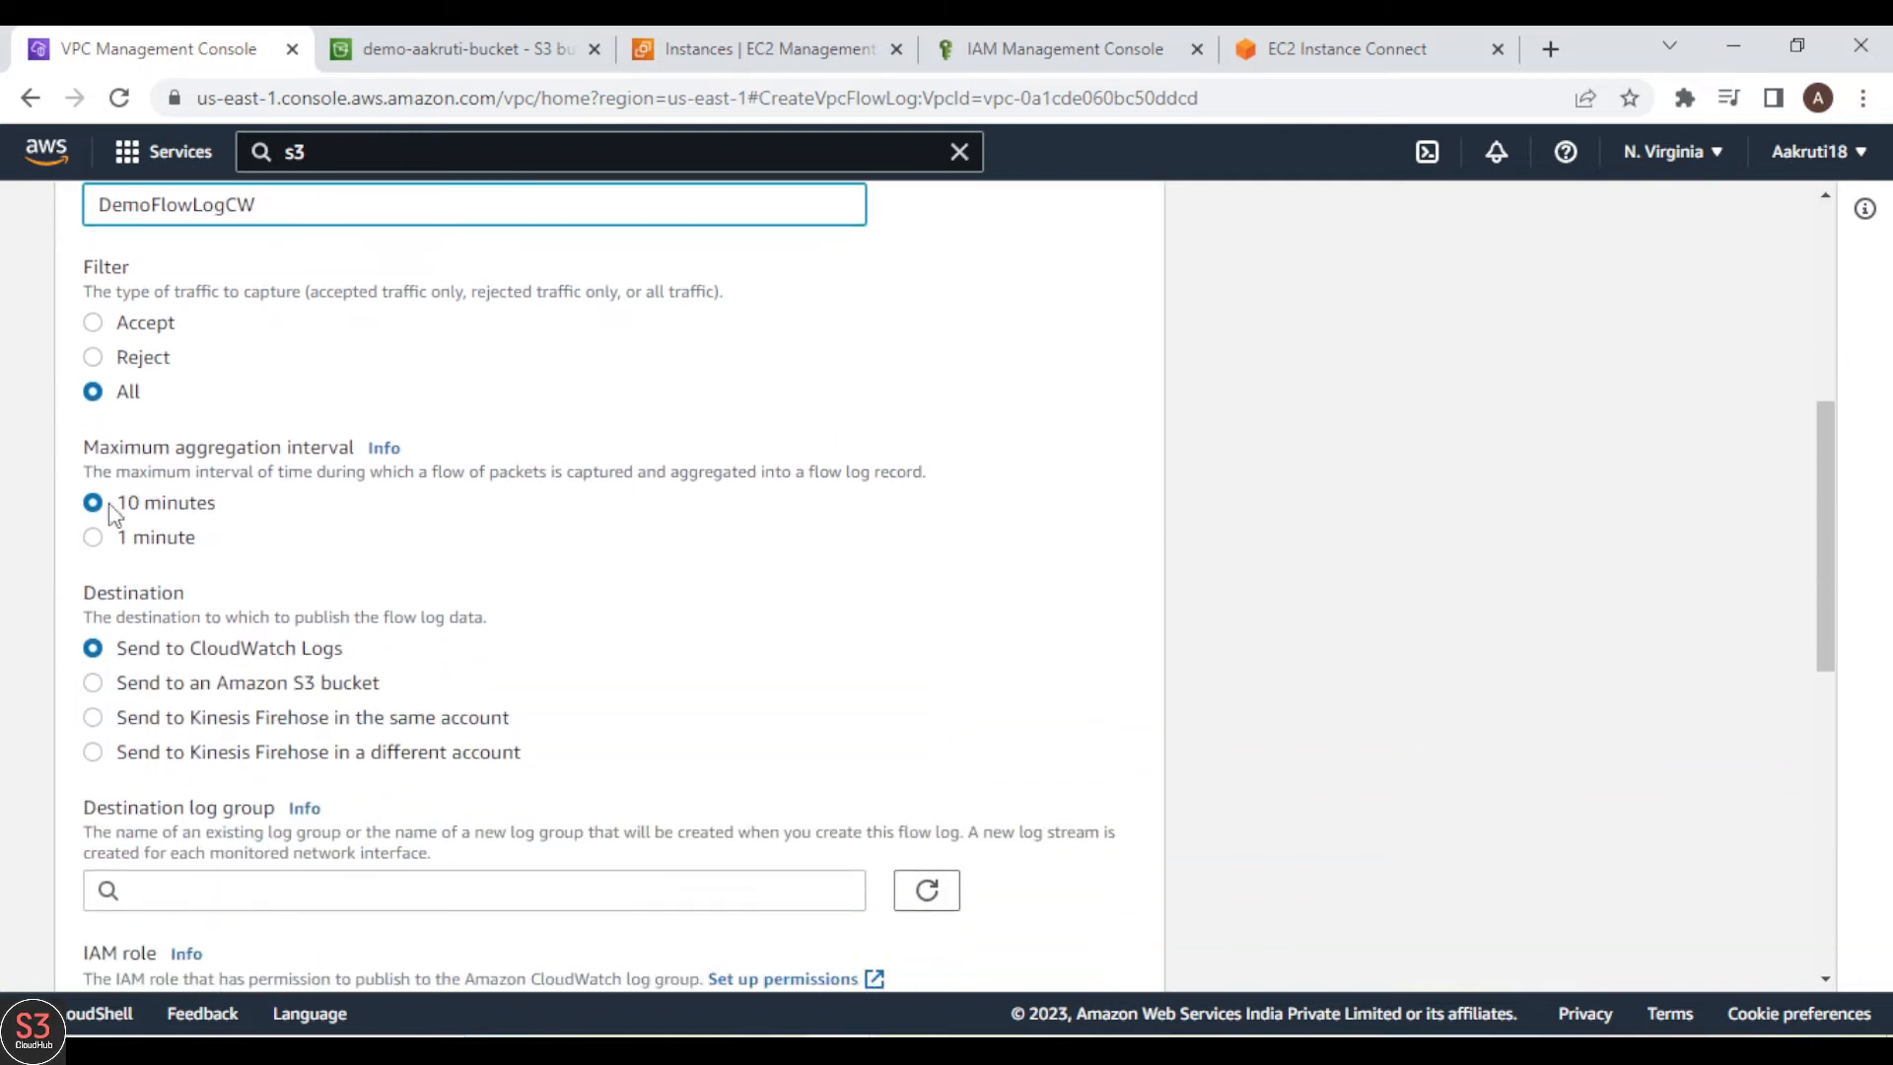
click(94, 540)
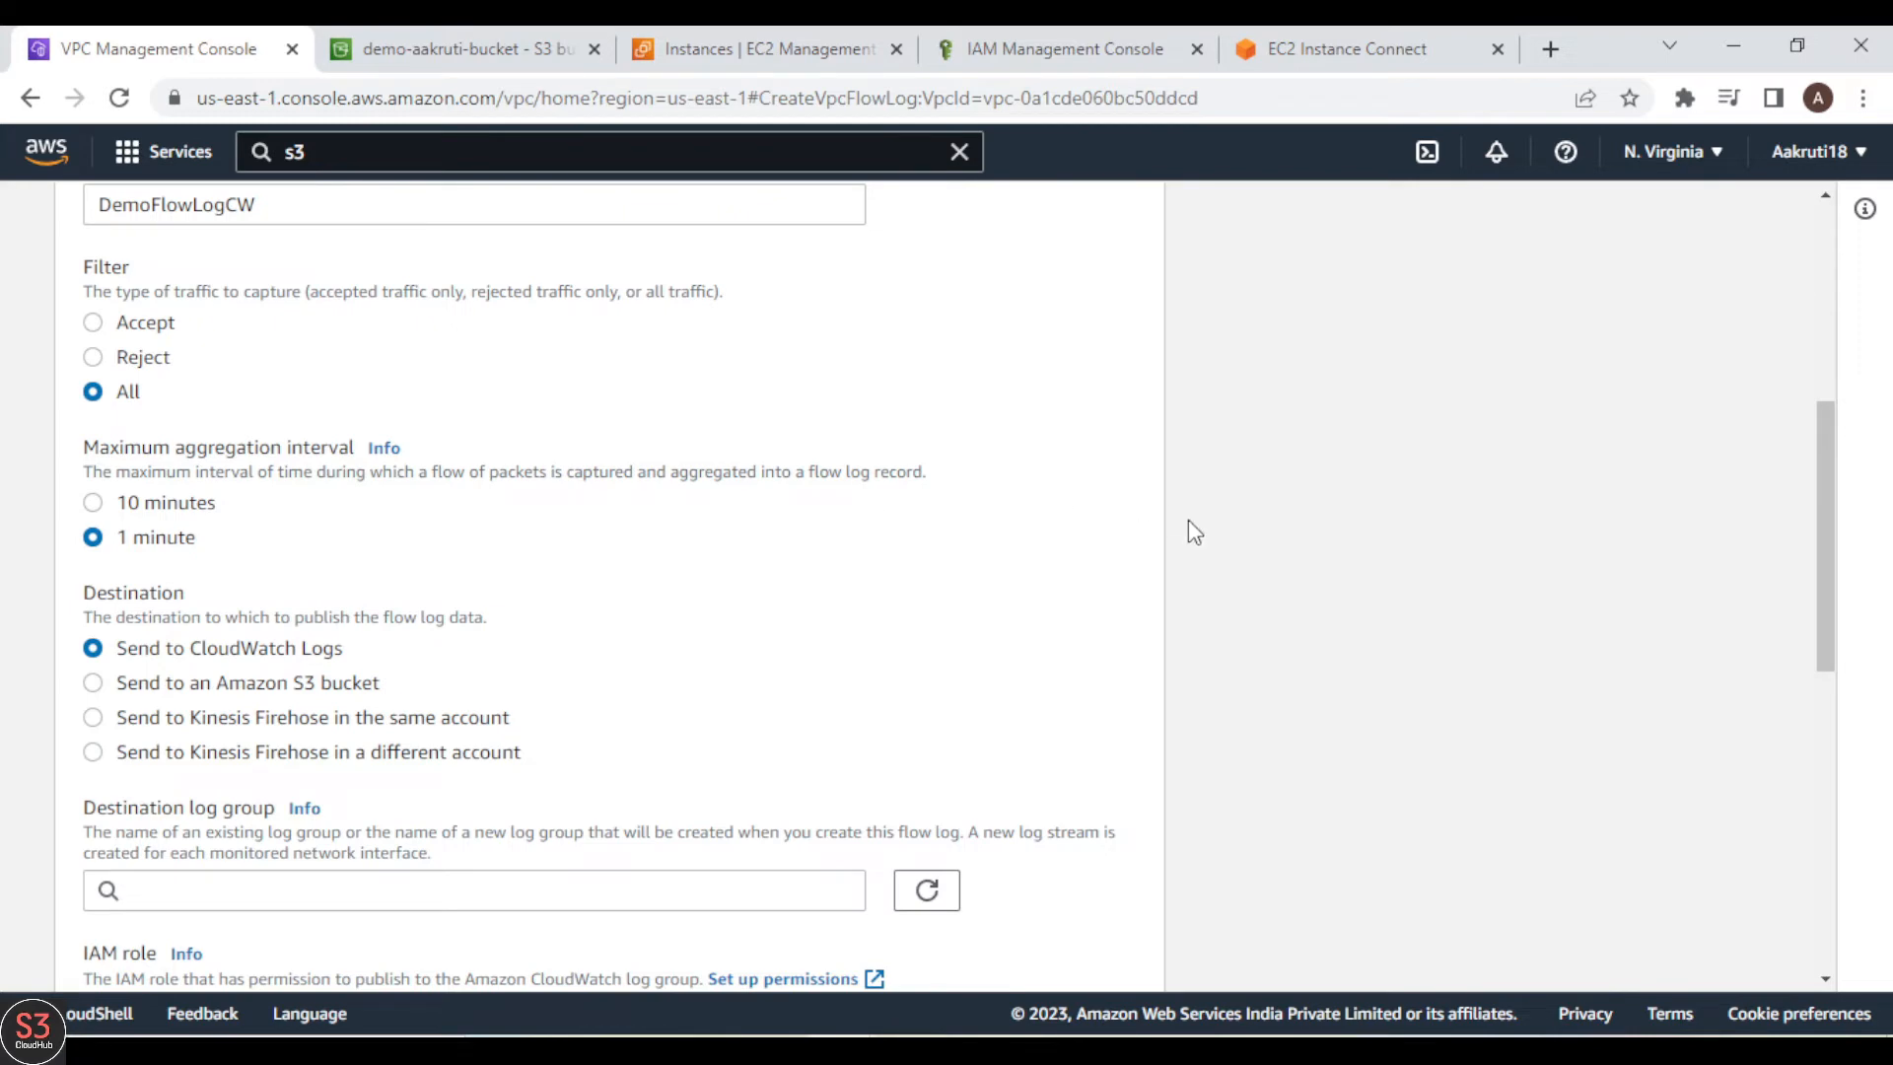
Step: Open the permissions setup for the IAM role that publishes the flow log to CloudWatch Logs
scroll(1189, 523, down, 1)
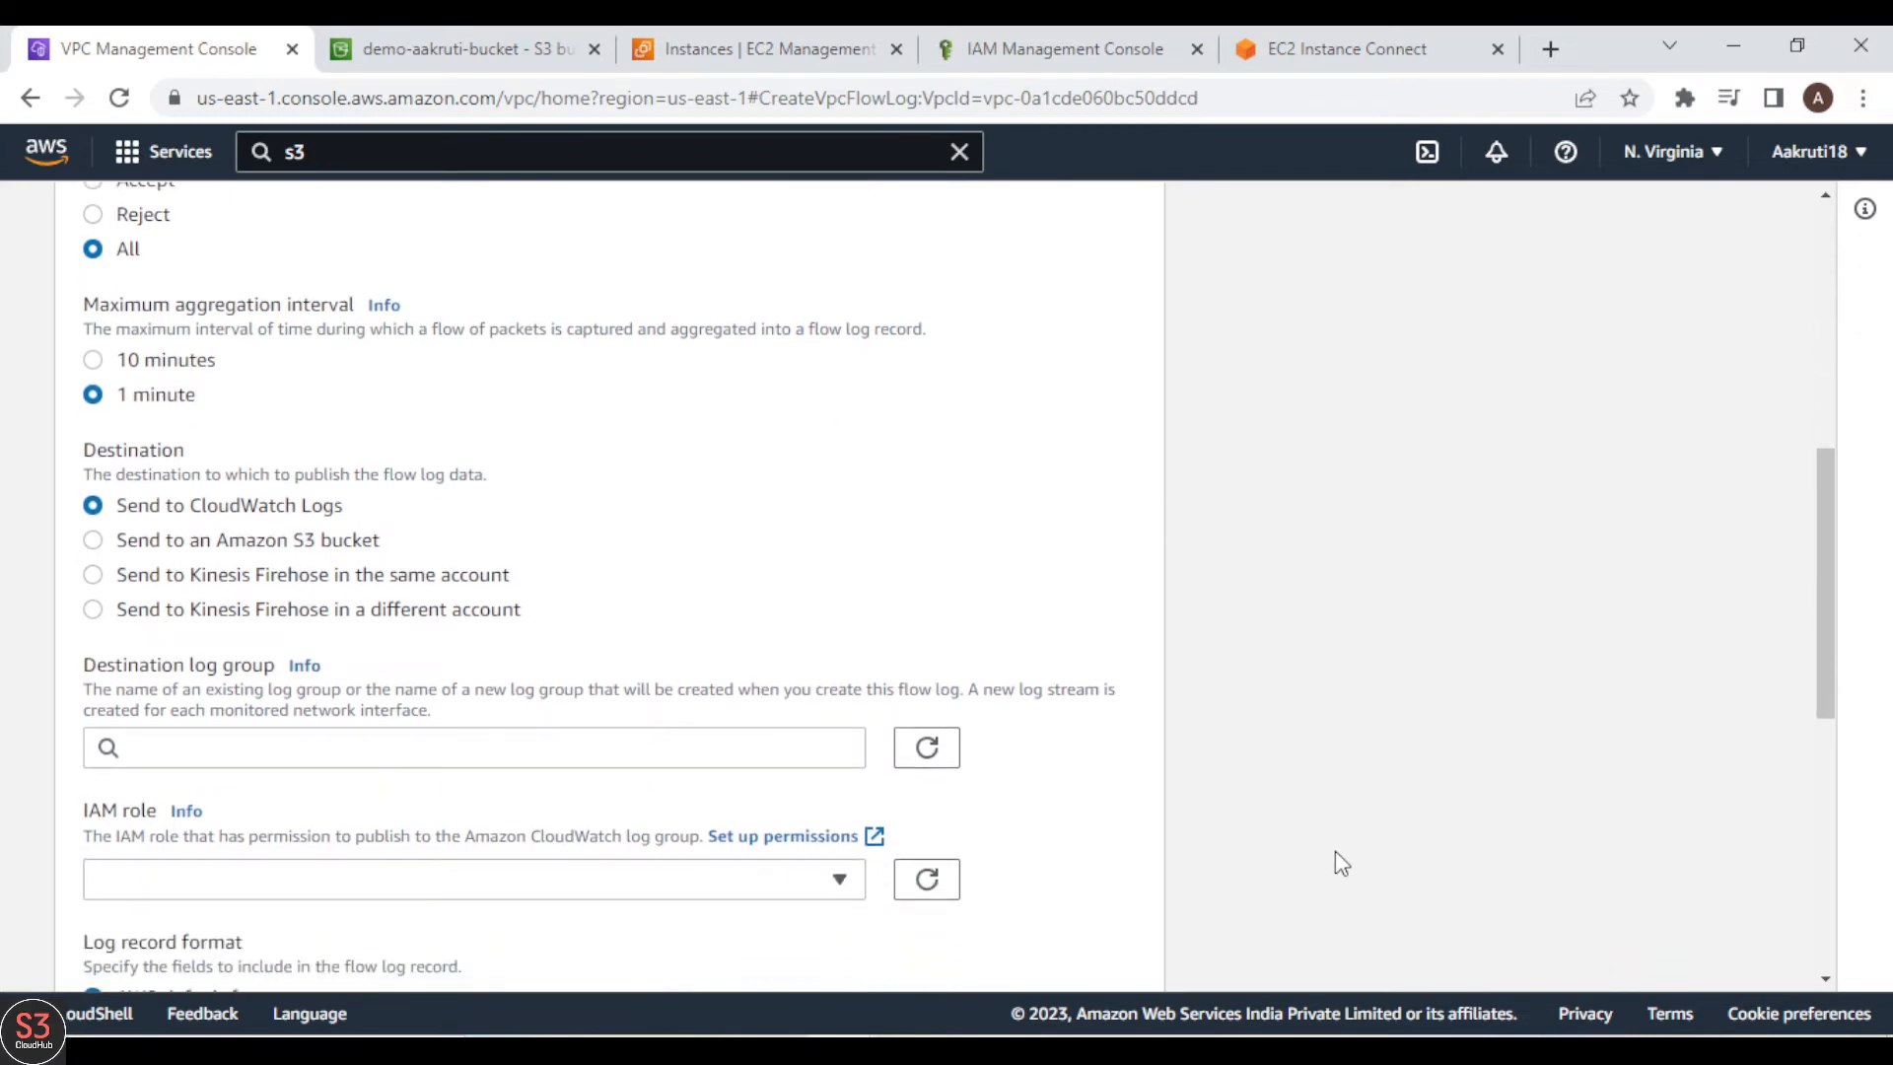
scroll(1335, 850, down, 2)
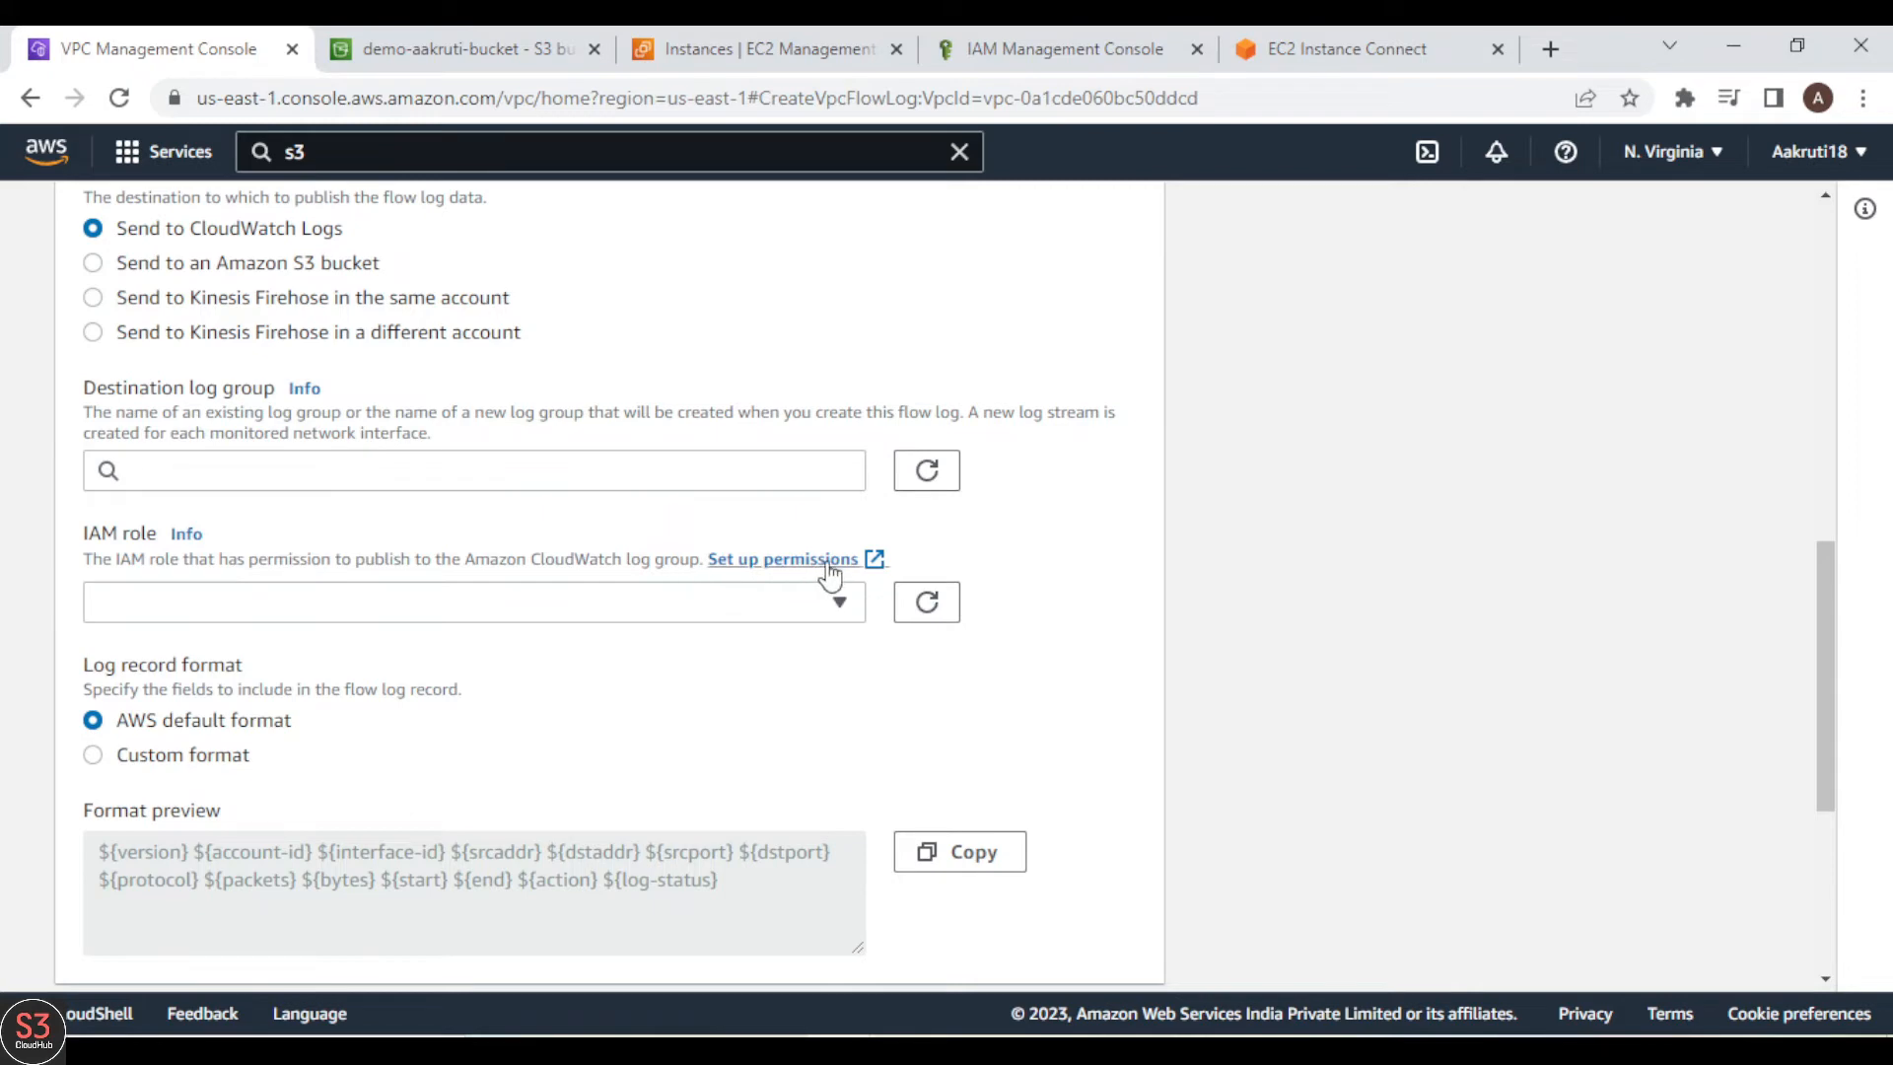
click(790, 568)
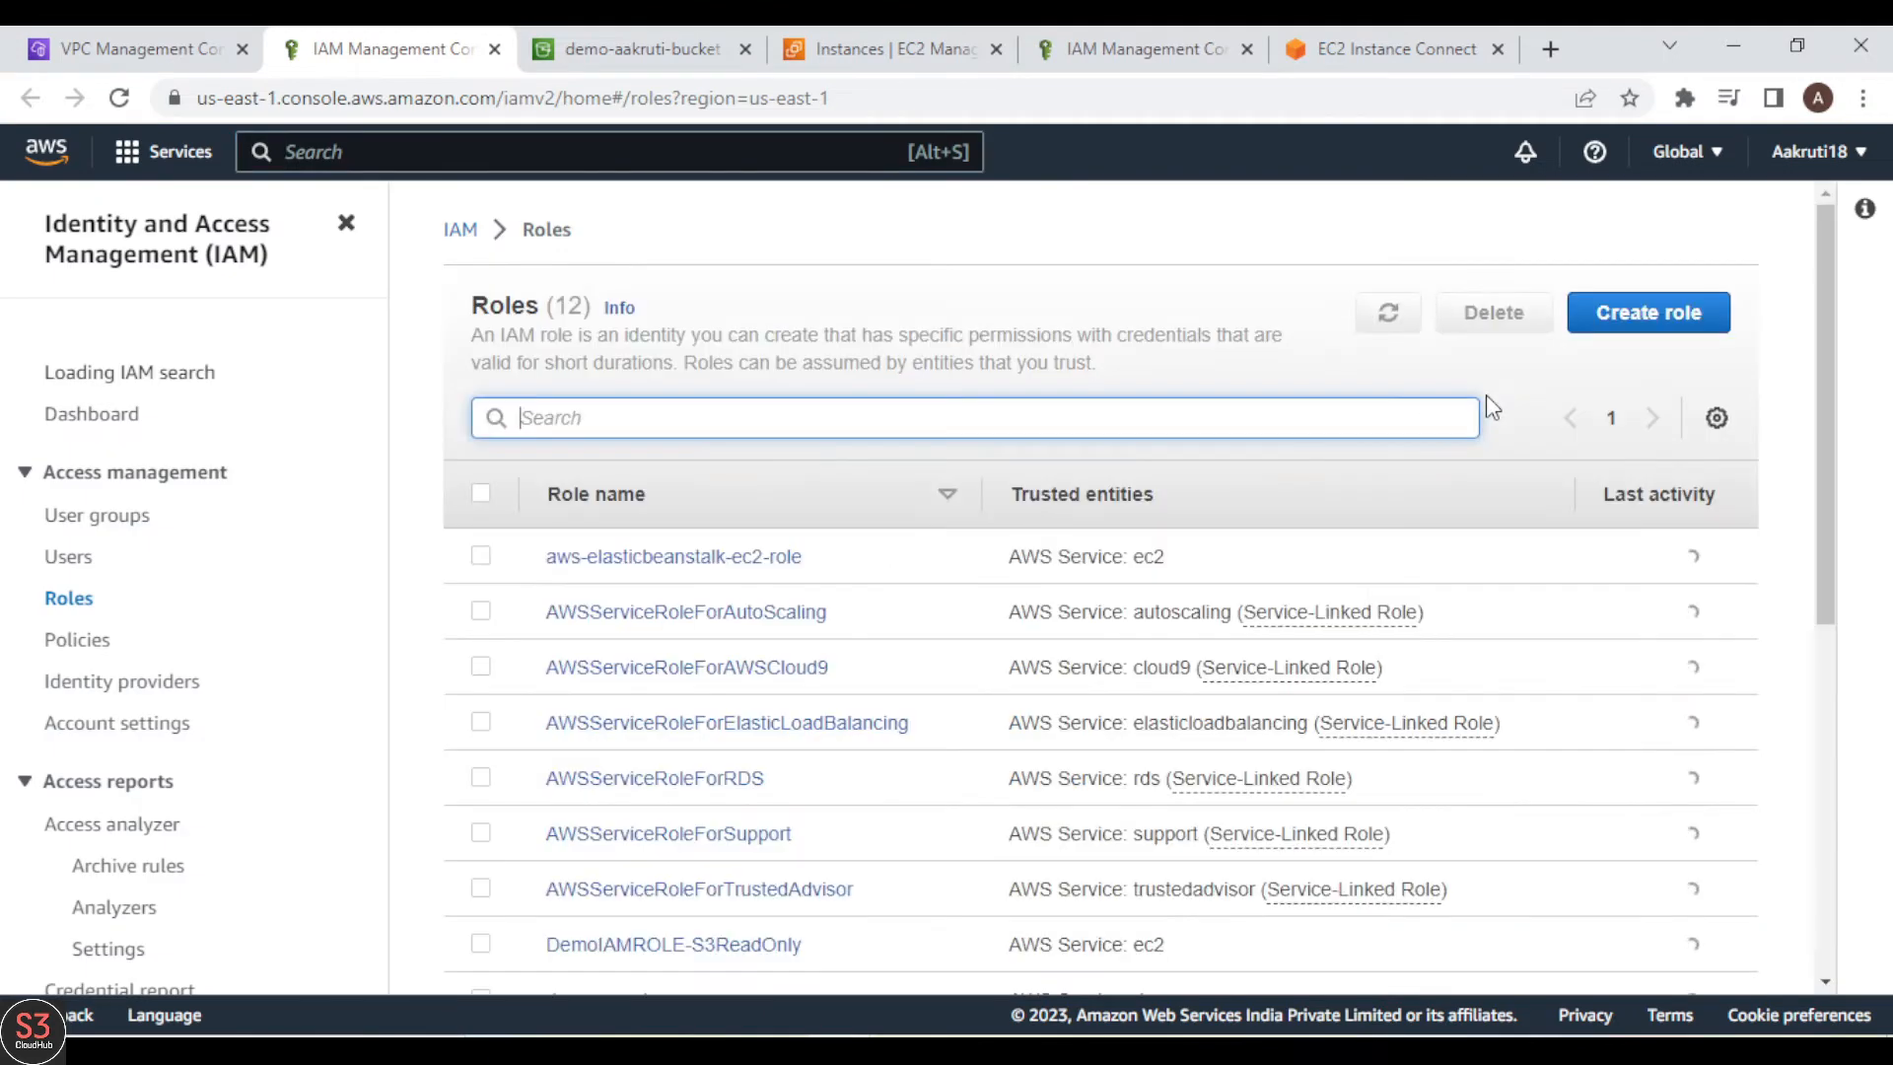
Step: Start creating an IAM role with Custom trust policy as its trusted entity type
click(1656, 343)
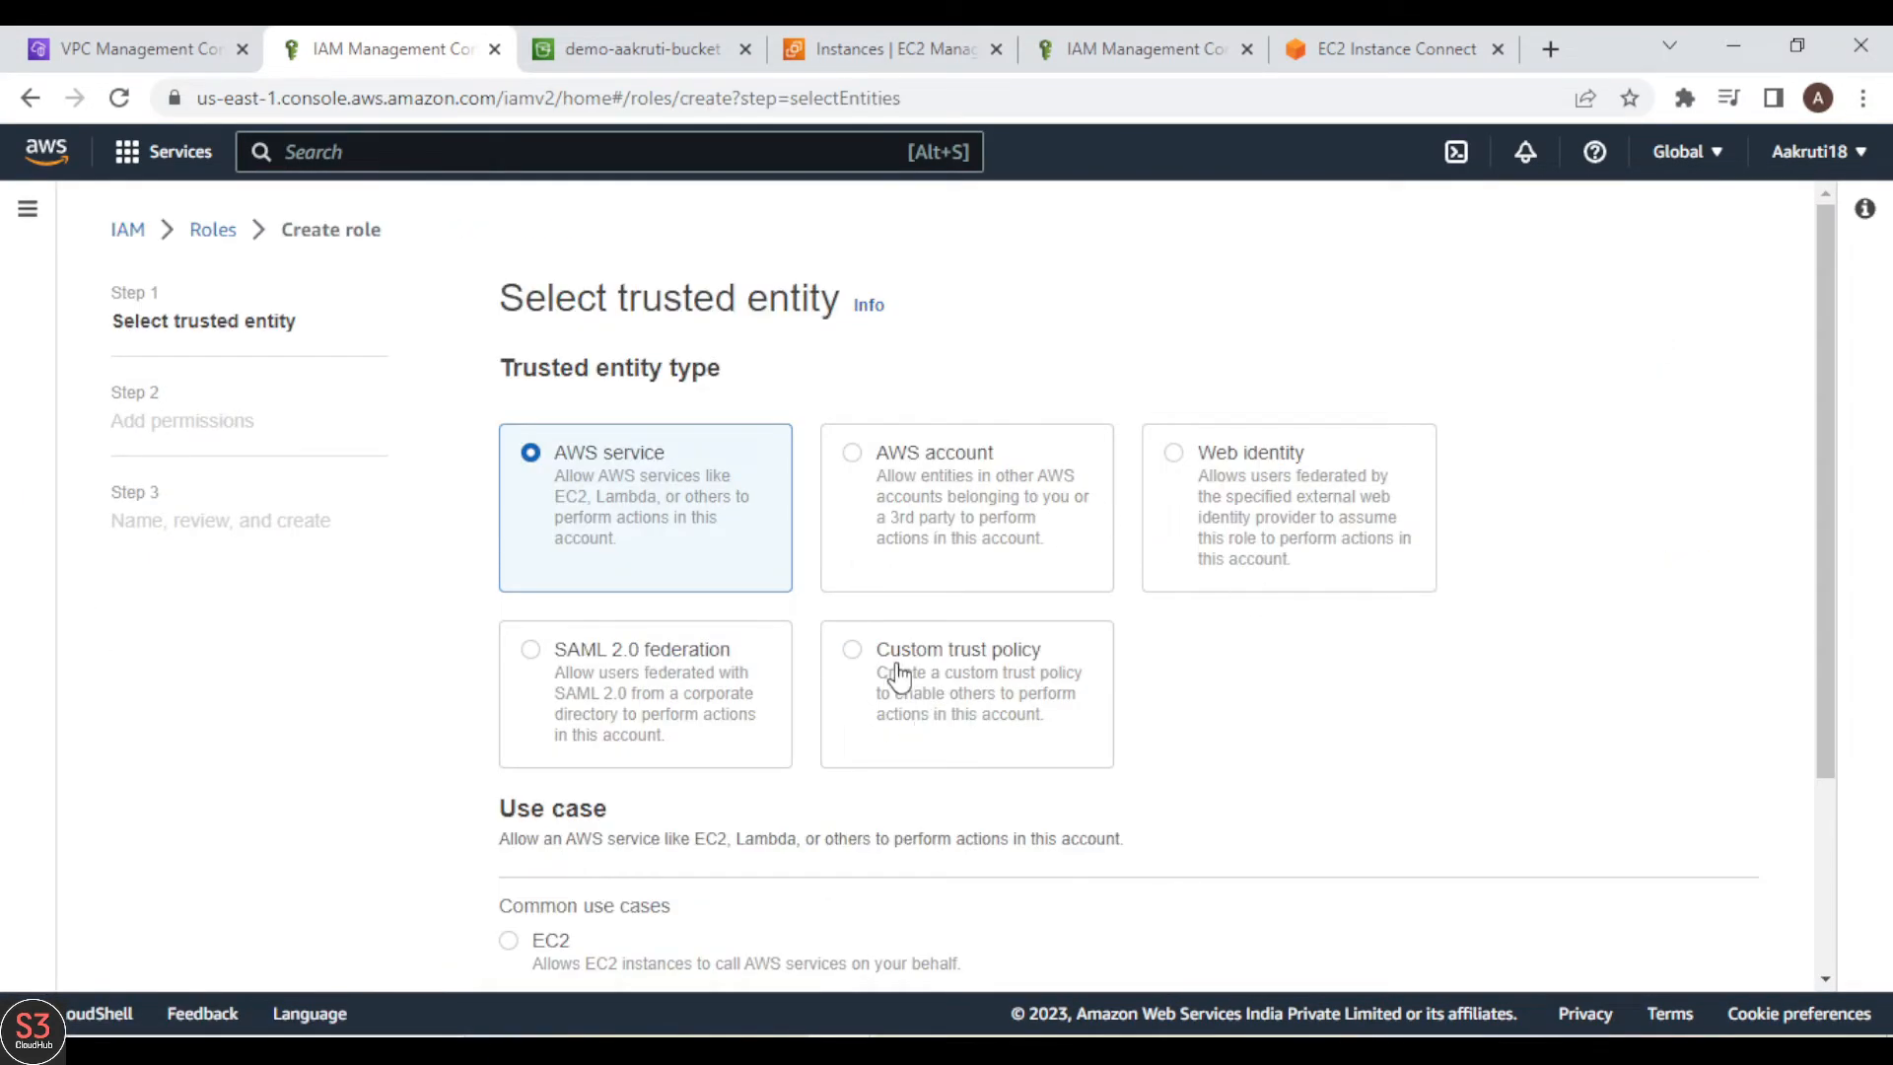
click(979, 678)
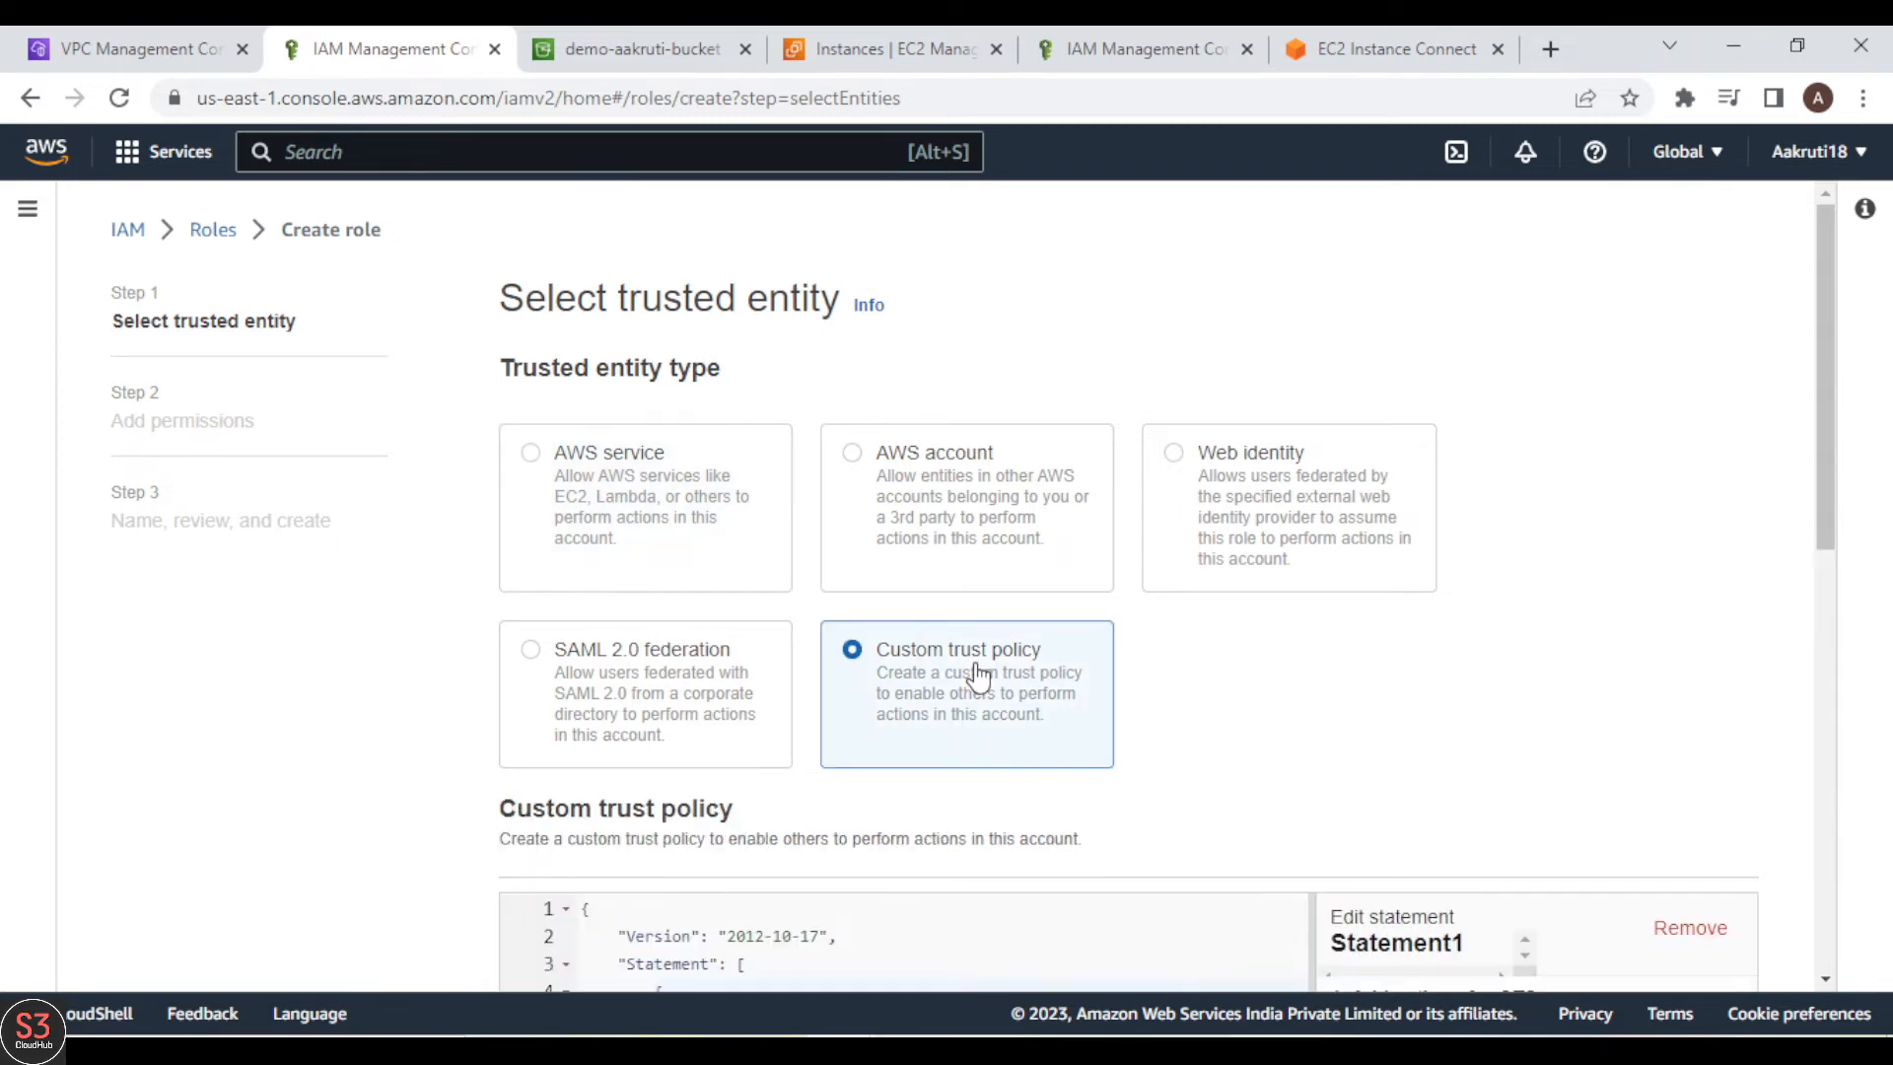
scroll(1306, 718, down, 4)
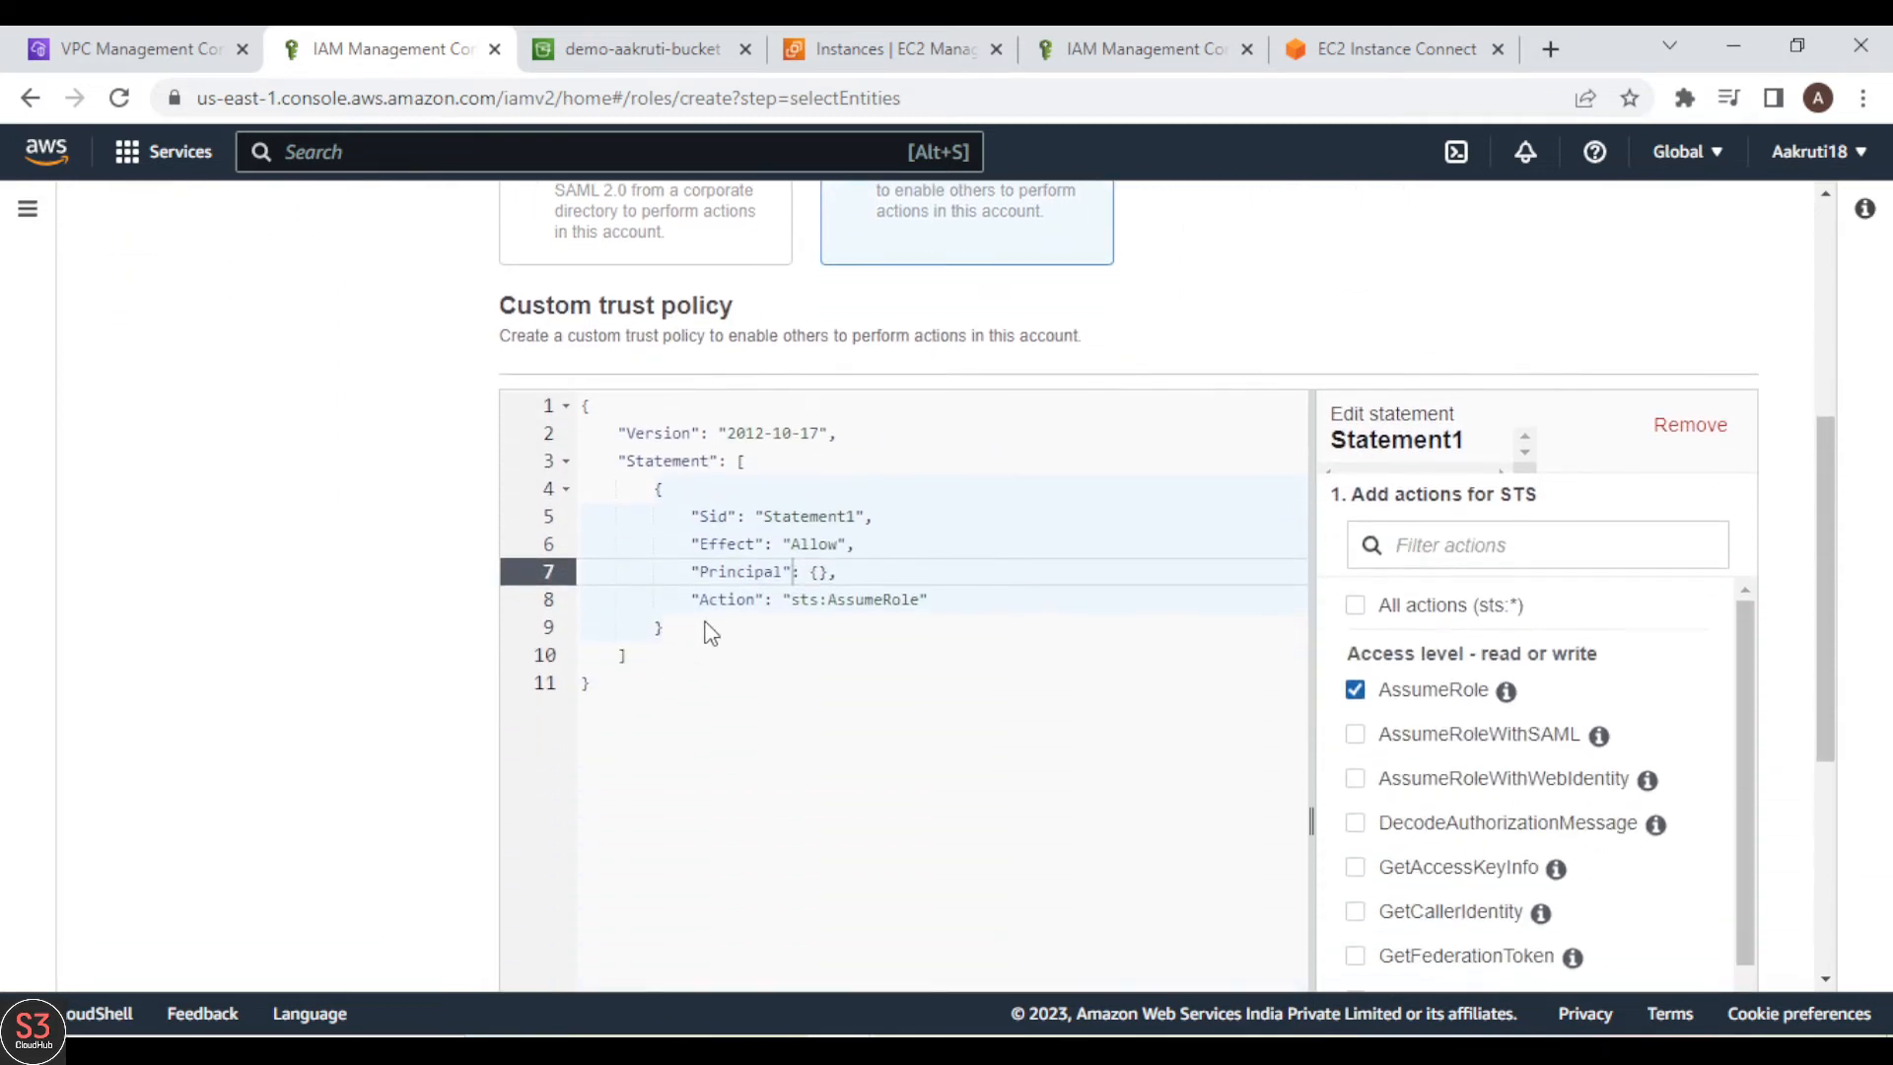
Step: Add "Service" :"vpc-flow-logs.amazonaws.com" as the Principal in the custom trust policy
click(820, 574)
key(Return)
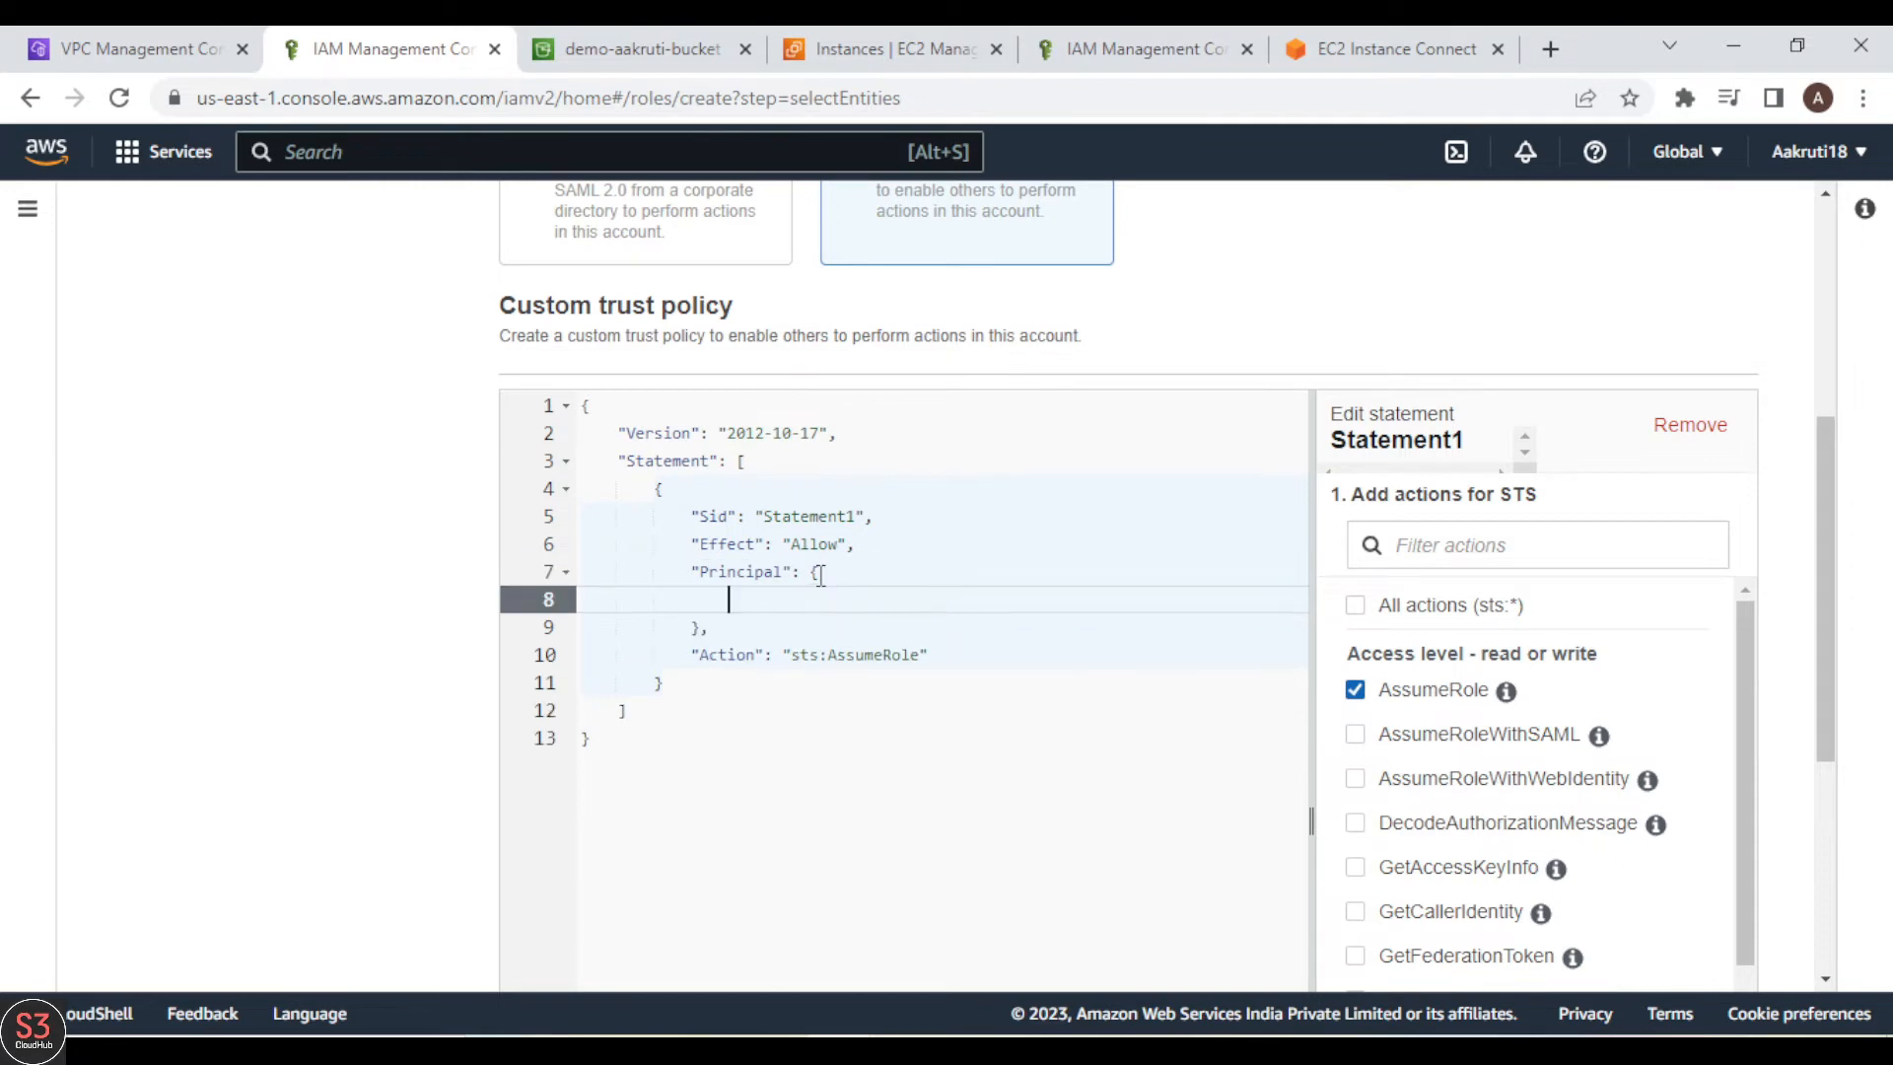
text(")
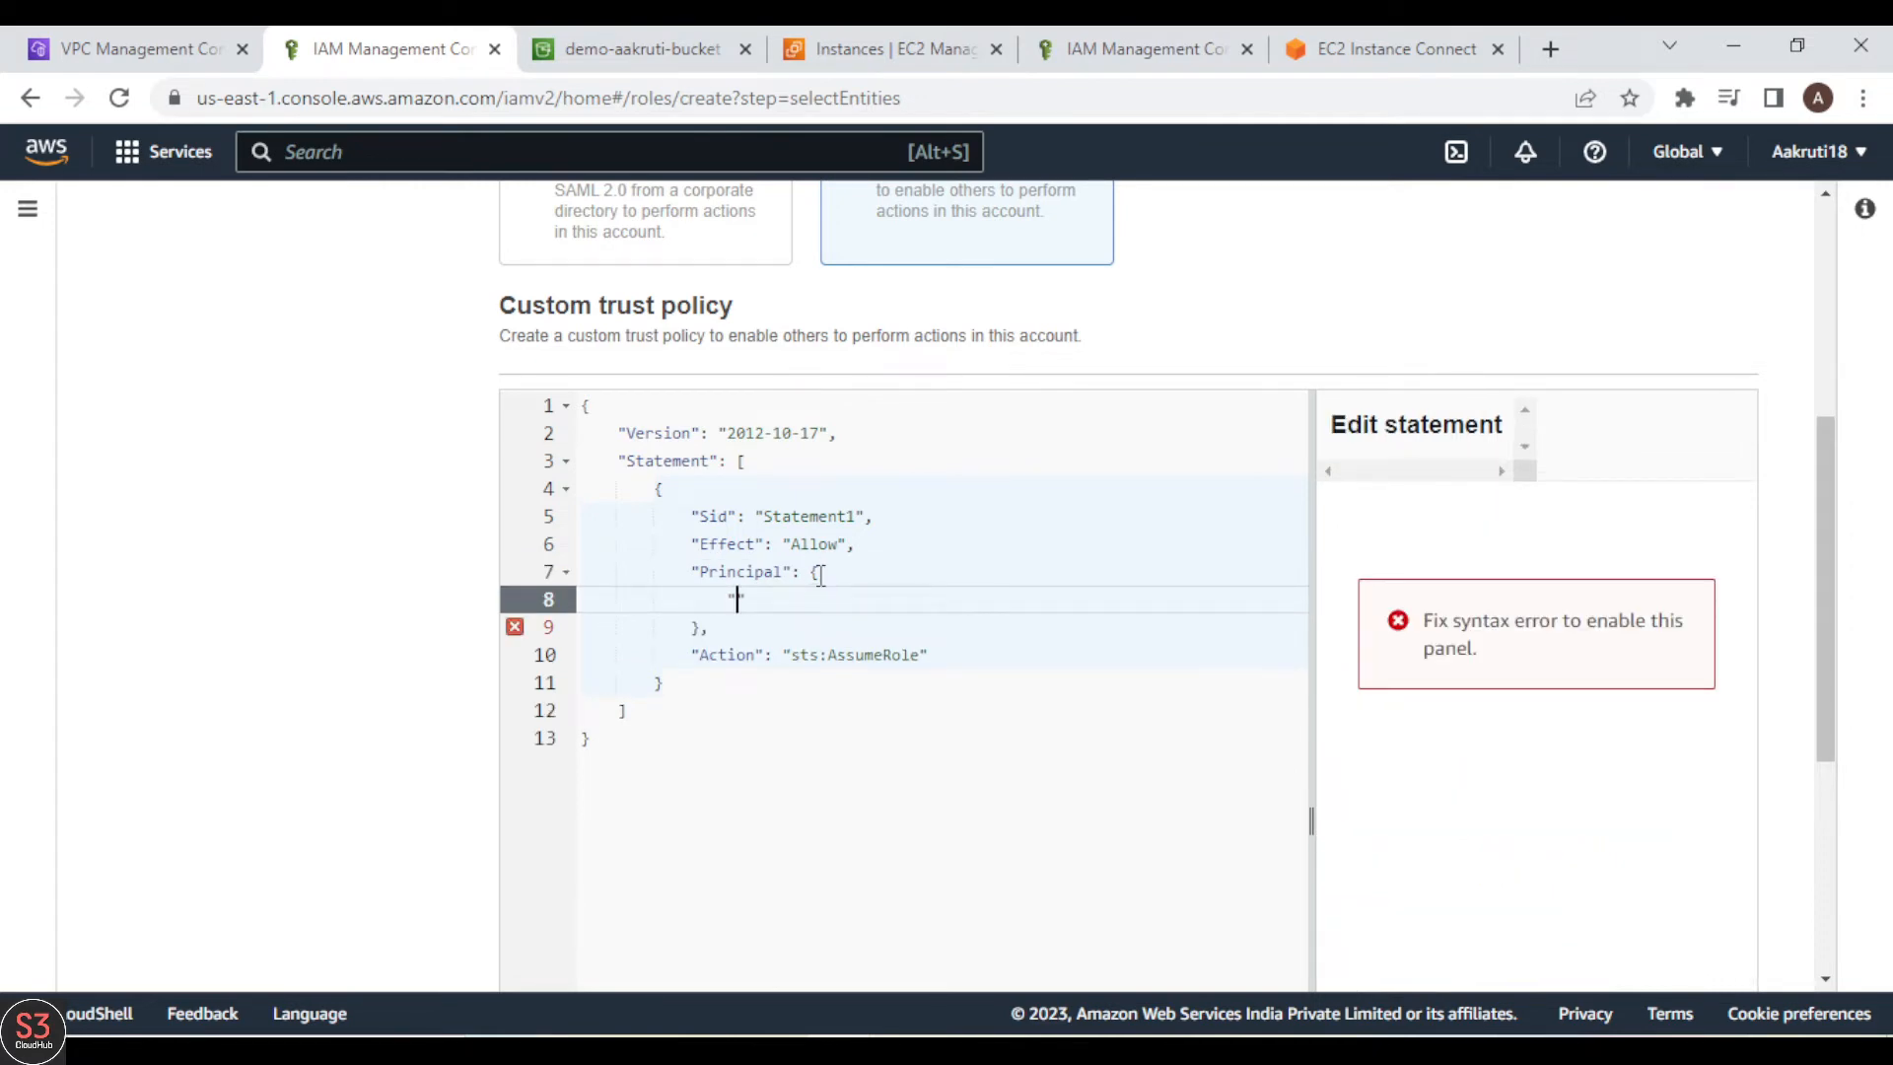
text(Service)
text(" :")
text(vpc-)
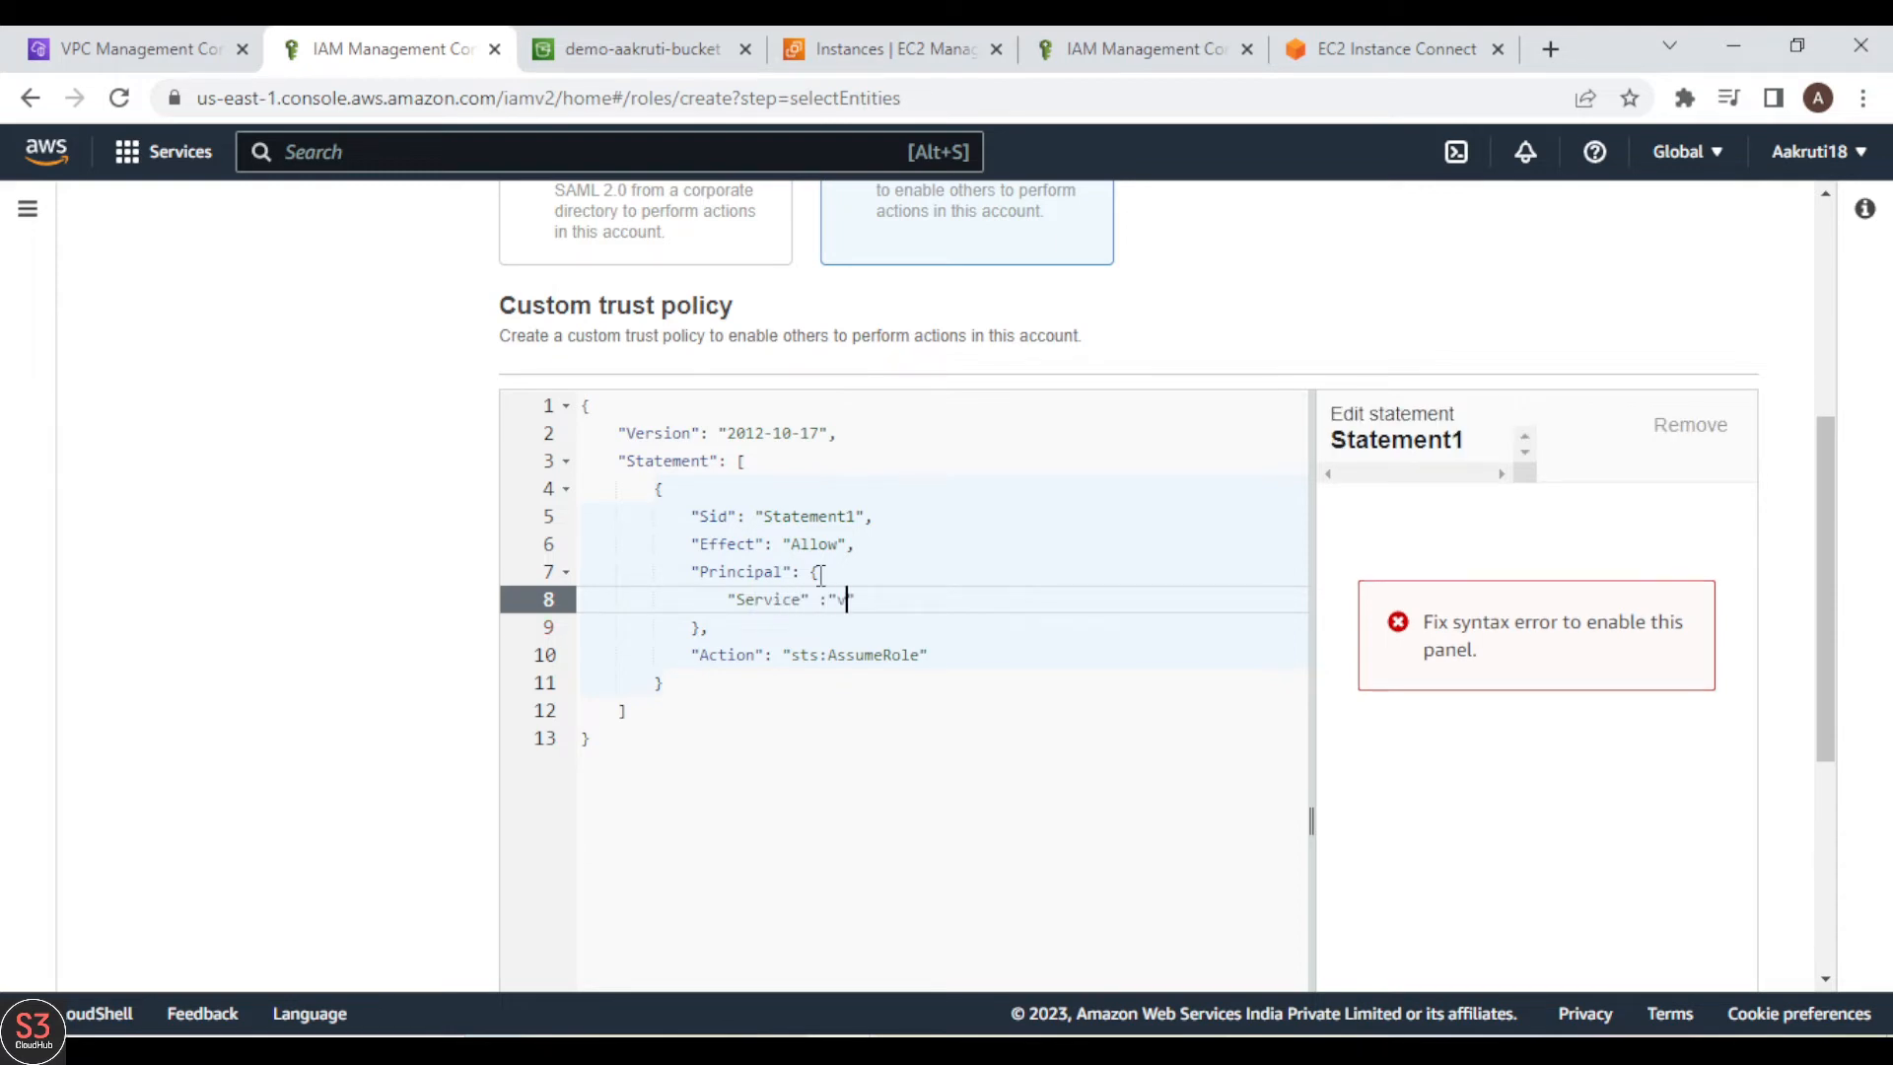
text(f)
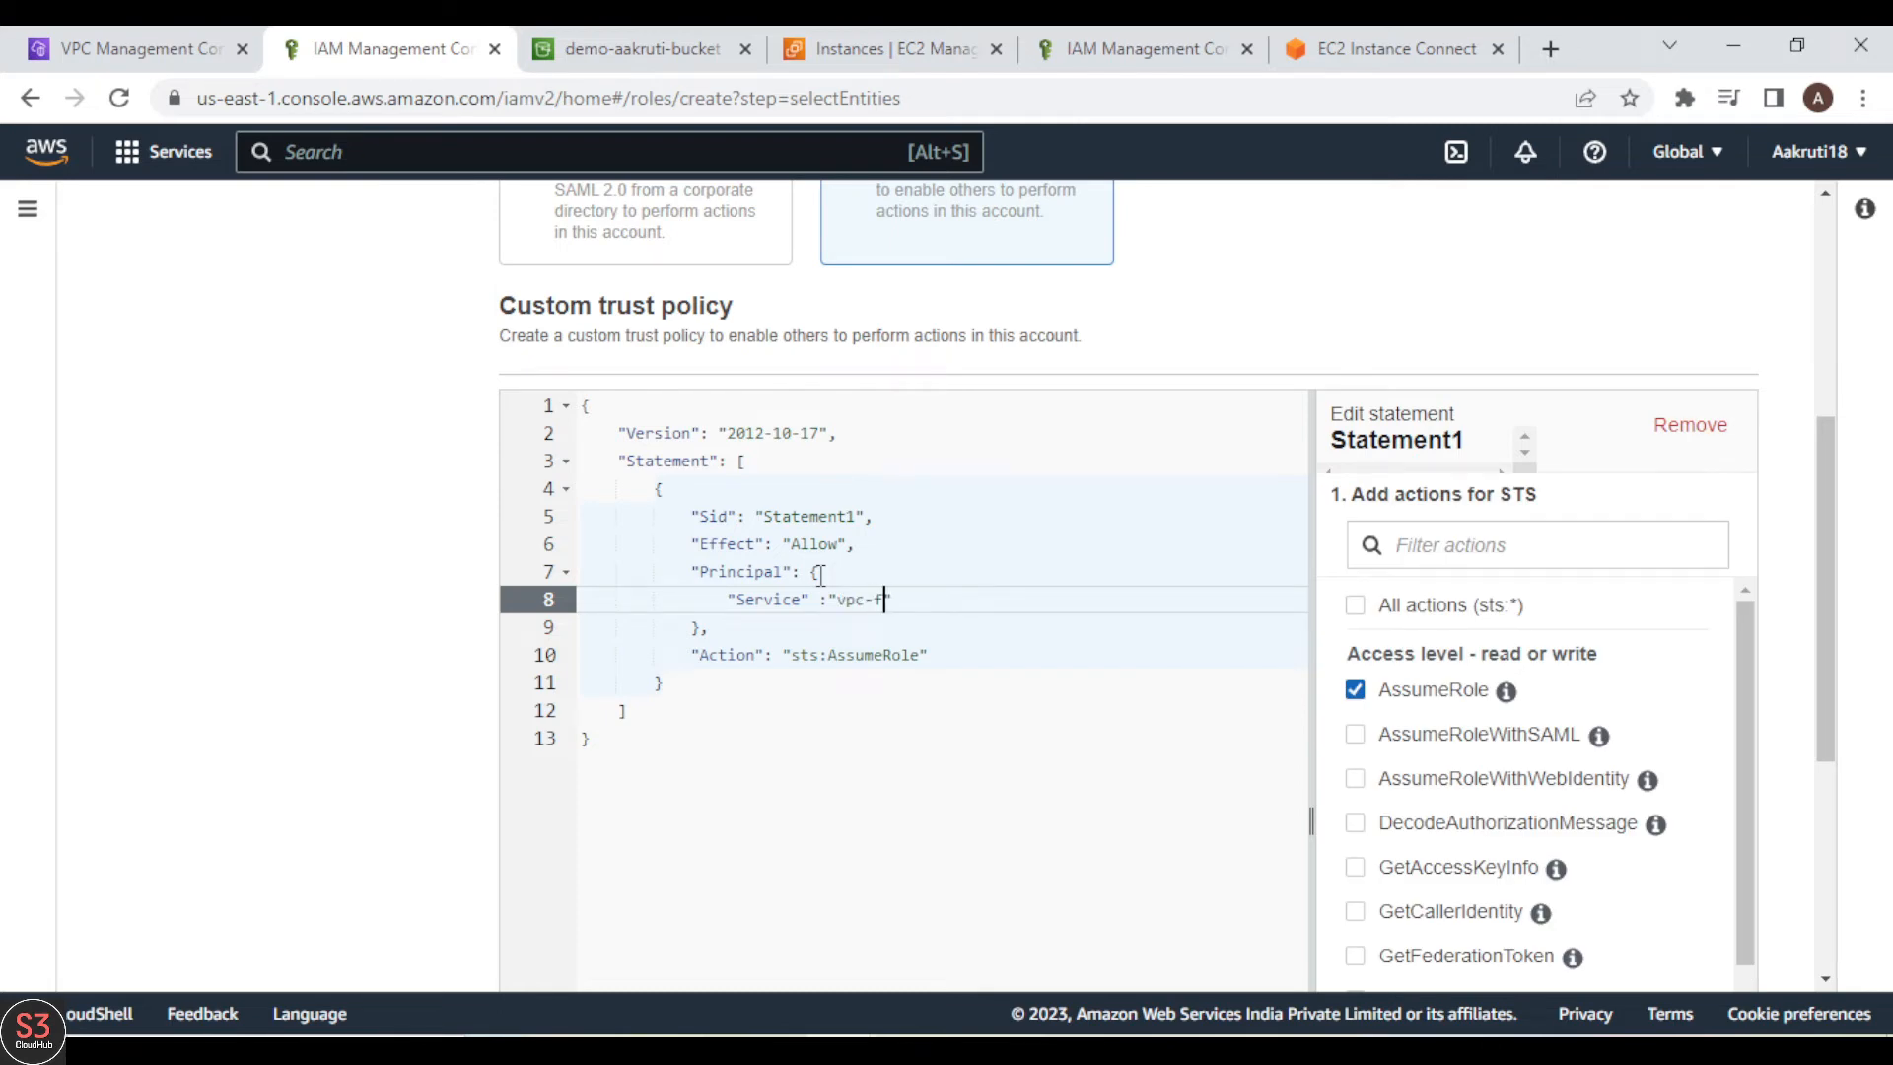
text(low-logs.amazonaws.com)
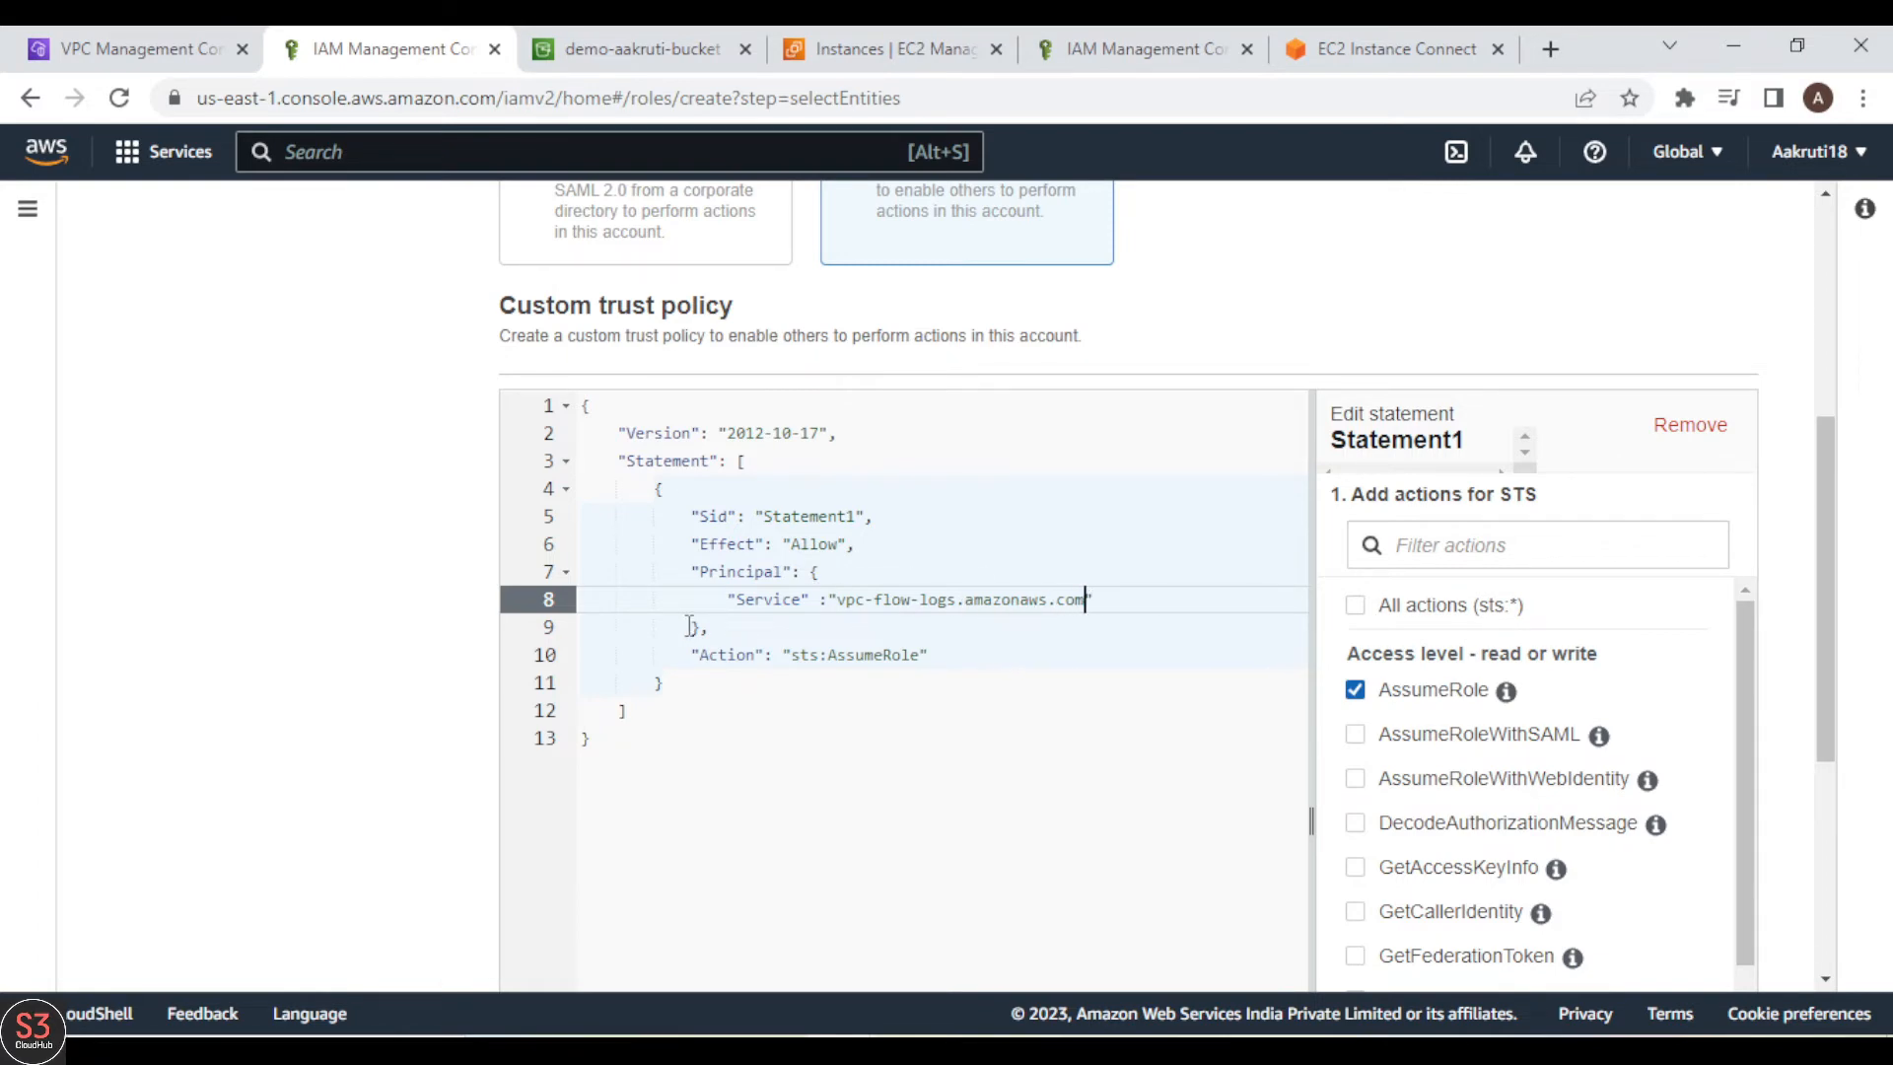
Step: Check the service principal in the trust policy and proceed to the role's permissions
drag(655, 571, 1104, 600)
click(835, 575)
click(1104, 600)
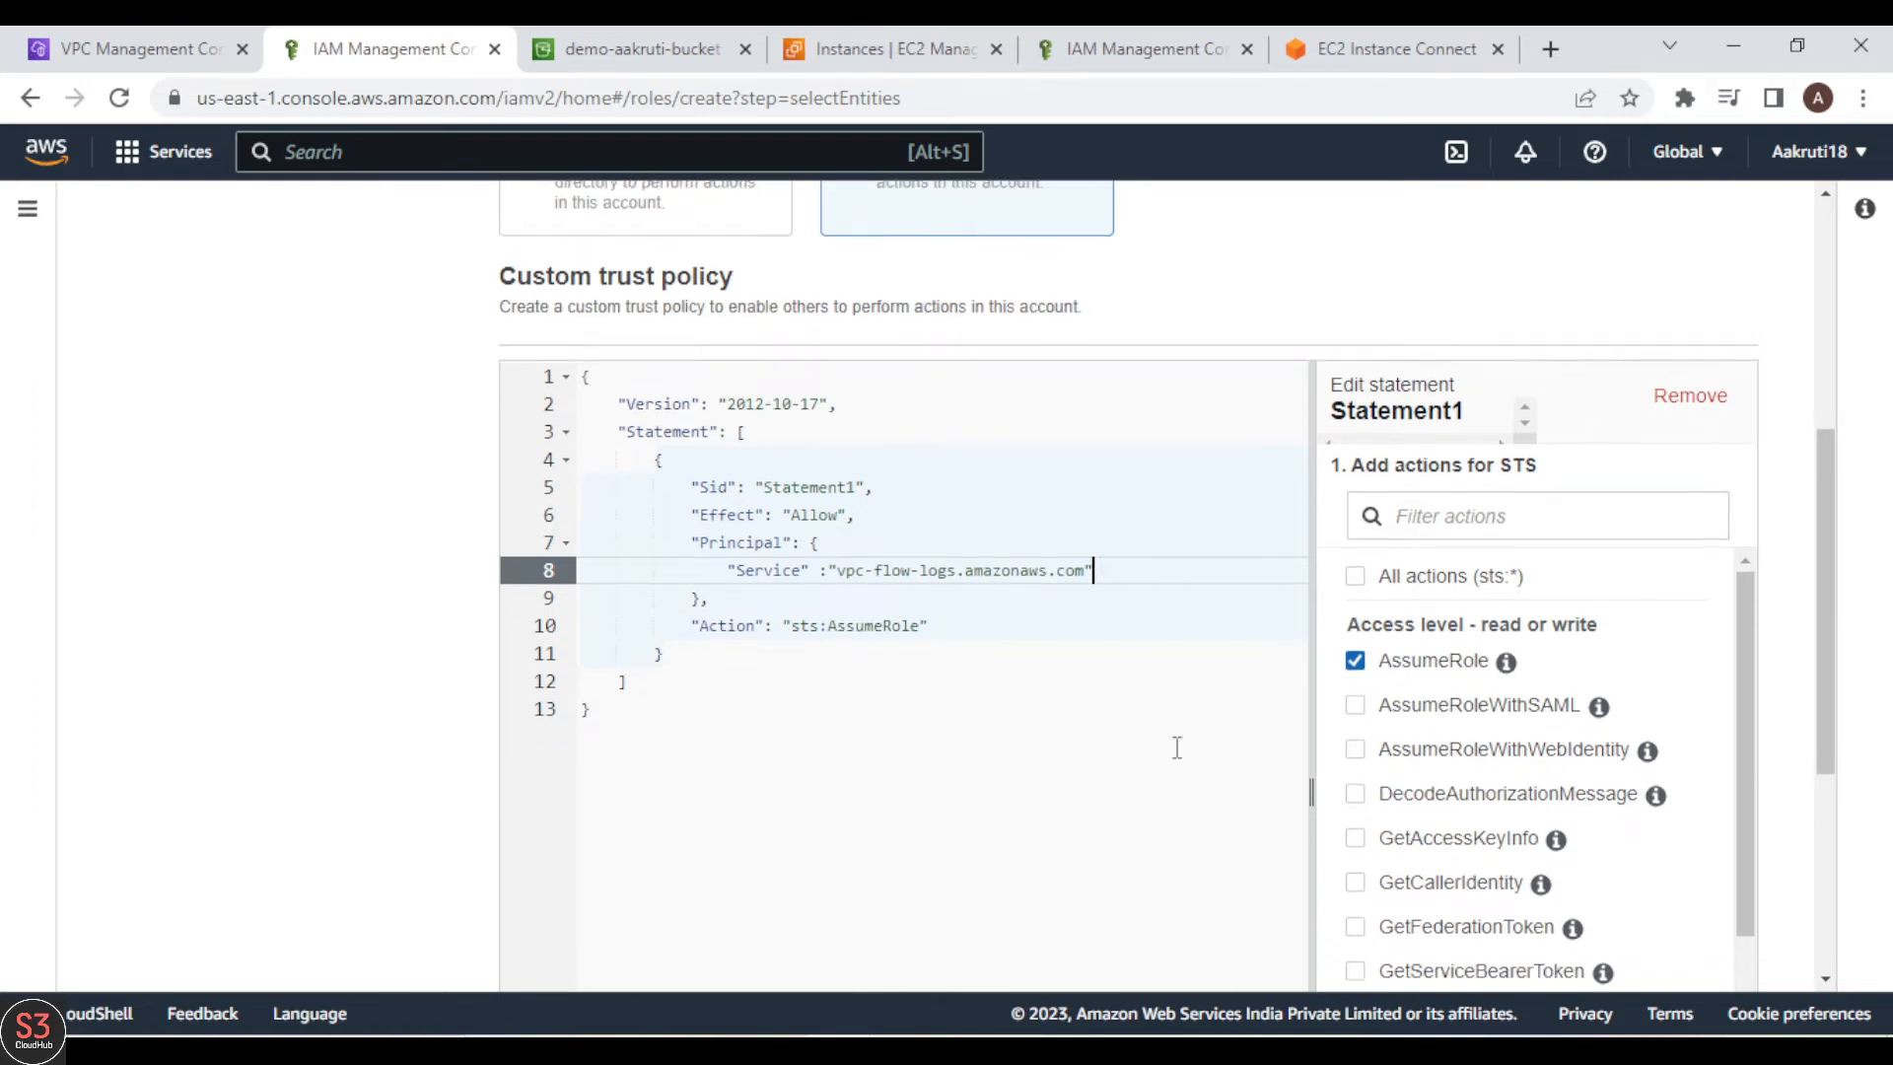
scroll(1176, 747, down, 5)
scroll(1174, 748, up, 9)
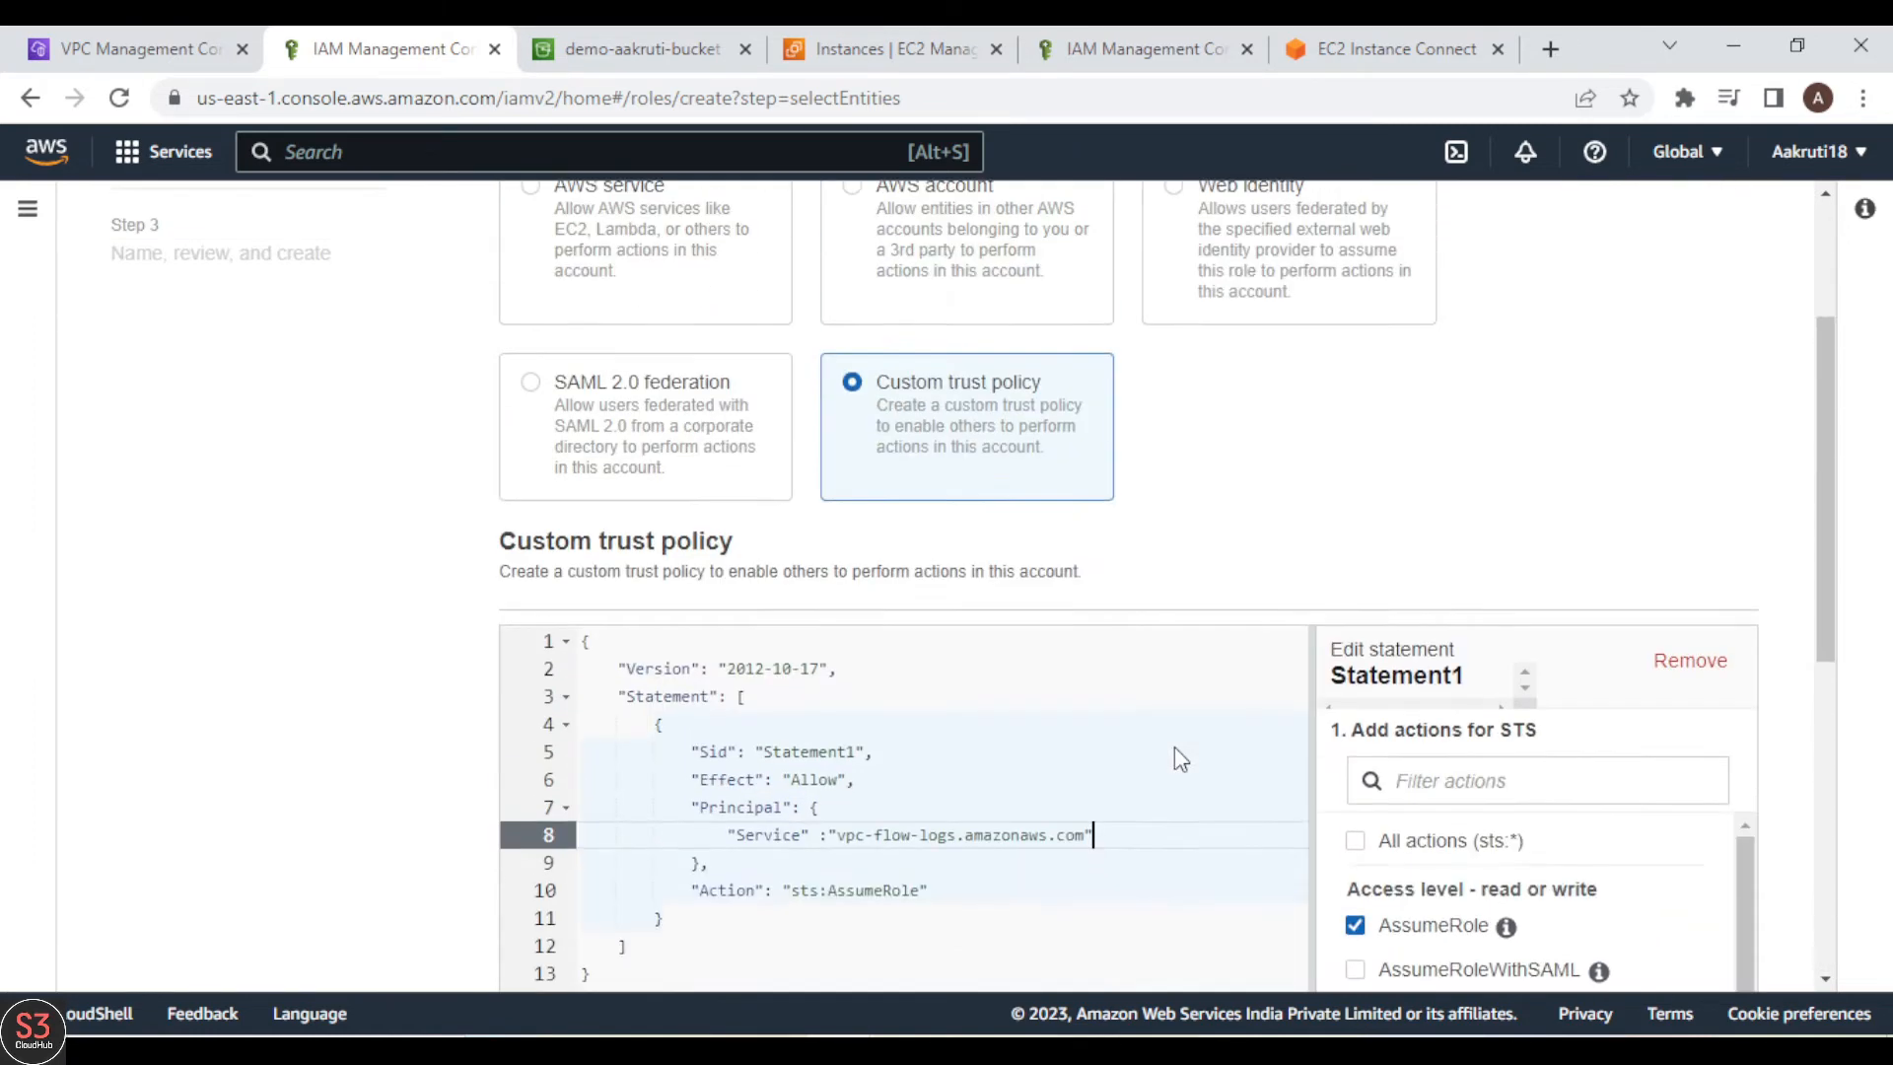
scroll(1175, 748, down, 7)
scroll(1175, 747, down, 2)
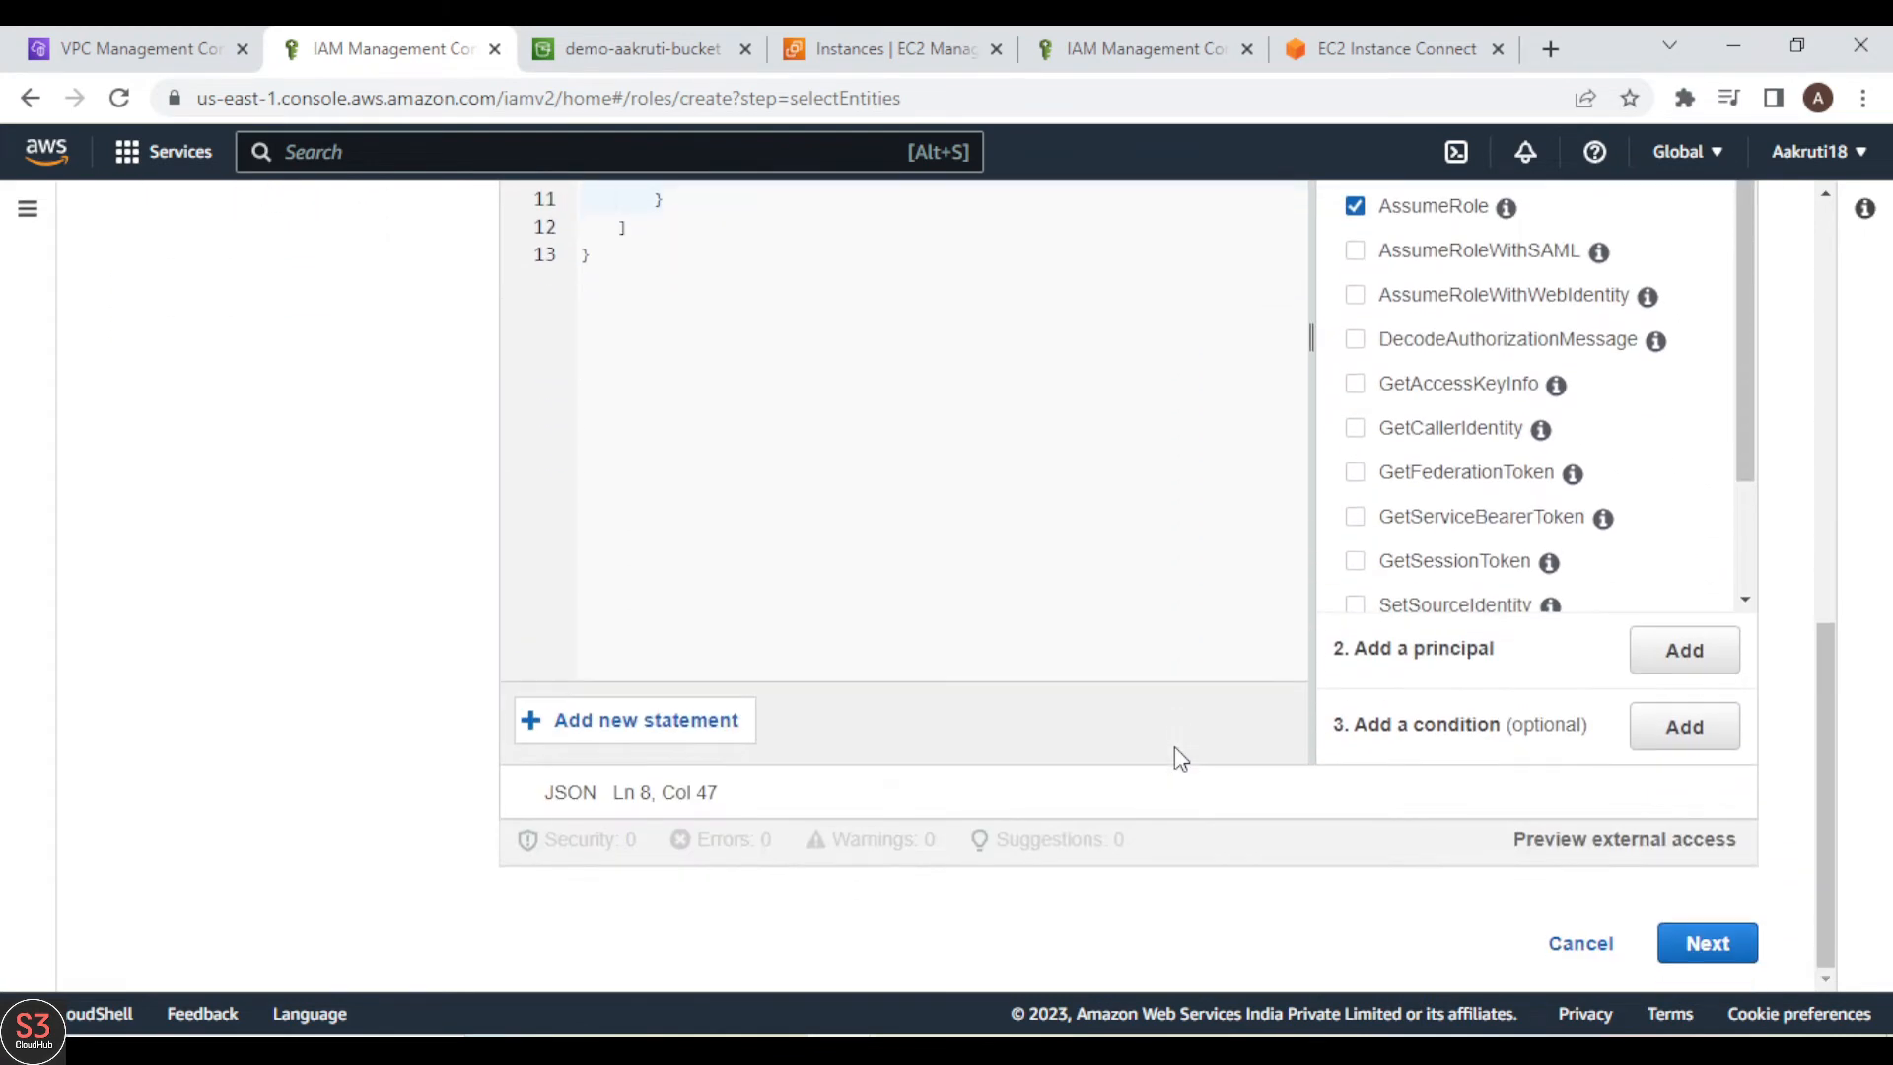
click(1706, 944)
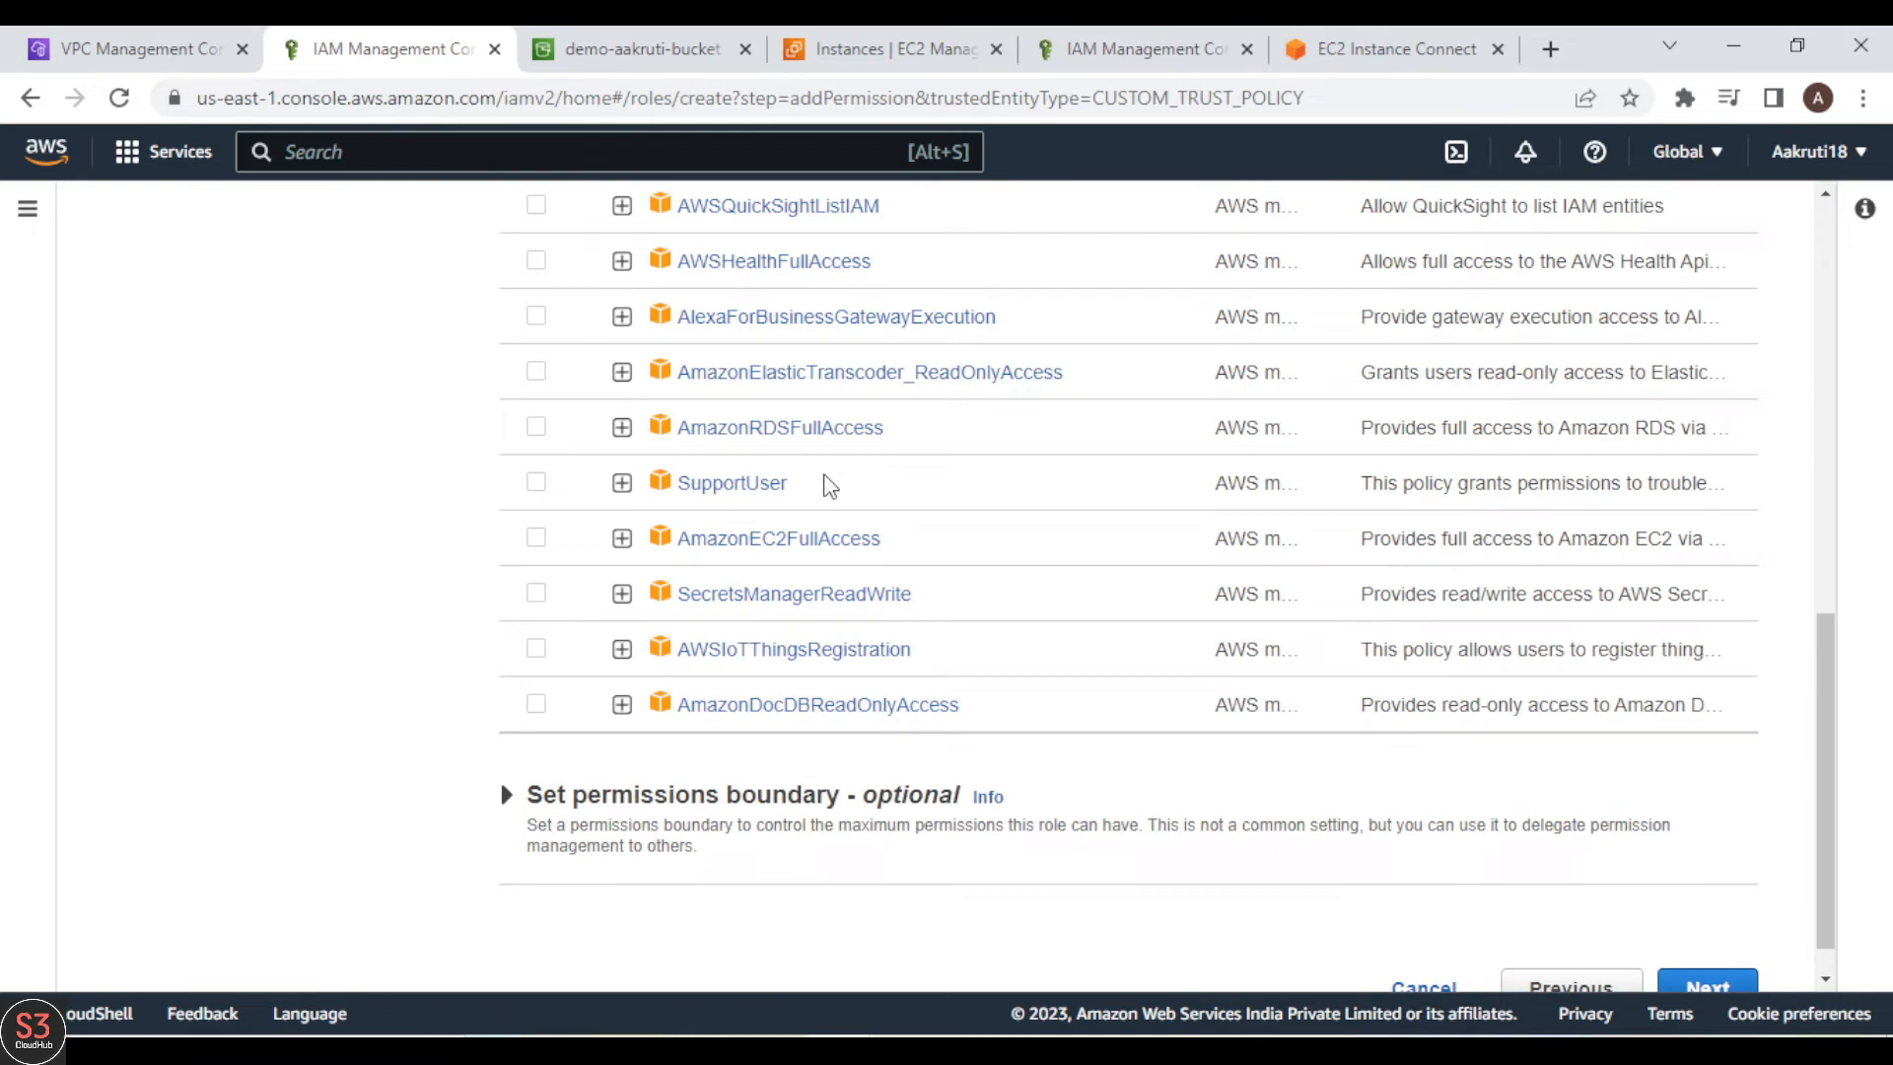
Step: Filter the permissions policies by "cloudwatch", select CloudWatchFullAccess for the role, and proceed to the review
scroll(824, 484, up, 8)
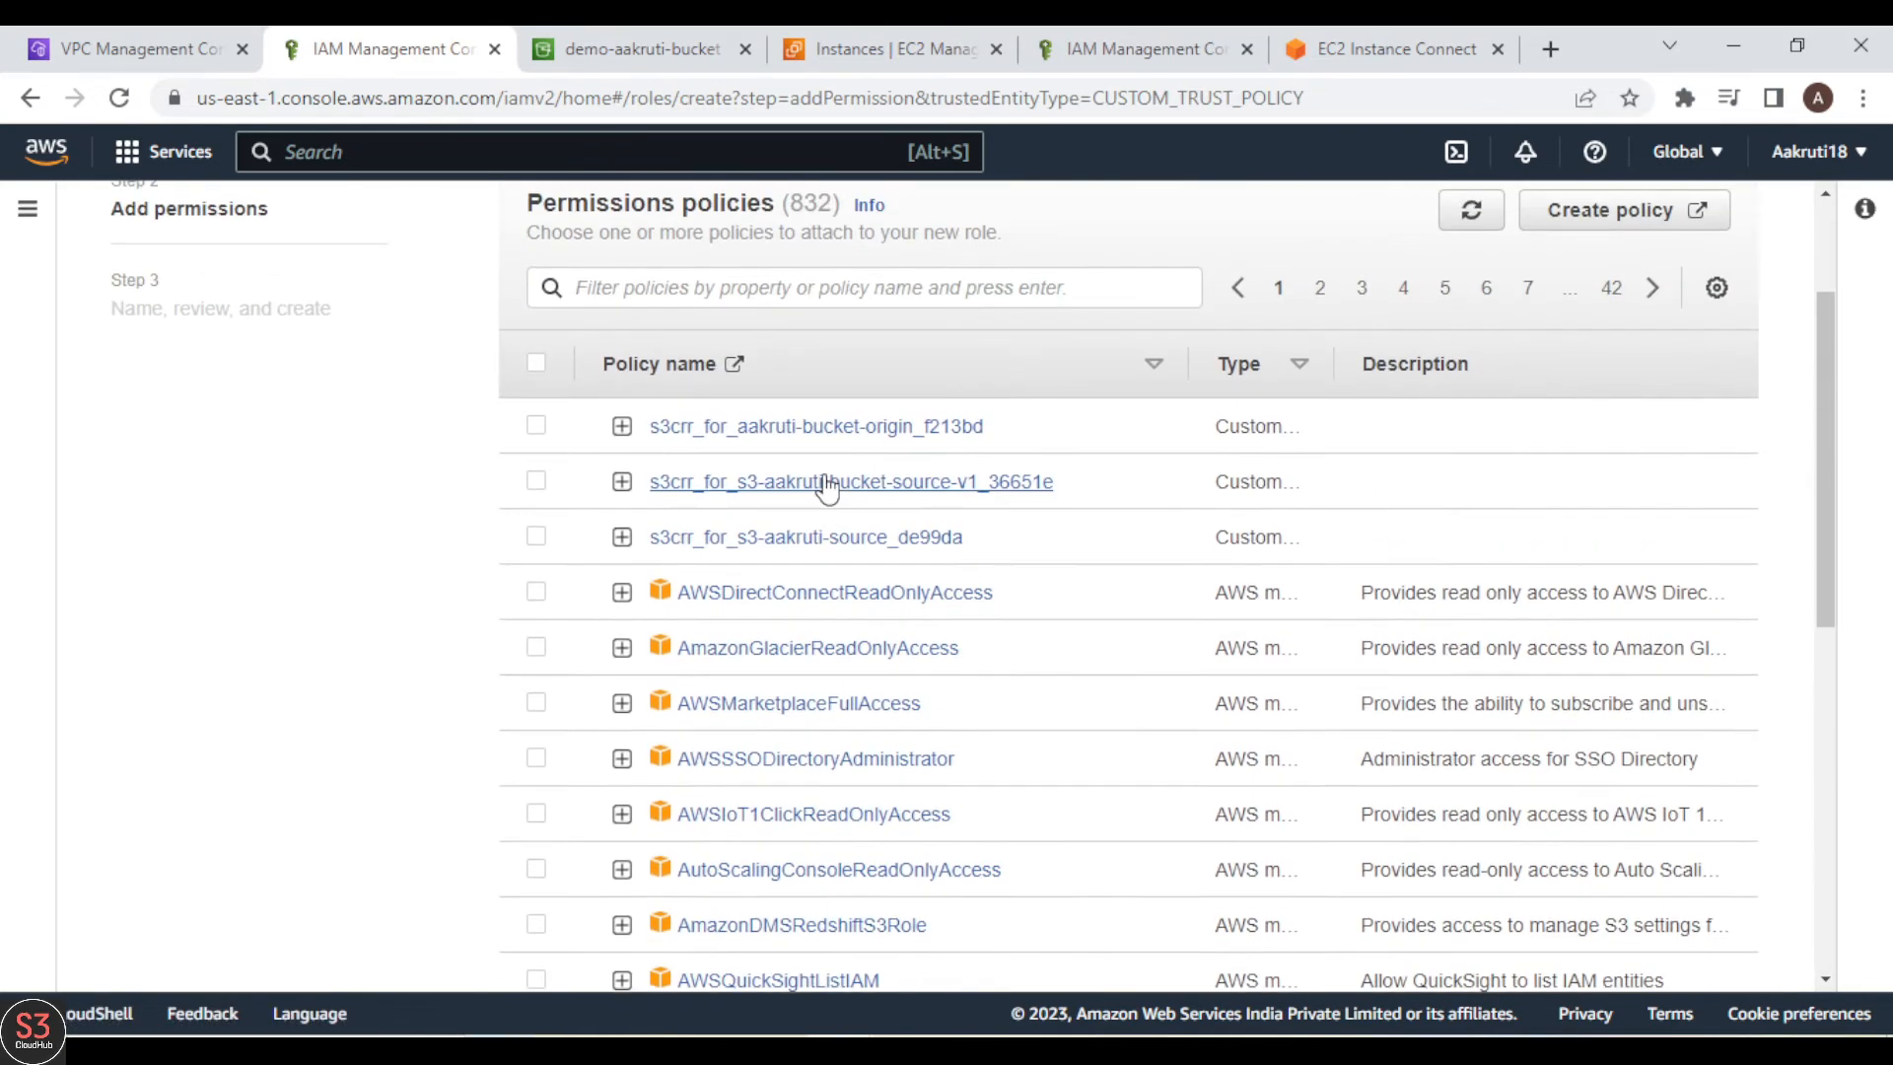
click(670, 286)
text(clo)
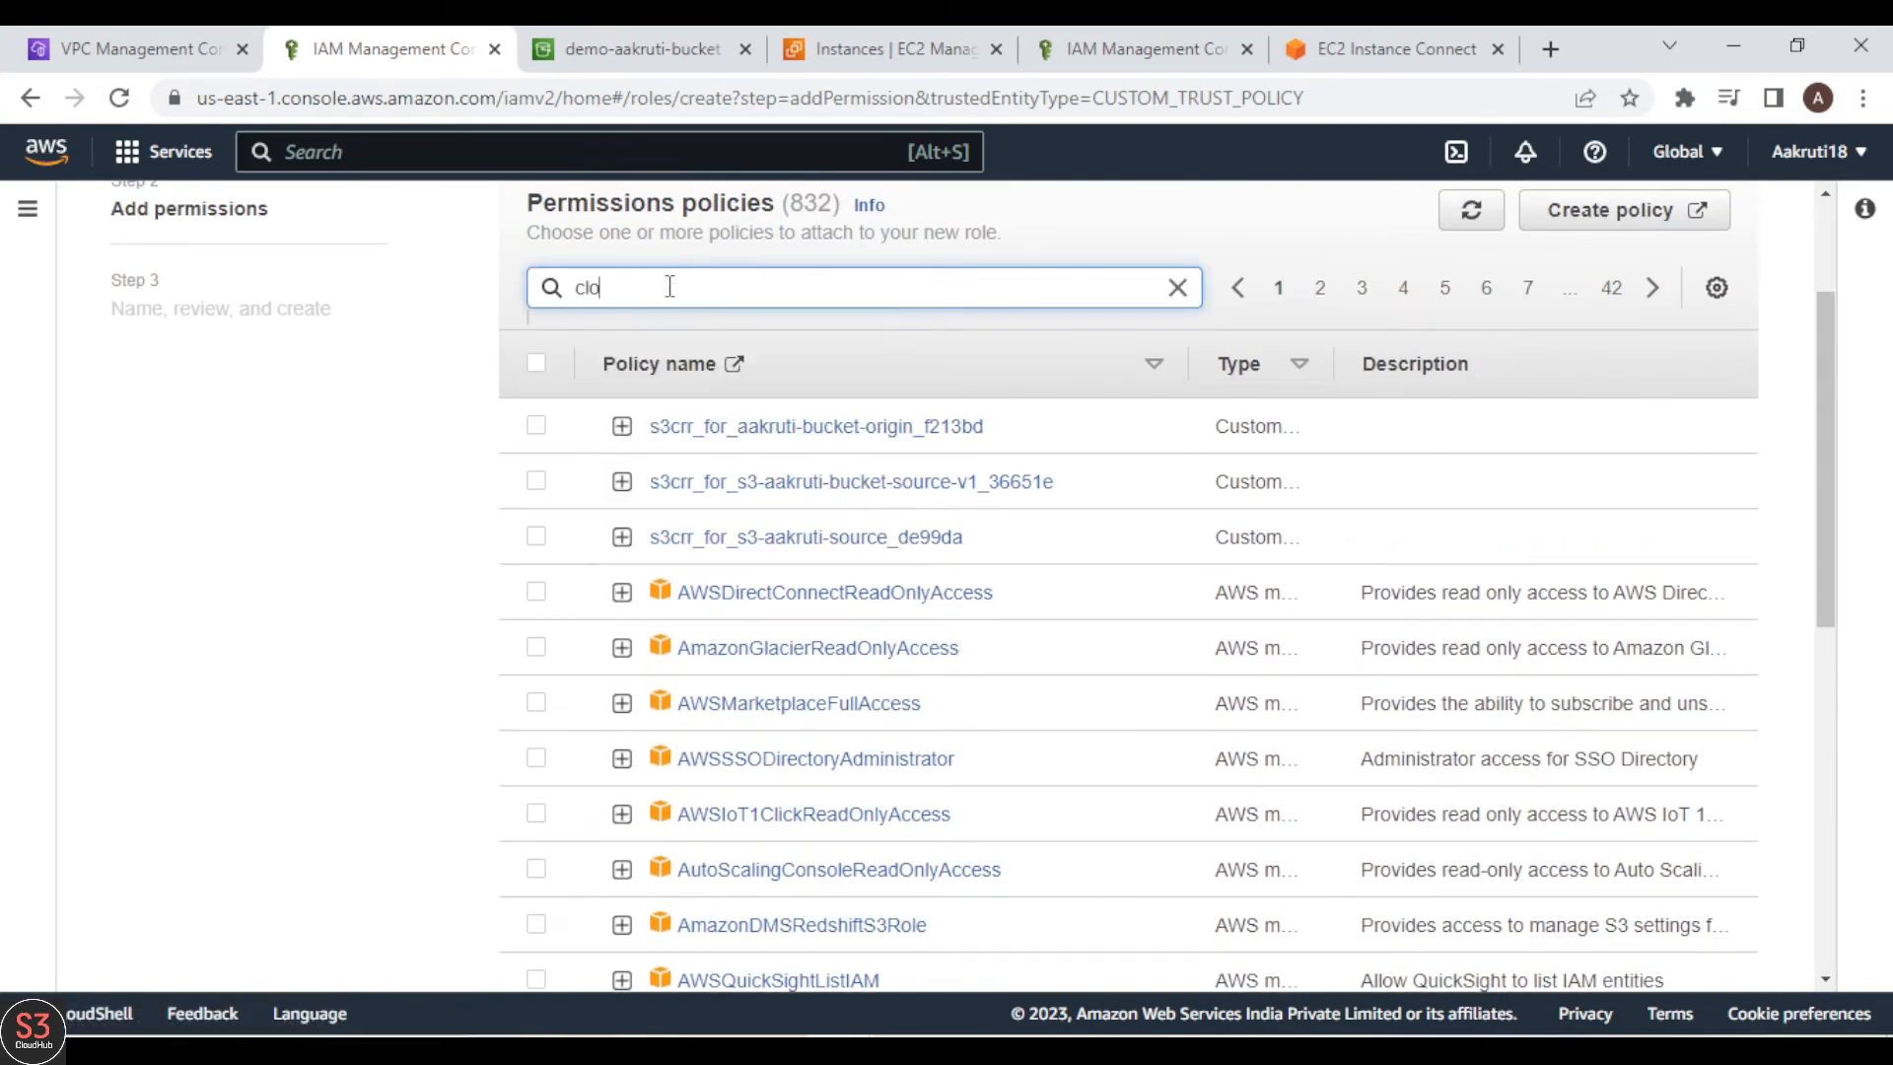
text(udwatch)
key(Return)
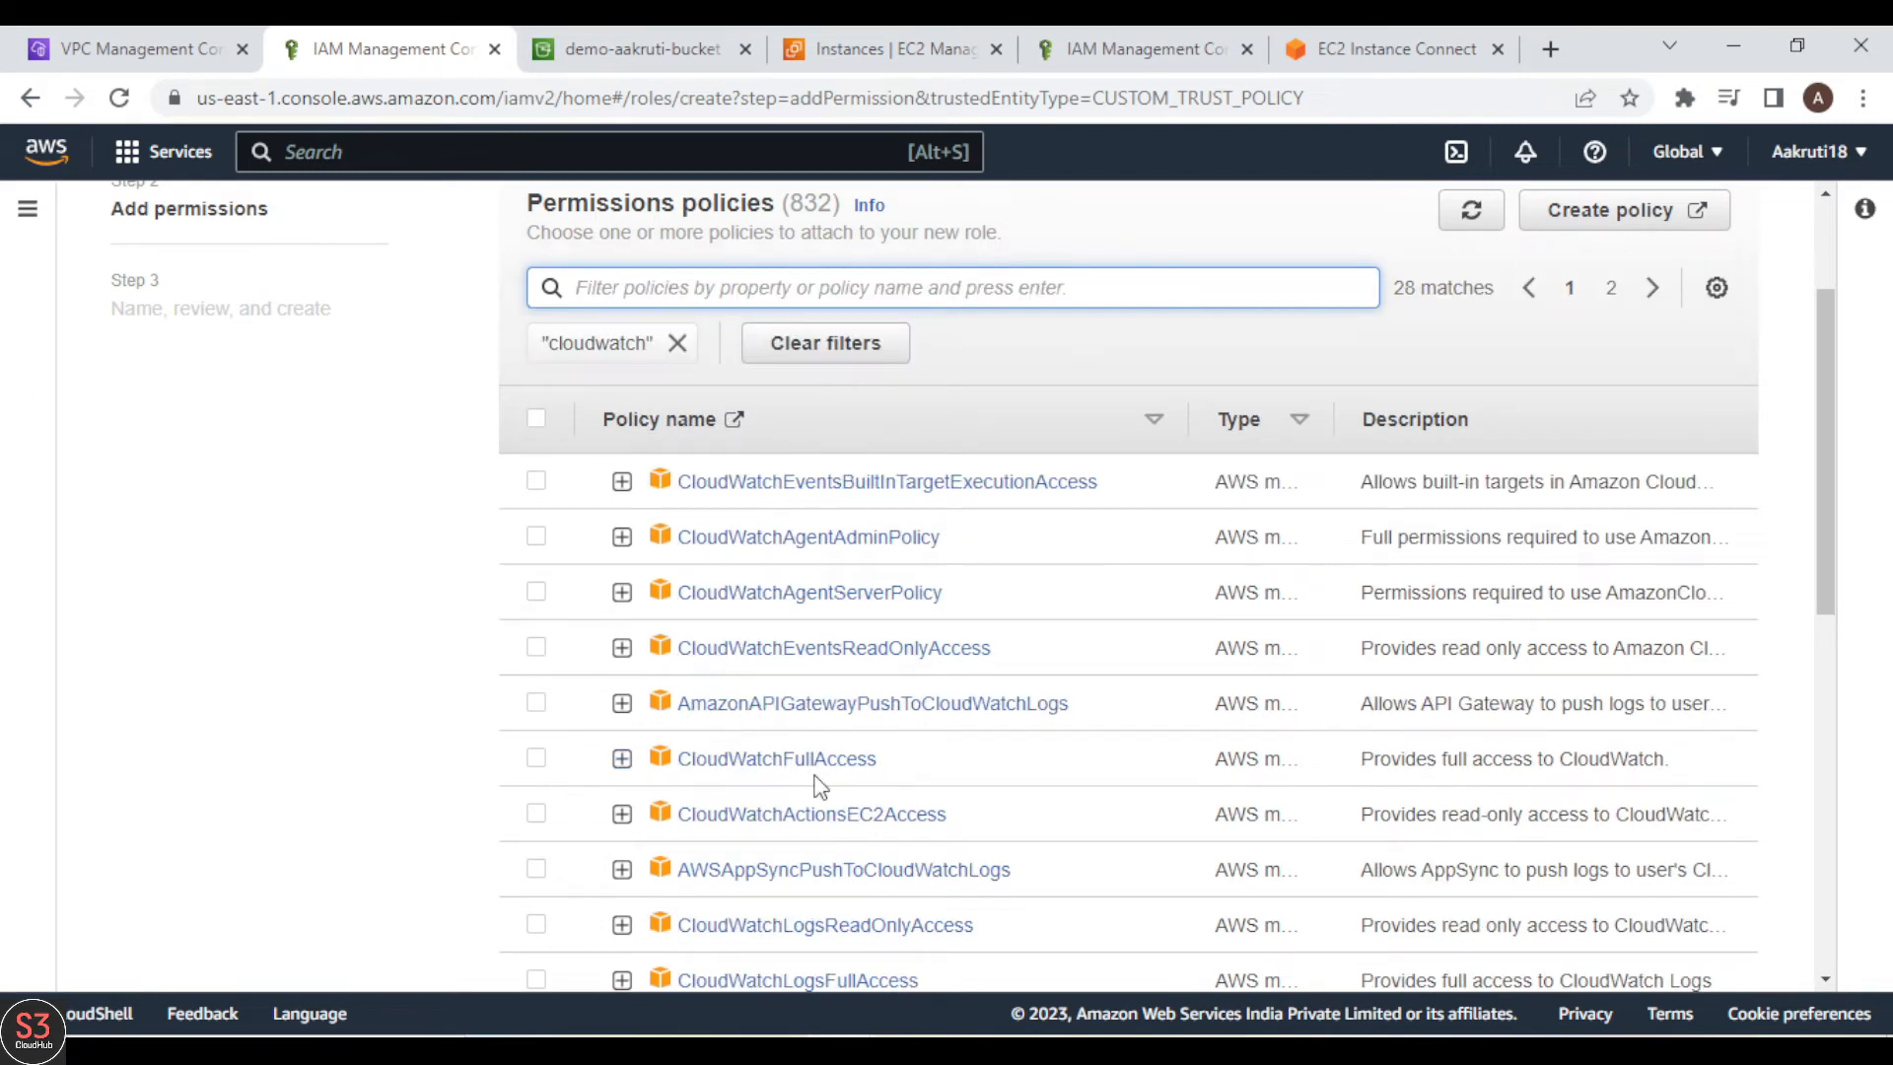
click(536, 759)
scroll(1085, 795, down, 10)
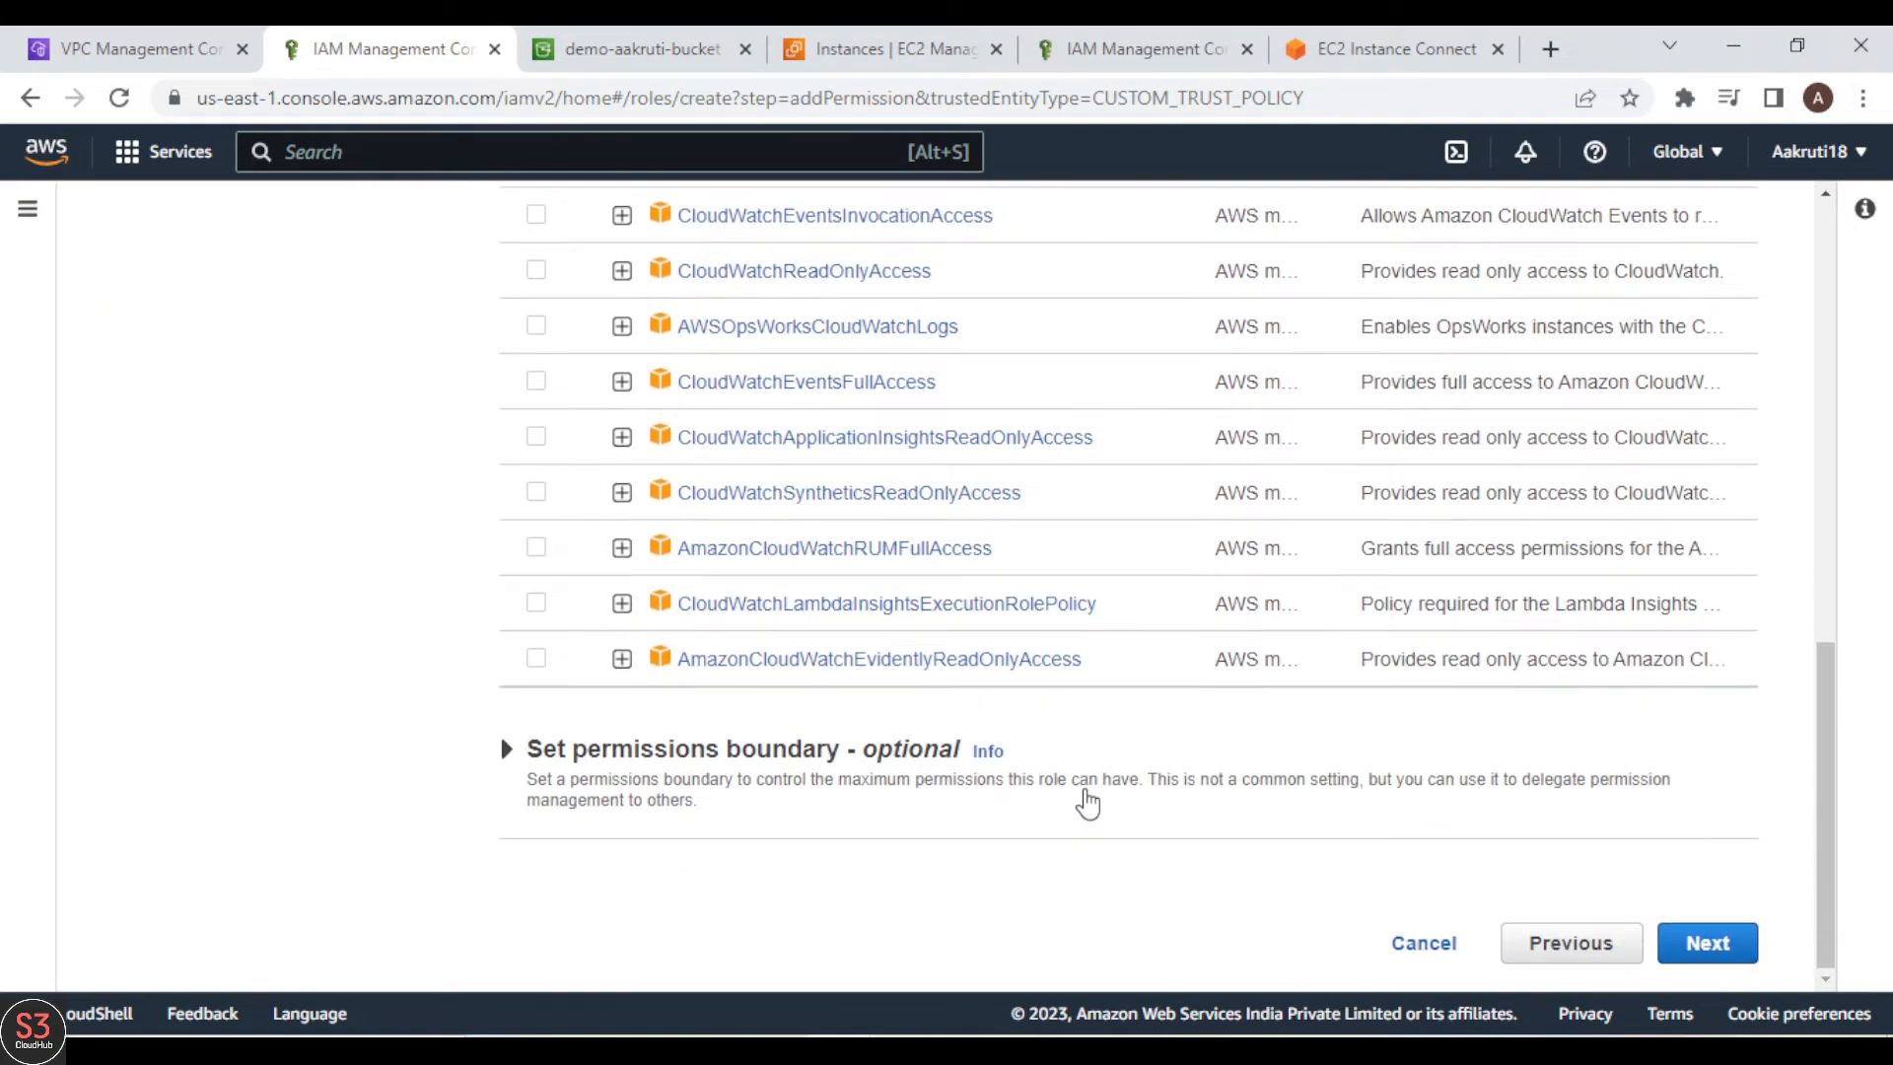
click(1707, 949)
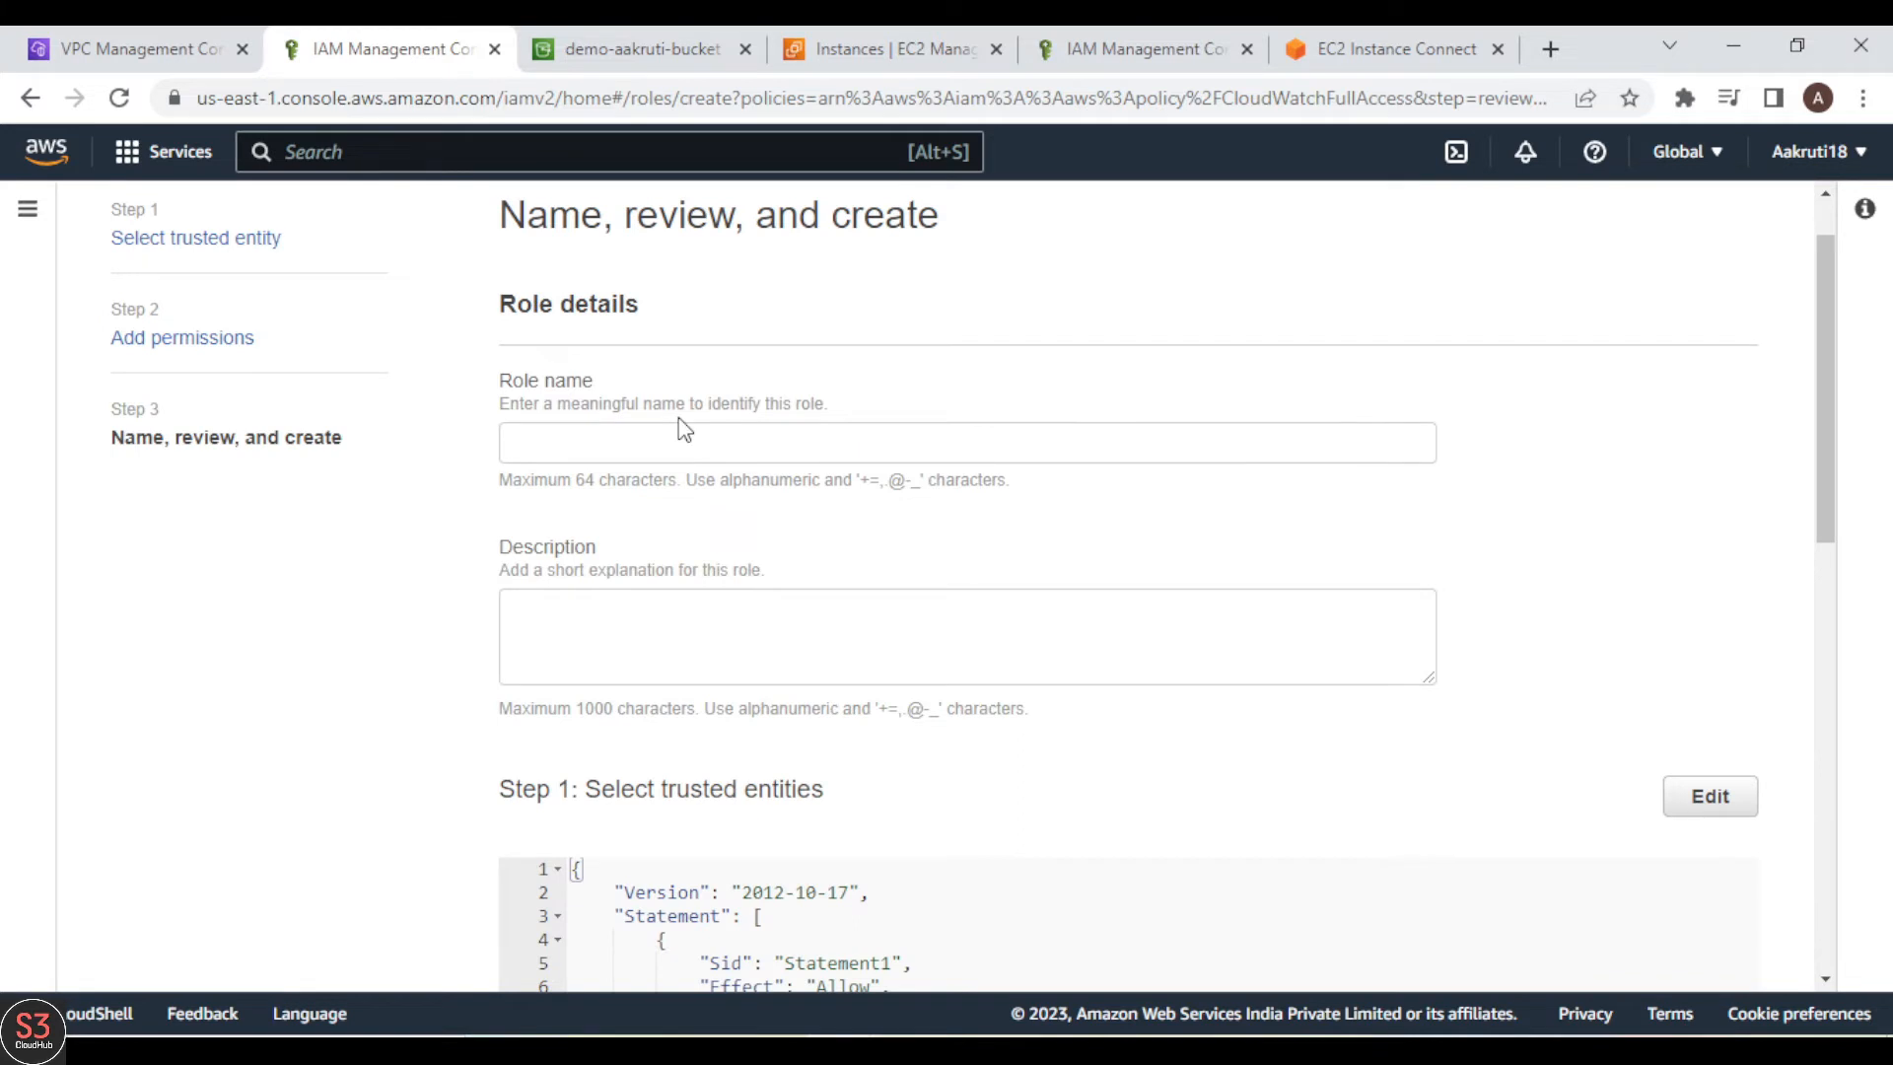
Step: Name the new role FlowLogCW
click(675, 438)
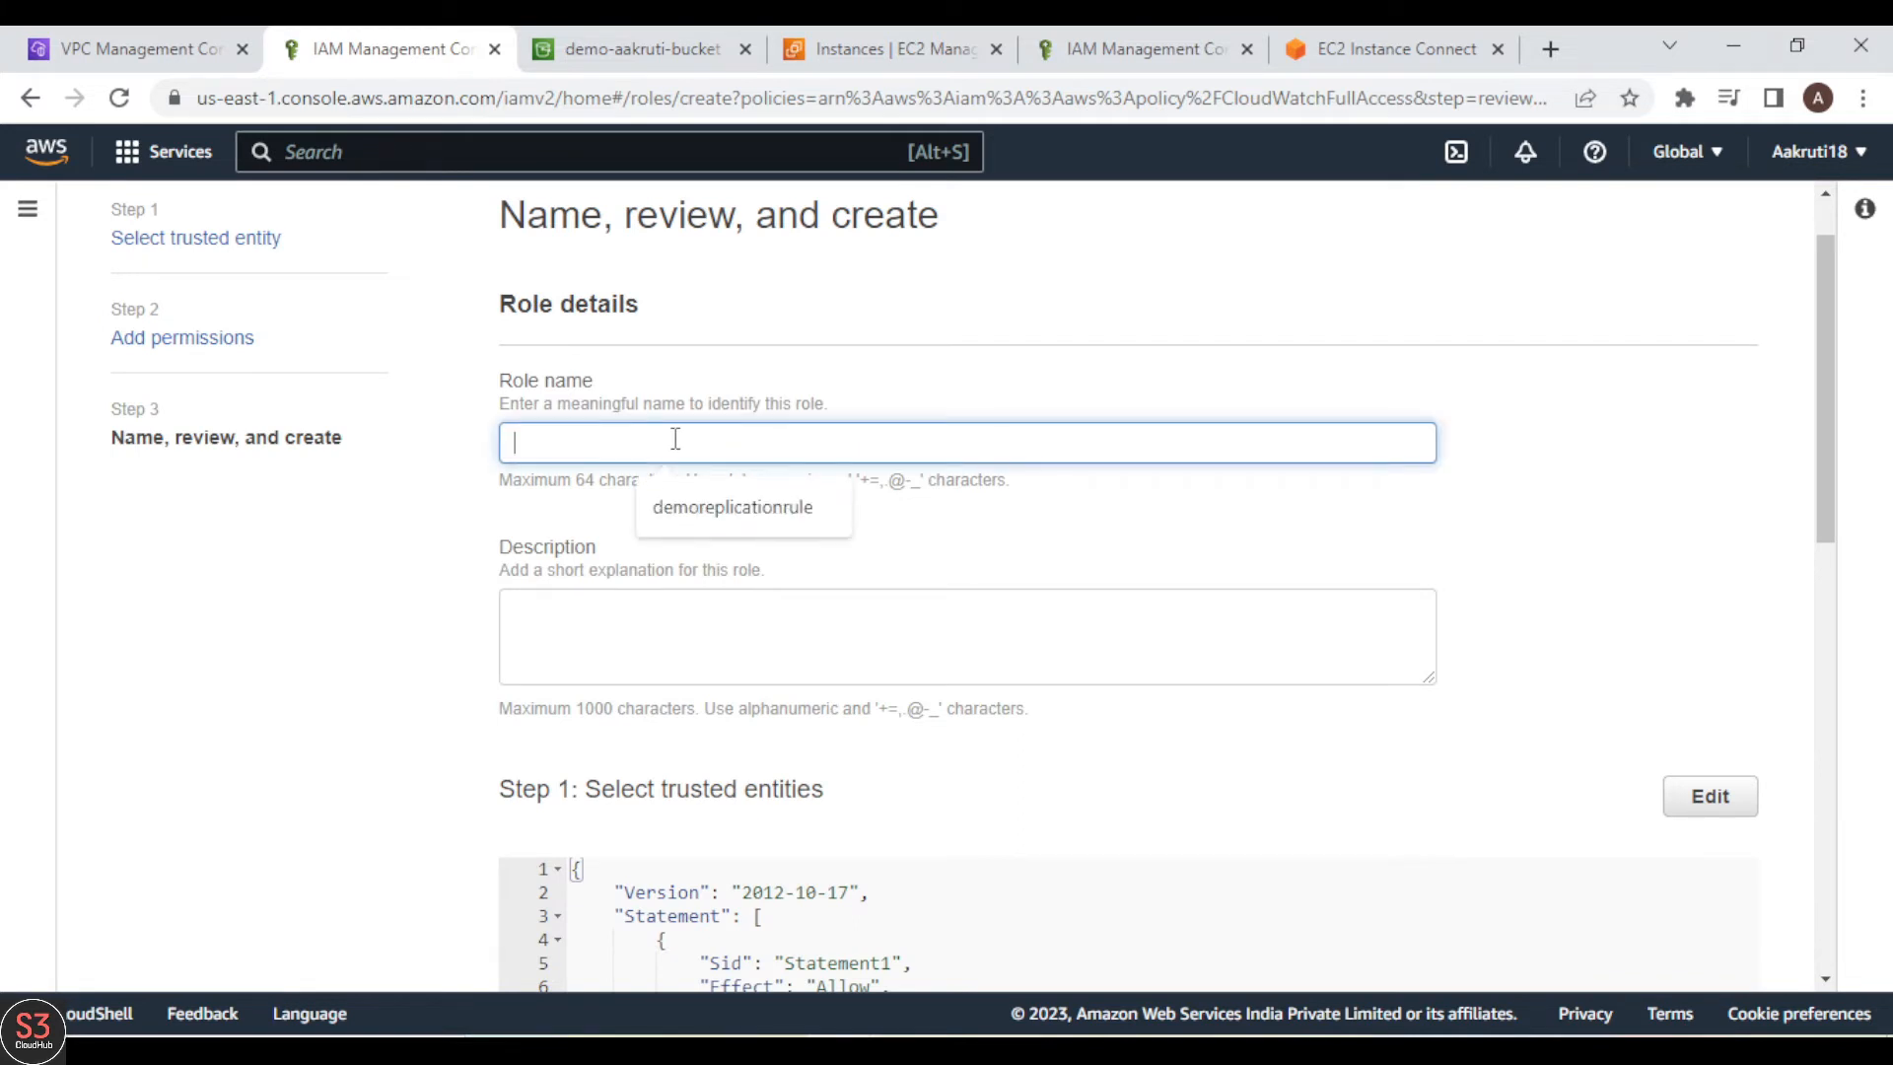
text(Fi)
text(owLogCW)
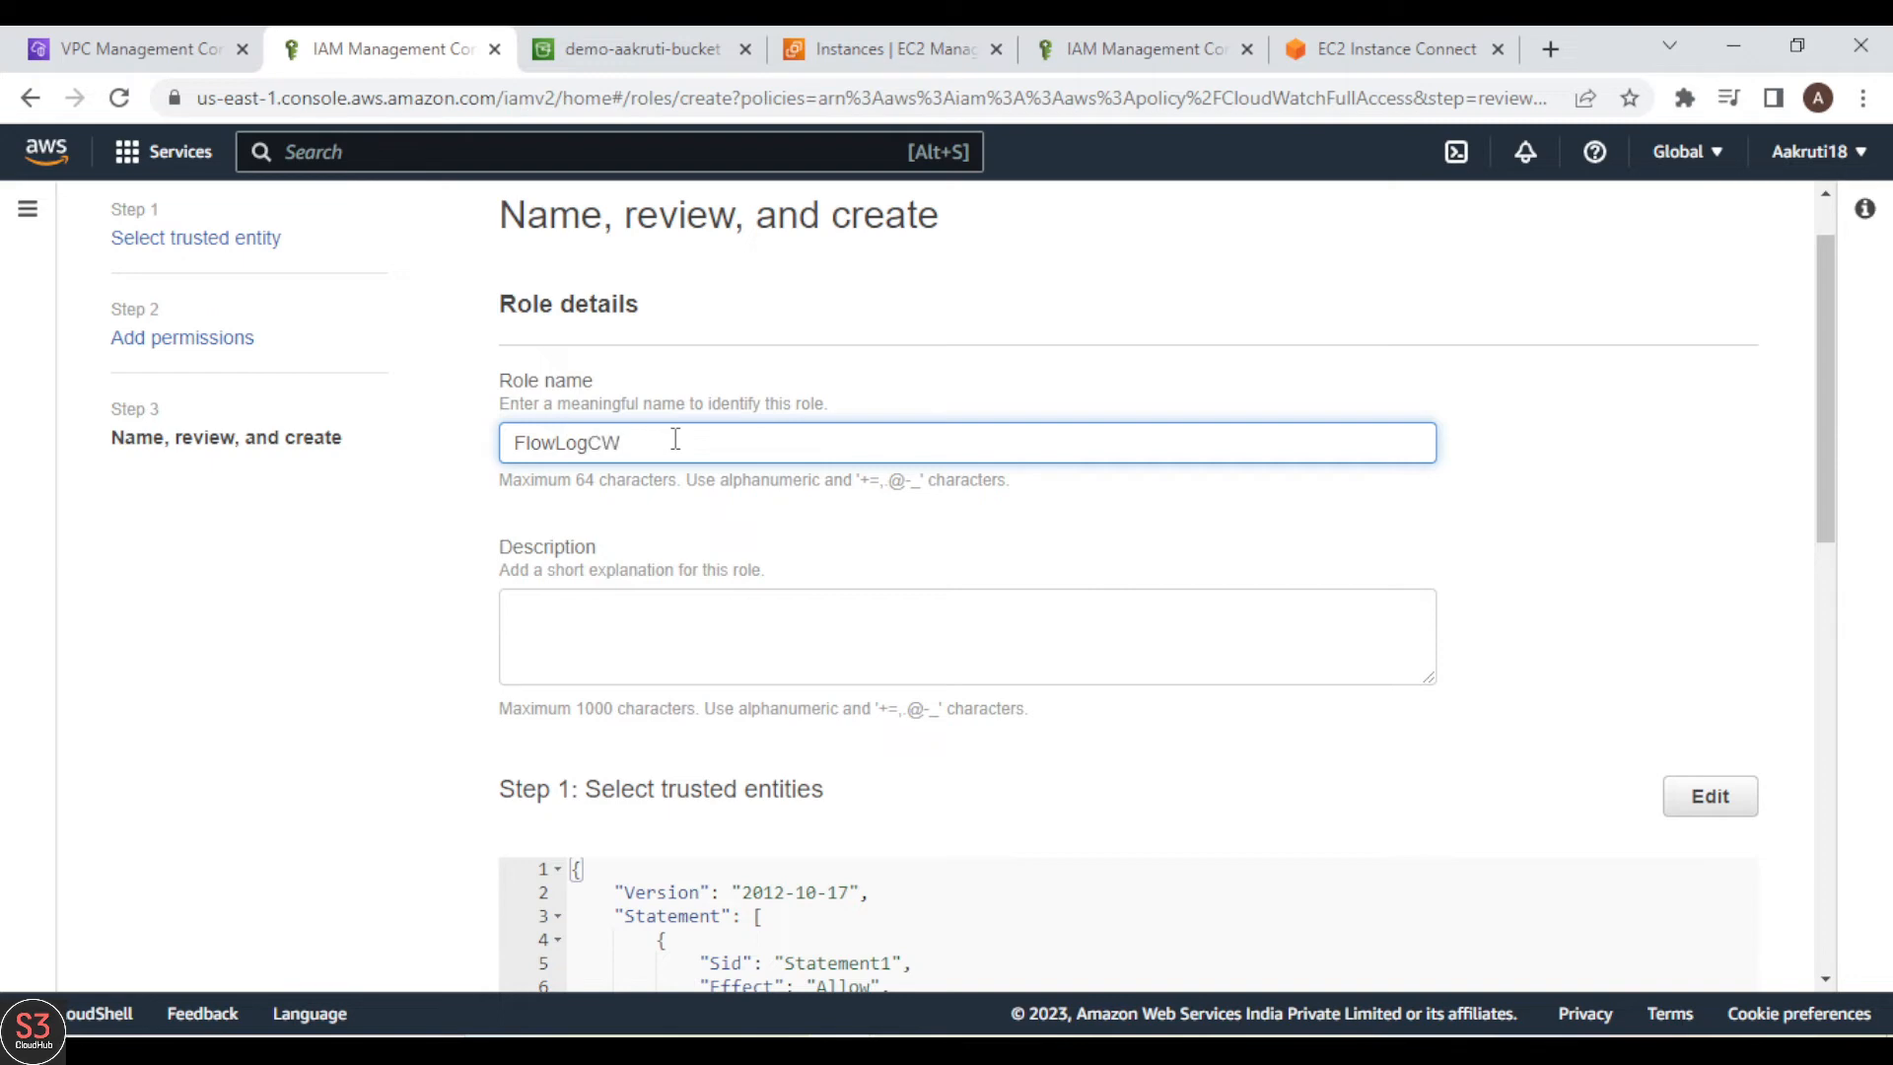
click(1439, 581)
Step: Review the role's trust policy and attached permissions, and create the role
scroll(1440, 582, down, 5)
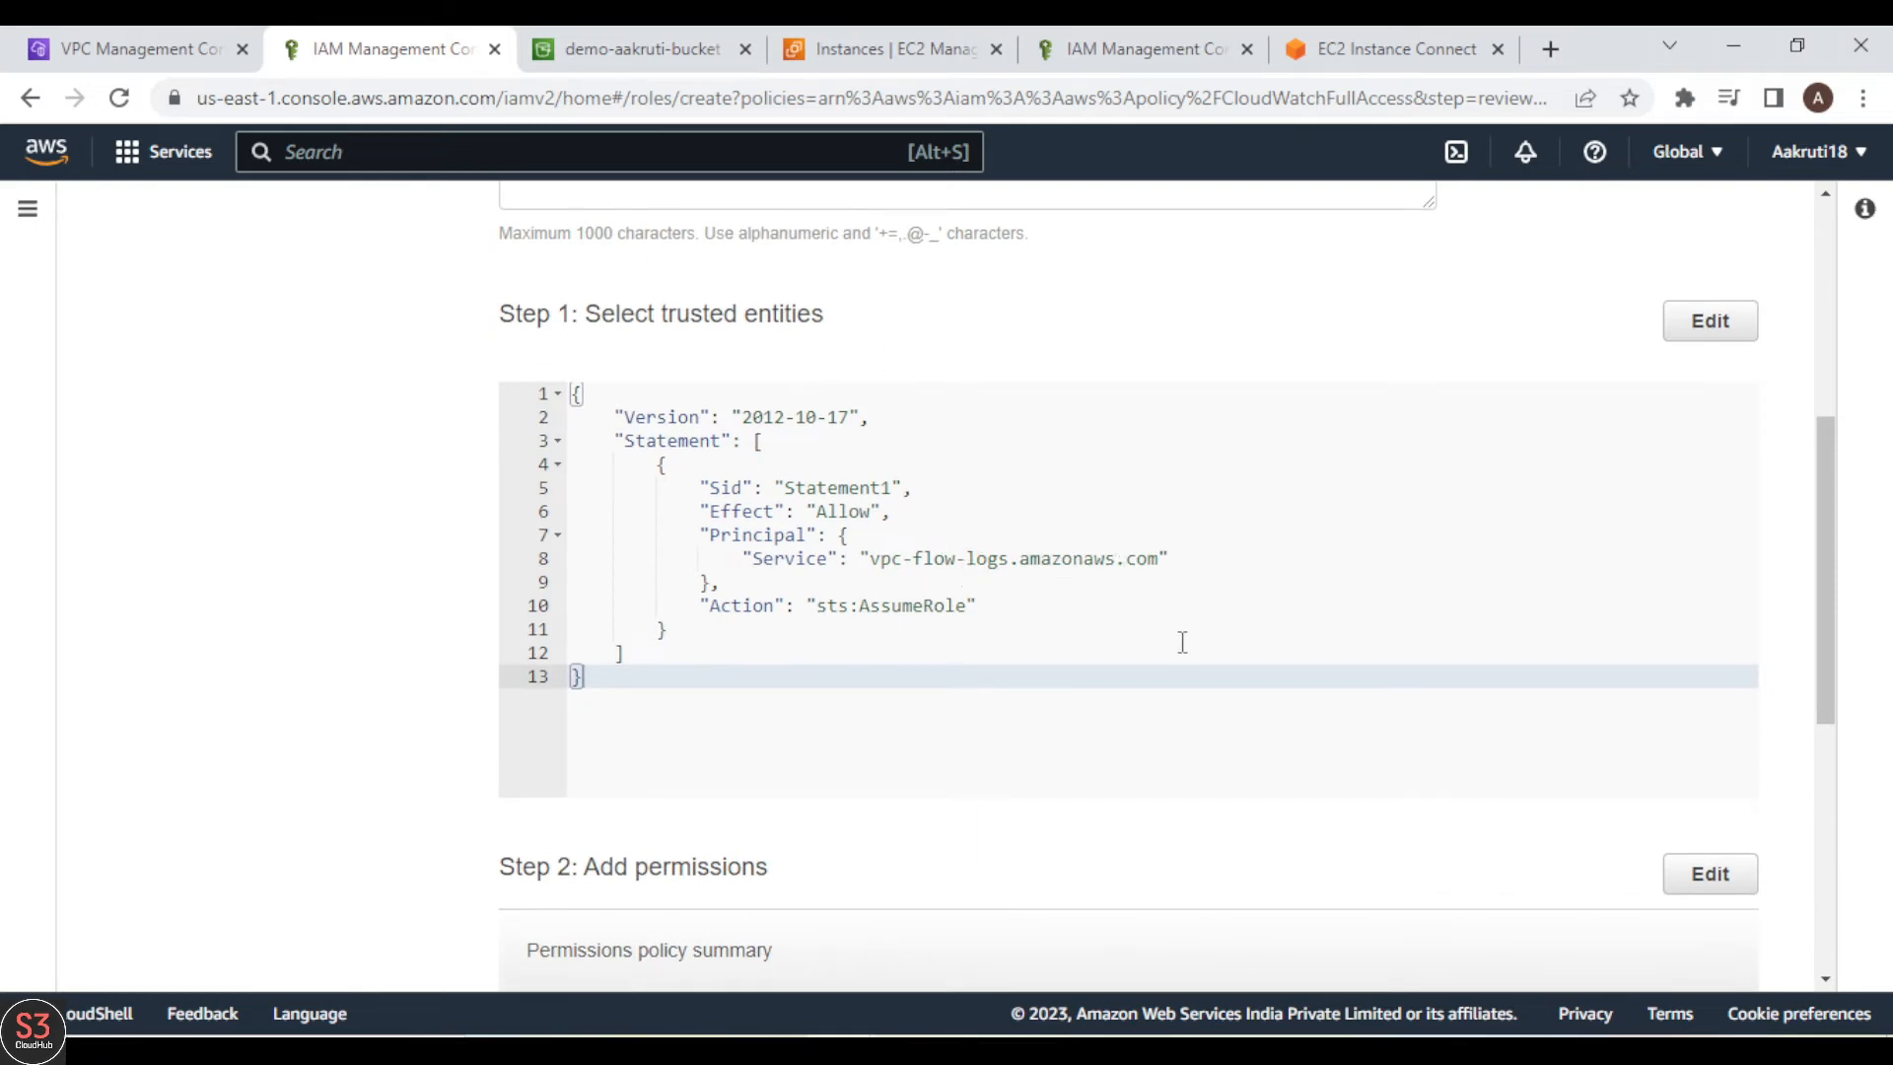
scroll(1183, 642, down, 5)
scroll(1047, 500, up, 4)
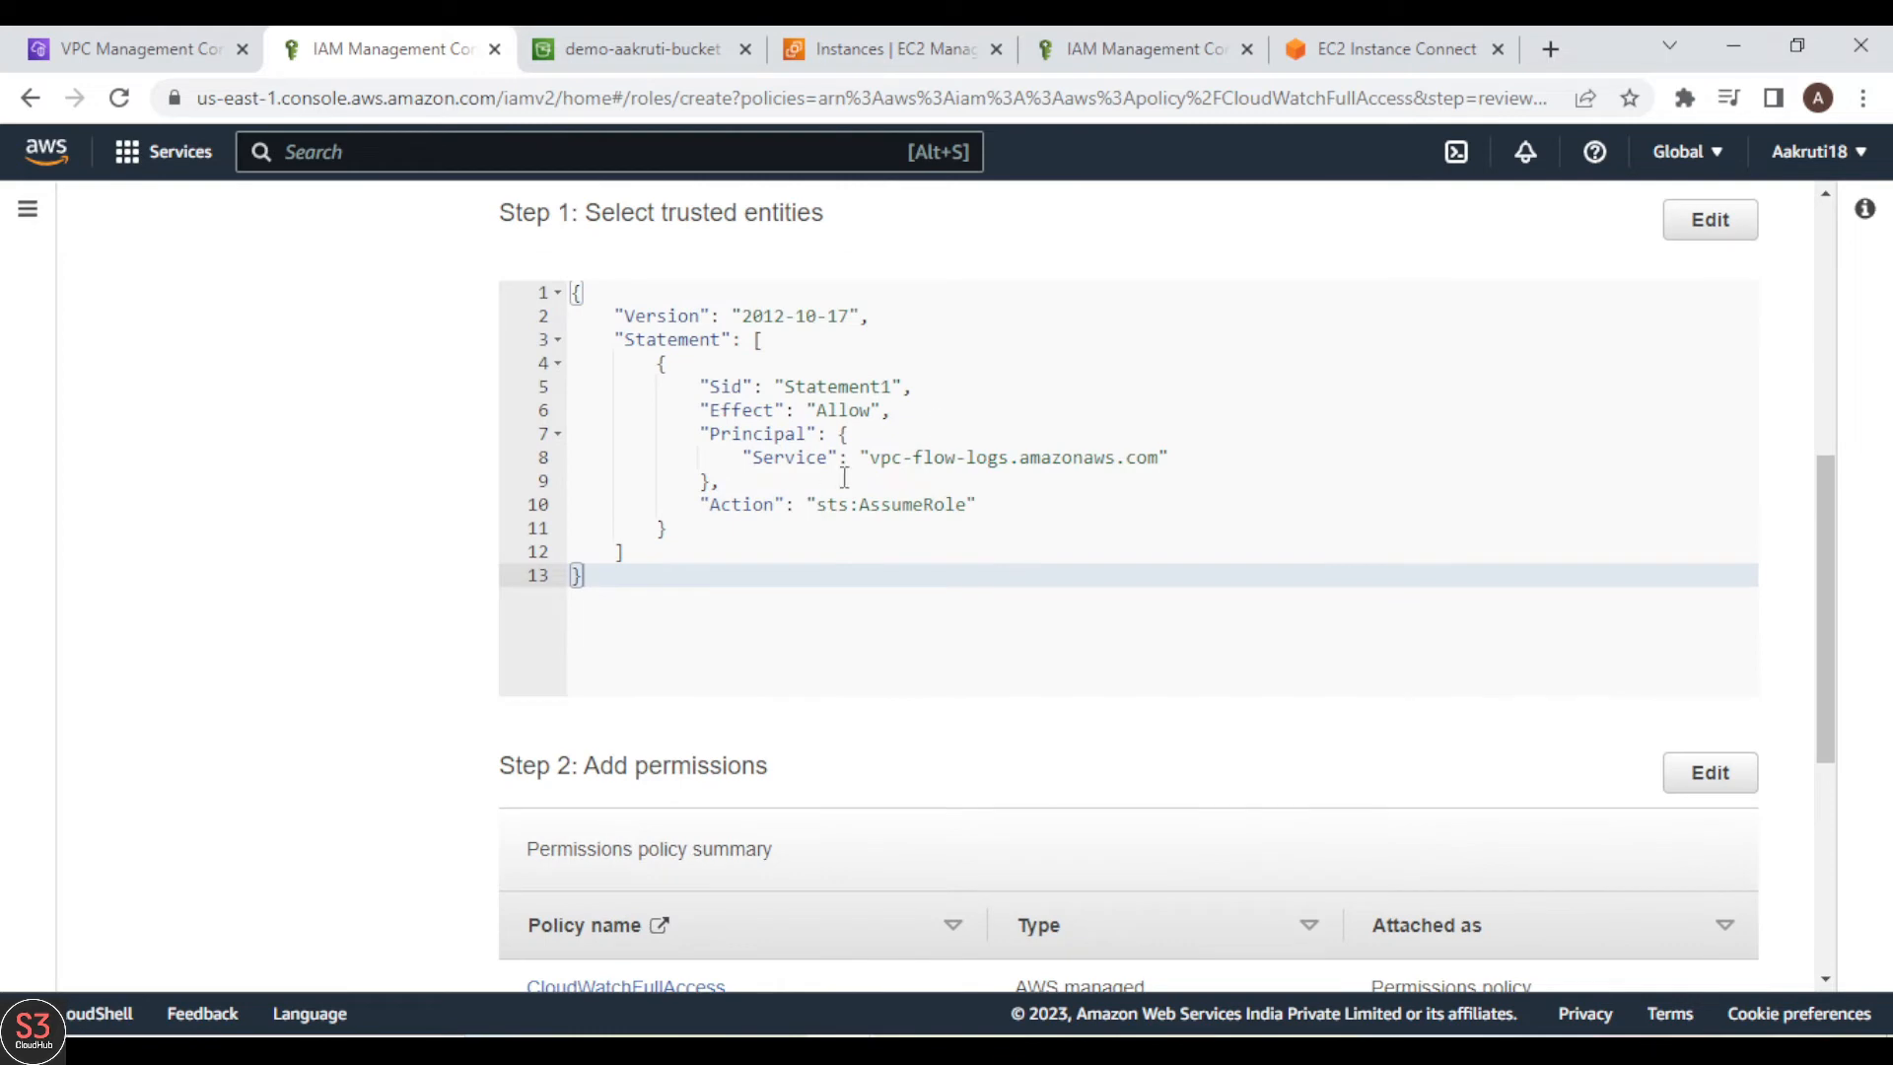
drag(866, 459, 1161, 460)
click(1161, 459)
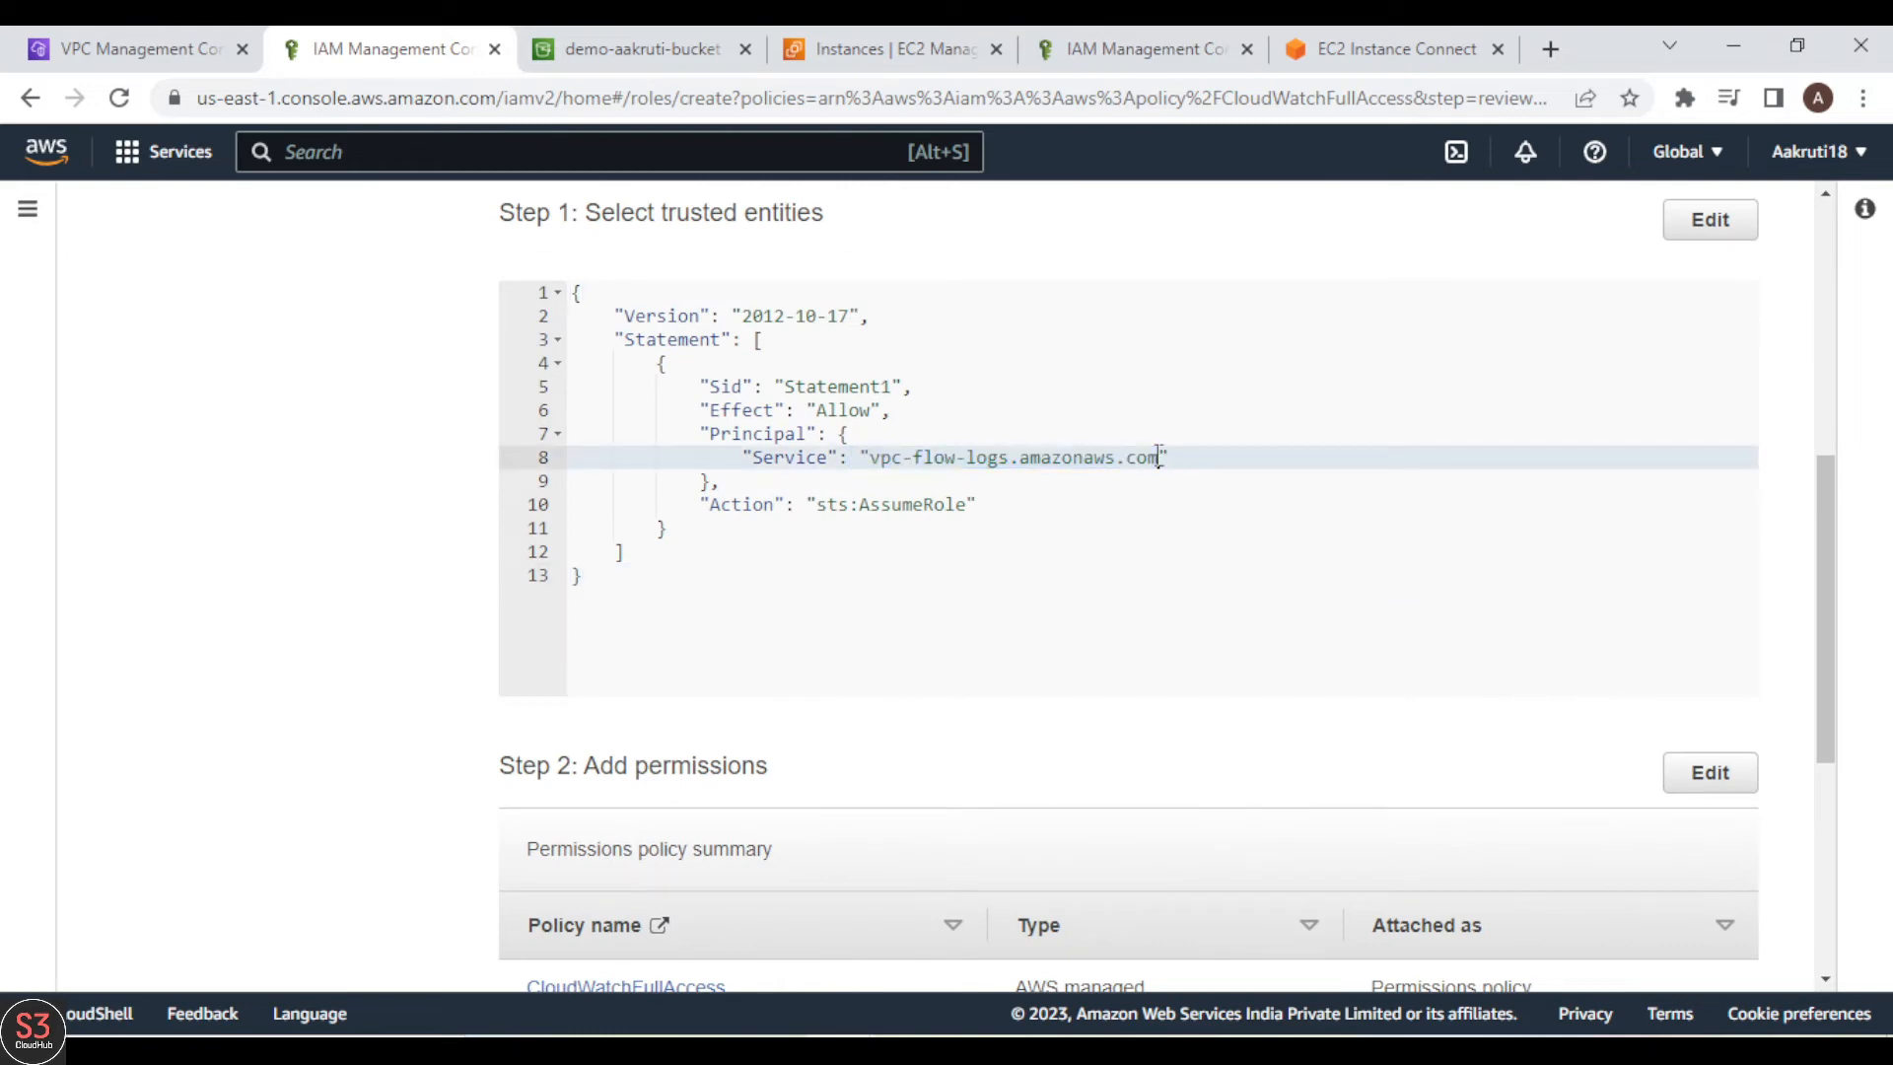
drag(1828, 613, 1832, 799)
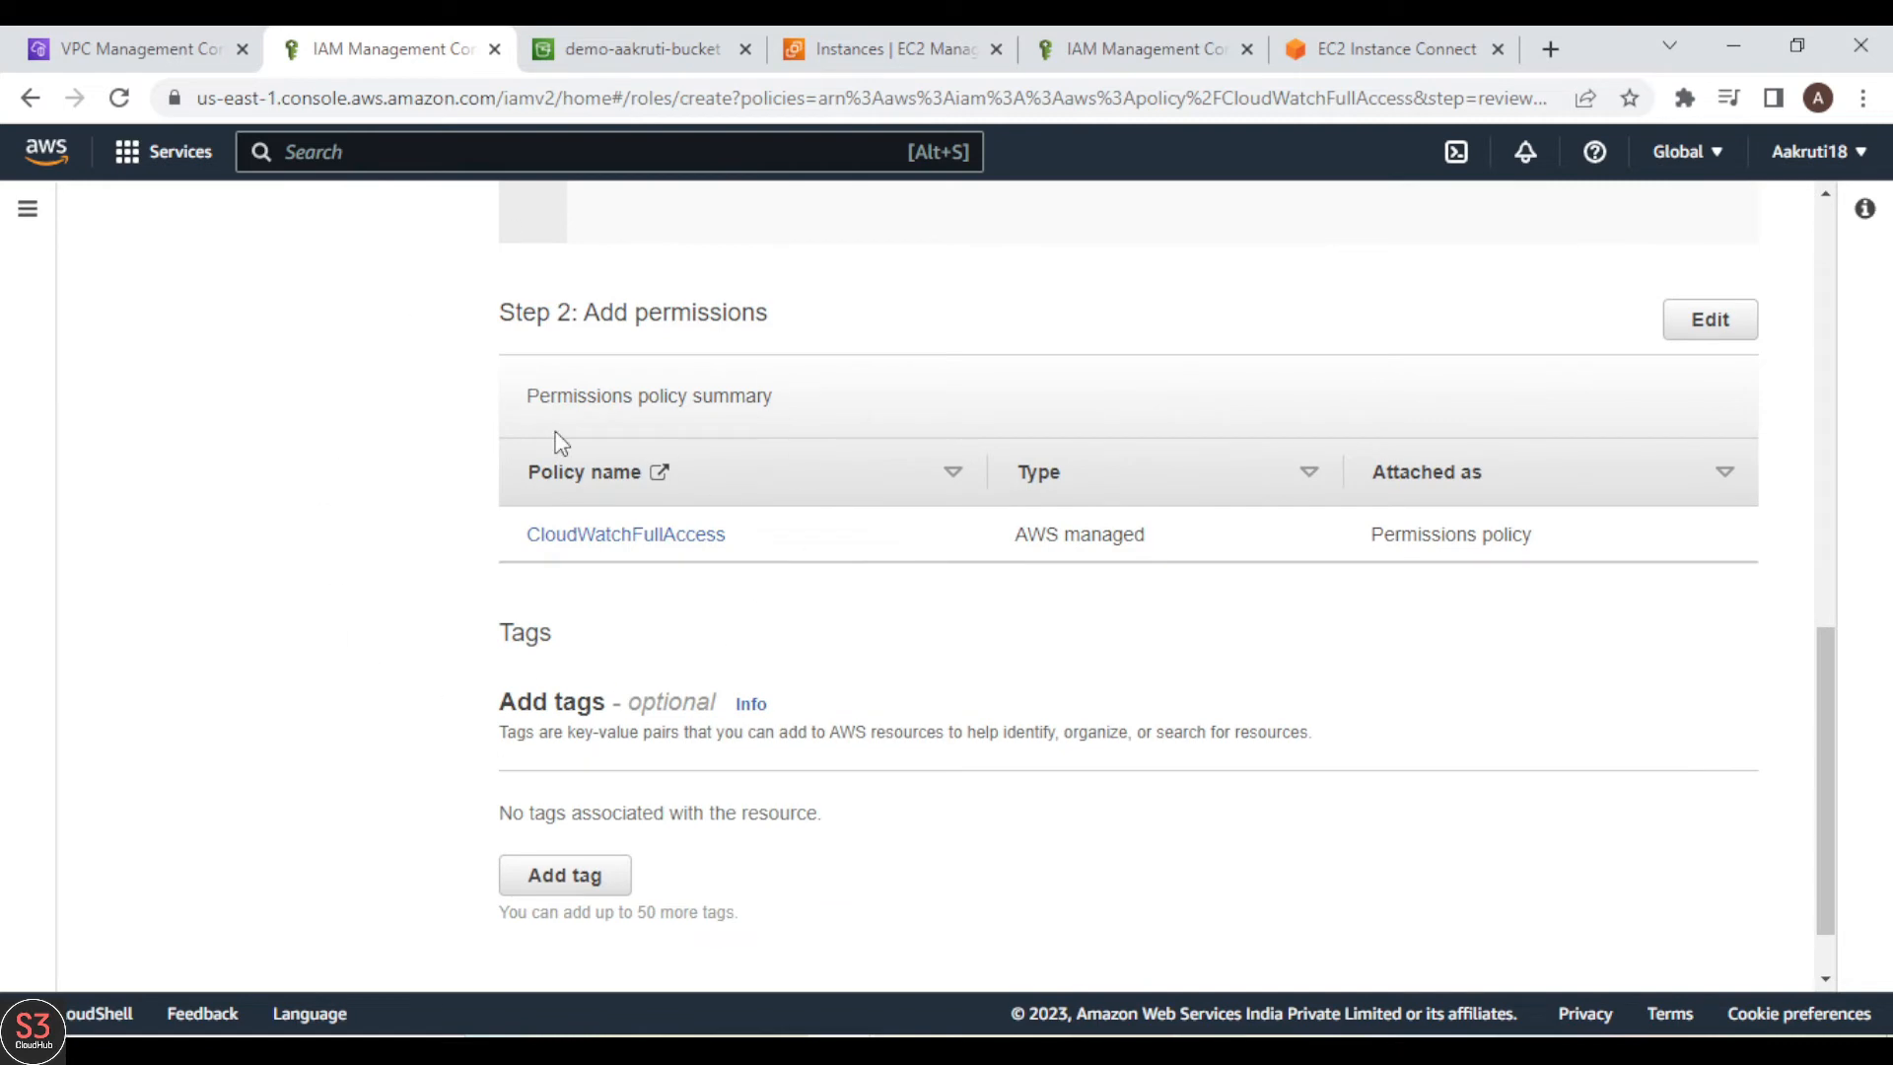
scroll(1741, 780, down, 1)
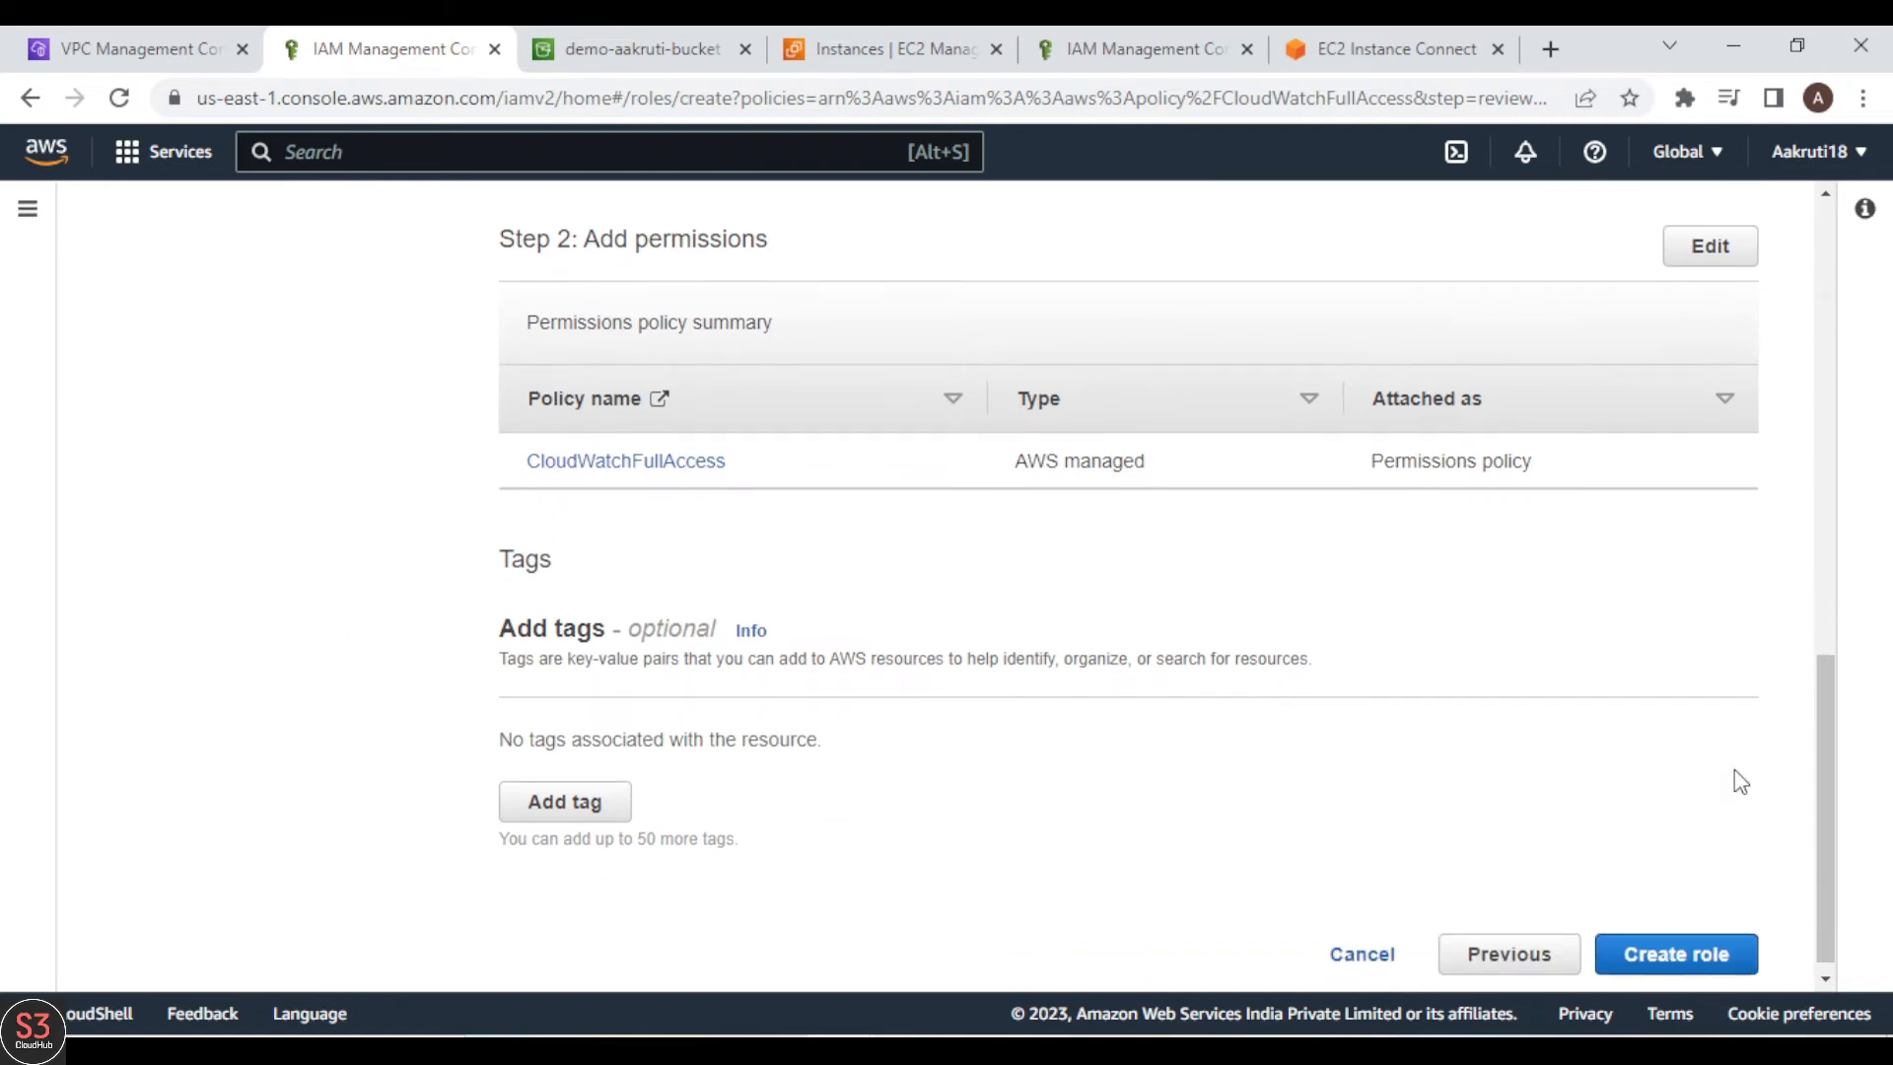
click(1700, 945)
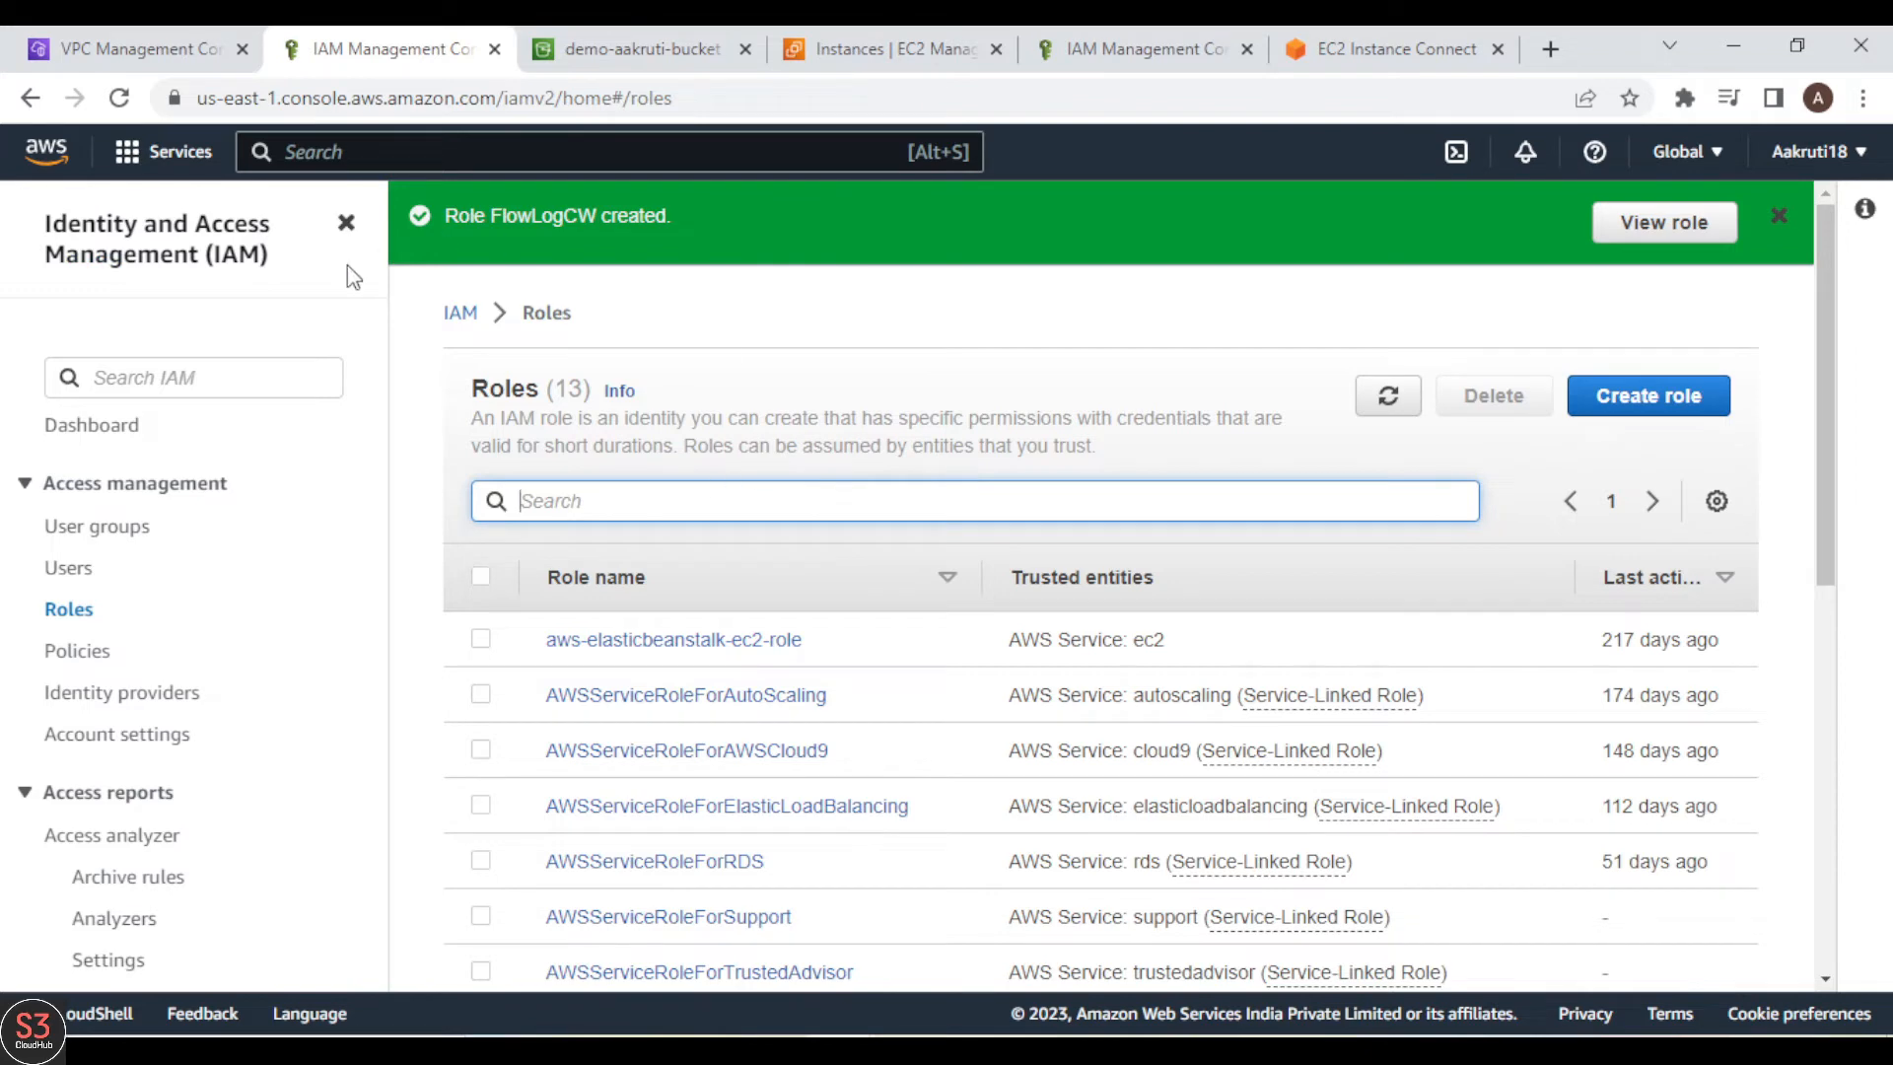
Step: Return to the flow log form, refresh the IAM role list, and choose FlowLogCW as the IAM role
click(123, 48)
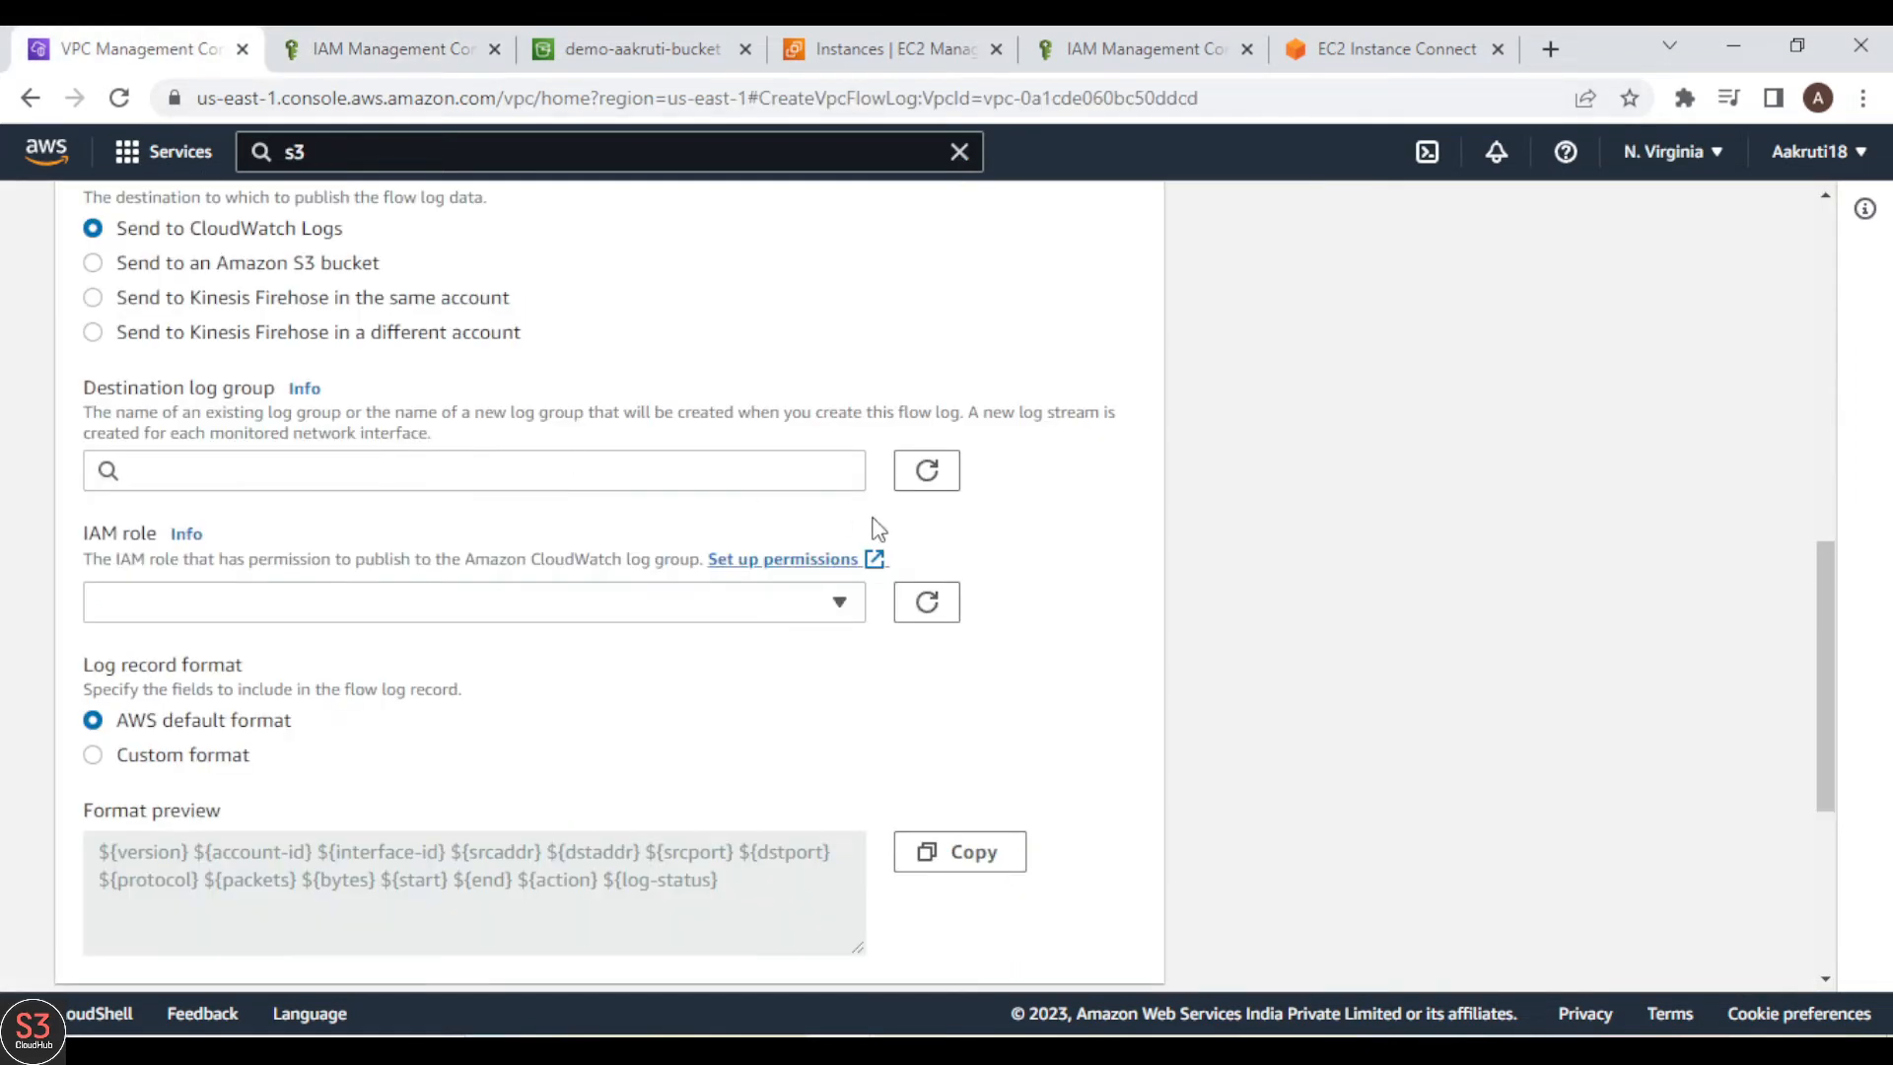
click(934, 605)
click(715, 604)
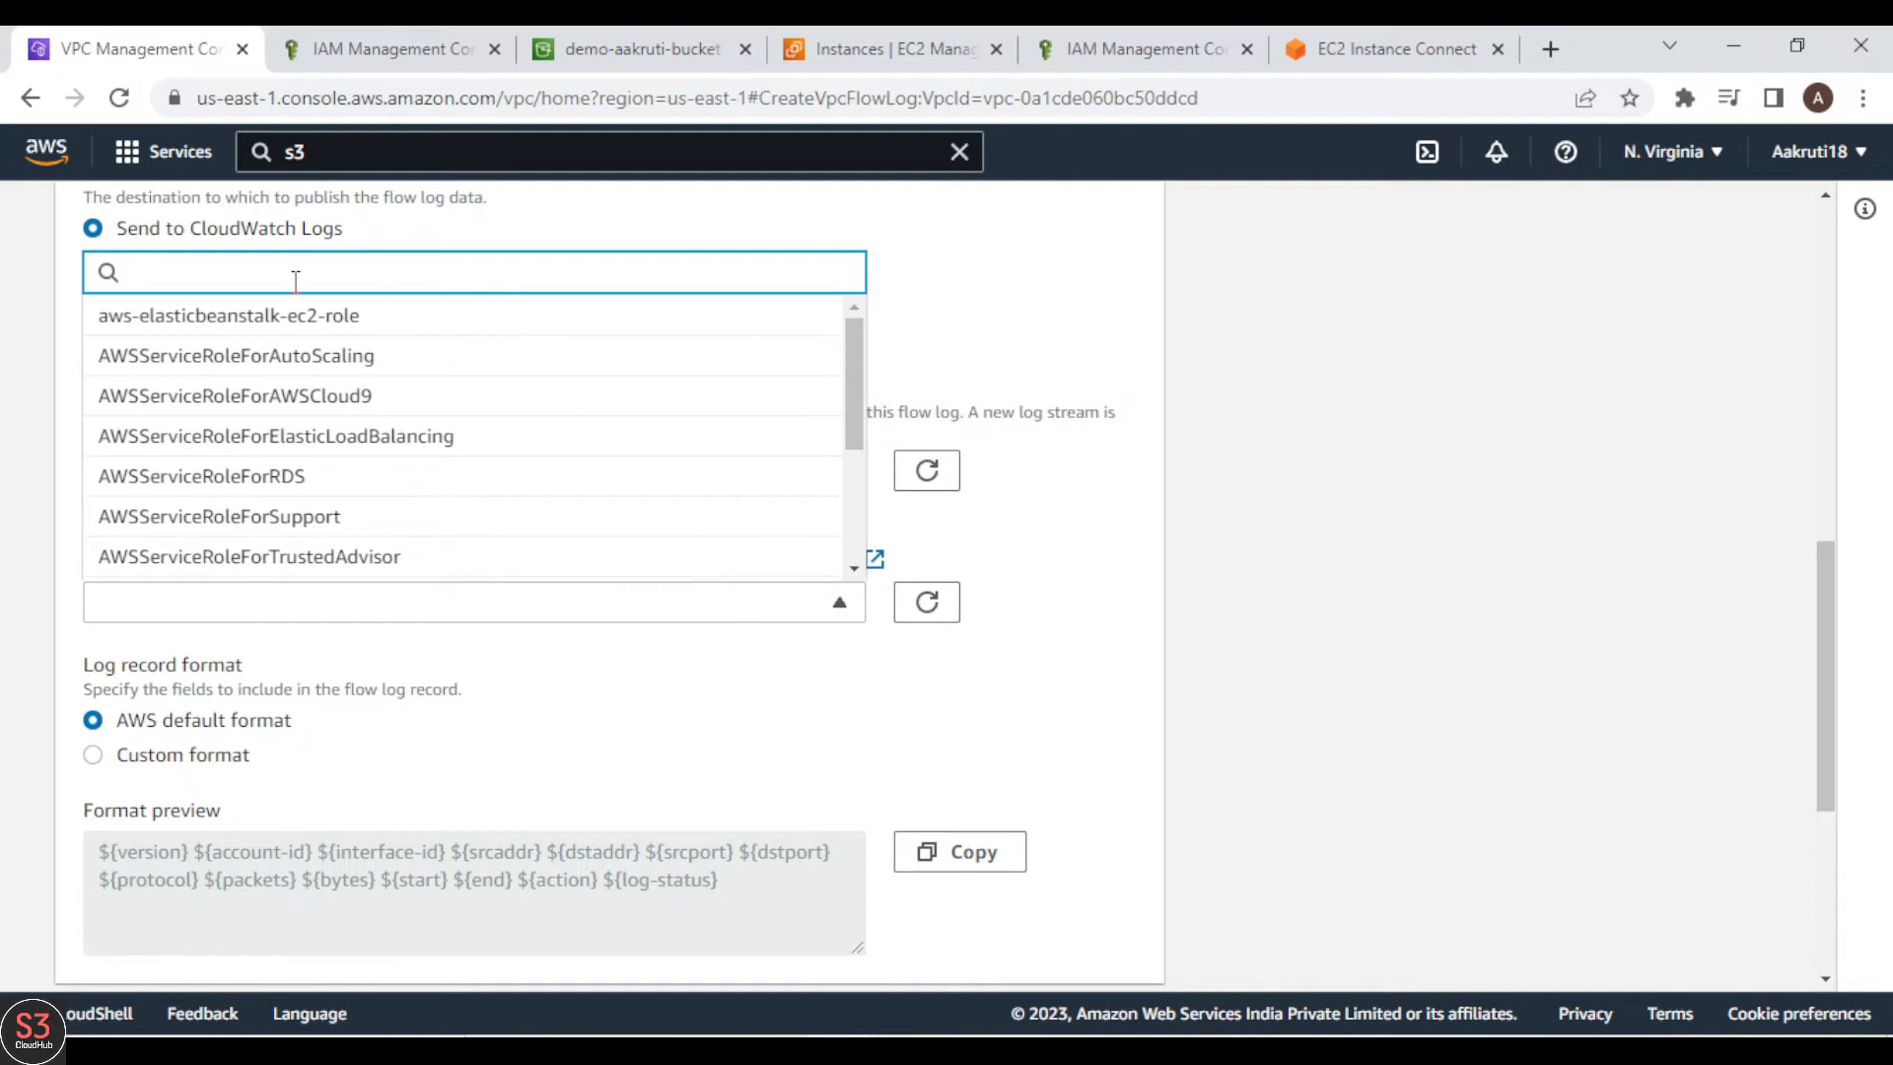
text(Flo)
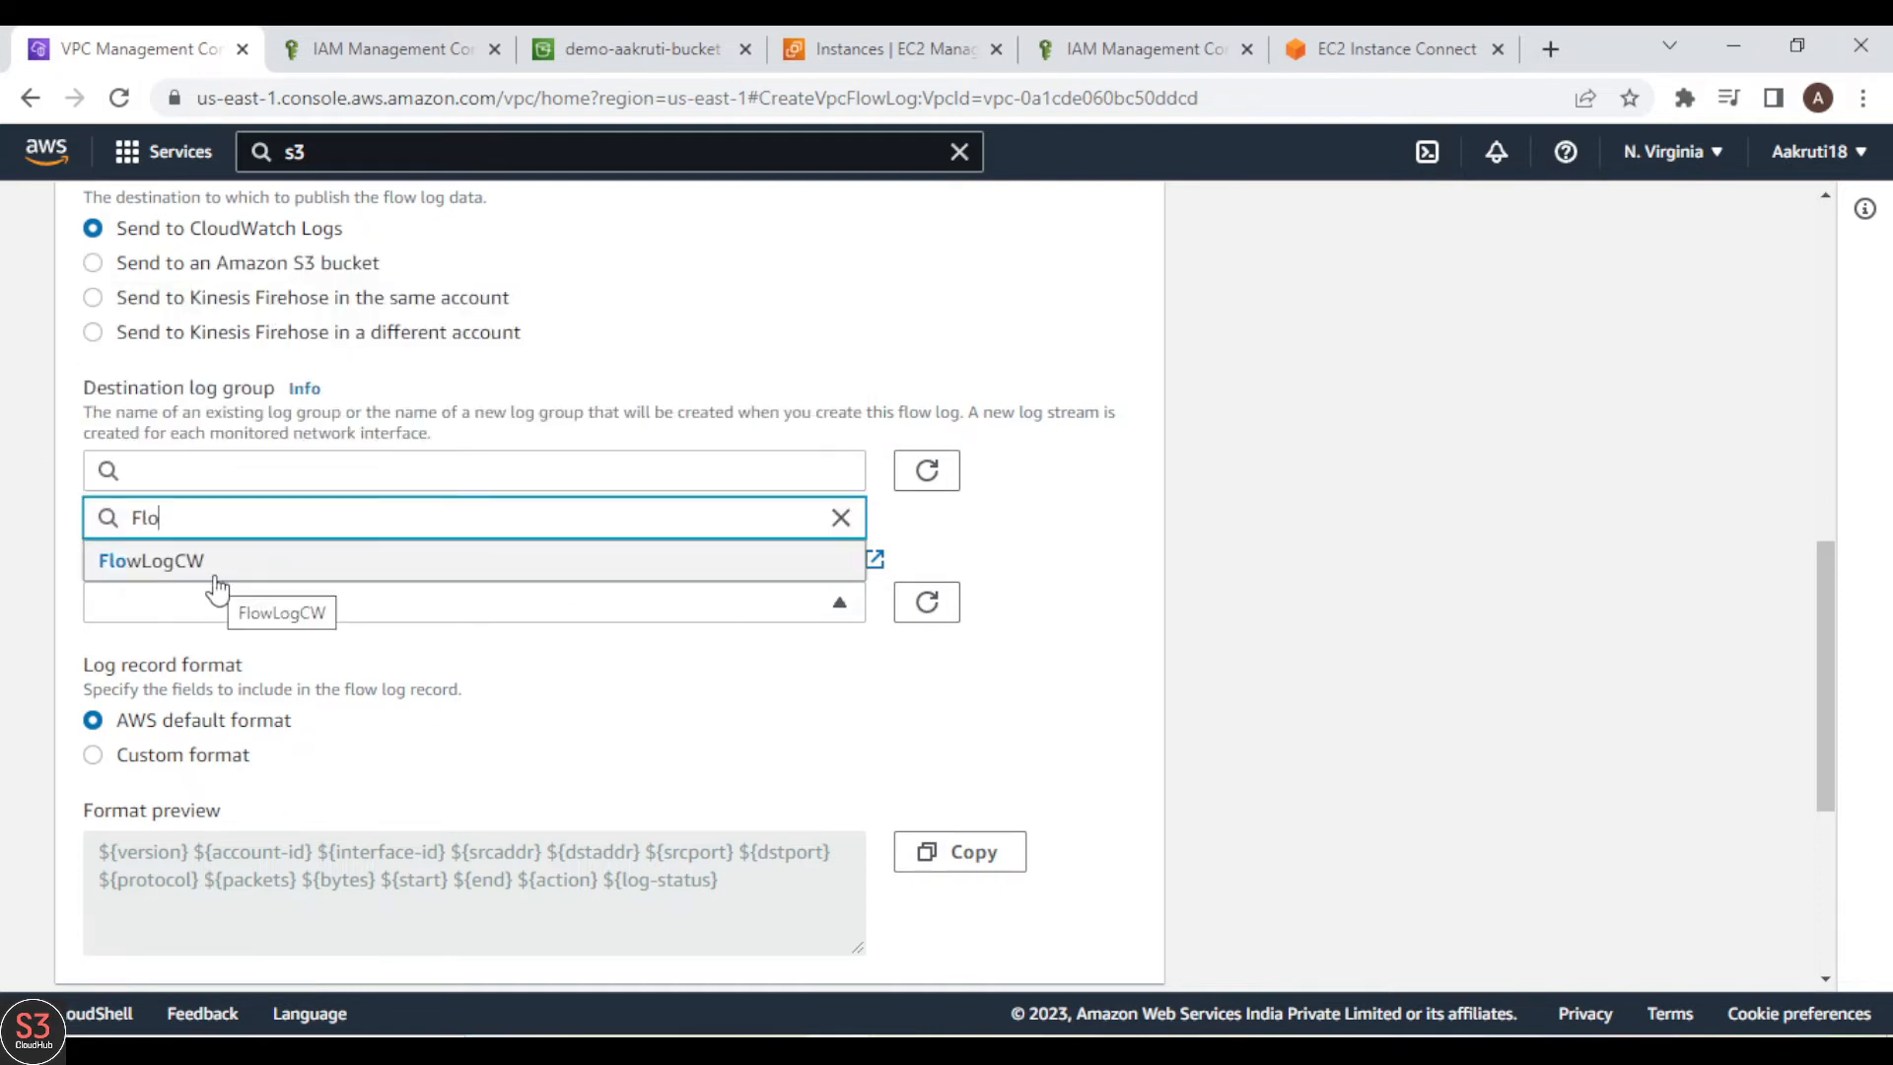
click(277, 575)
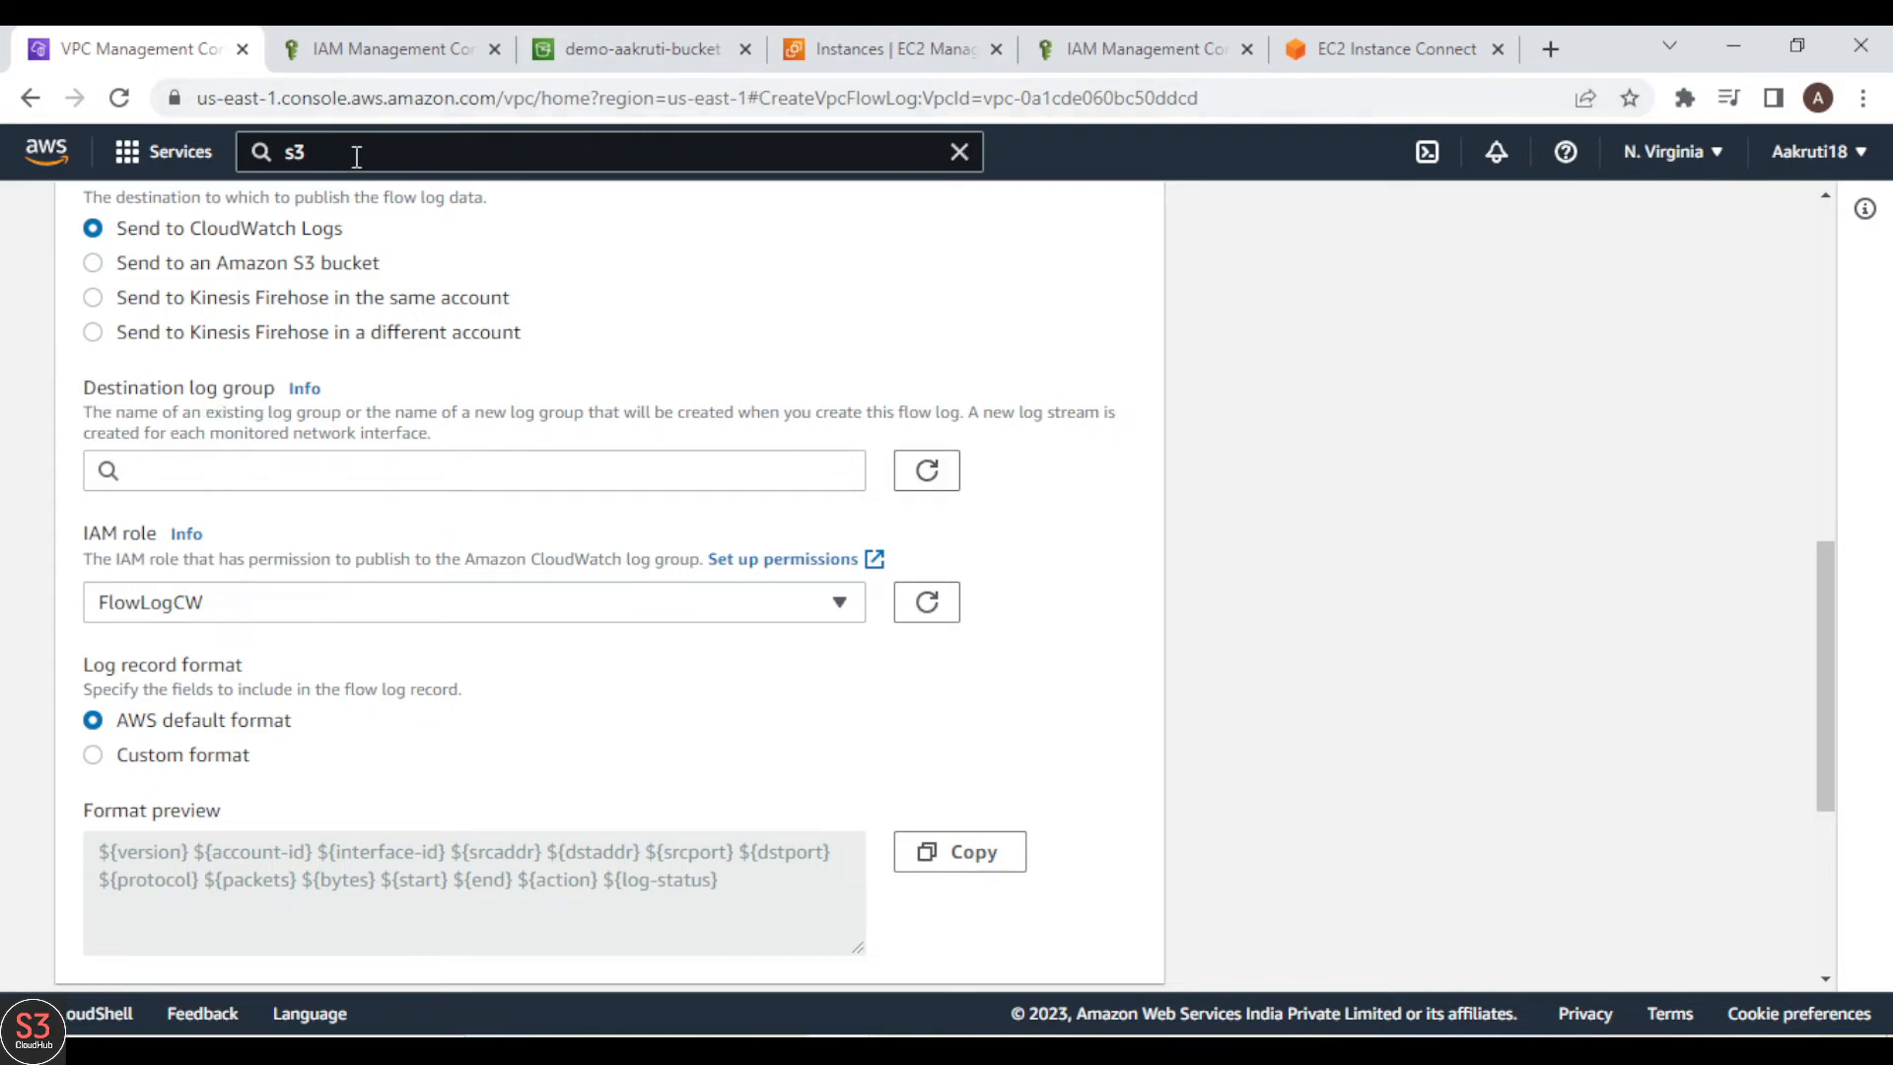
Step: Search the AWS services for "cloudwa" and open CloudWatch in a new browser tab
click(357, 156)
key(BackSpace)
key(BackSpace)
text(cloud)
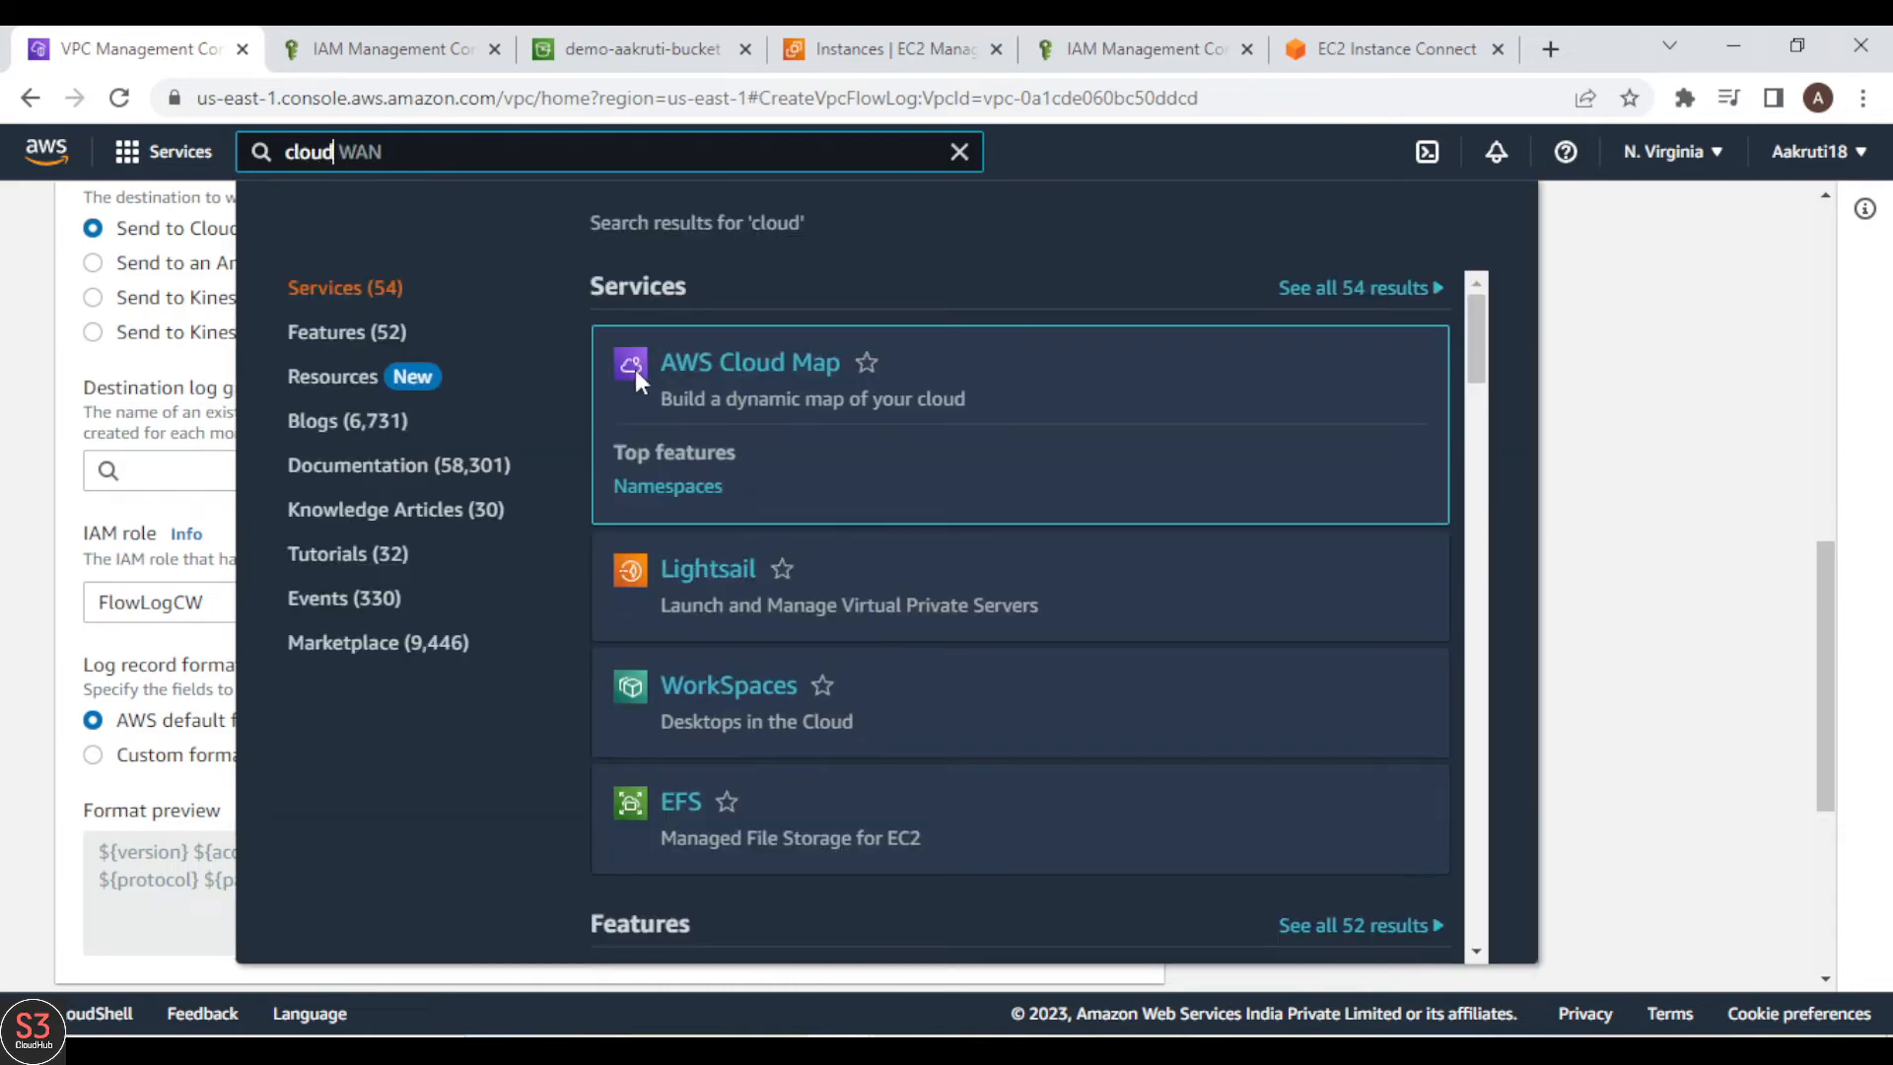
text(W)
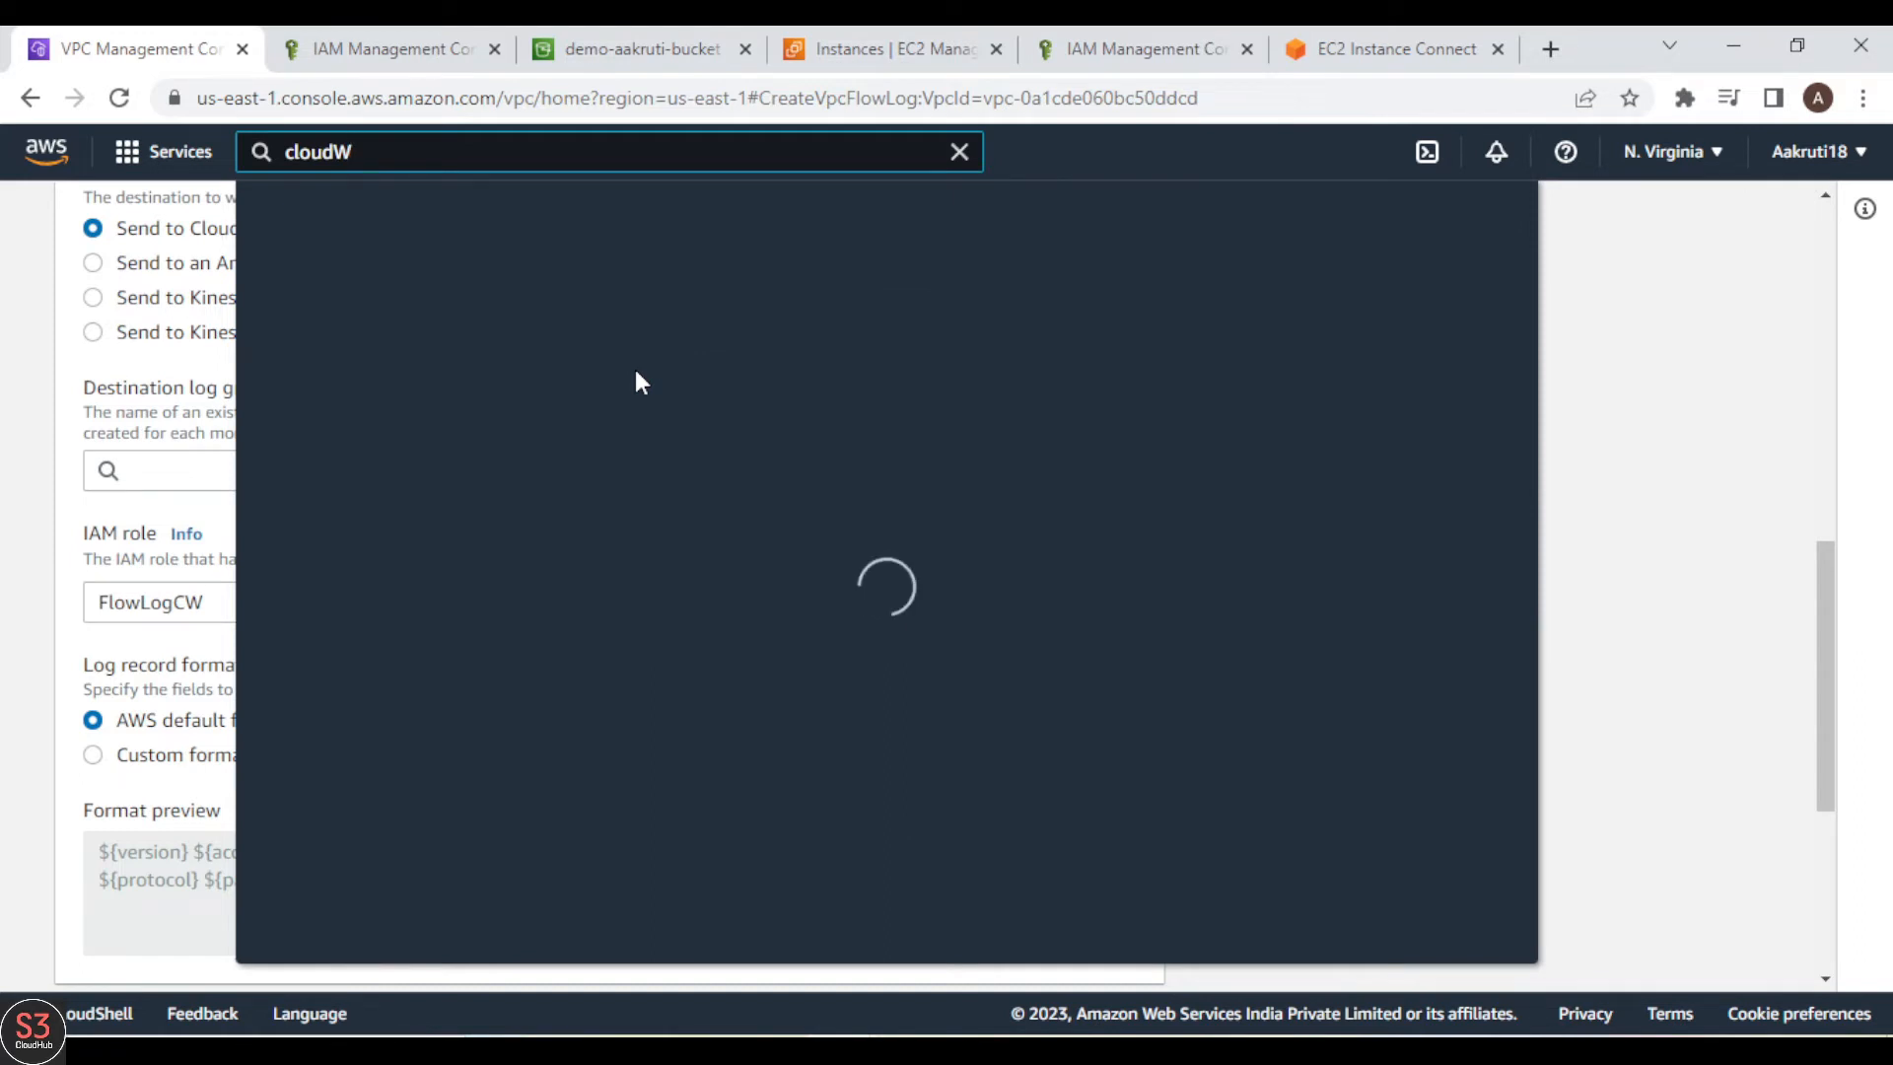
key(BackSpace)
text(wa)
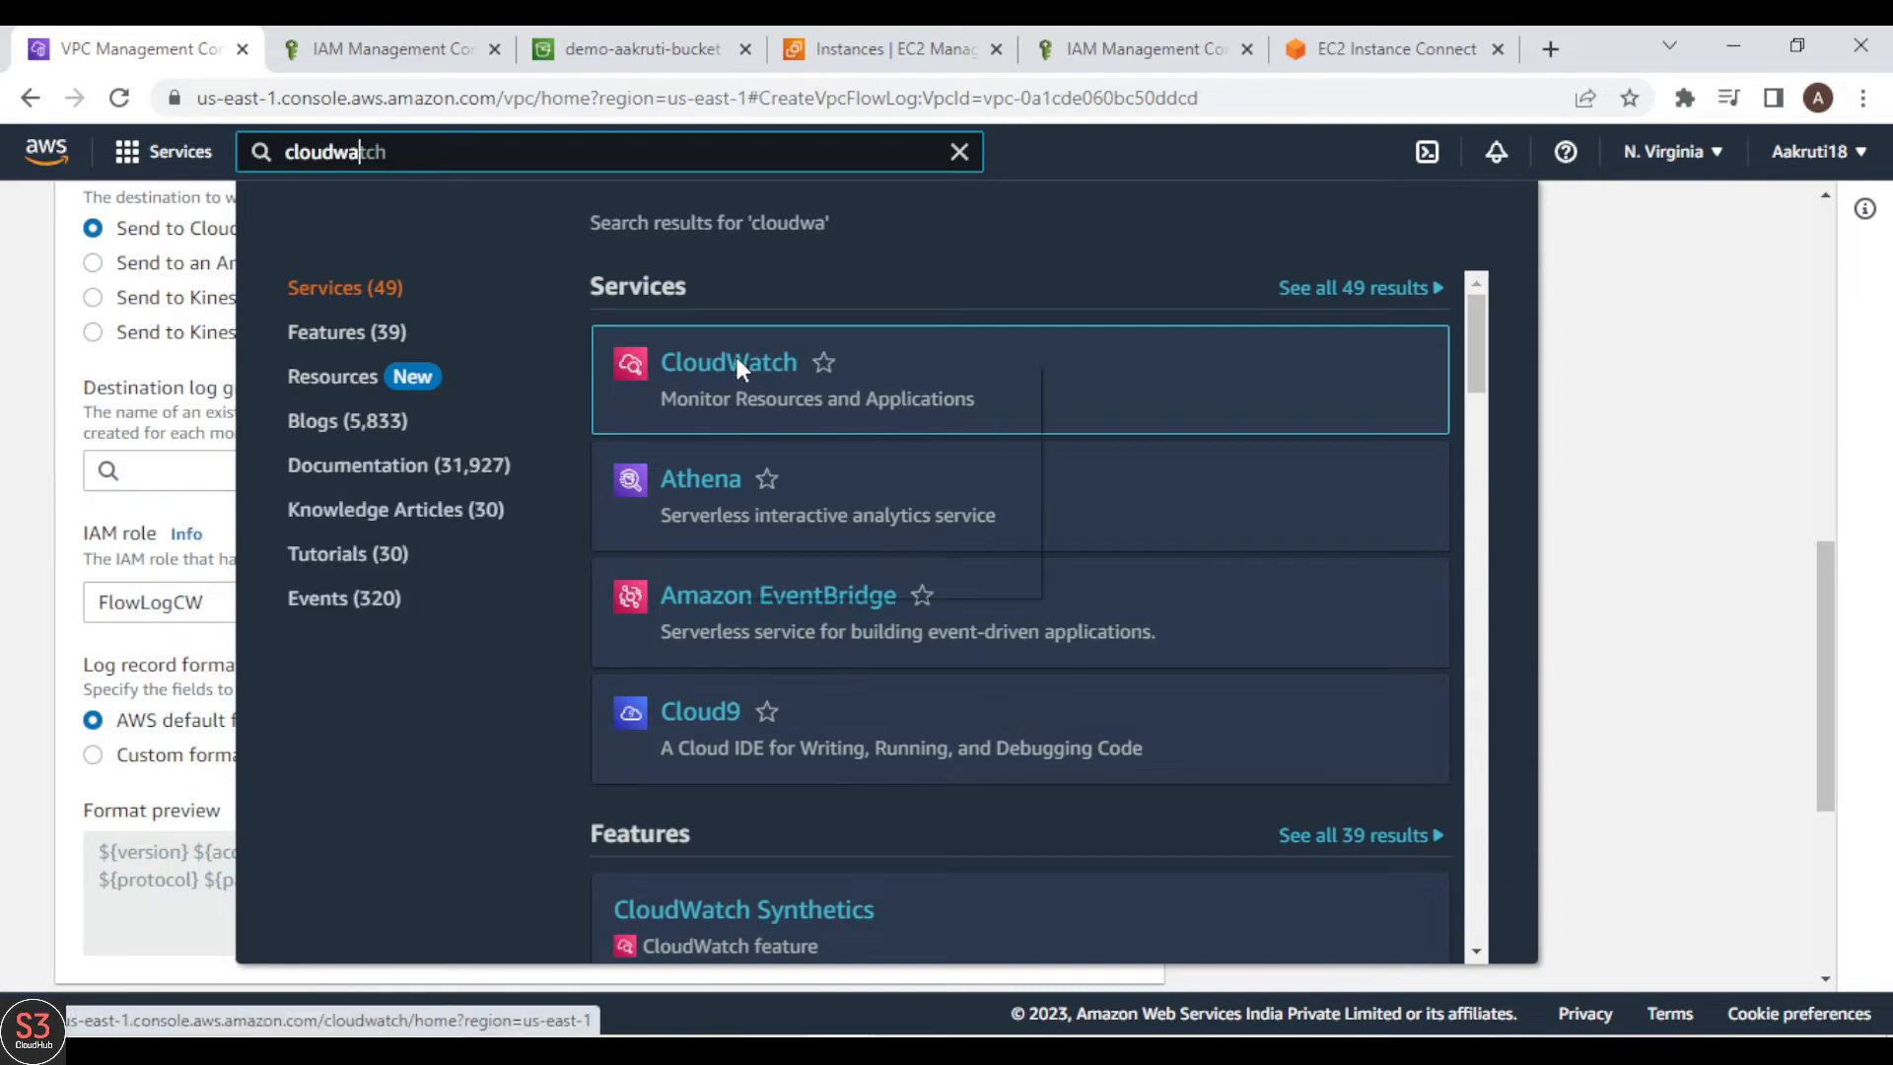
right_click(736, 359)
click(824, 386)
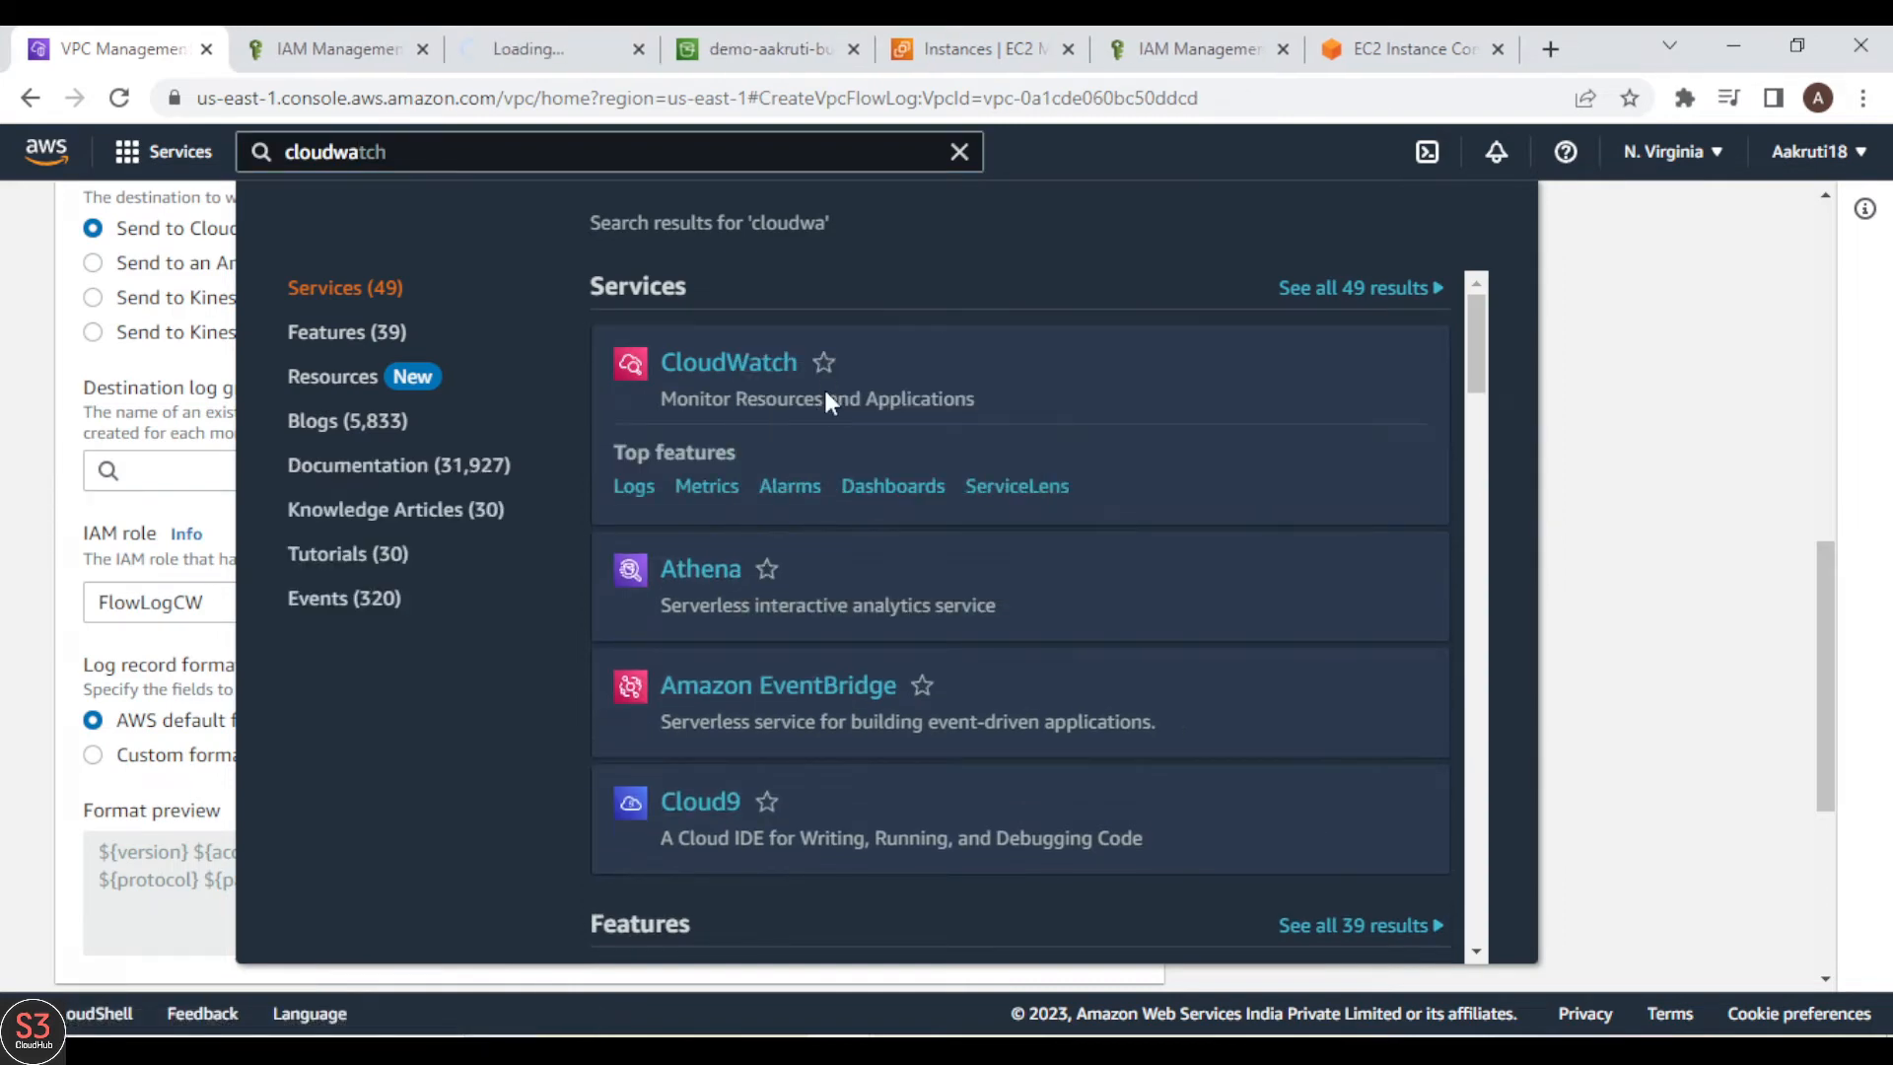
Step: Switch to the CloudWatch console and open its list of log groups
click(538, 66)
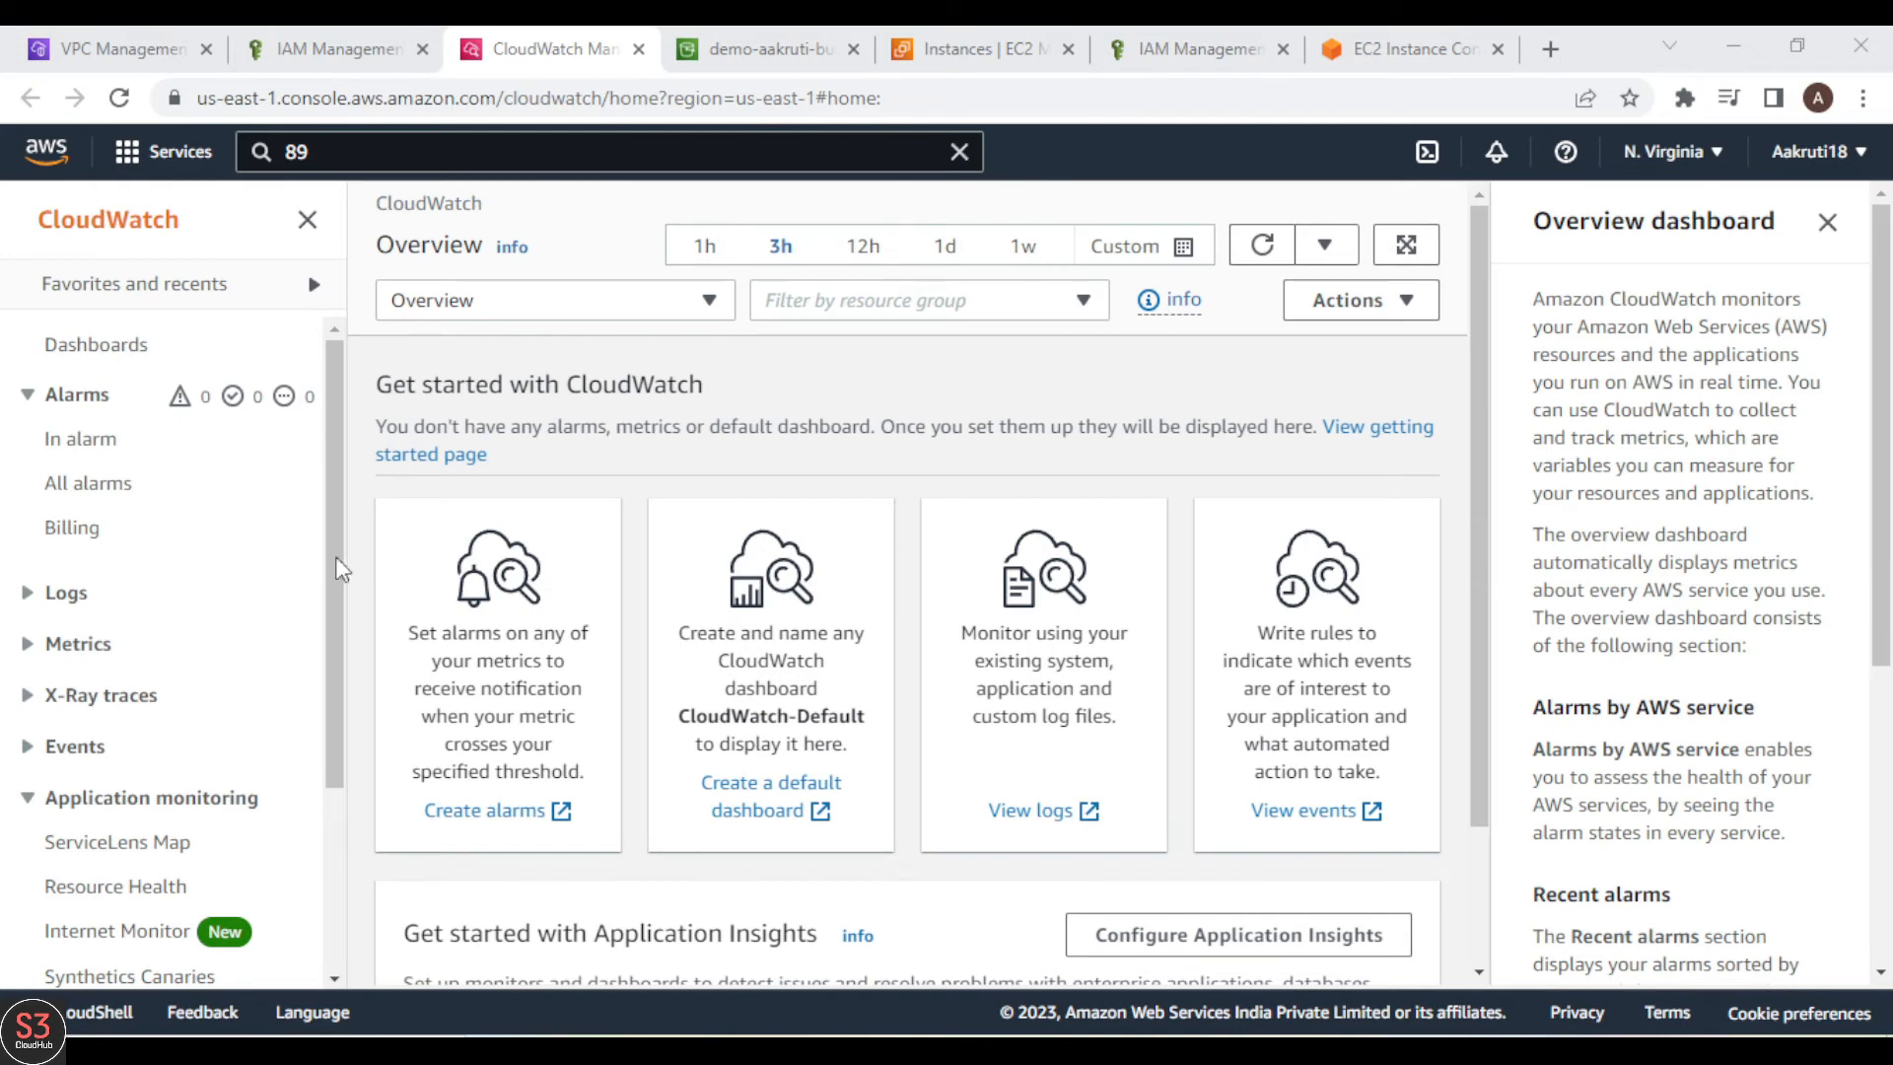
click(81, 595)
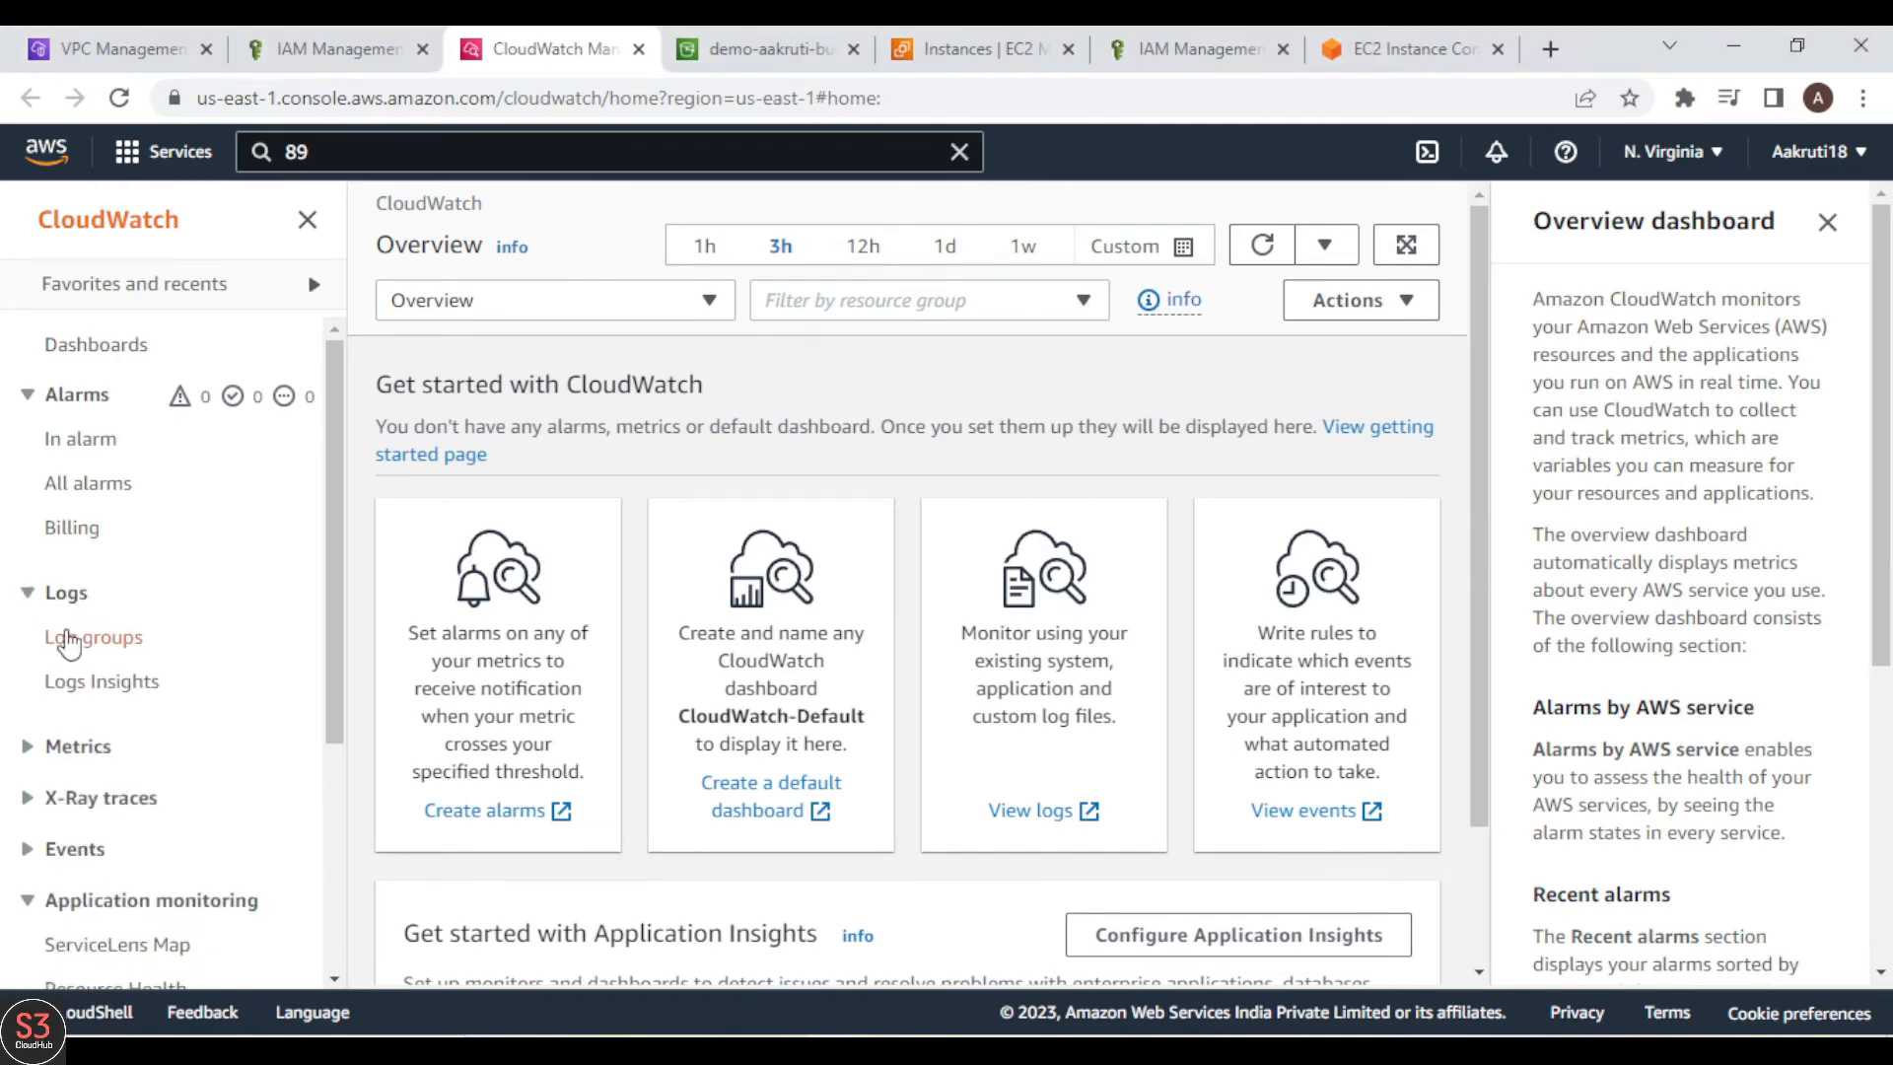
click(90, 649)
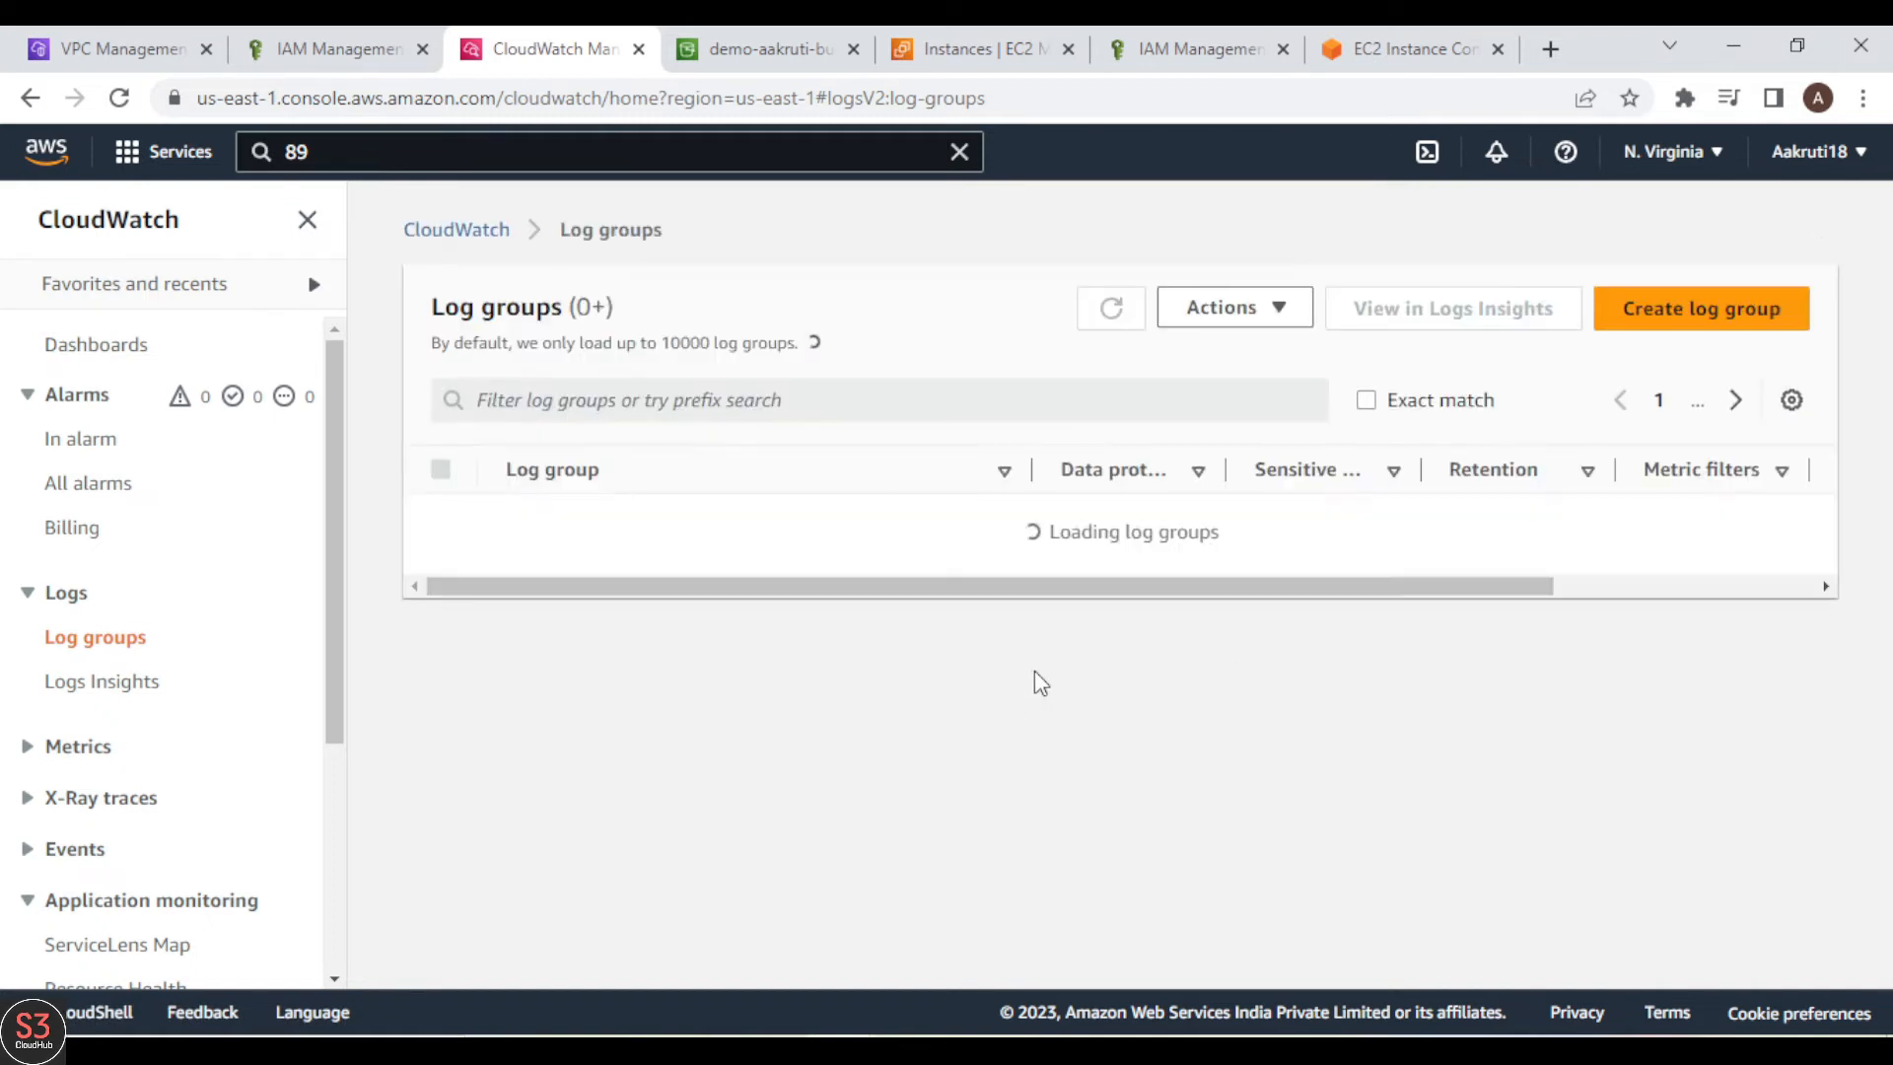
Step: Create a log group named VPCFlowLogs with a retention setting of 1 day
click(1697, 327)
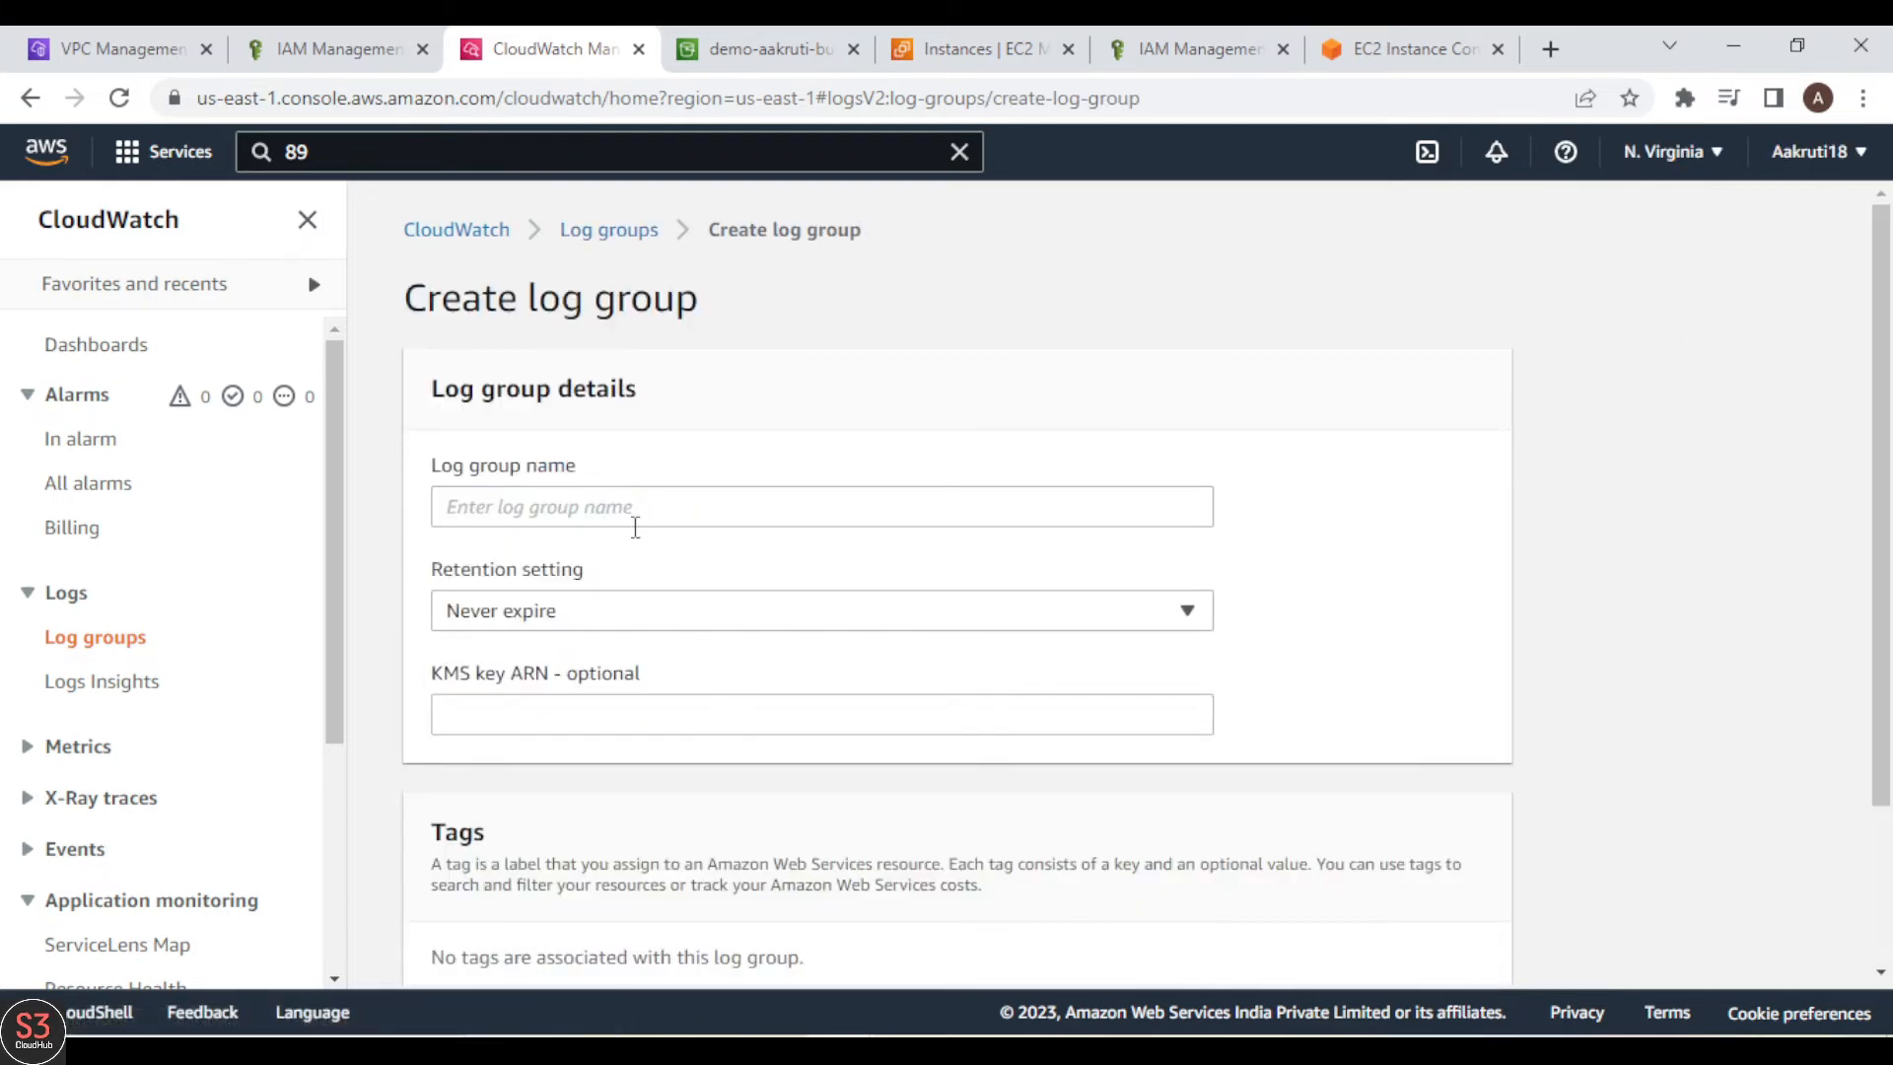
click(629, 528)
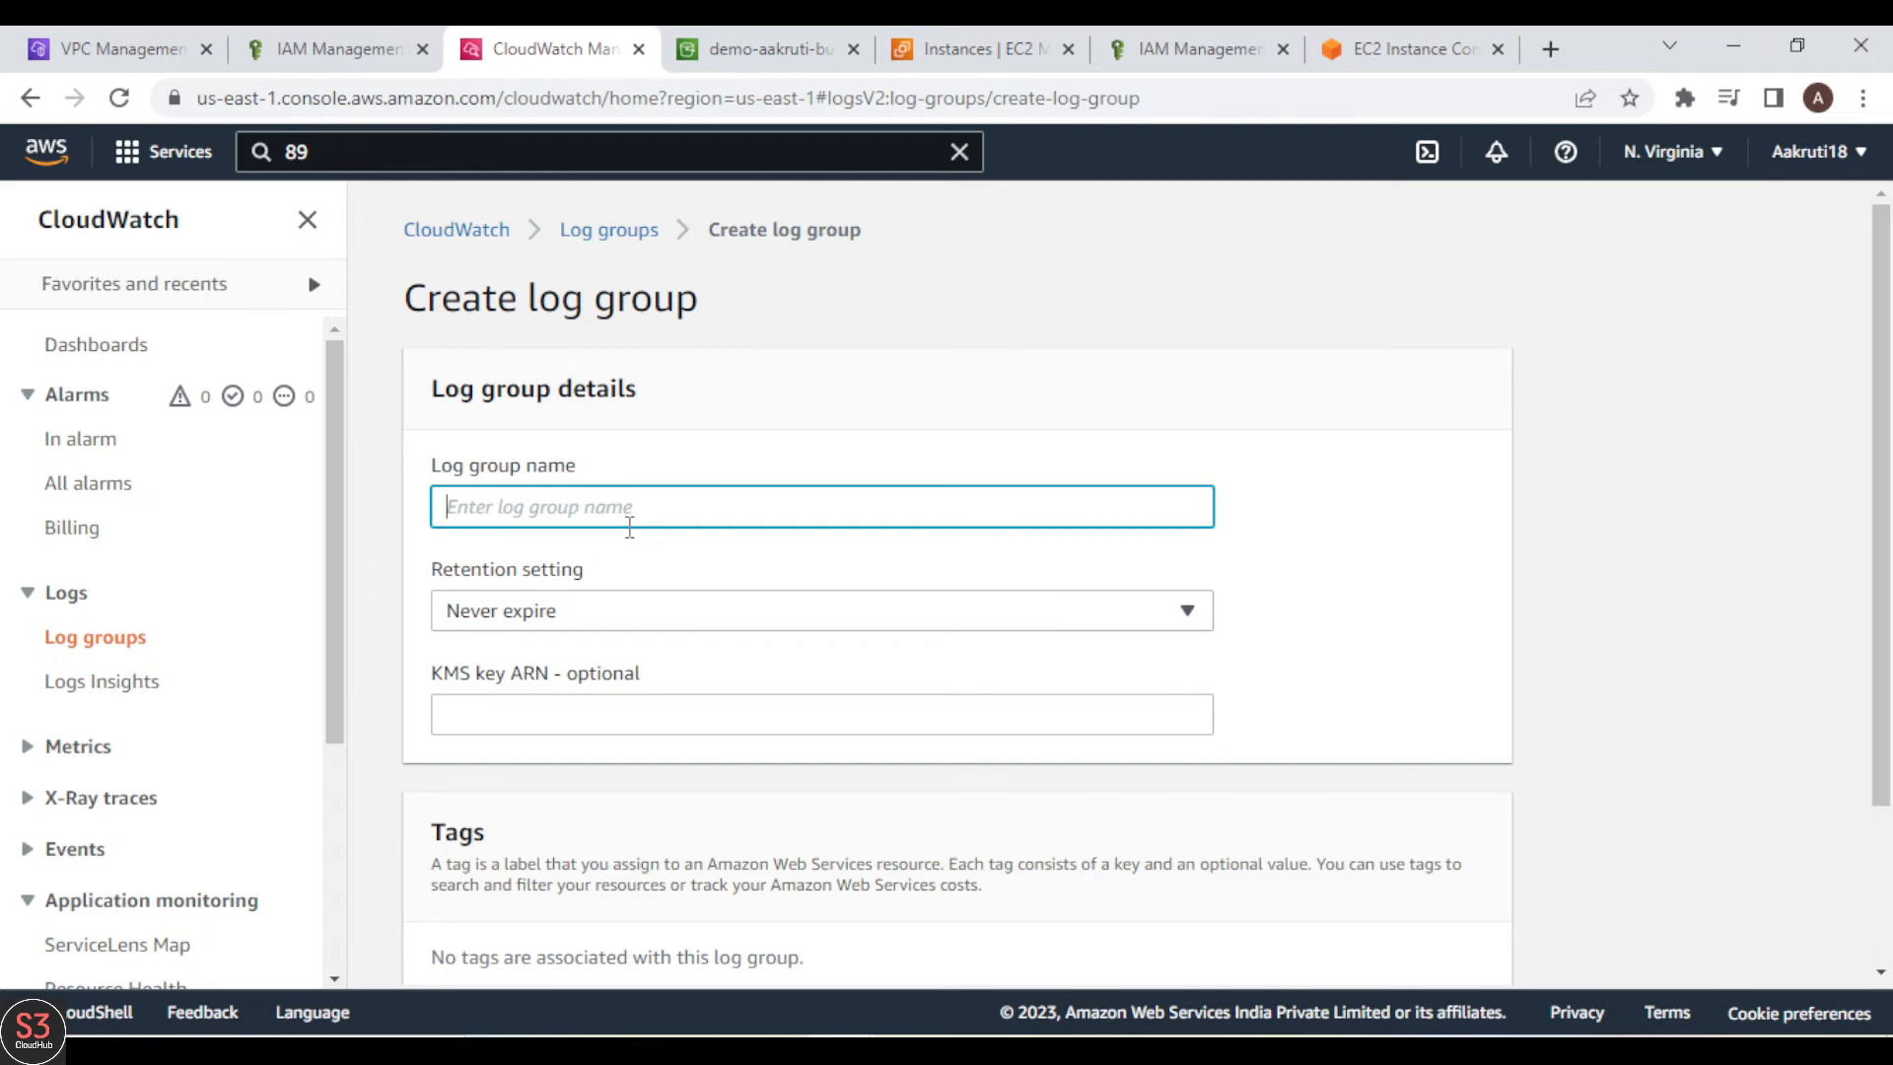
text(VPCFlowLogs)
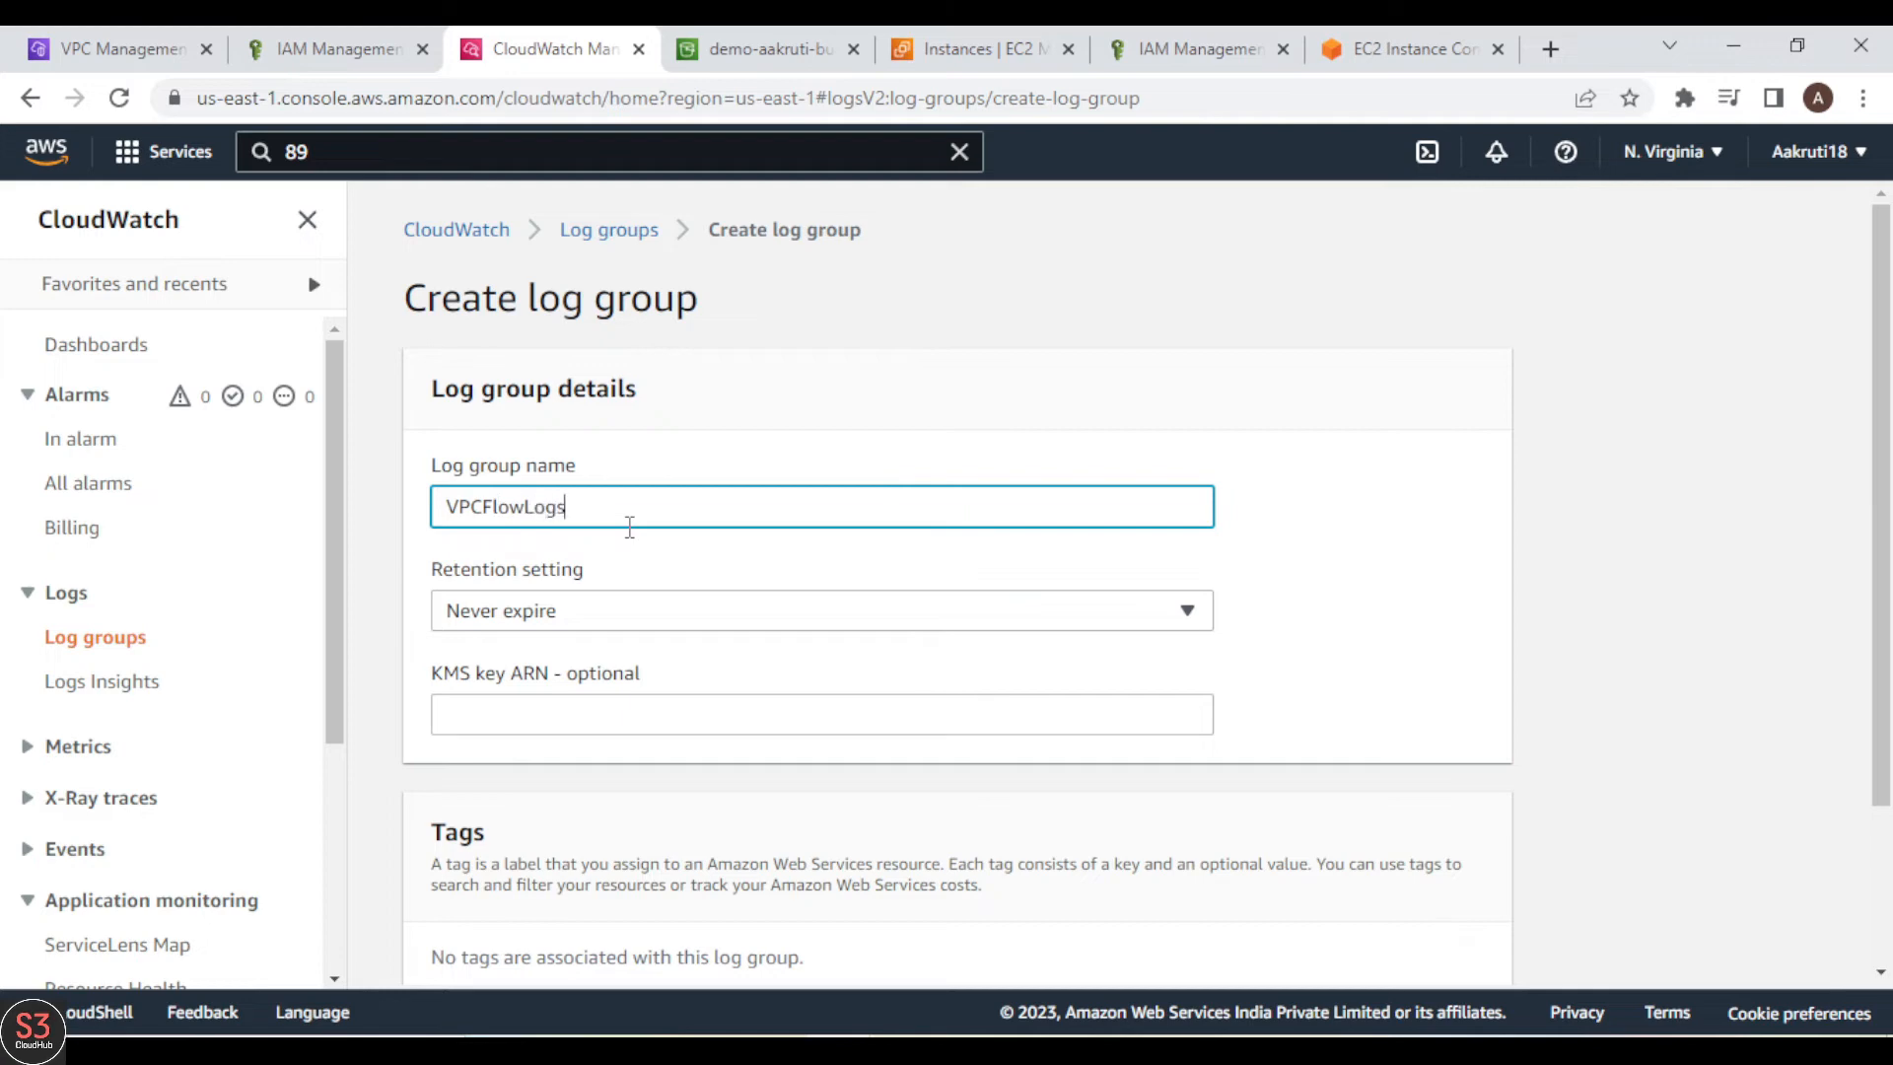
click(653, 603)
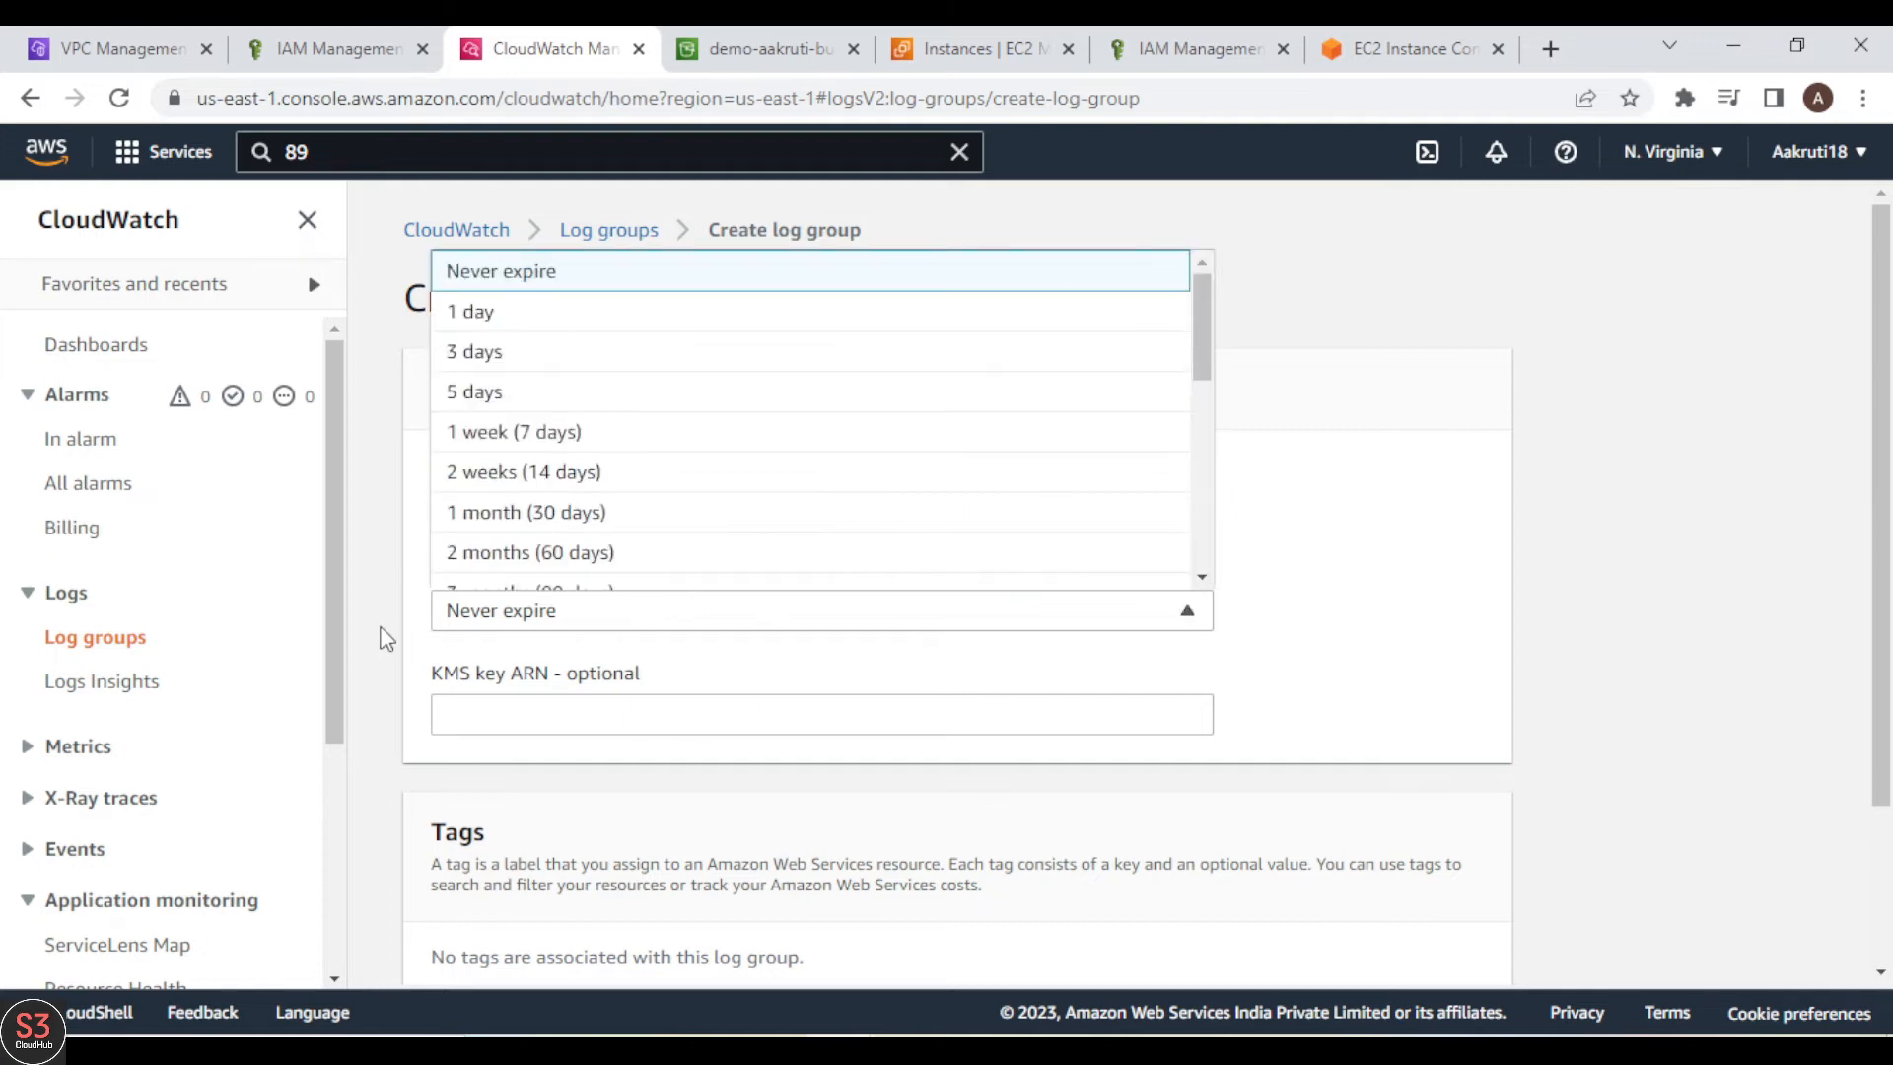
click(491, 313)
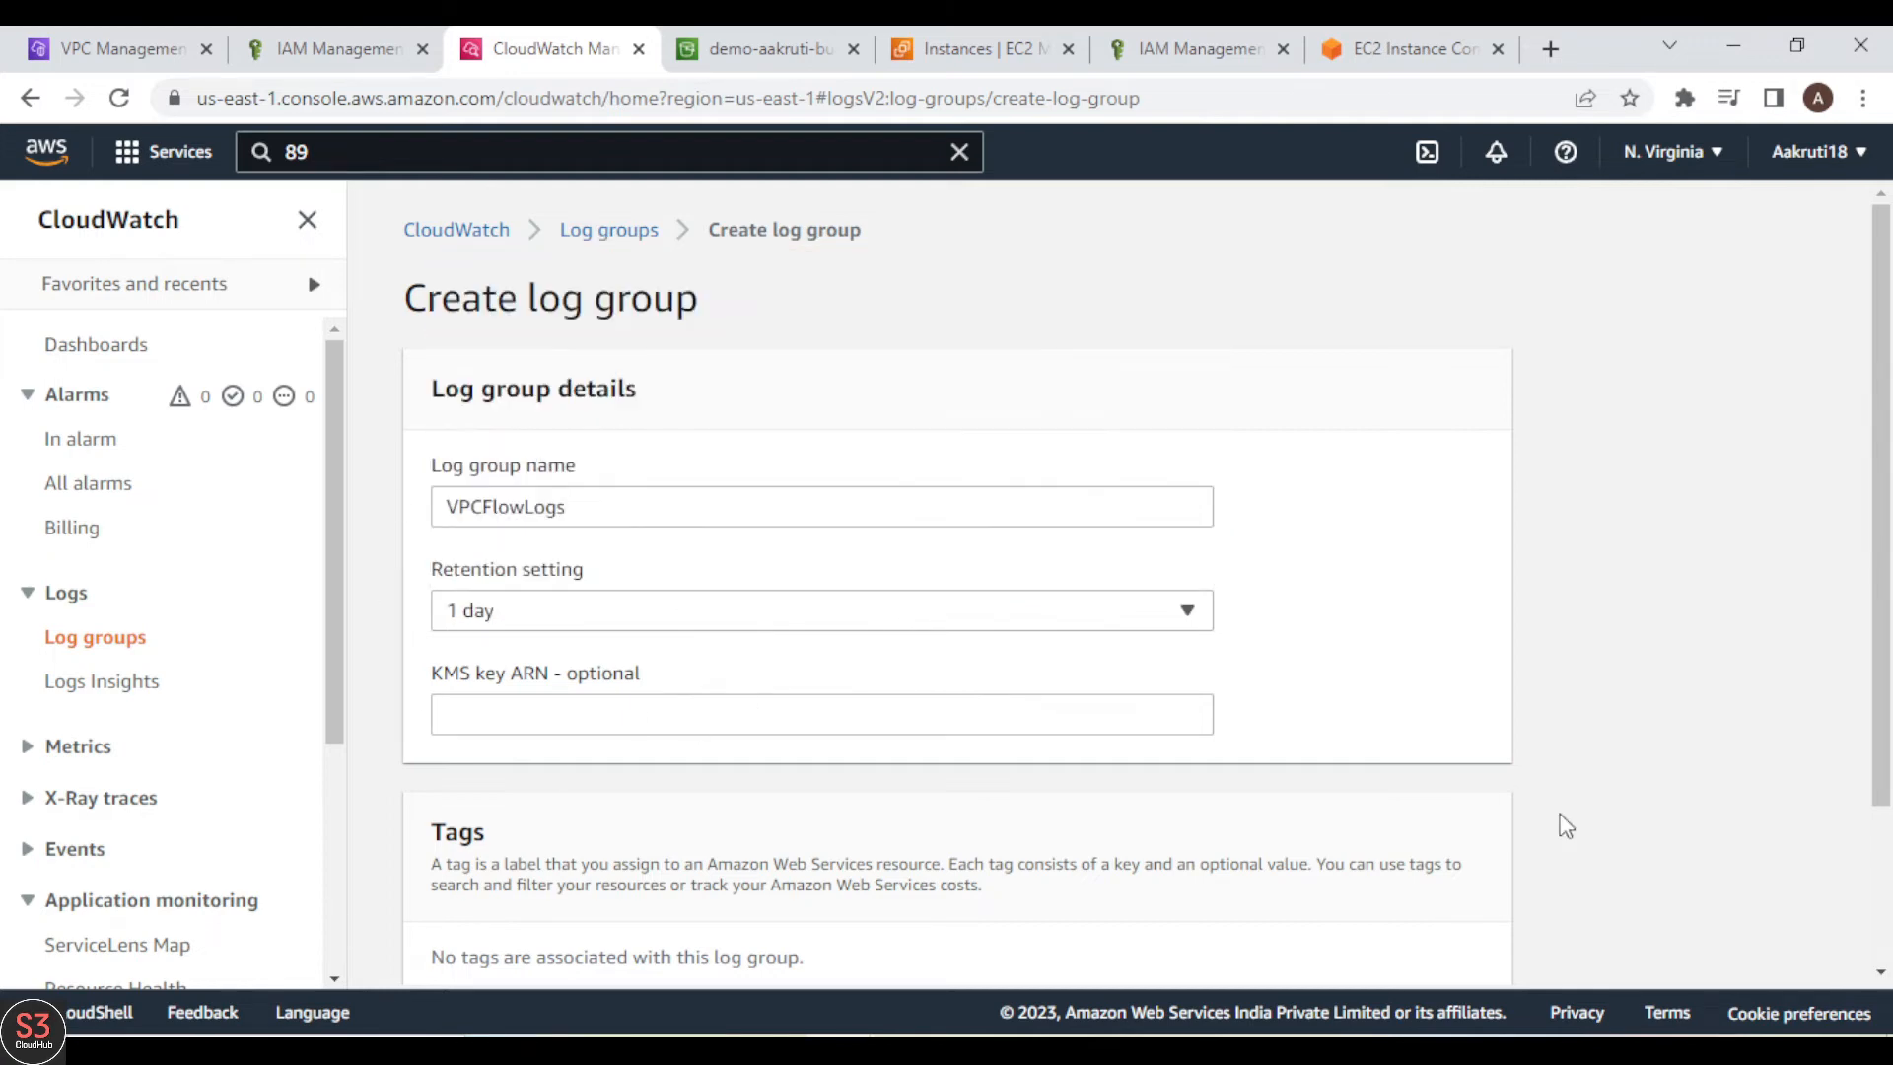
scroll(1567, 826, down, 2)
scroll(1567, 827, up, 2)
scroll(1567, 826, down, 2)
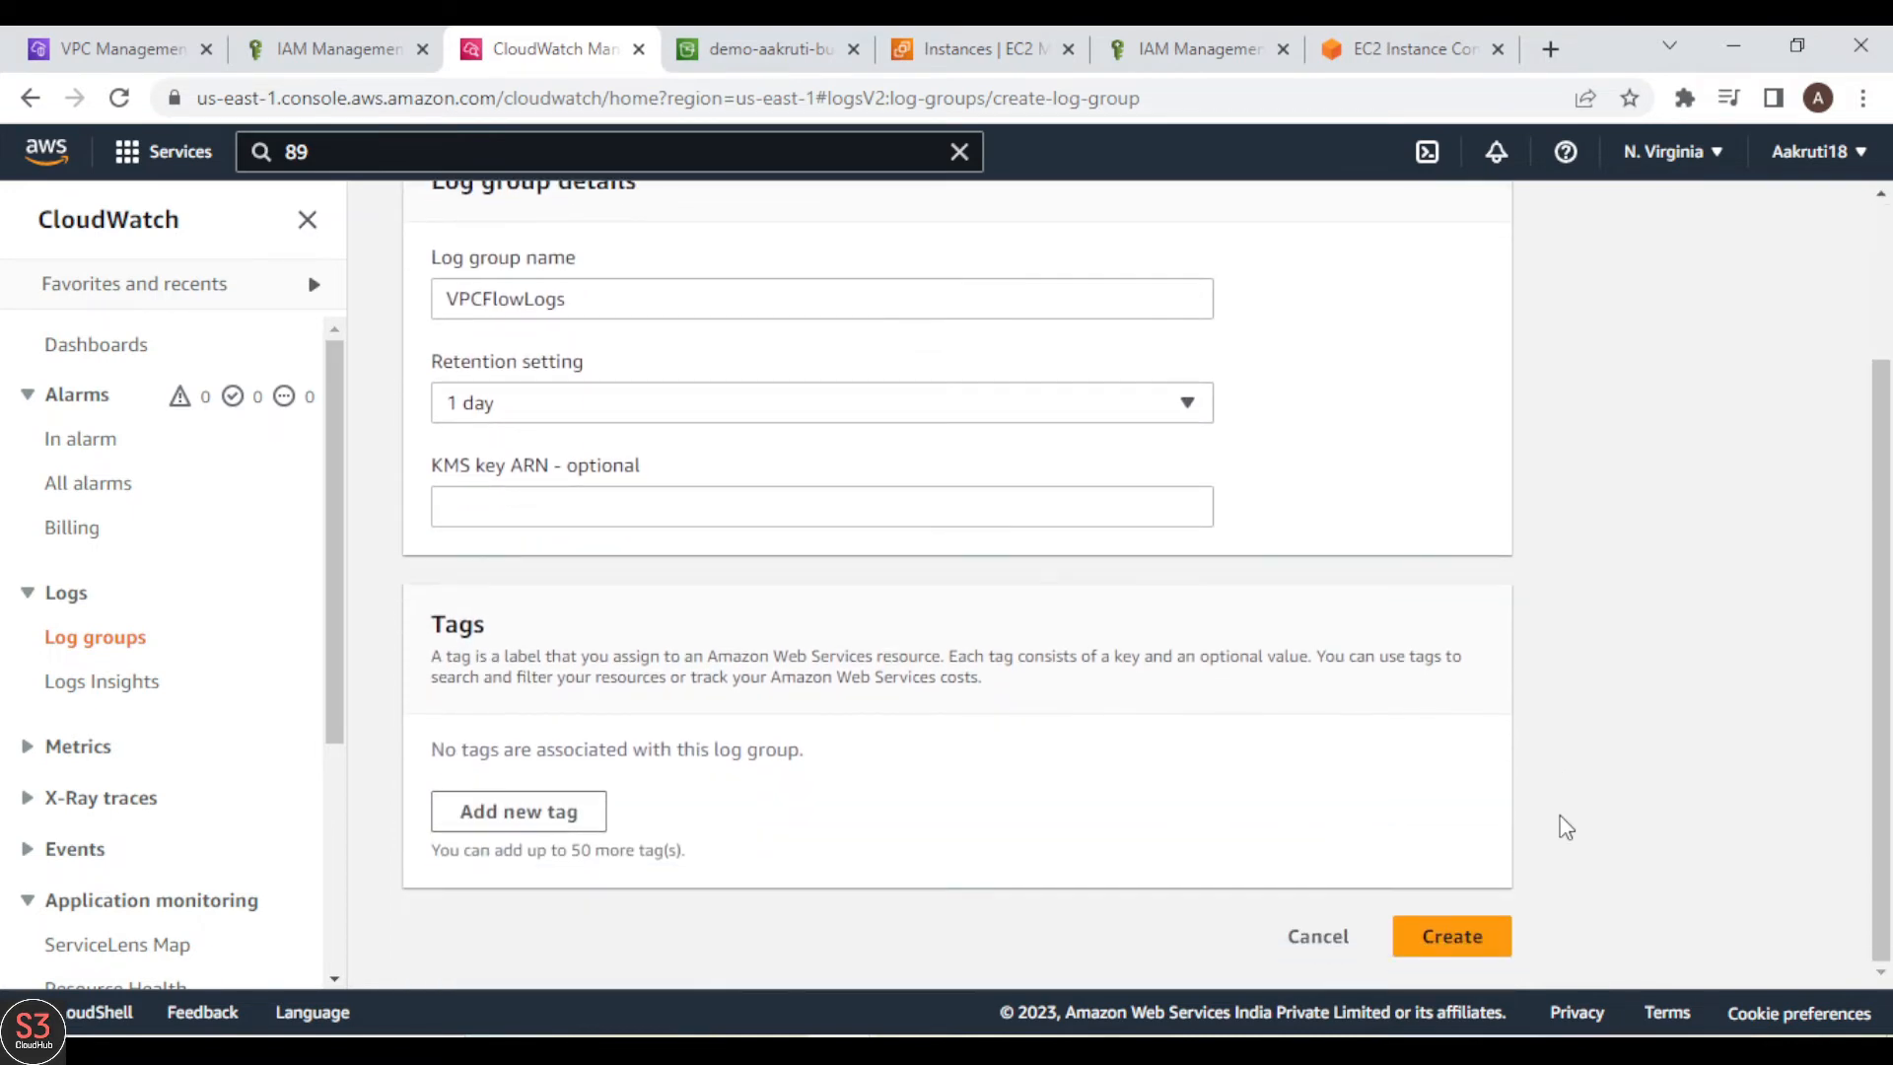
click(1440, 942)
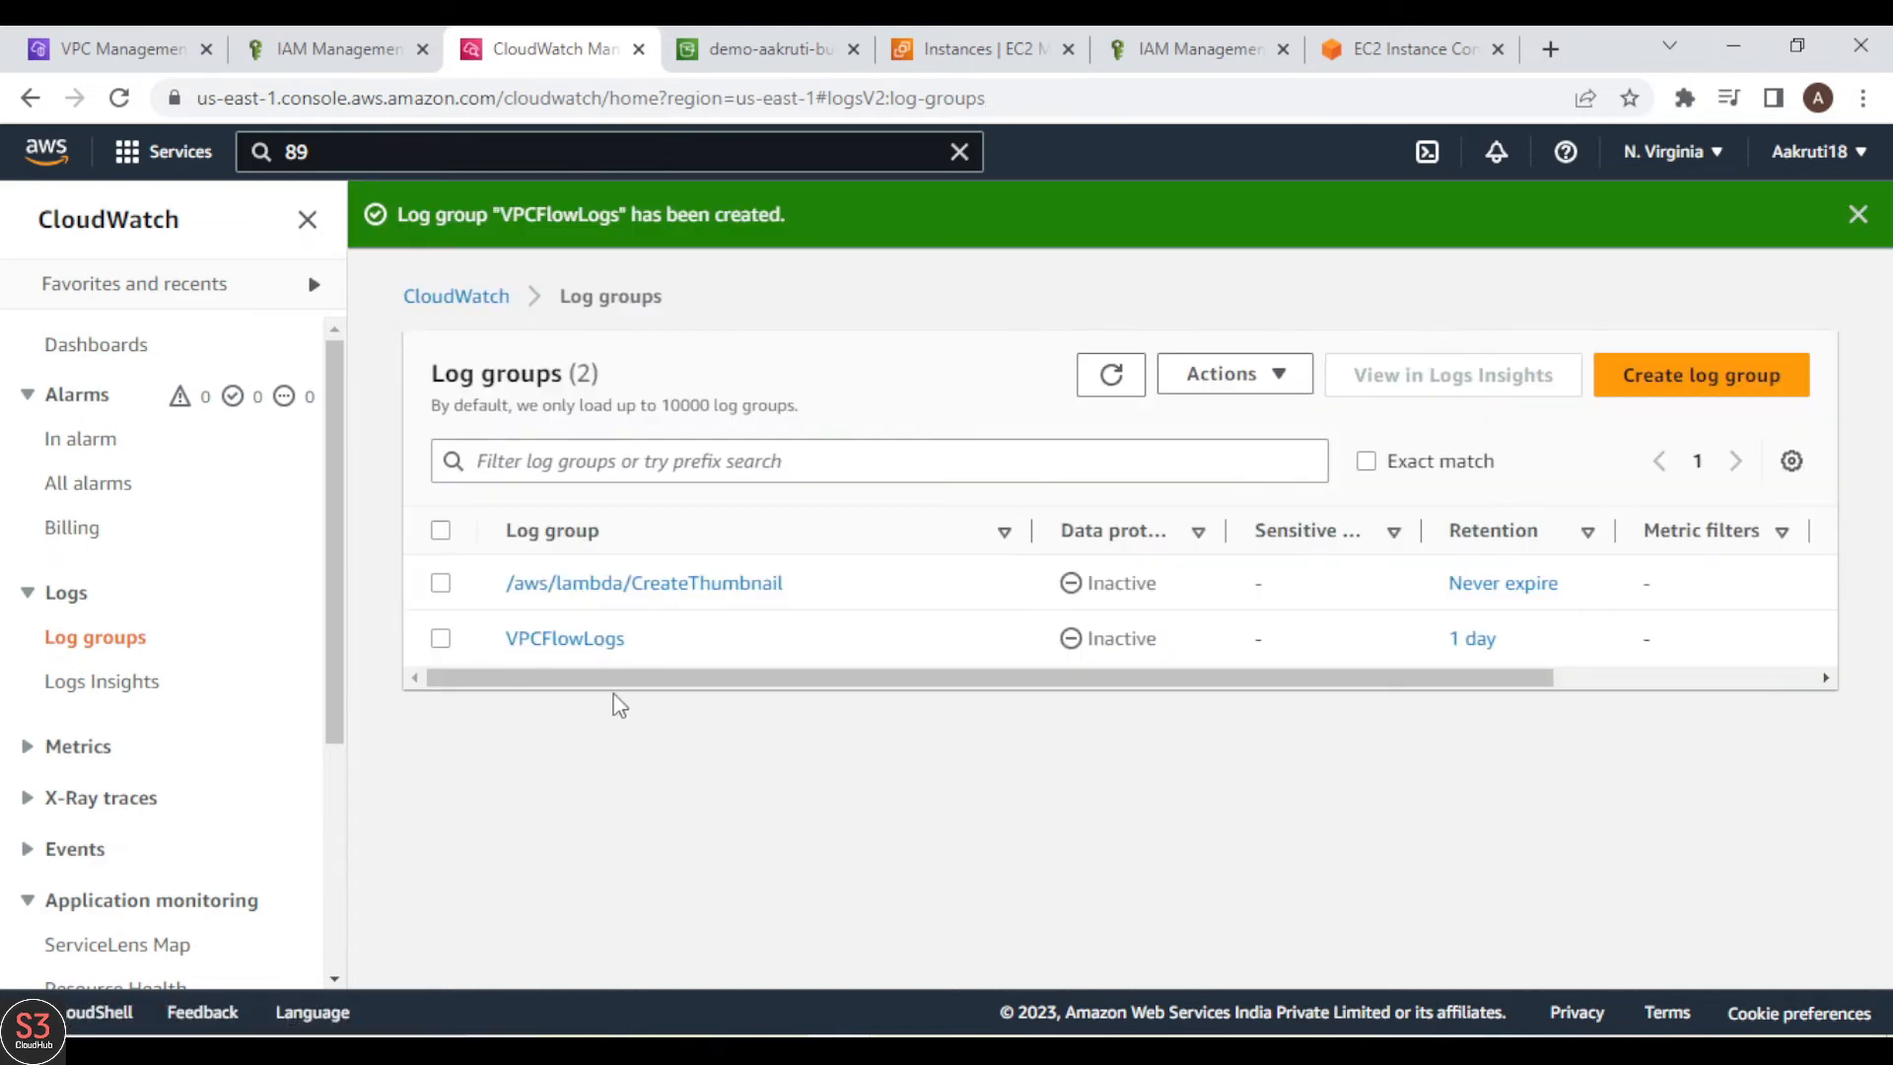
Step: Refresh the log groups list and check it for the new VPCFlowLogs group
mouse_move(752, 680)
mouse_down()
mouse_move(1013, 680)
mouse_move(749, 683)
mouse_up()
click(1114, 373)
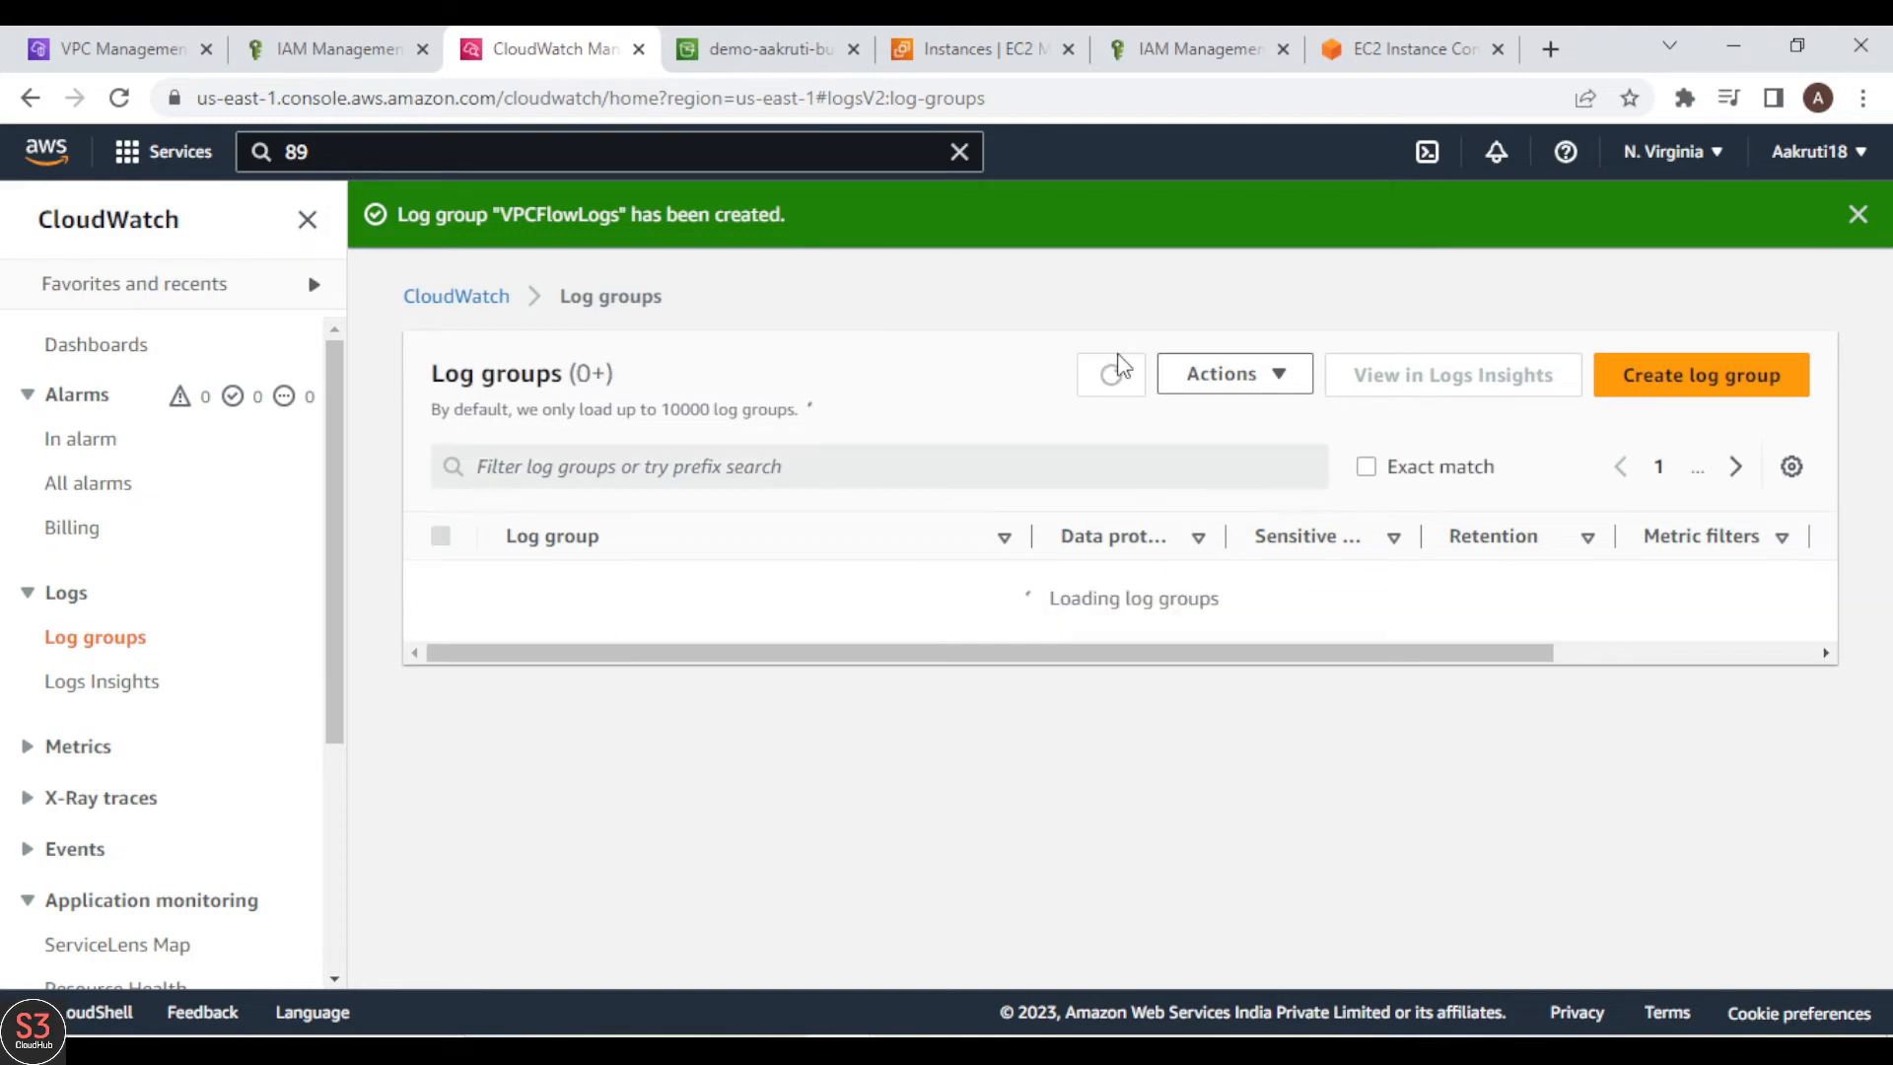
drag(1128, 680, 752, 773)
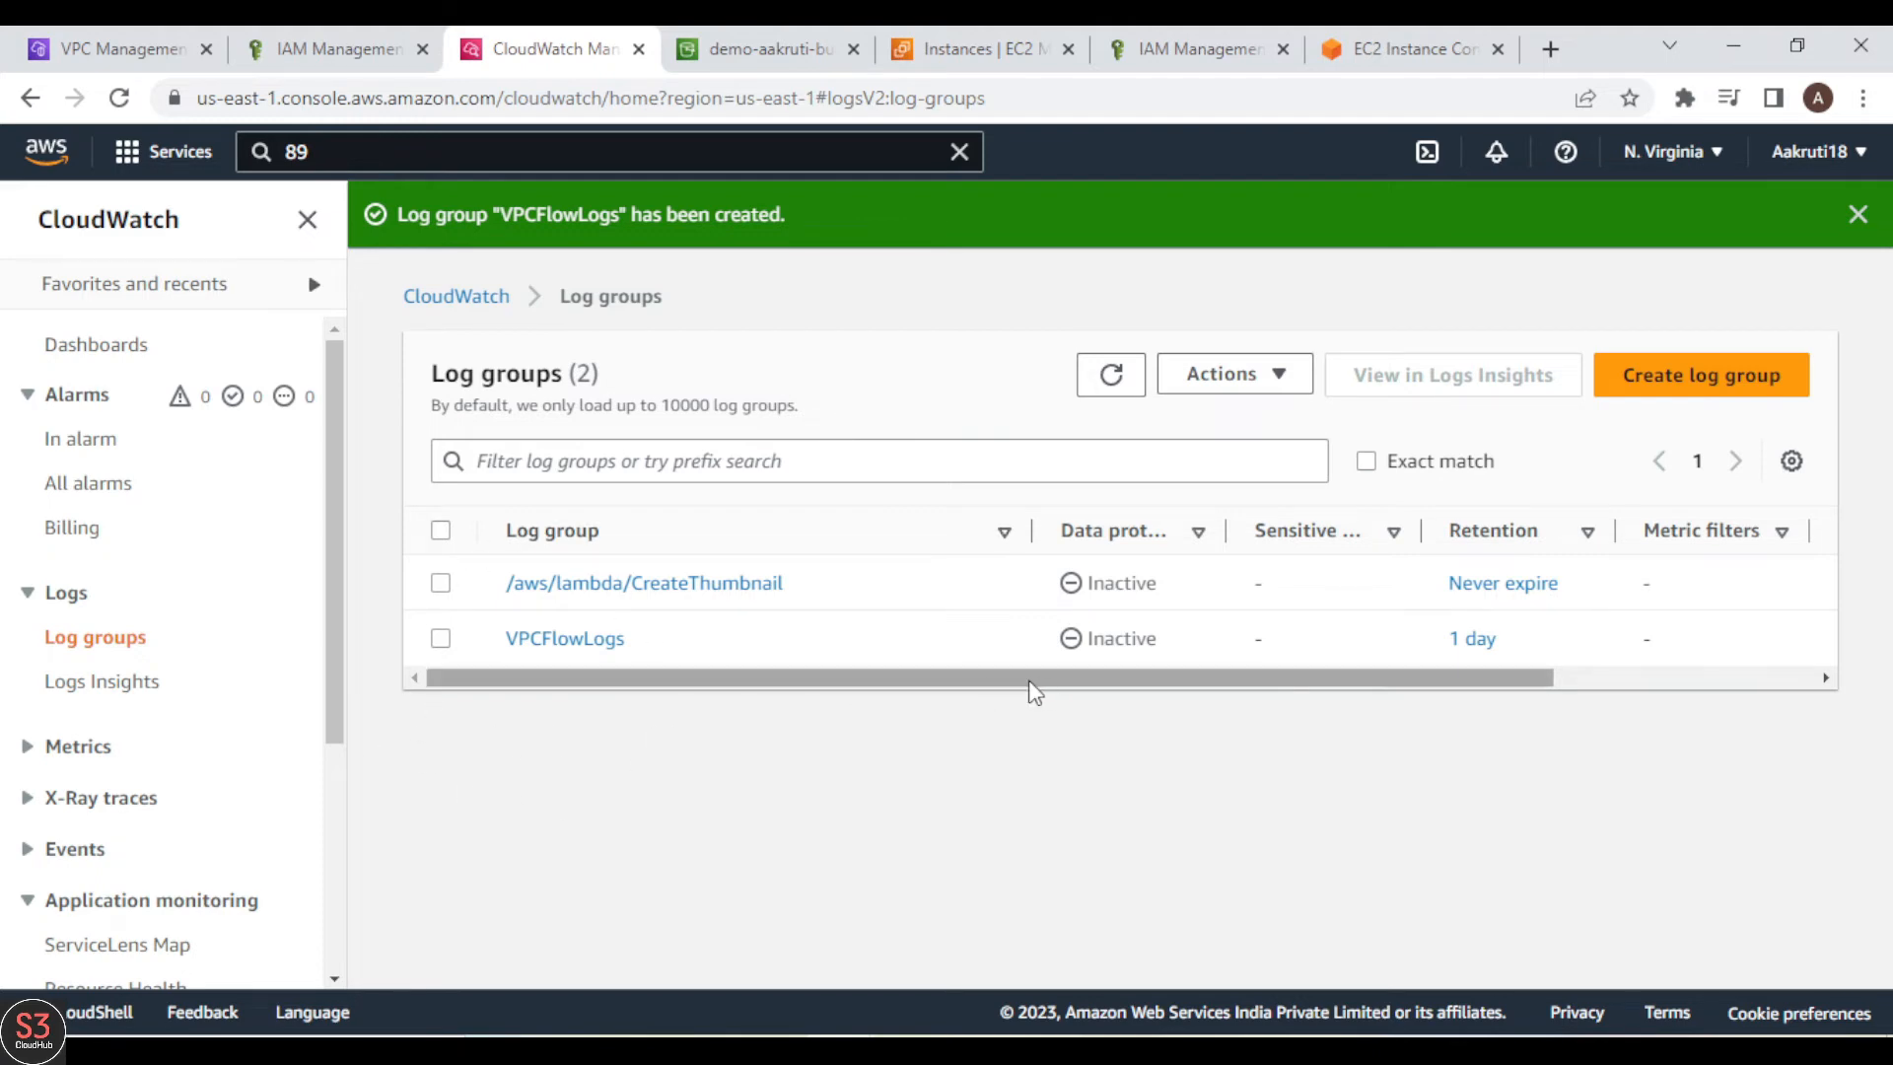
mouse_move(1045, 690)
mouse_down()
mouse_move(1252, 664)
mouse_move(1045, 681)
mouse_up()
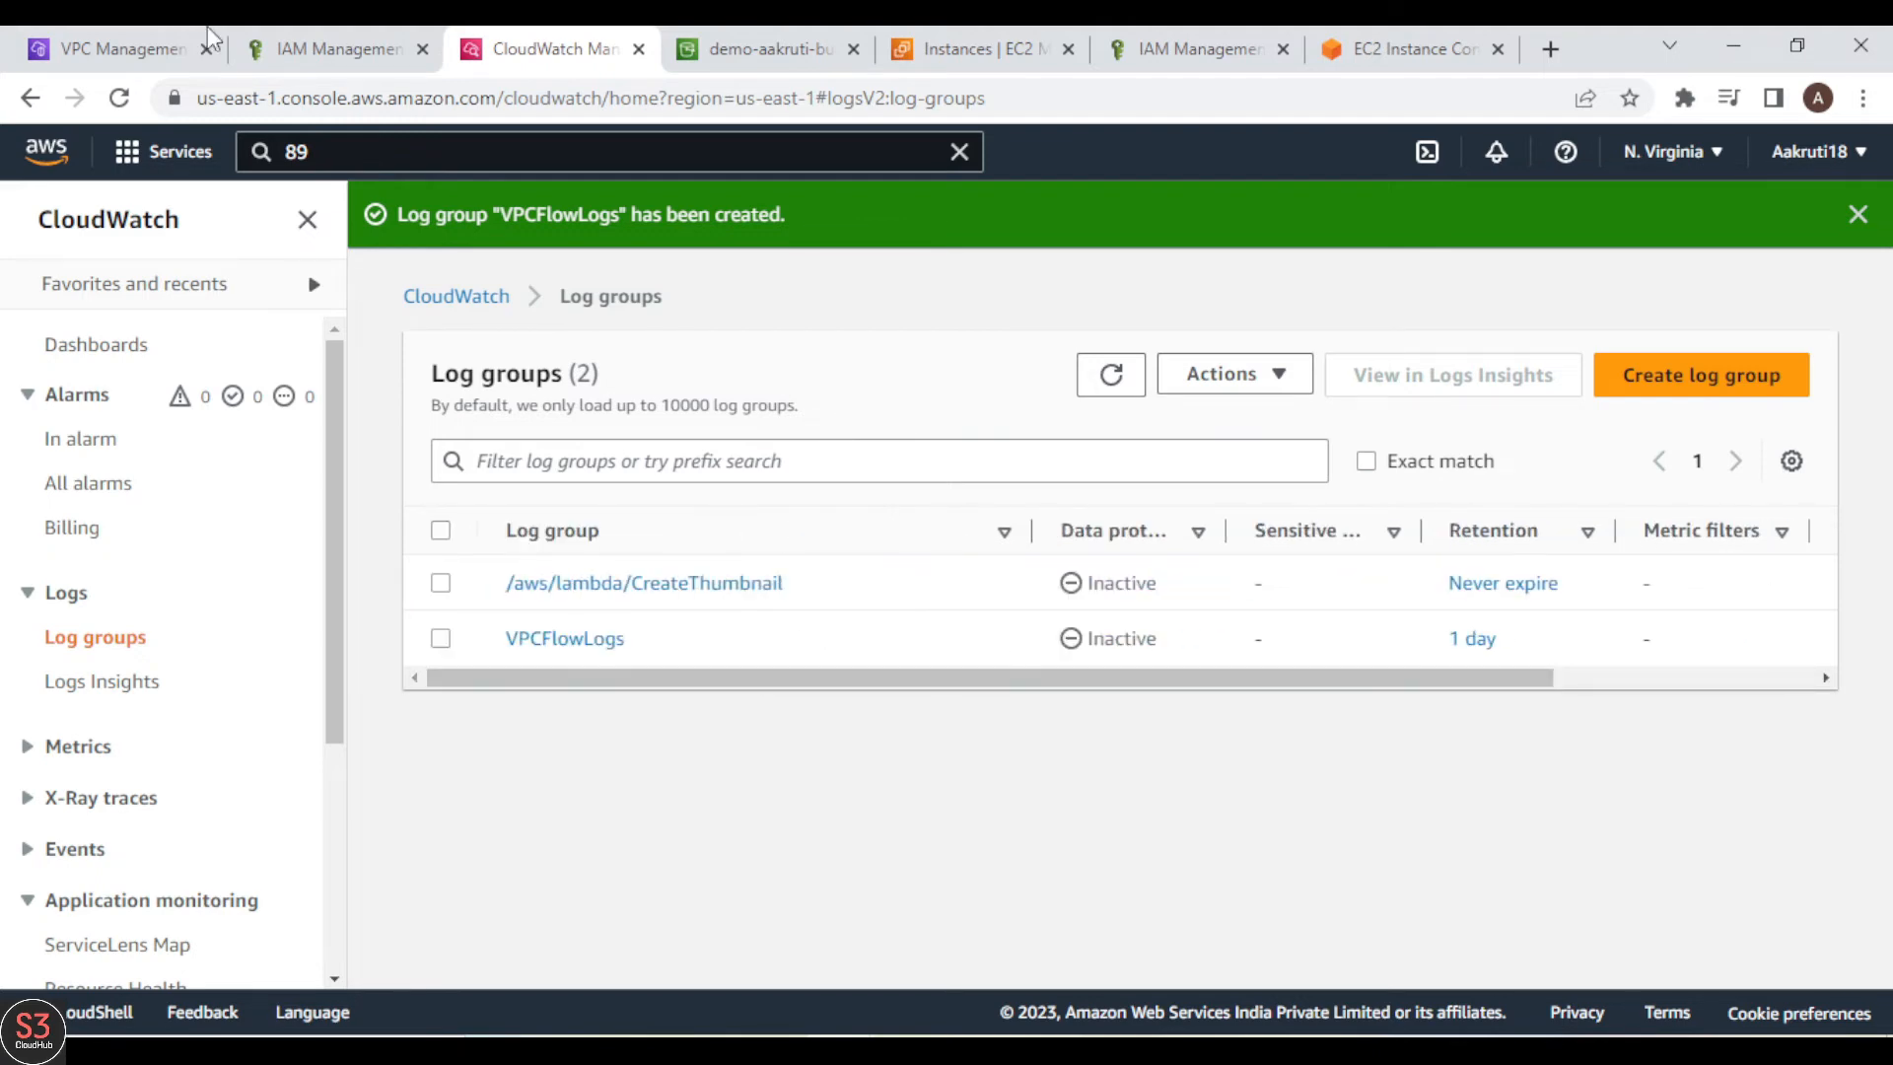
Step: Return to the flow log form, refresh the destination log groups, and choose VPCFlowLogs as the destination
click(105, 32)
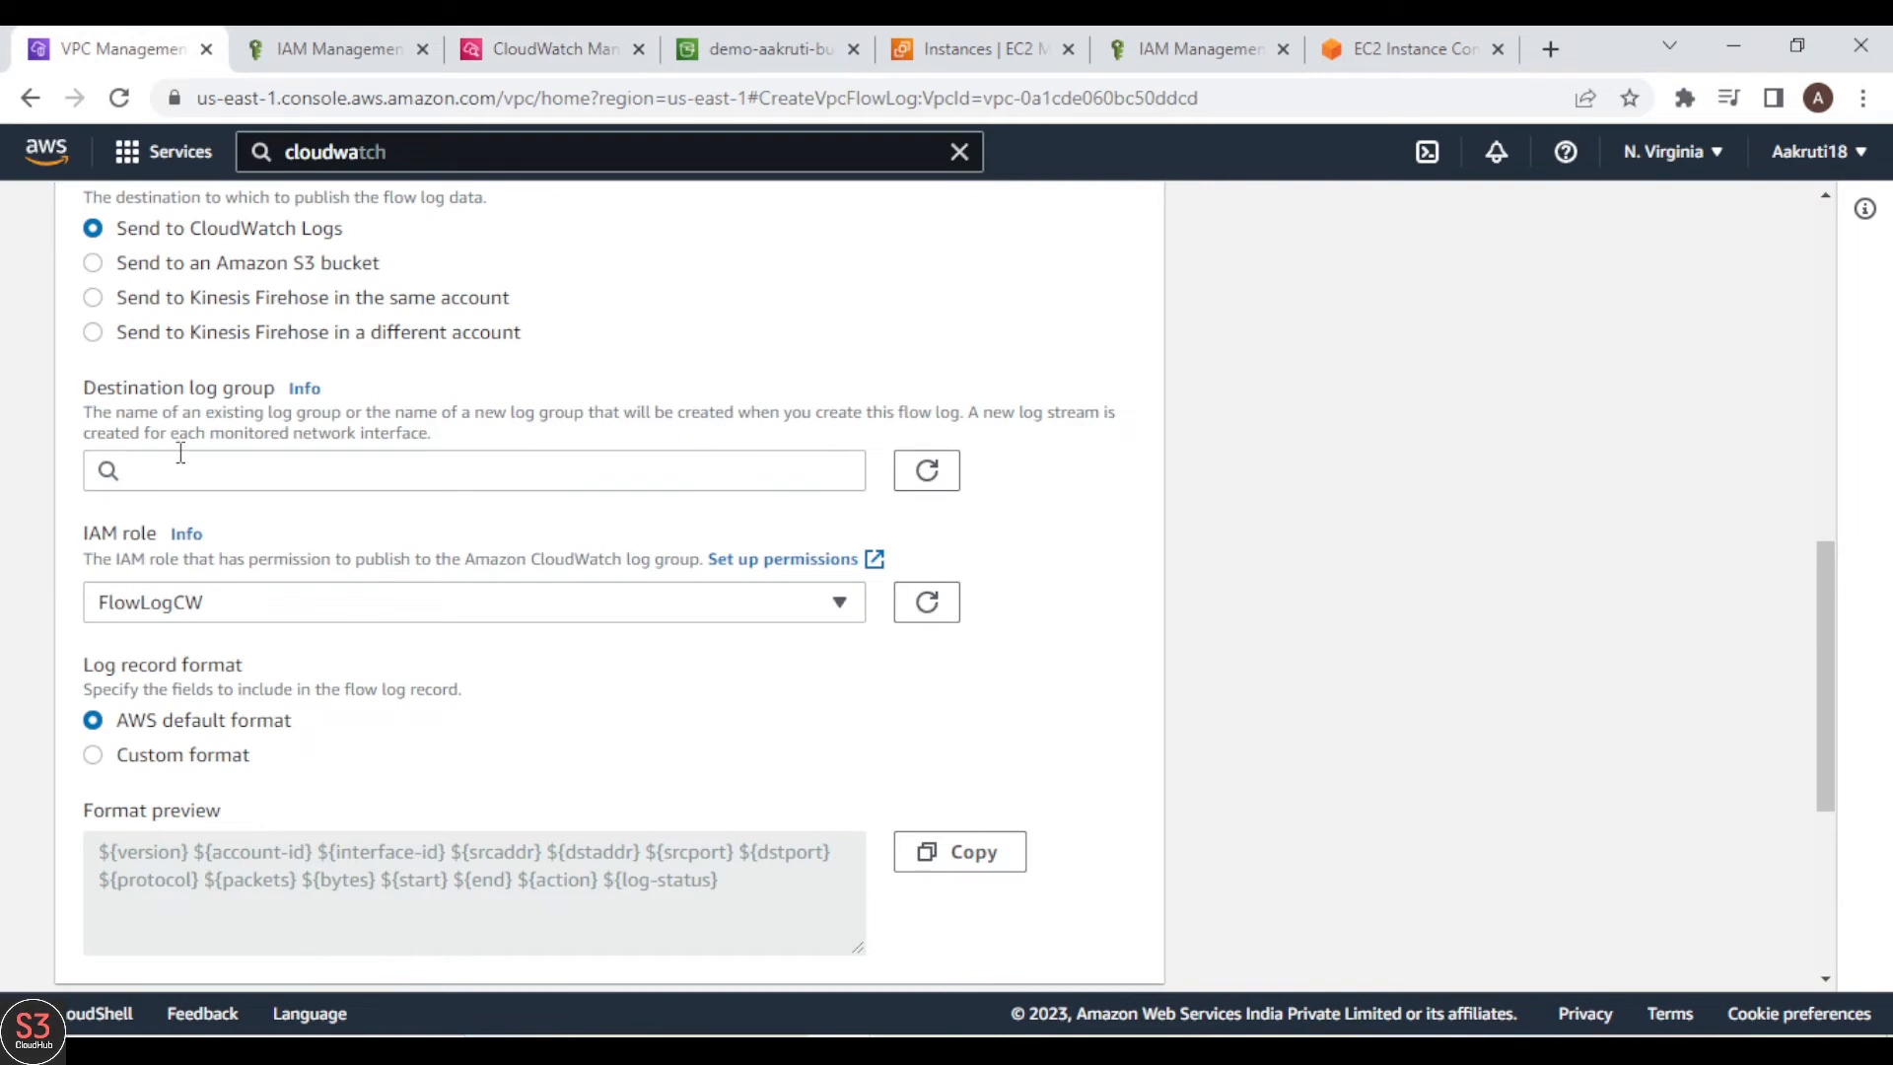
click(927, 470)
click(743, 473)
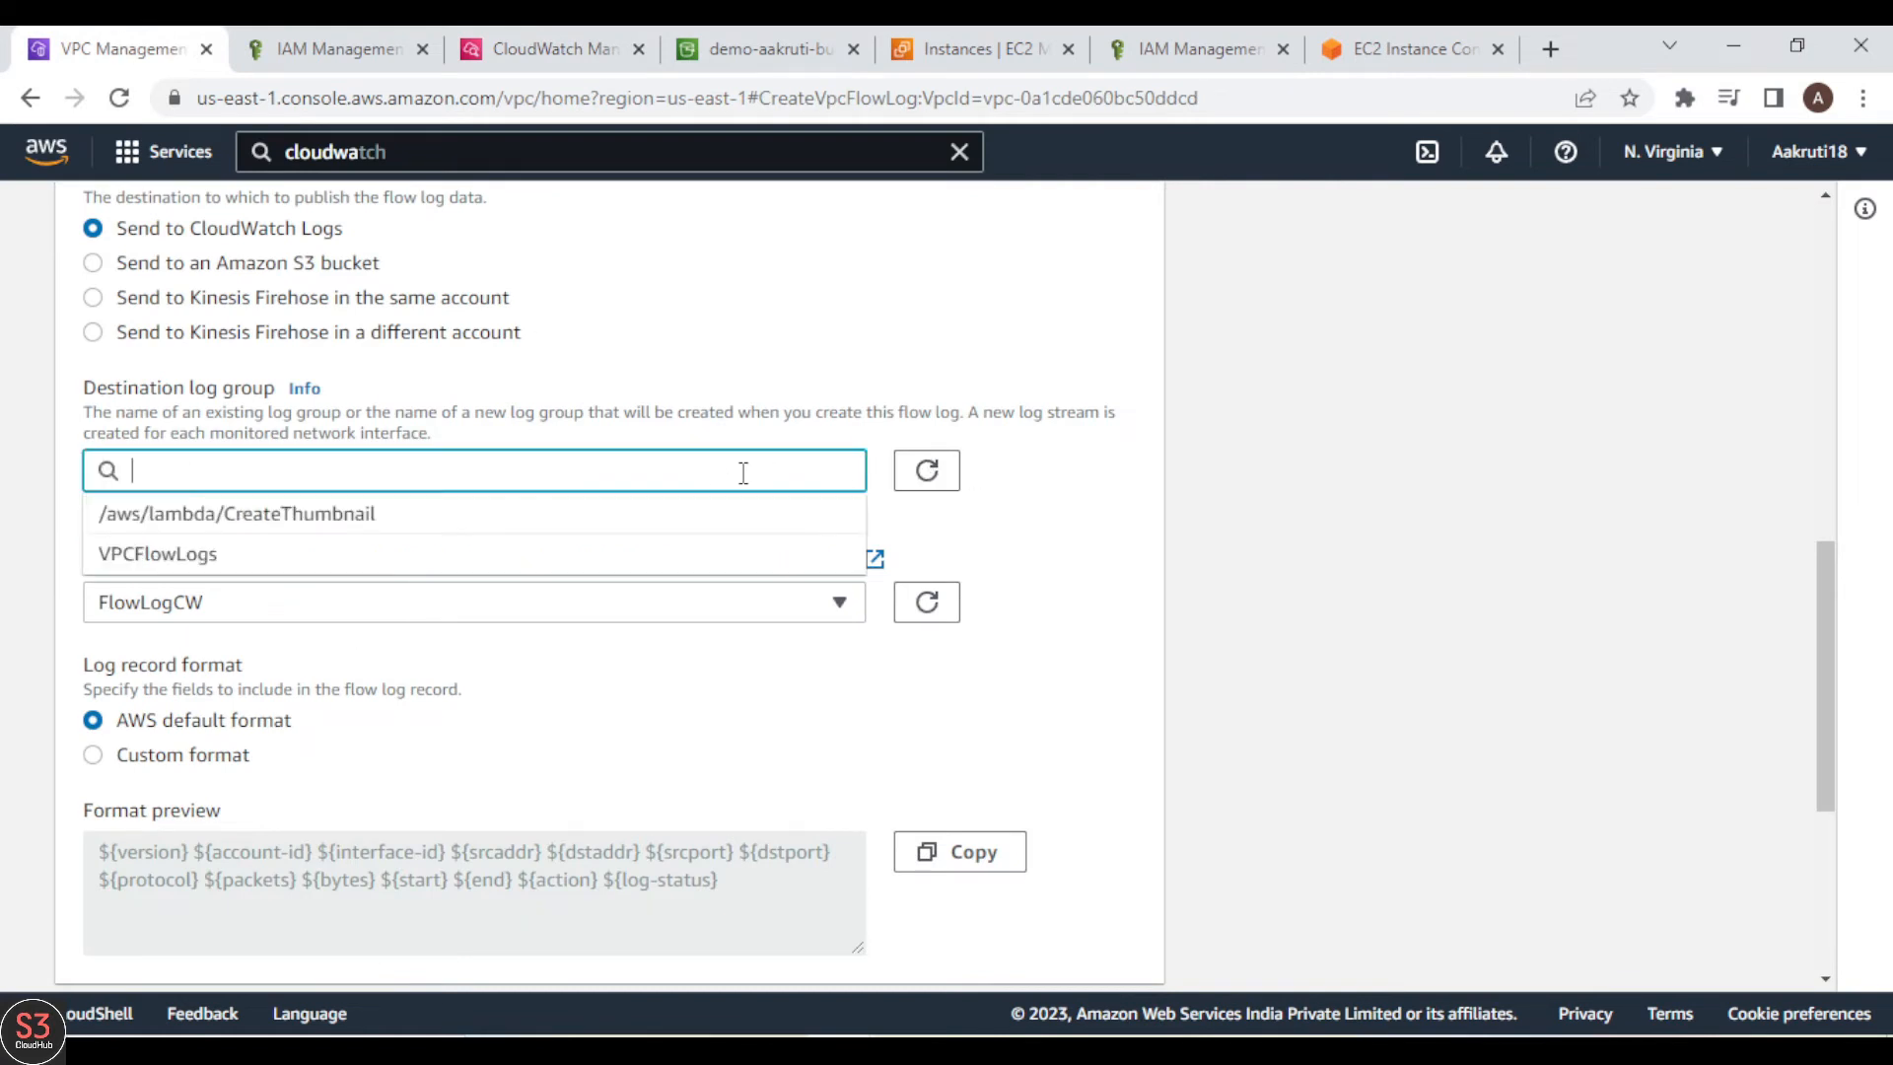
click(254, 558)
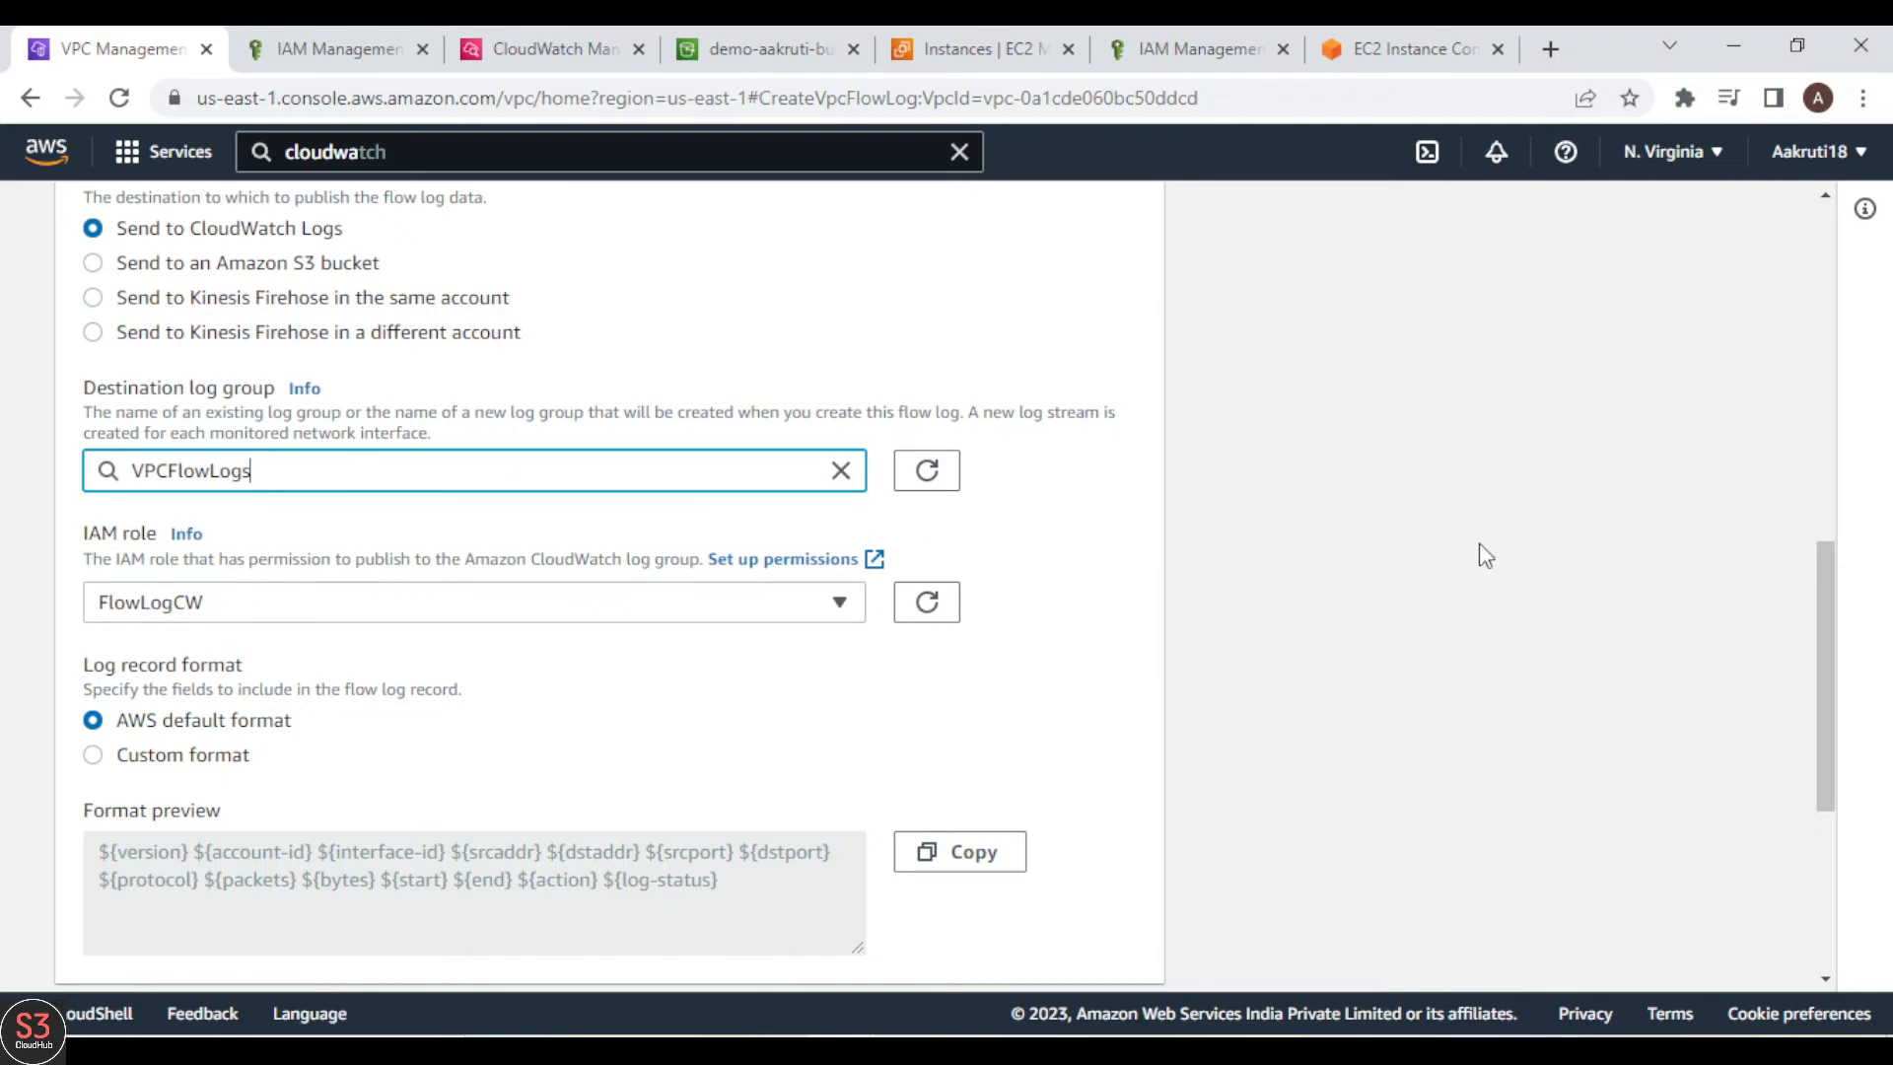
Step: Review the DemoFlowLogCW settings for DemoVPC and create the flow log
scroll(1486, 556, down, 4)
scroll(1486, 556, up, 10)
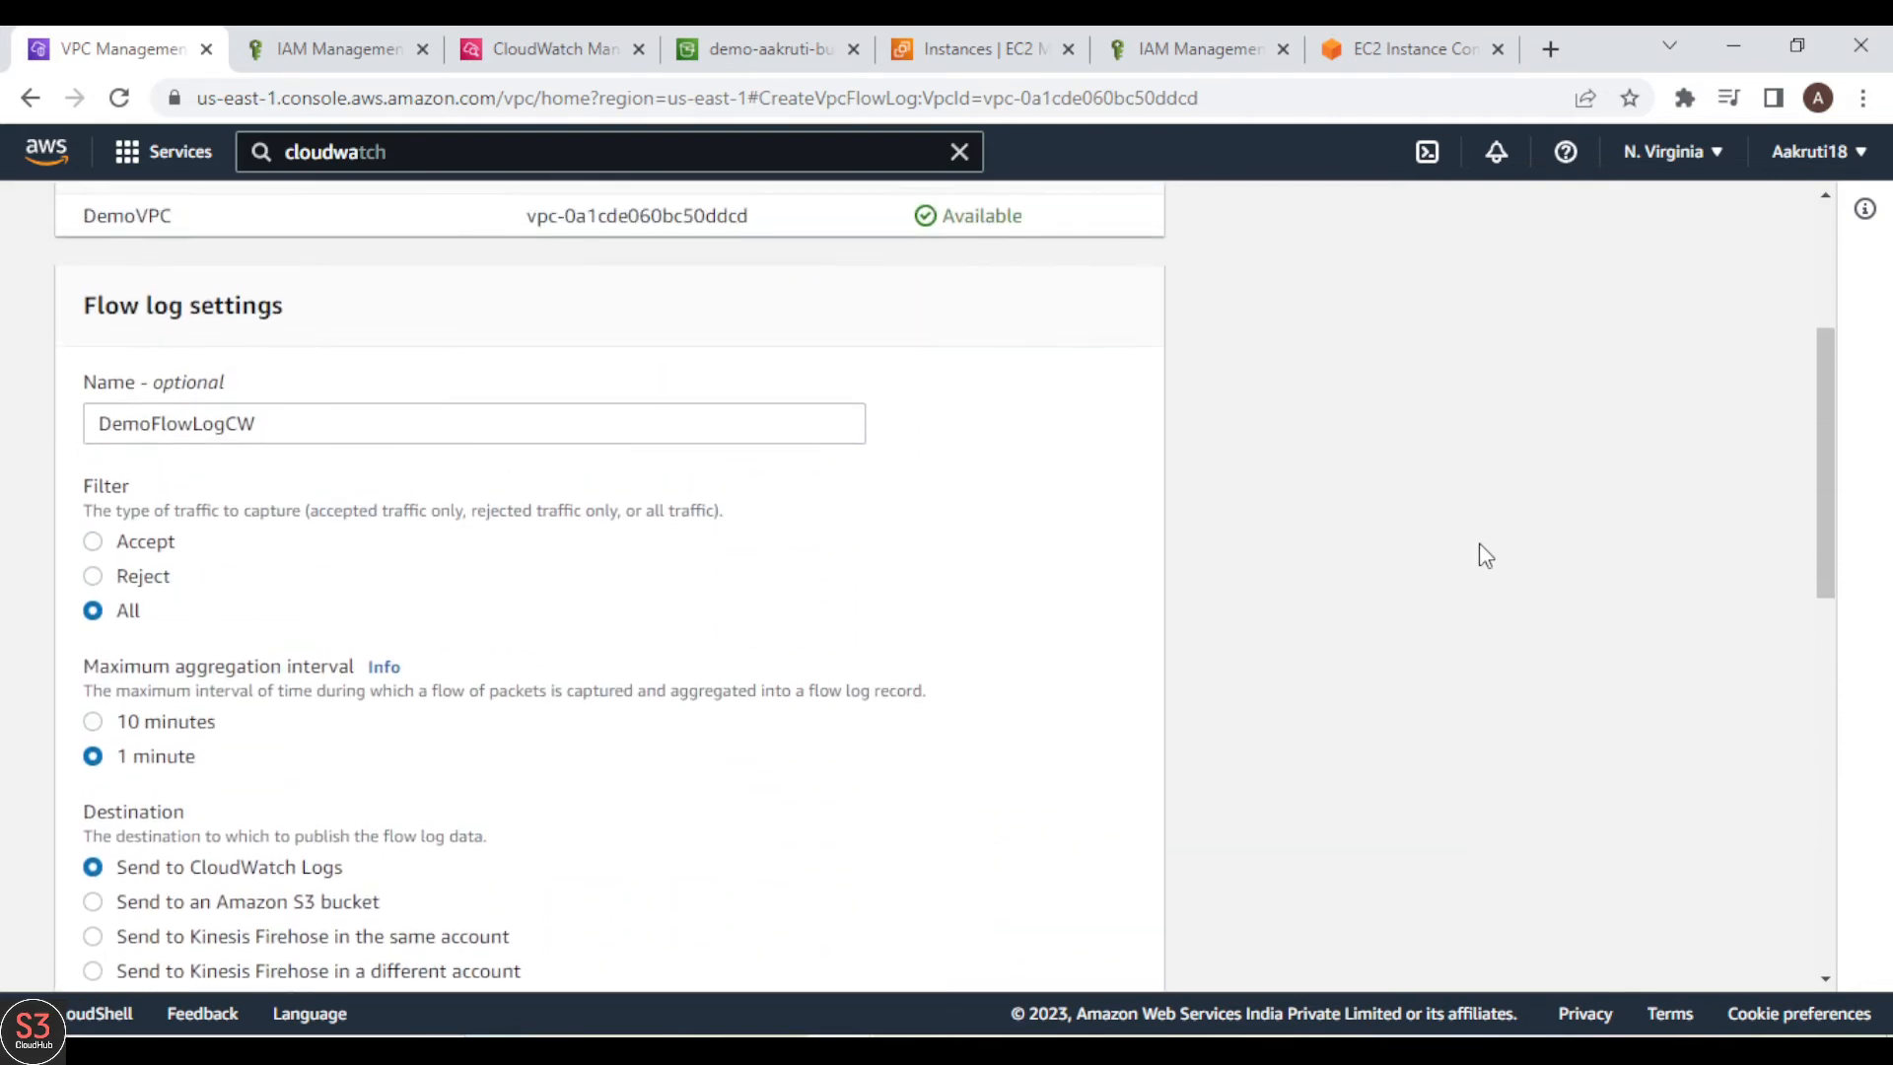
scroll(1486, 556, up, 1)
scroll(1486, 556, down, 4)
scroll(1486, 556, down, 2)
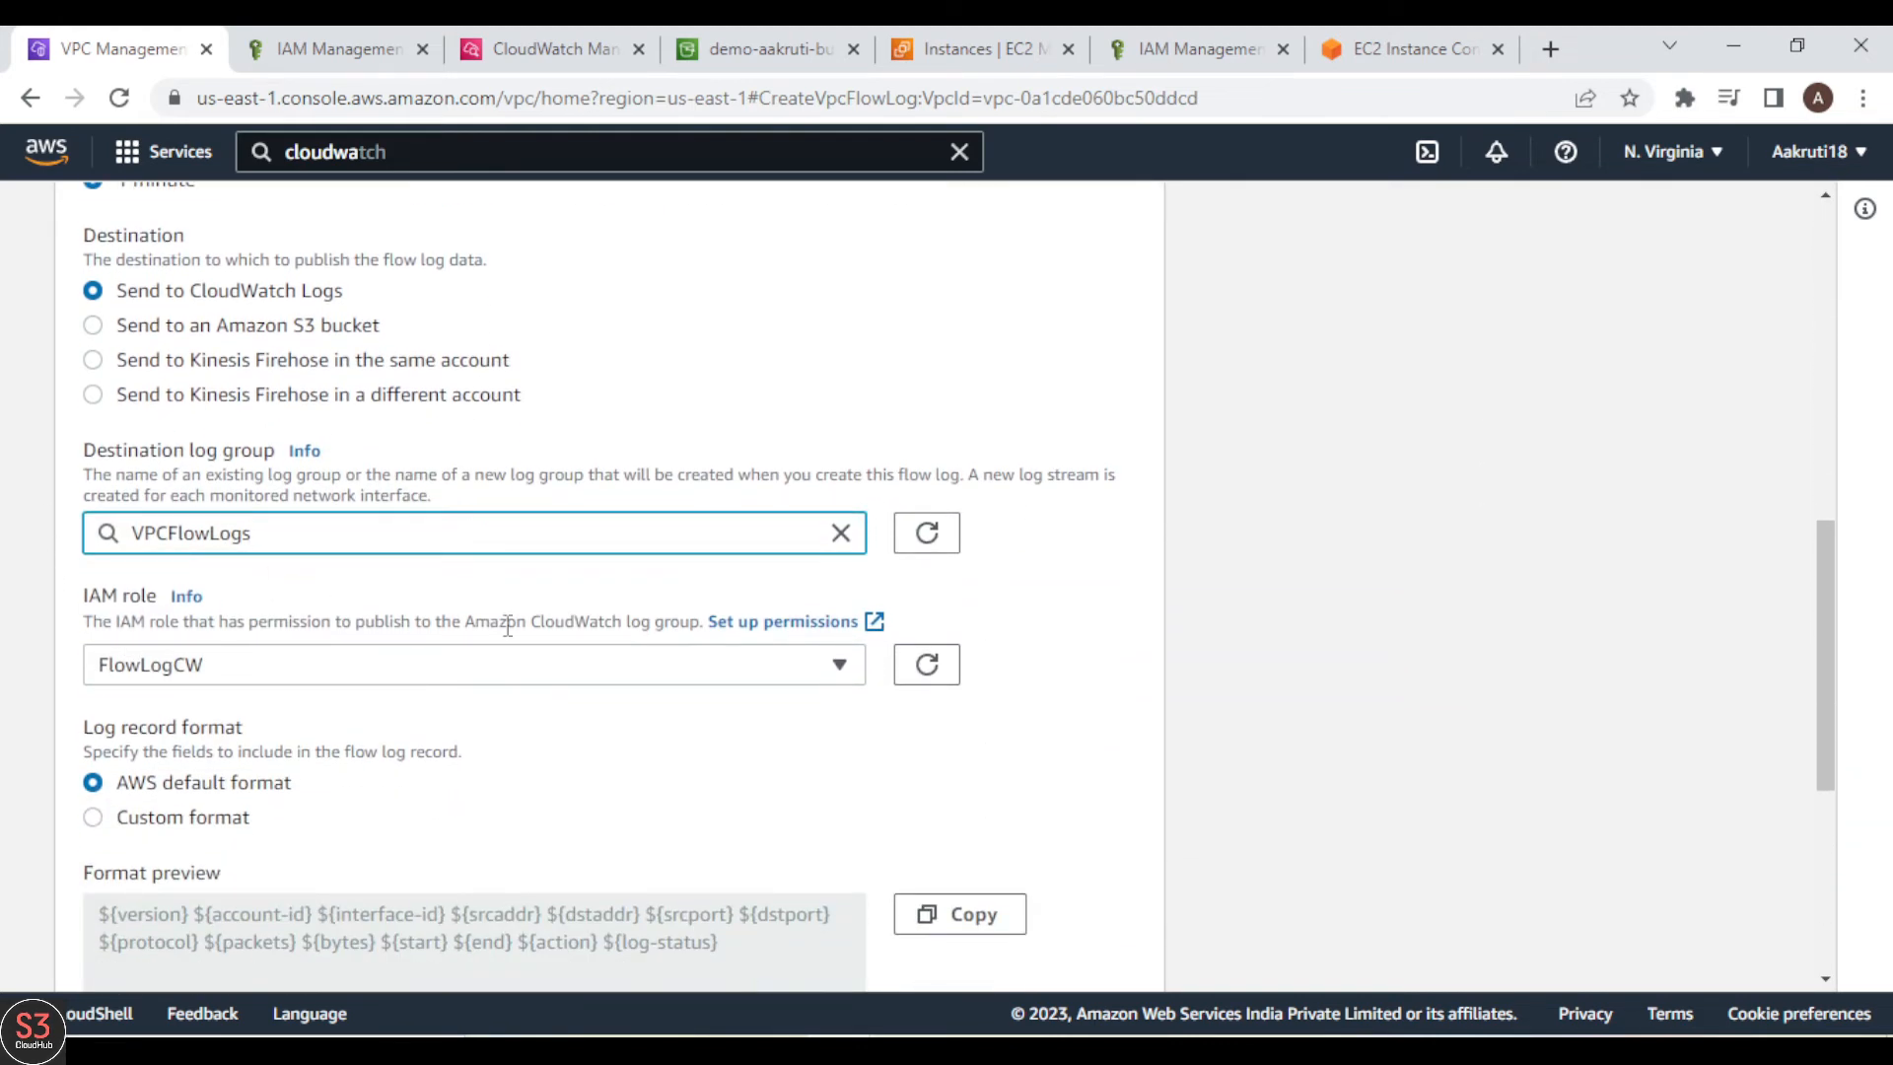
scroll(1558, 831, down, 5)
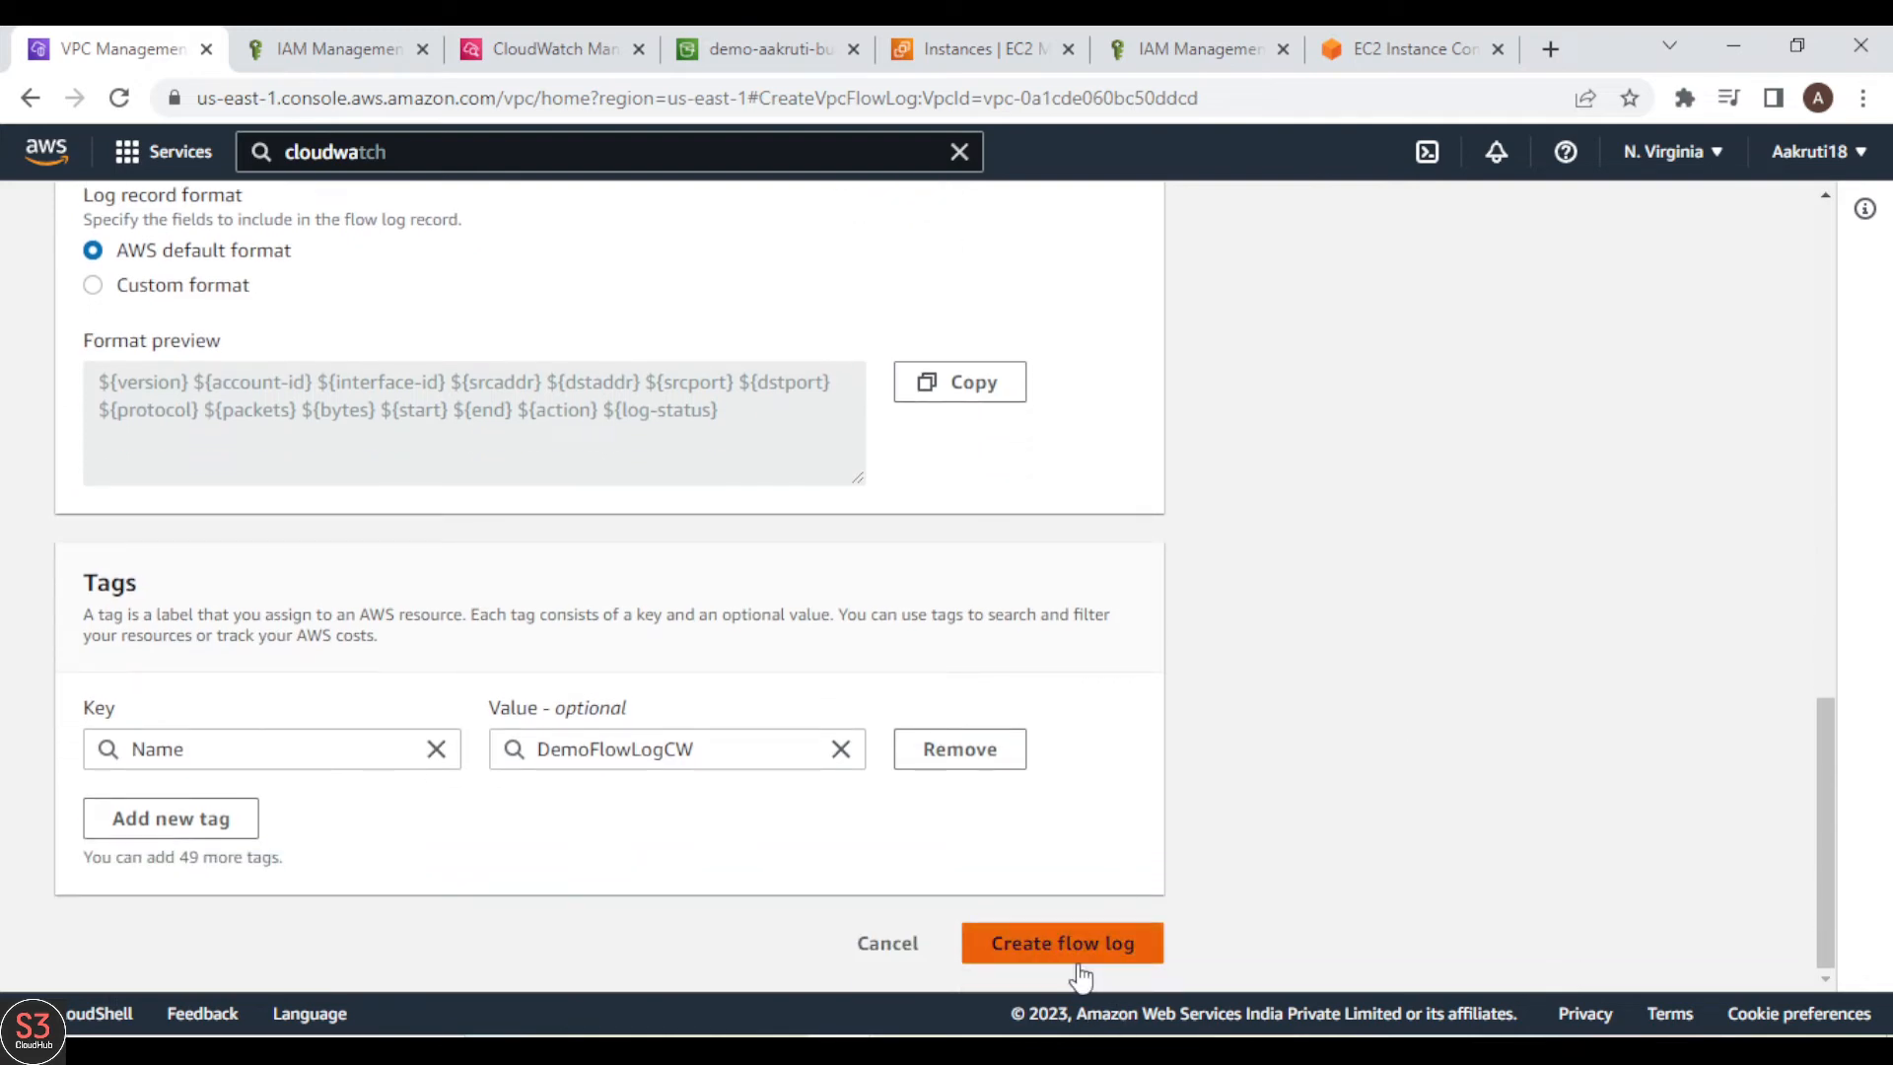
click(1075, 969)
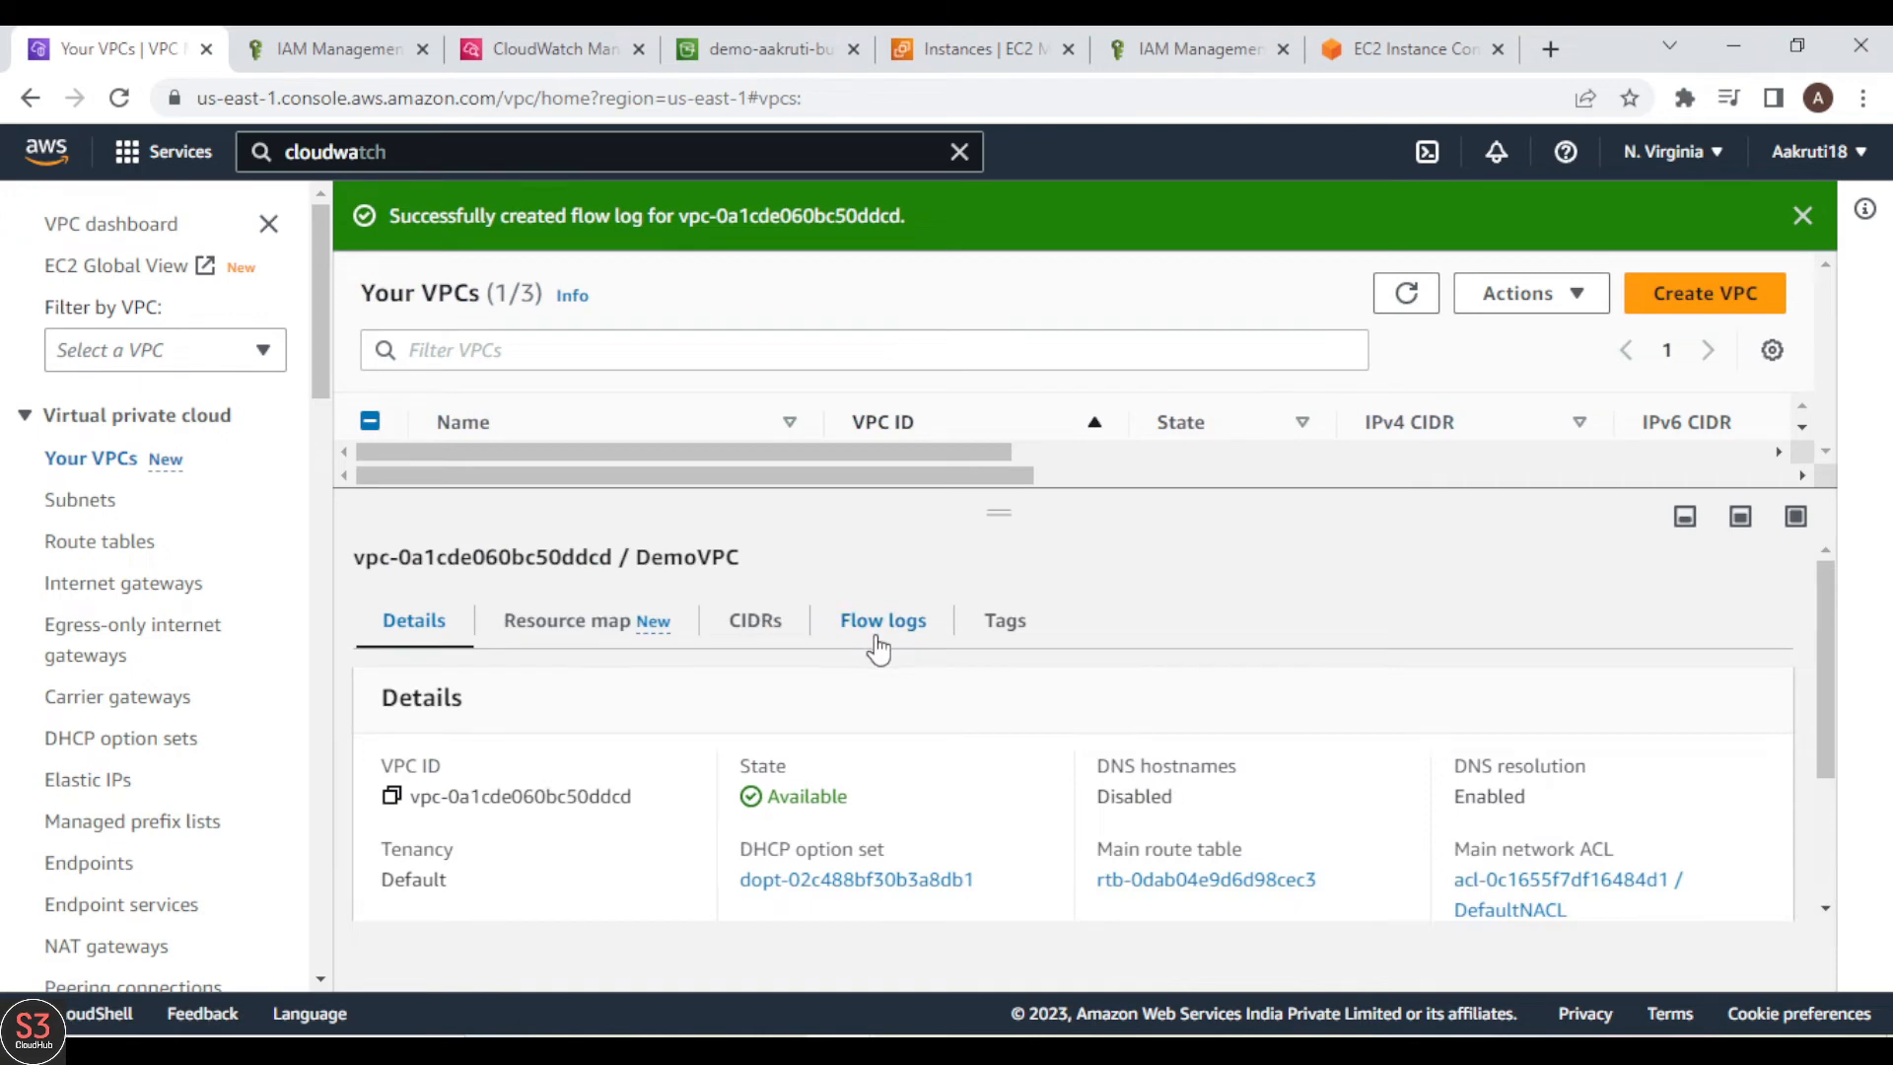
Step: Show DemoVPC's flow logs and check the entries for the S3 and CloudWatch destinations
click(878, 631)
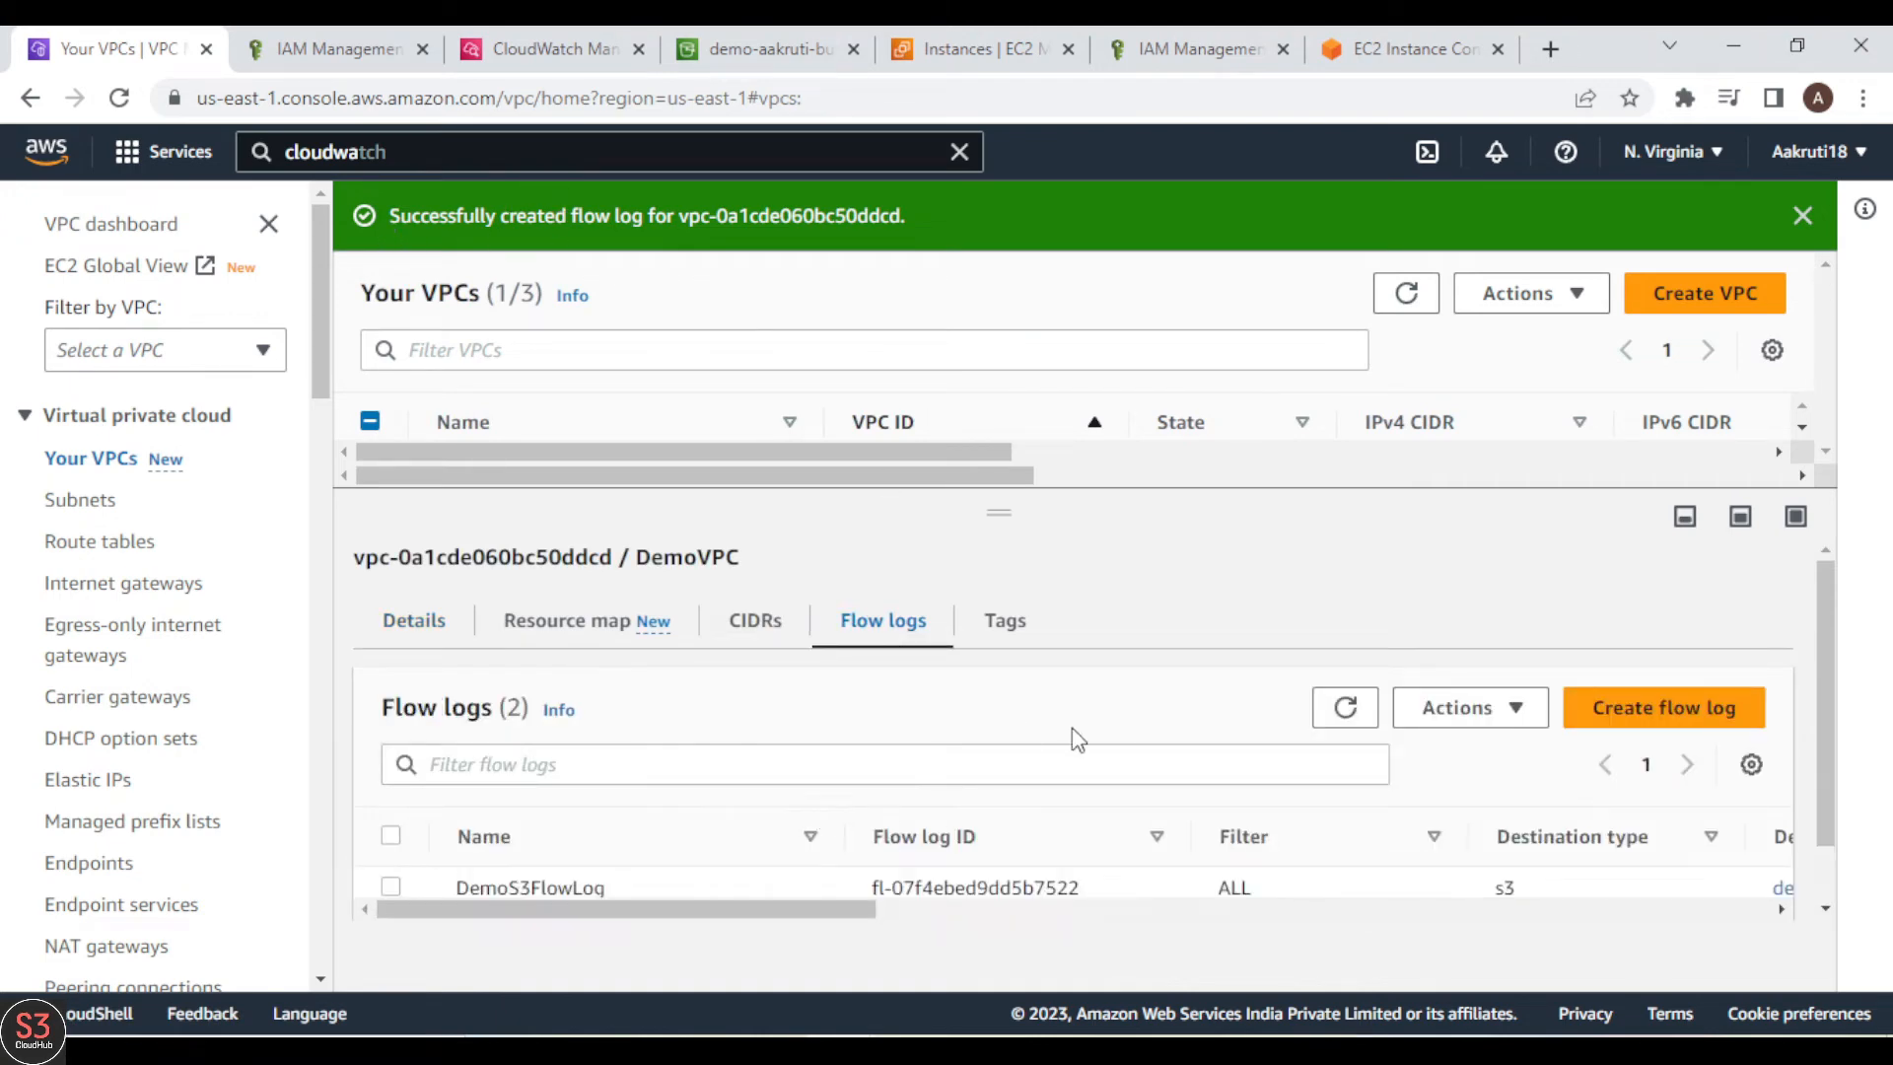
scroll(1831, 779, down, 1)
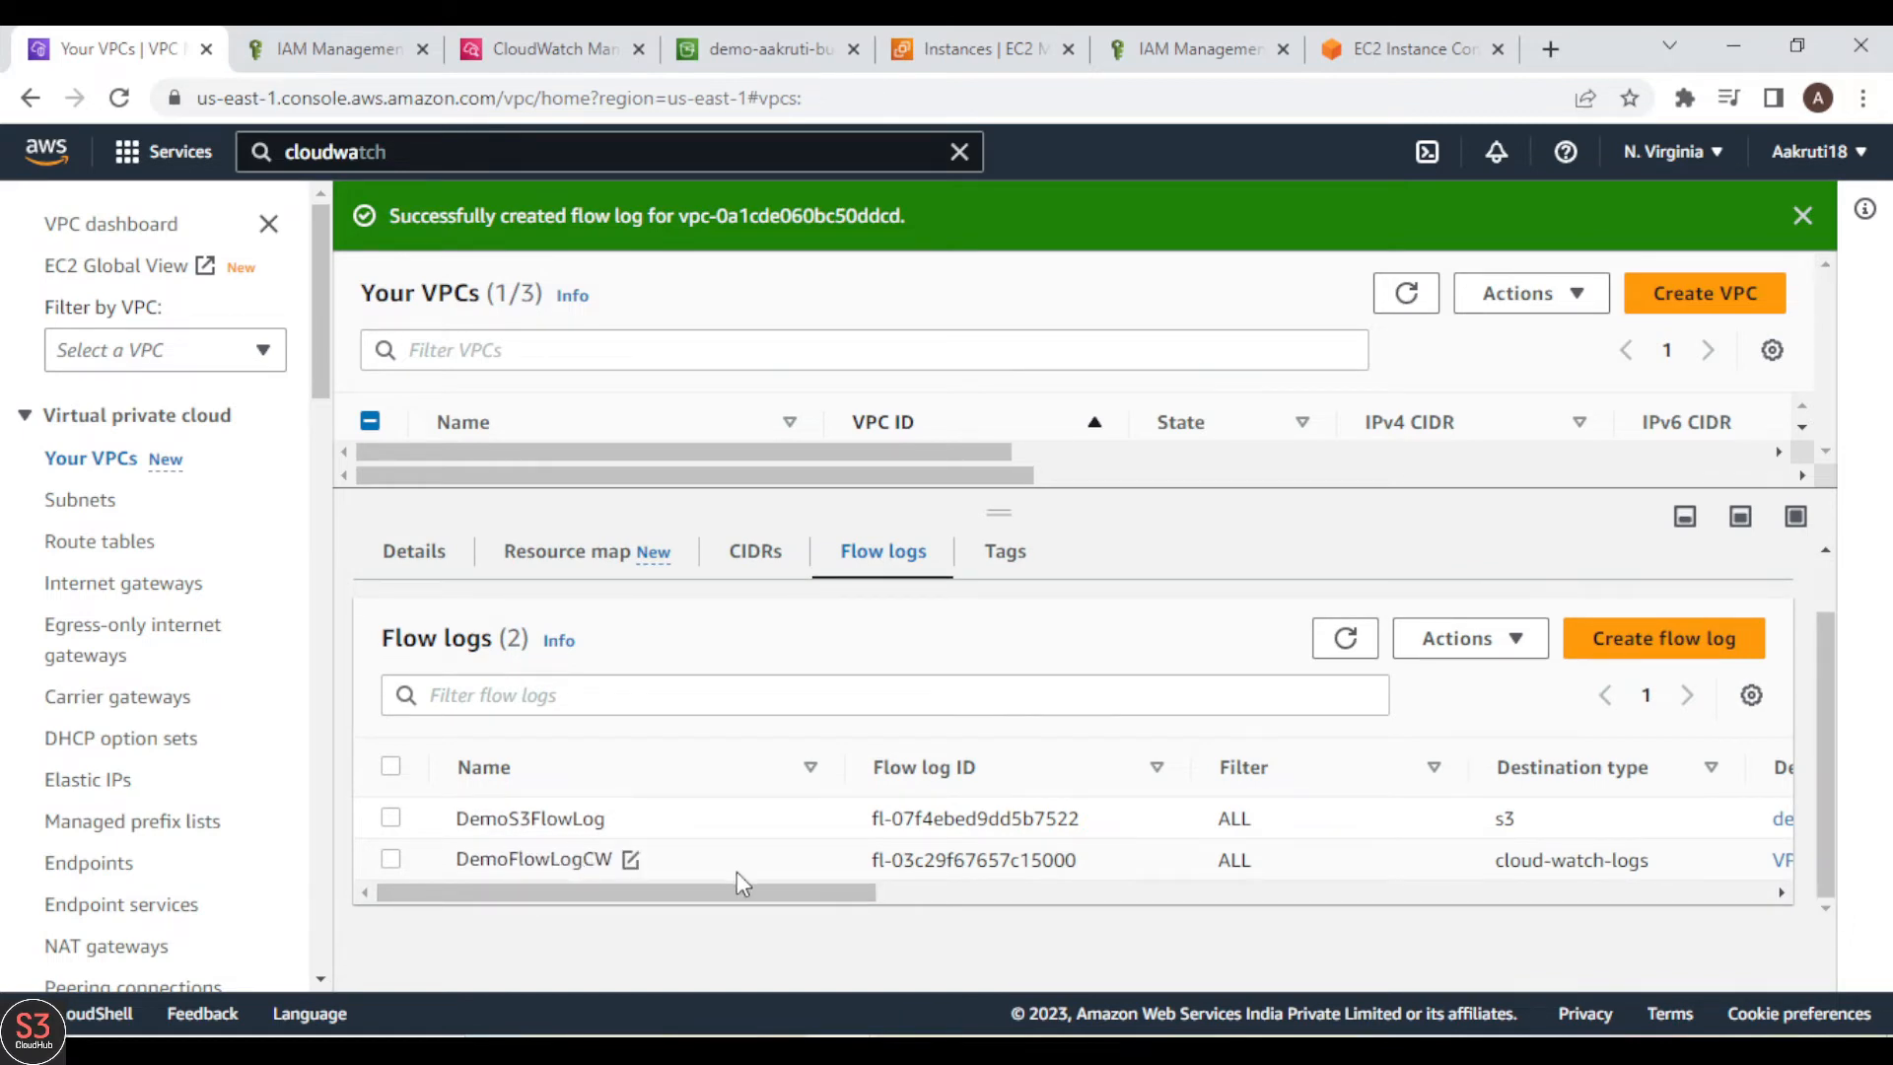
drag(751, 893, 641, 840)
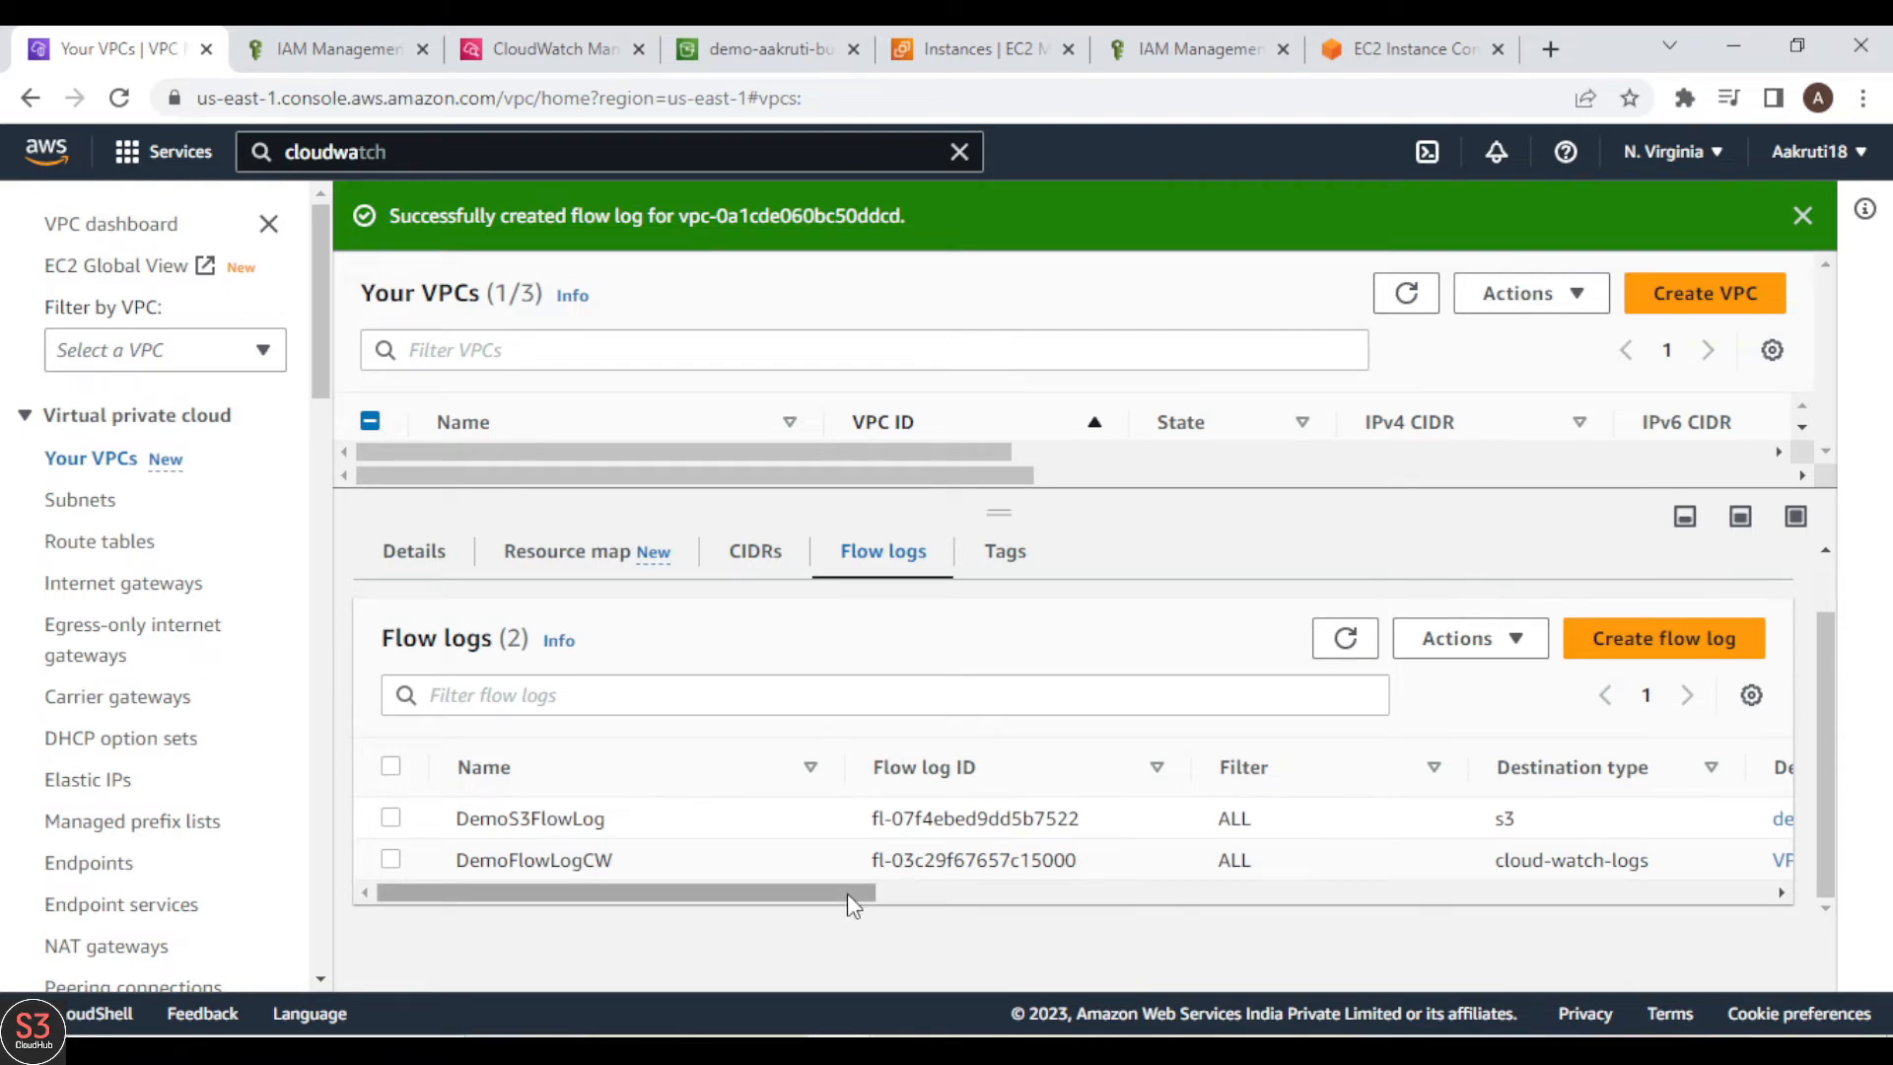
Step: Switch to the S3 destination bucket, show its objects, and refresh the list
click(718, 30)
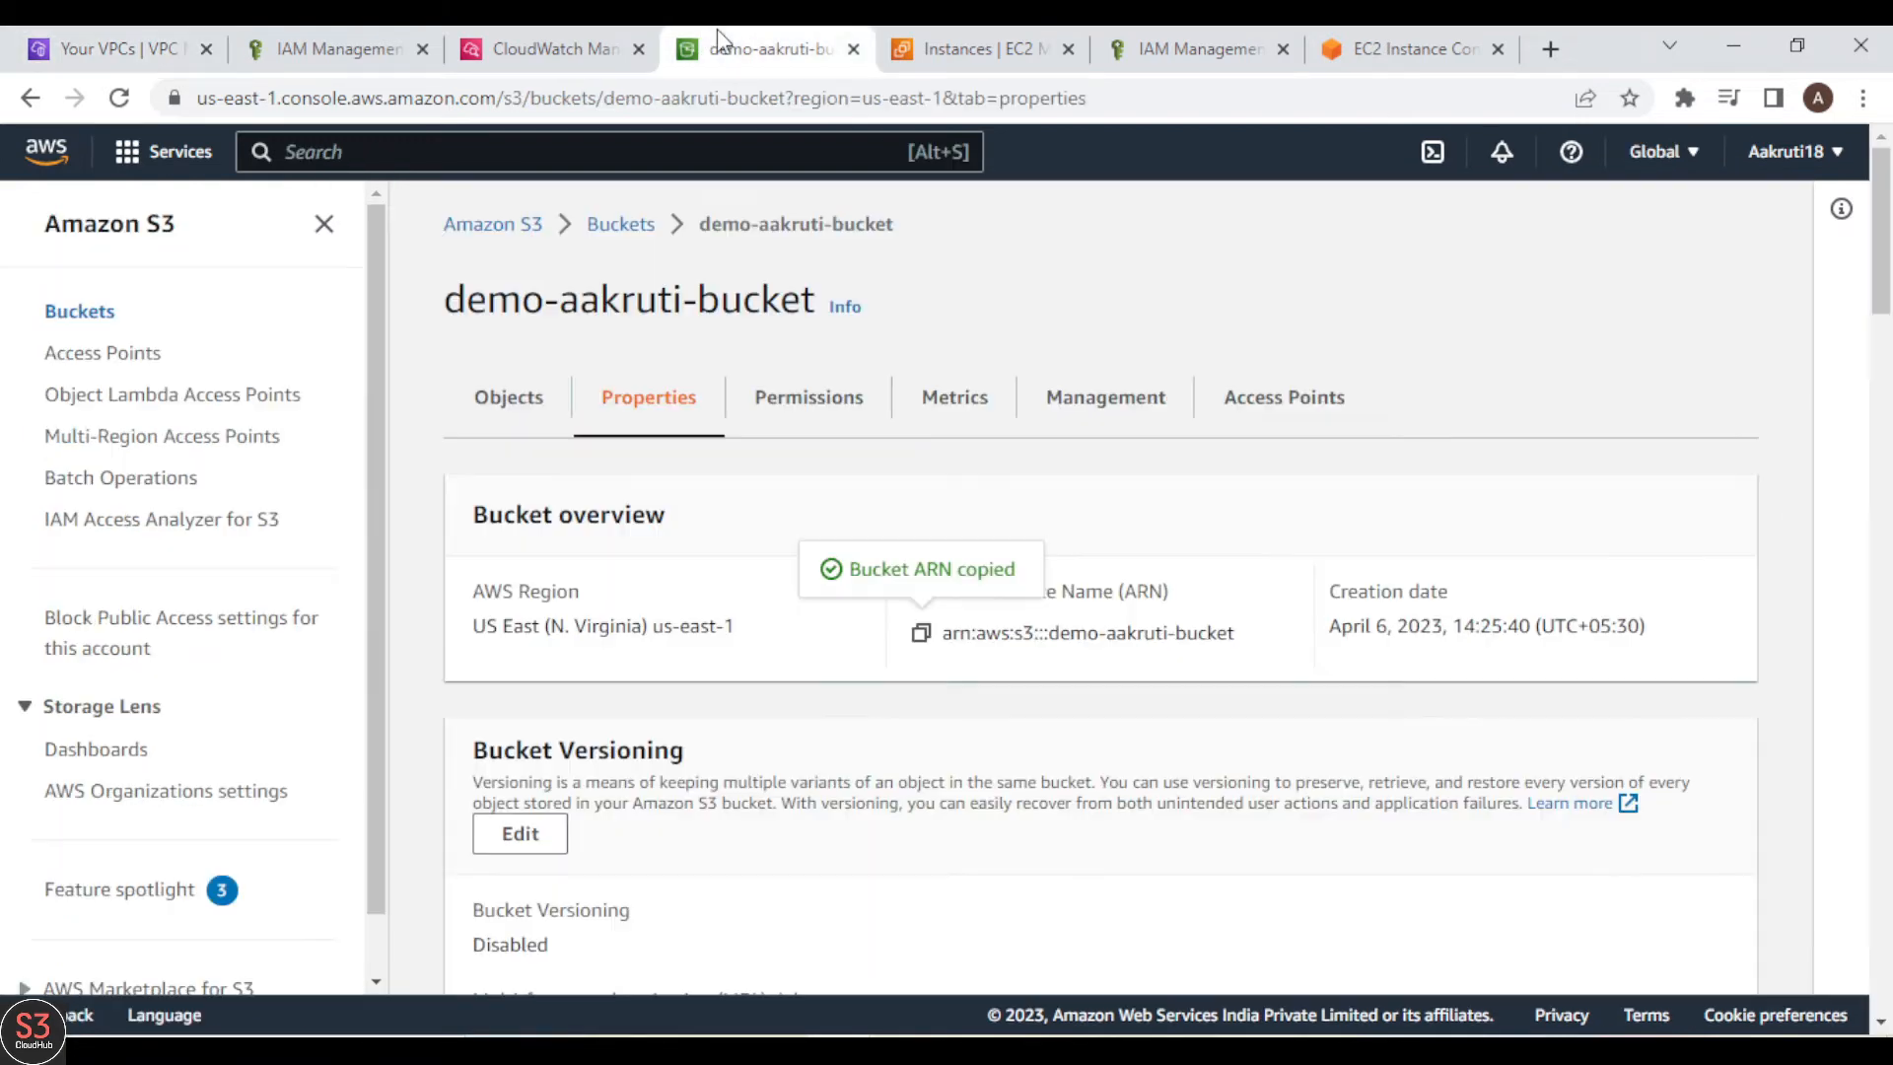
click(489, 412)
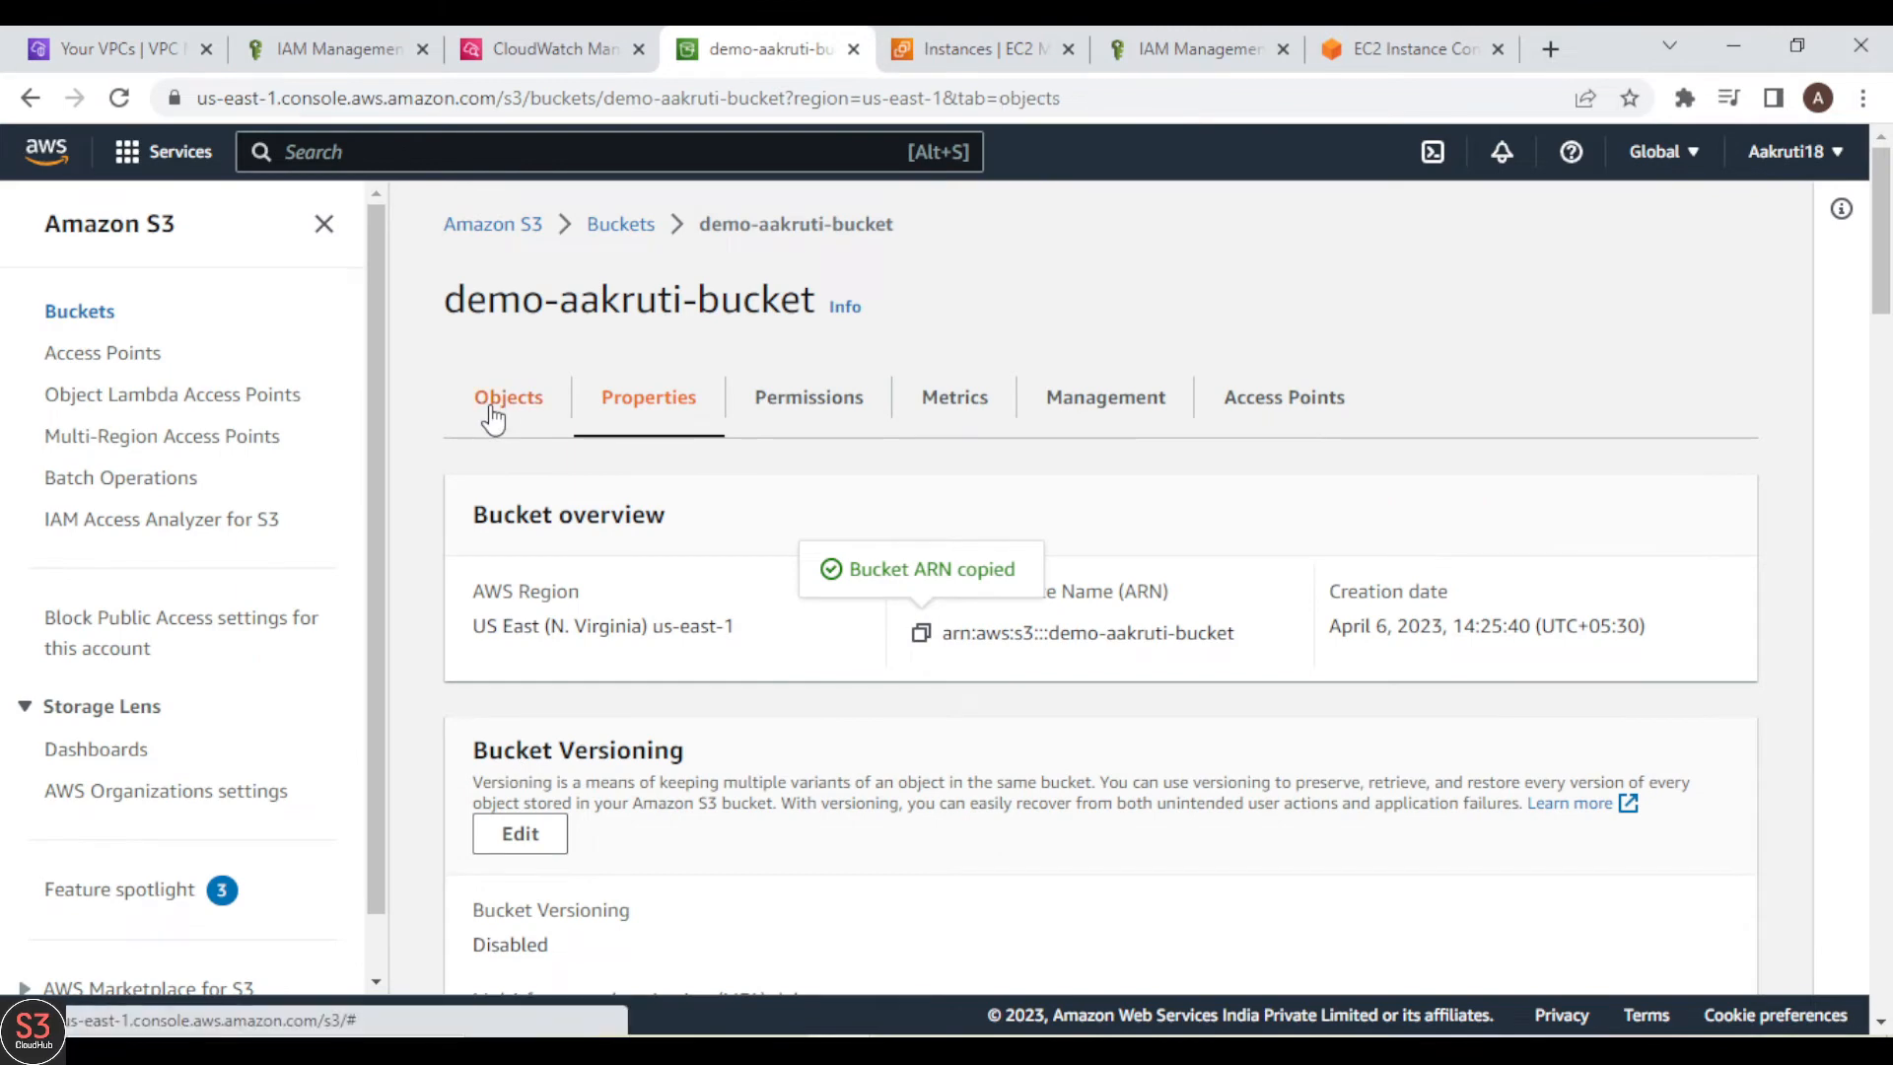
click(533, 634)
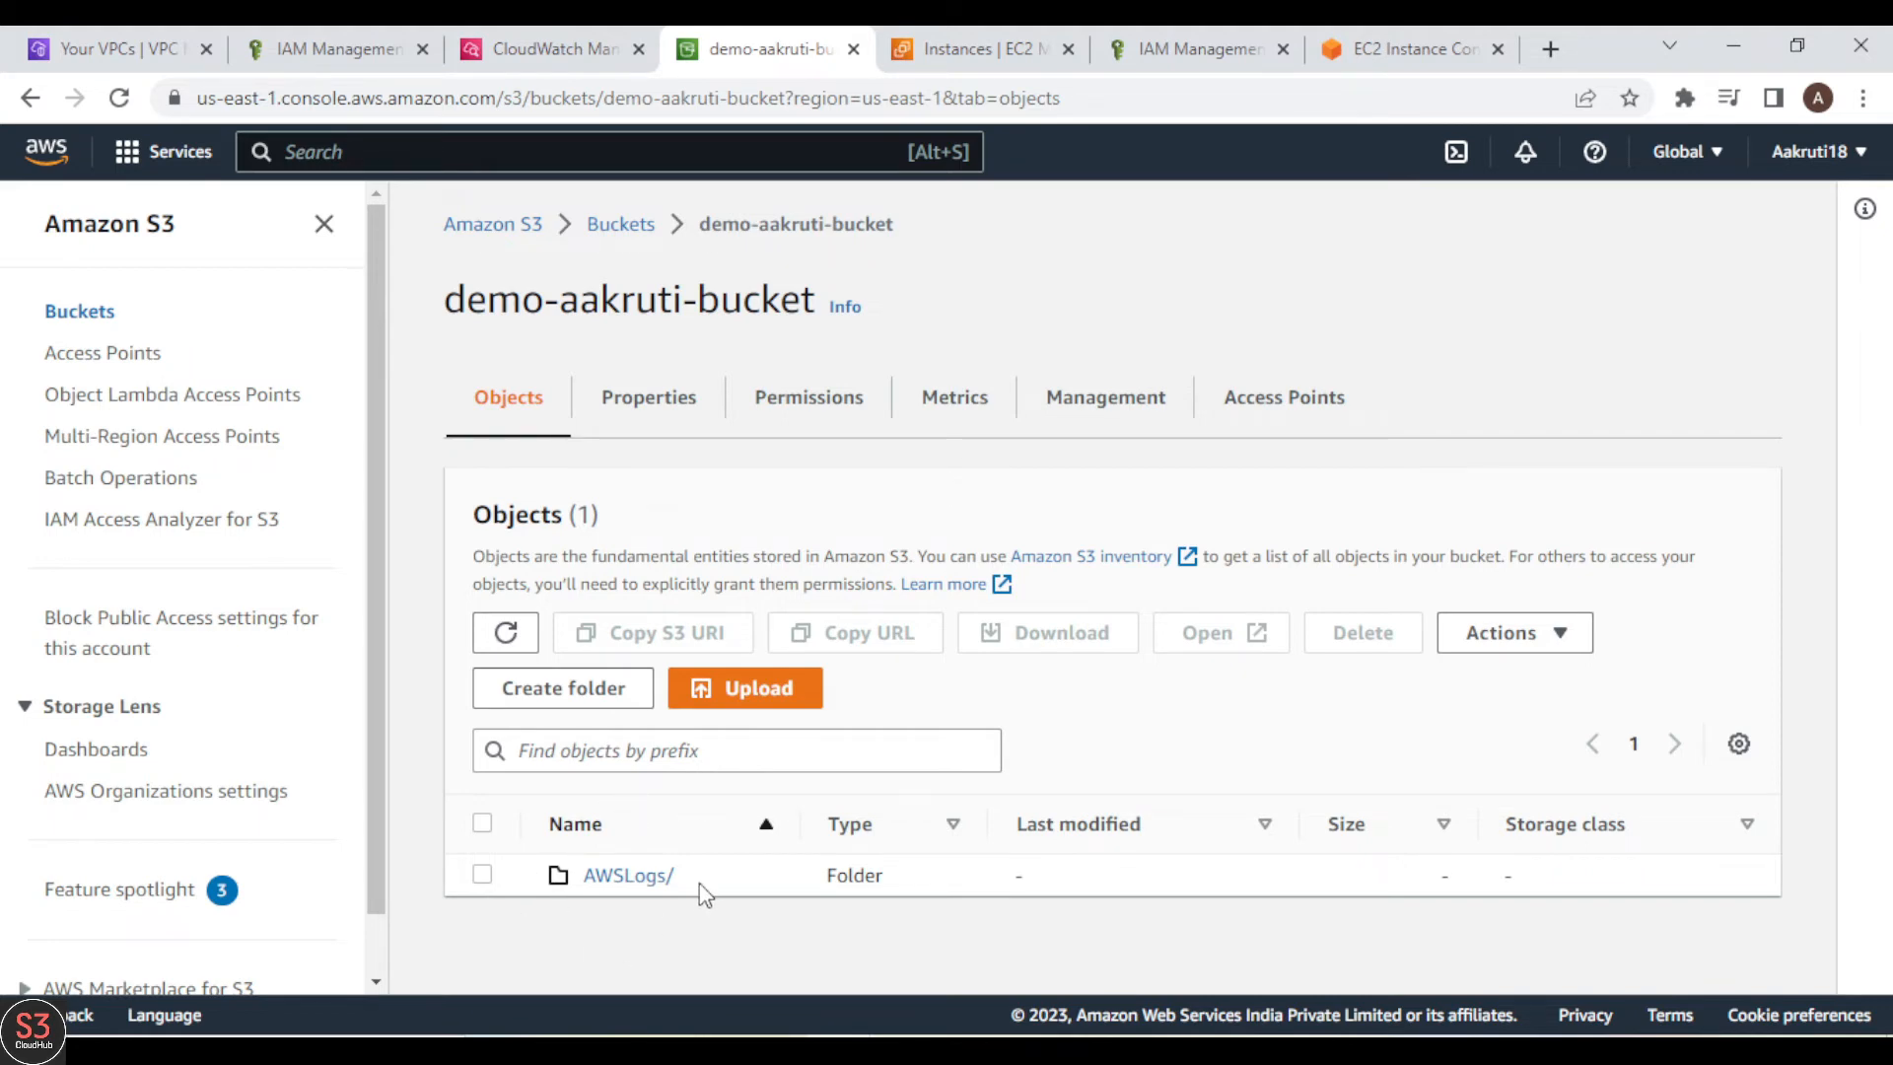
Step: Open the AWSLogs folder and its account ID, vpcflowlogs, us-east-1, 2023, 04 and 06 subfolders to examine the delivered log files
click(631, 878)
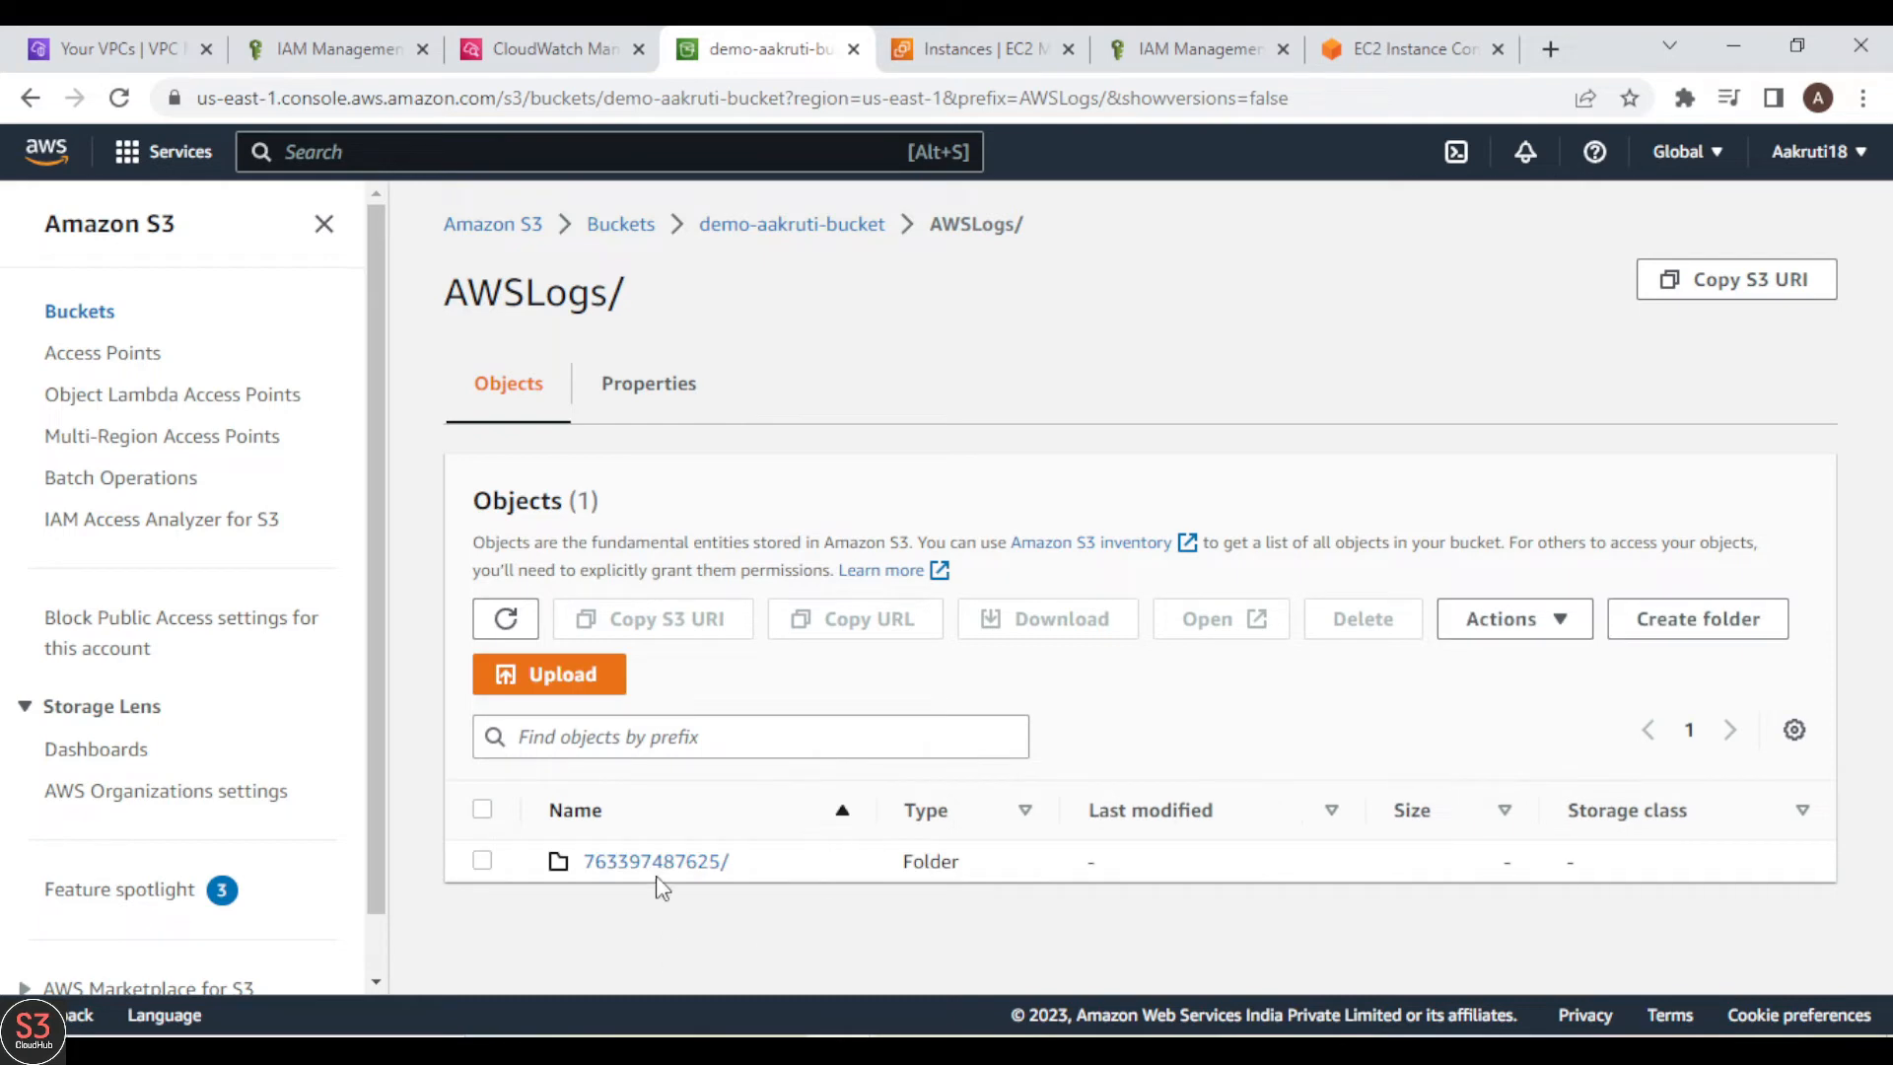
click(651, 881)
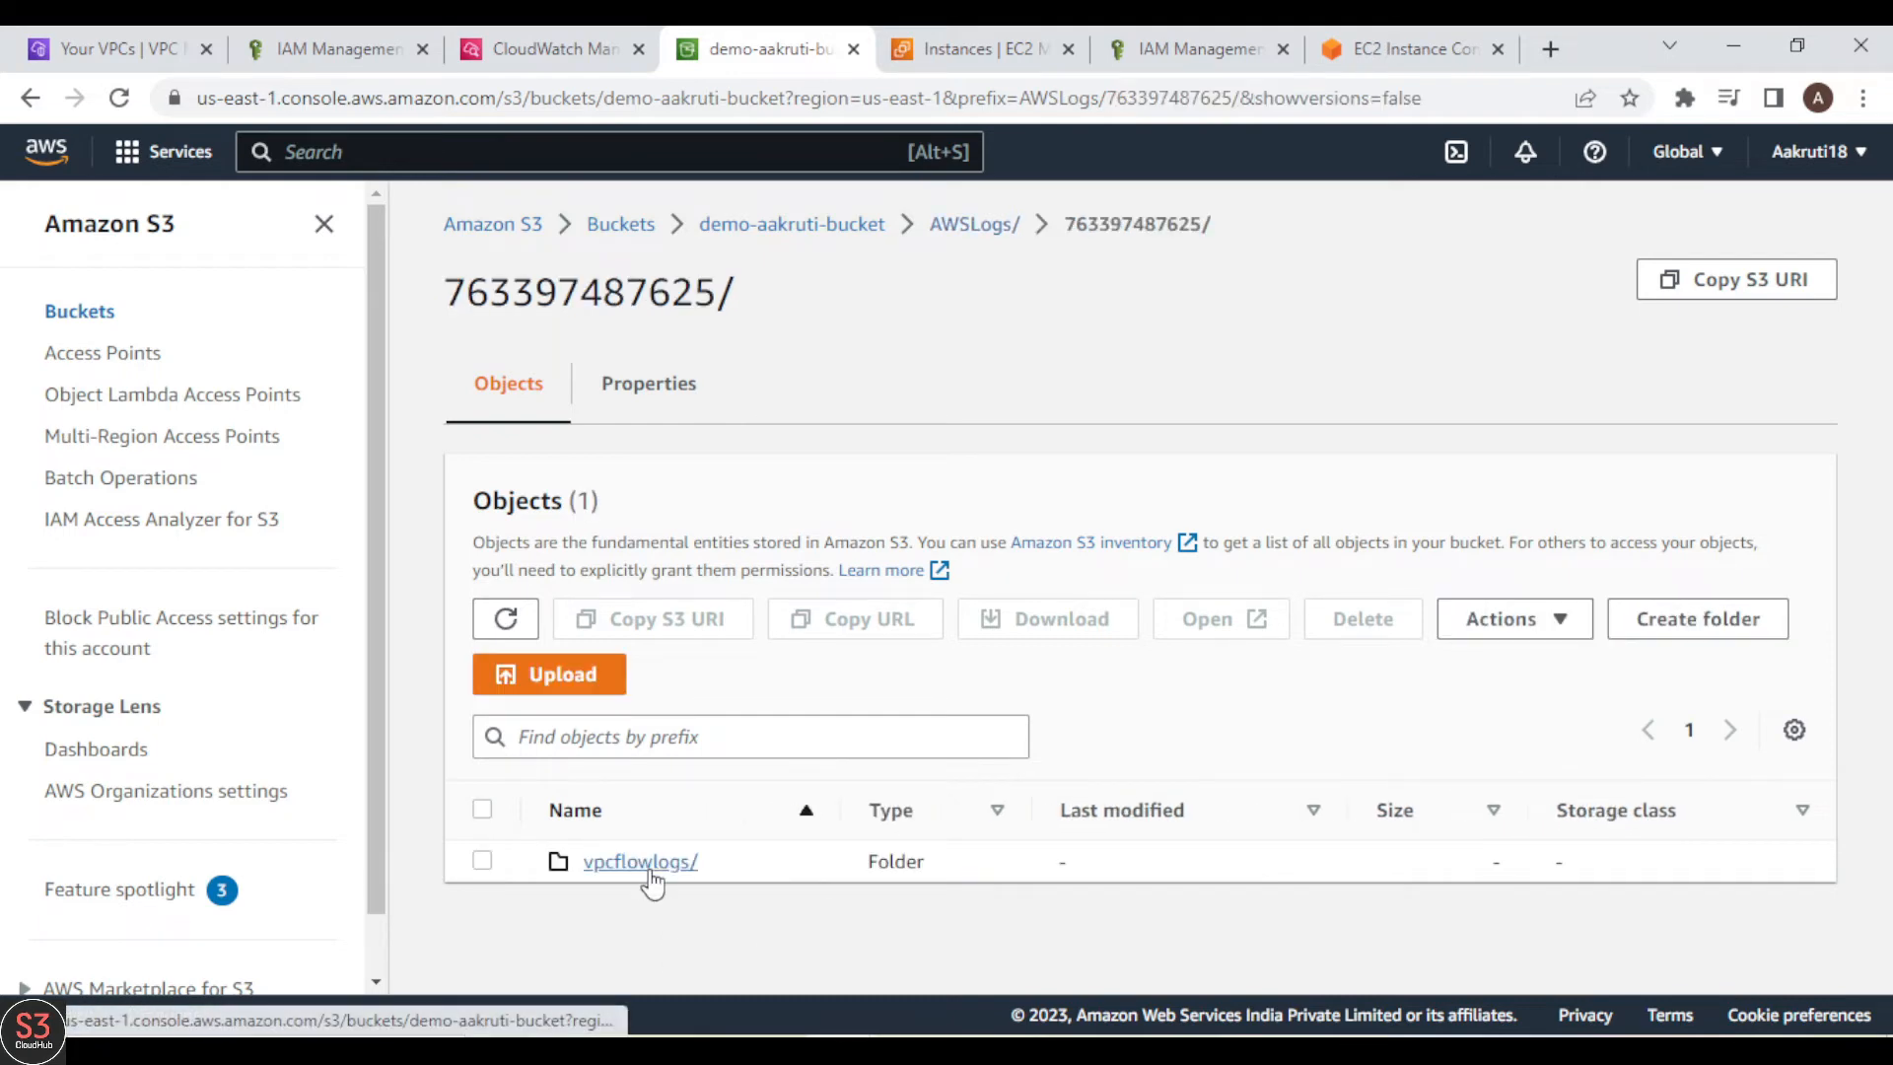
click(629, 875)
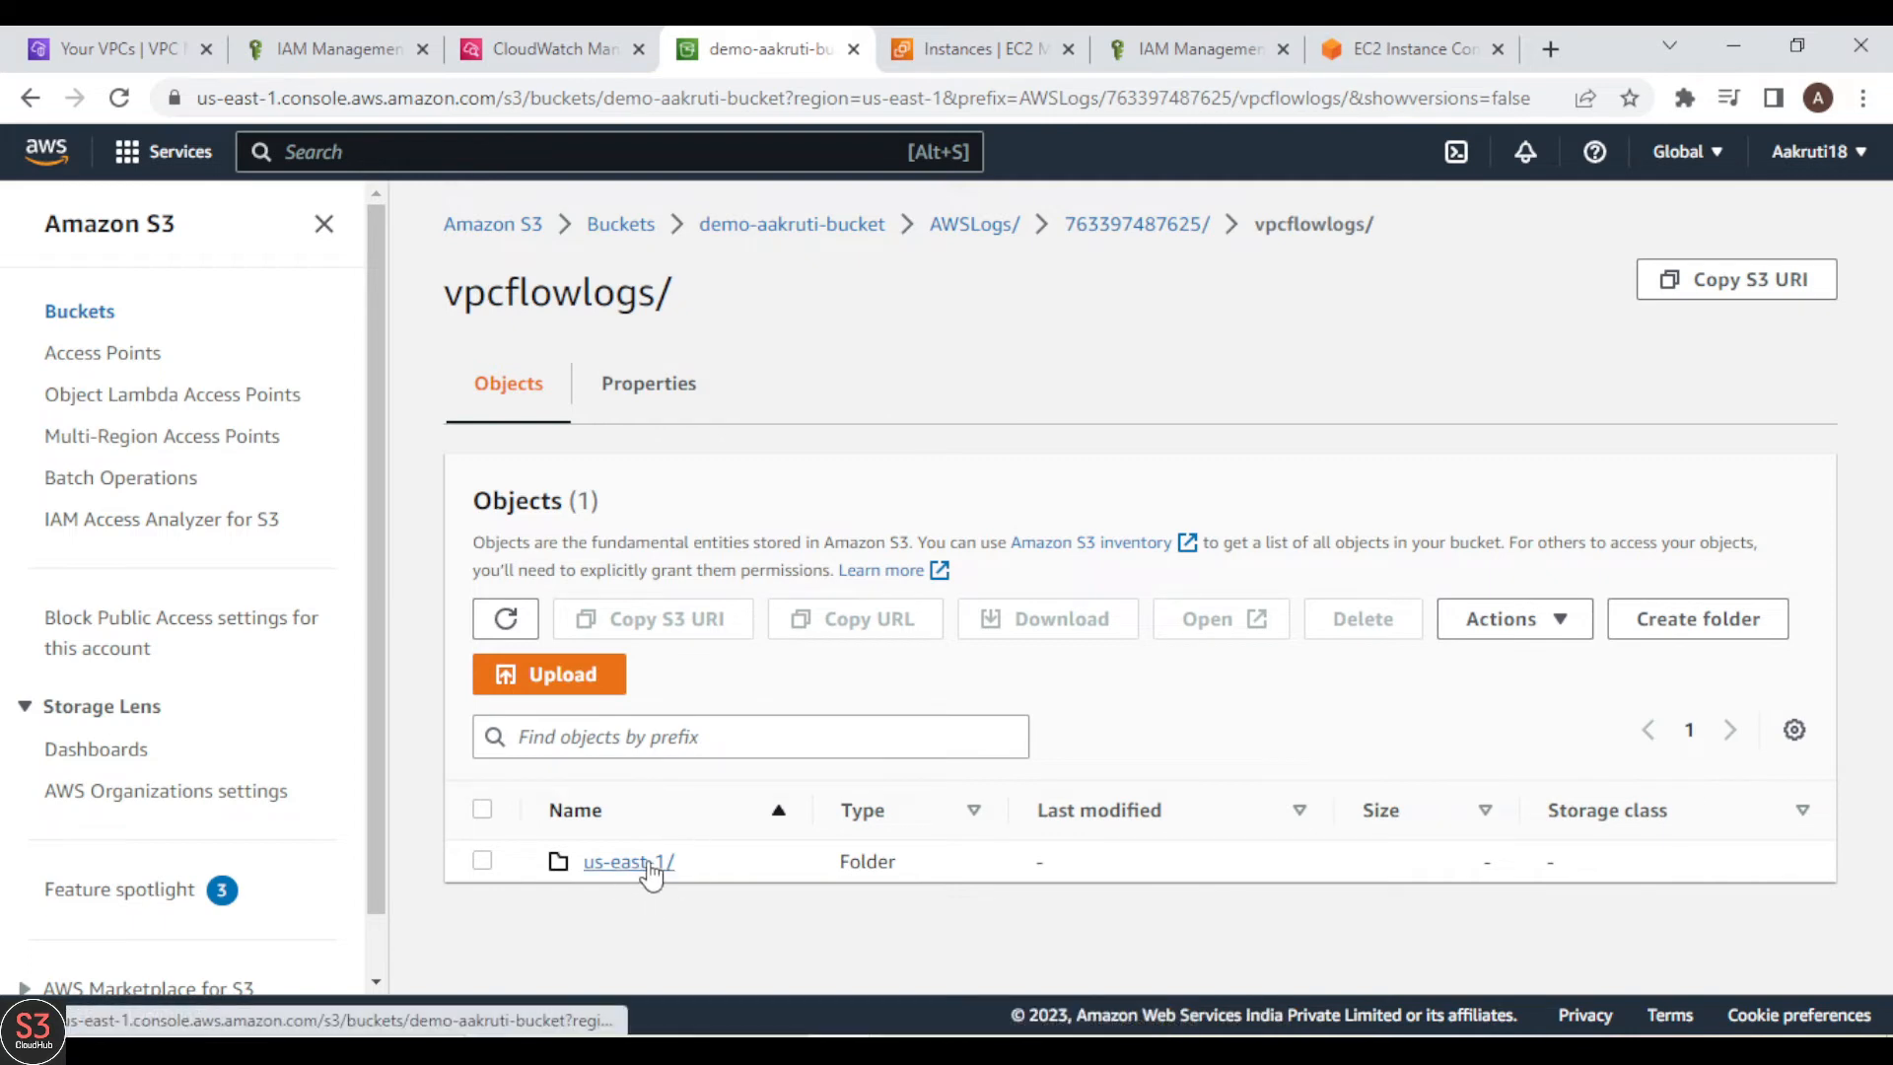
click(643, 866)
click(602, 860)
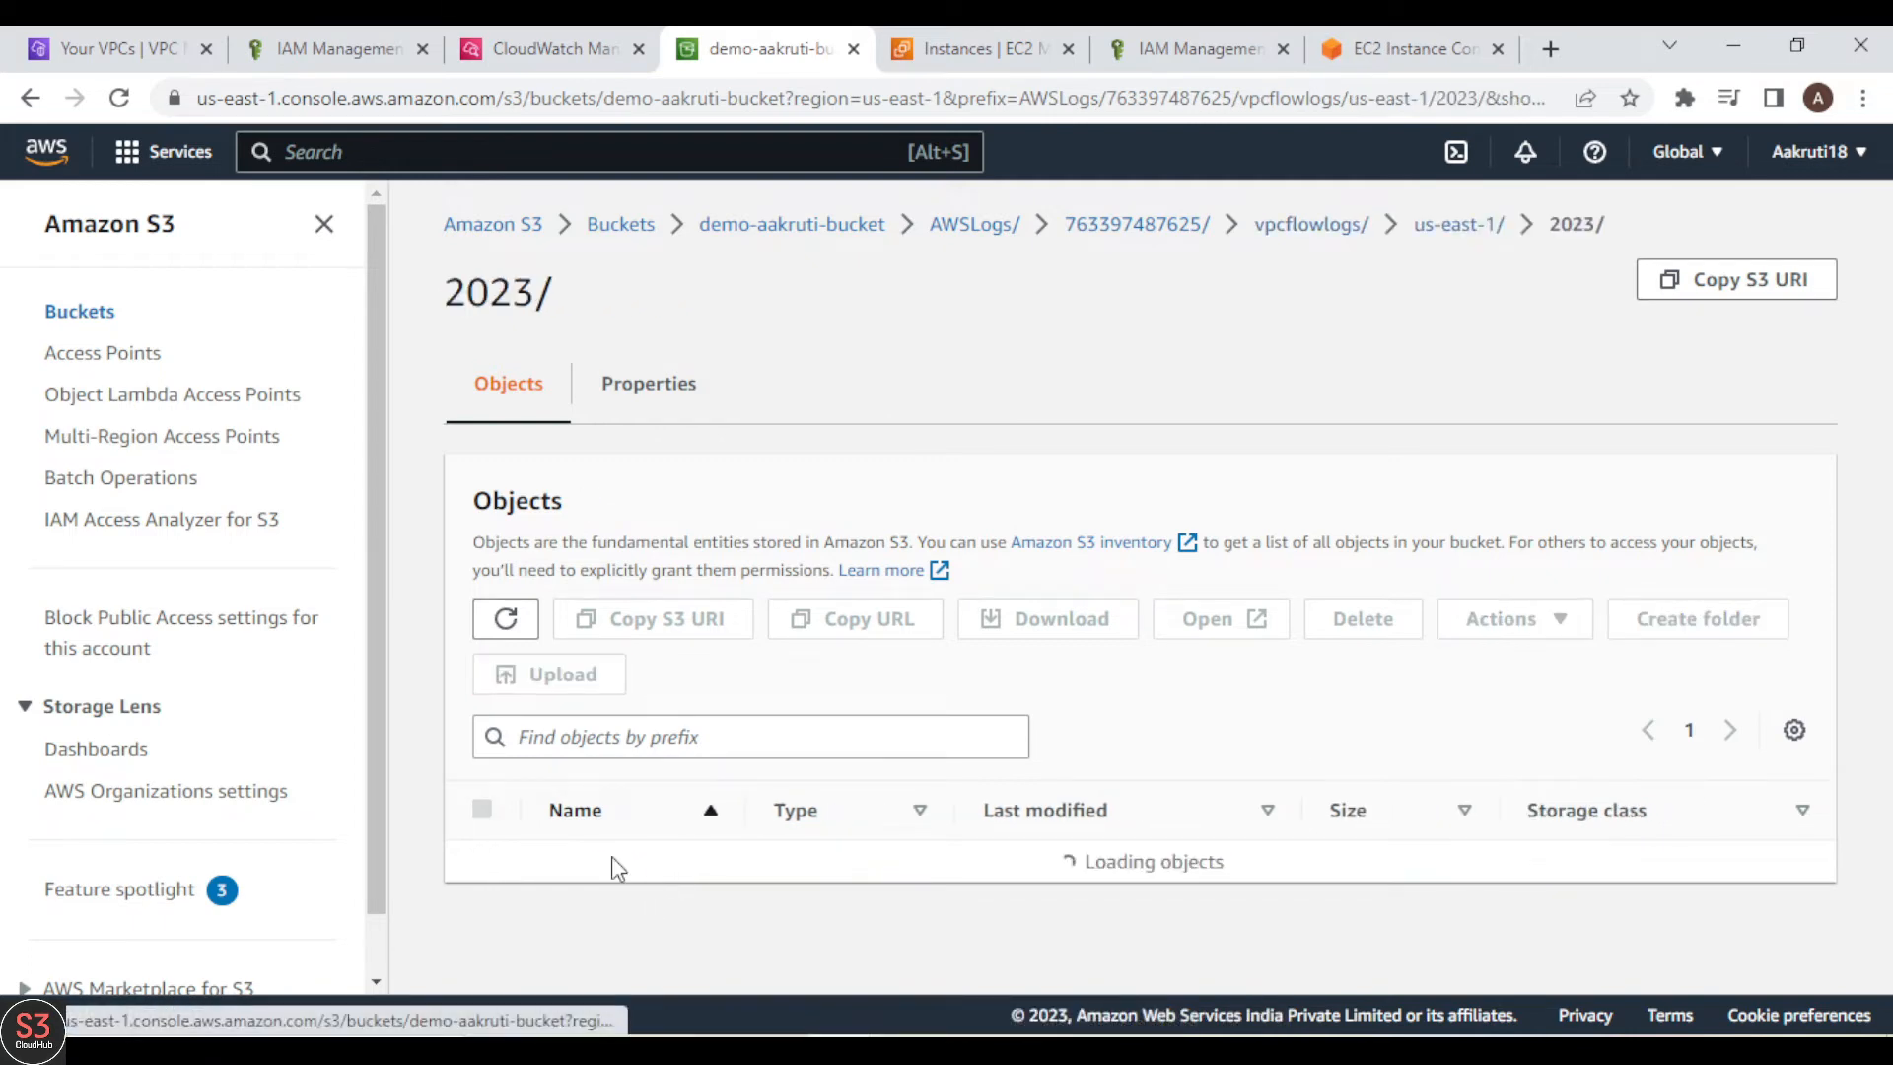
click(598, 864)
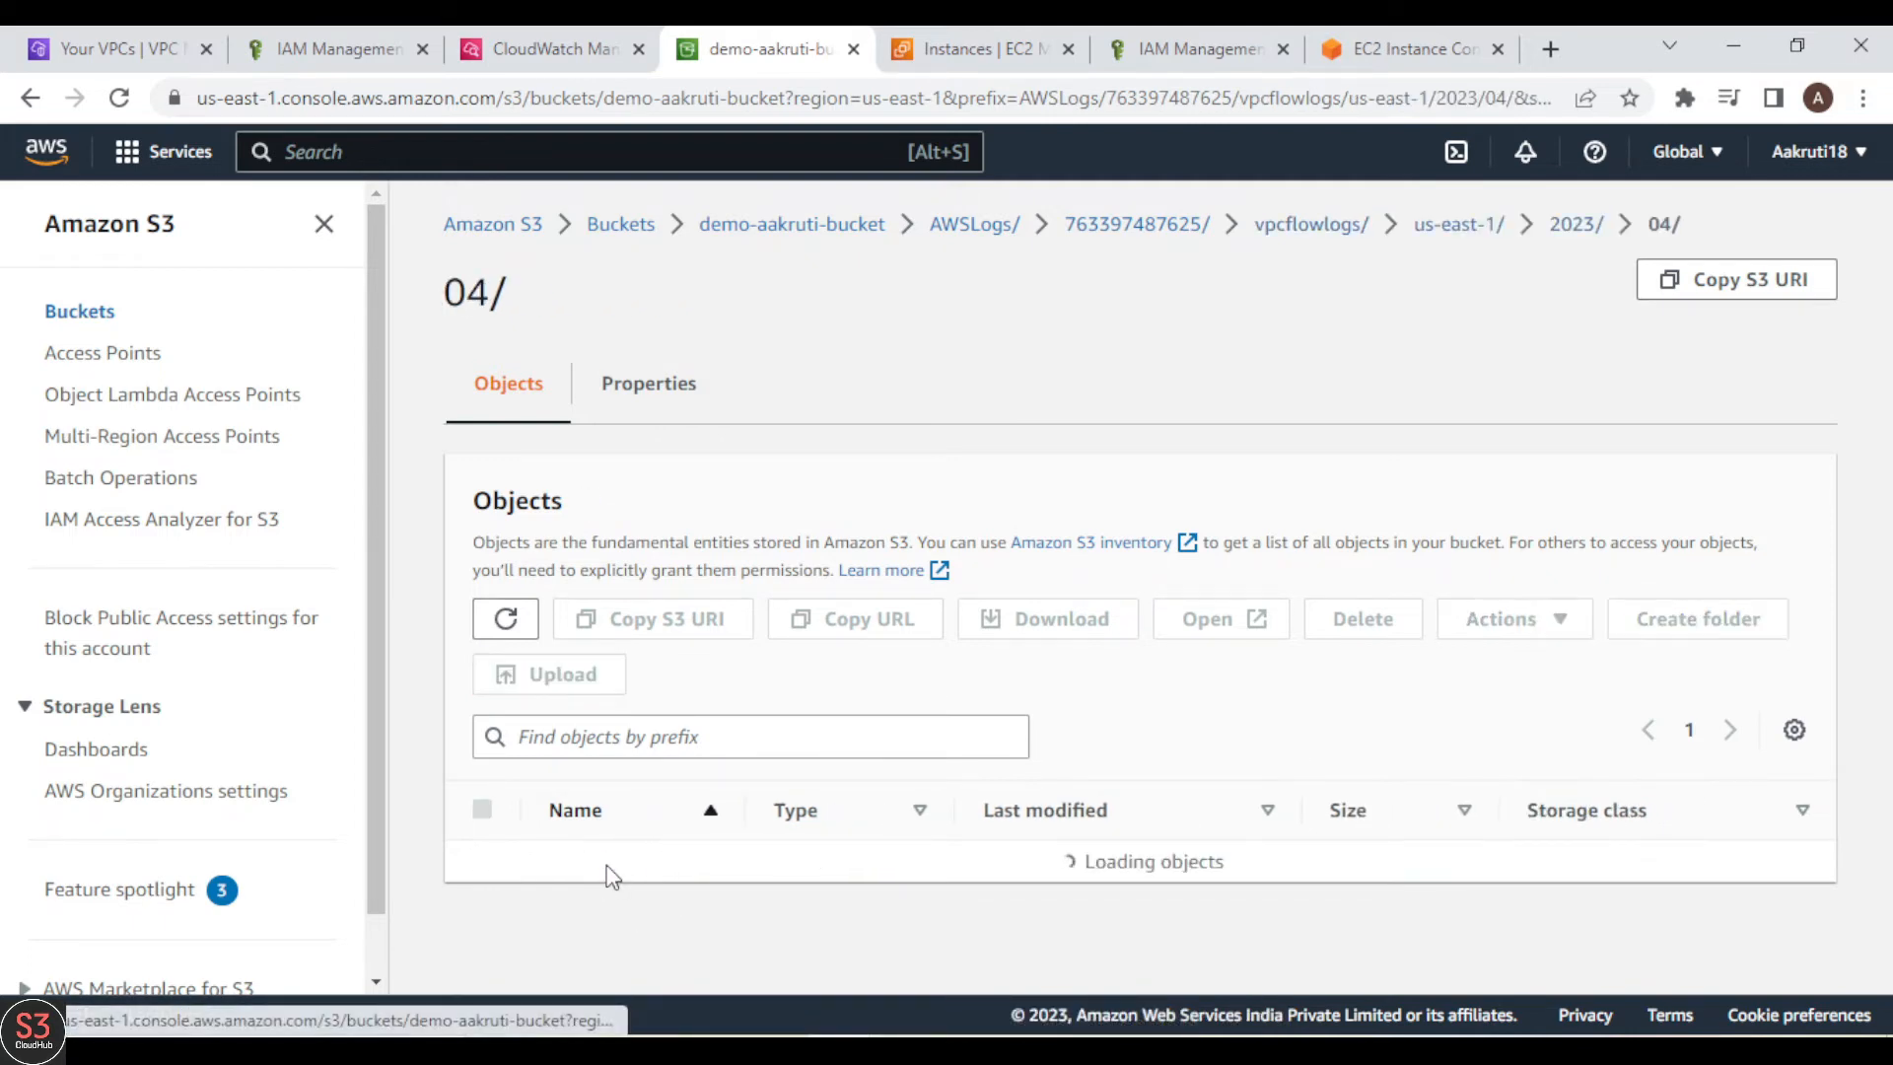
click(603, 863)
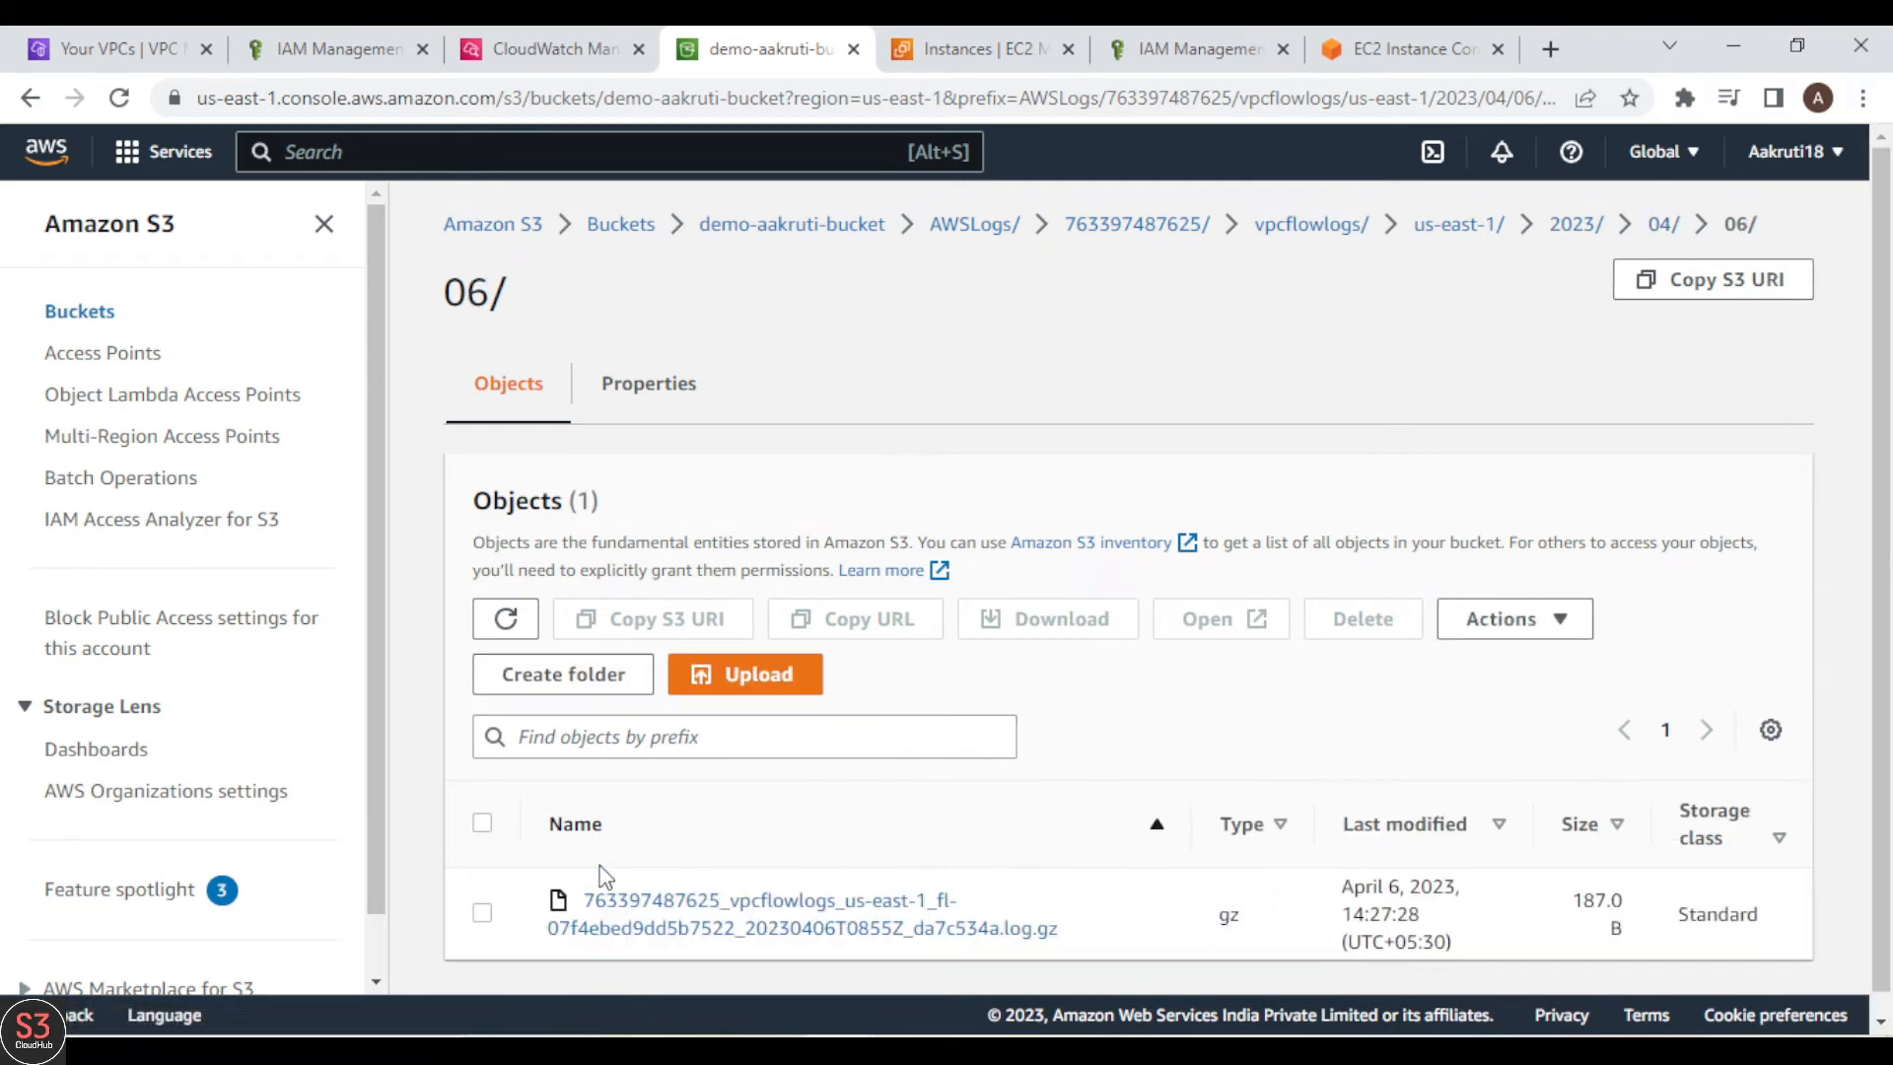
scroll(878, 969, down, 1)
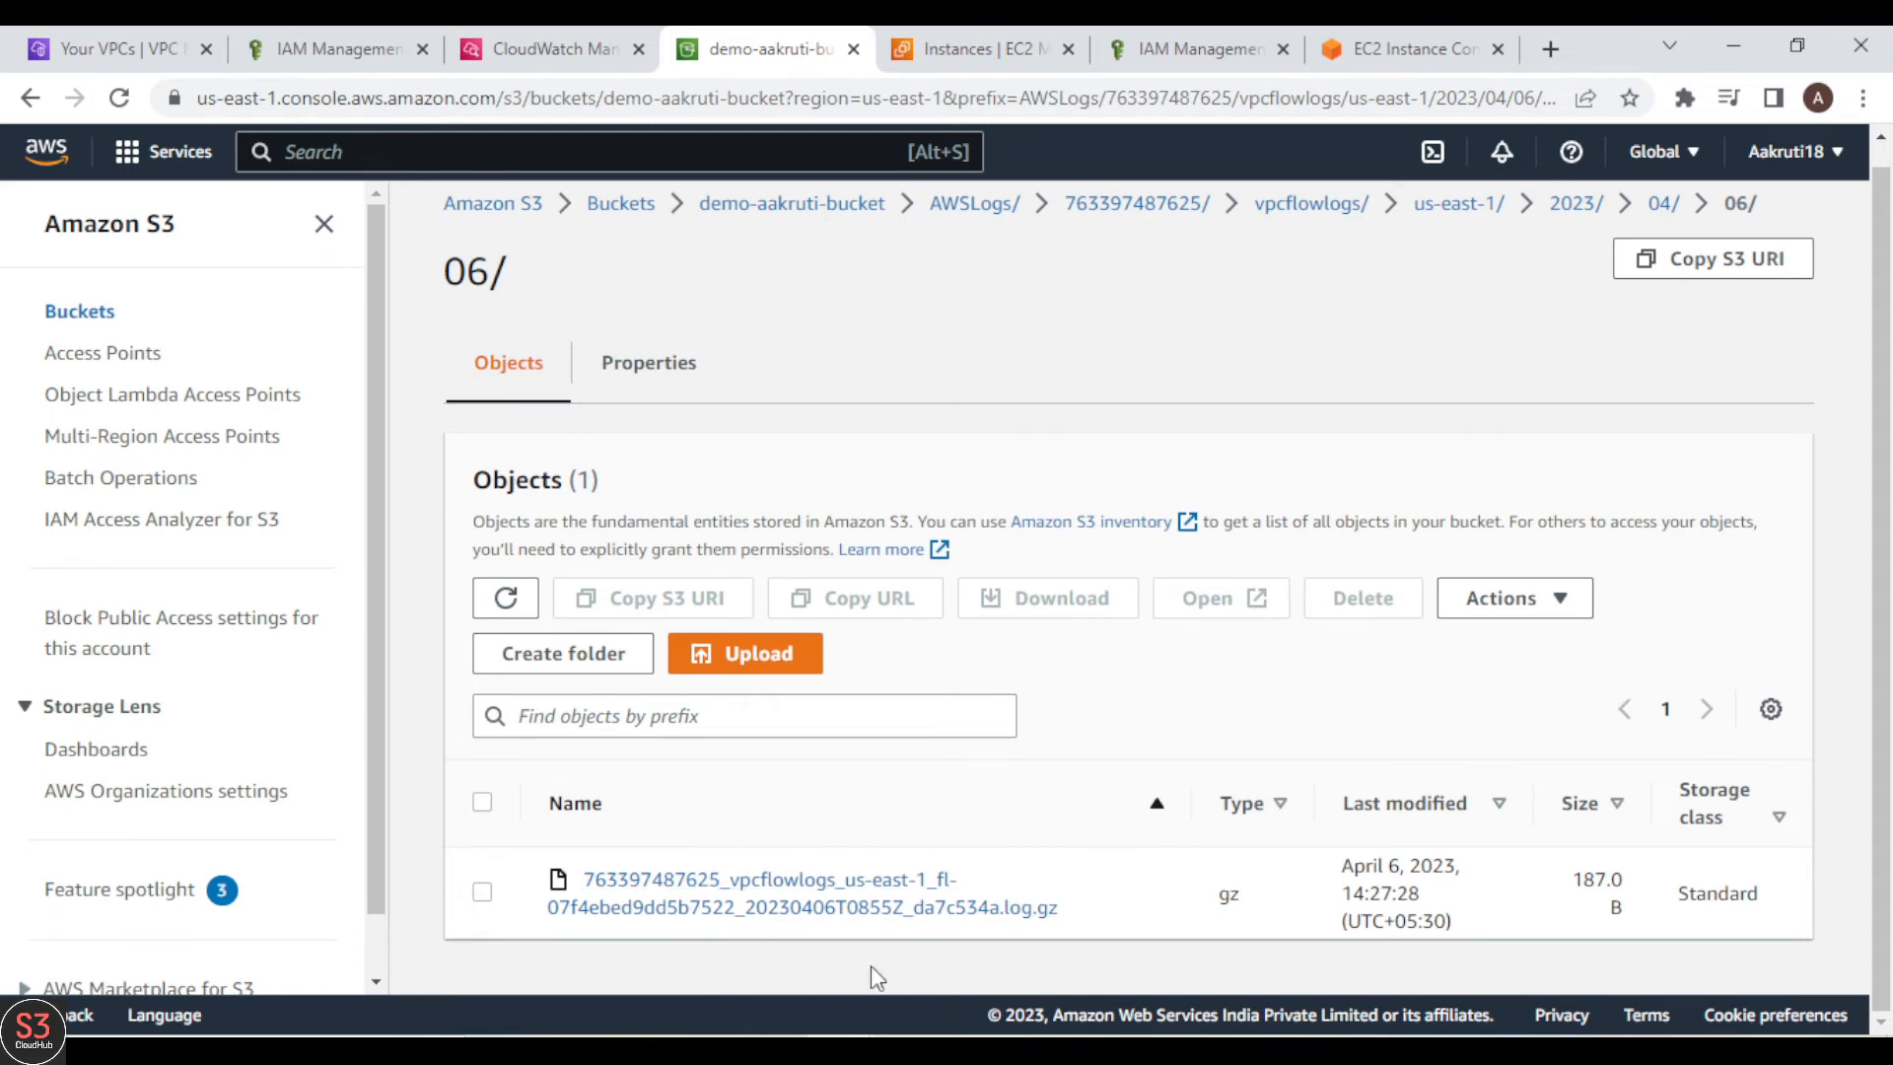
Step: Switch to CloudWatch, open the VPCFlowLogs log group, and refresh its list of log streams
click(572, 39)
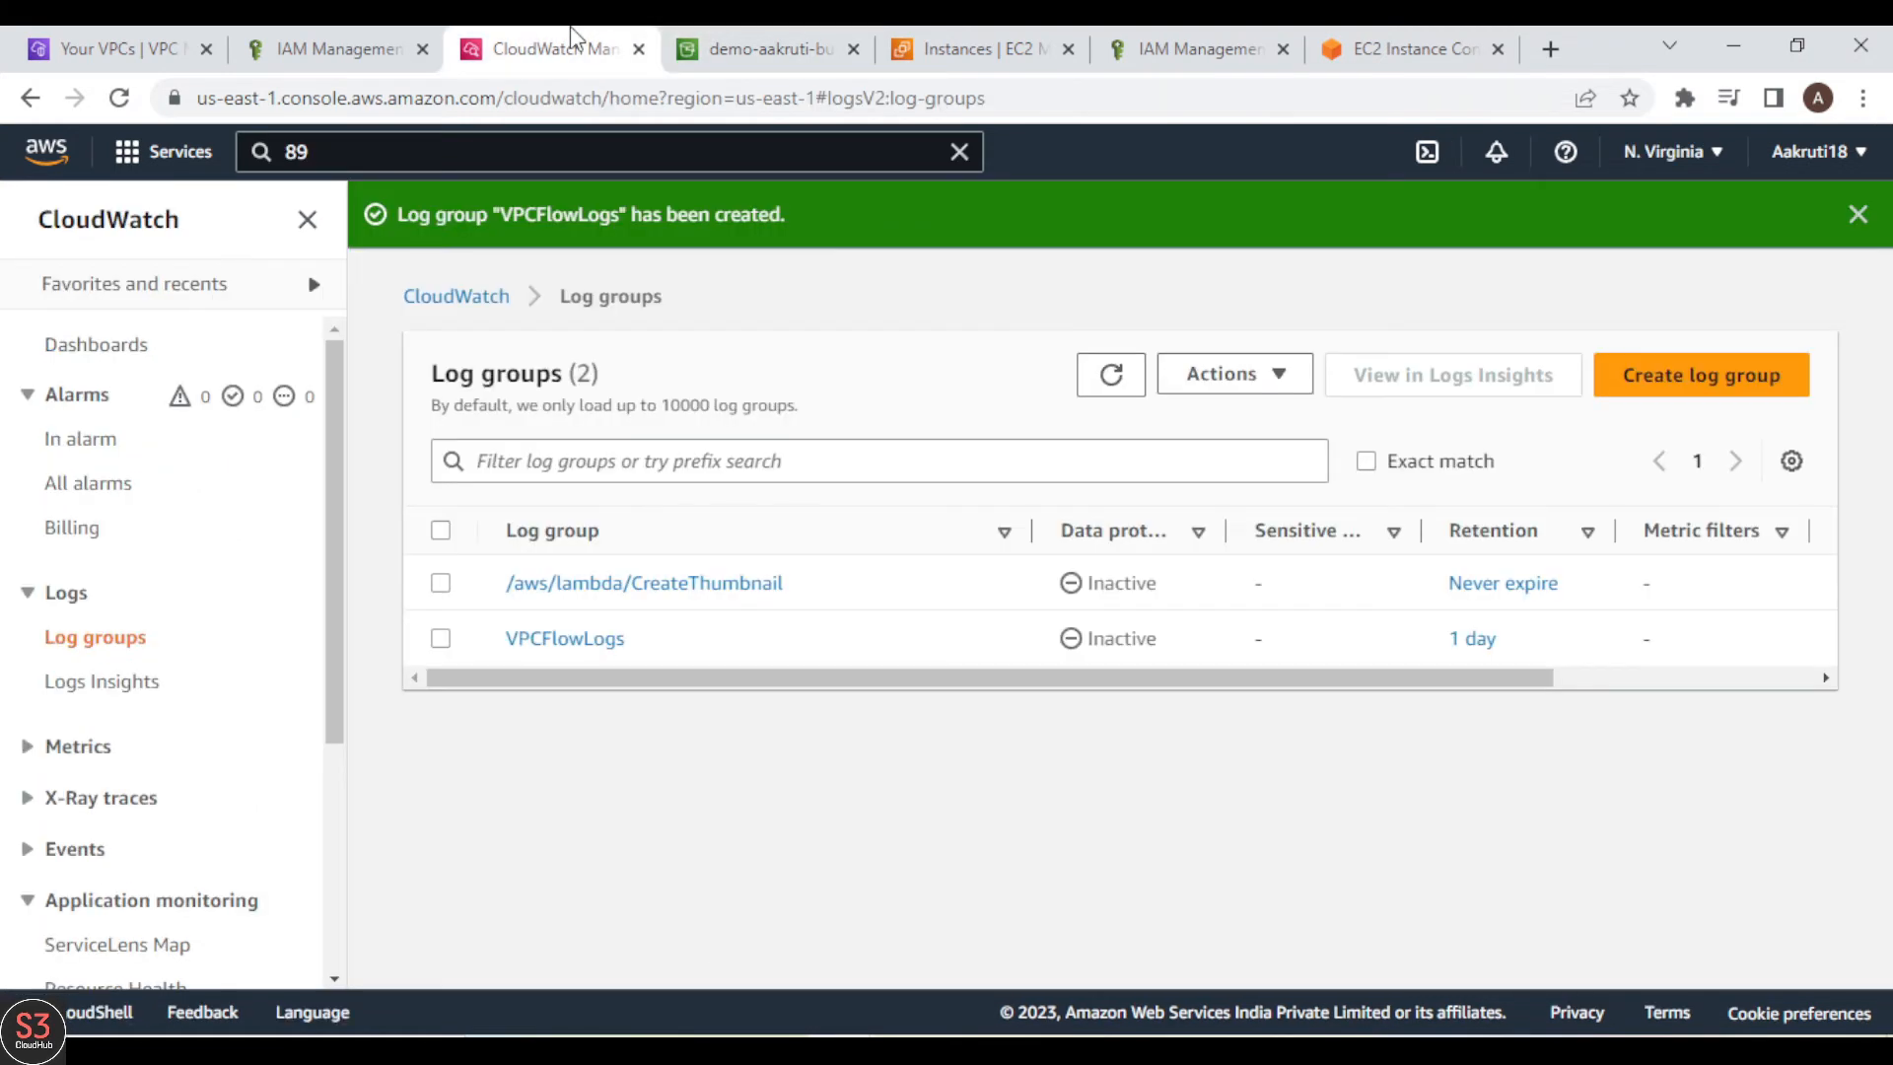
click(564, 640)
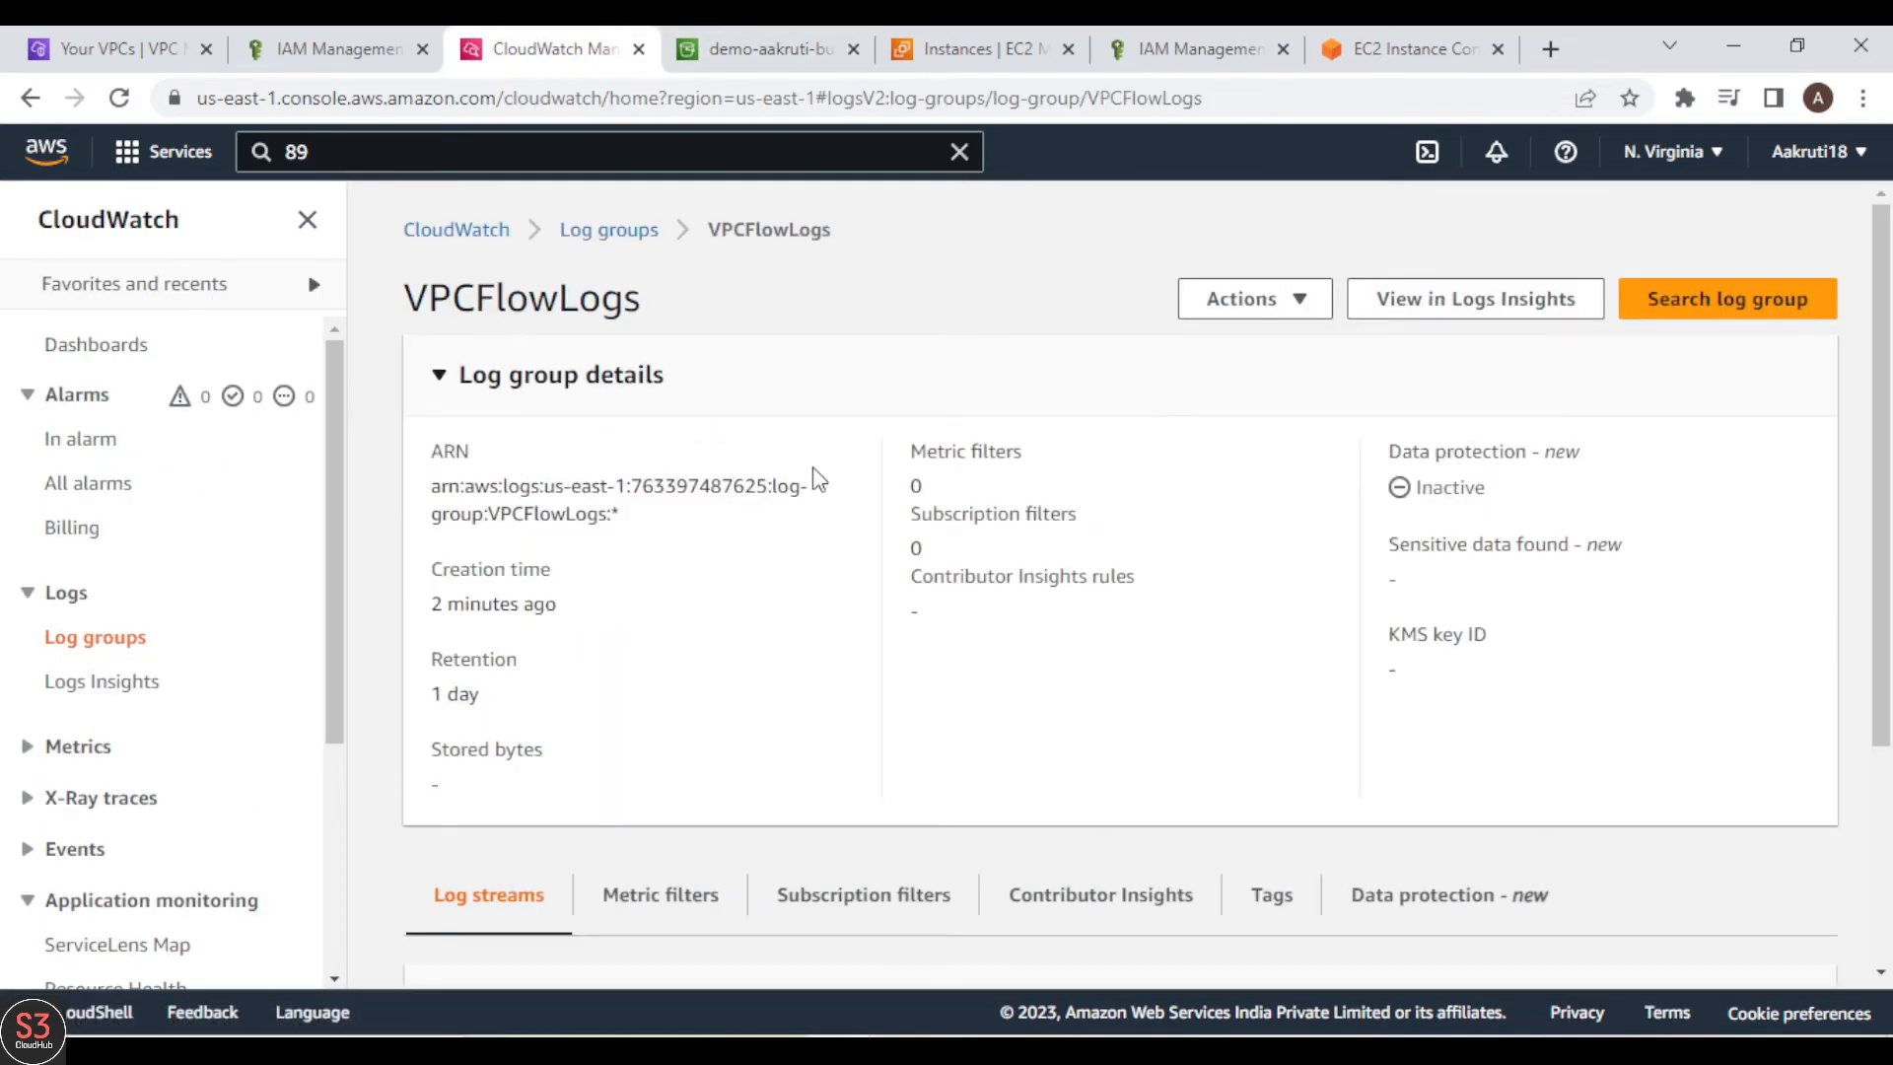
scroll(861, 663, down, 3)
scroll(862, 663, up, 3)
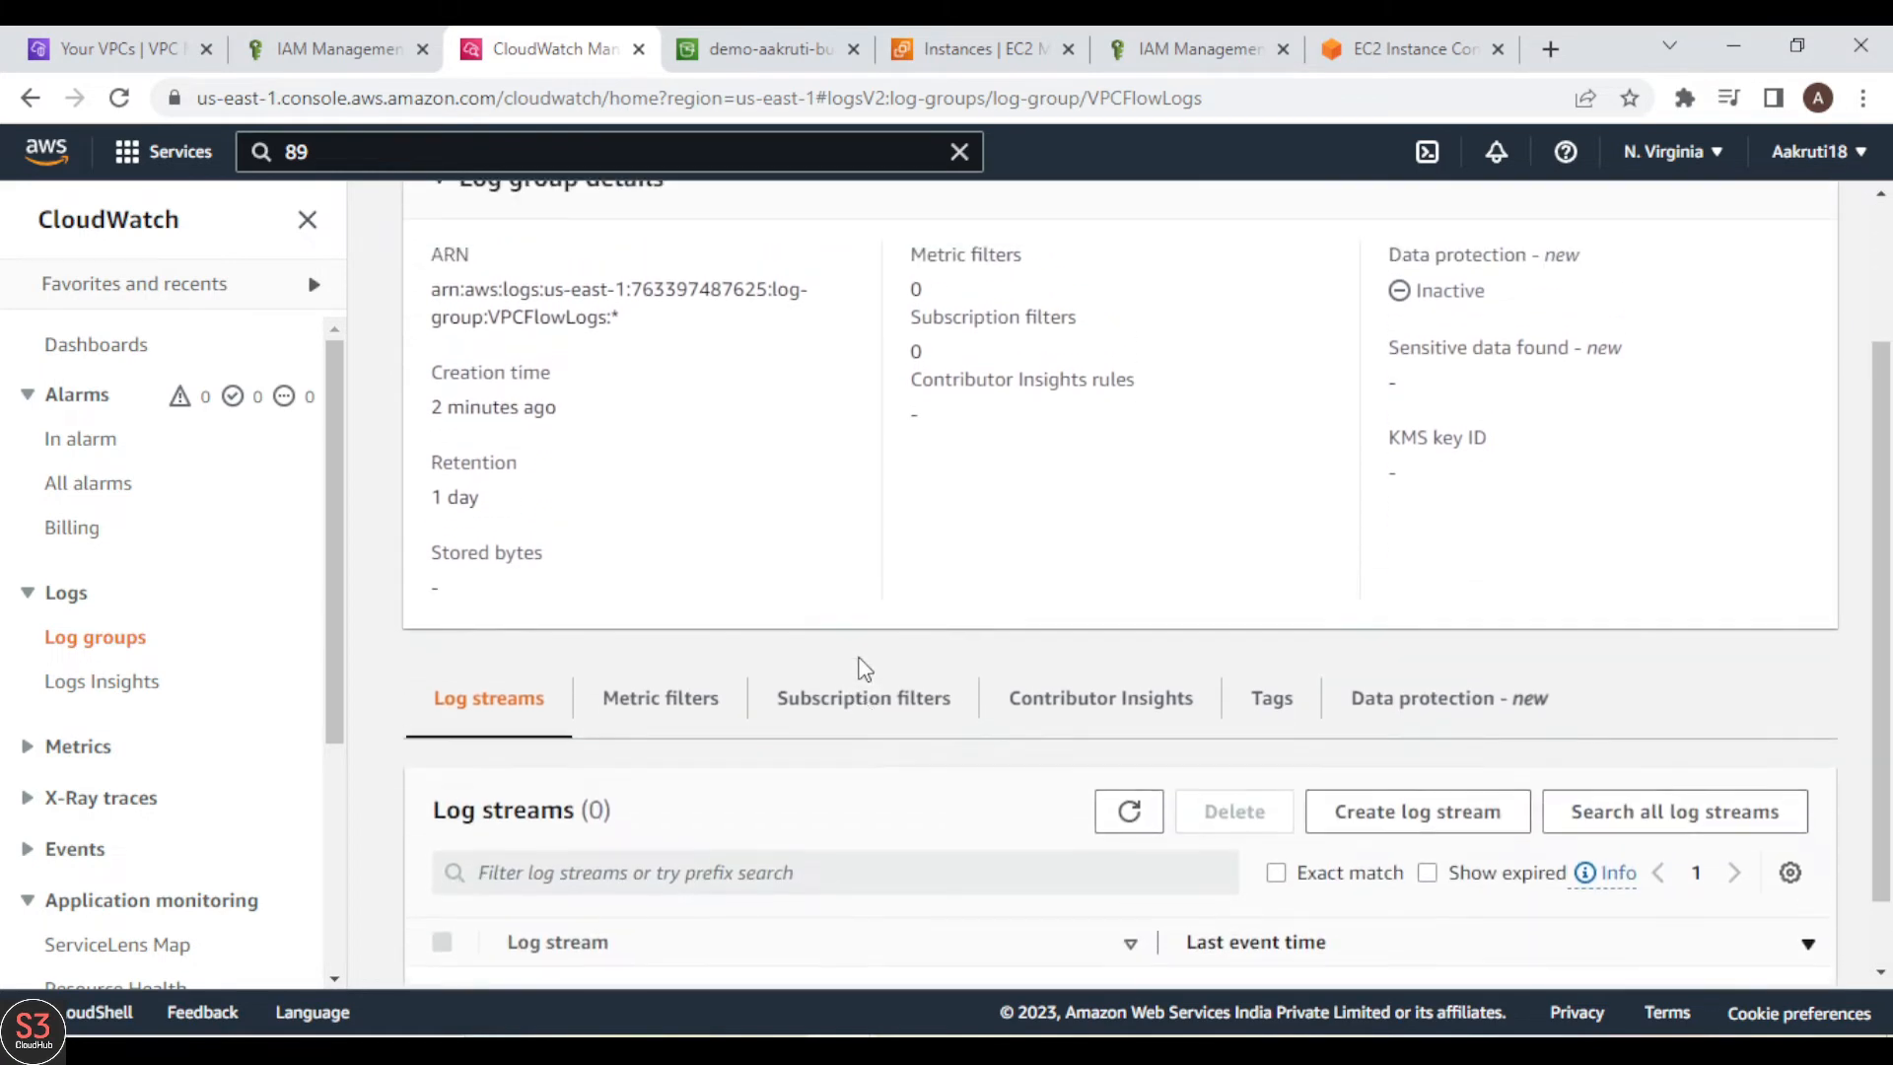
scroll(972, 846, down, 3)
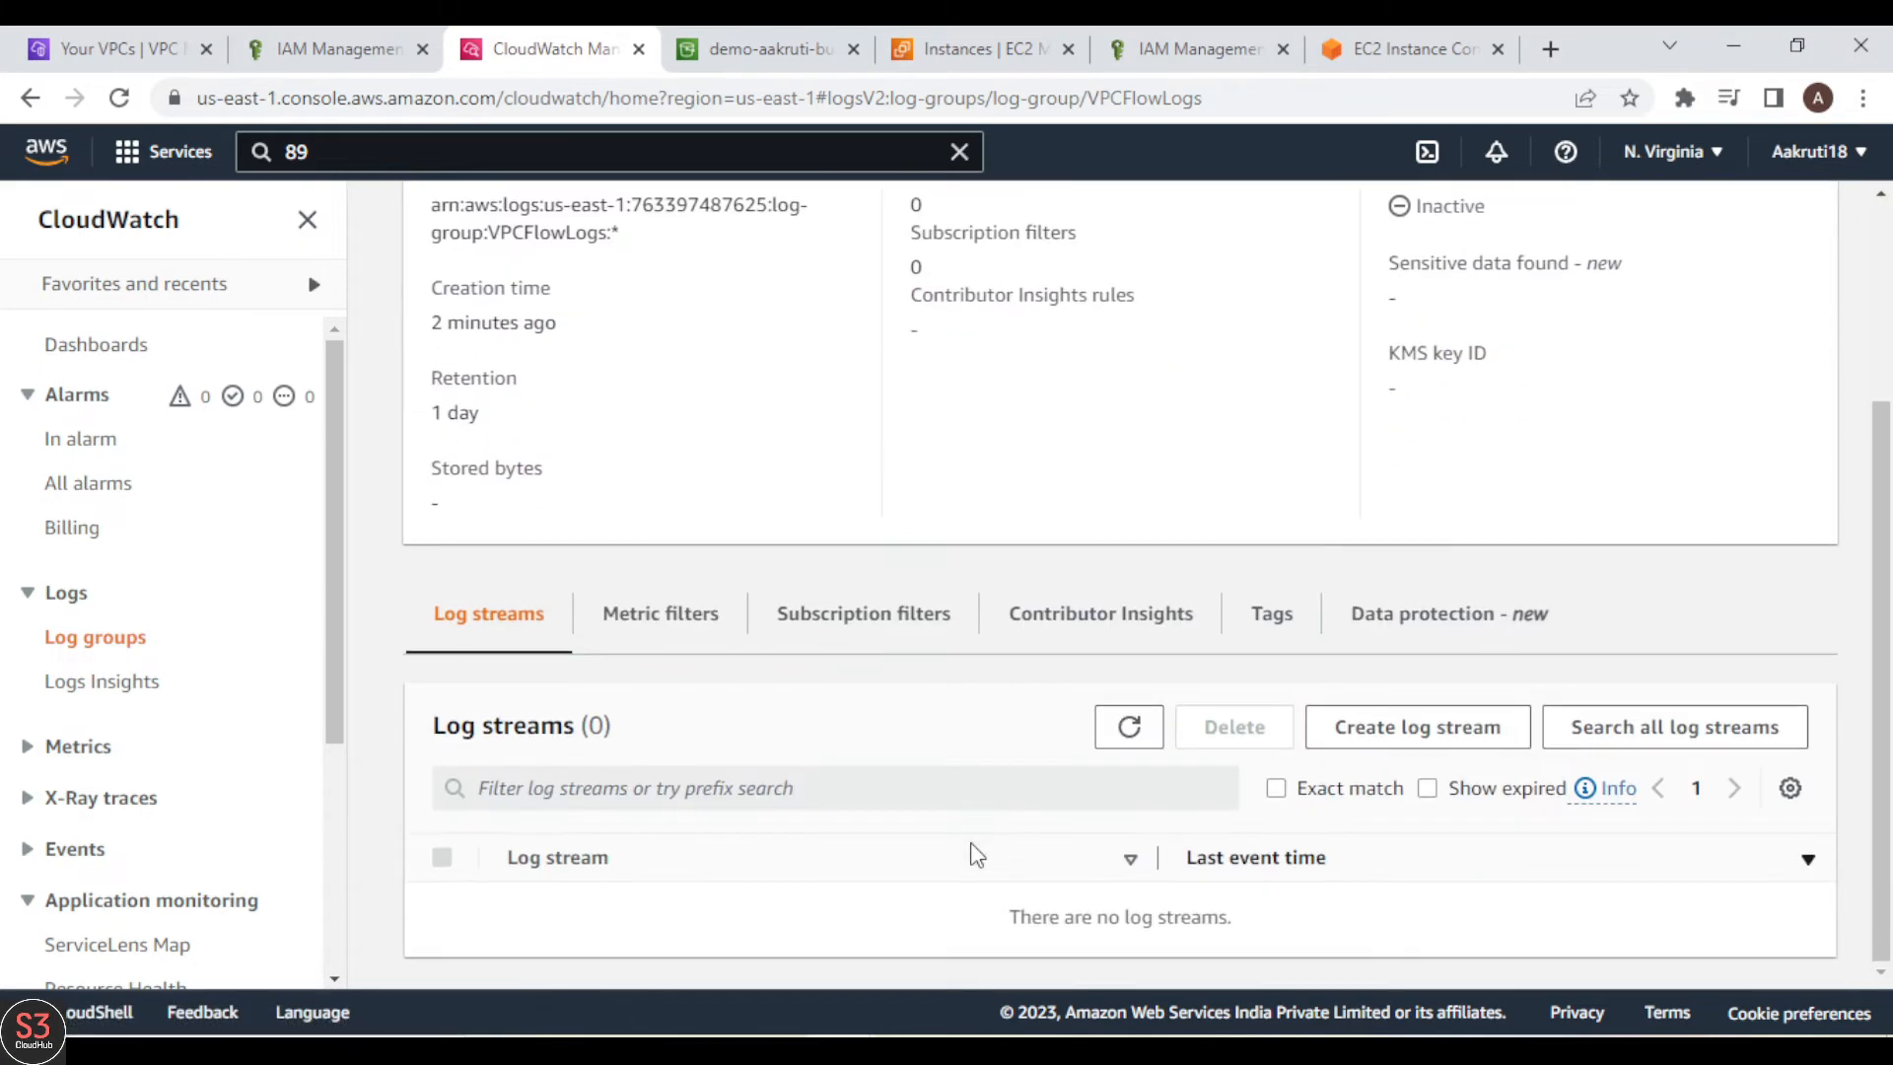
click(1131, 735)
double_click(1130, 736)
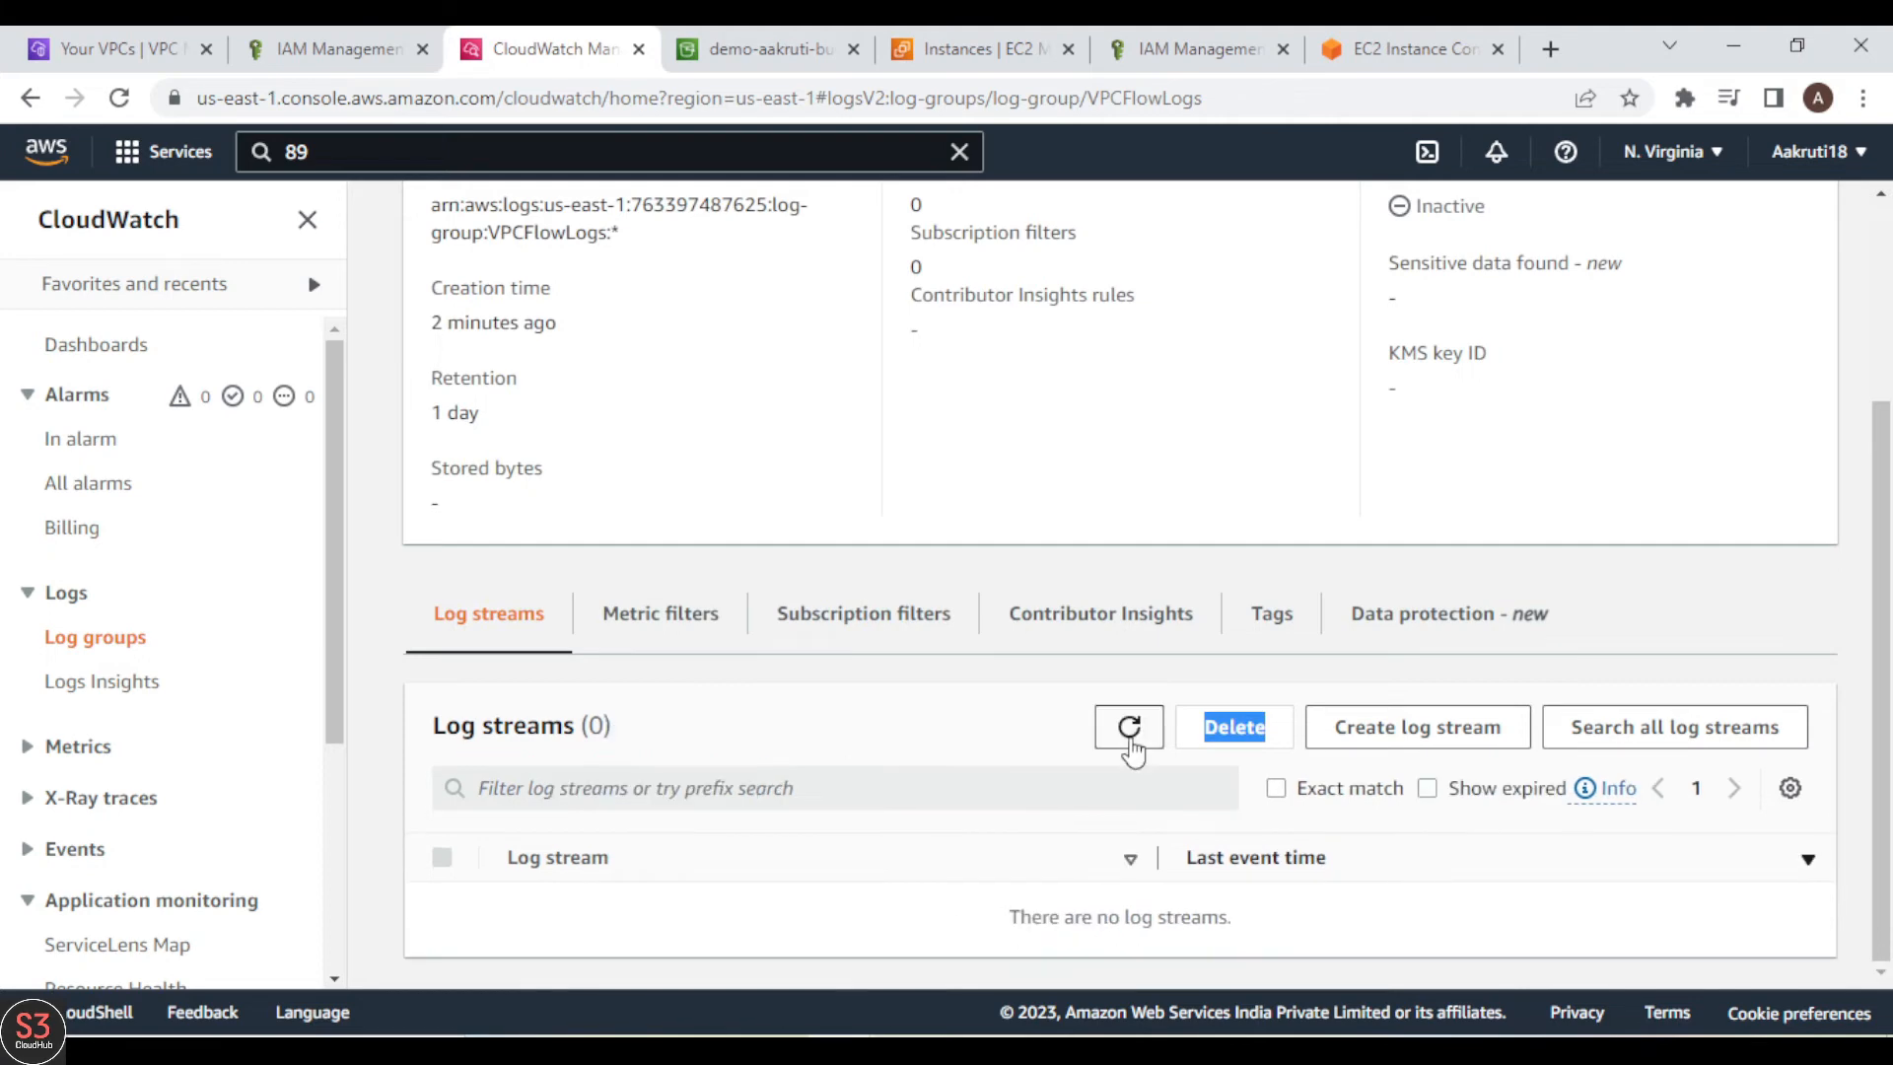
click(1131, 734)
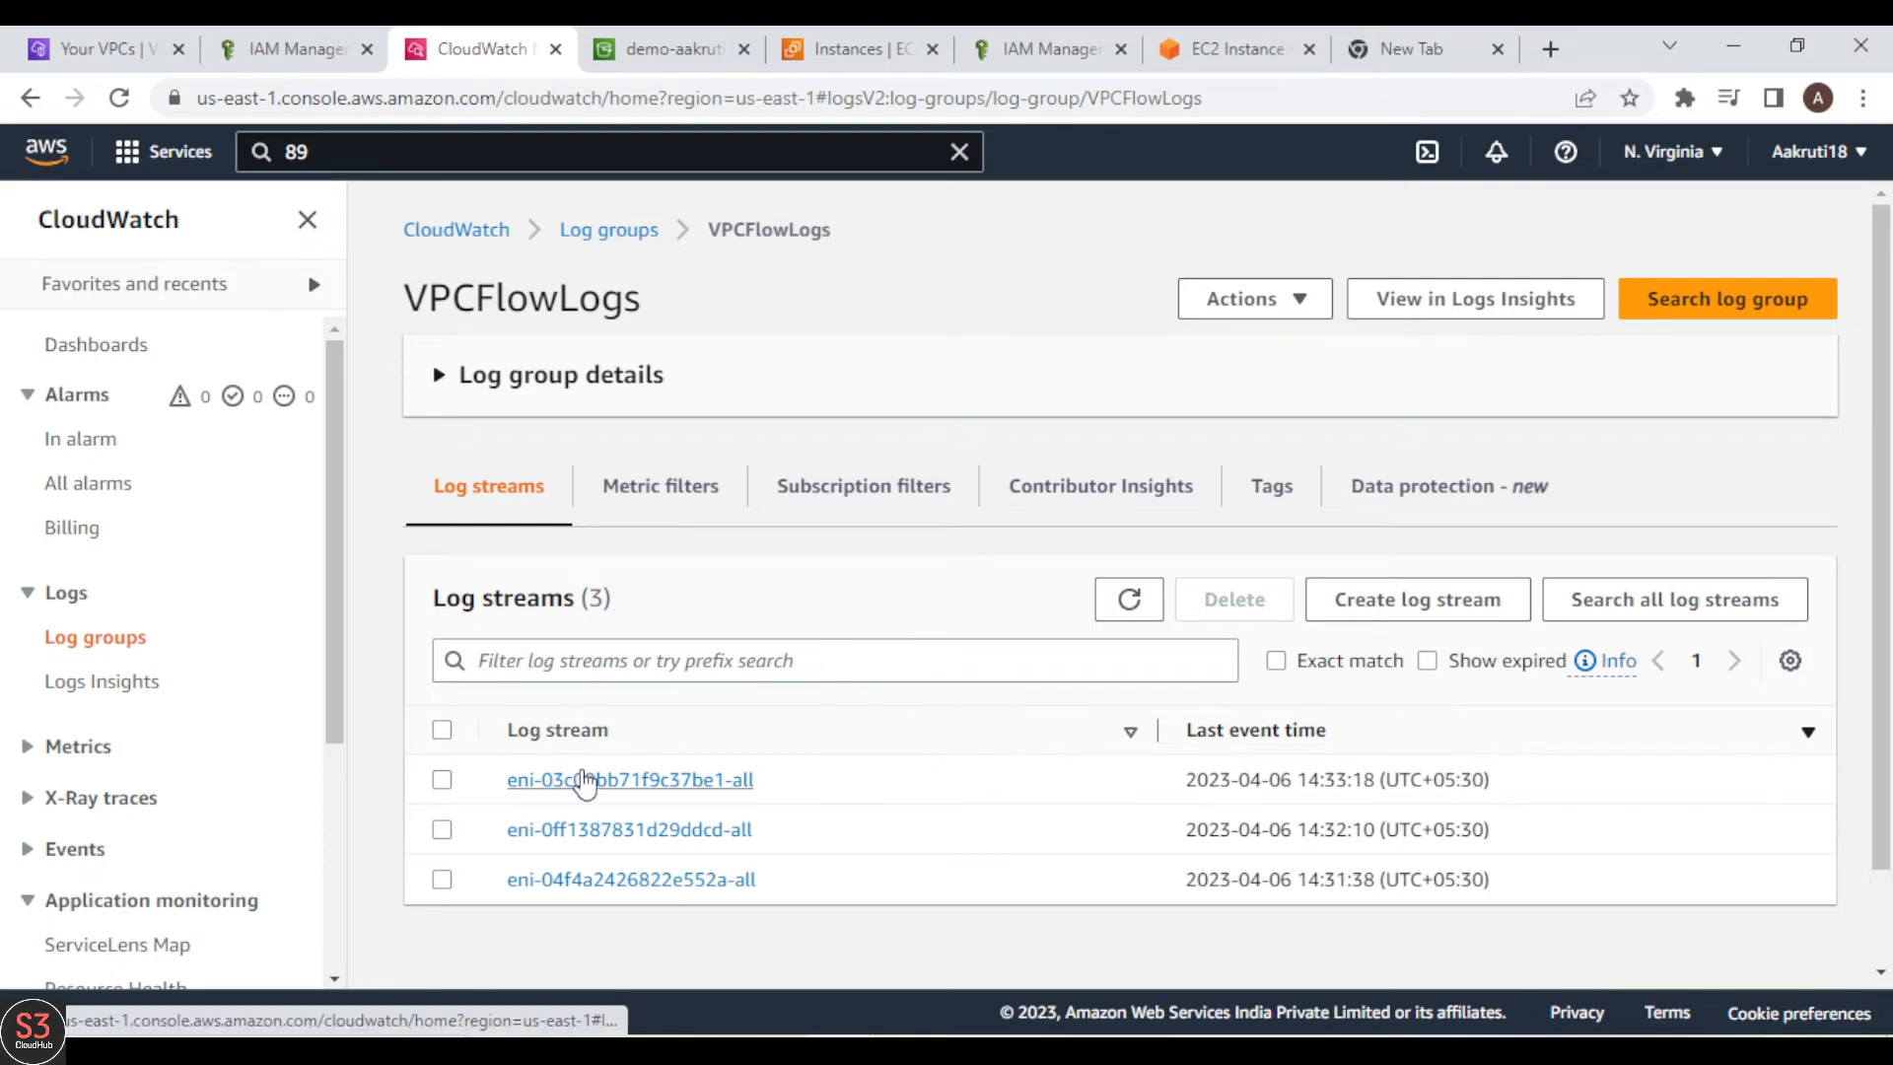
Step: Switch to the EC2 instances, select Bastion Host, and check its network interface ID in the networking details against the CloudWatch log streams
click(828, 57)
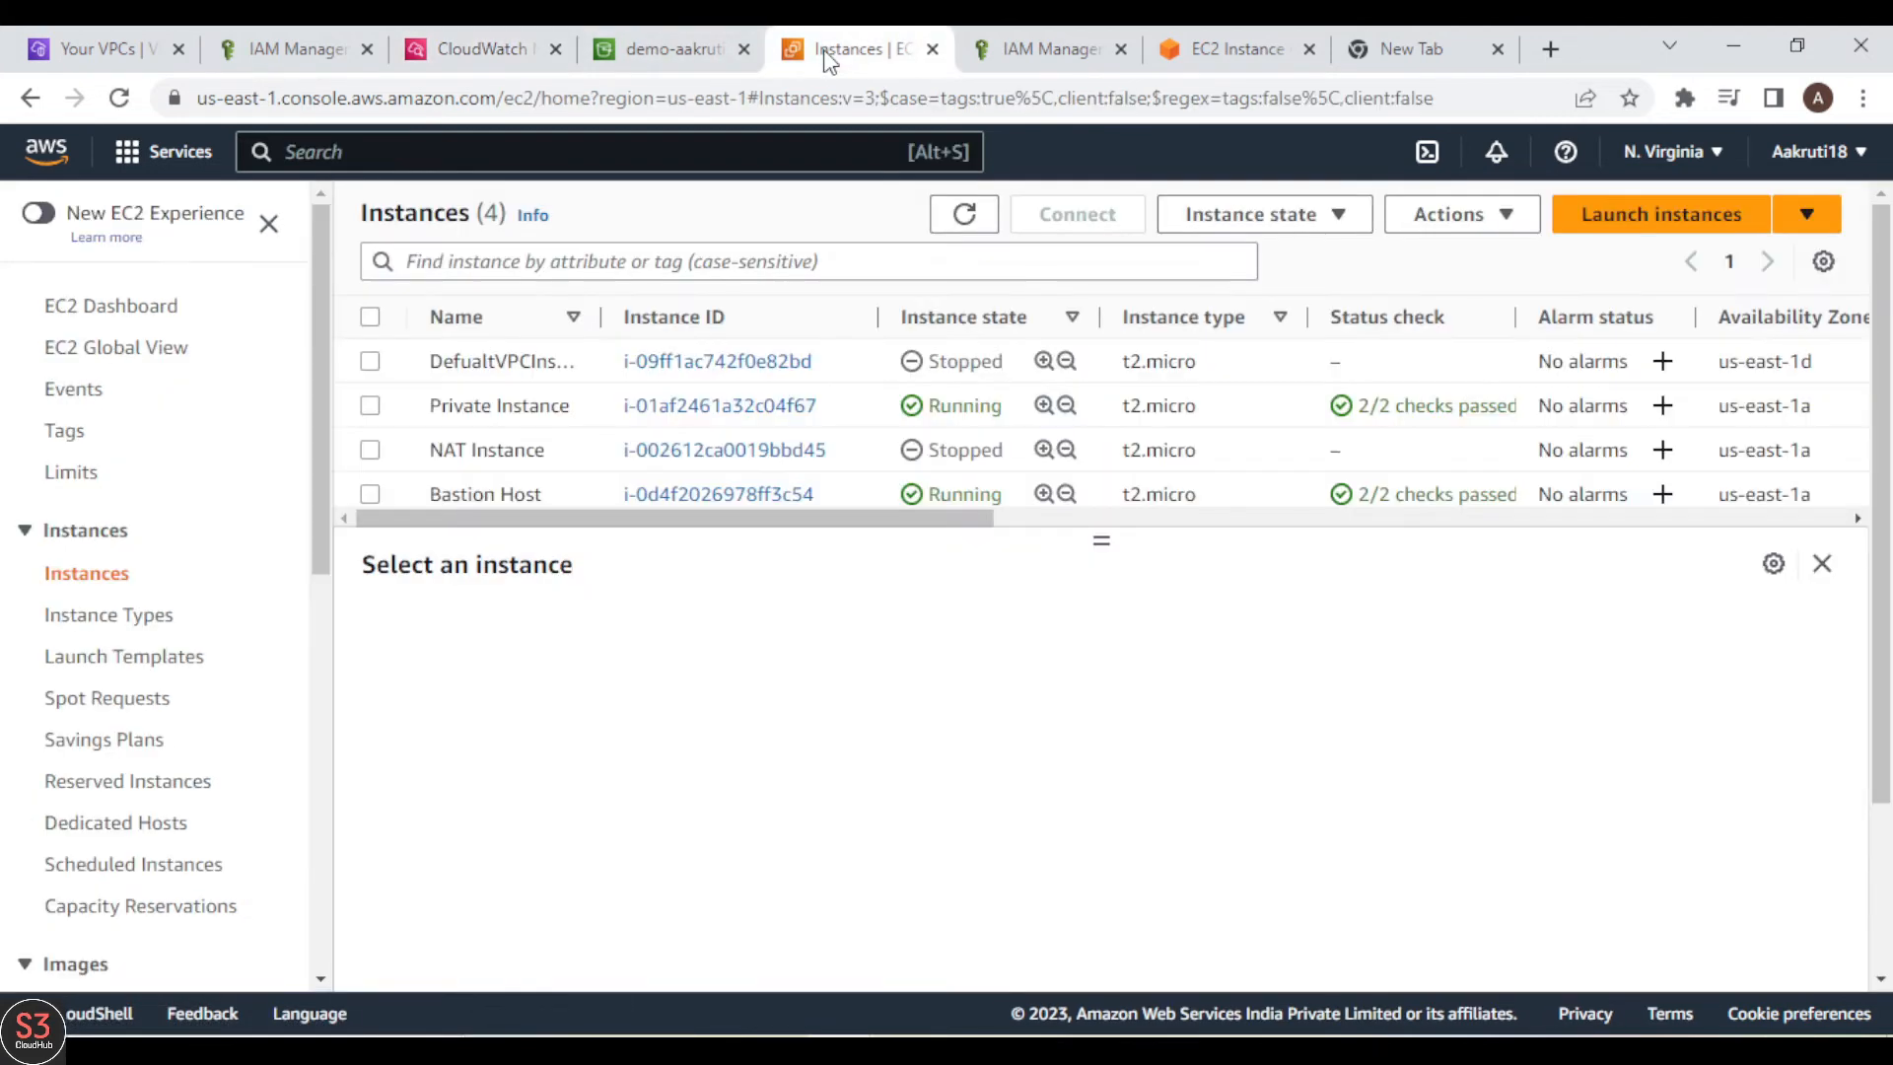
click(477, 40)
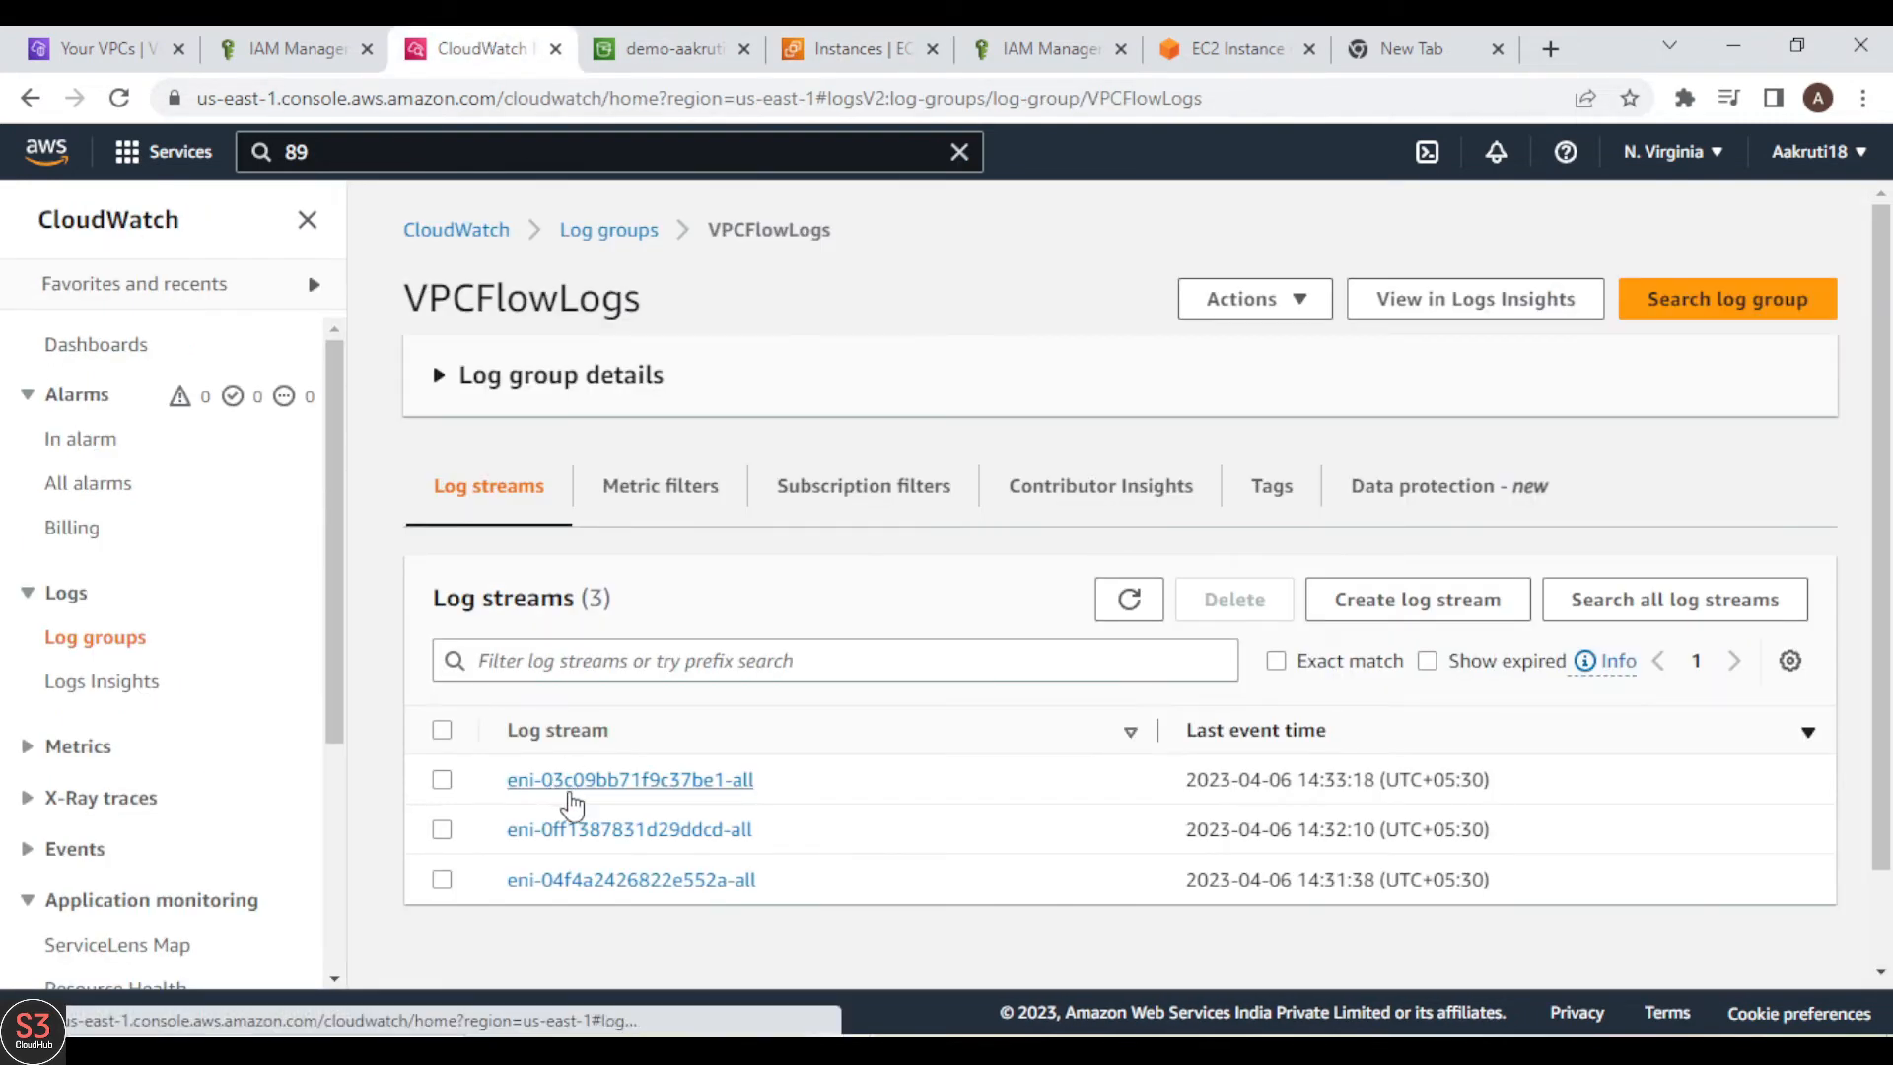
click(812, 55)
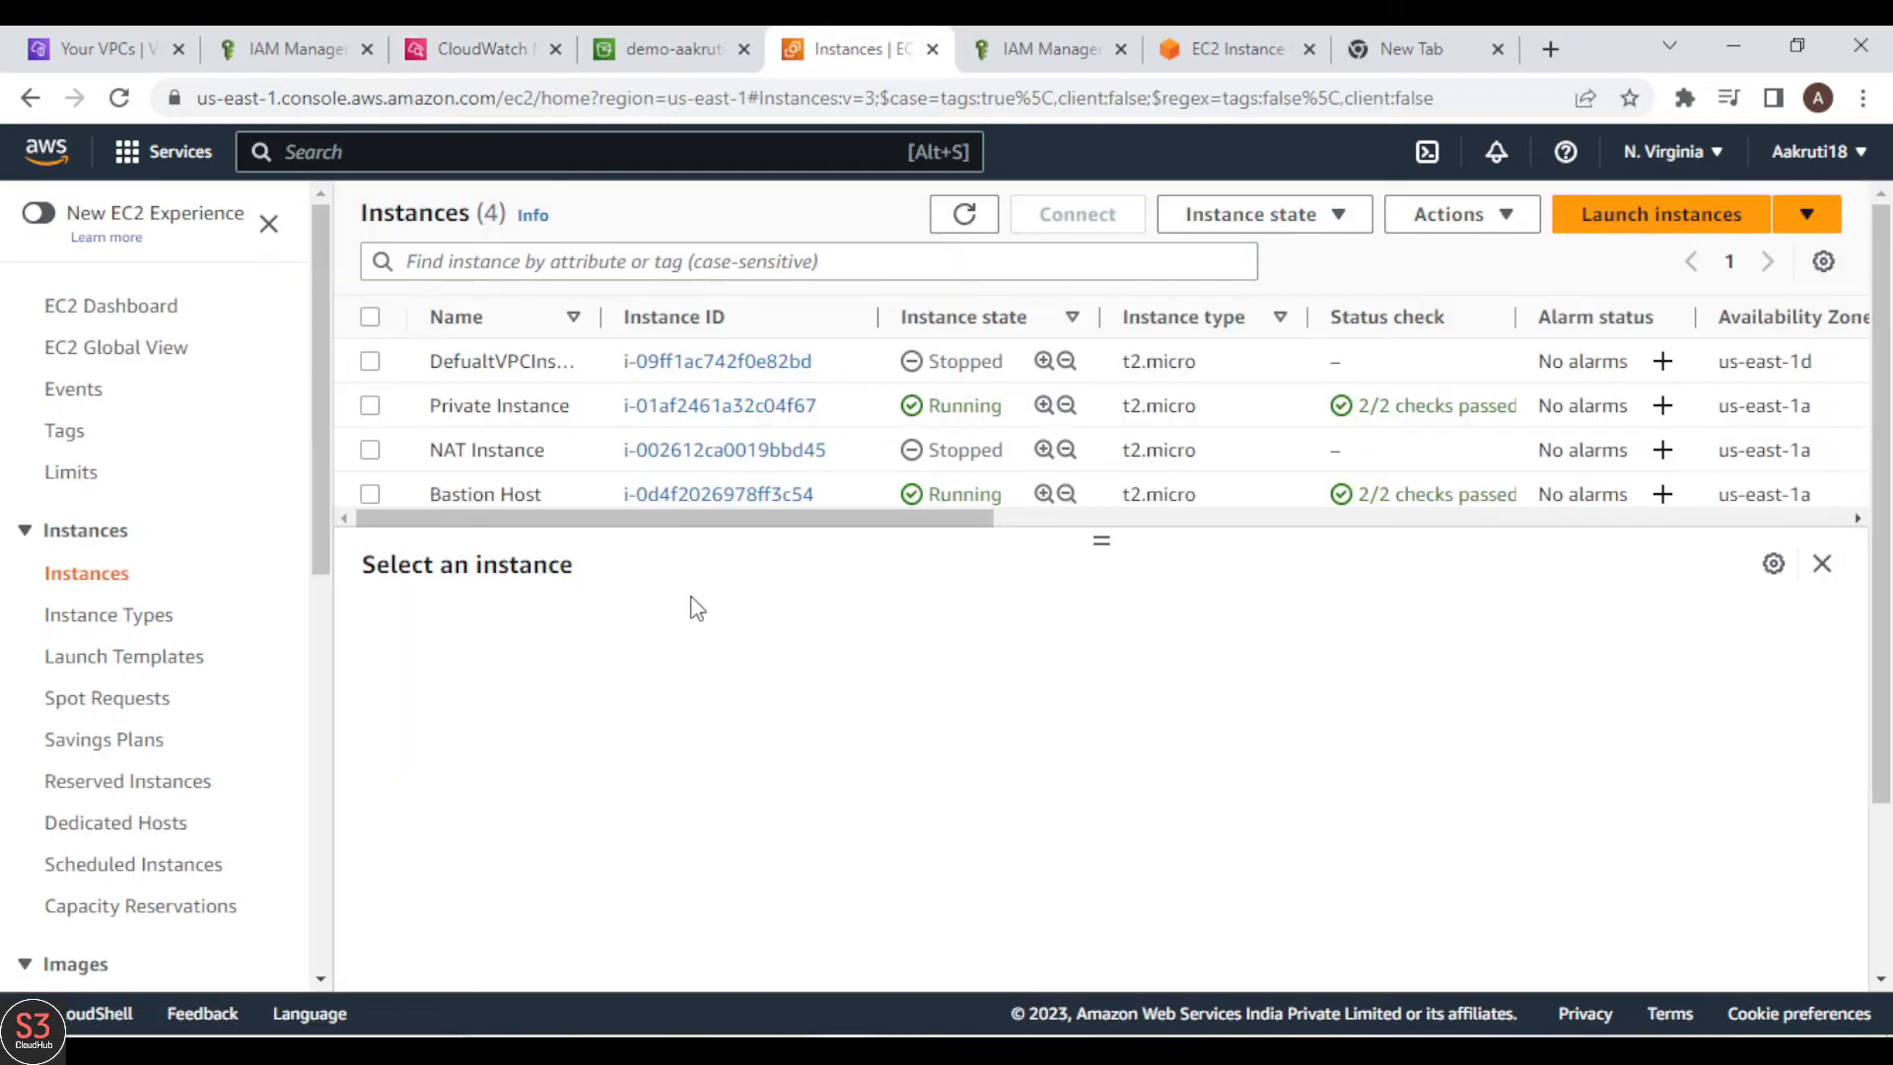
click(371, 495)
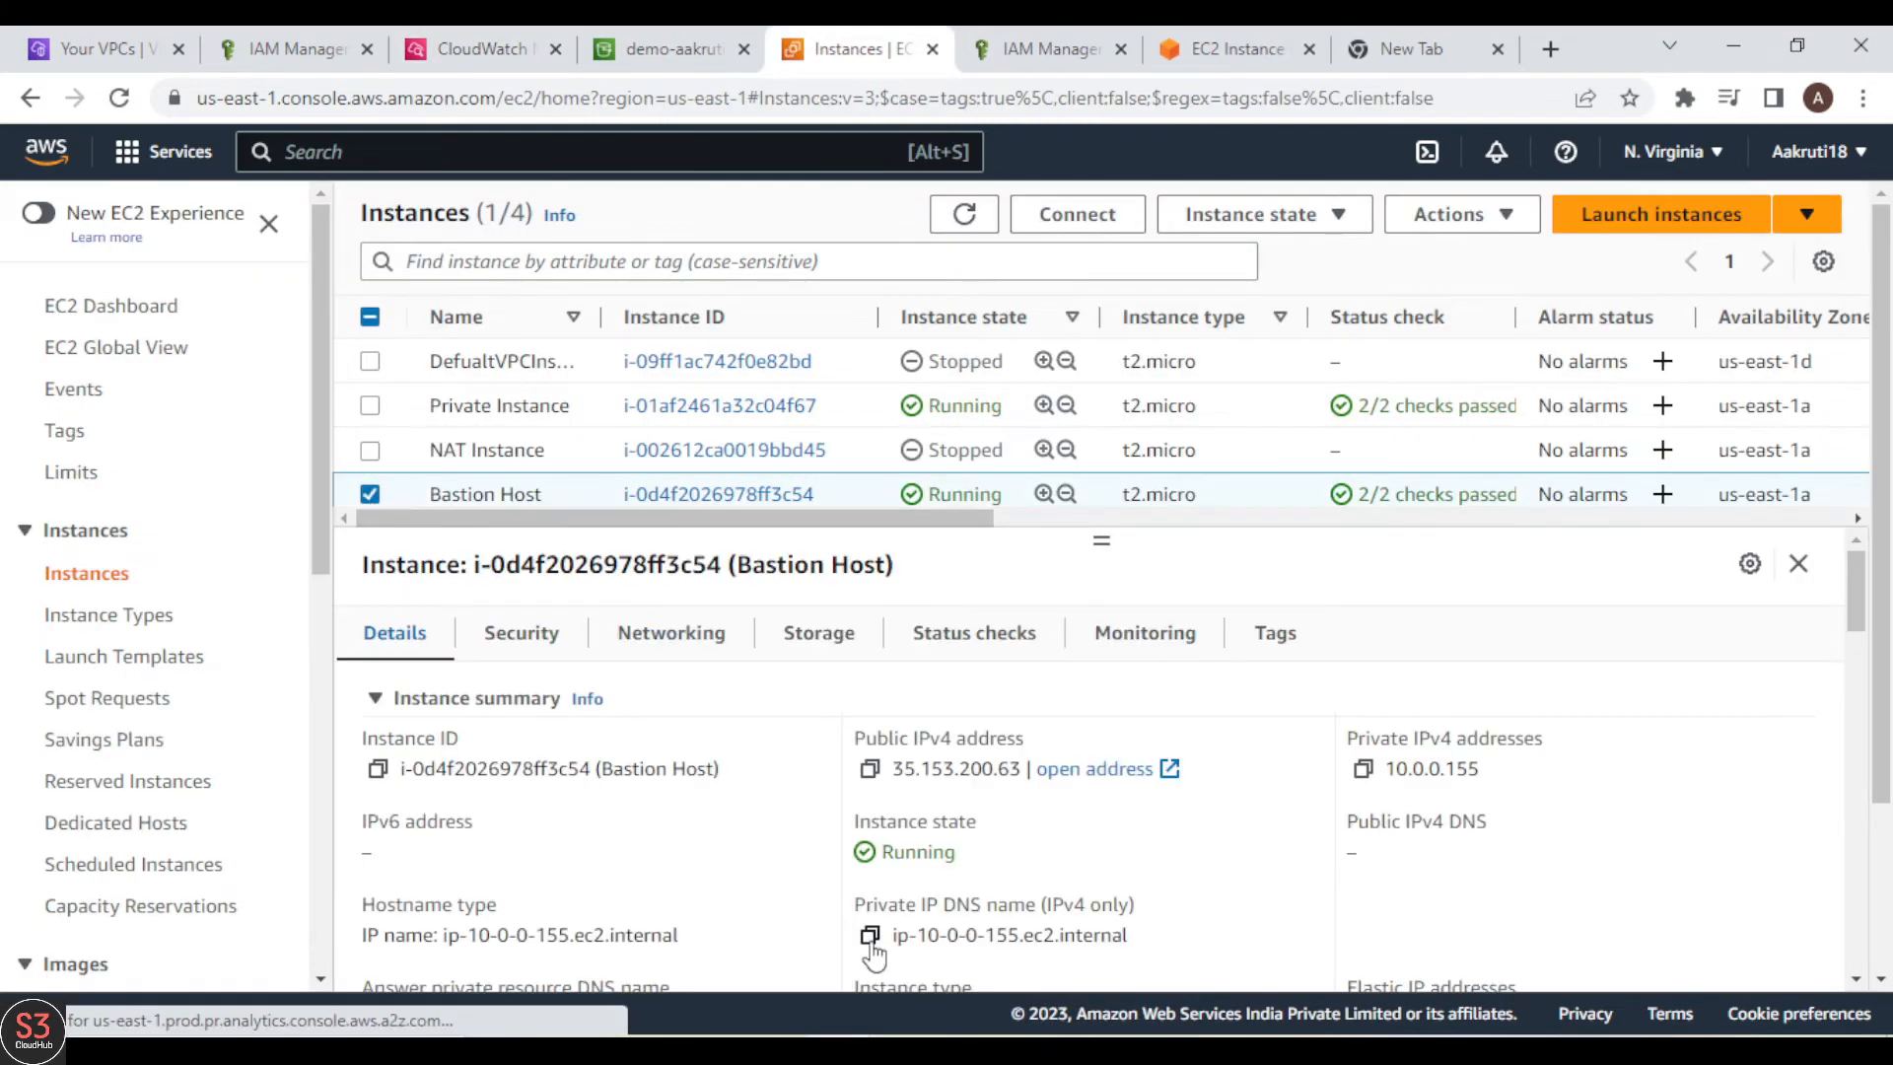
scroll(872, 954, down, 5)
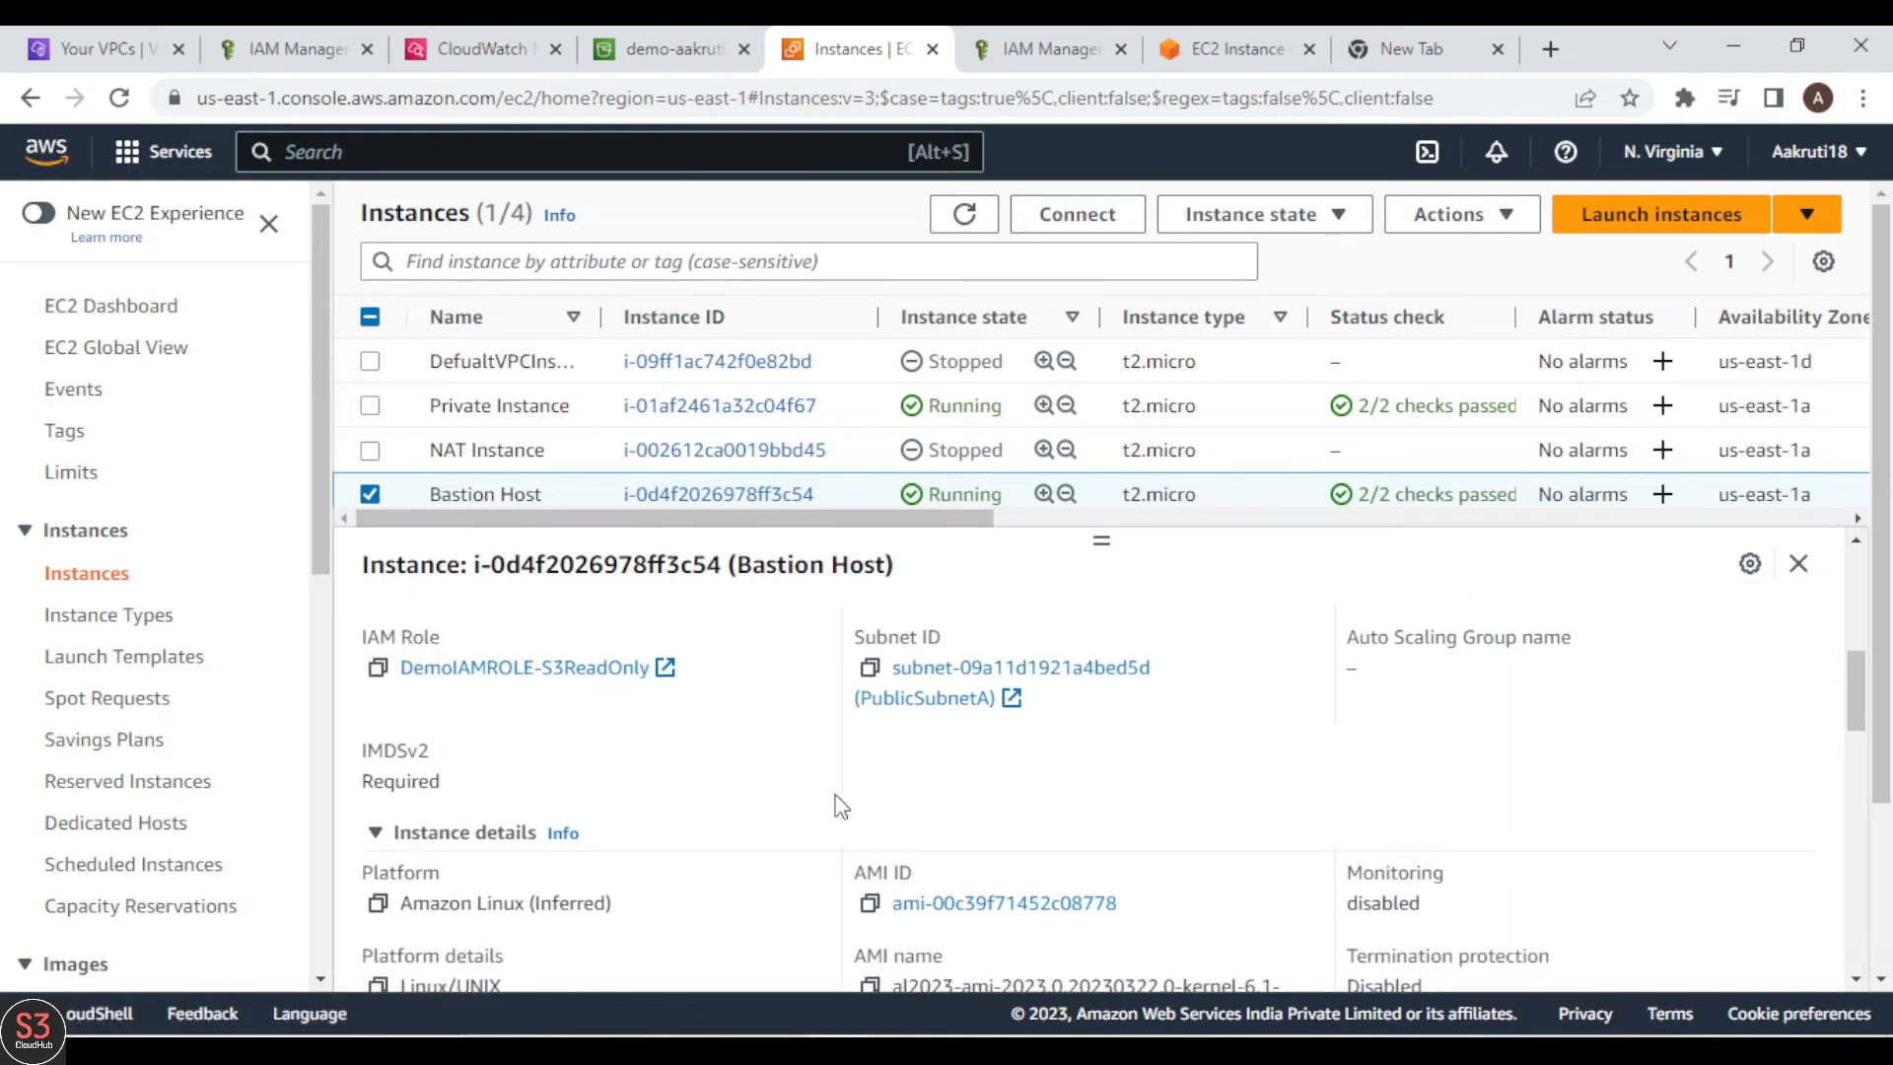
scroll(841, 806, up, 5)
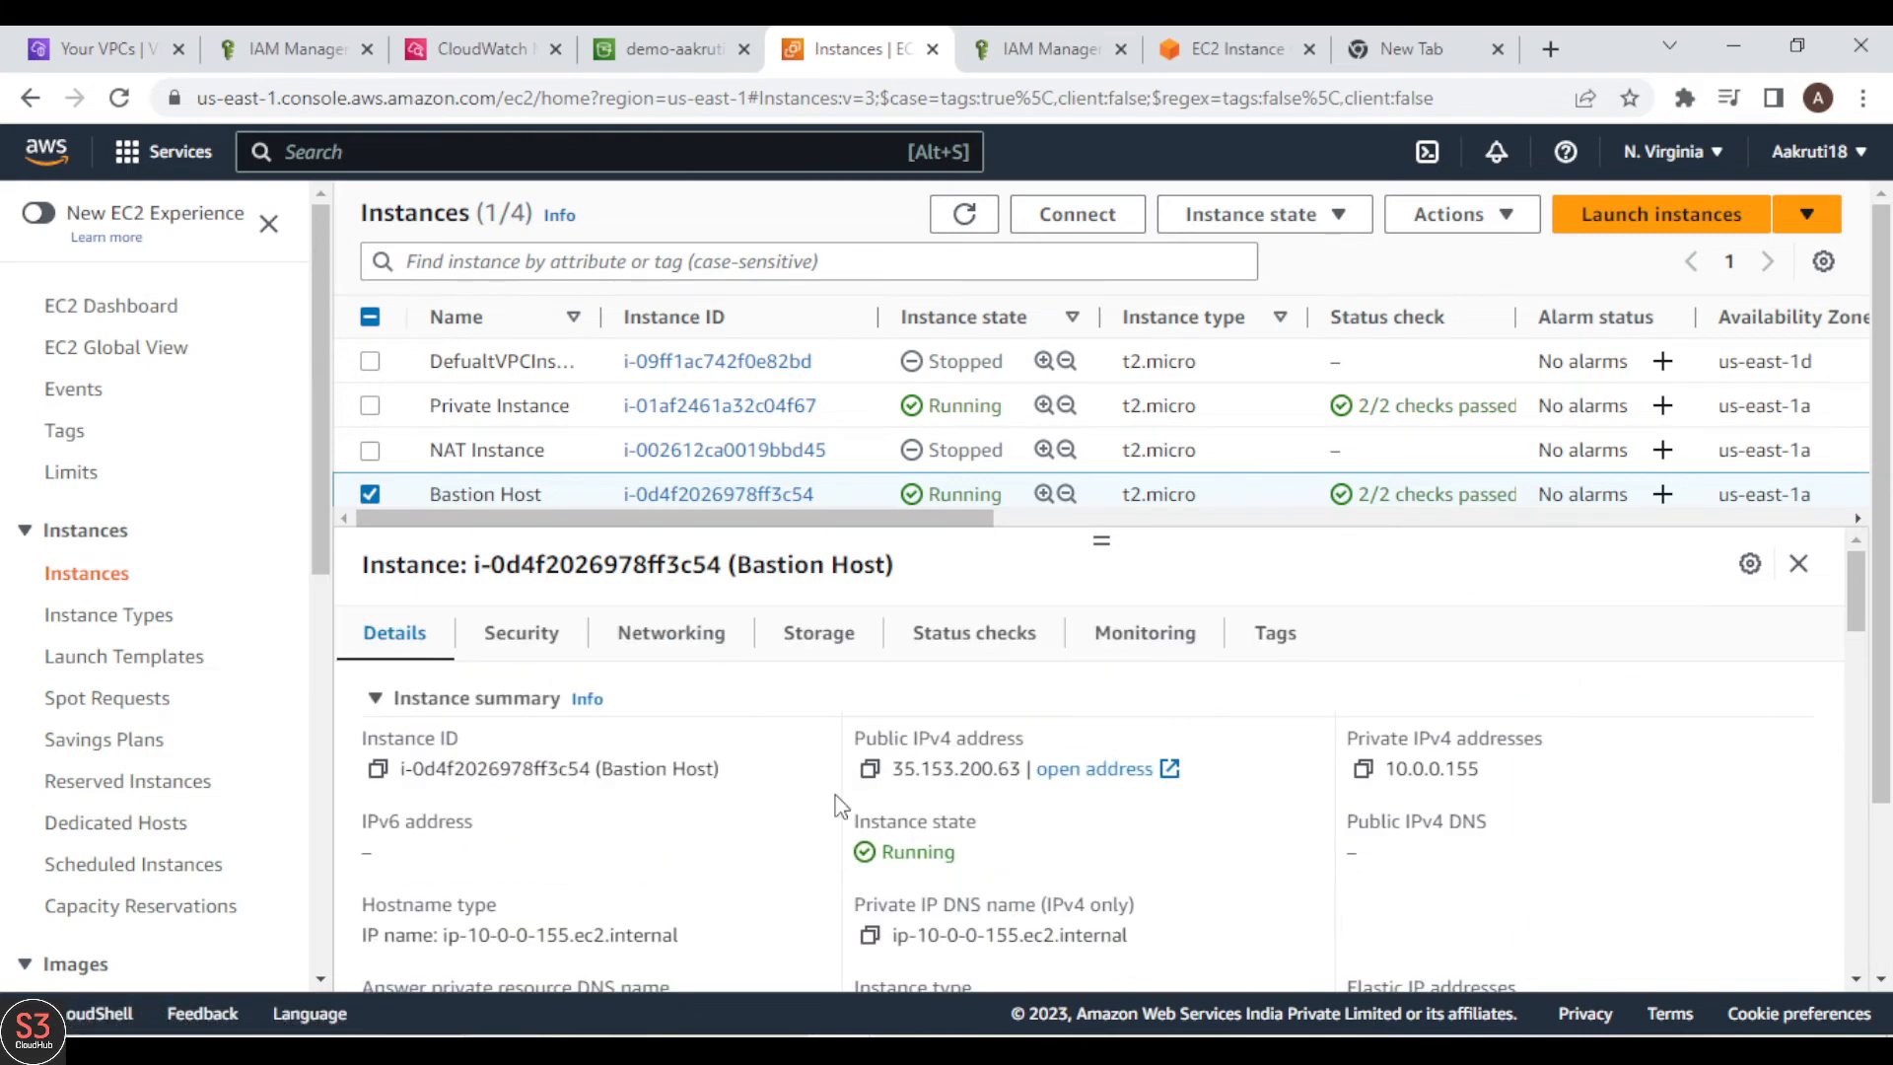
click(674, 646)
scroll(800, 899, down, 6)
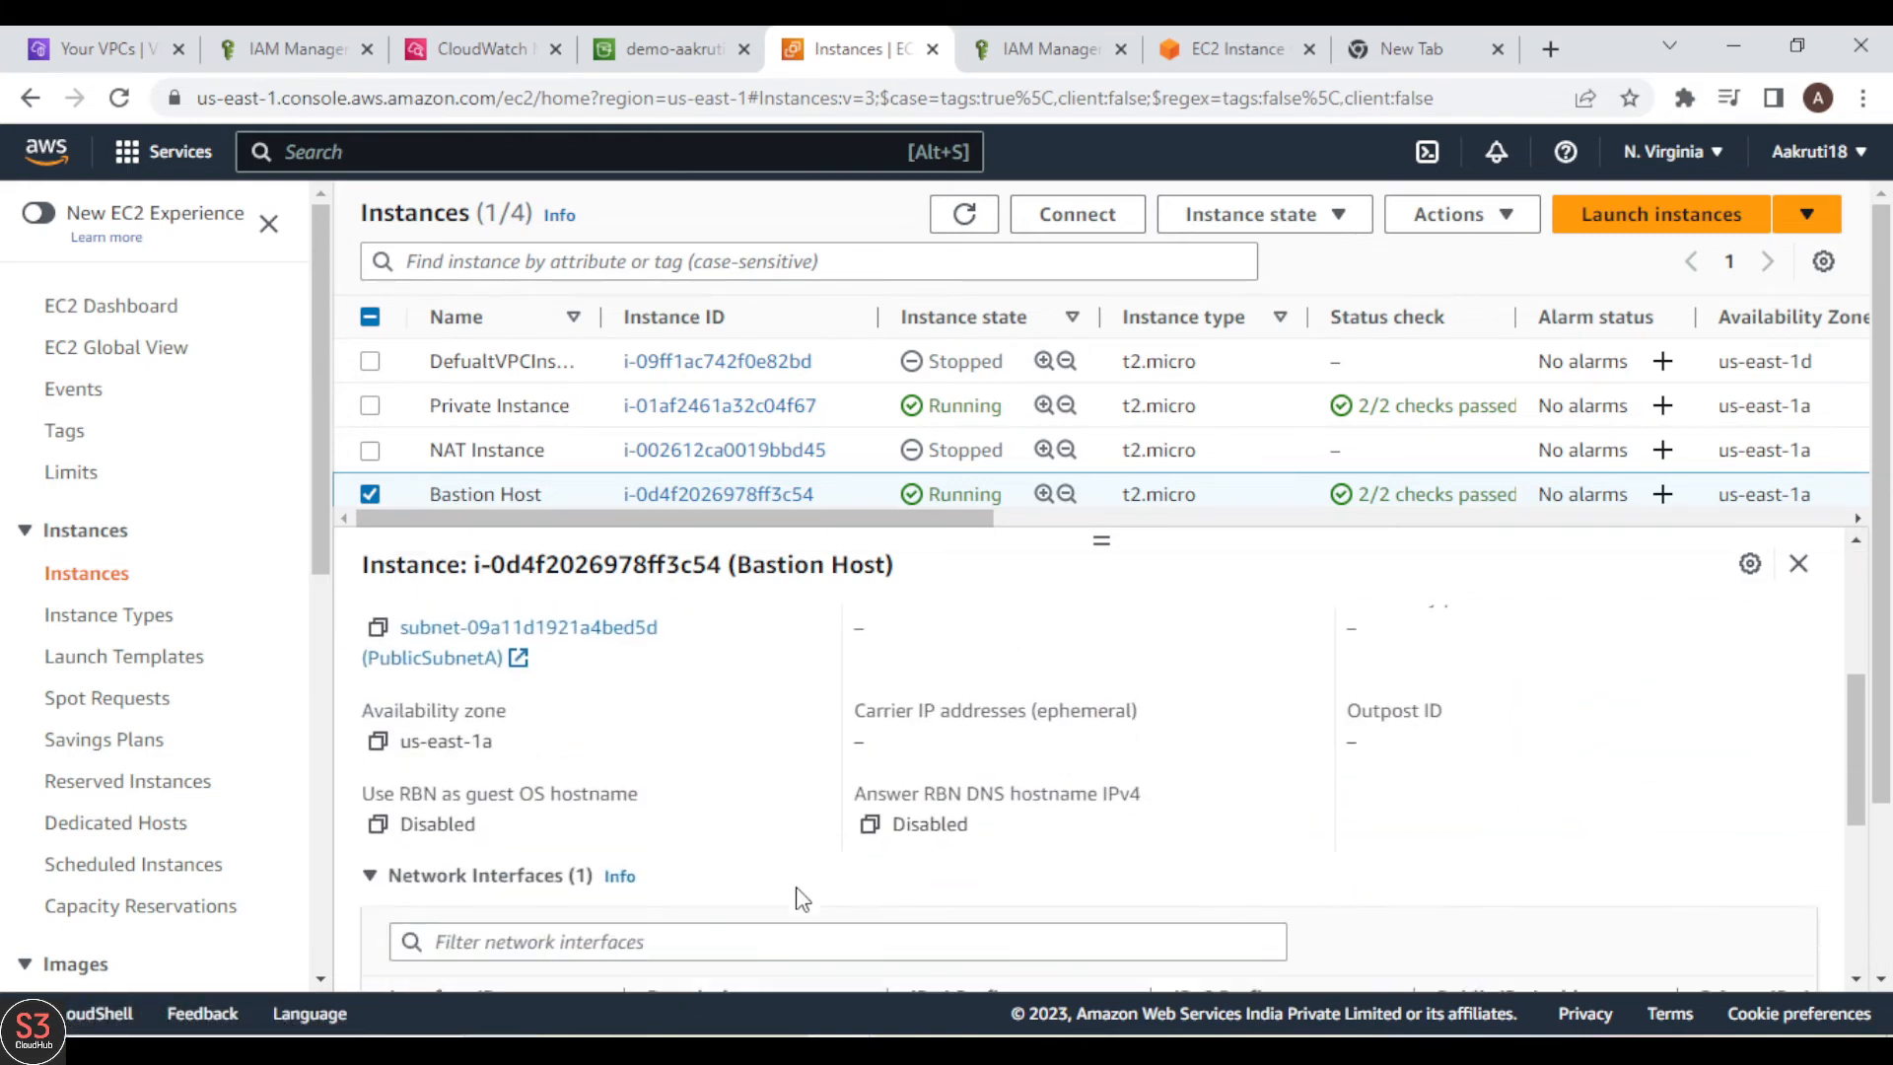
scroll(801, 899, up, 1)
scroll(801, 899, down, 2)
scroll(795, 885, down, 1)
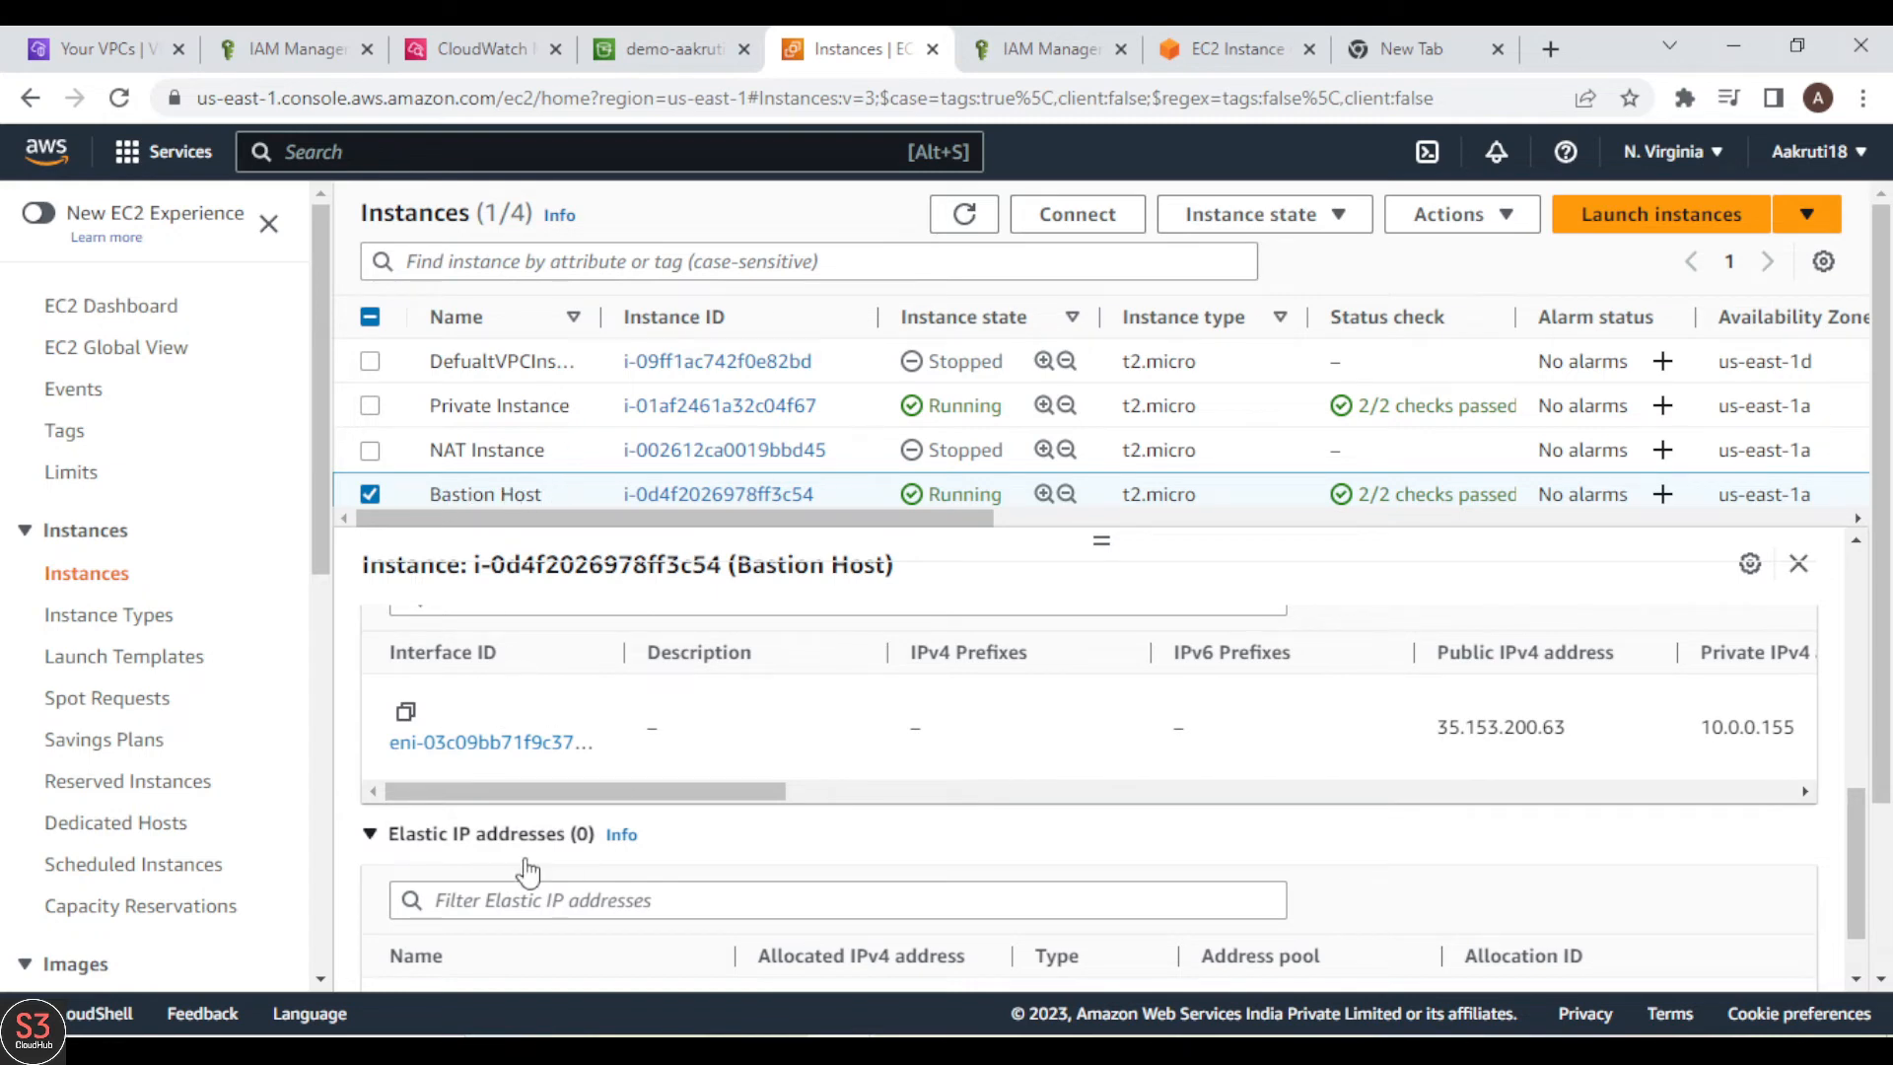
Step: Return to the VPCFlowLogs group, open the eni-03c09bb71f9c37be1-all log stream, and expand its first log event
click(616, 41)
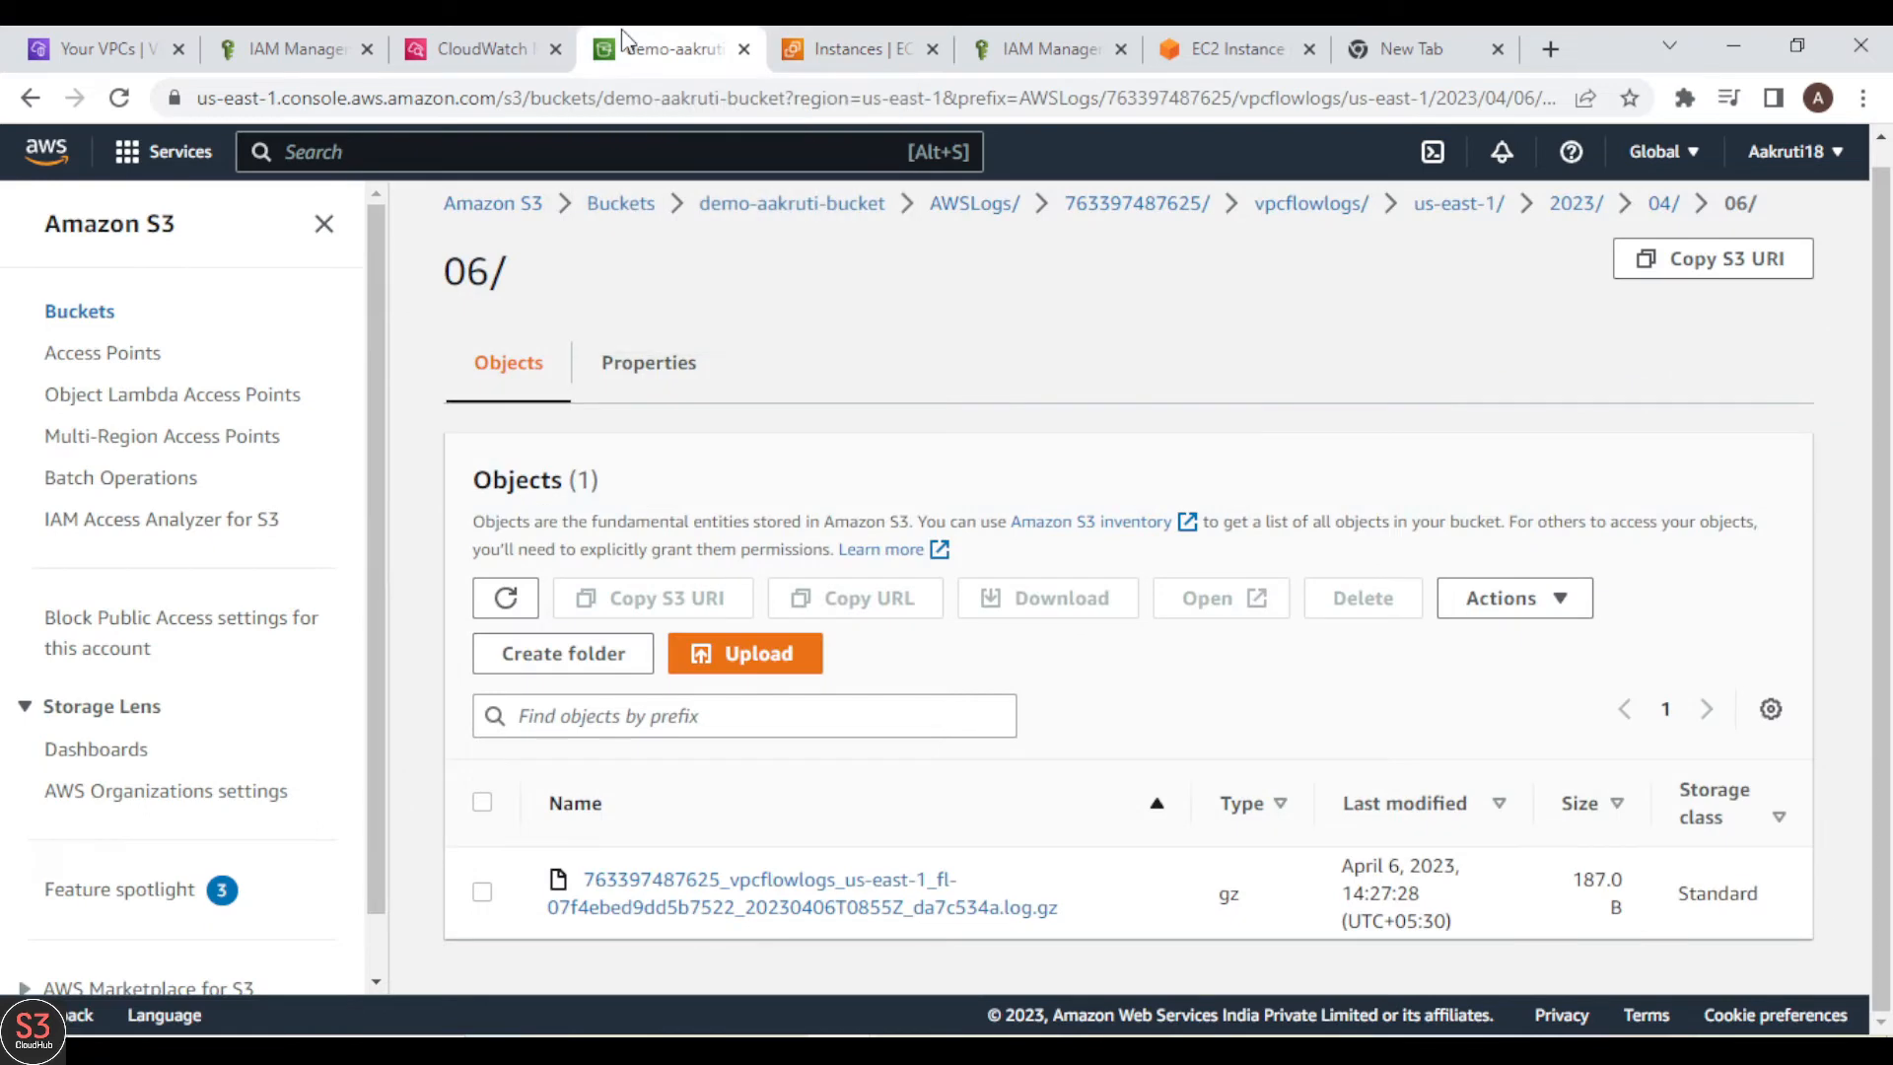
click(485, 48)
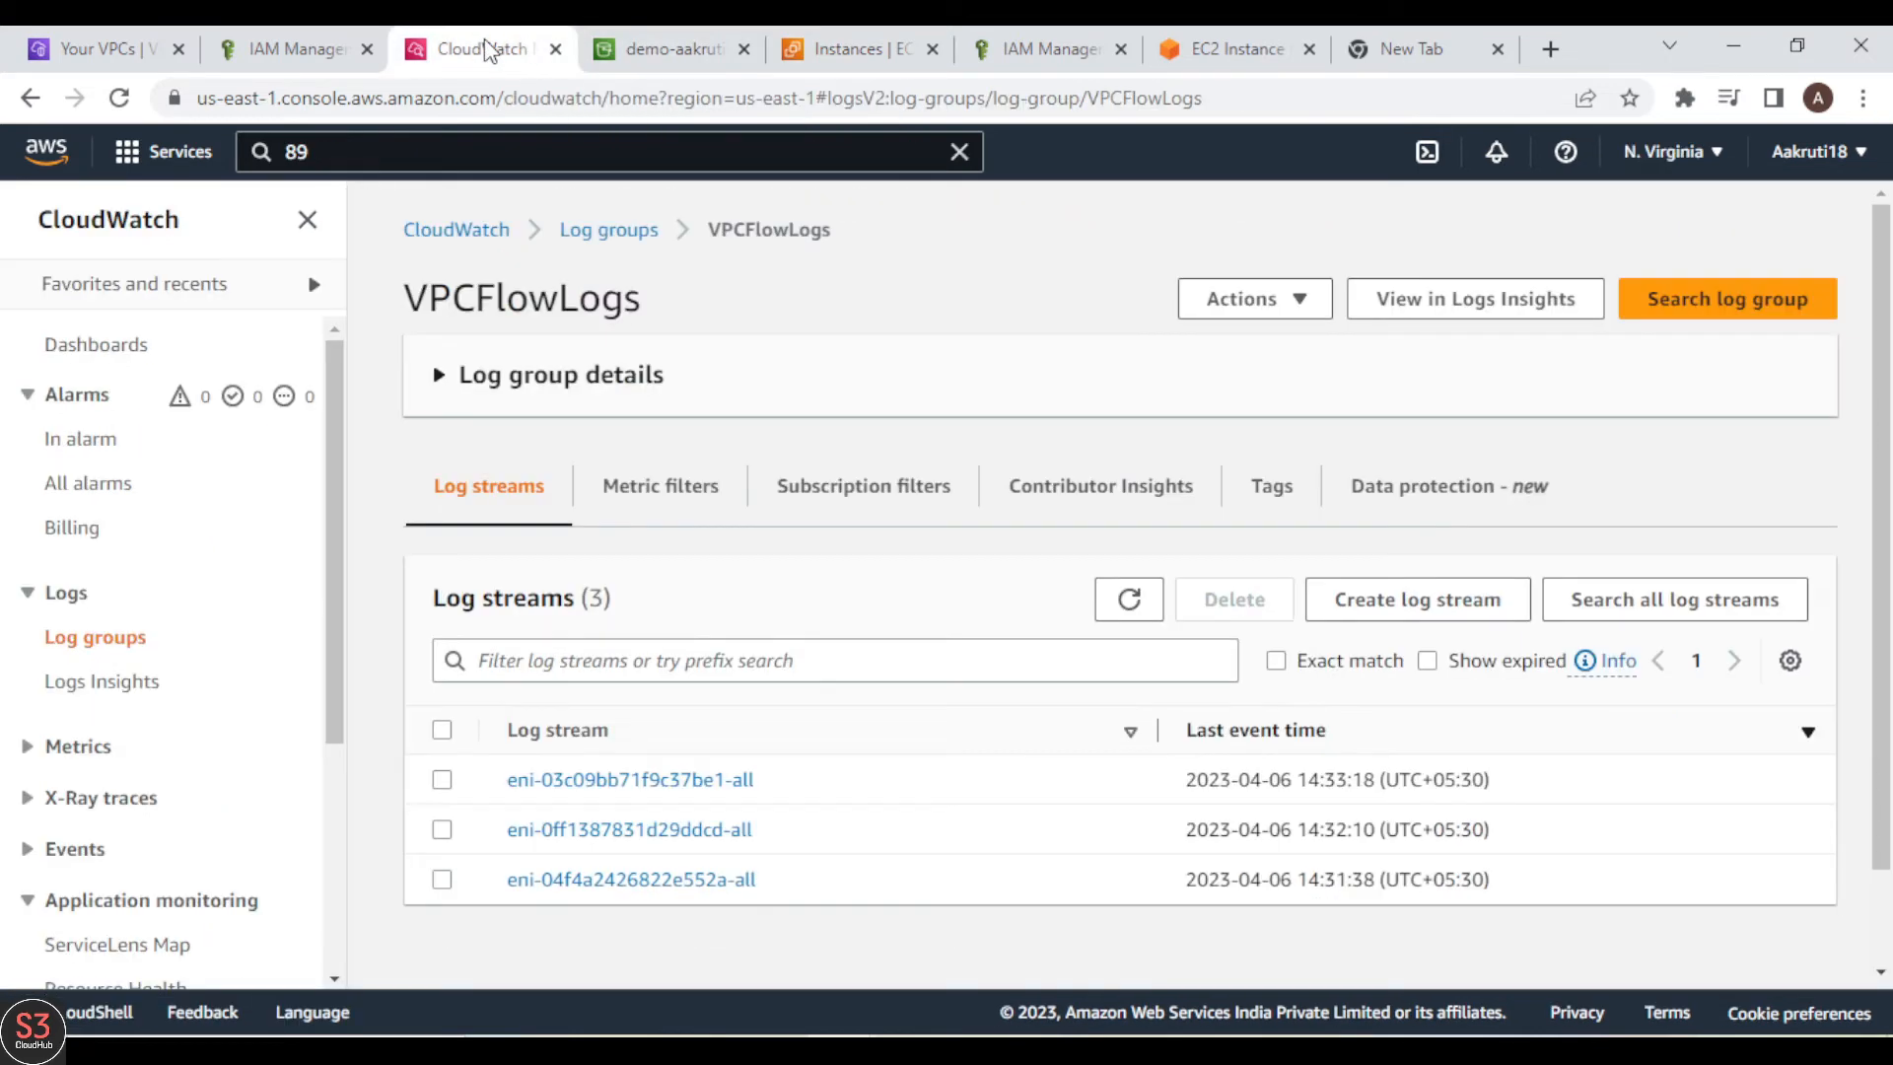
click(599, 784)
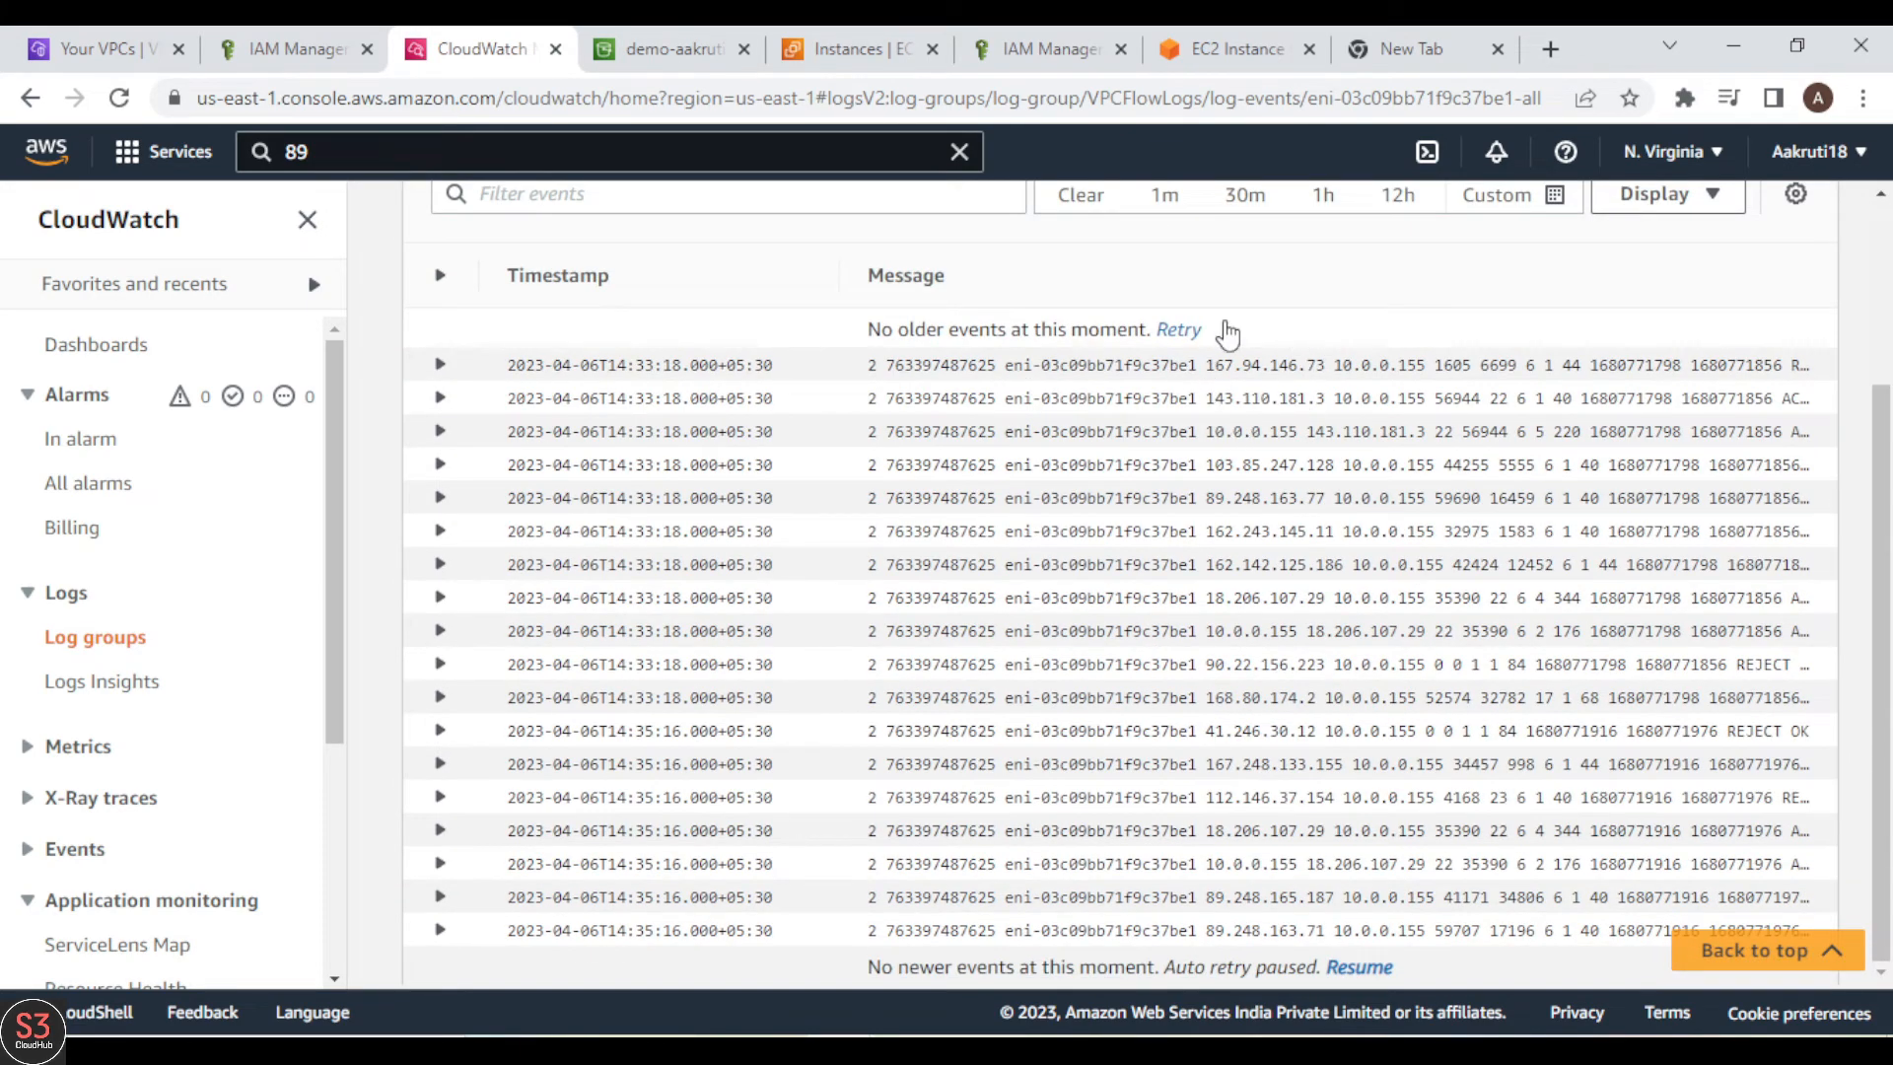
click(1247, 375)
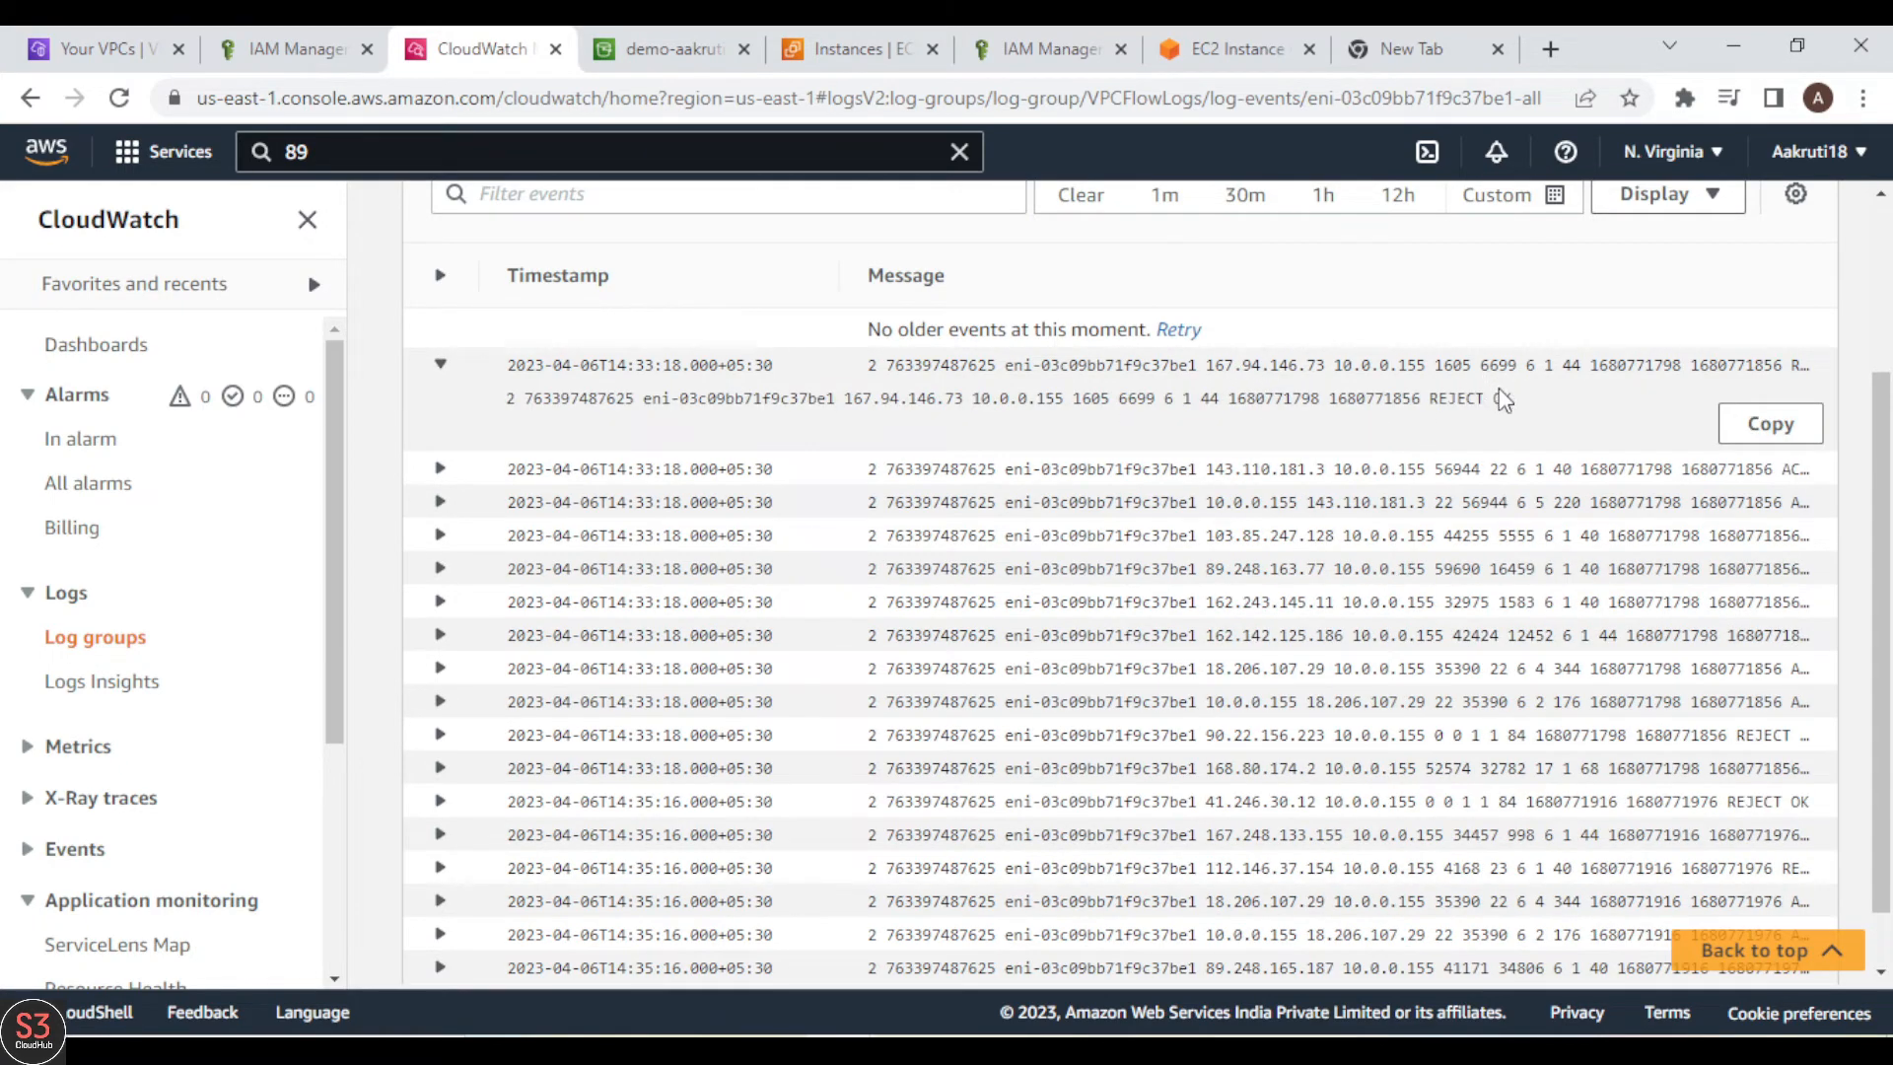
Step: Examine the action and status at the end of the expanded log event and look over the other events in the stream
scroll(1448, 397, up, 1)
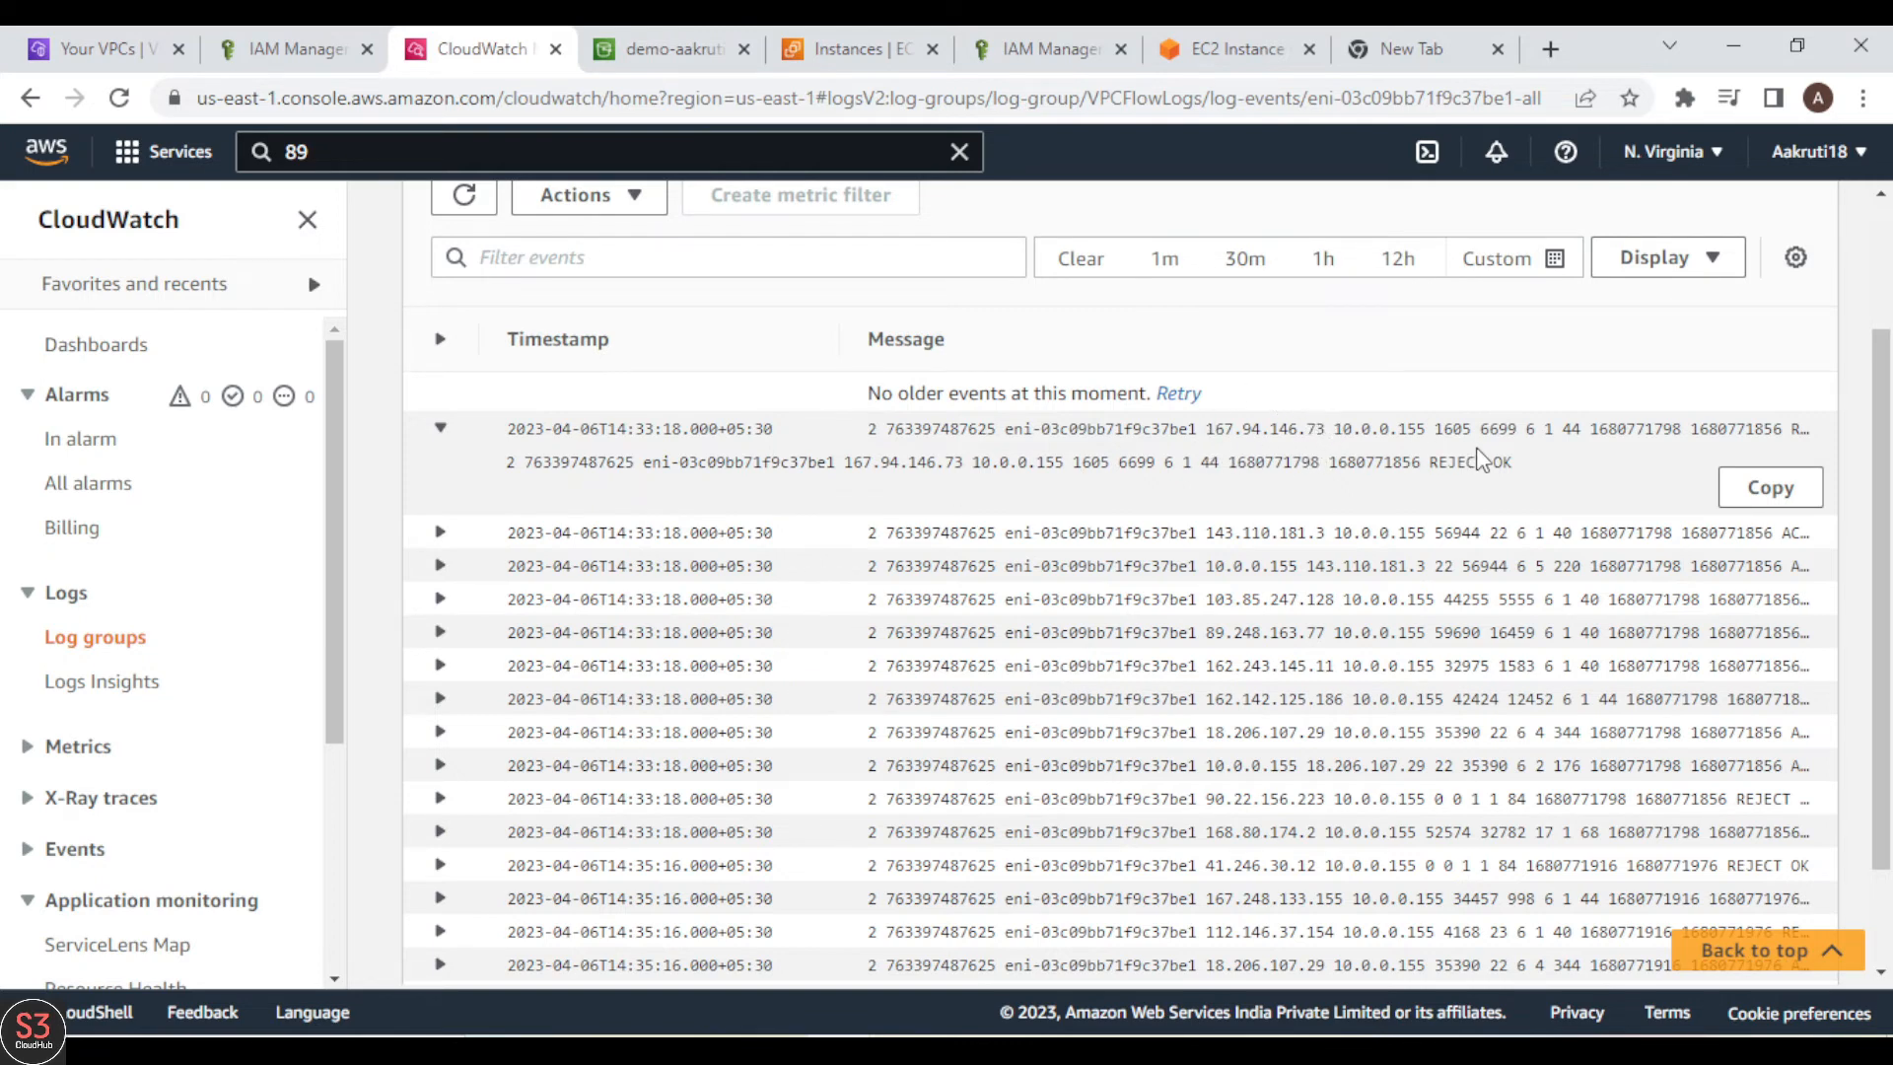
drag(1489, 462, 1431, 463)
click(1429, 462)
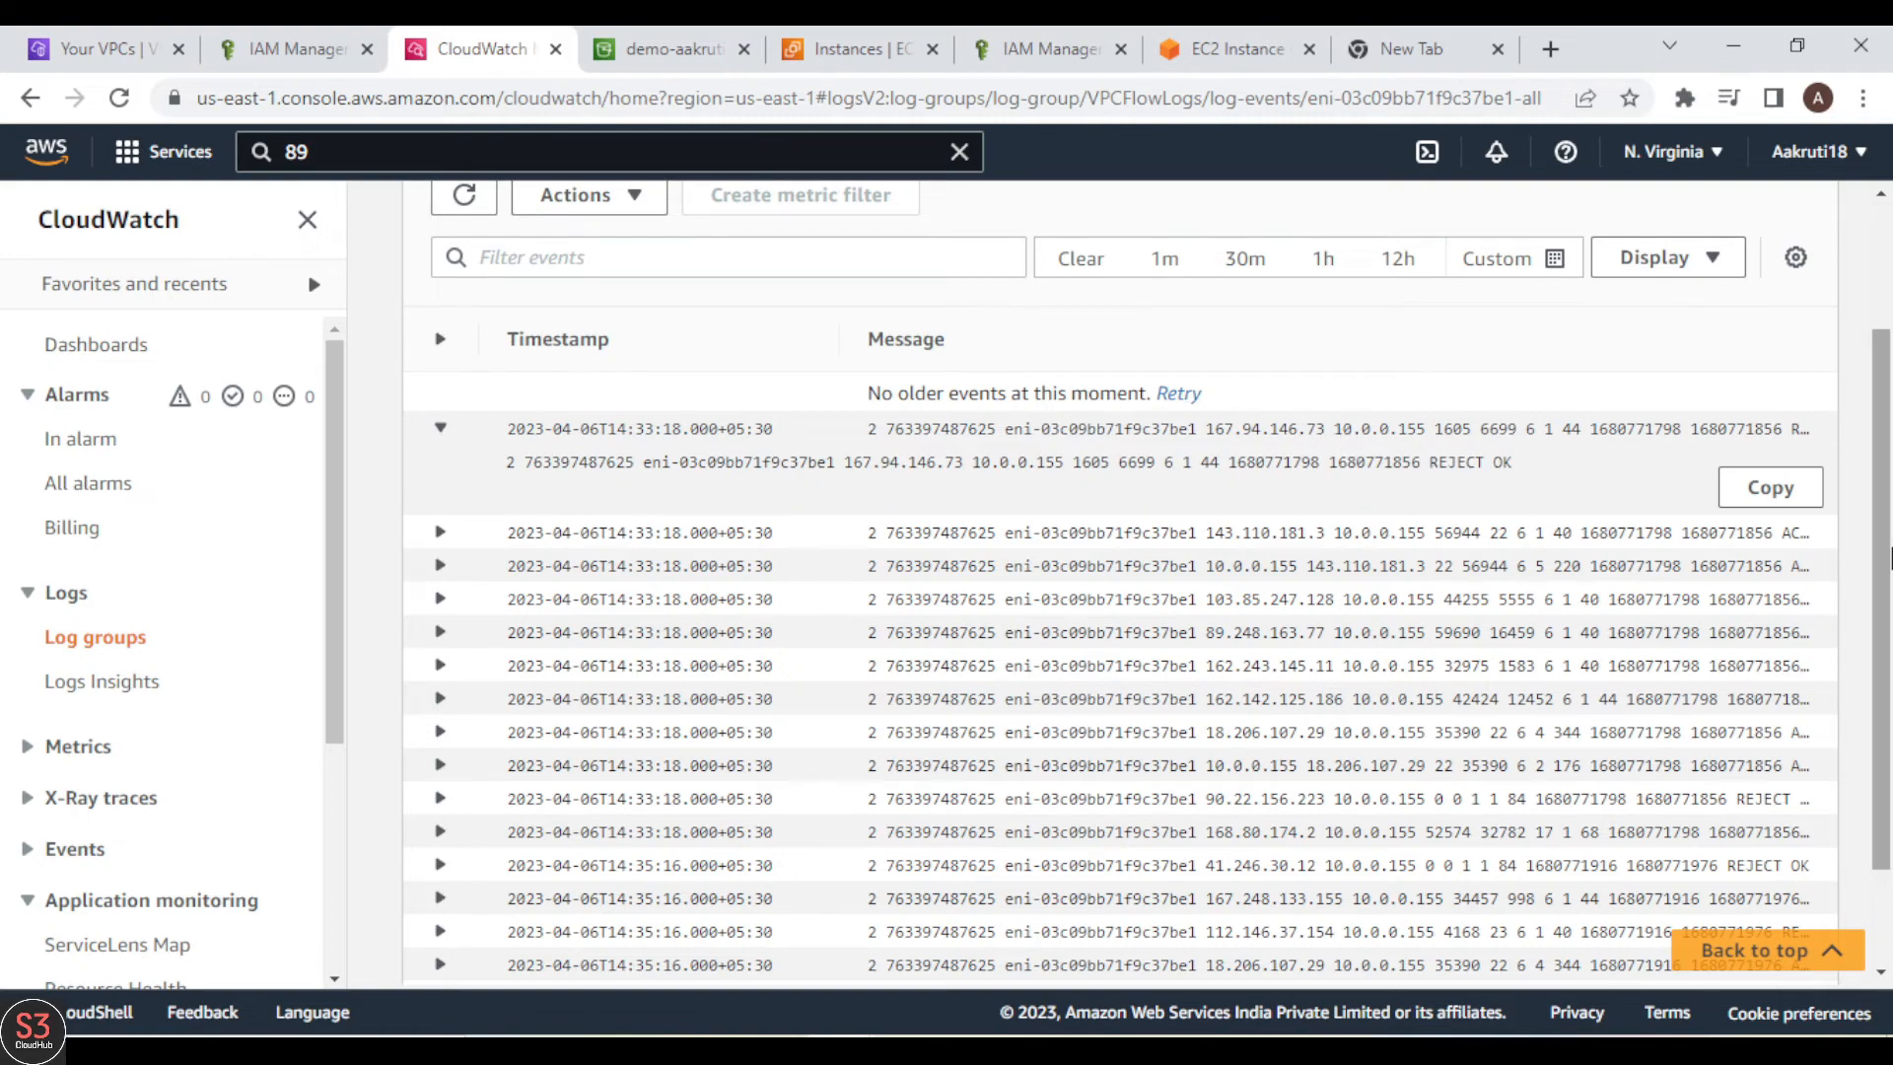
drag(1890, 558, 1890, 663)
scroll(1876, 833, up, 1)
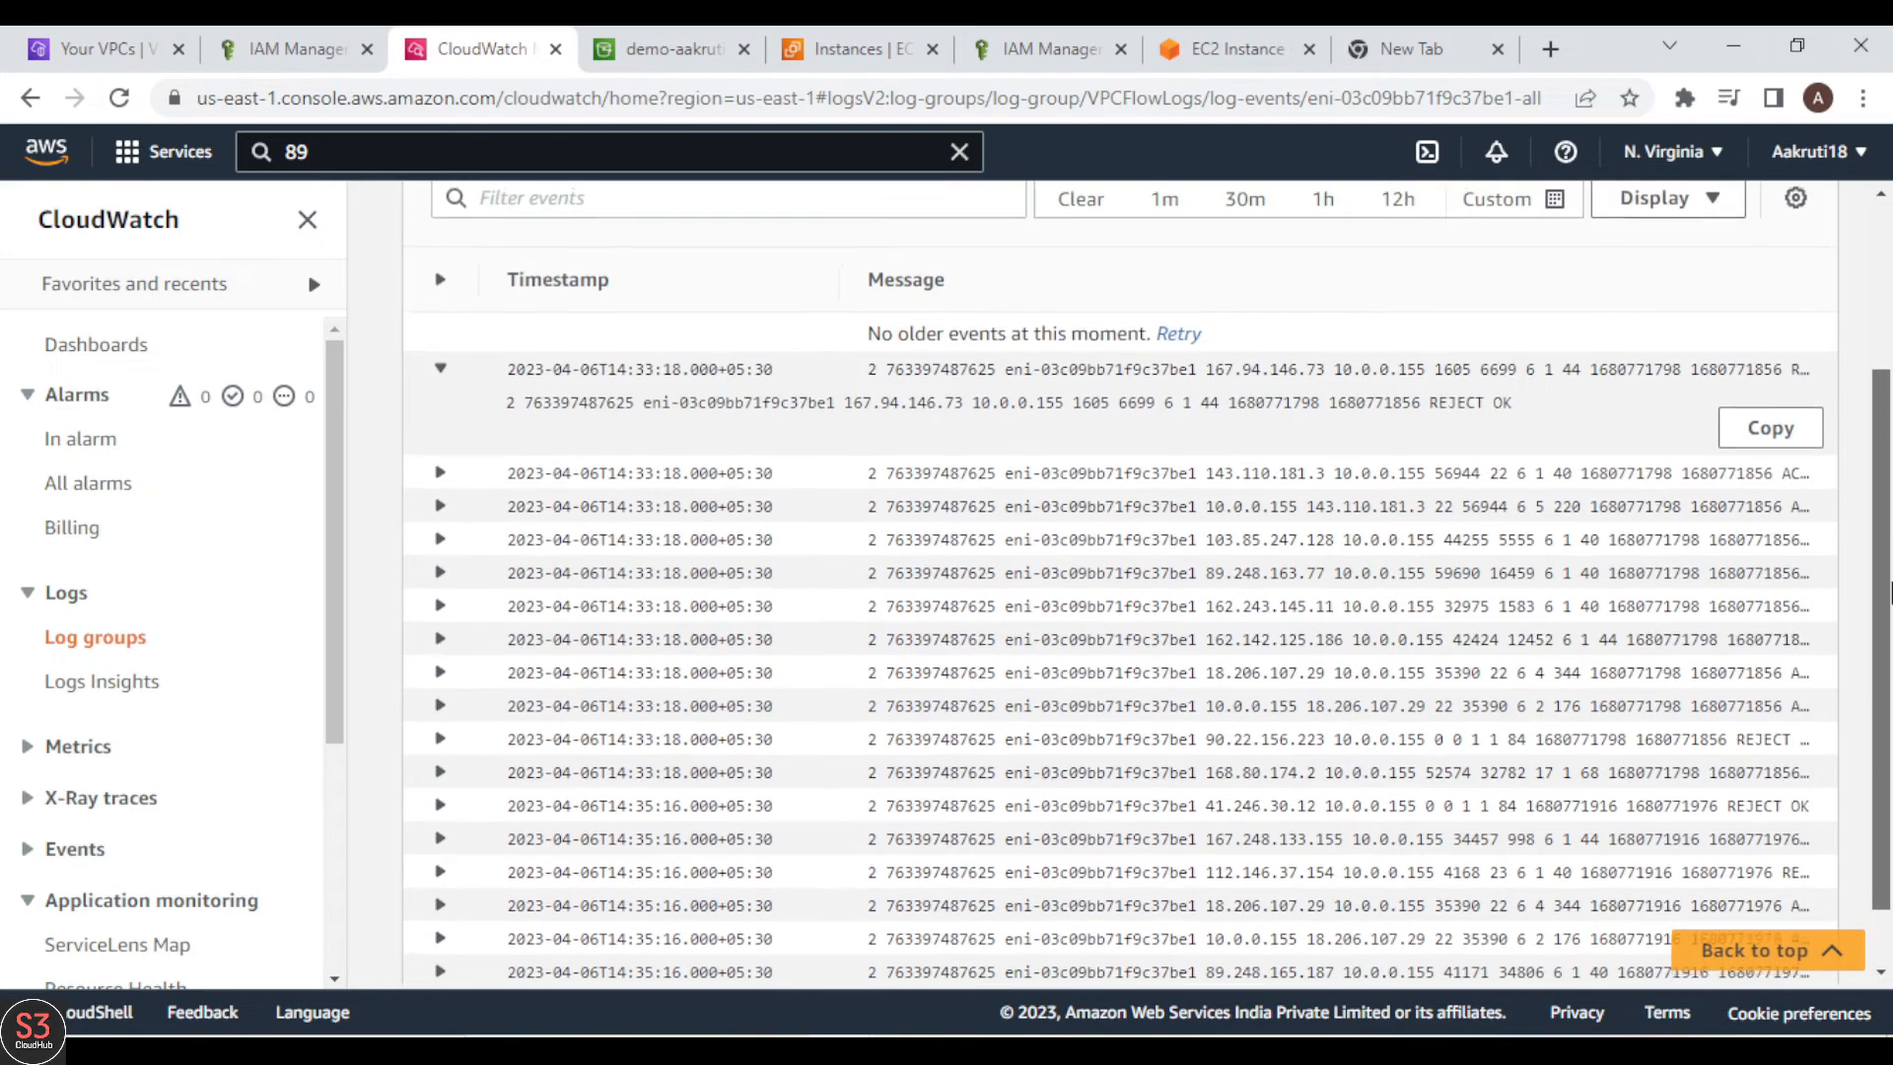
scroll(1890, 576, up, 2)
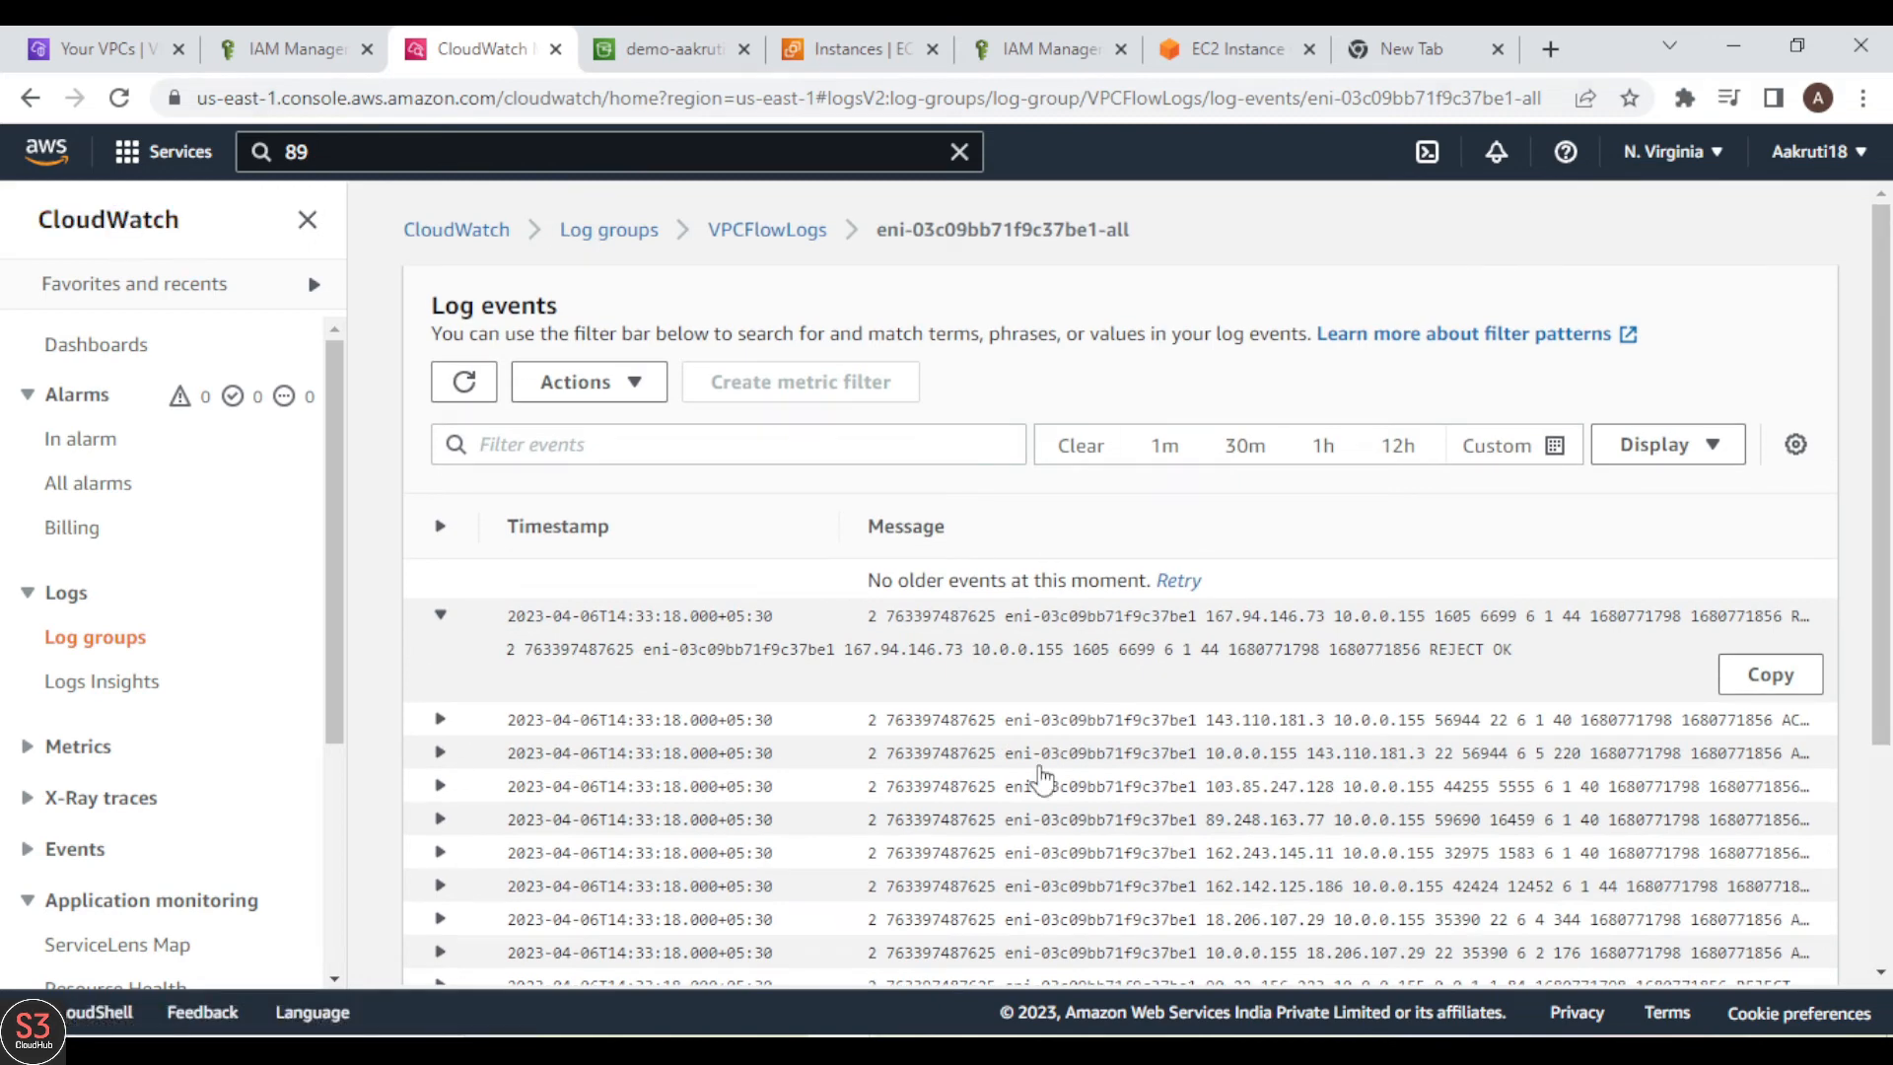
drag(1890, 448, 1890, 558)
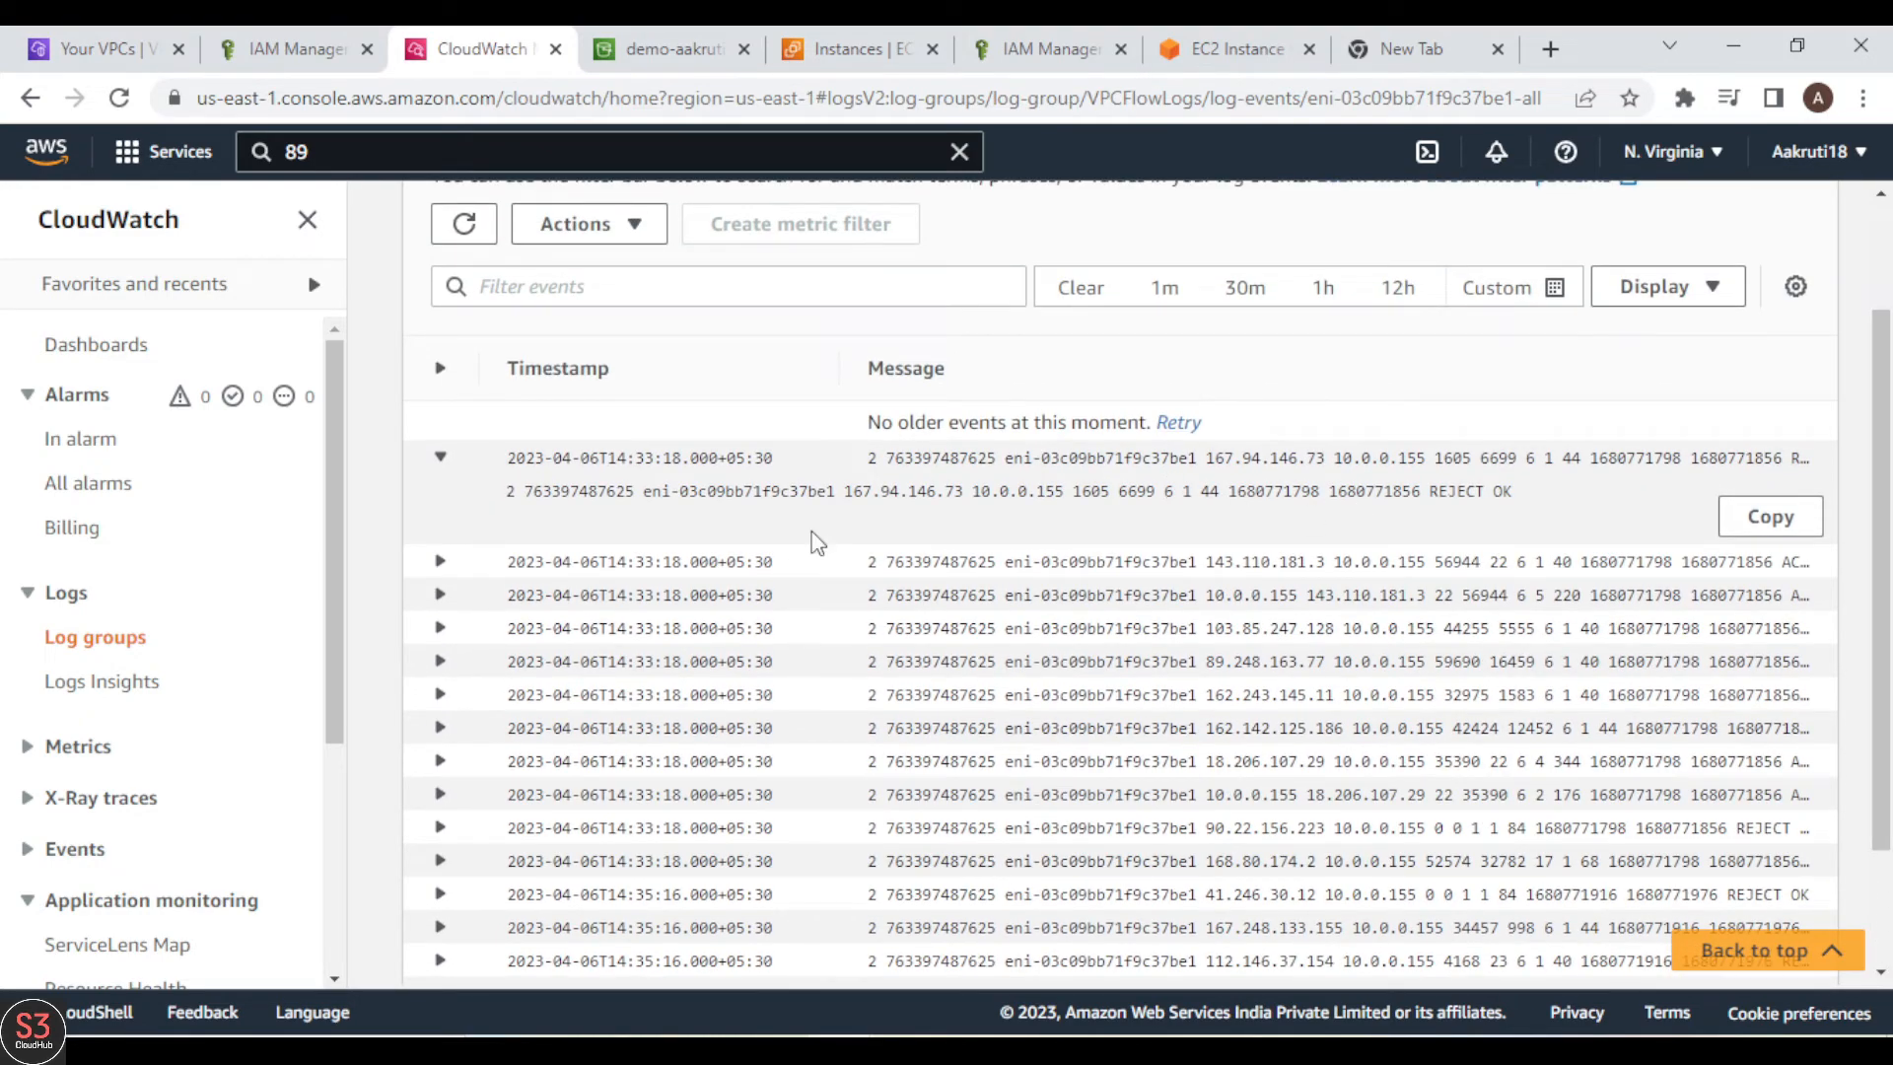
scroll(1881, 552, up, 2)
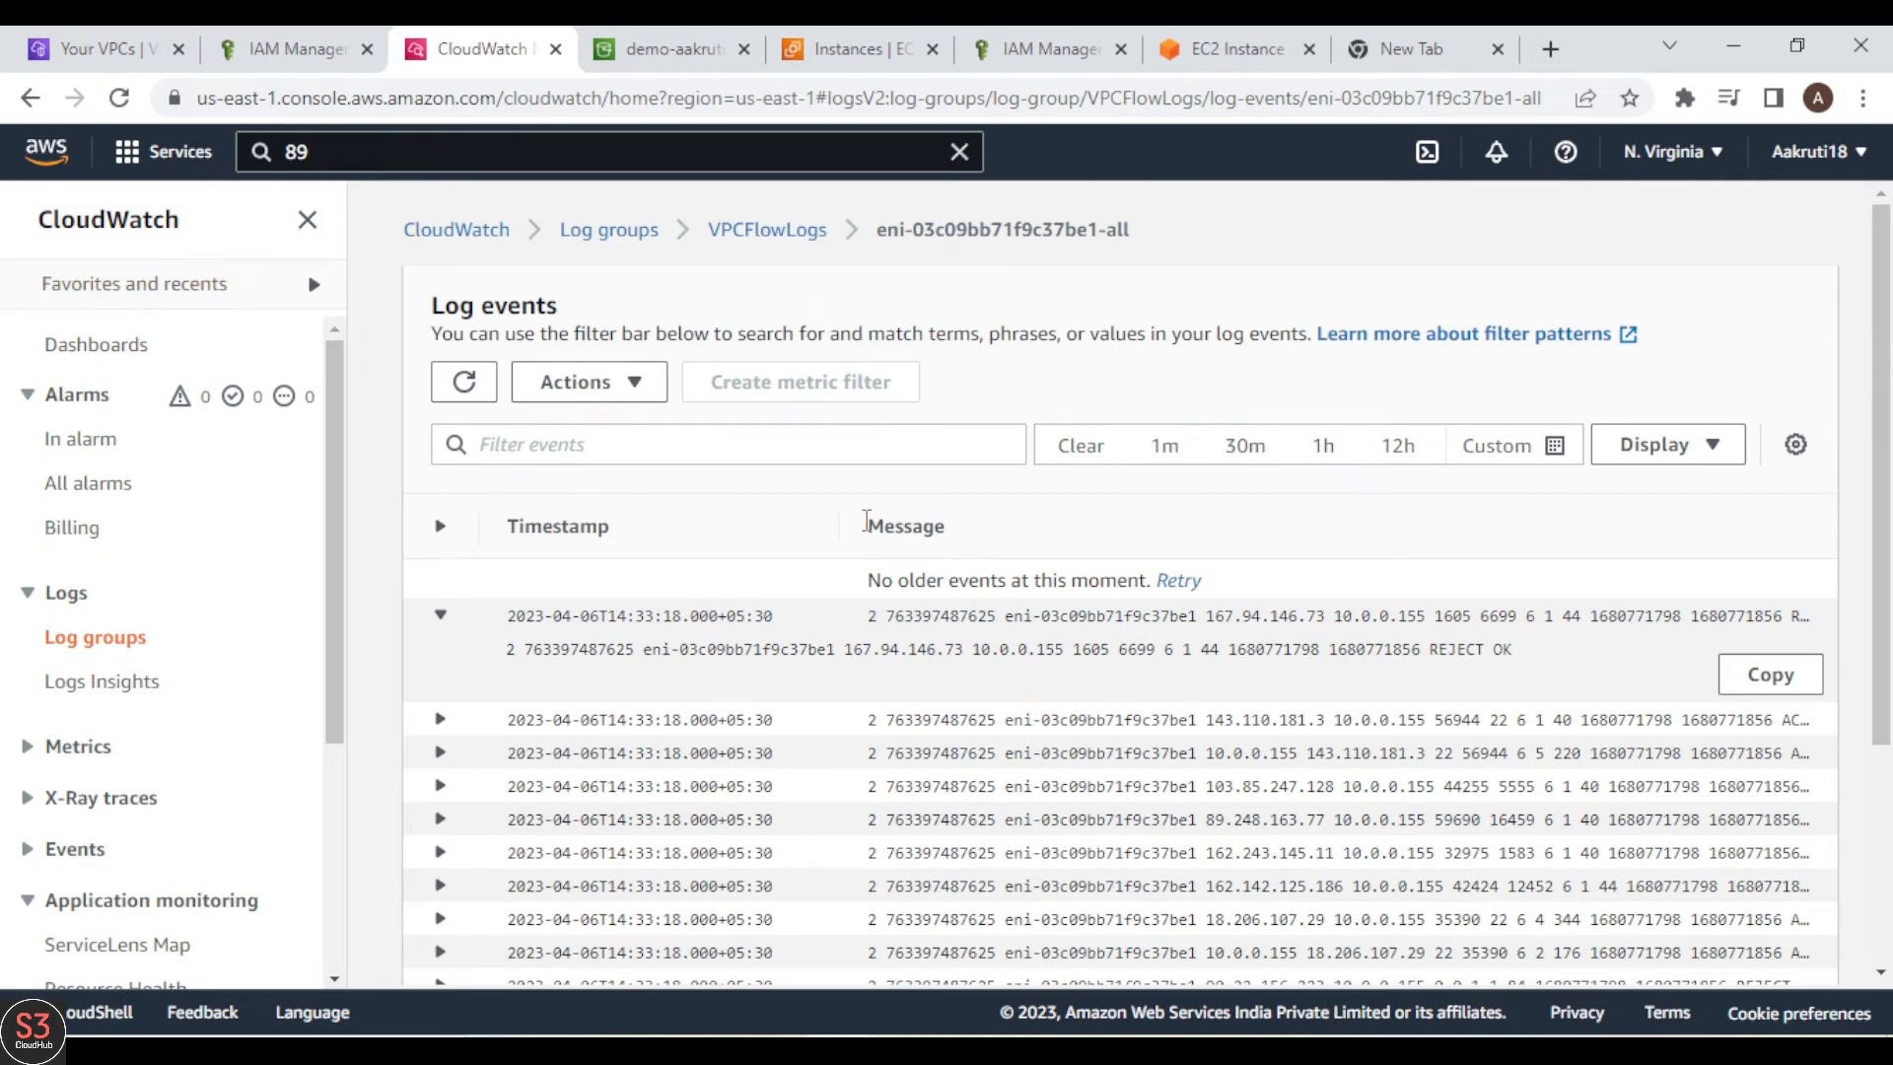
Step: Switch to the S3 bucket's 06 folder, refresh its objects, and look through the delivered log files
click(659, 38)
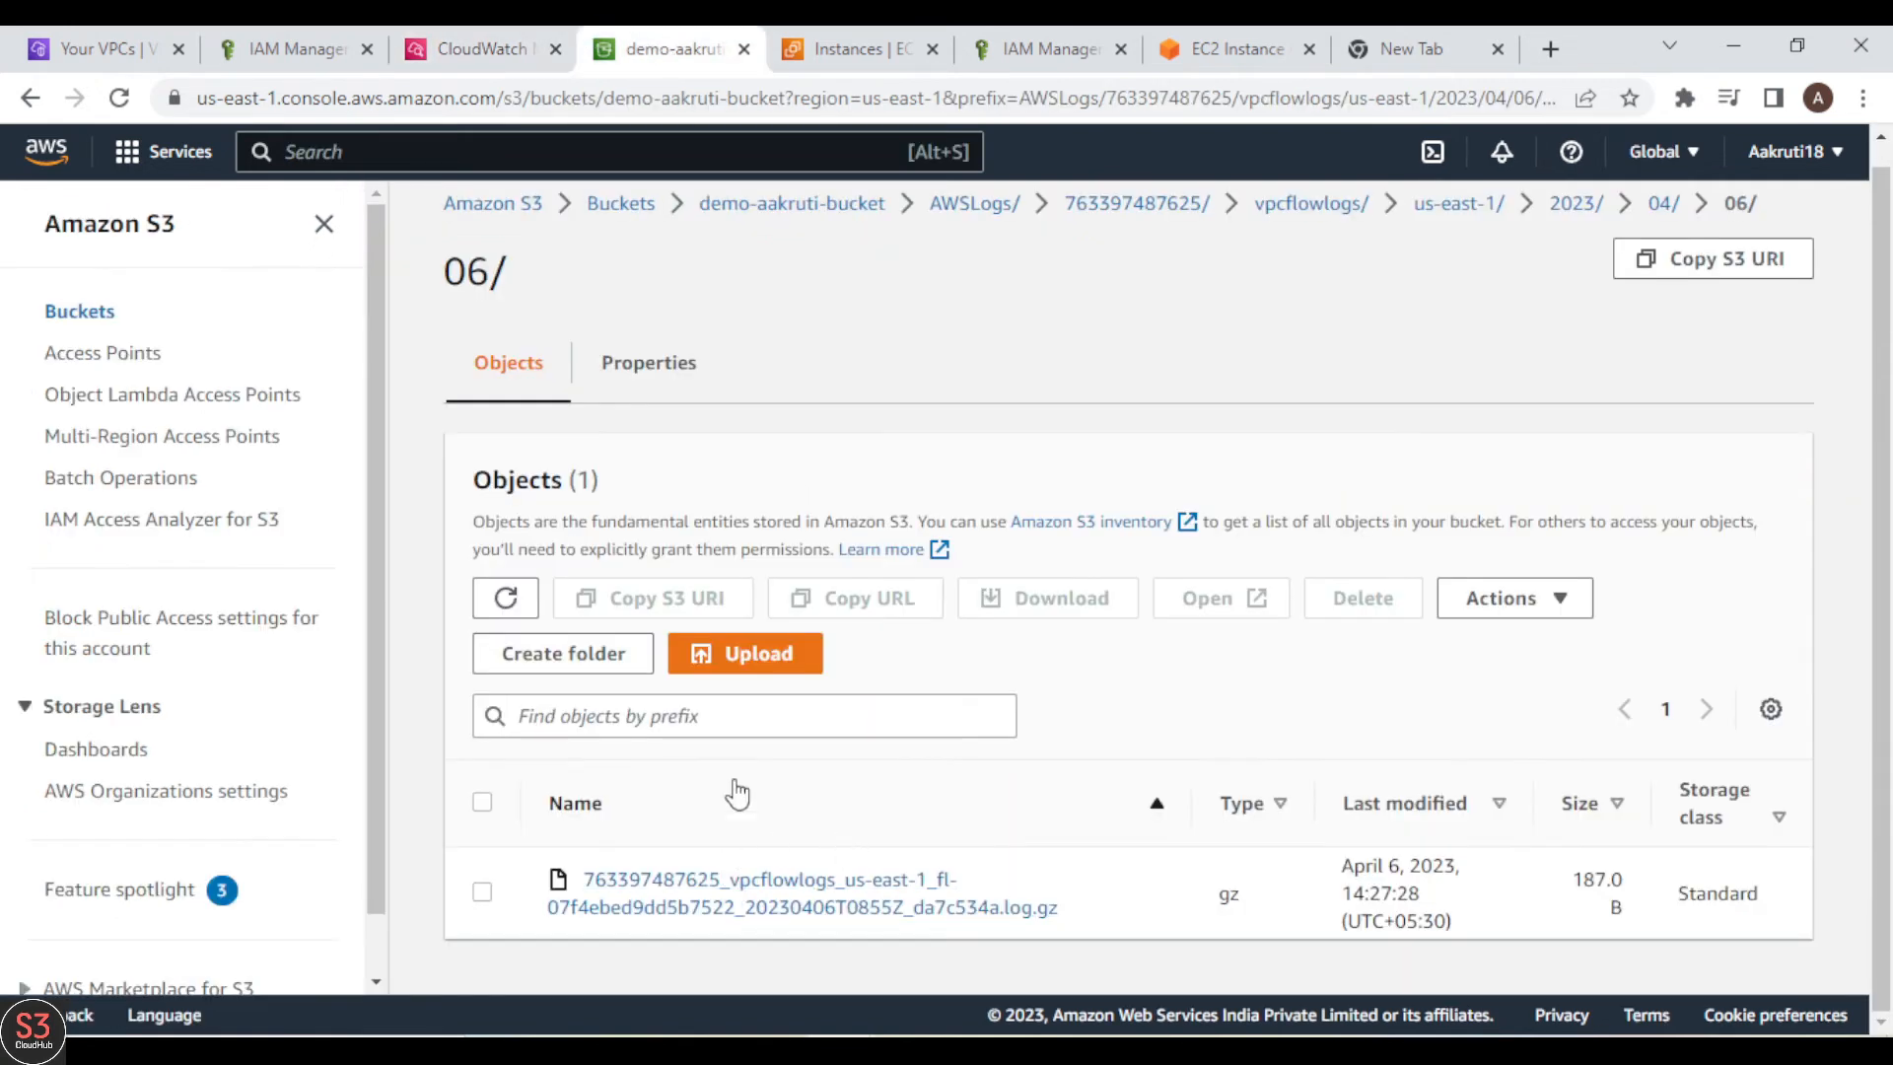
click(506, 598)
scroll(898, 716, down, 2)
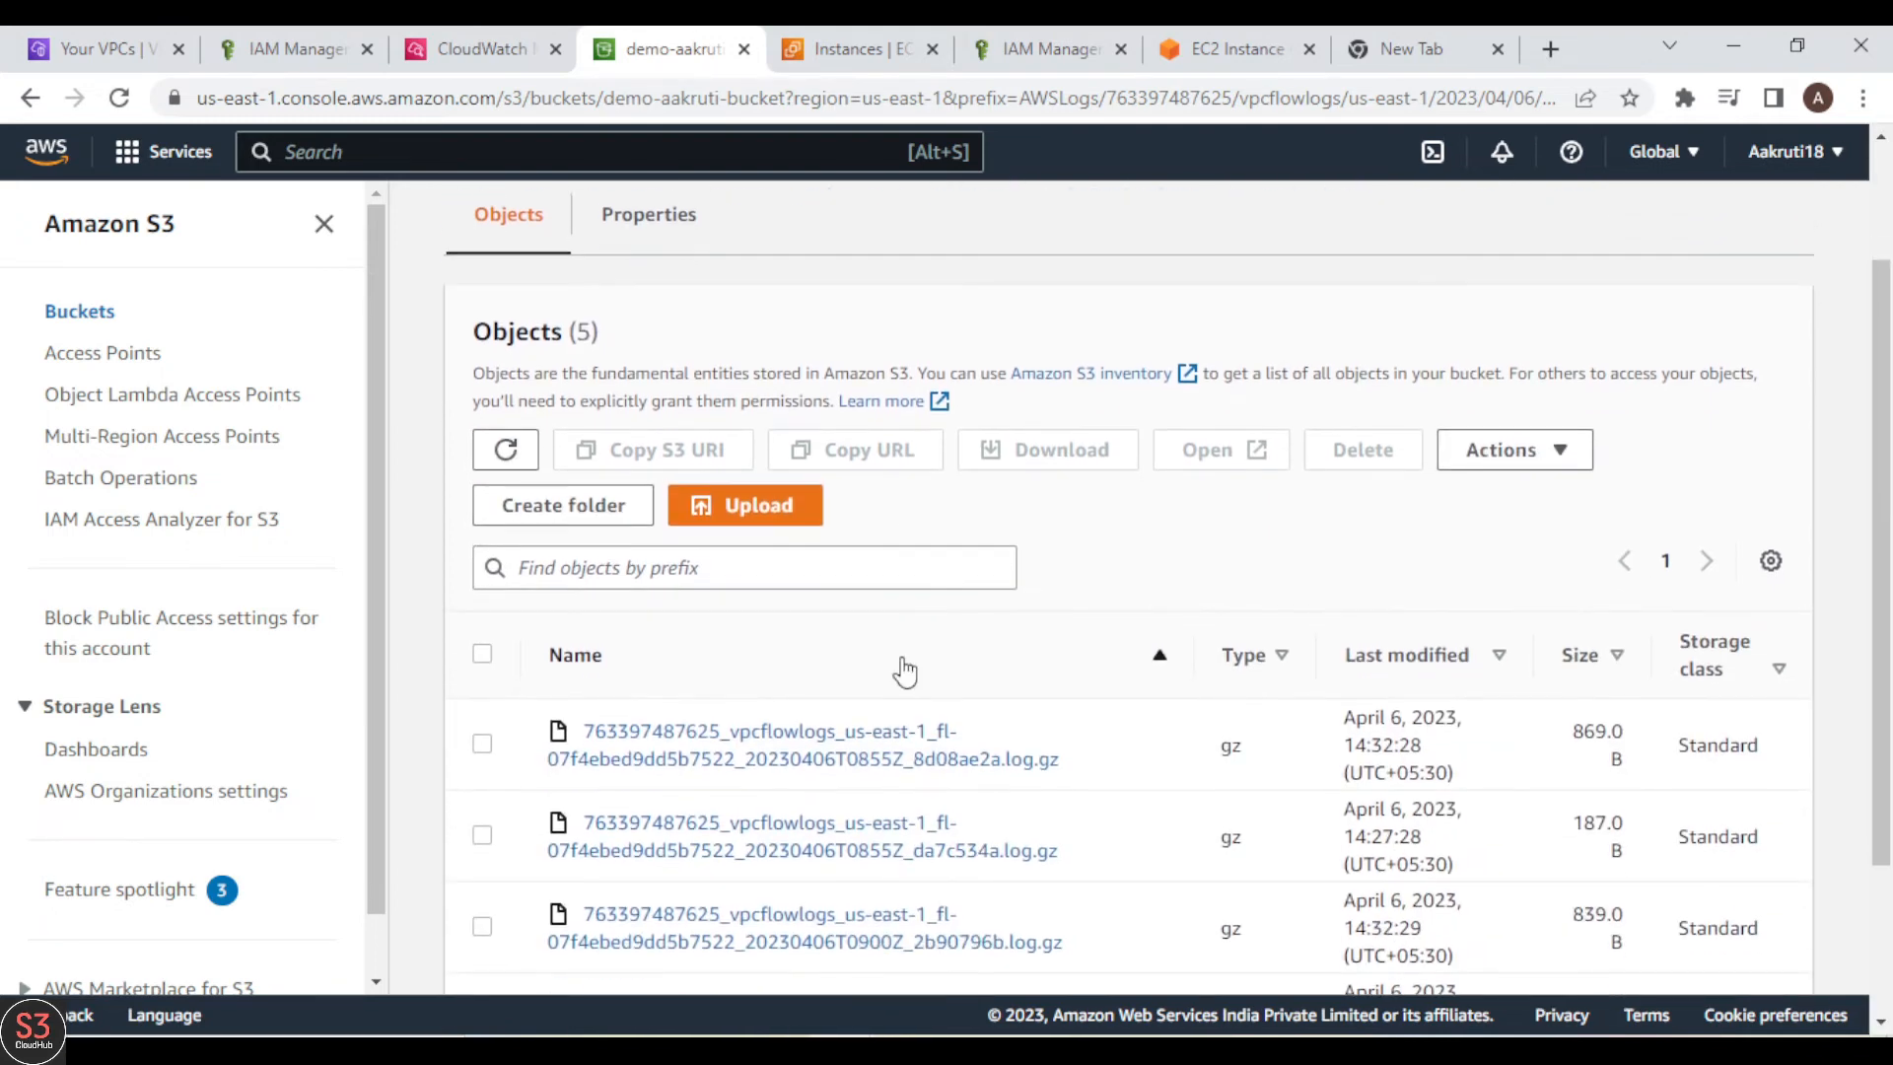
scroll(1072, 848, down, 2)
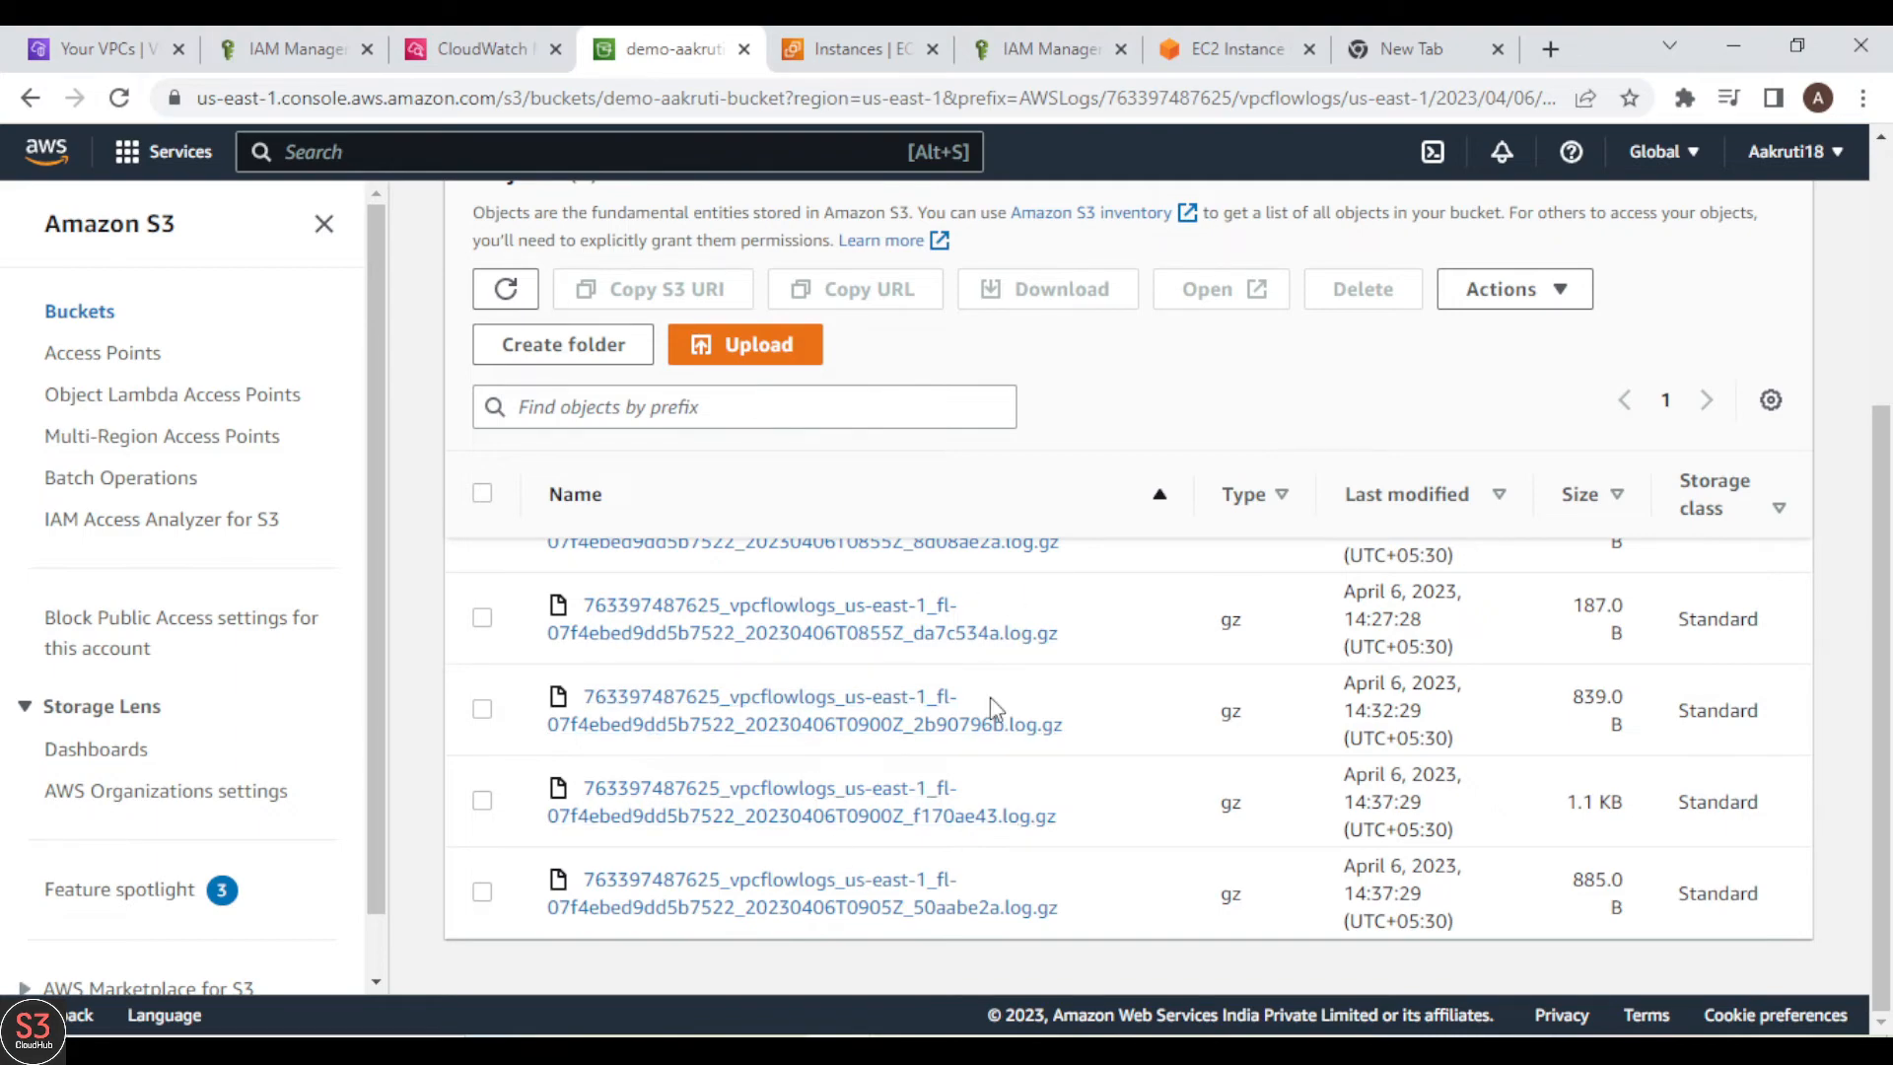
Step: Search the AWS services for Athena, open it in a new browser tab, and open the query result location settings
click(839, 41)
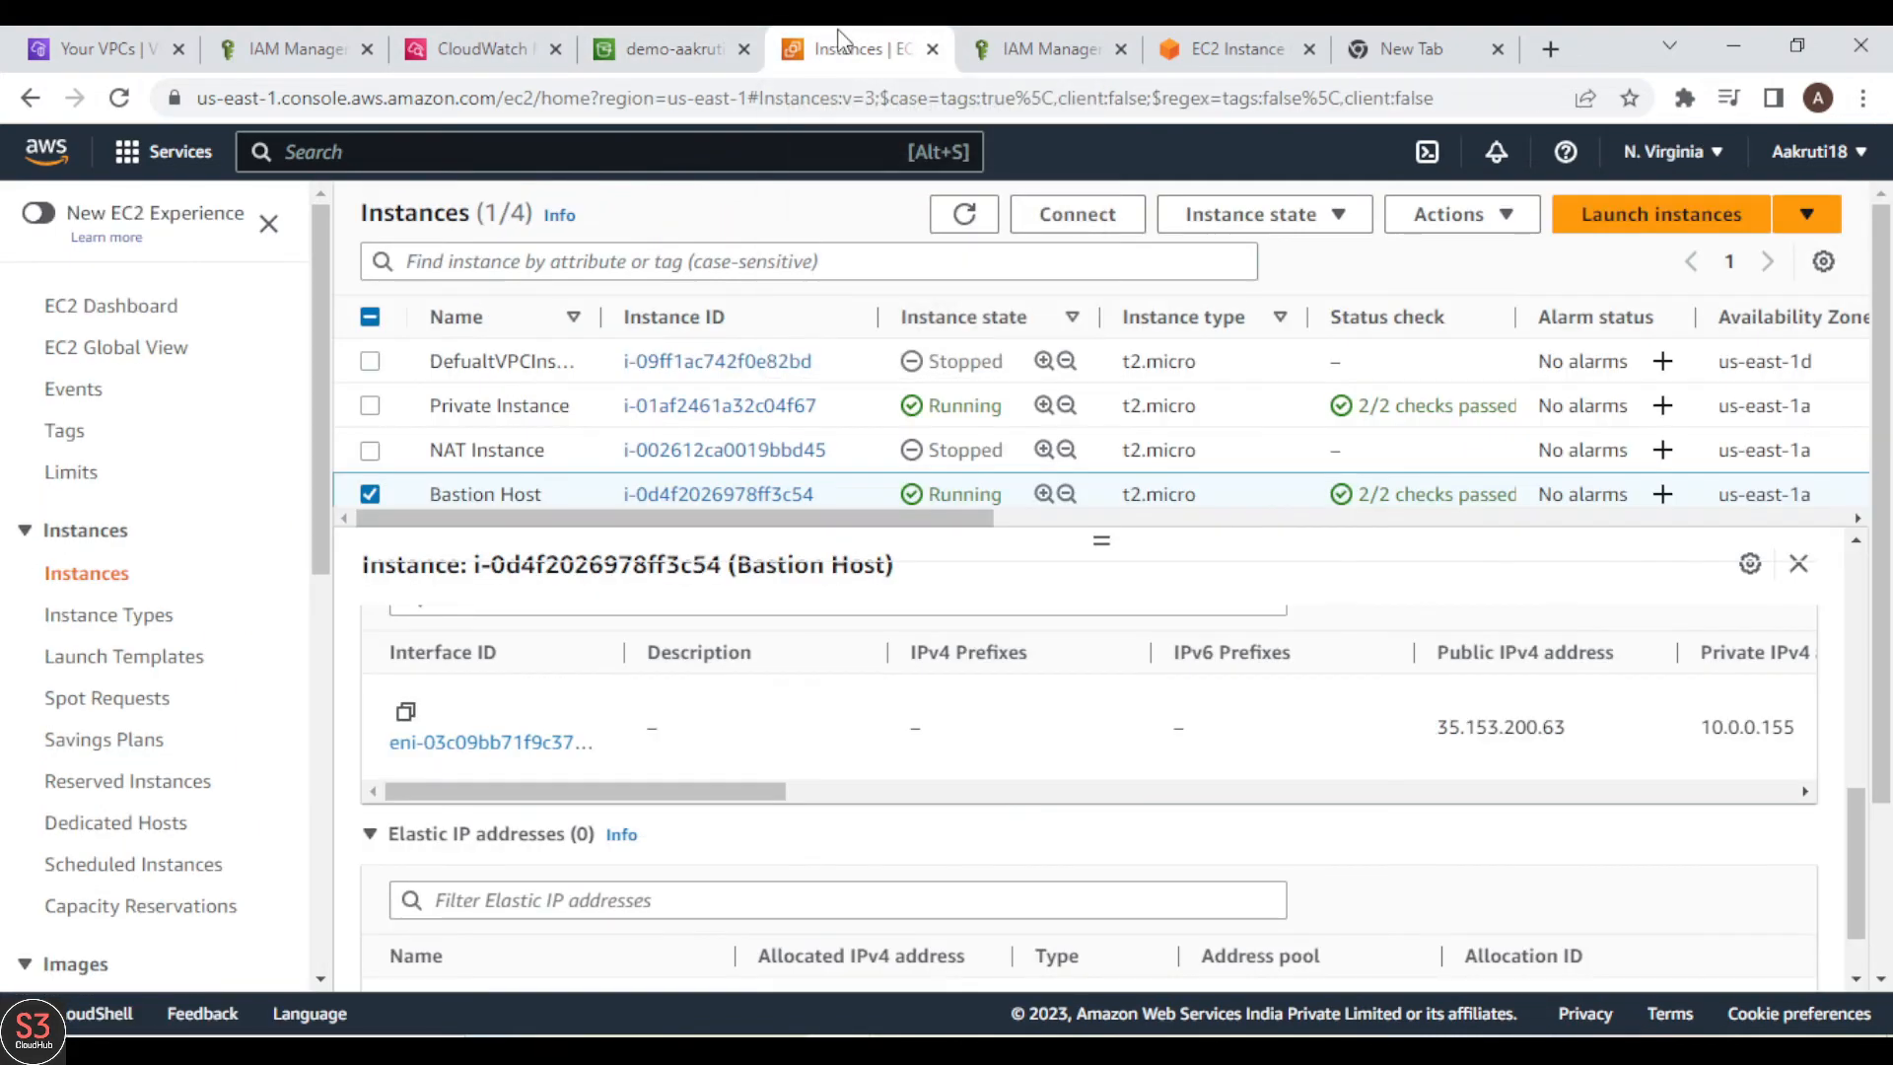
click(481, 48)
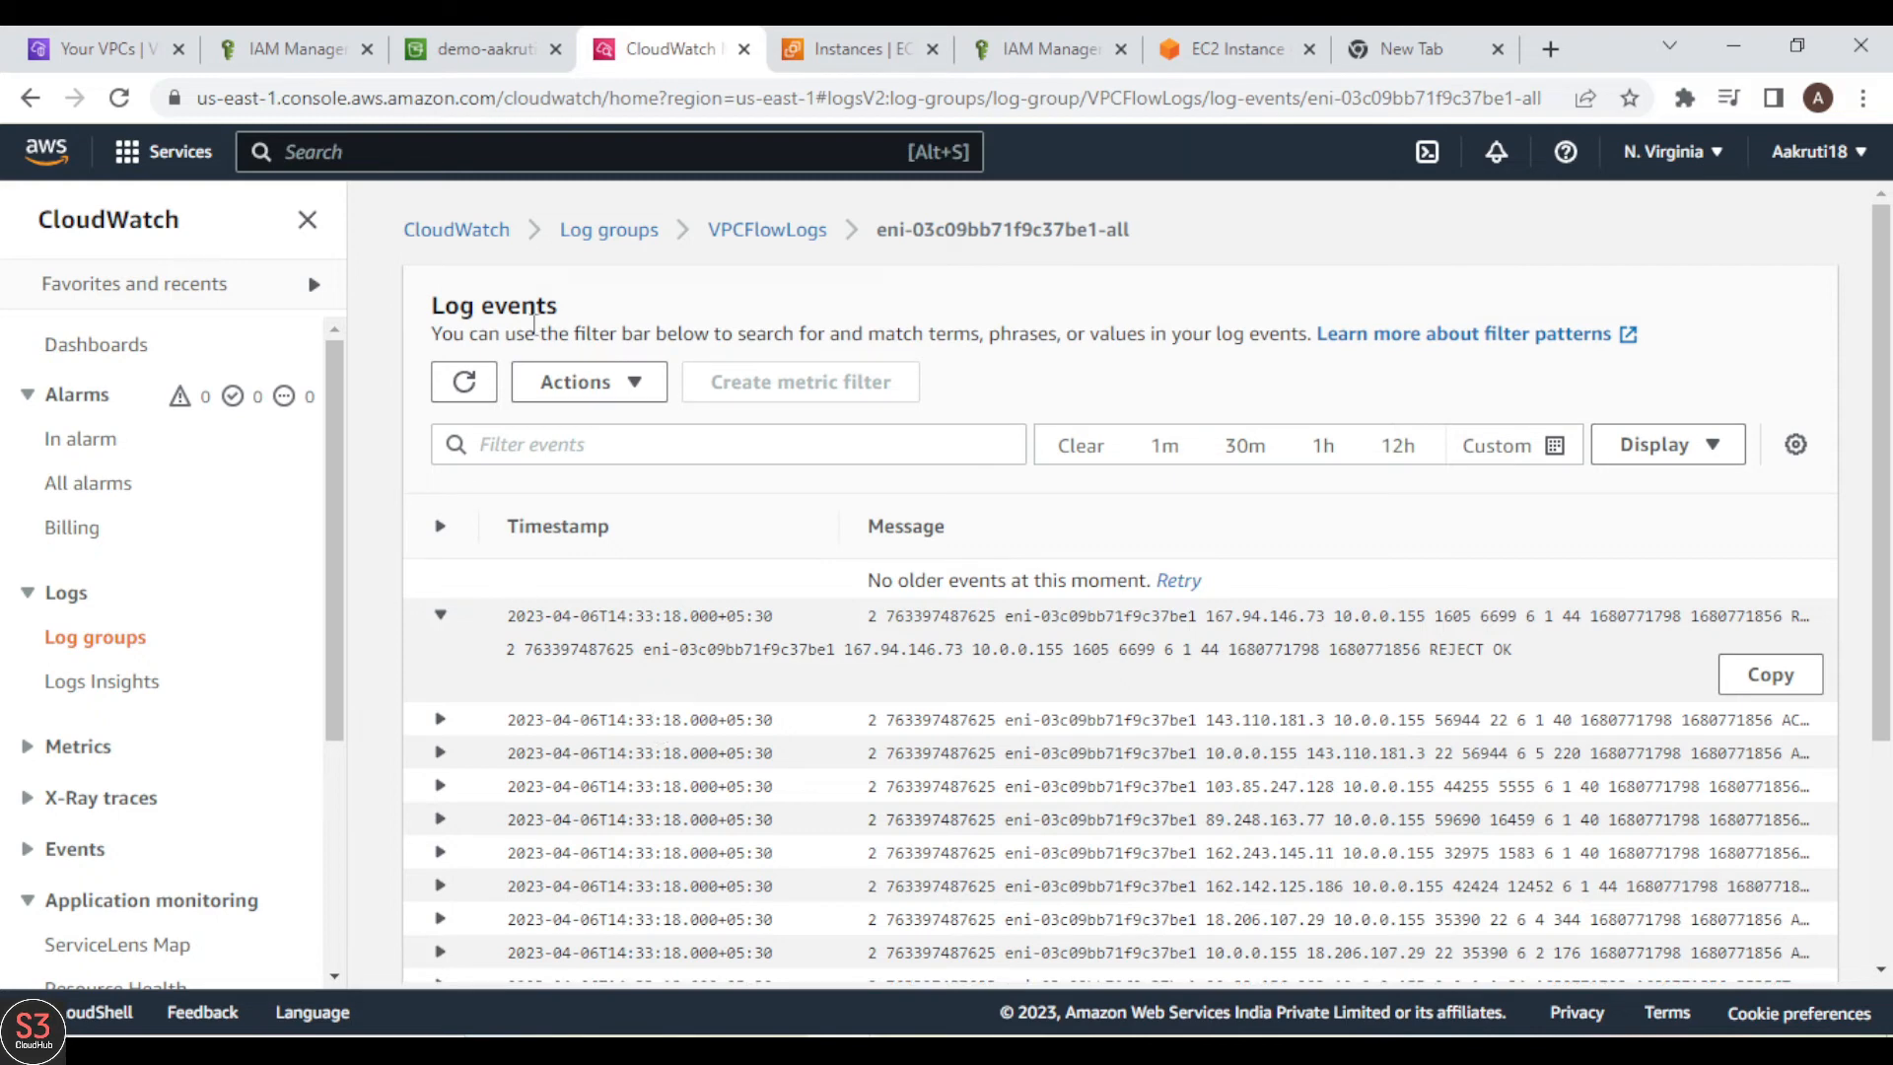
text(Athena)
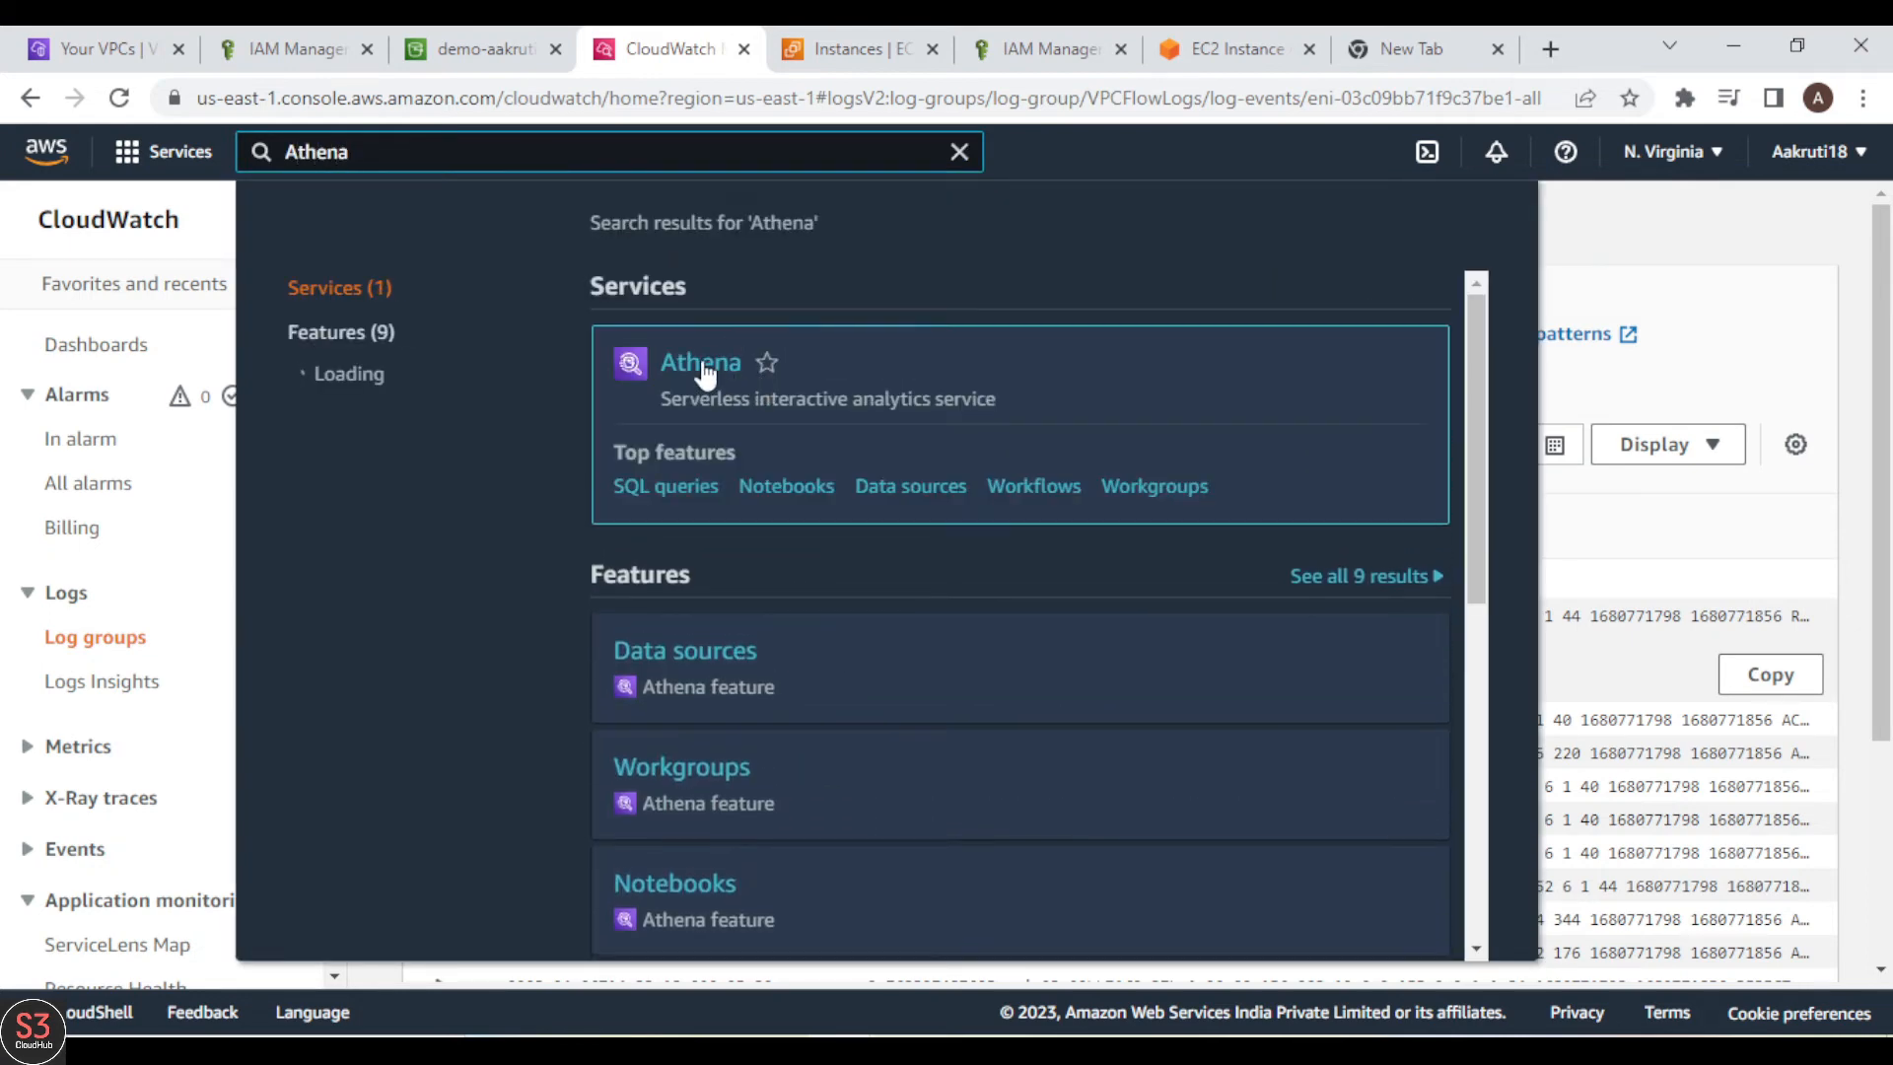
right_click(712, 371)
click(761, 387)
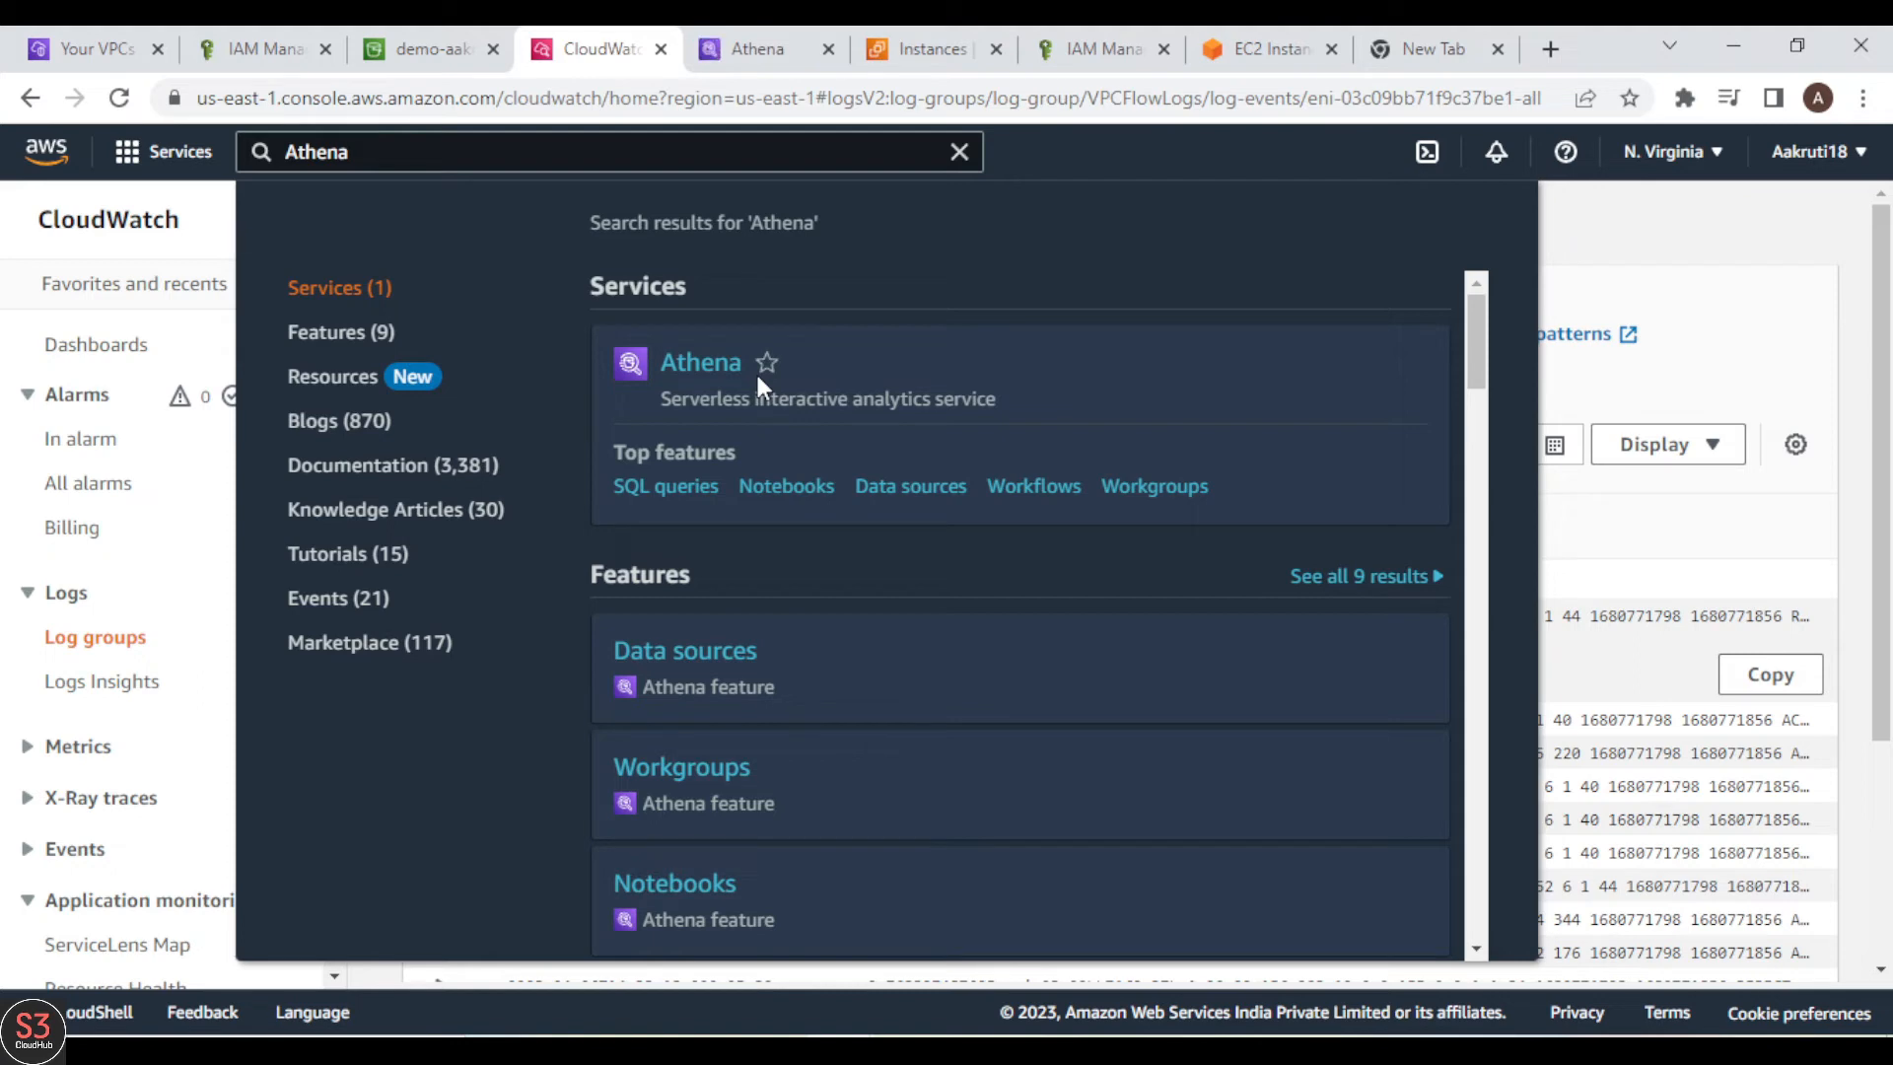
click(754, 49)
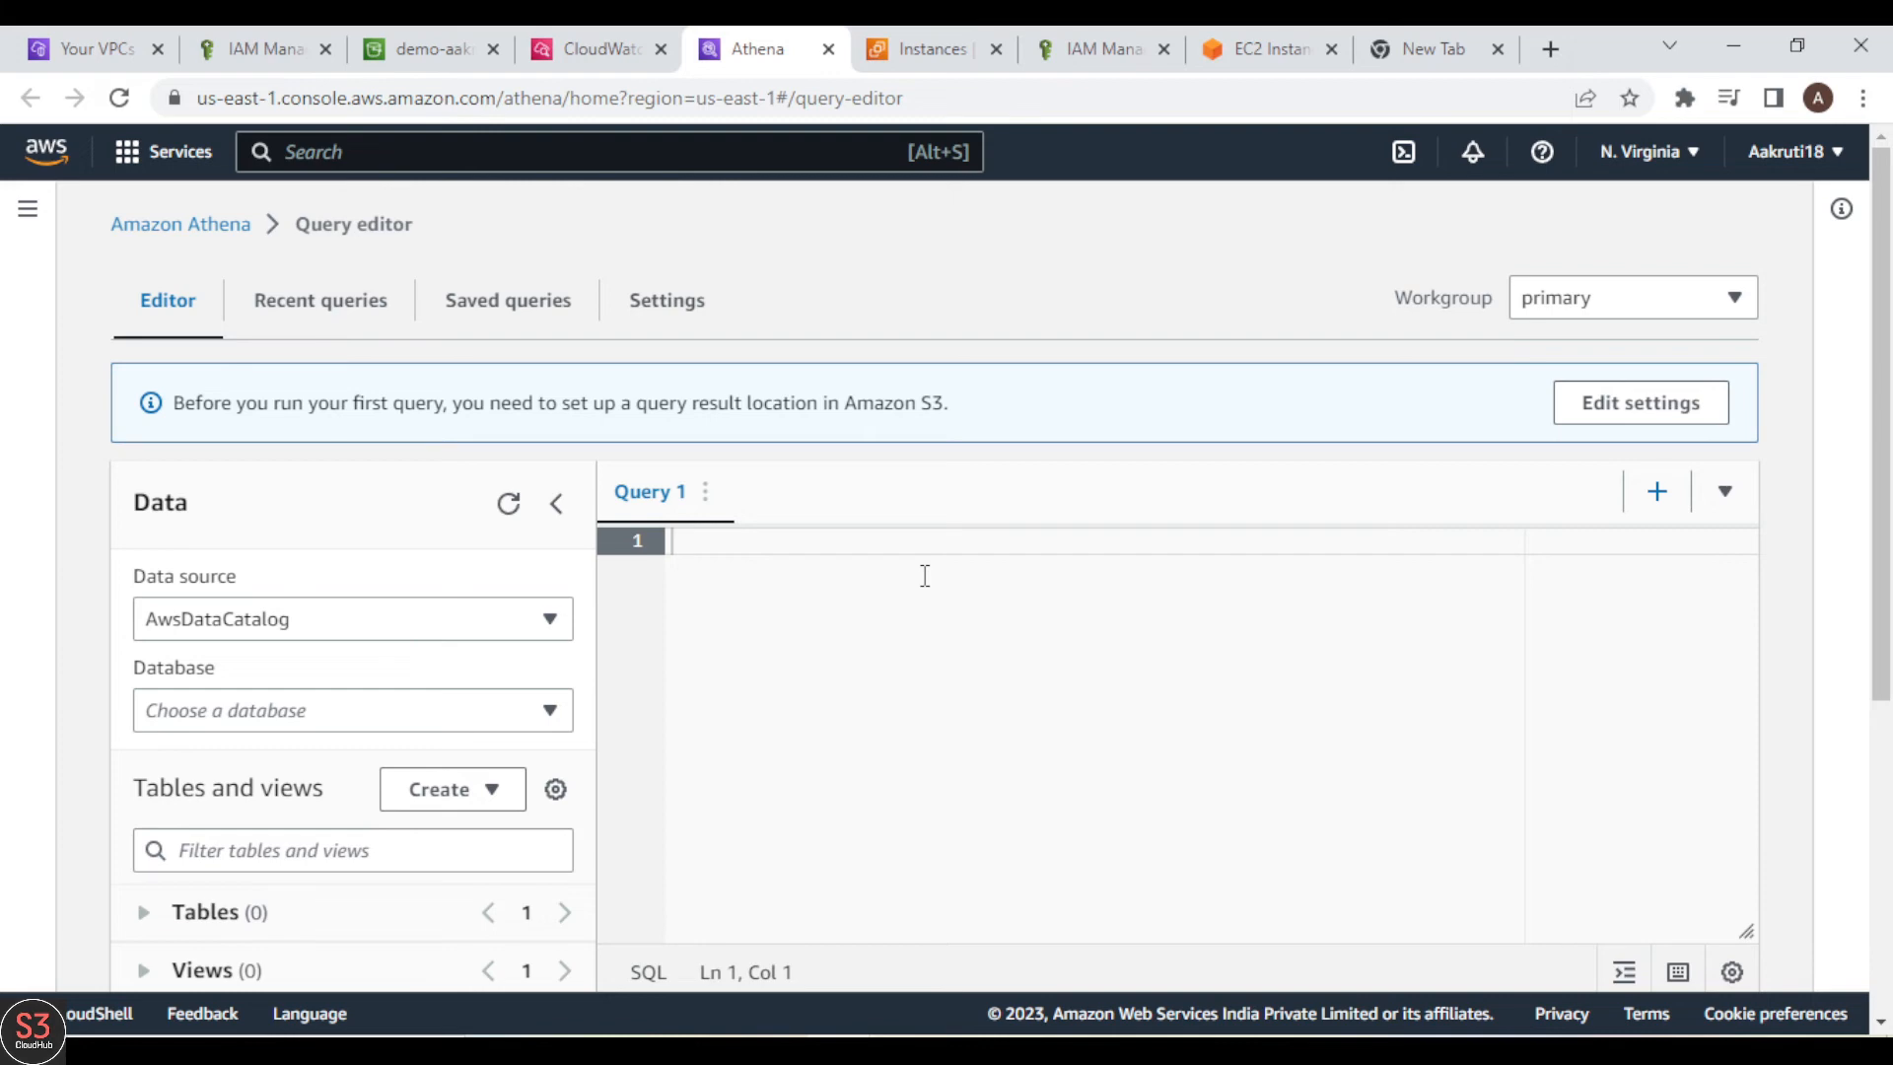
click(1606, 401)
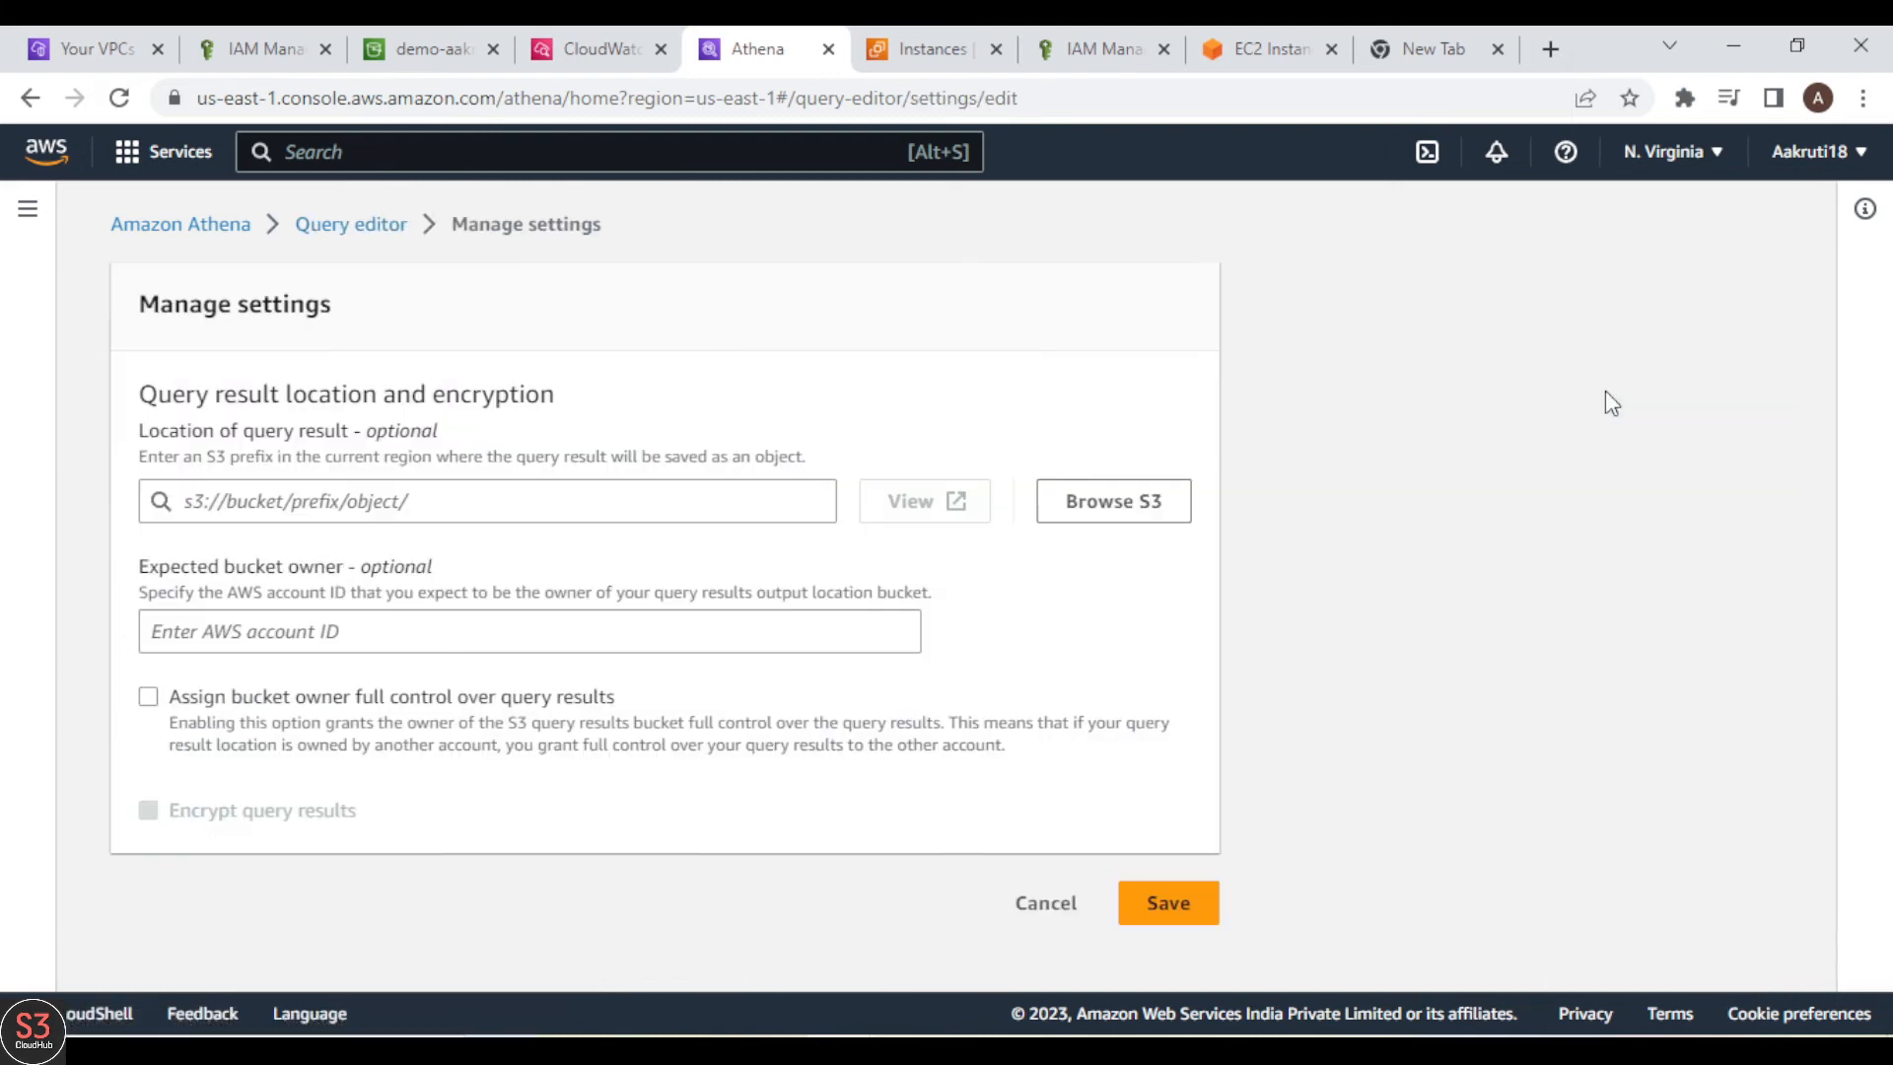
Step: Switch to S3 and create a bucket named demo-aakruti-athena in US East (N. Virginia), keeping the default settings
click(456, 40)
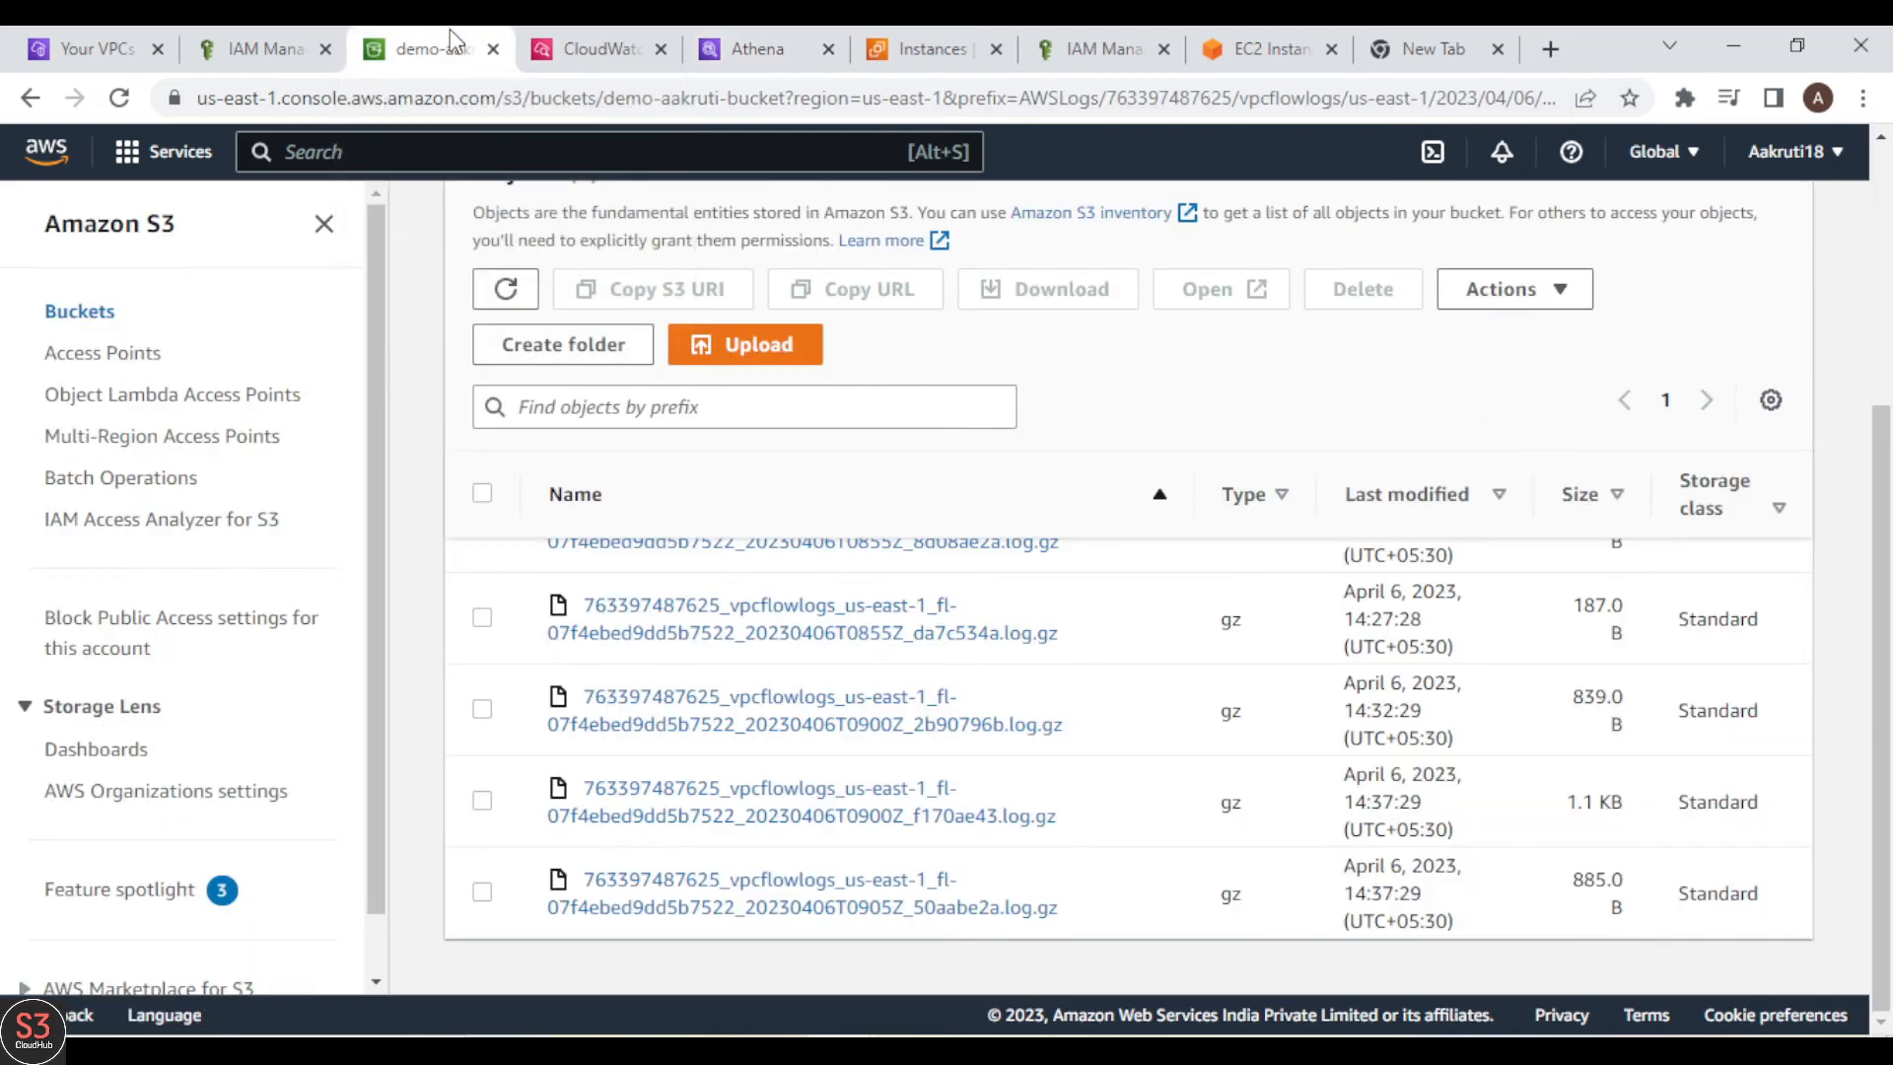
scroll(885, 360, up, 3)
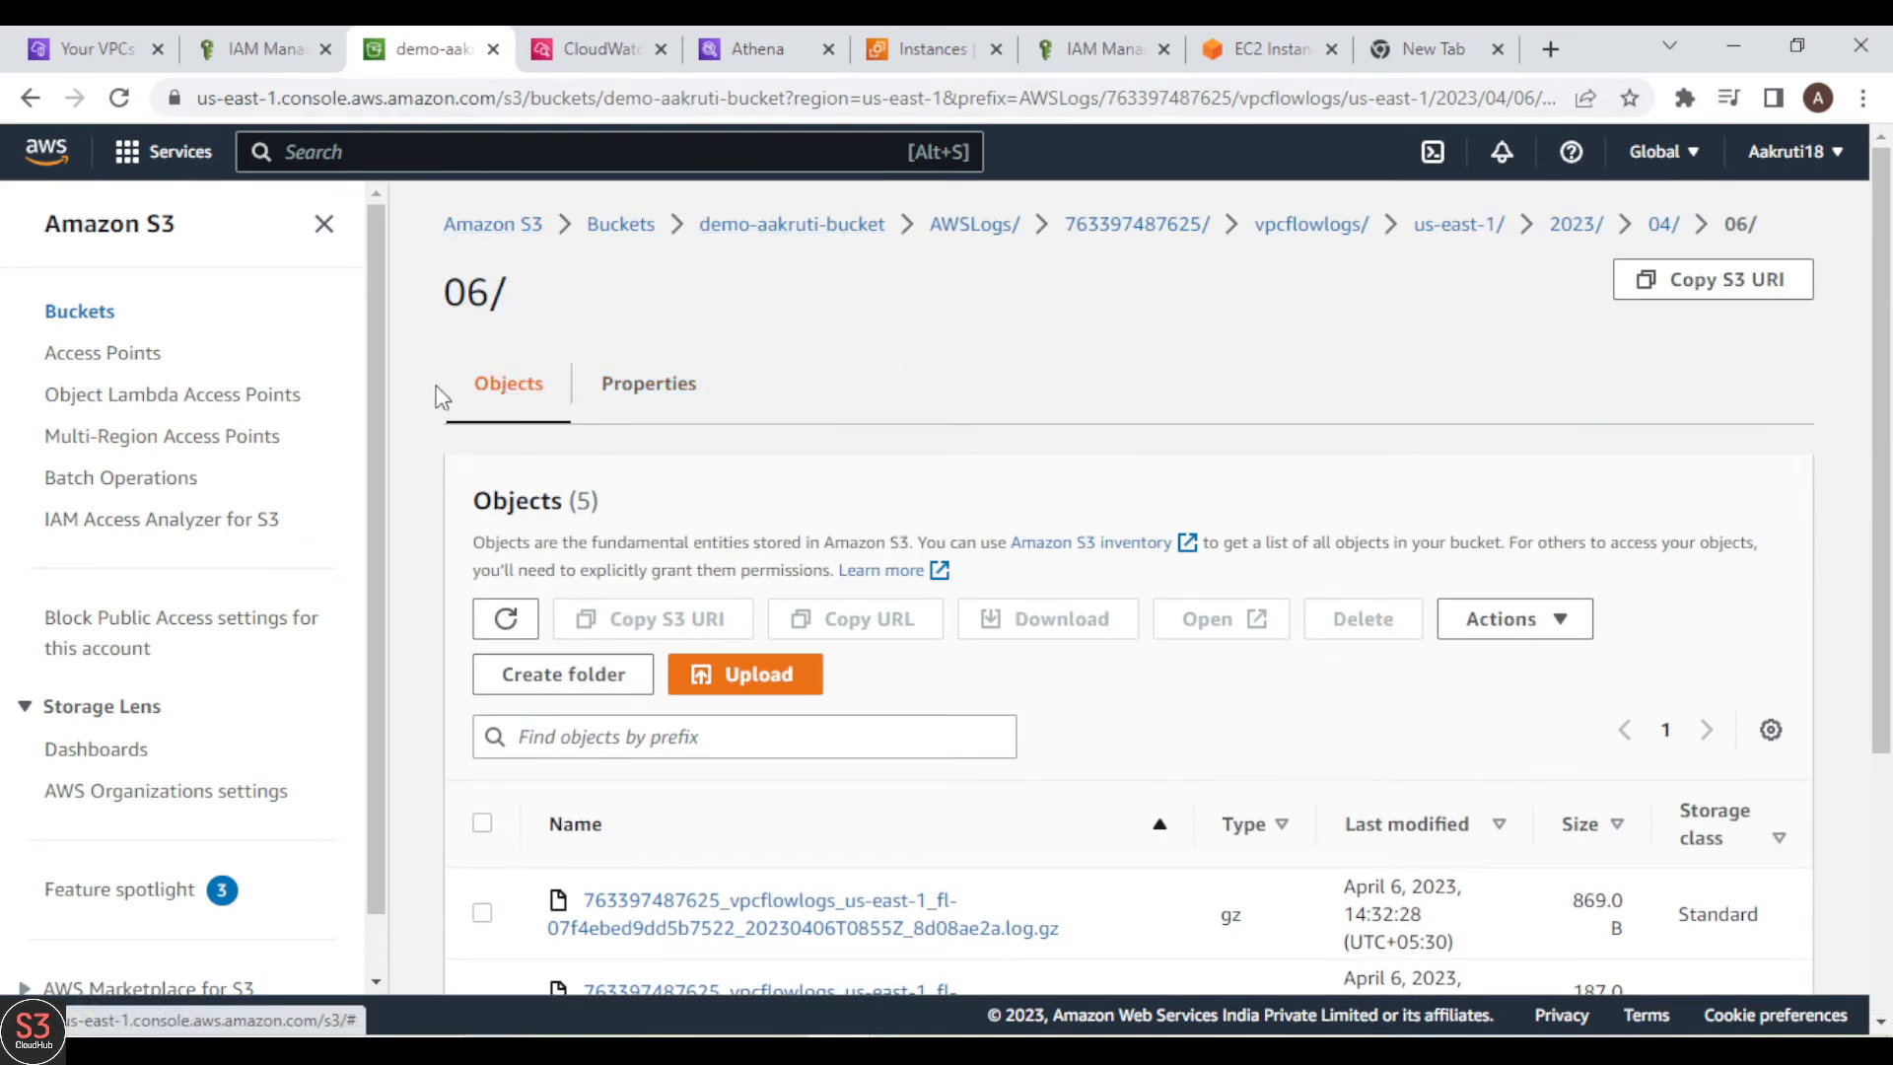
click(114, 311)
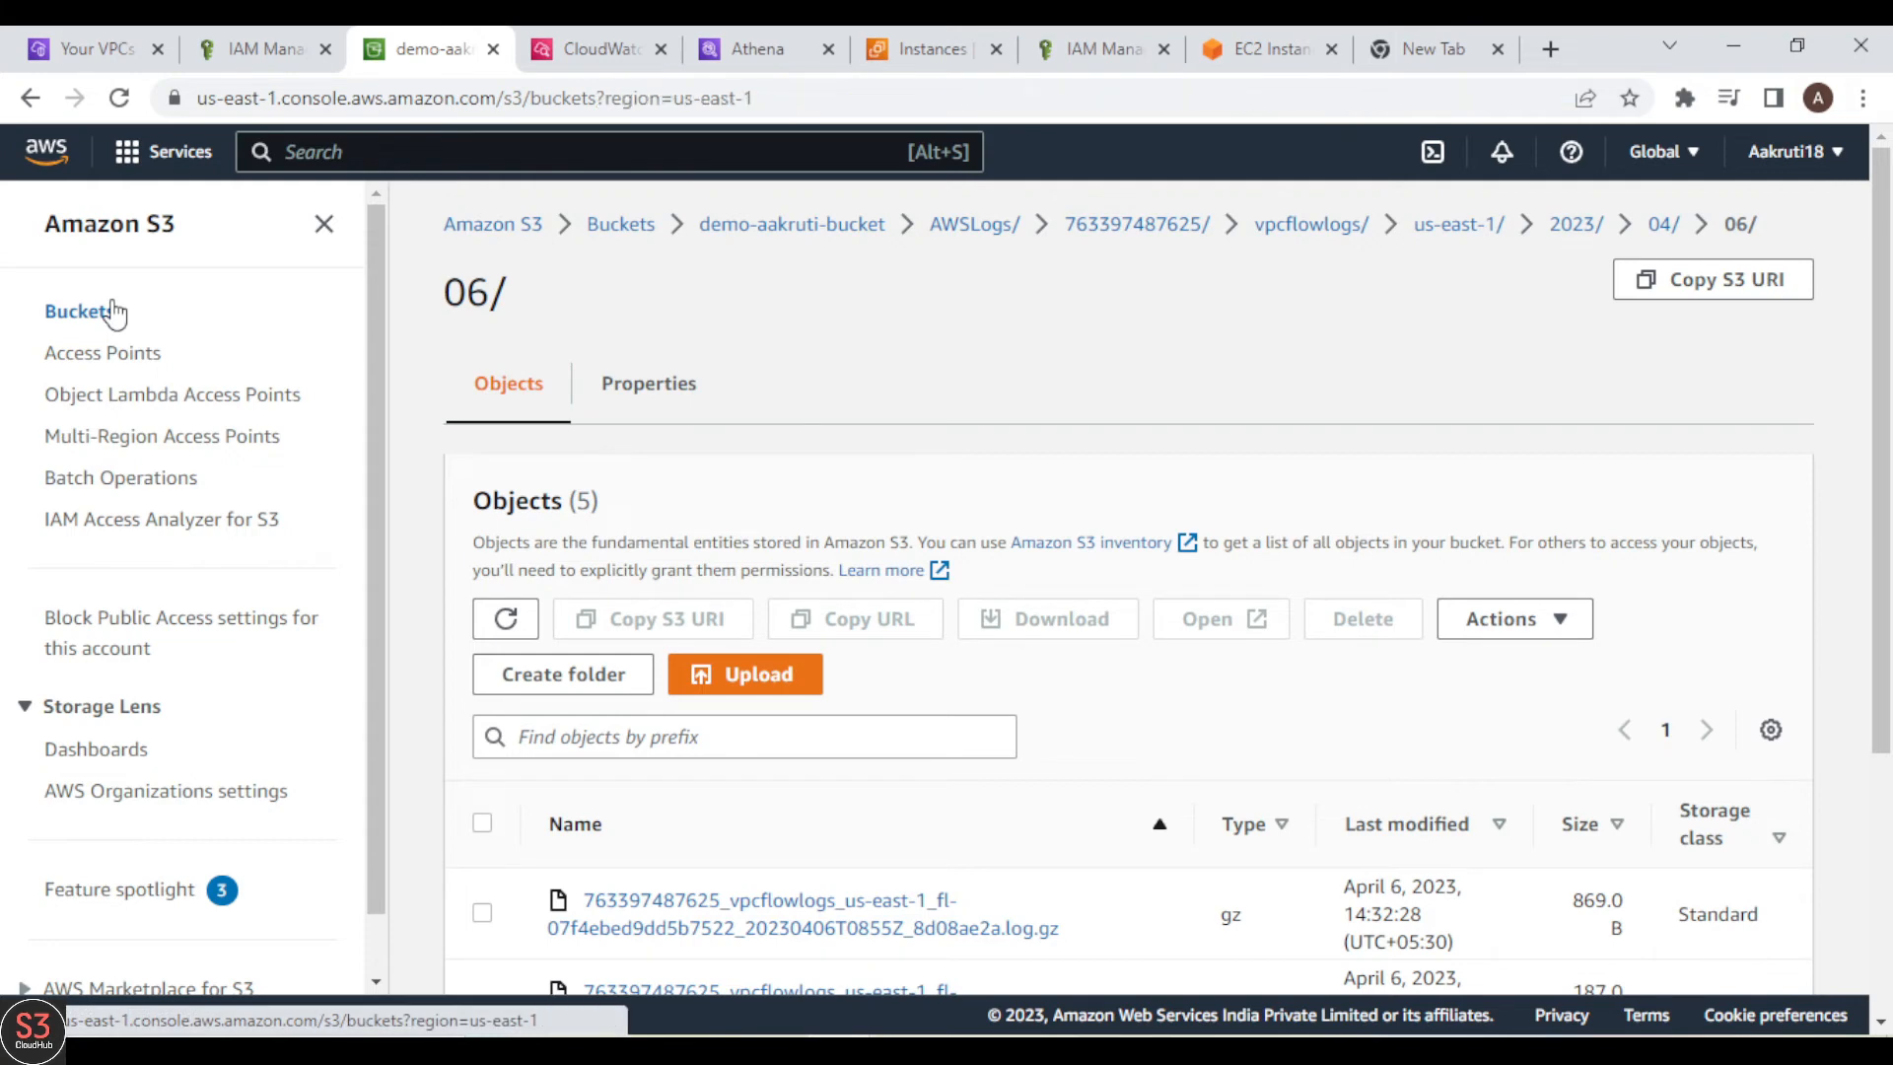
click(1608, 446)
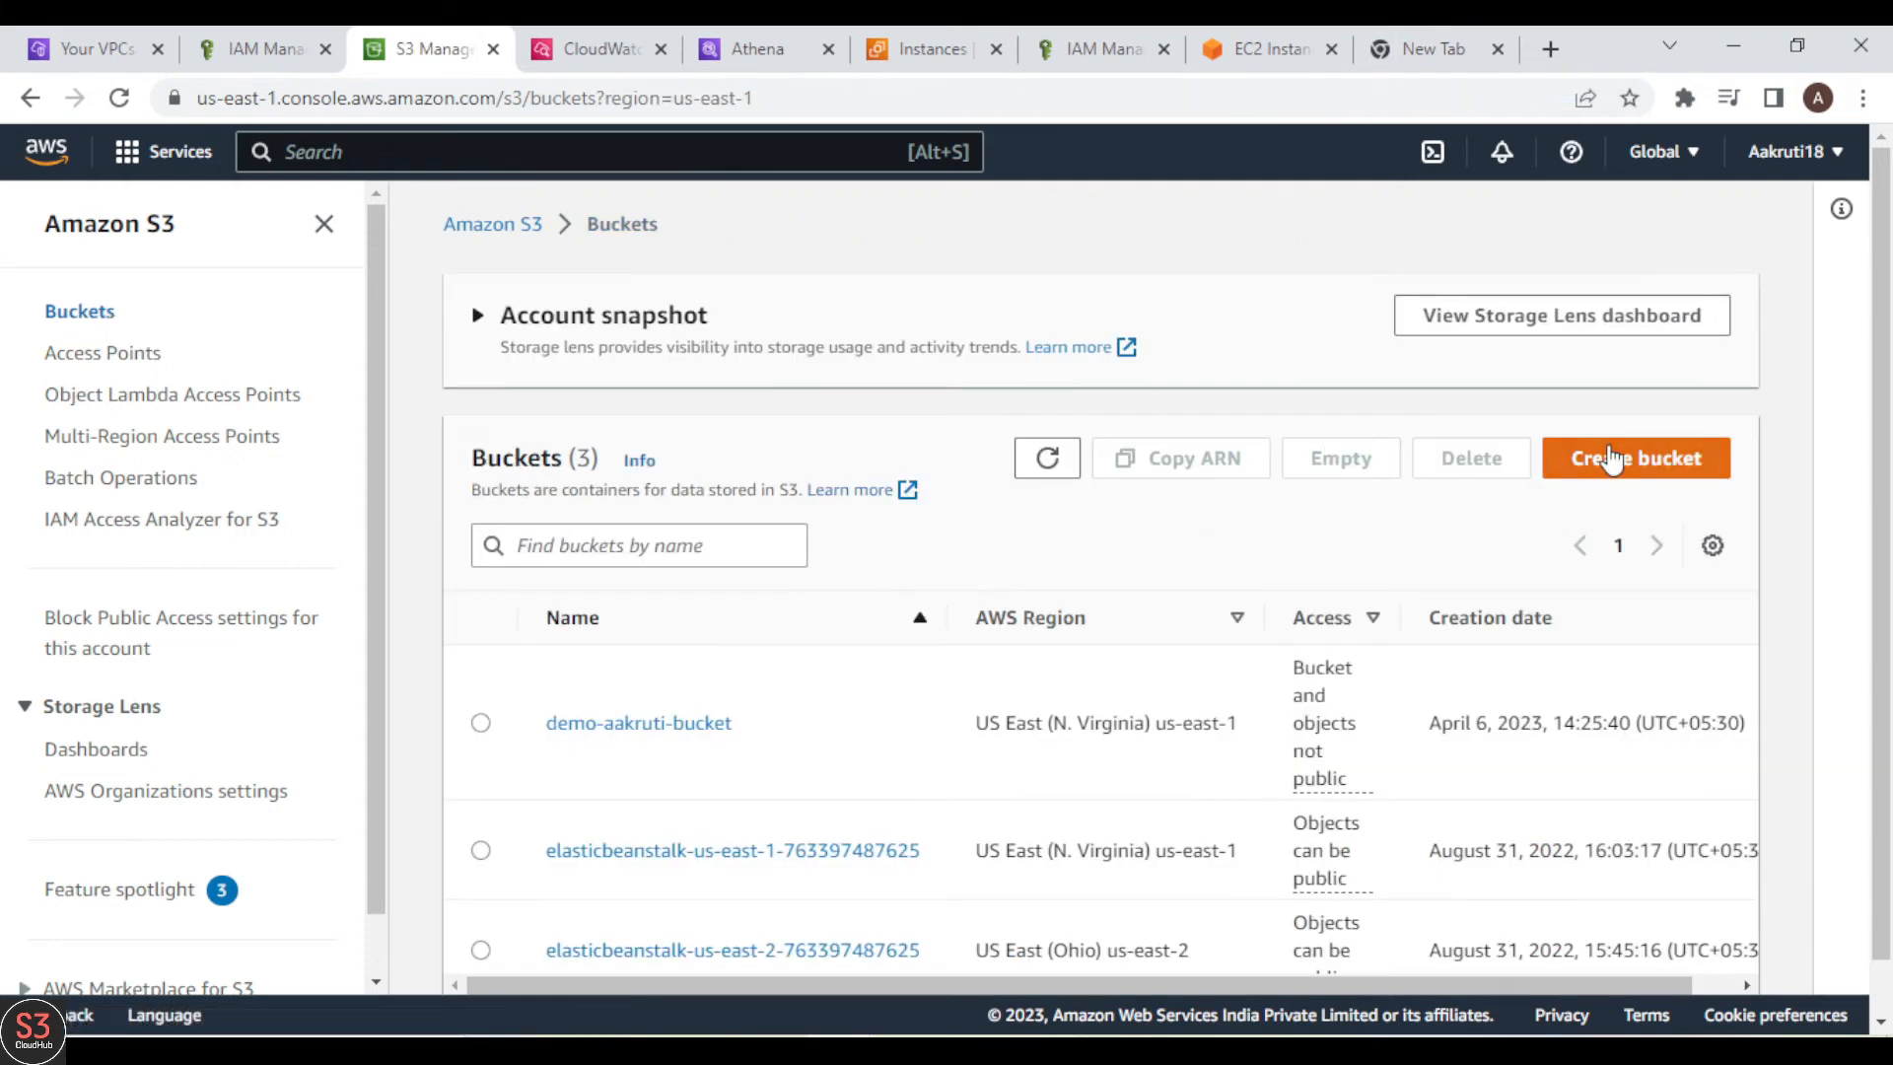
click(466, 537)
text(demo-aakruti-athena)
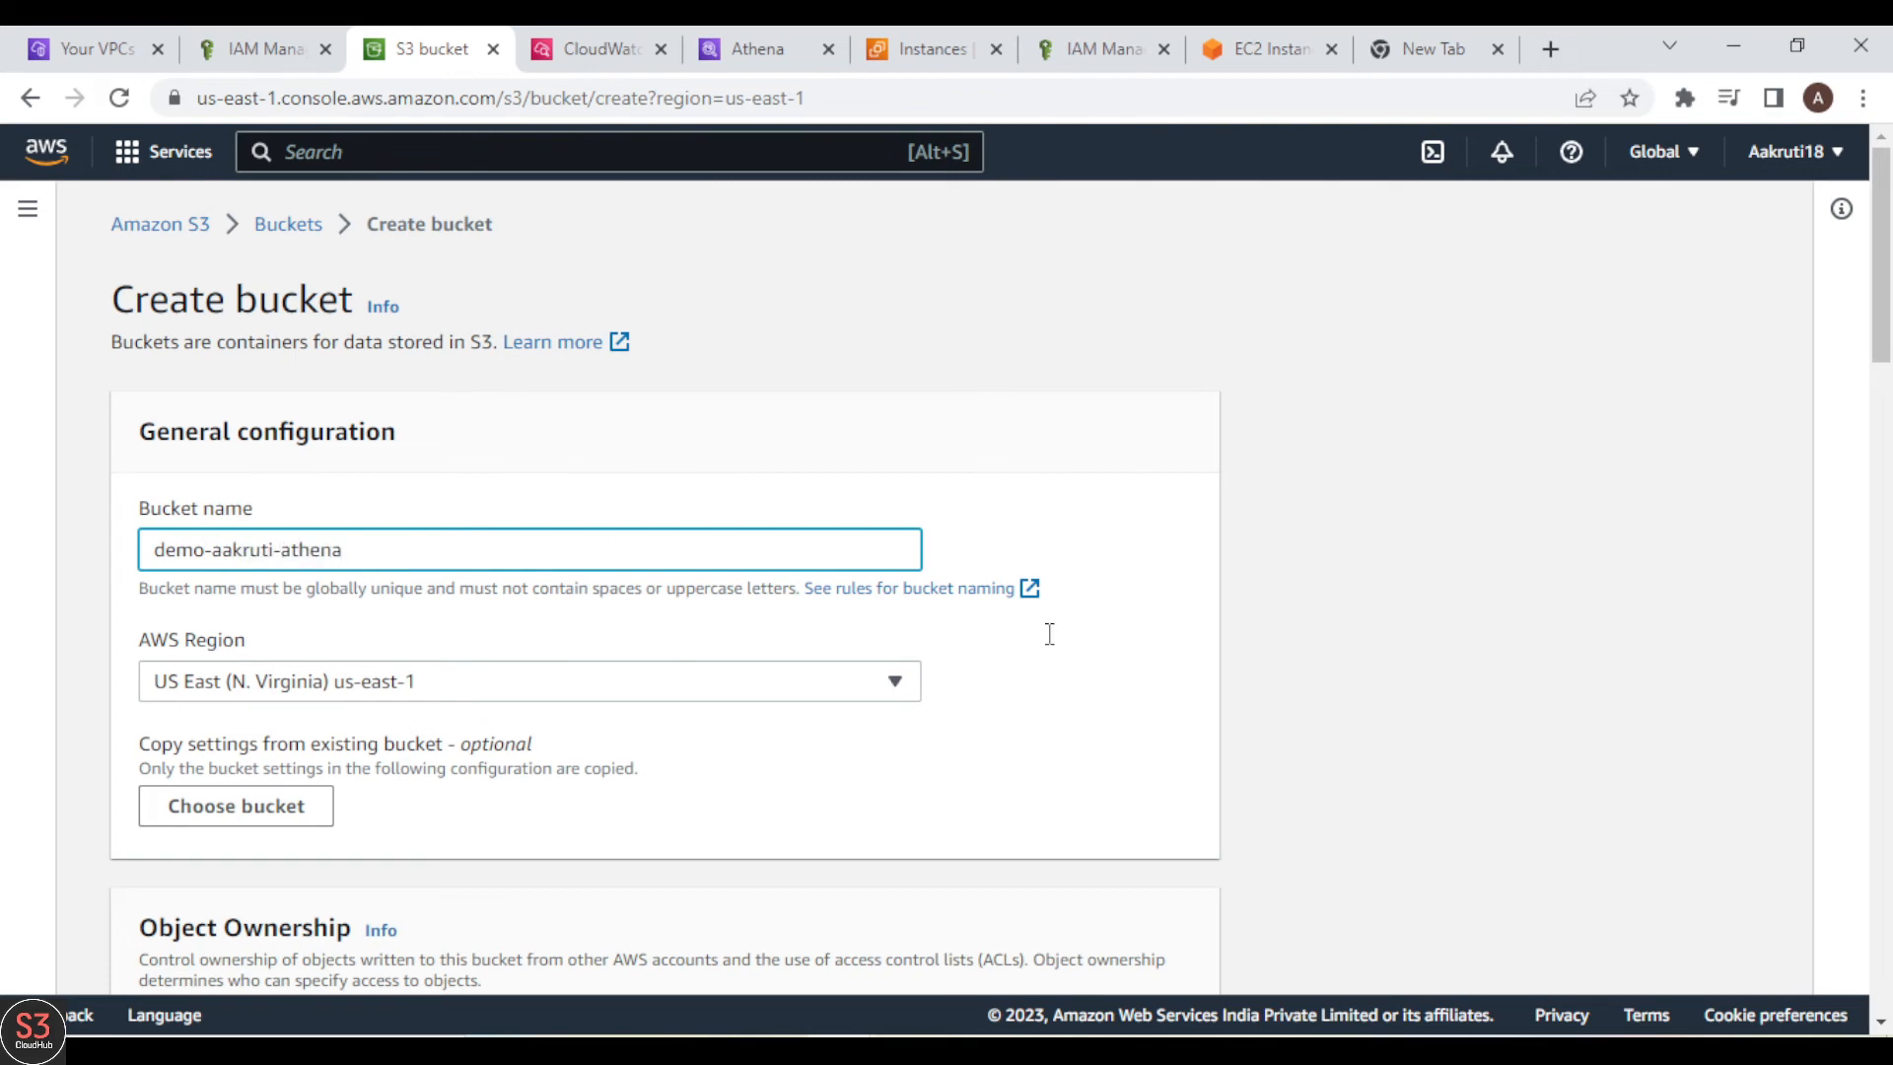
scroll(1688, 761, down, 20)
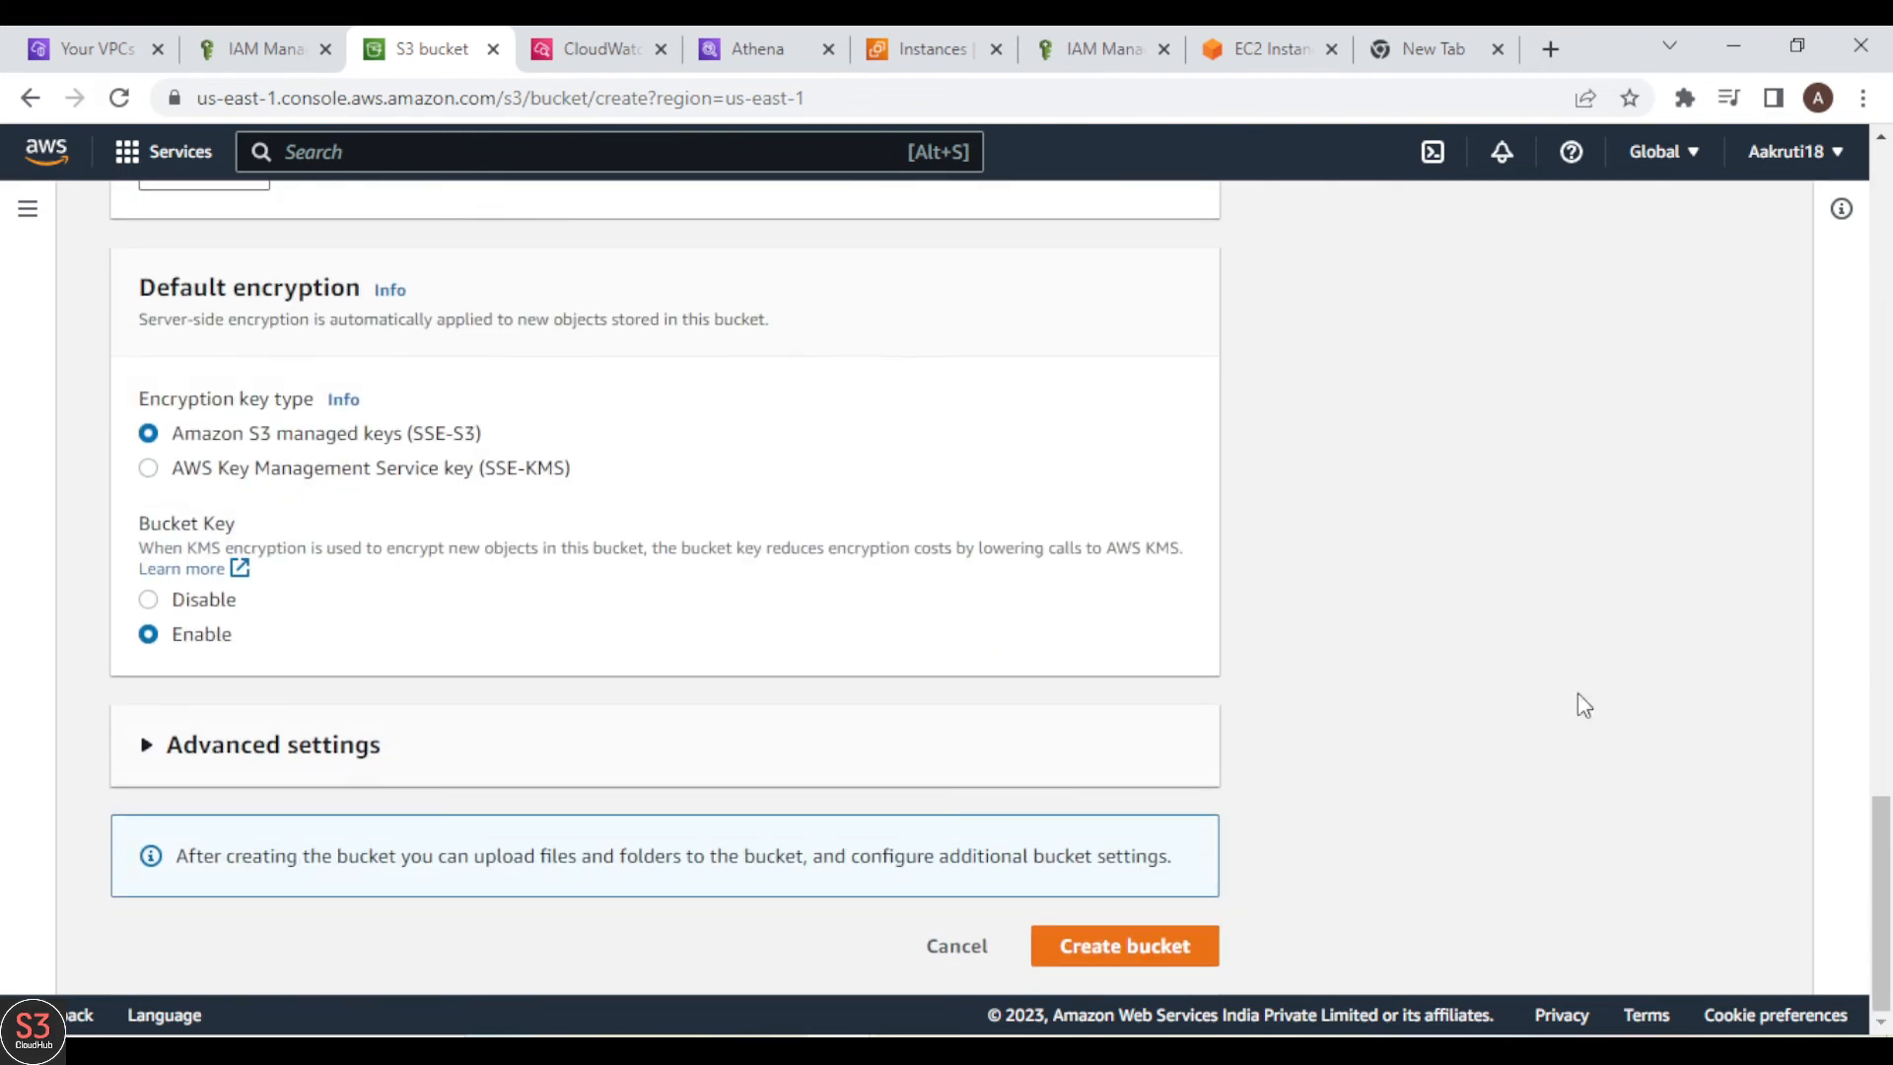
click(1174, 971)
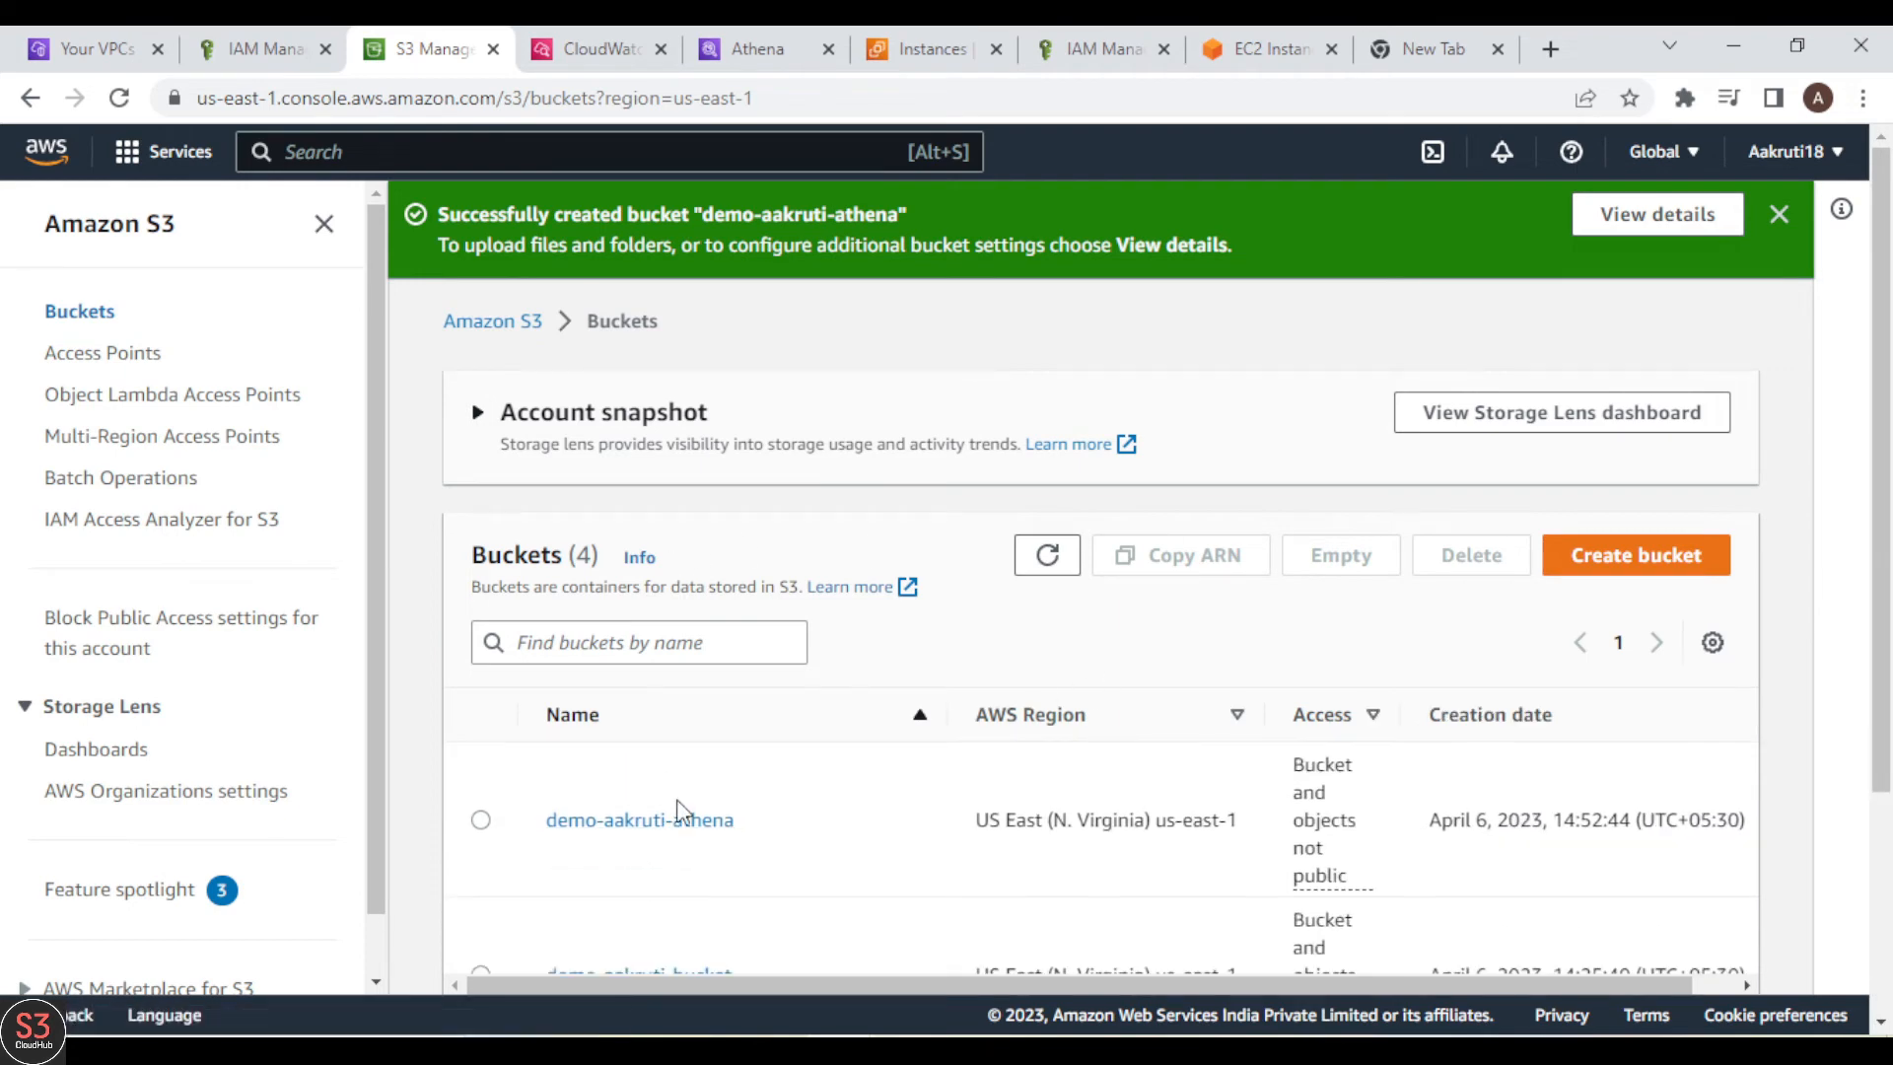
Step: Open the demo-aakruti-athena bucket's properties and copy its ARN
click(693, 821)
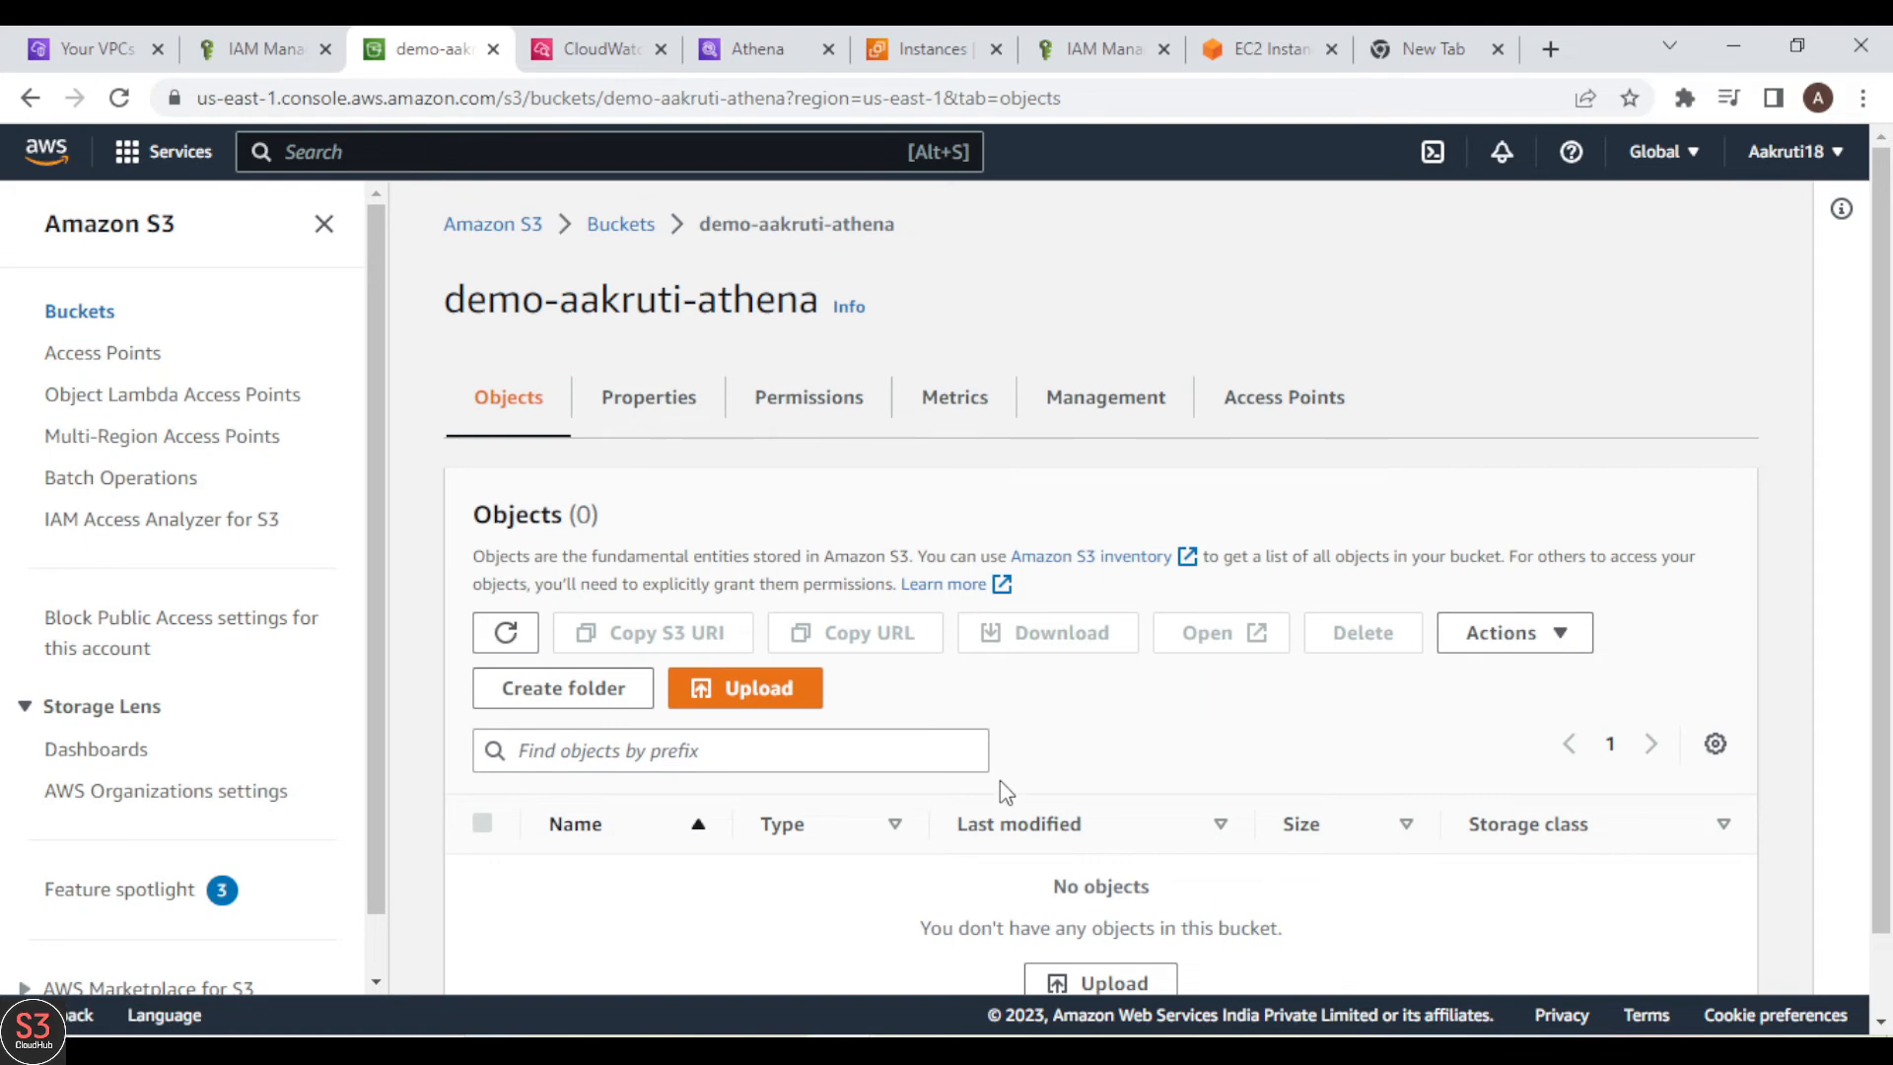
click(673, 402)
click(921, 632)
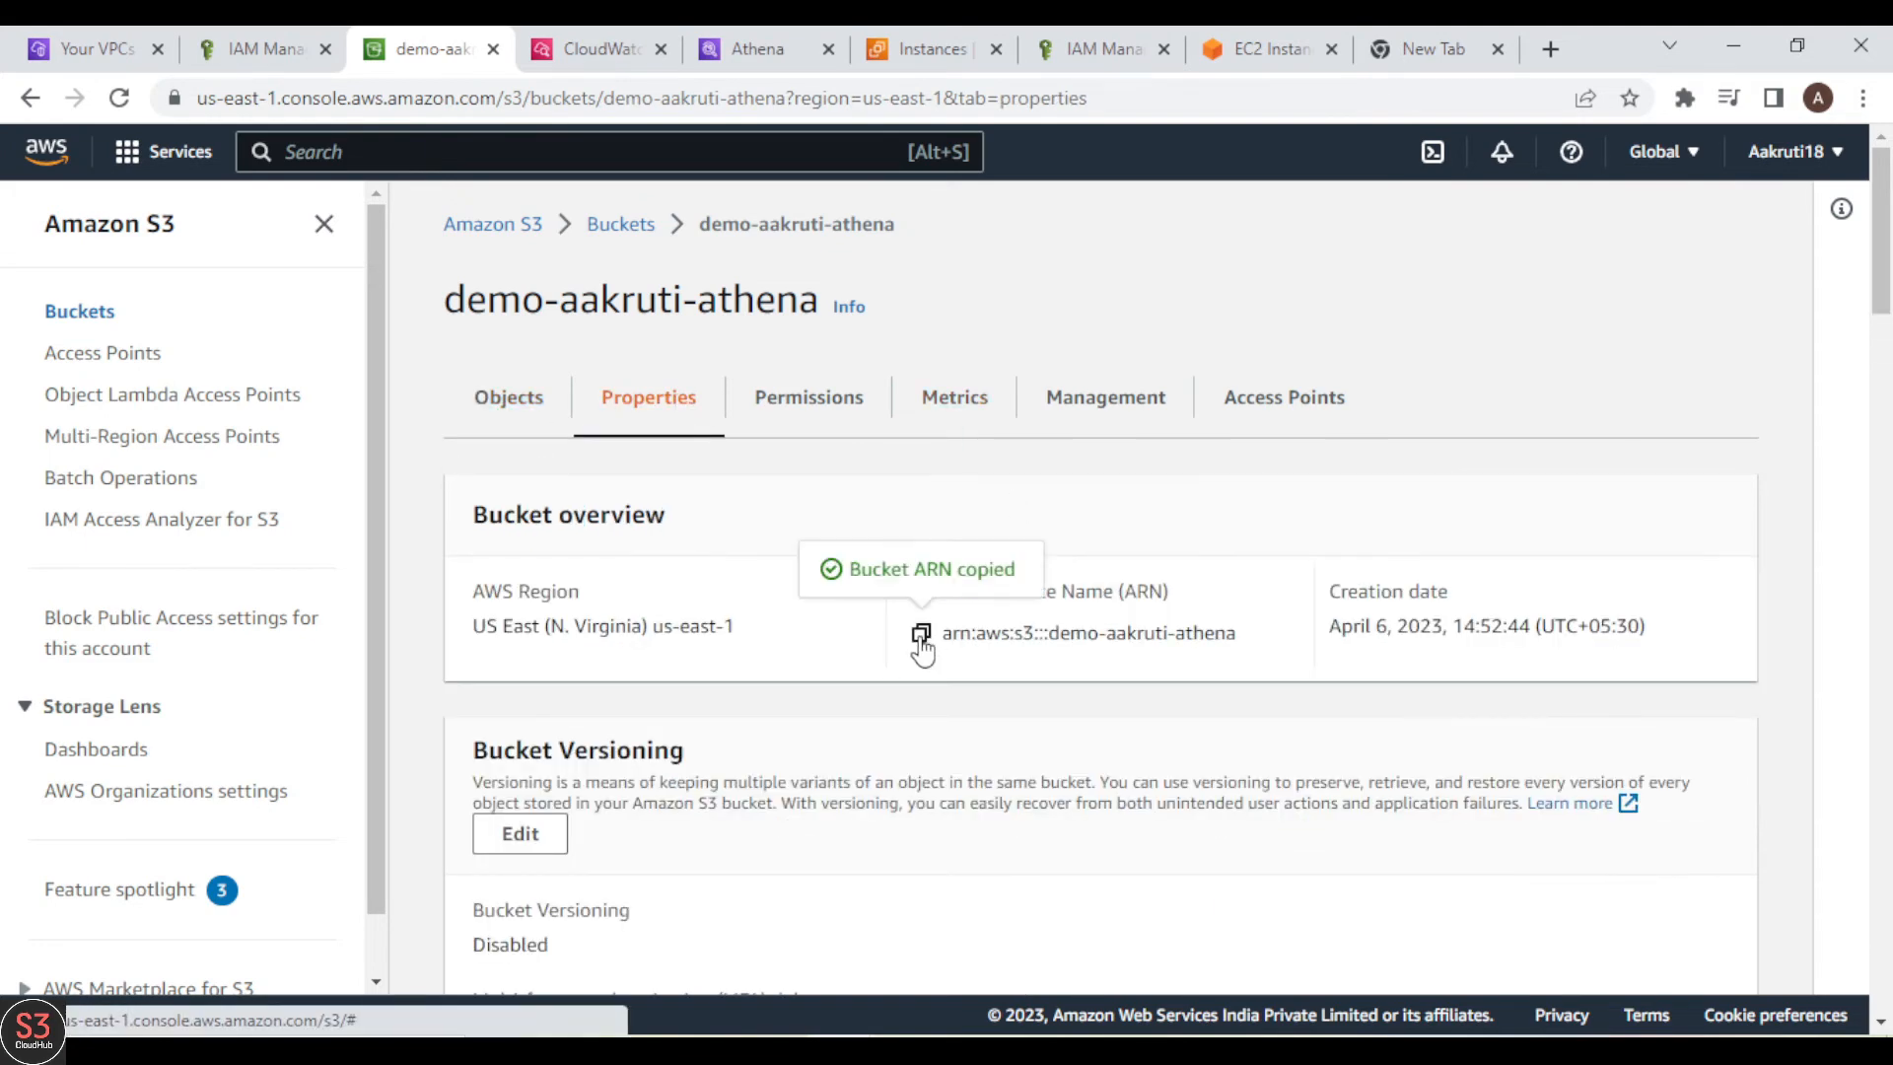
Step: In Athena's settings, paste arn:aws:s3:::demo-aakruti-athena as the query result location and try to save
click(763, 57)
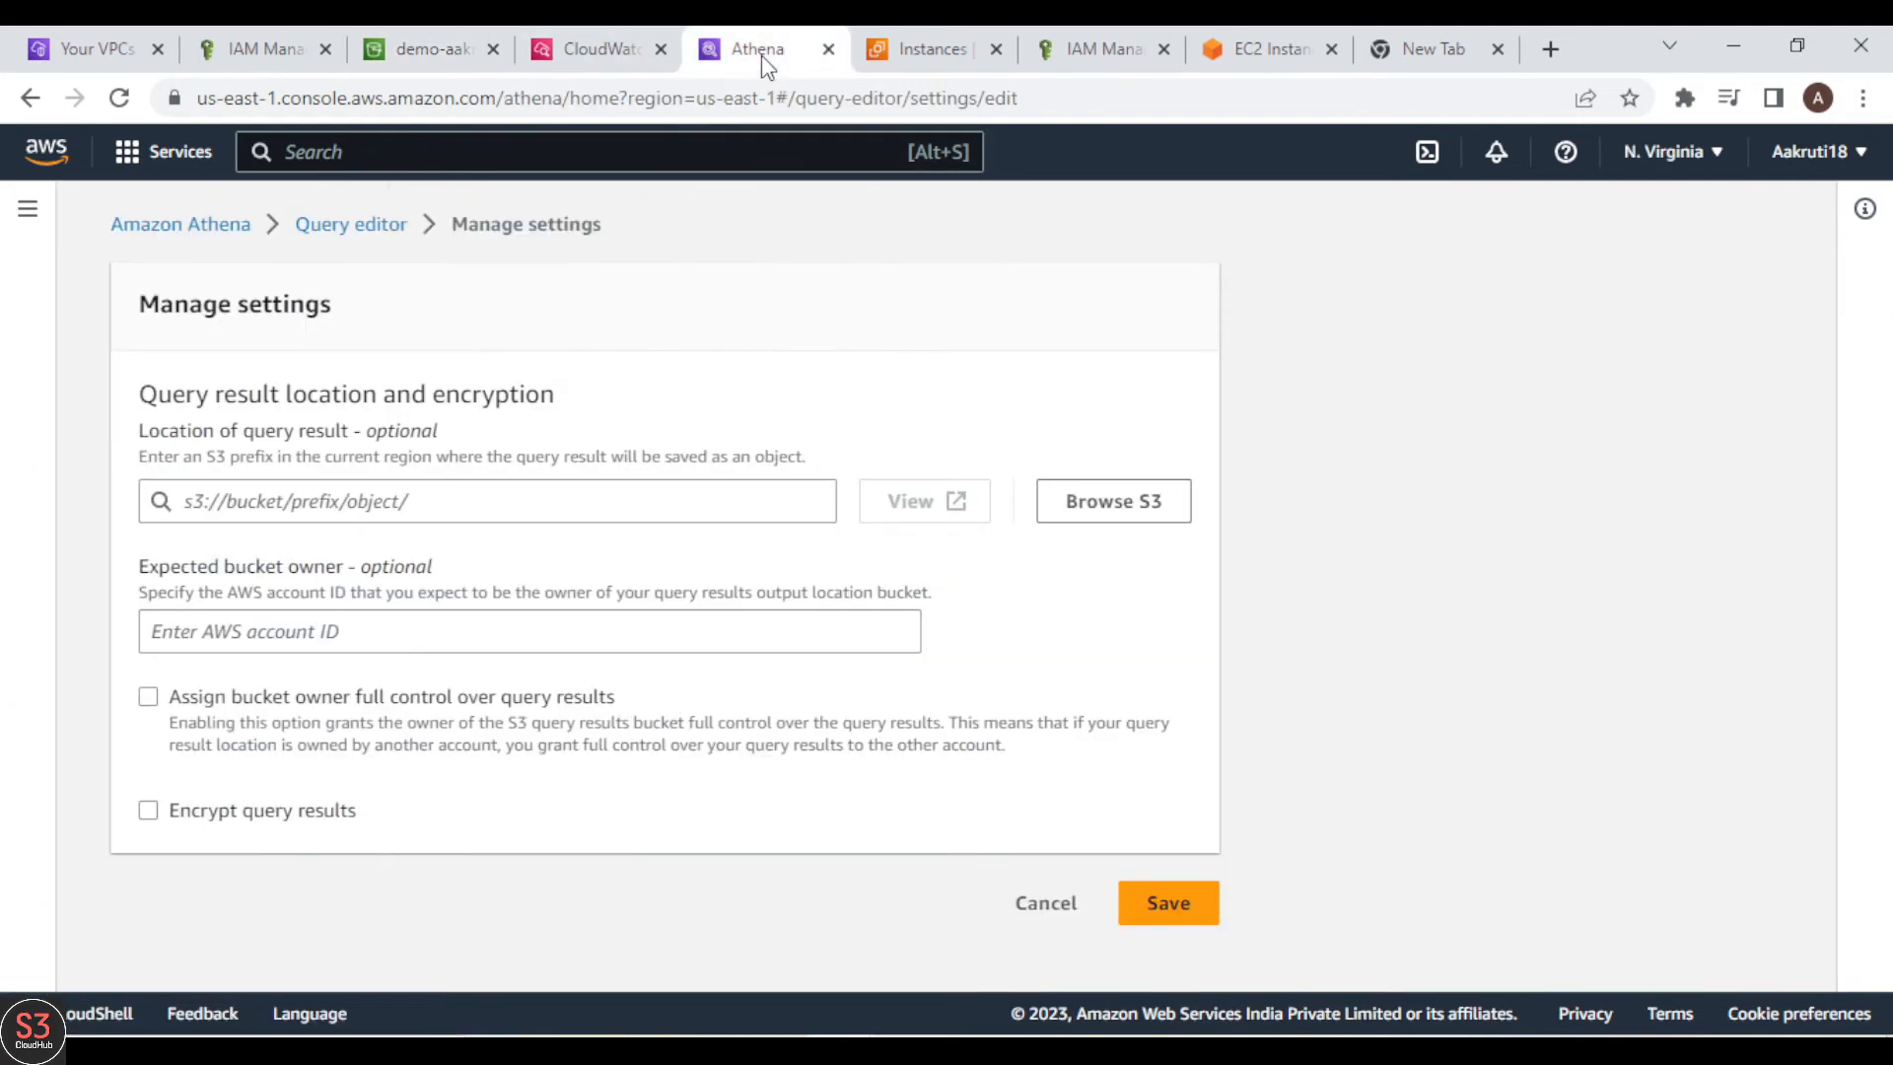
click(398, 508)
key(ctrl+v)
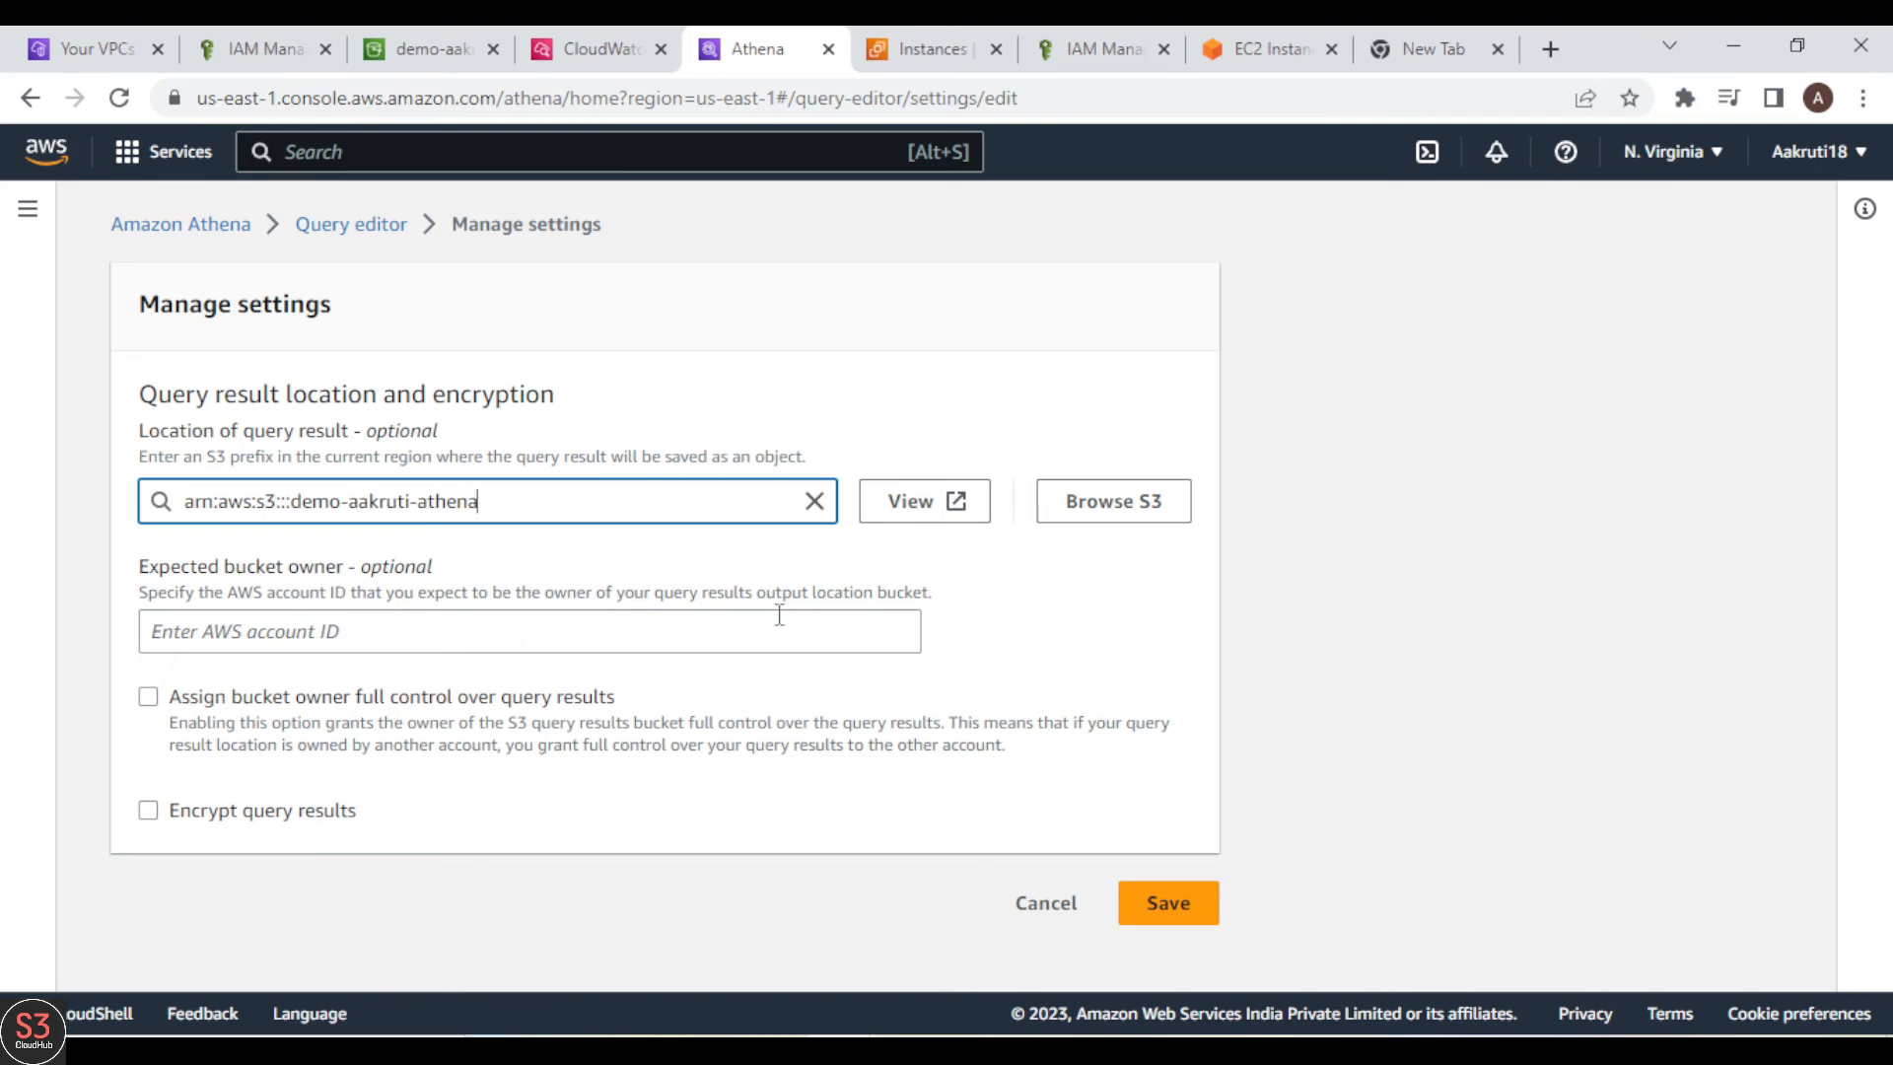
click(1148, 908)
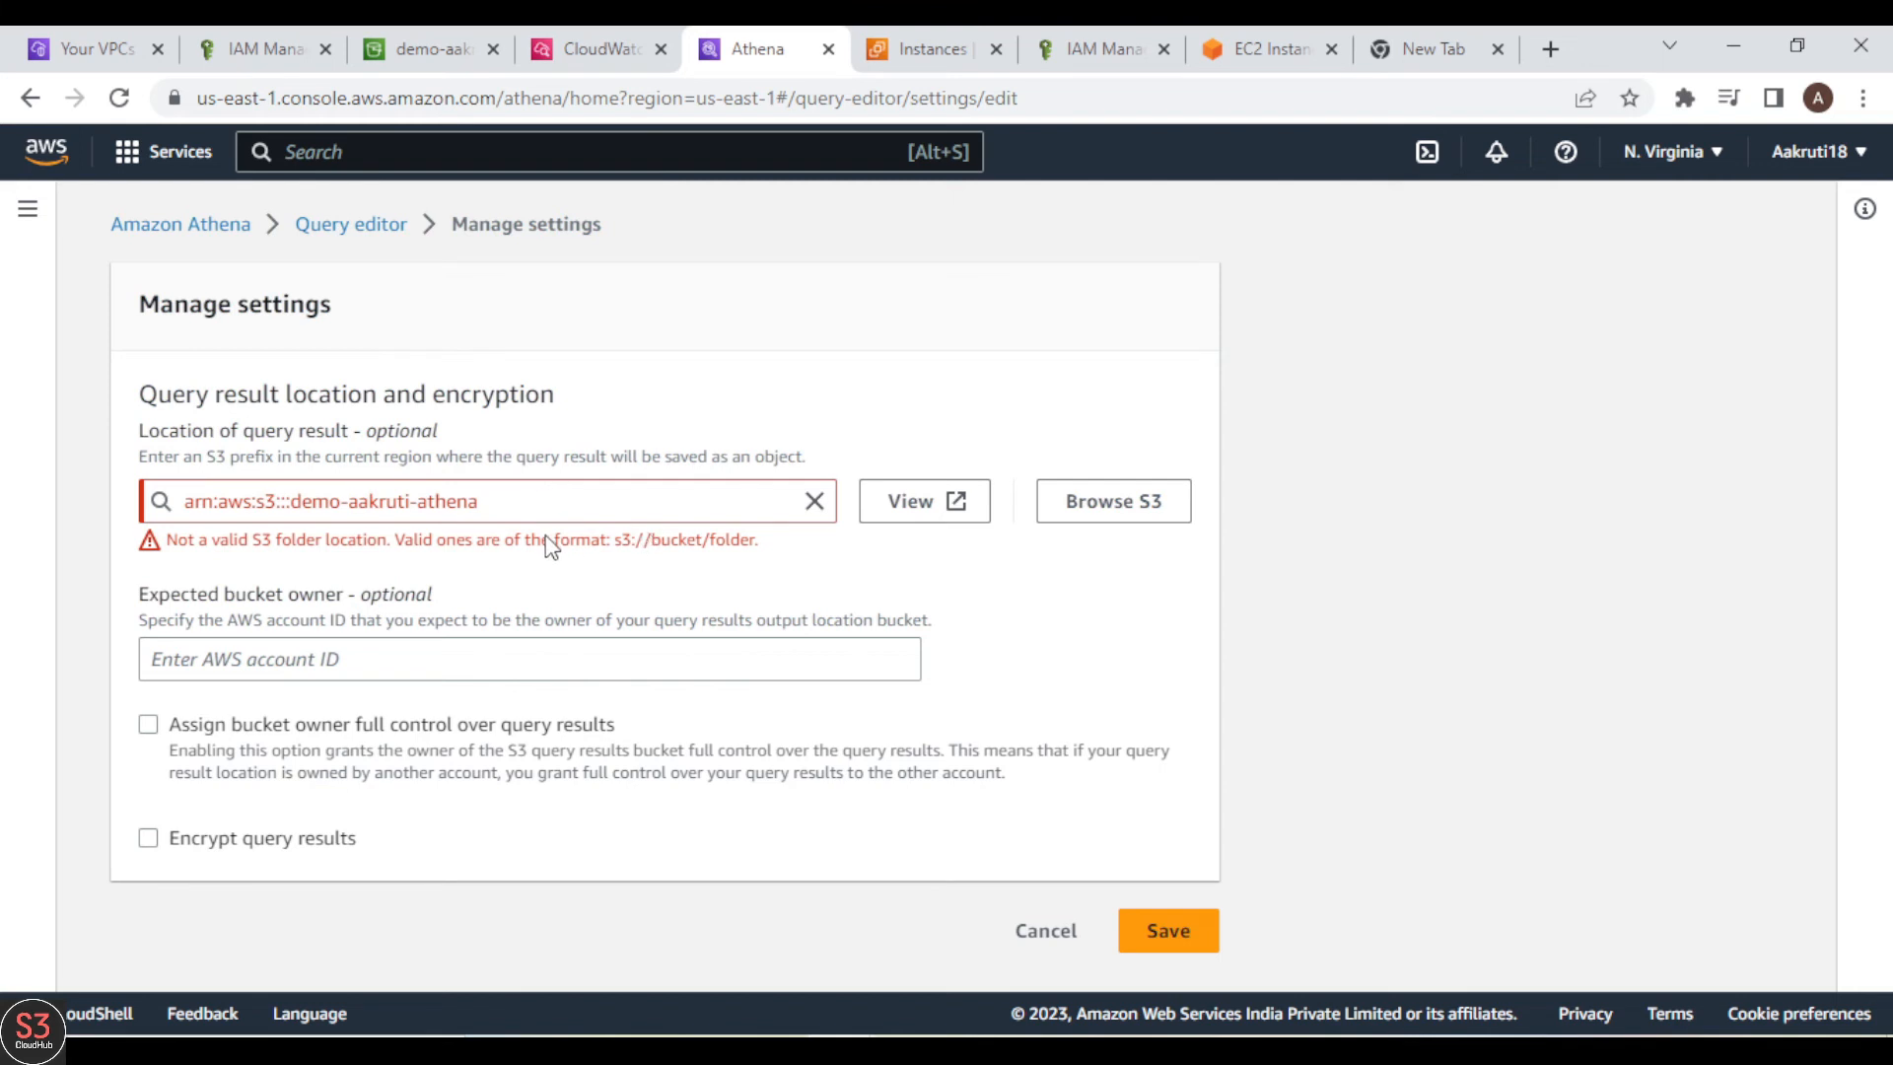
Step: Change the query result location to s3://demo-aakruti-athena/, save the settings, and open the query editor
click(503, 506)
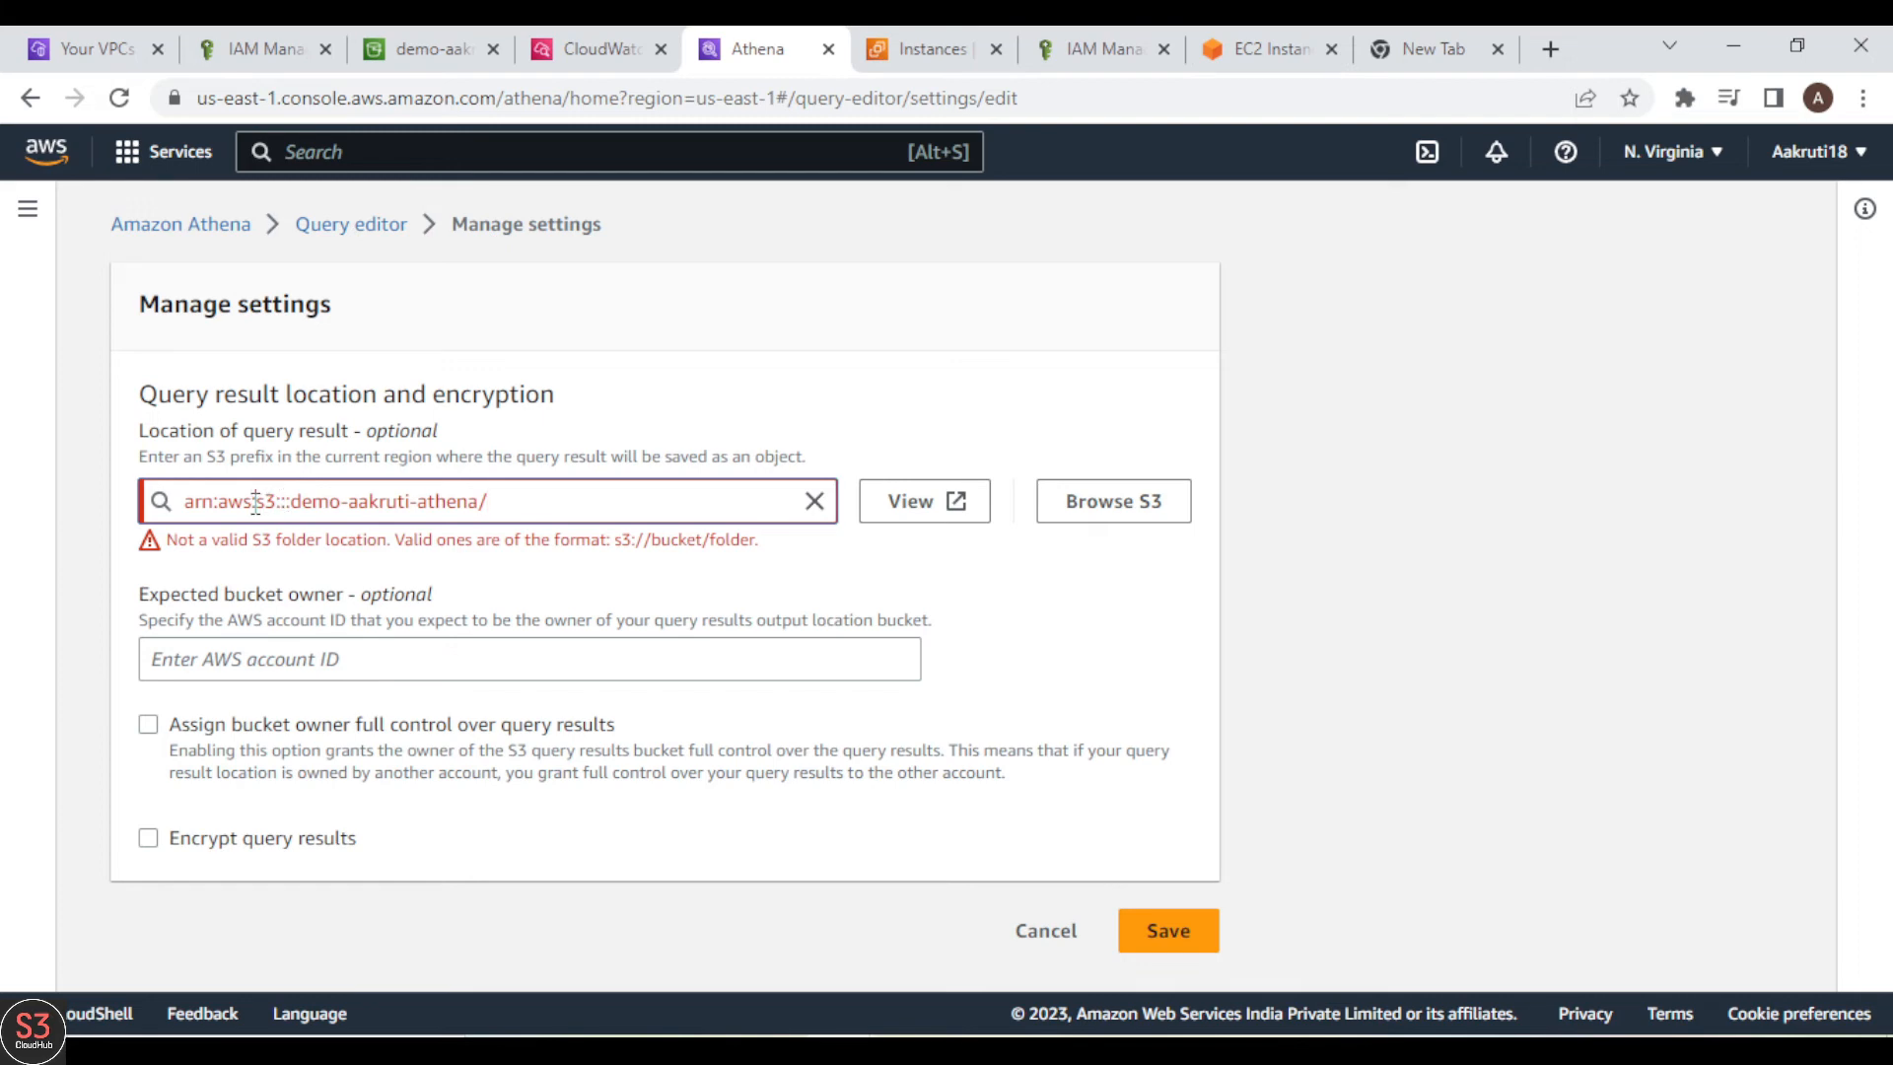
key(BackSpace)
key(BackSpace)
key(BackSpace)
key(BackSpace)
key(BackSpace)
key(BackSpace)
key(BackSpace)
key(BackSpace)
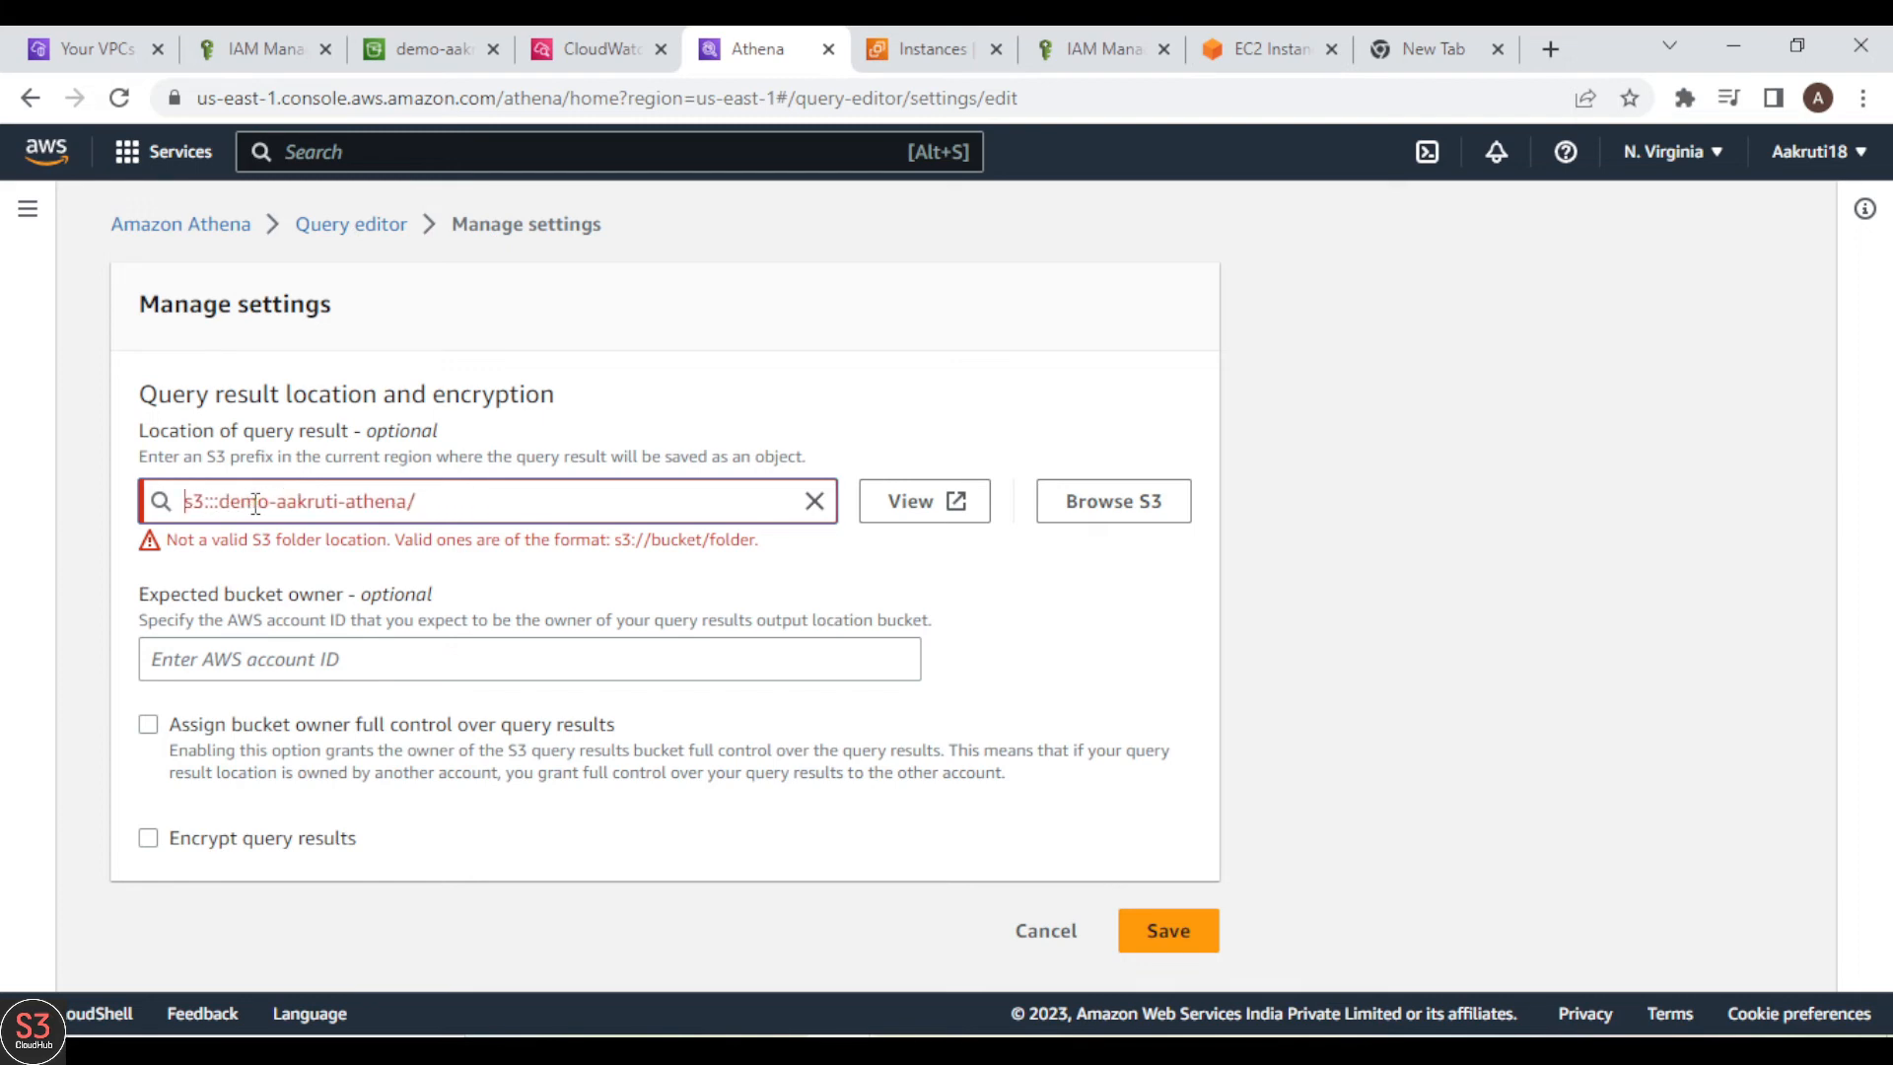
key(BackSpace)
key(BackSpace)
text(//)
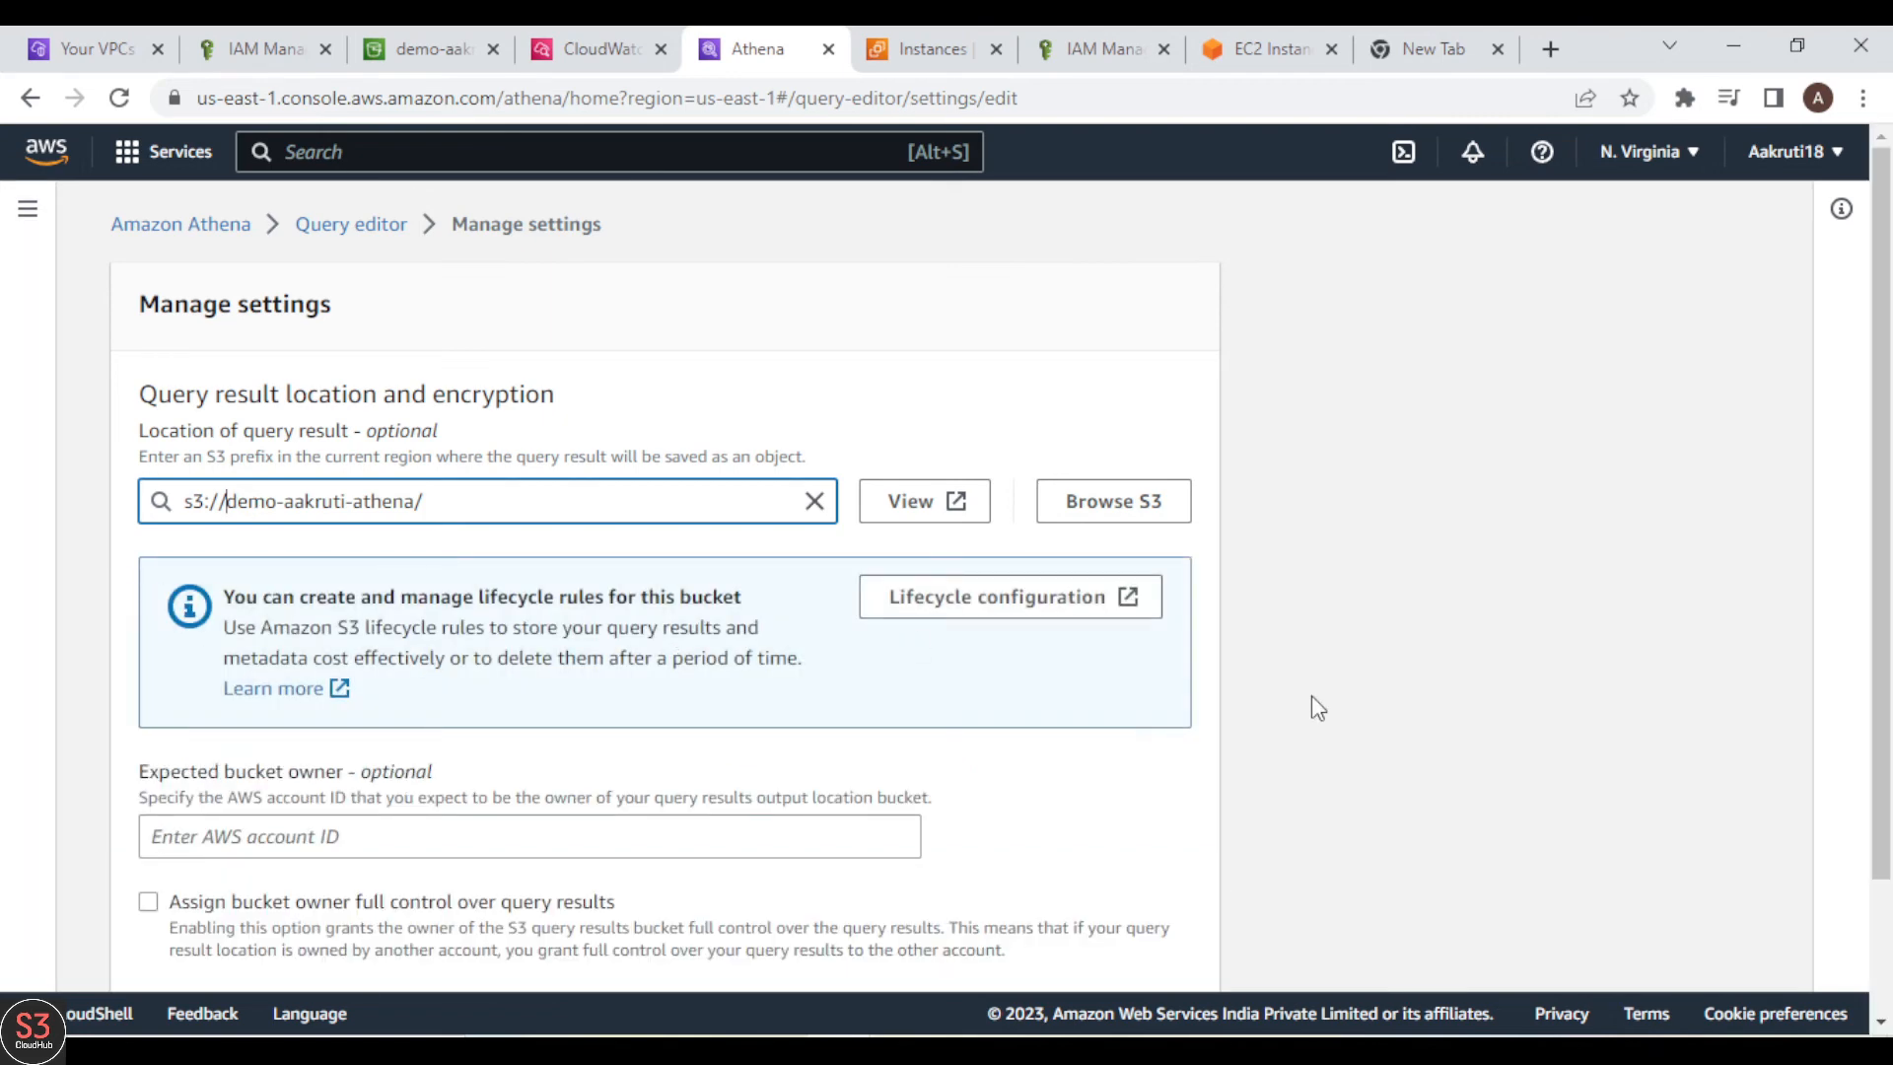
scroll(1312, 695, down, 2)
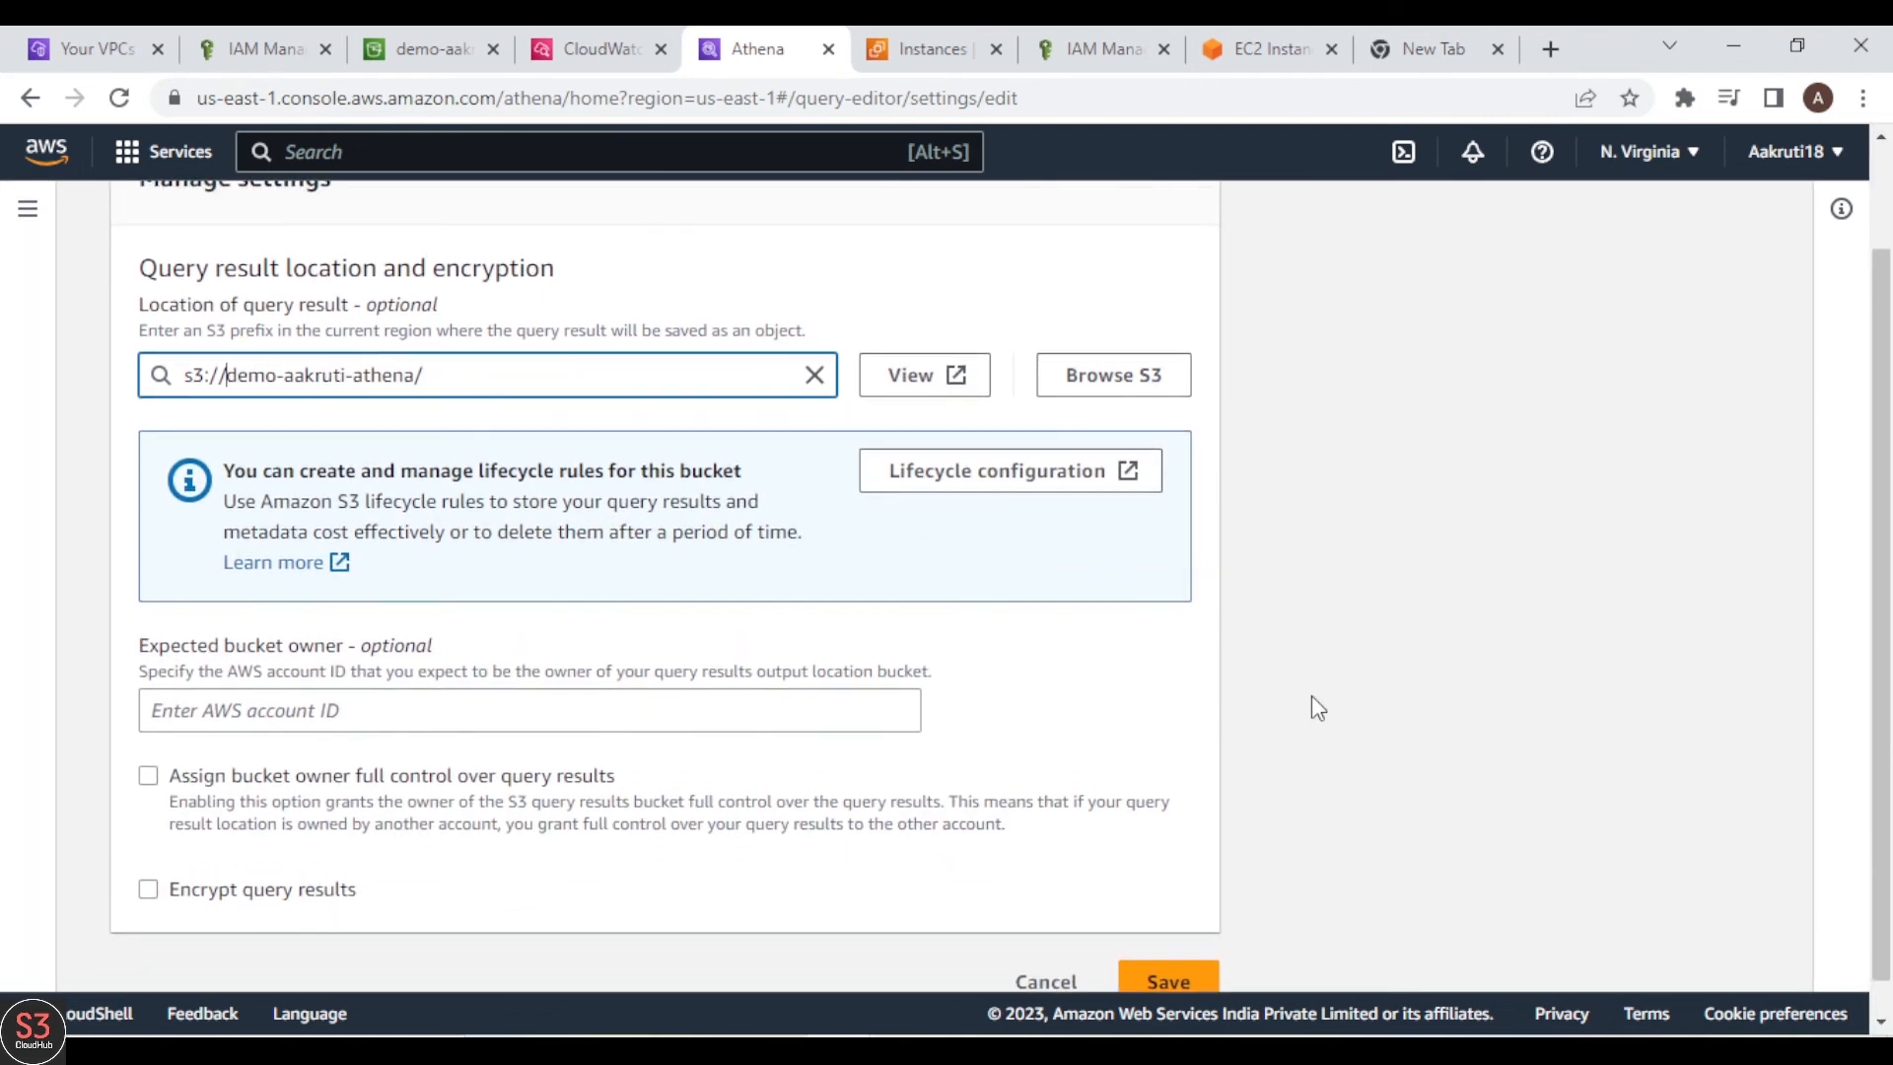
scroll(1312, 695, up, 1)
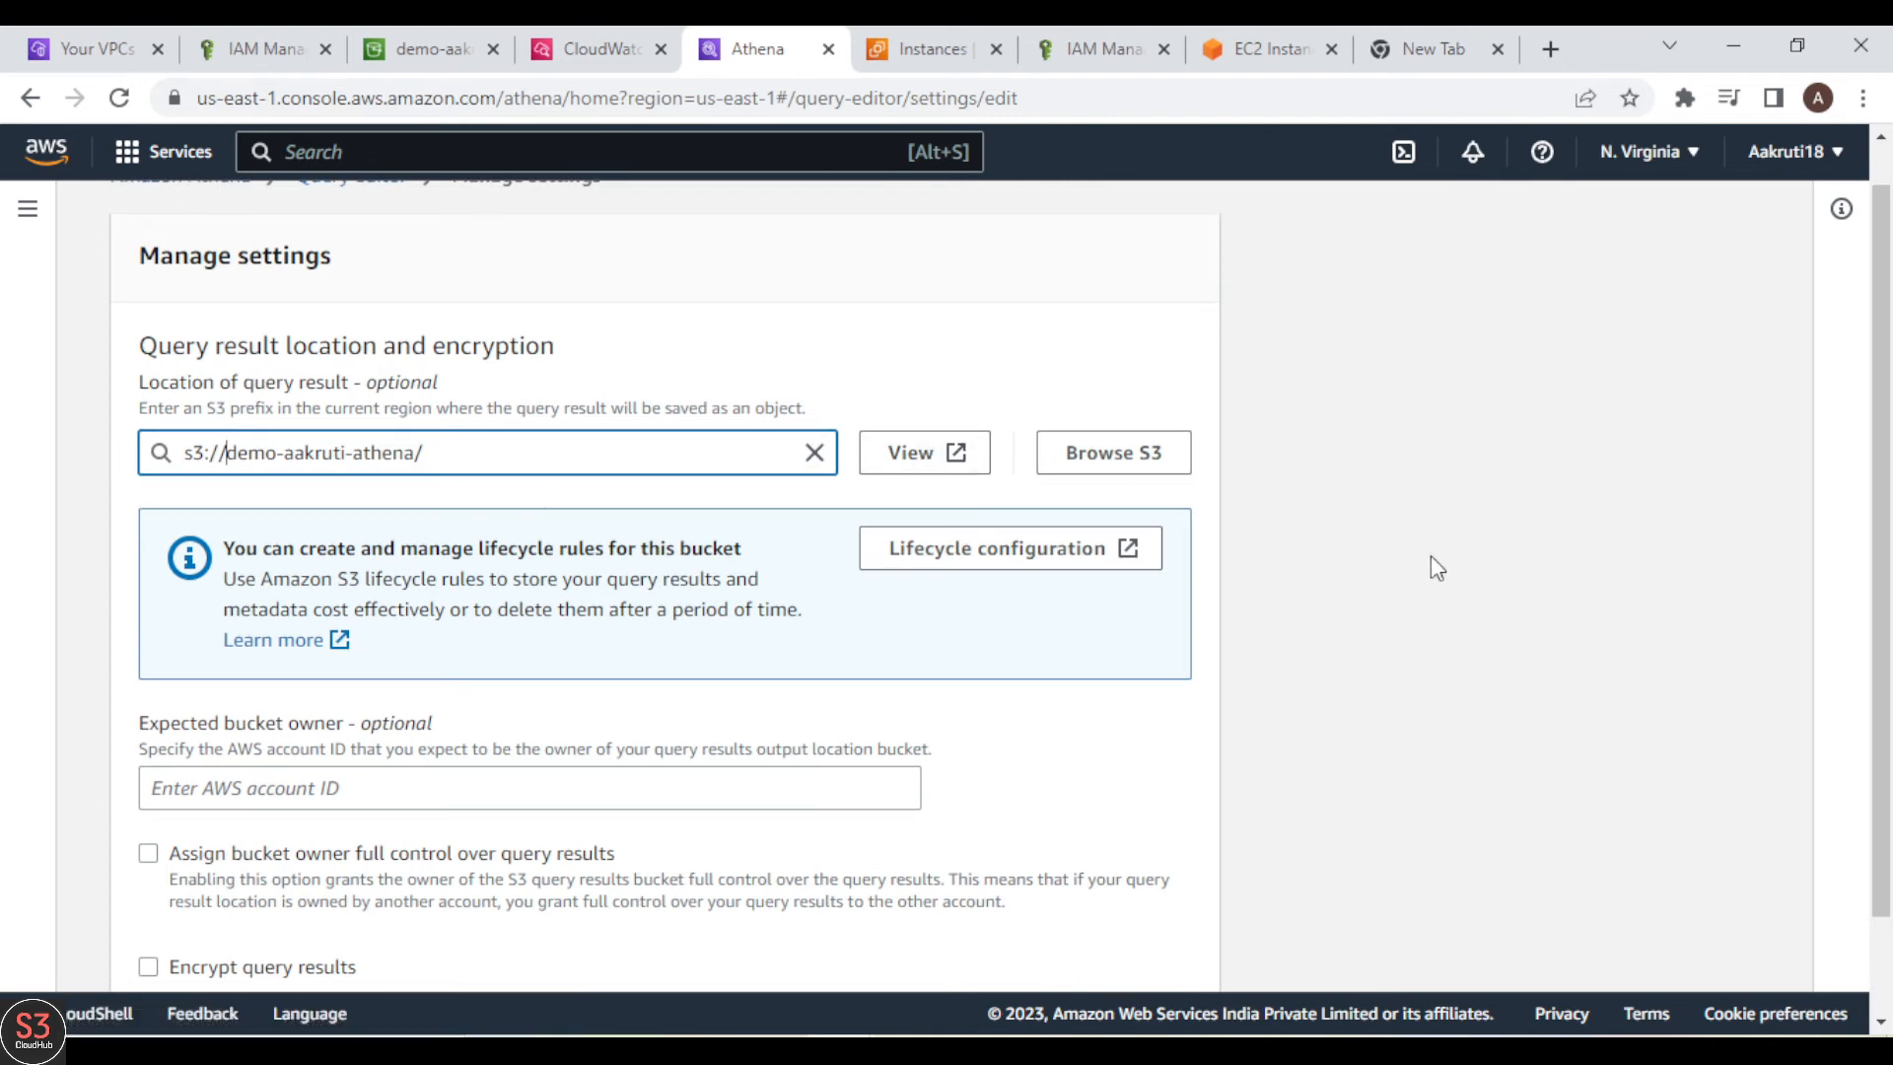
scroll(1431, 562, down, 1)
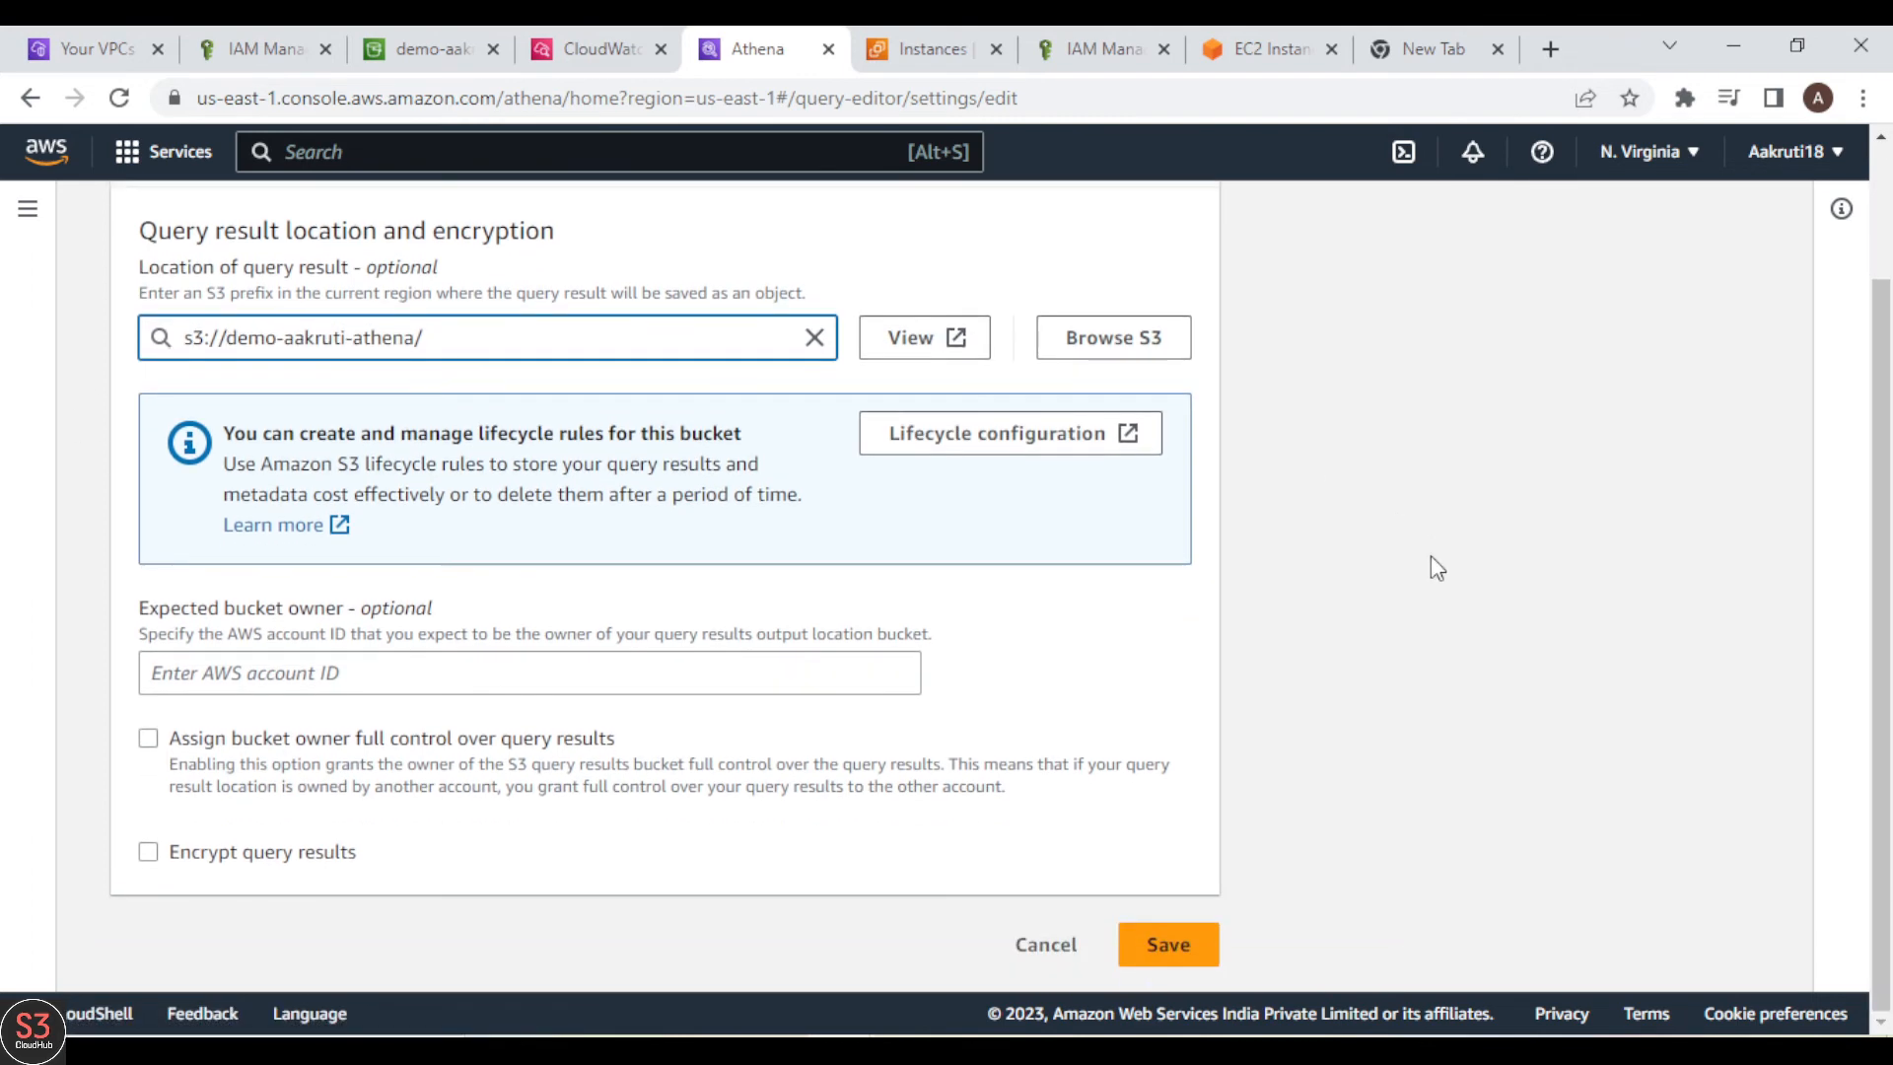
click(1193, 944)
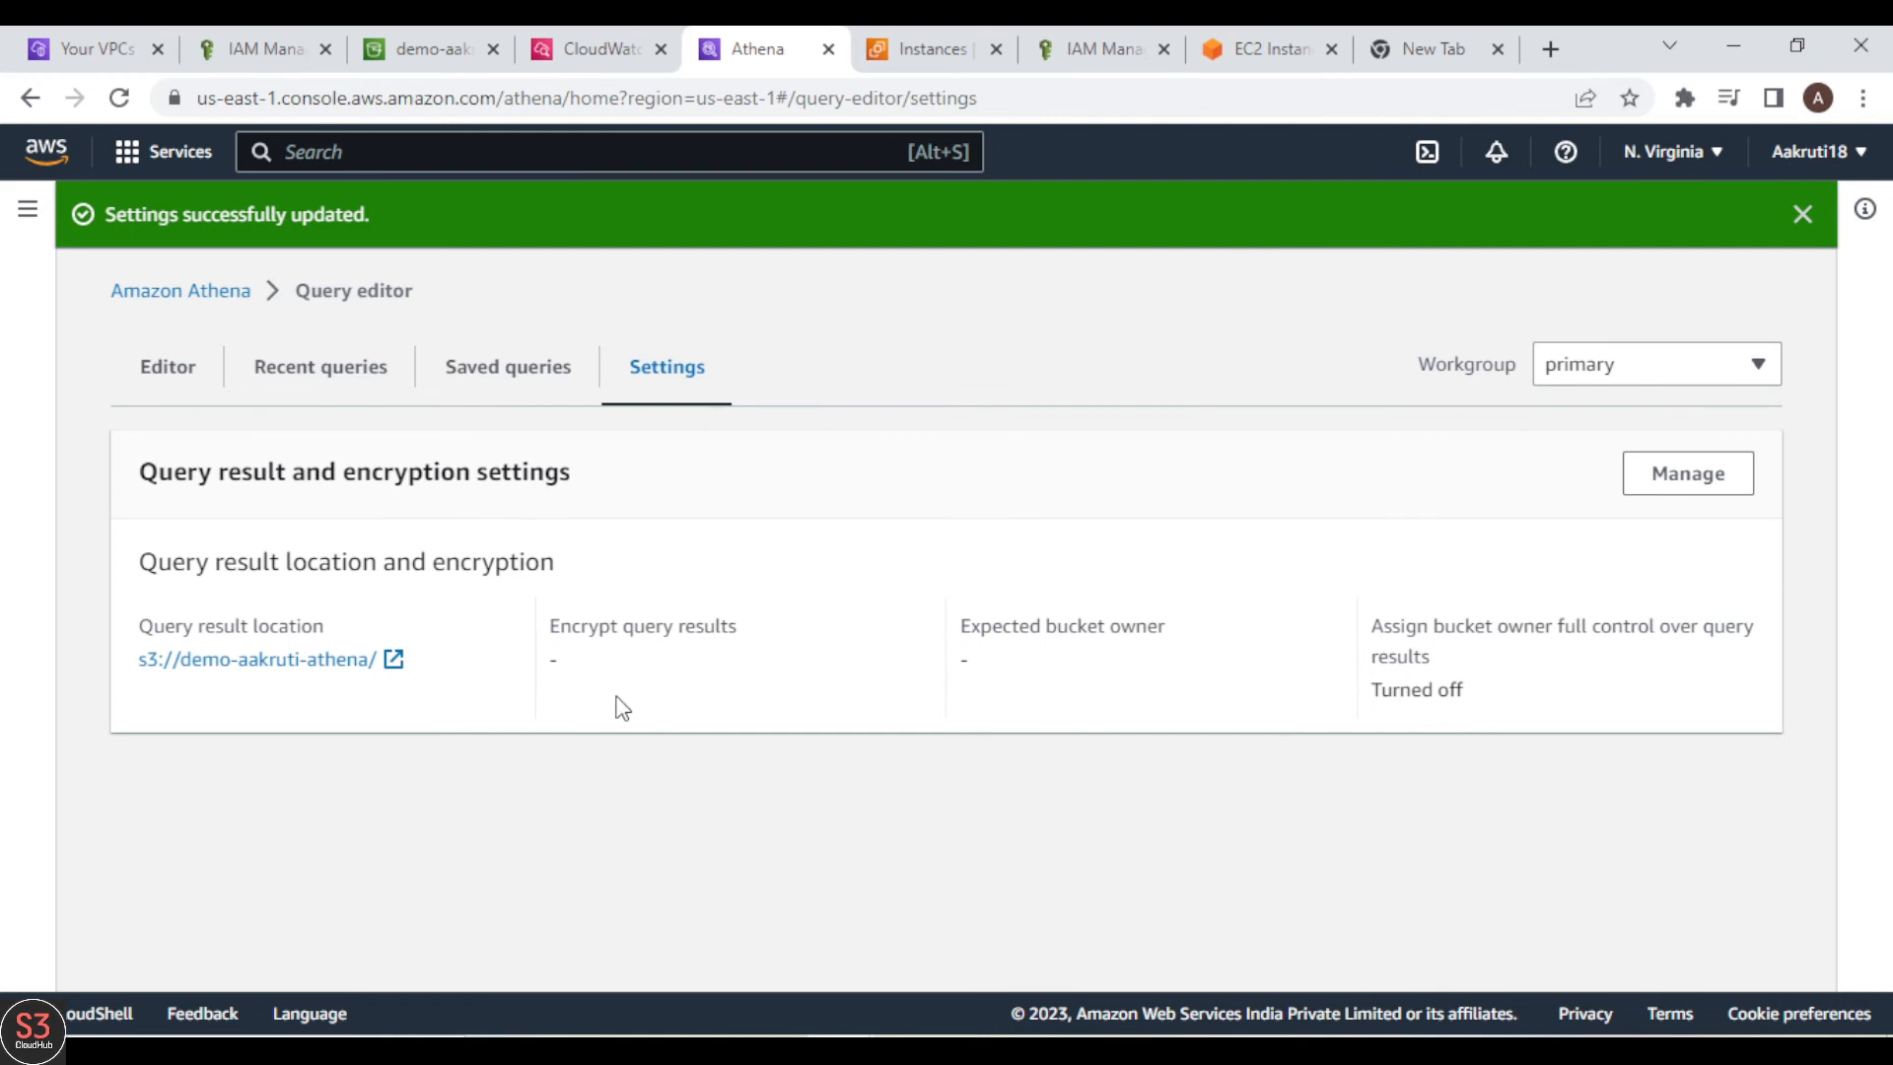
click(158, 367)
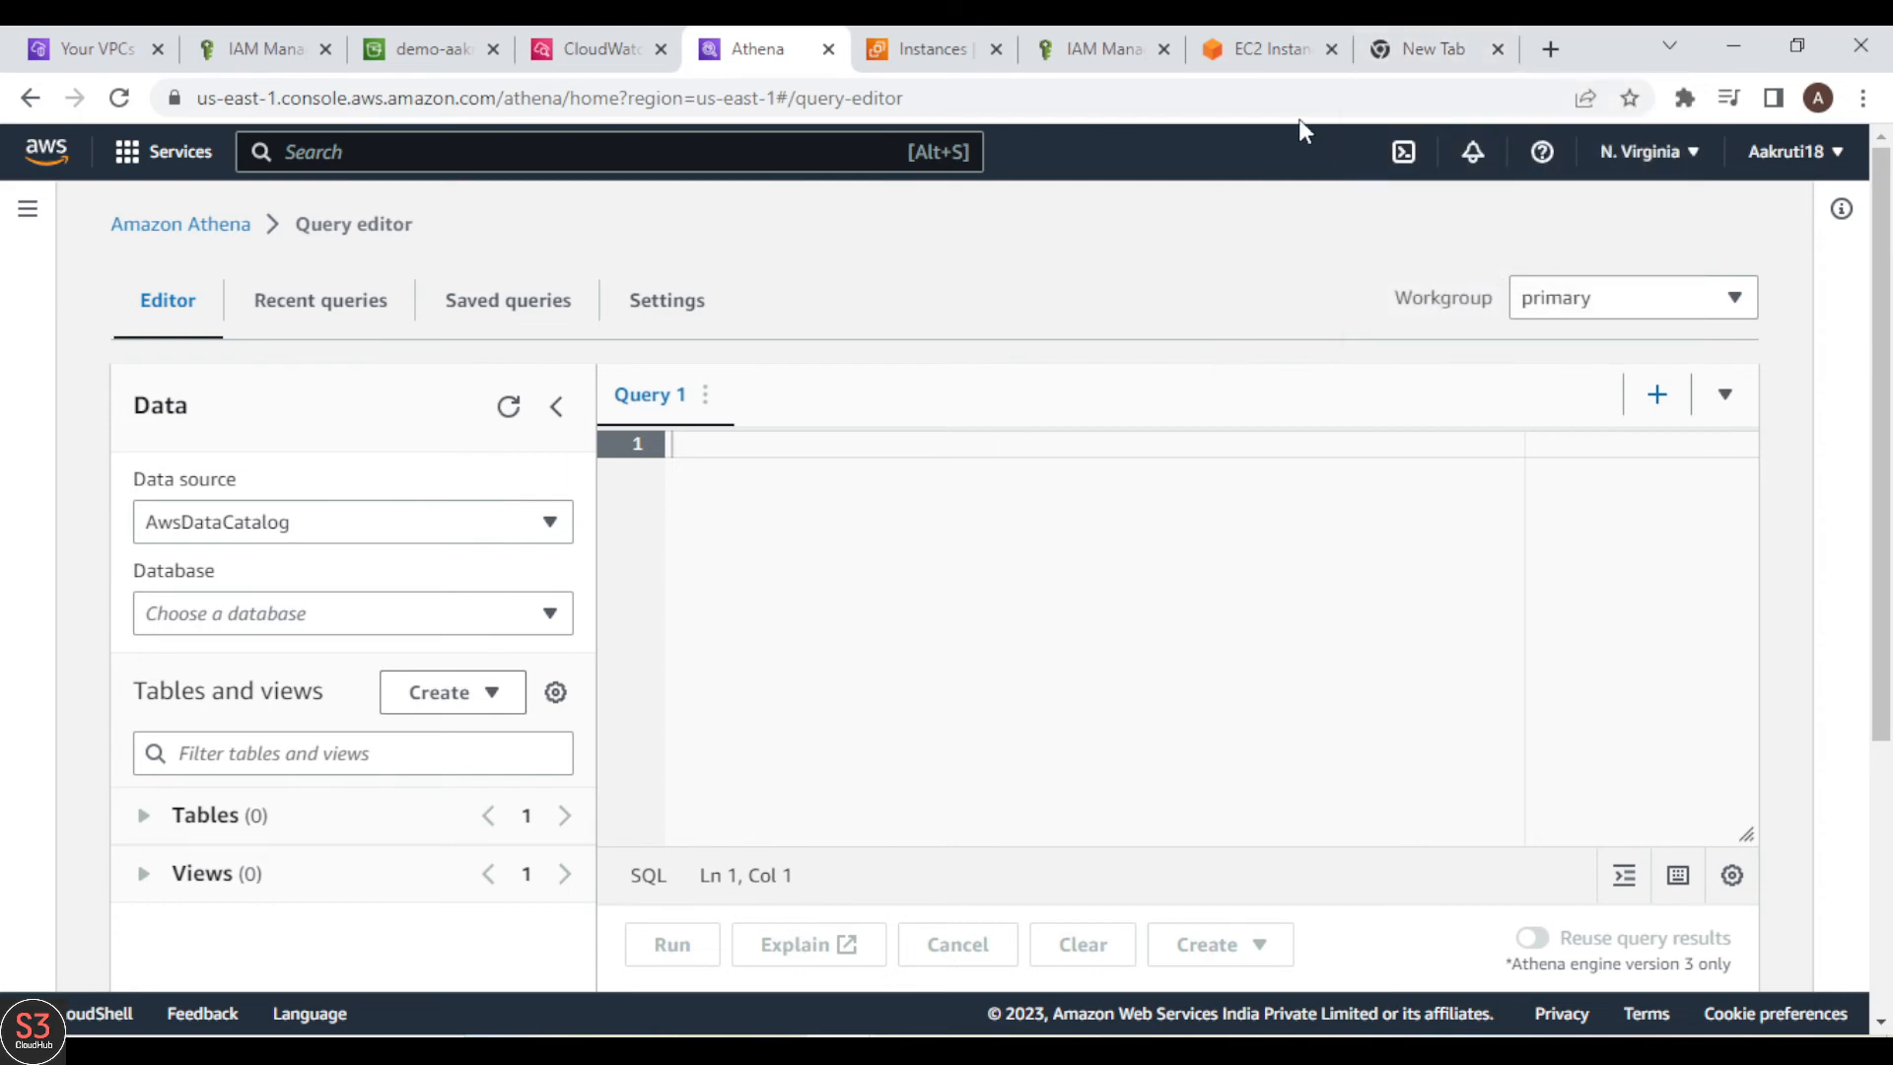
Step: In the empty browser tab, search Google for "aws vpc logs athena"
click(1410, 46)
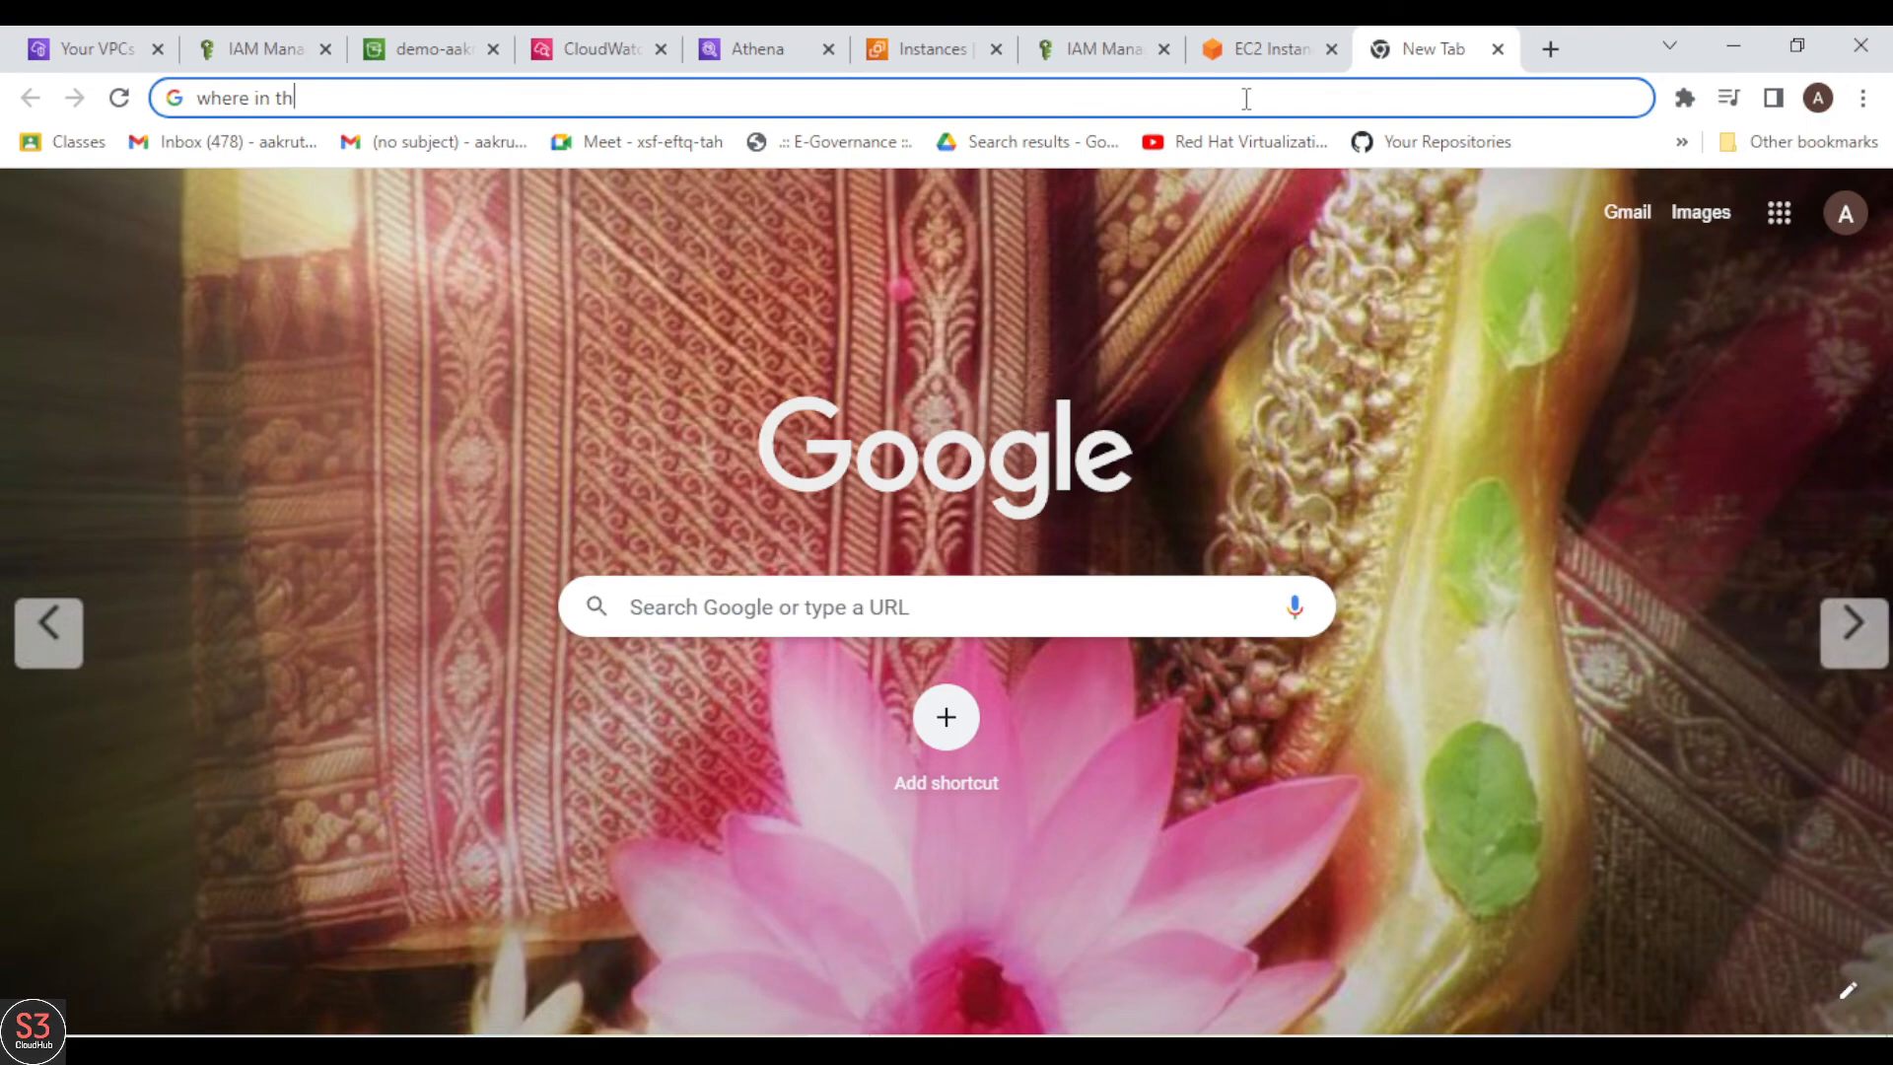
text(aws )
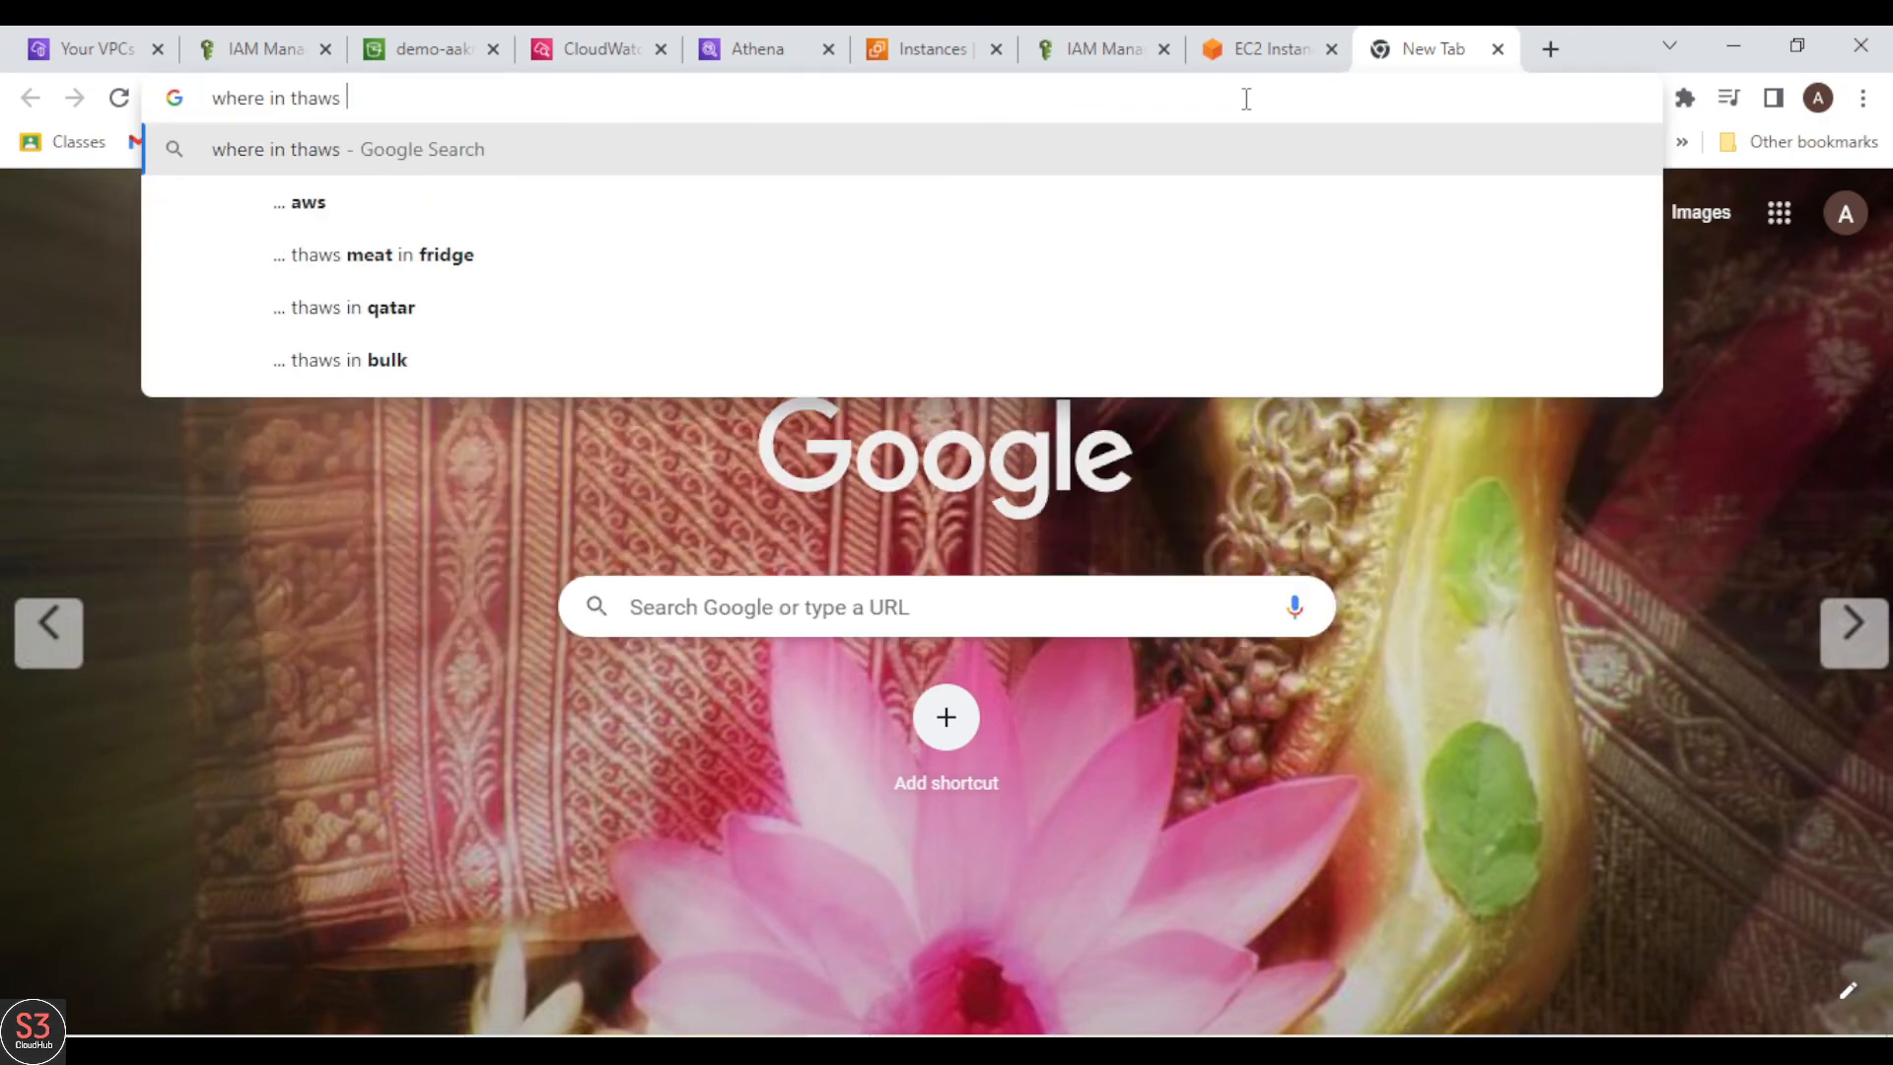
text(vpc lo)
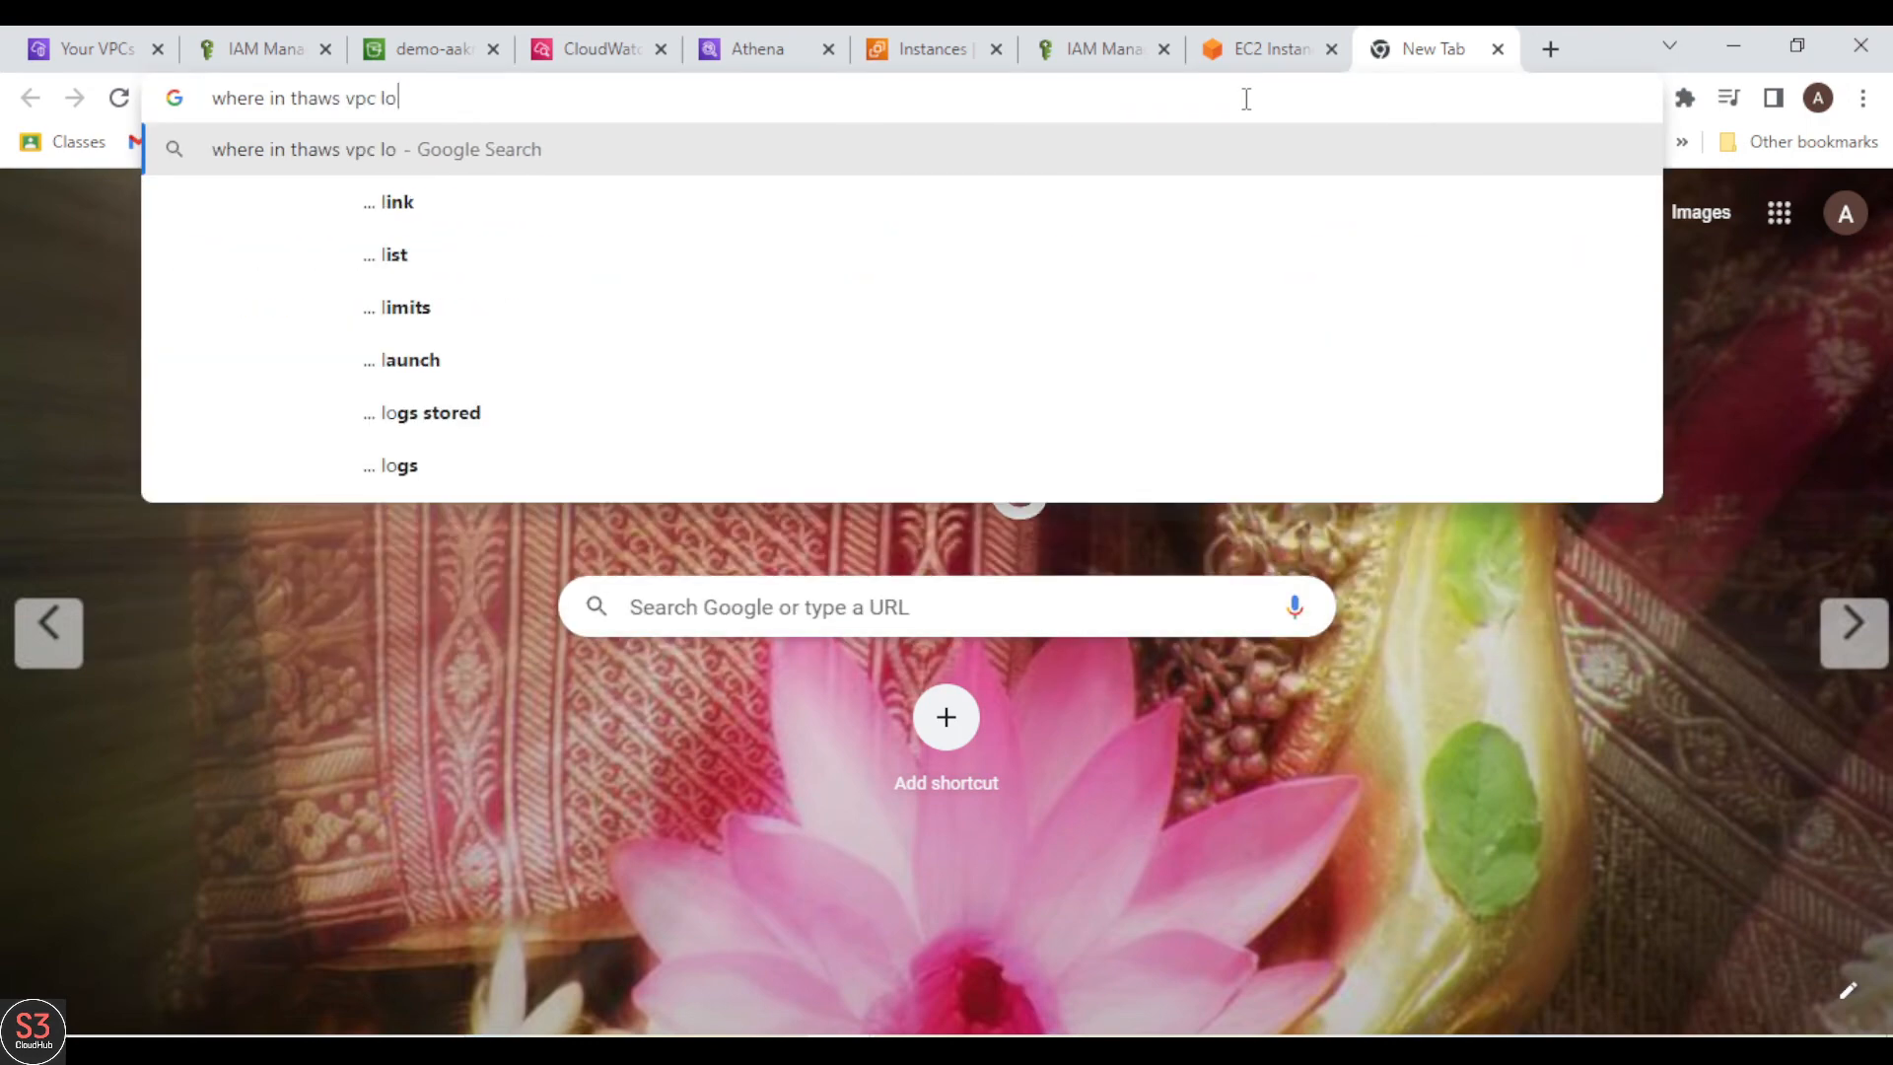
text(gs ath)
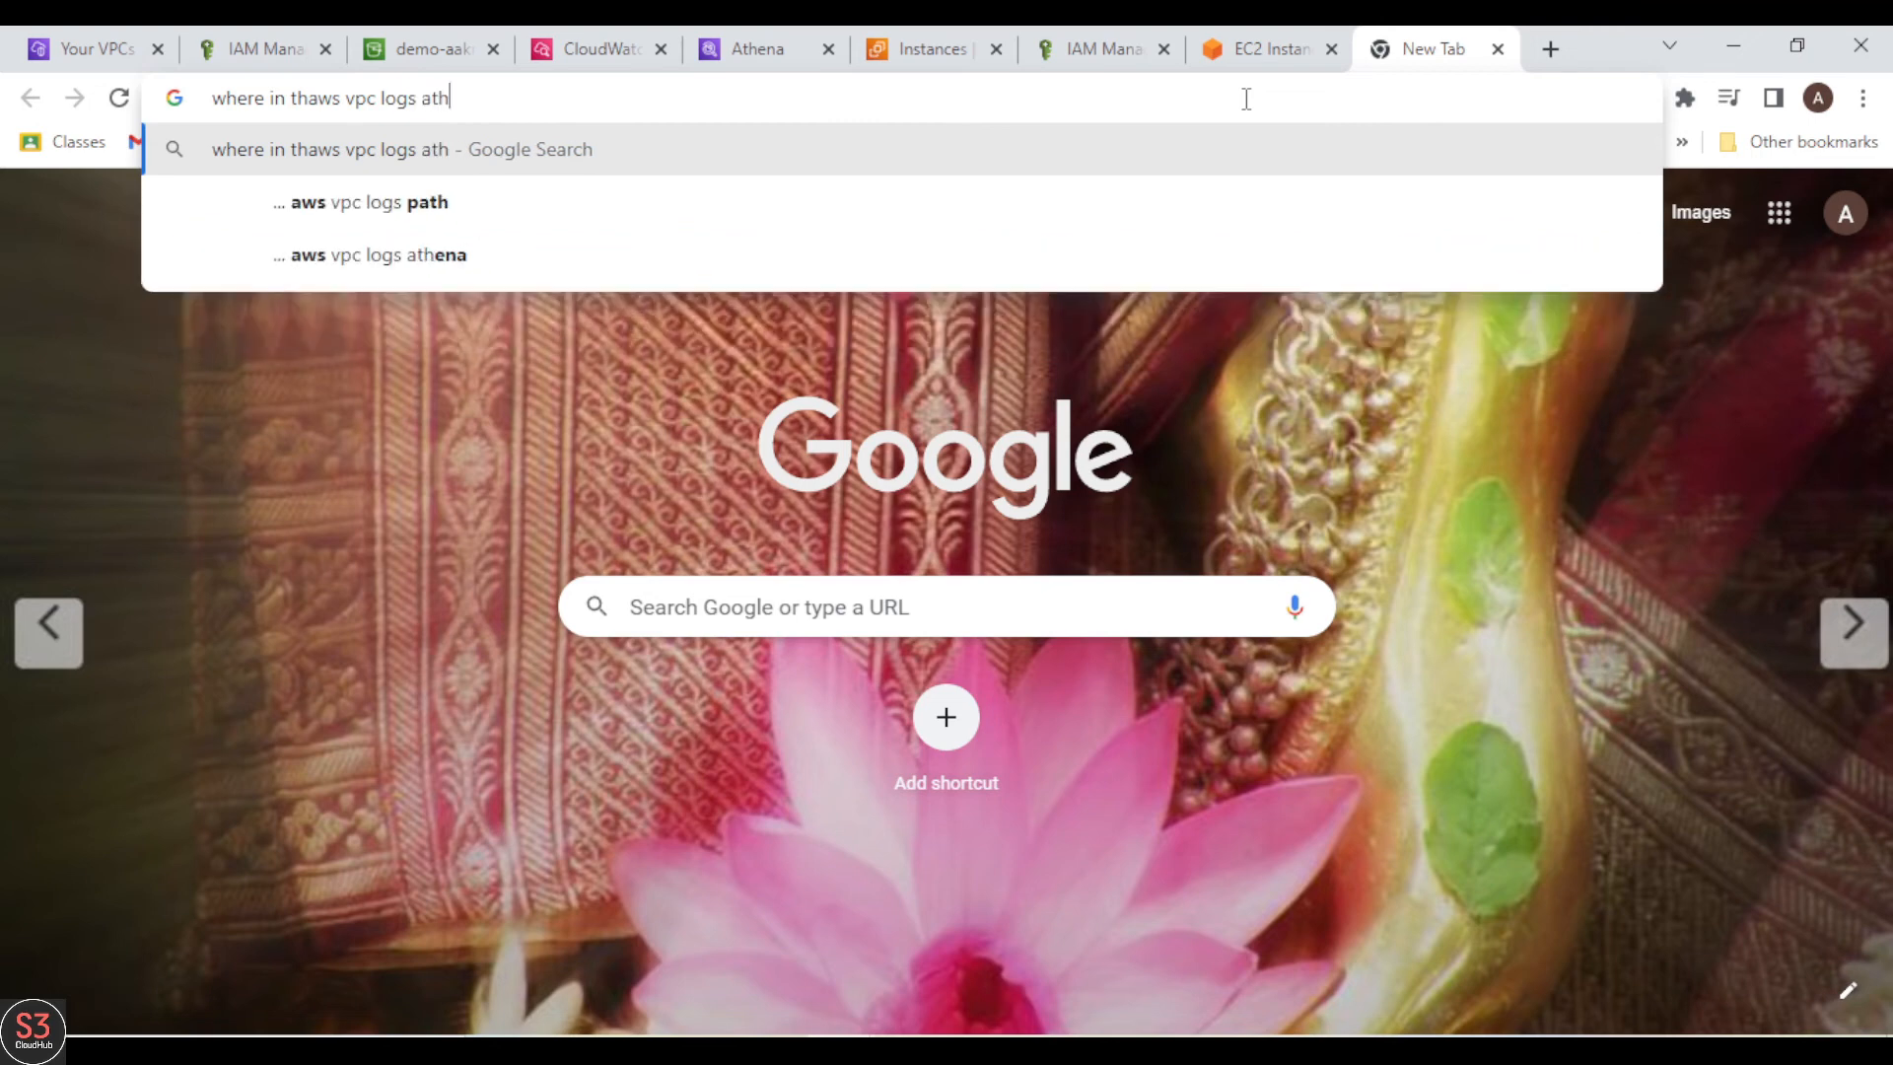
text(ena)
key(Return)
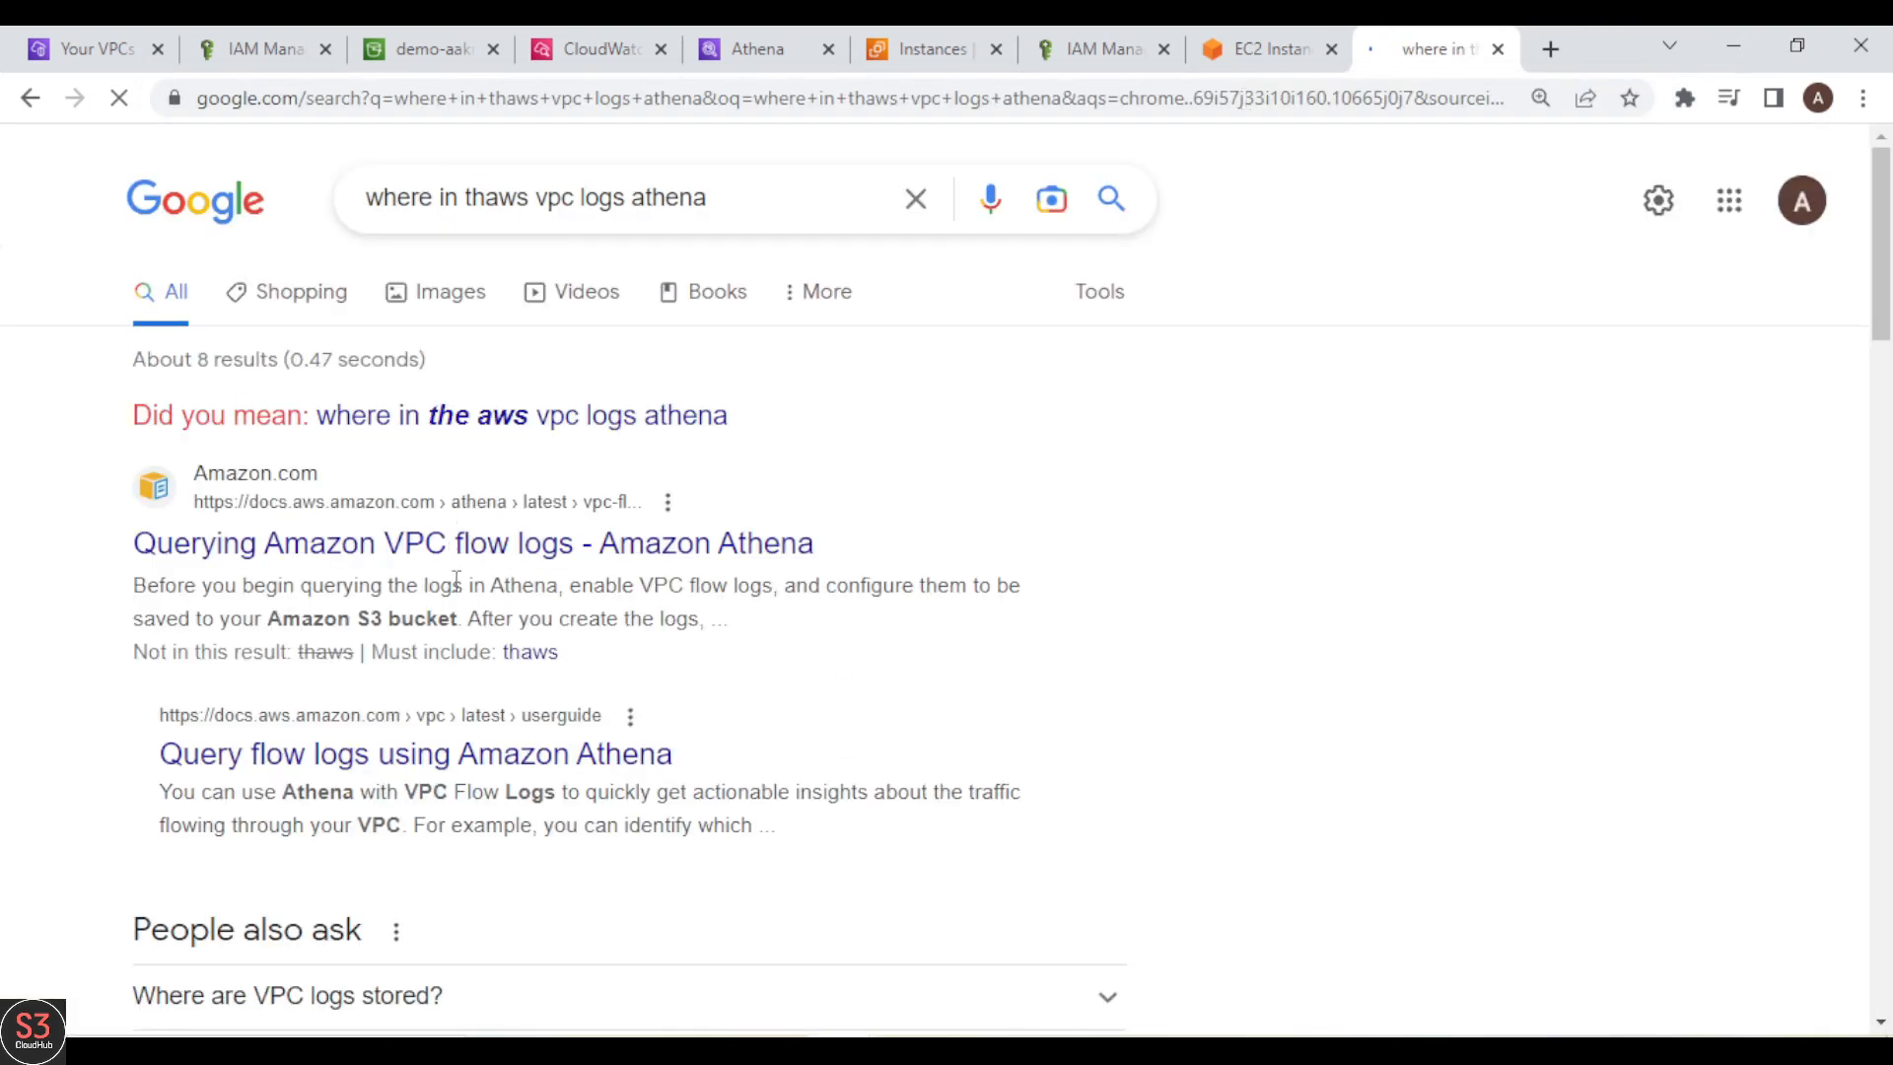
click(489, 205)
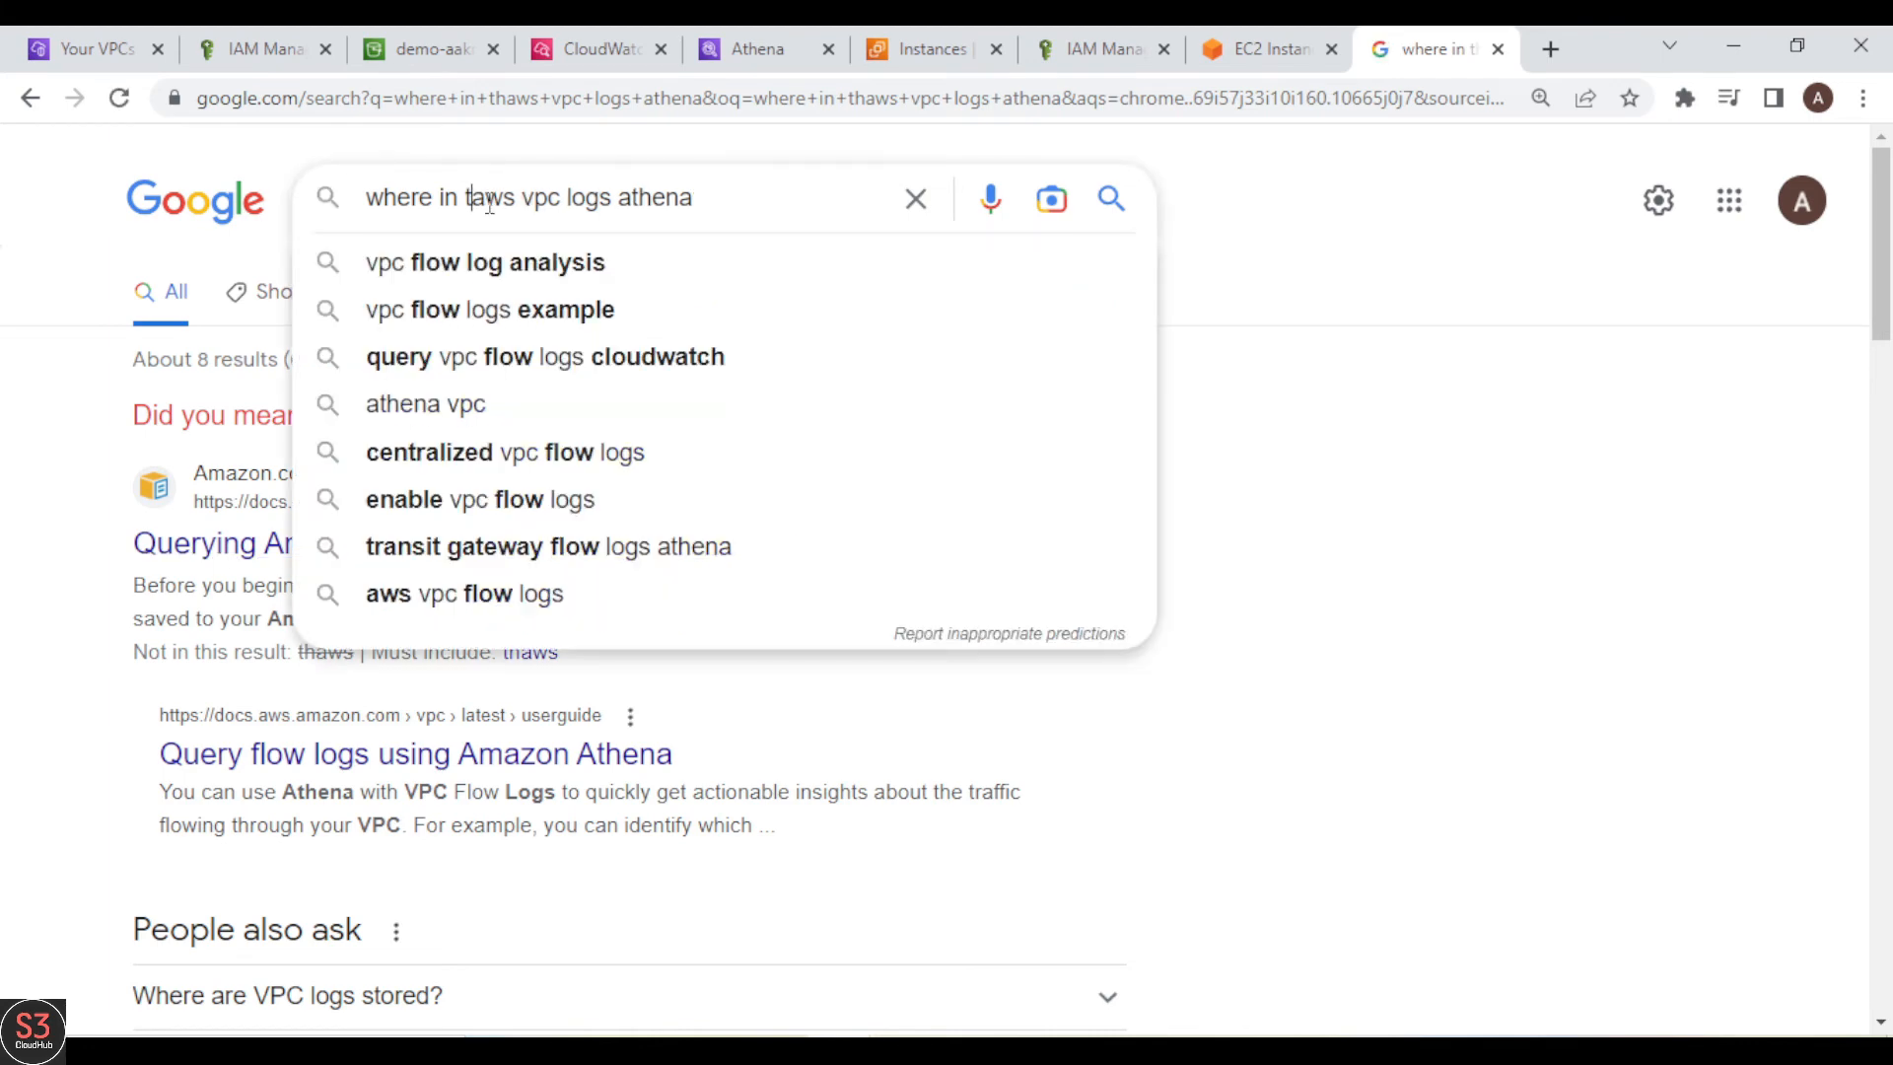
key(BackSpace)
key(BackSpace)
key(BackSpace)
key(BackSpace)
key(BackSpace)
key(BackSpace)
key(BackSpace)
key(BackSpace)
key(BackSpace)
key(BackSpace)
key(BackSpace)
key(Return)
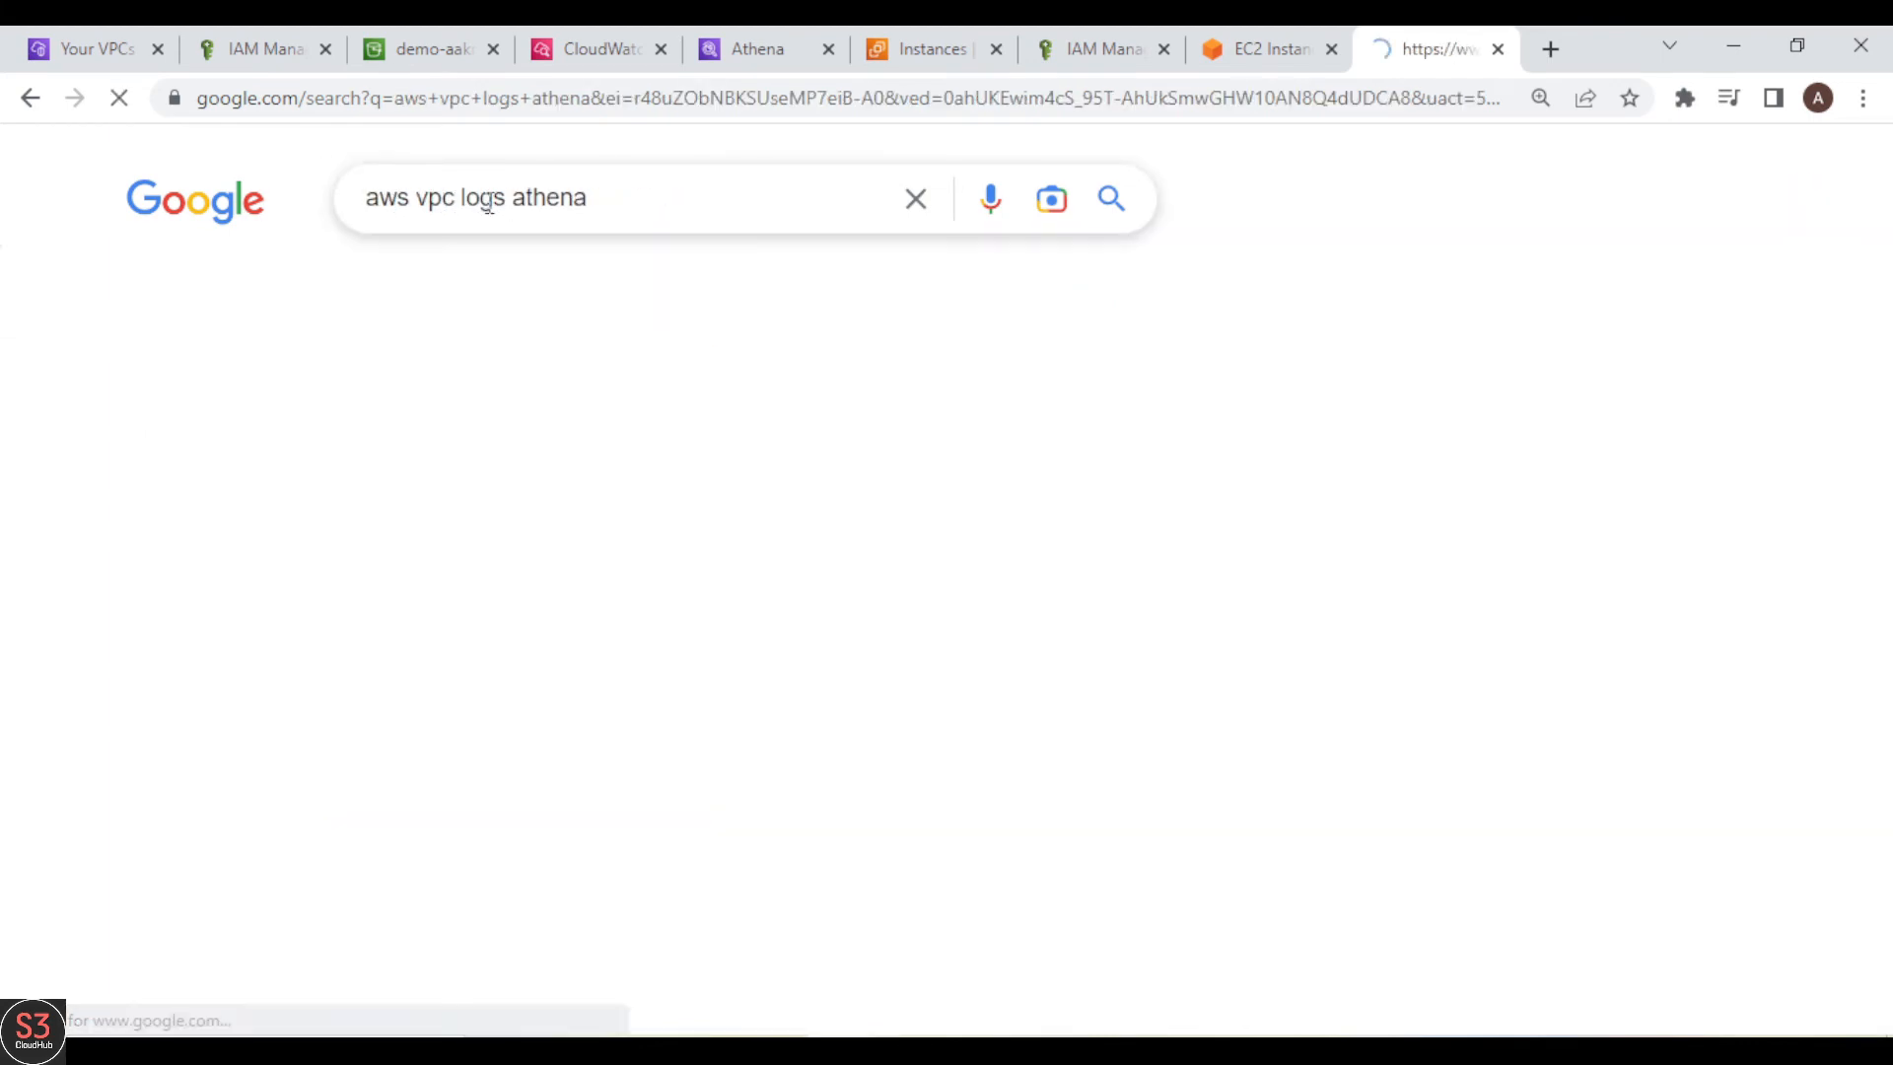
Step: Open the AWS guide on querying Amazon VPC flow logs and copy its CREATE EXTERNAL TABLE statement for vpc_flow_logs
click(465, 493)
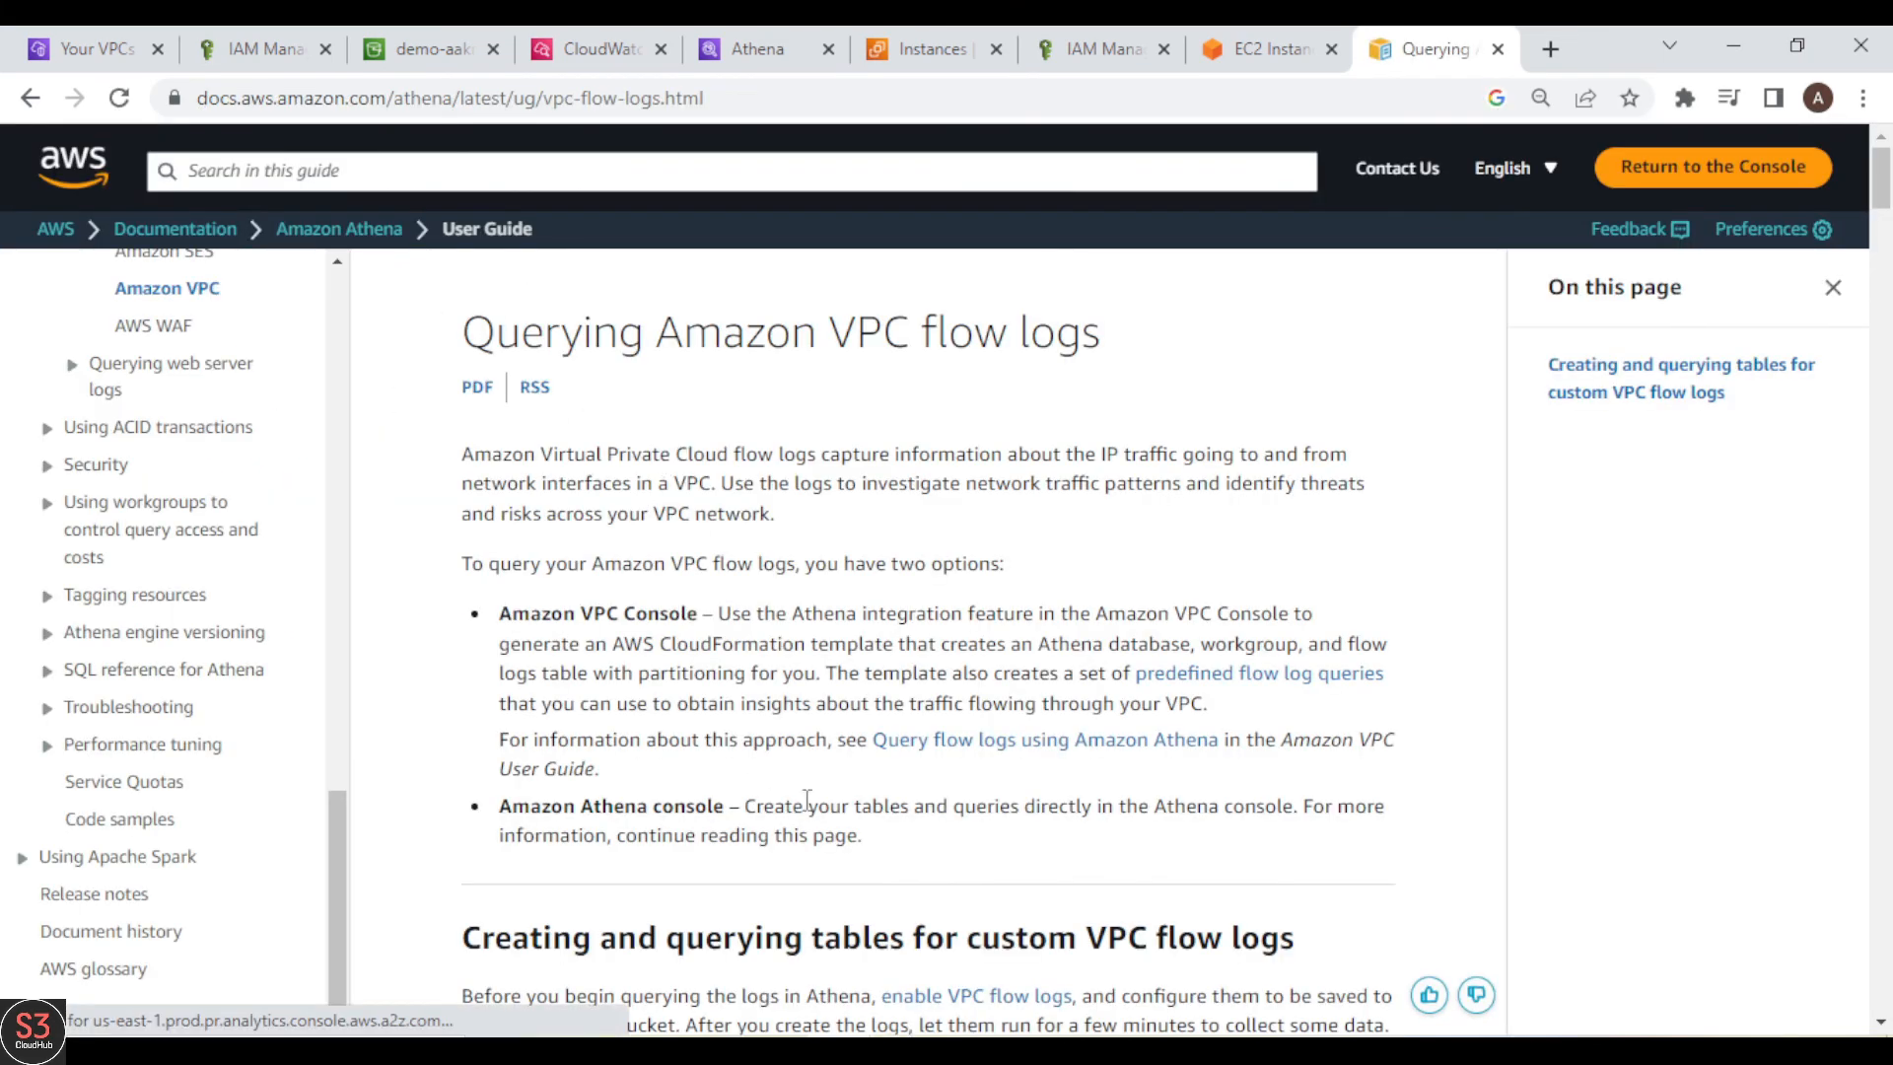
scroll(815, 795, down, 12)
scroll(816, 805, down, 4)
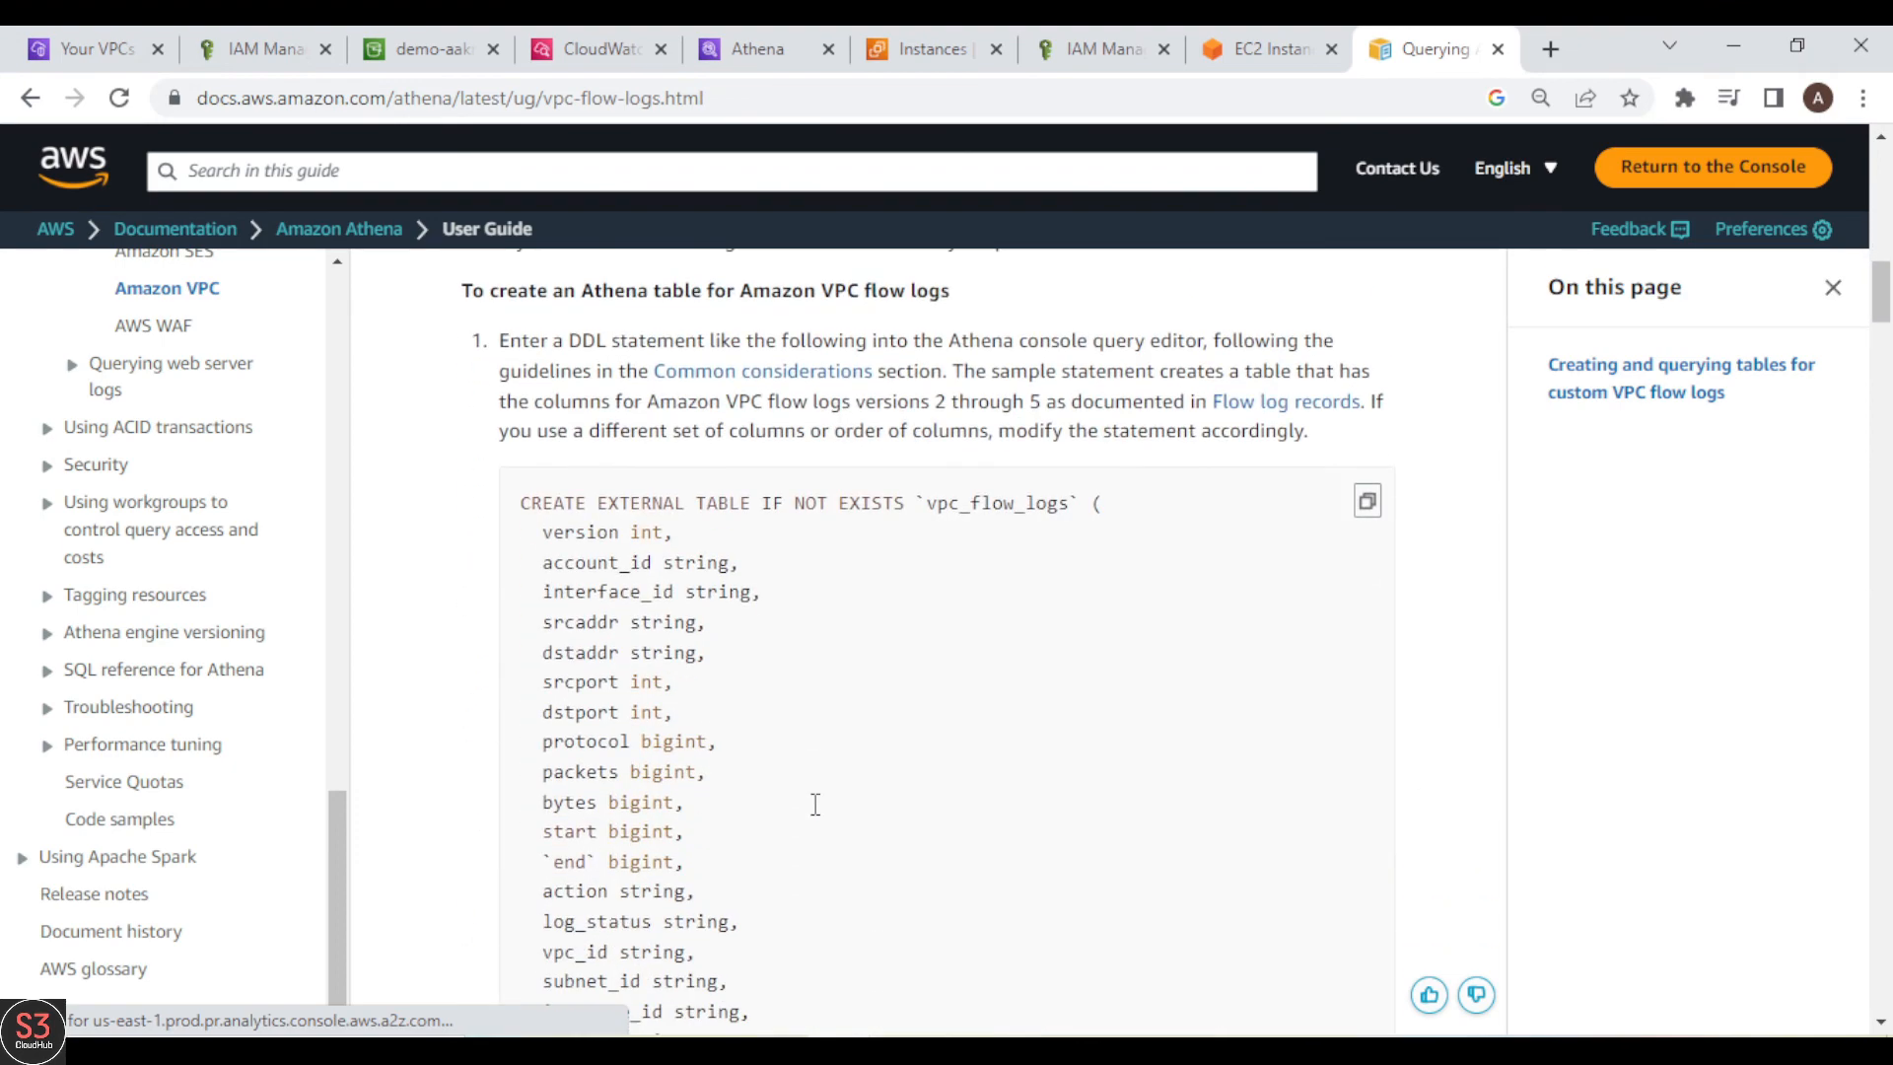
click(1361, 504)
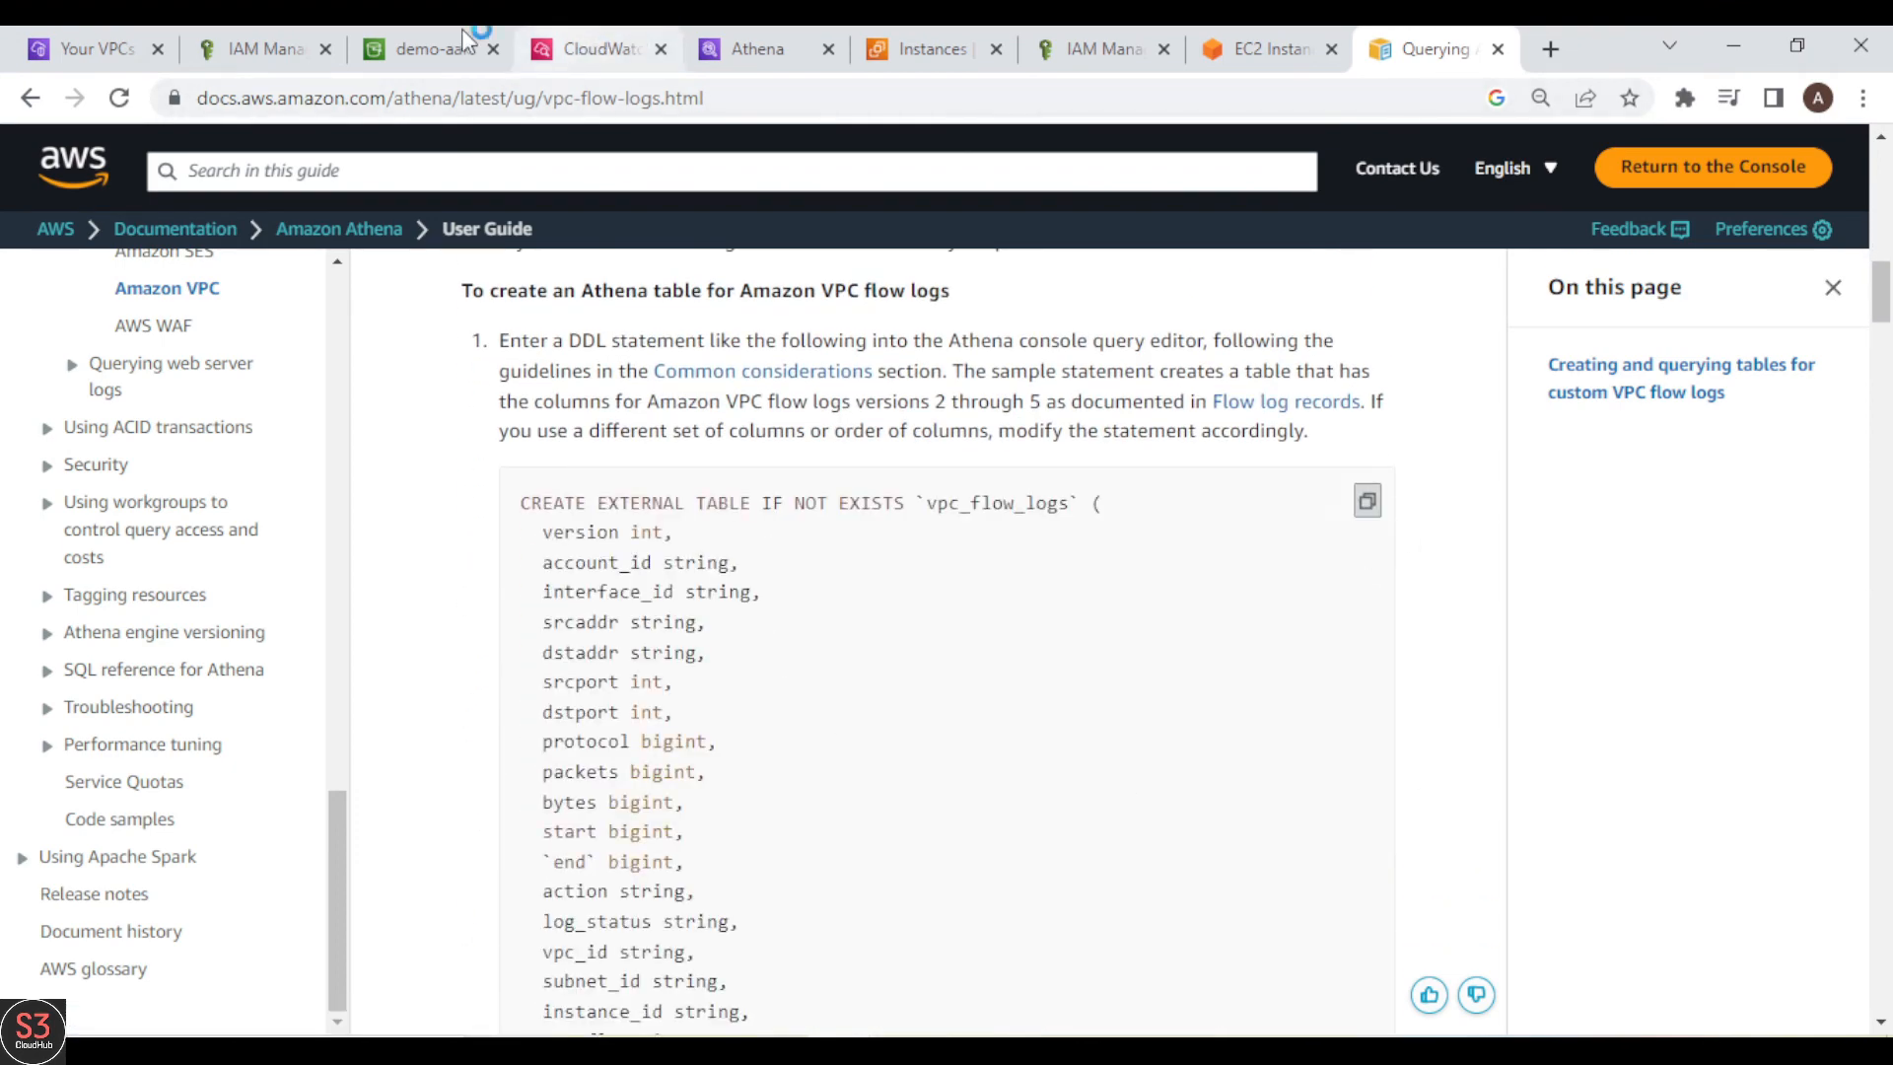
Step: Paste the vpc_flow_logs table statement into Athena's Query 1 and review it down to its S3 LOCATION line
click(784, 46)
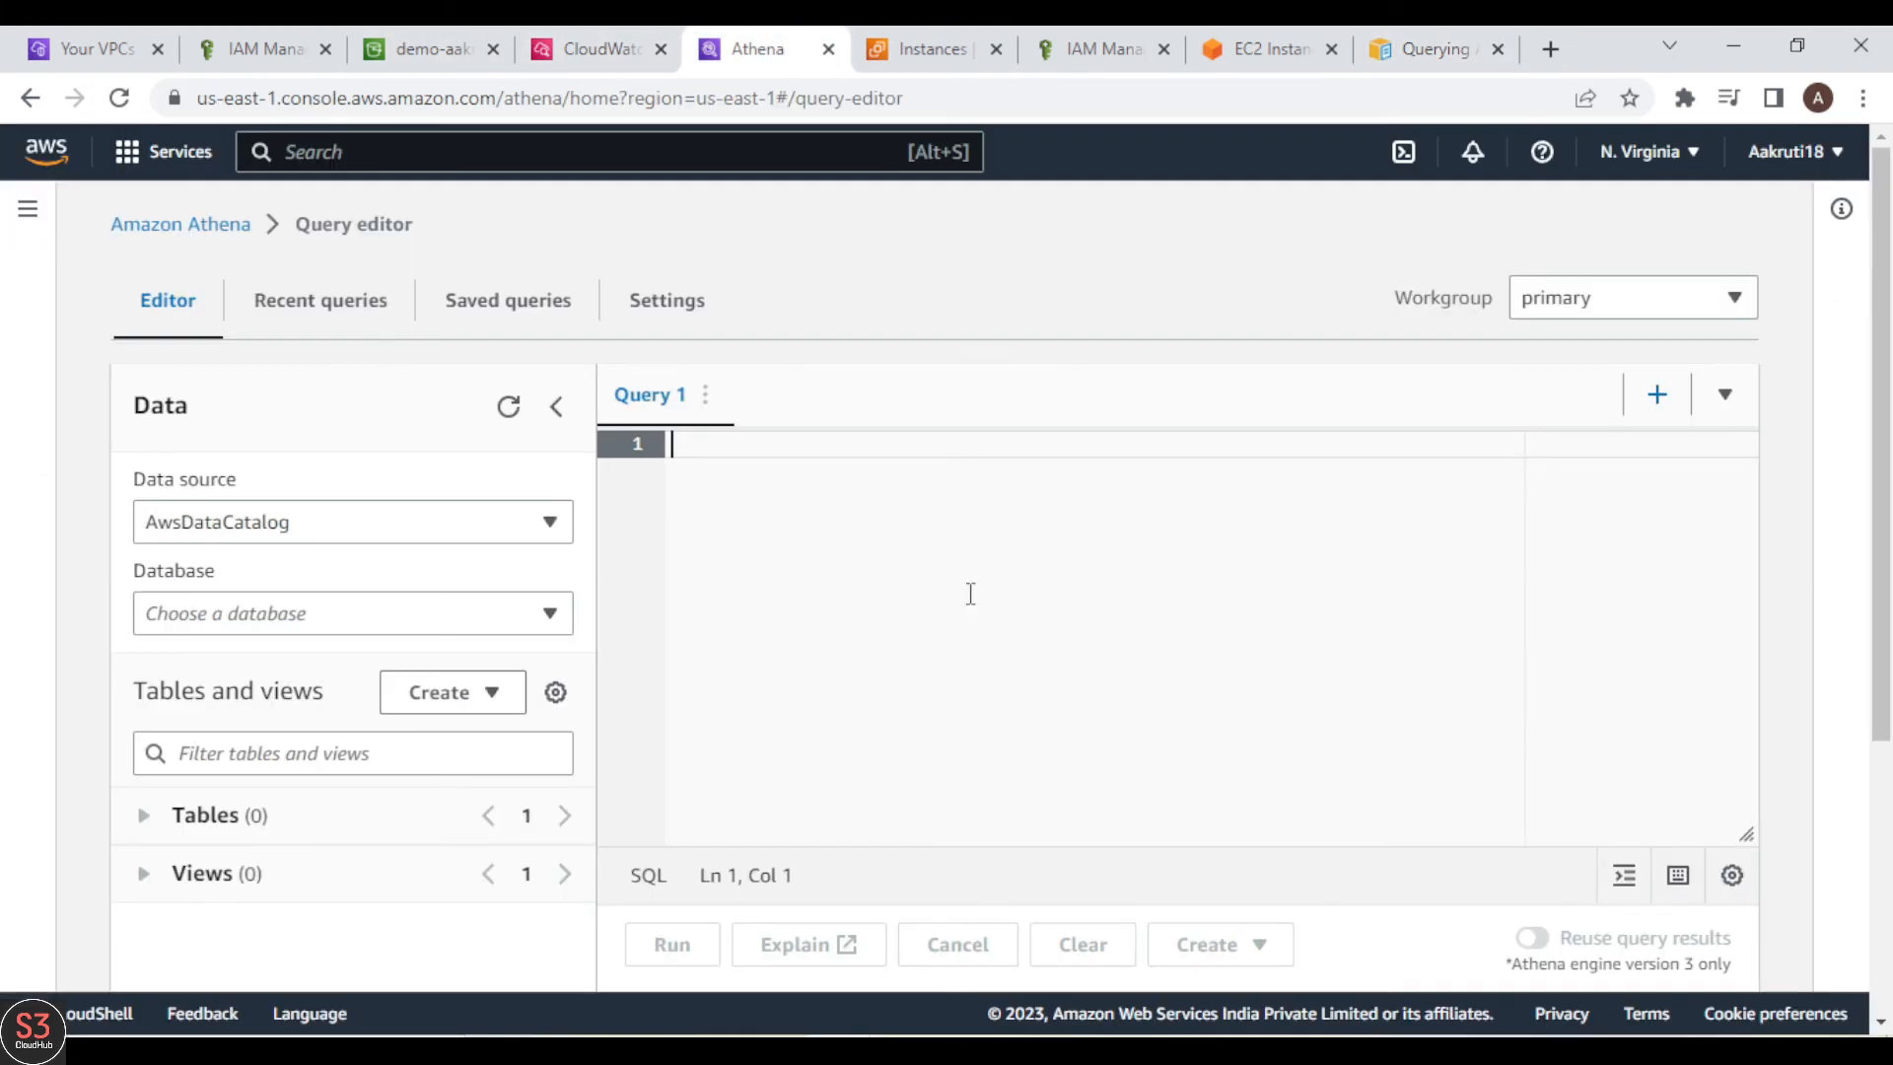
key(ctrl+v)
scroll(1100, 642, down, 4)
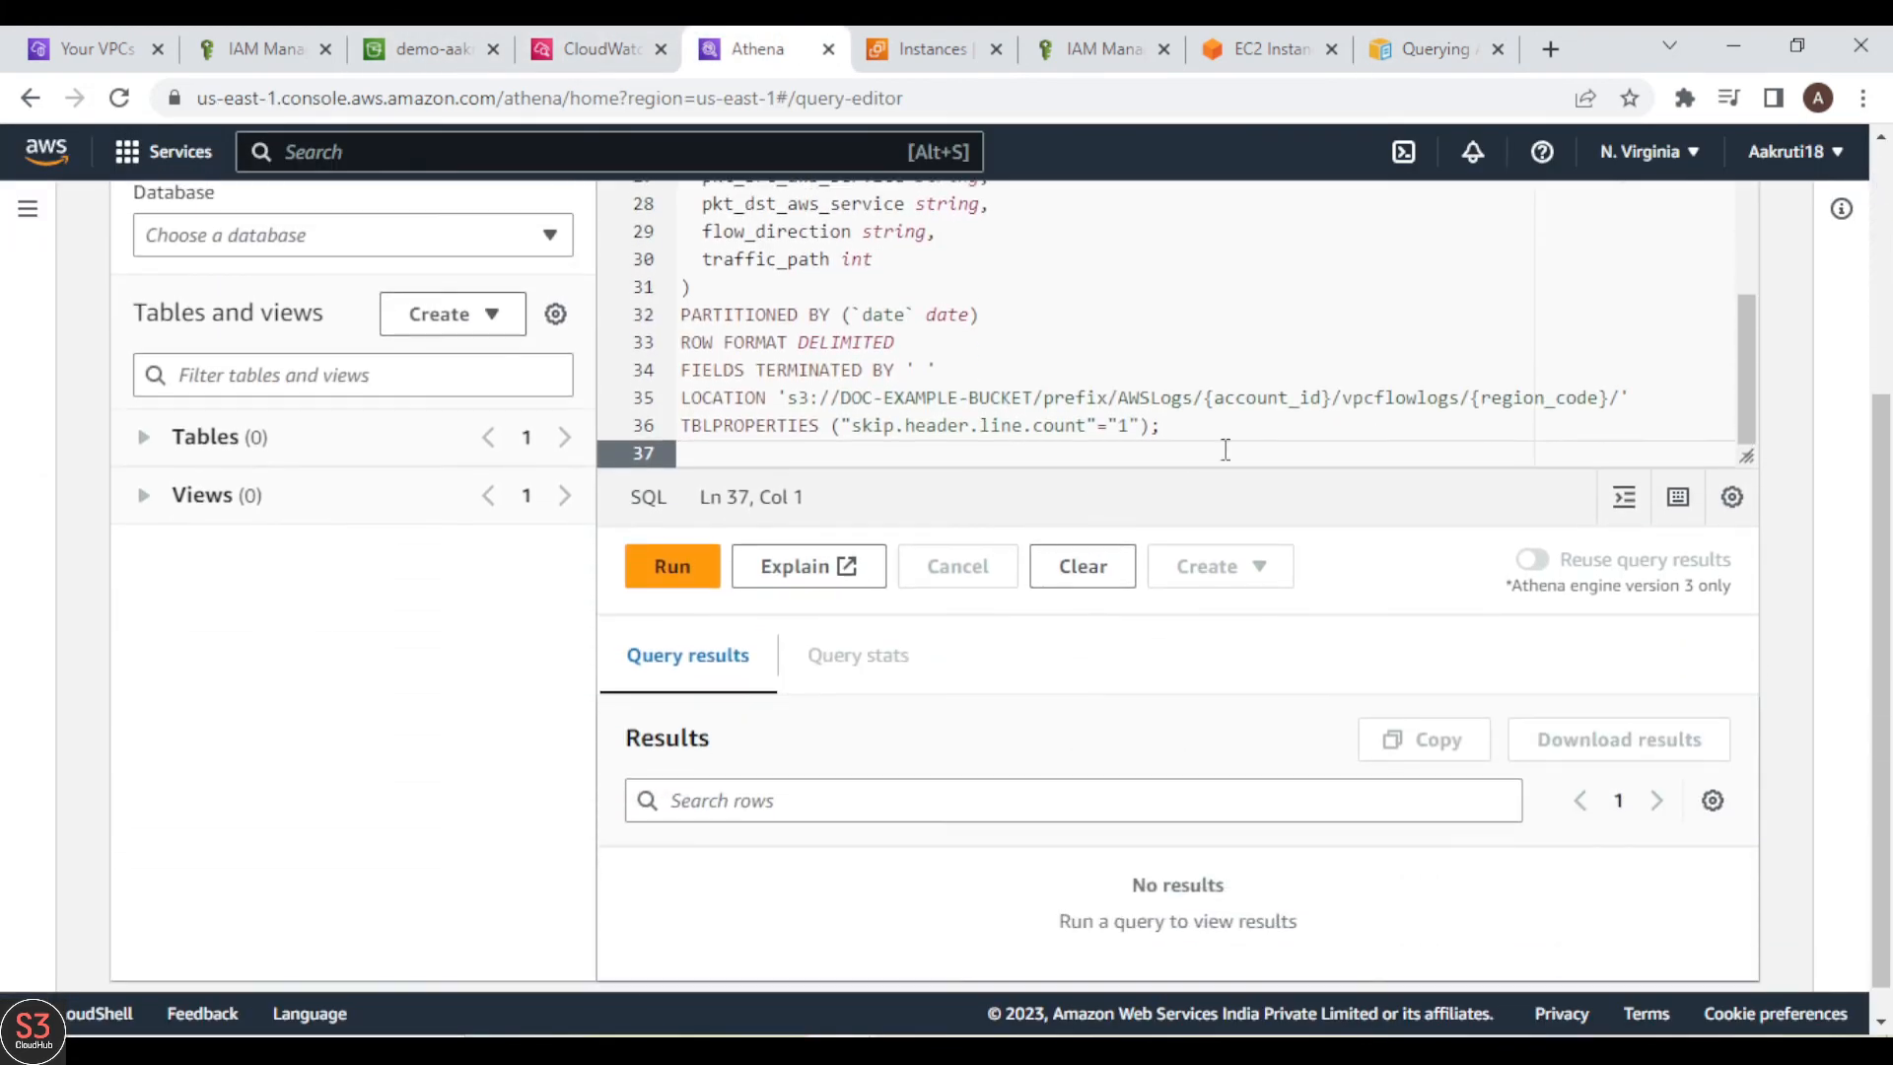
scroll(1239, 443, up, 2)
scroll(1240, 443, down, 2)
Step: Switch to the demo-aakruti-athena bucket in S3 and refresh its object list
click(424, 44)
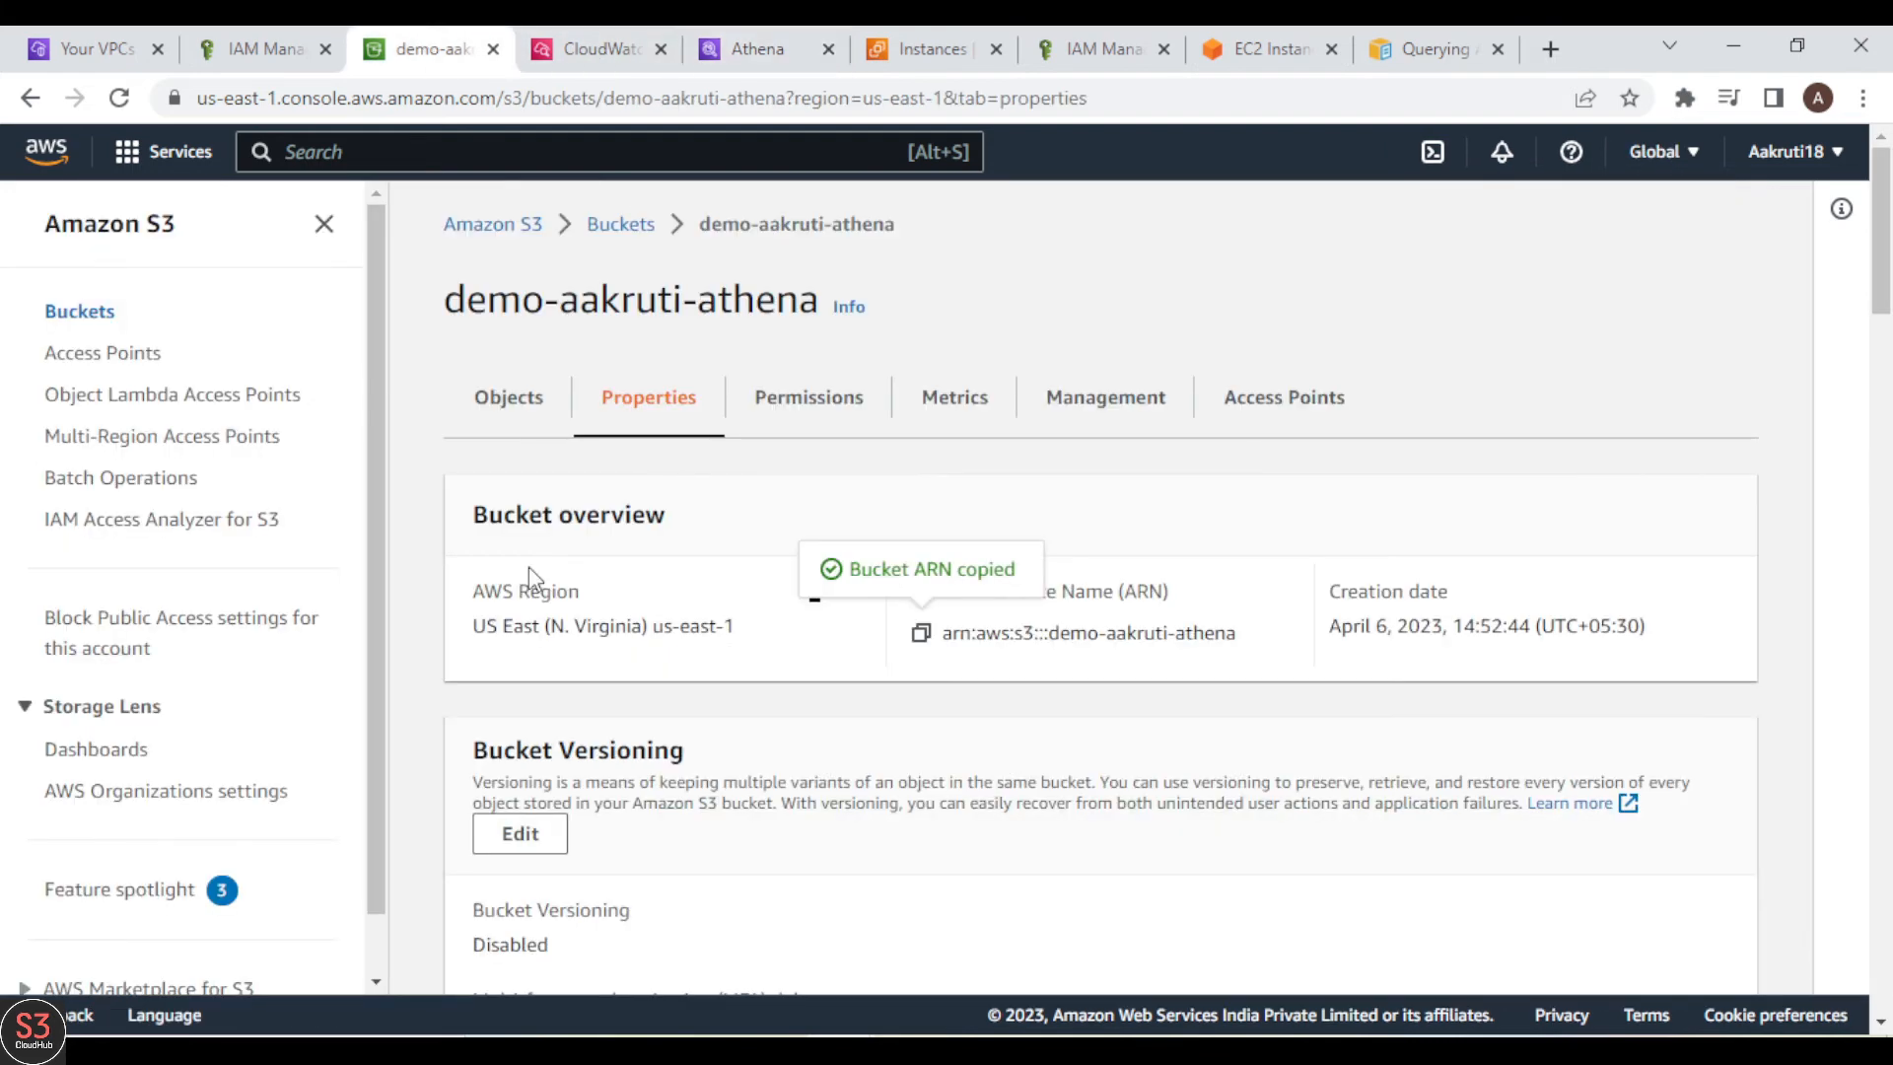
click(509, 399)
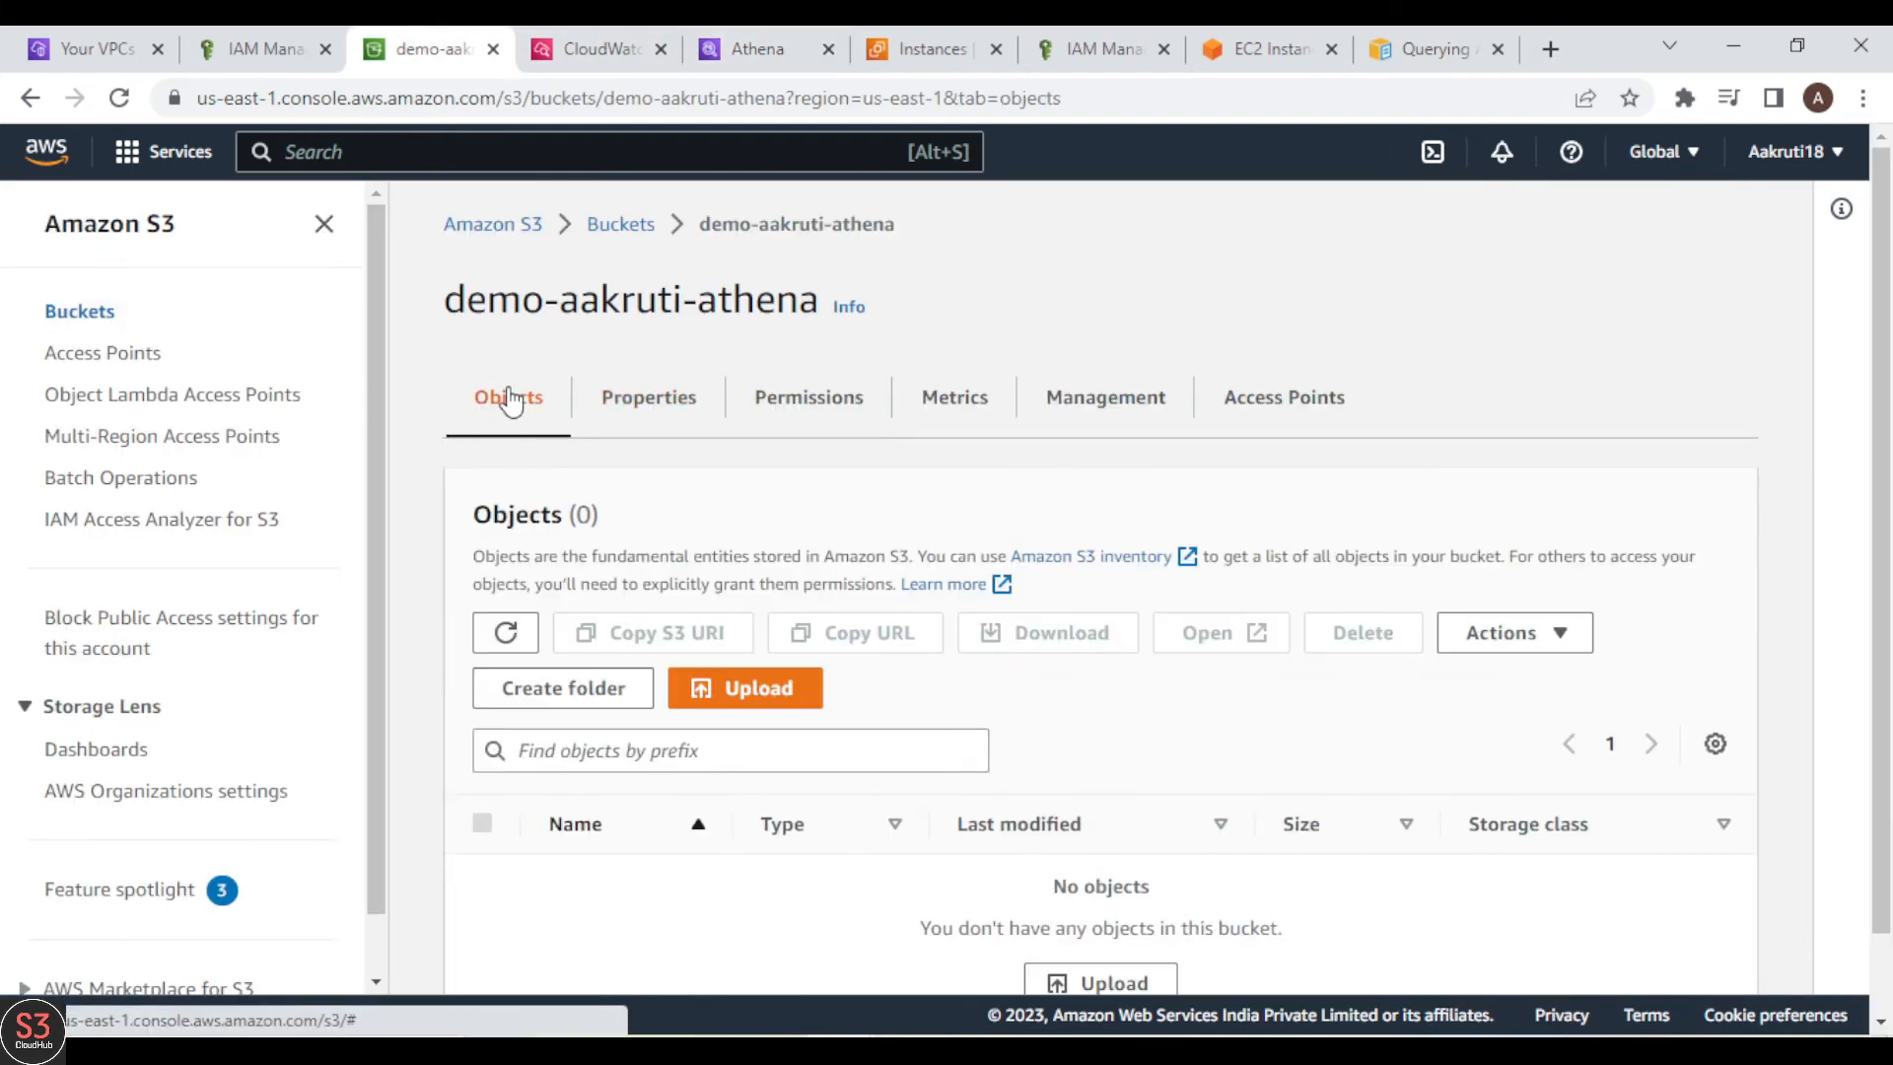
click(507, 634)
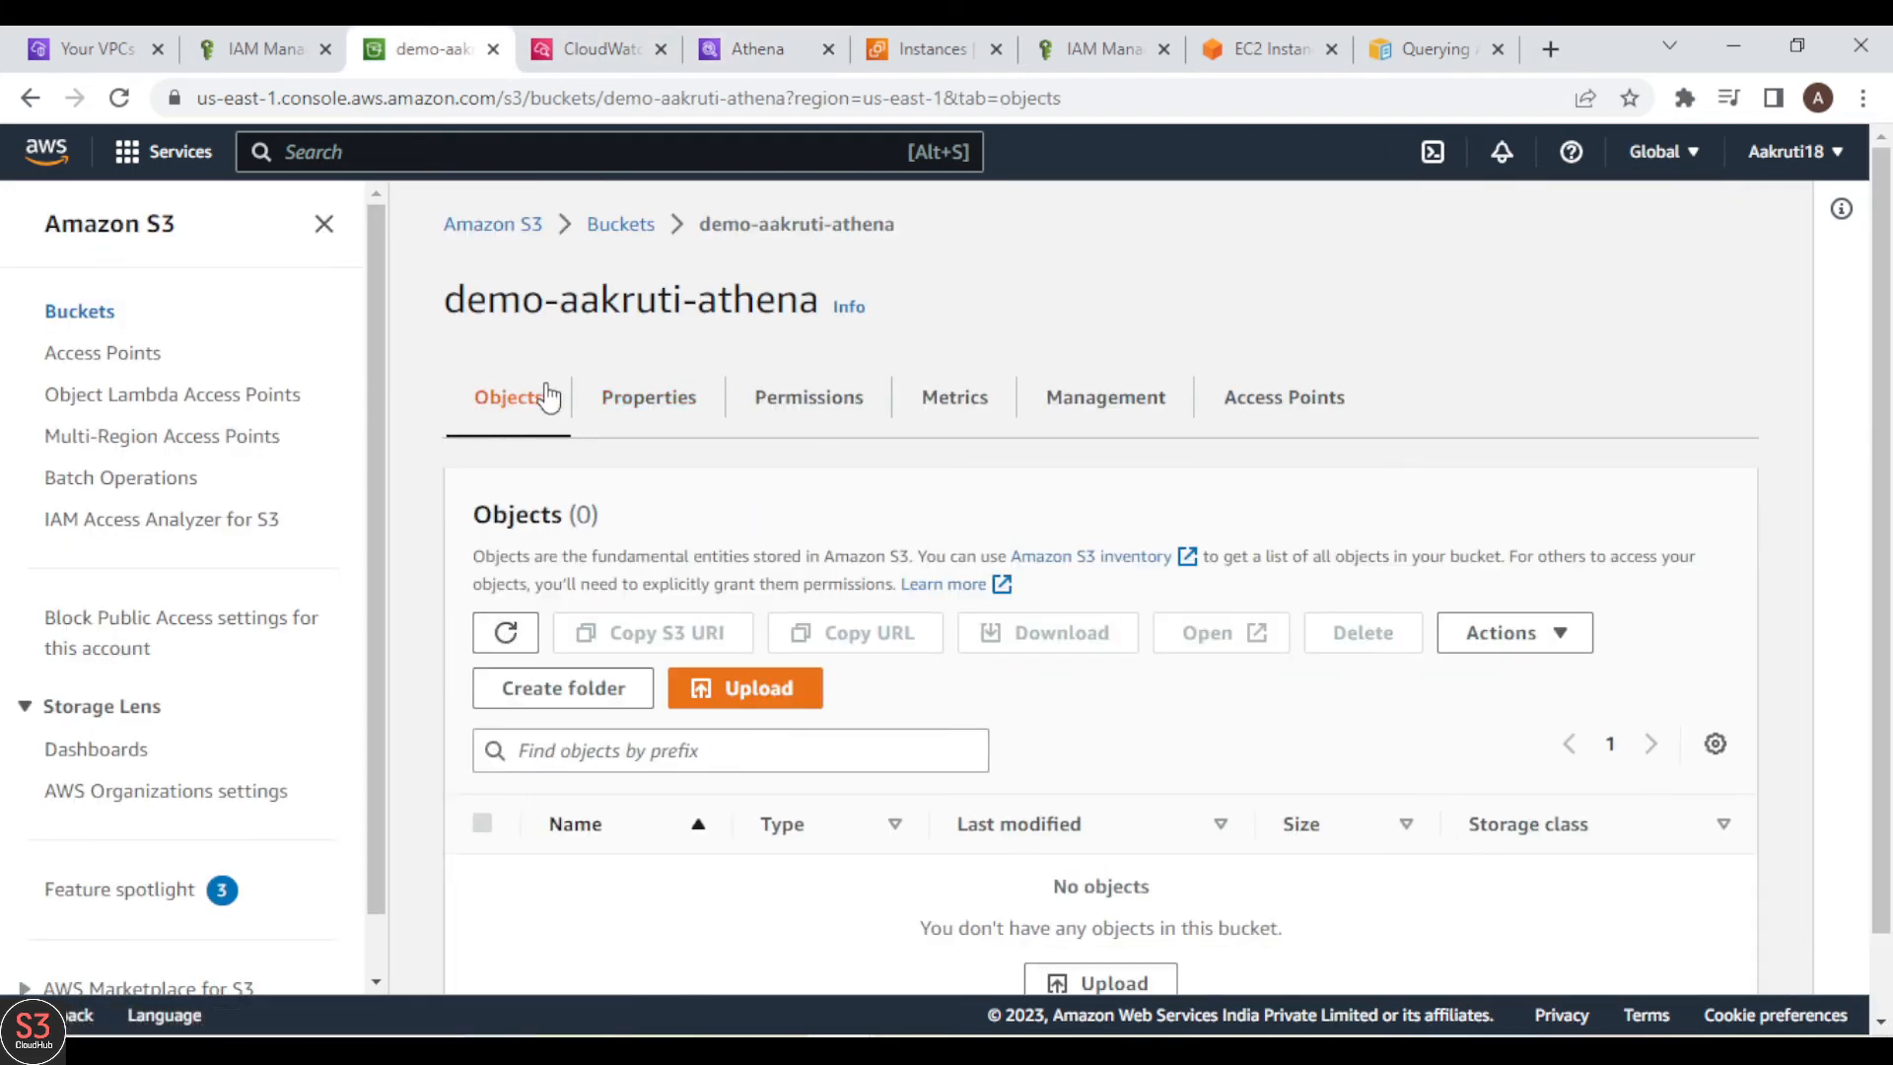
Step: Open demo-aakruti-bucket from the bucket list in a new tab, checking the path format in Athena's LOCATION line
click(609, 233)
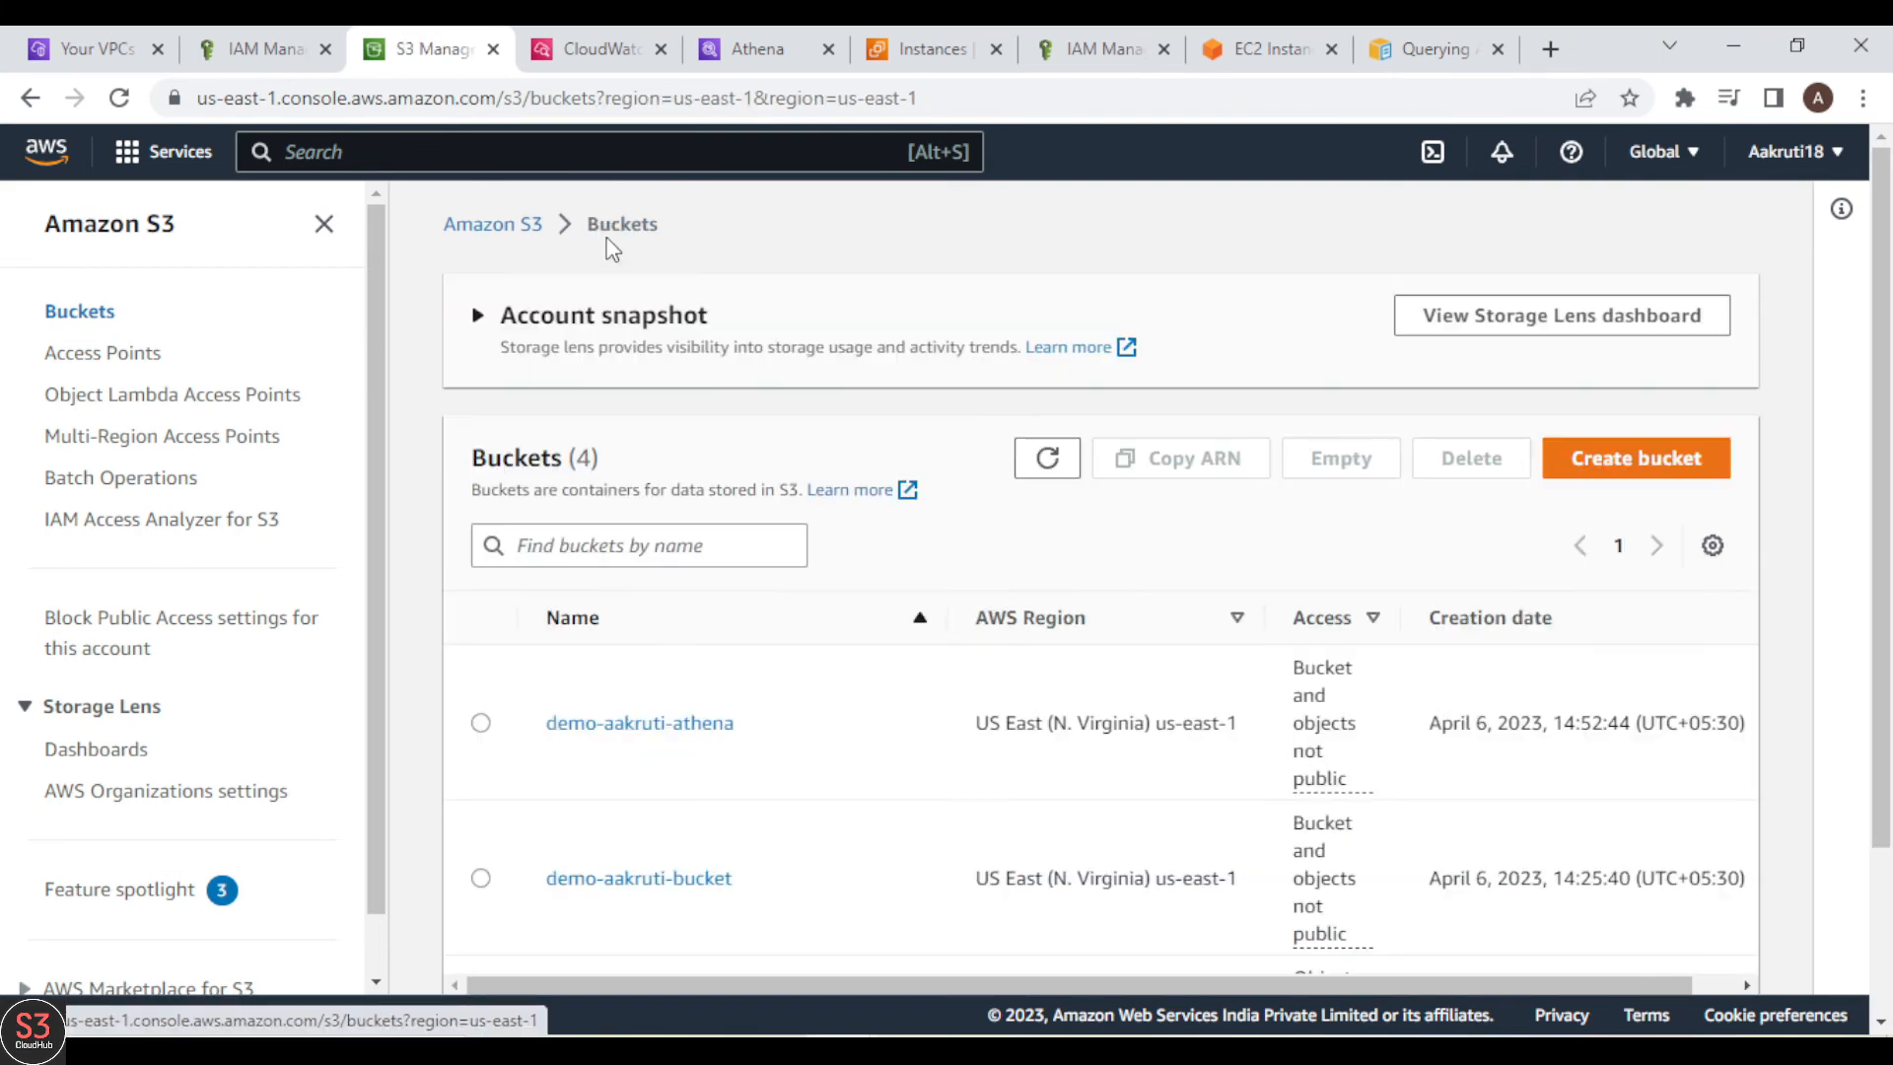
right_click(659, 892)
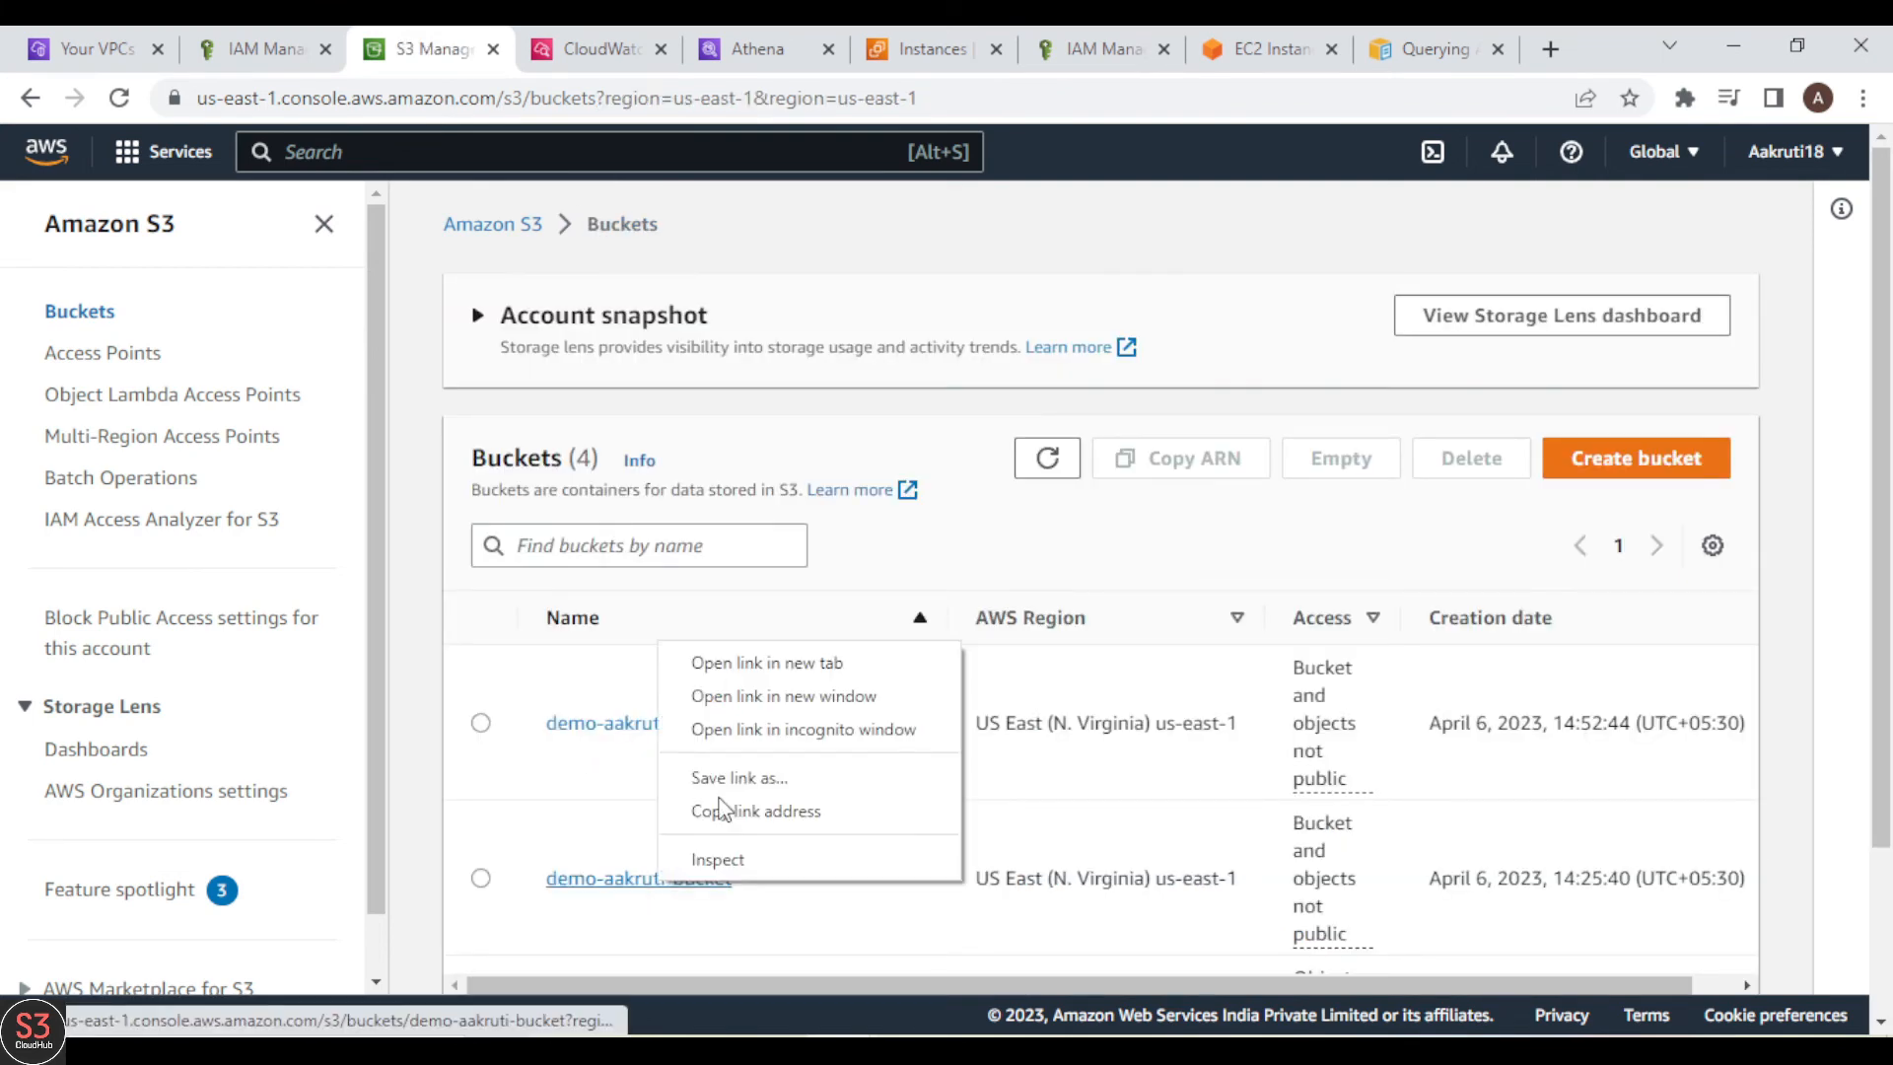
click(818, 663)
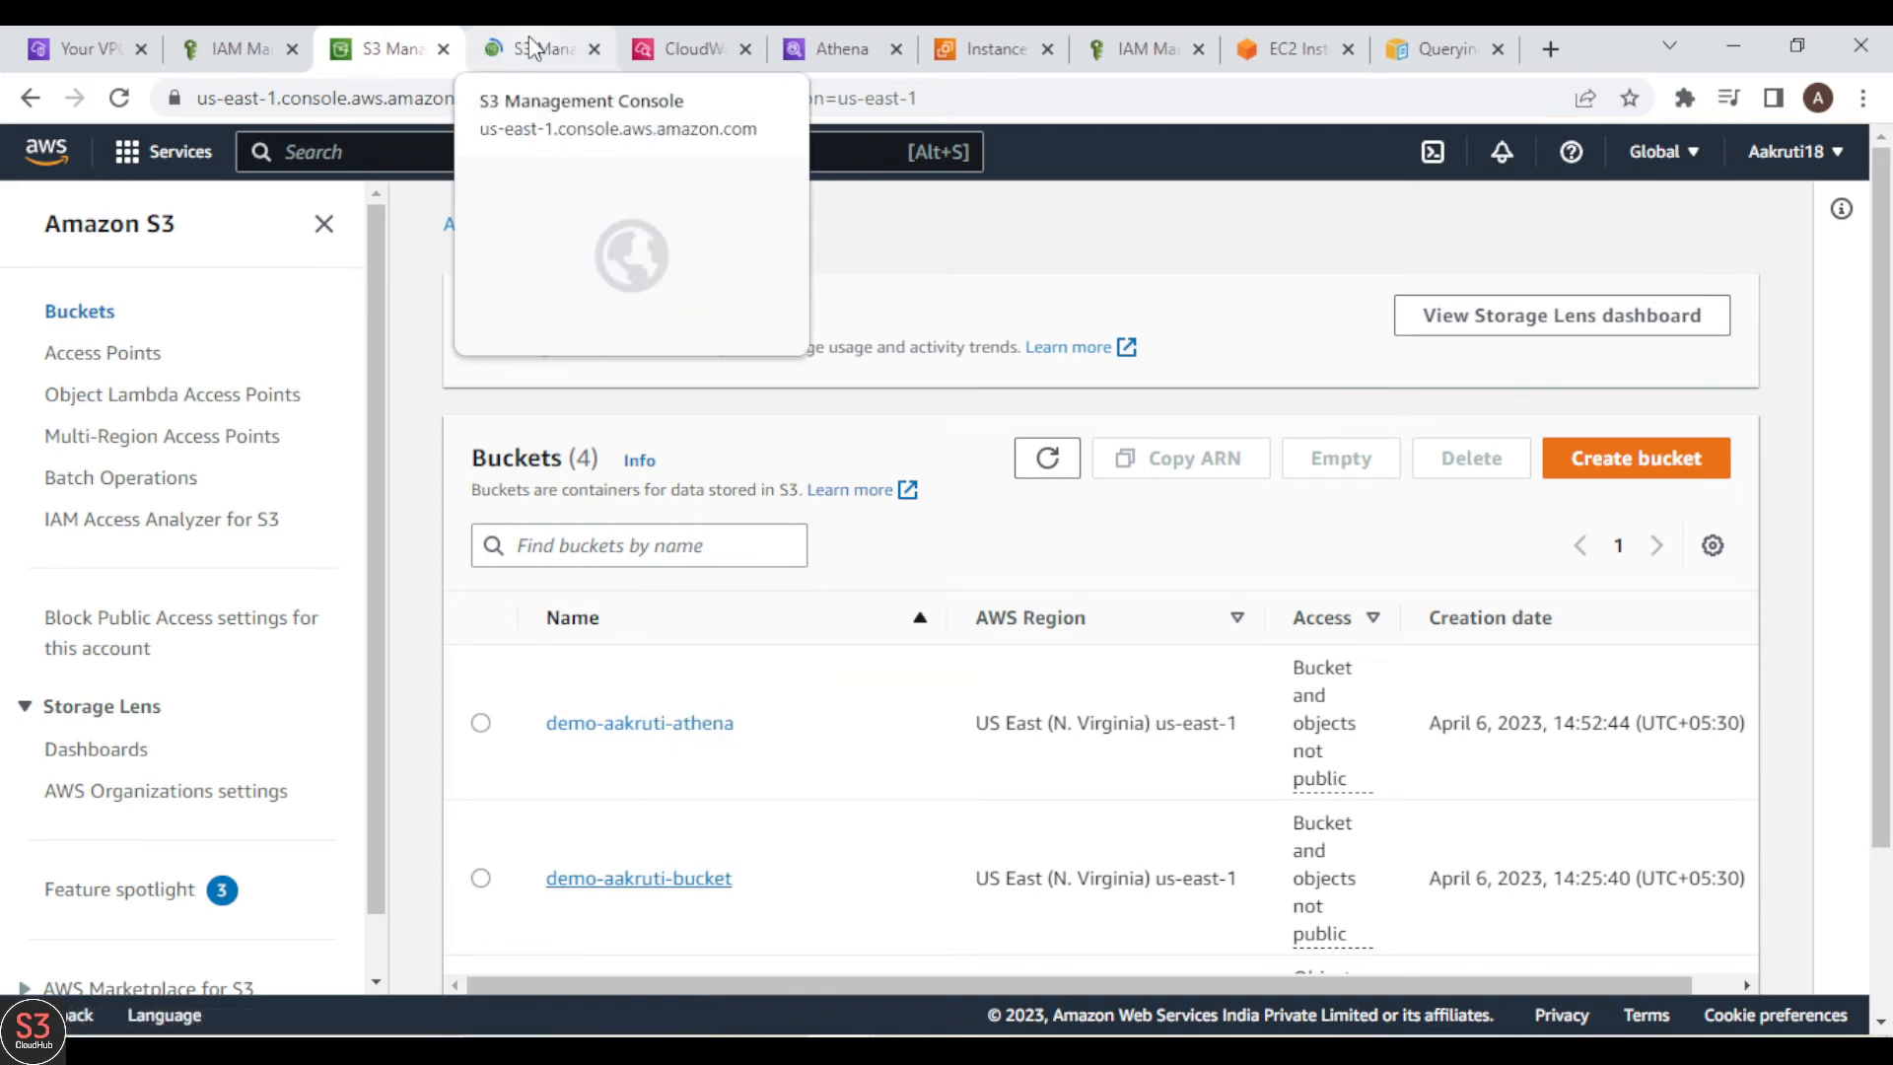
click(519, 39)
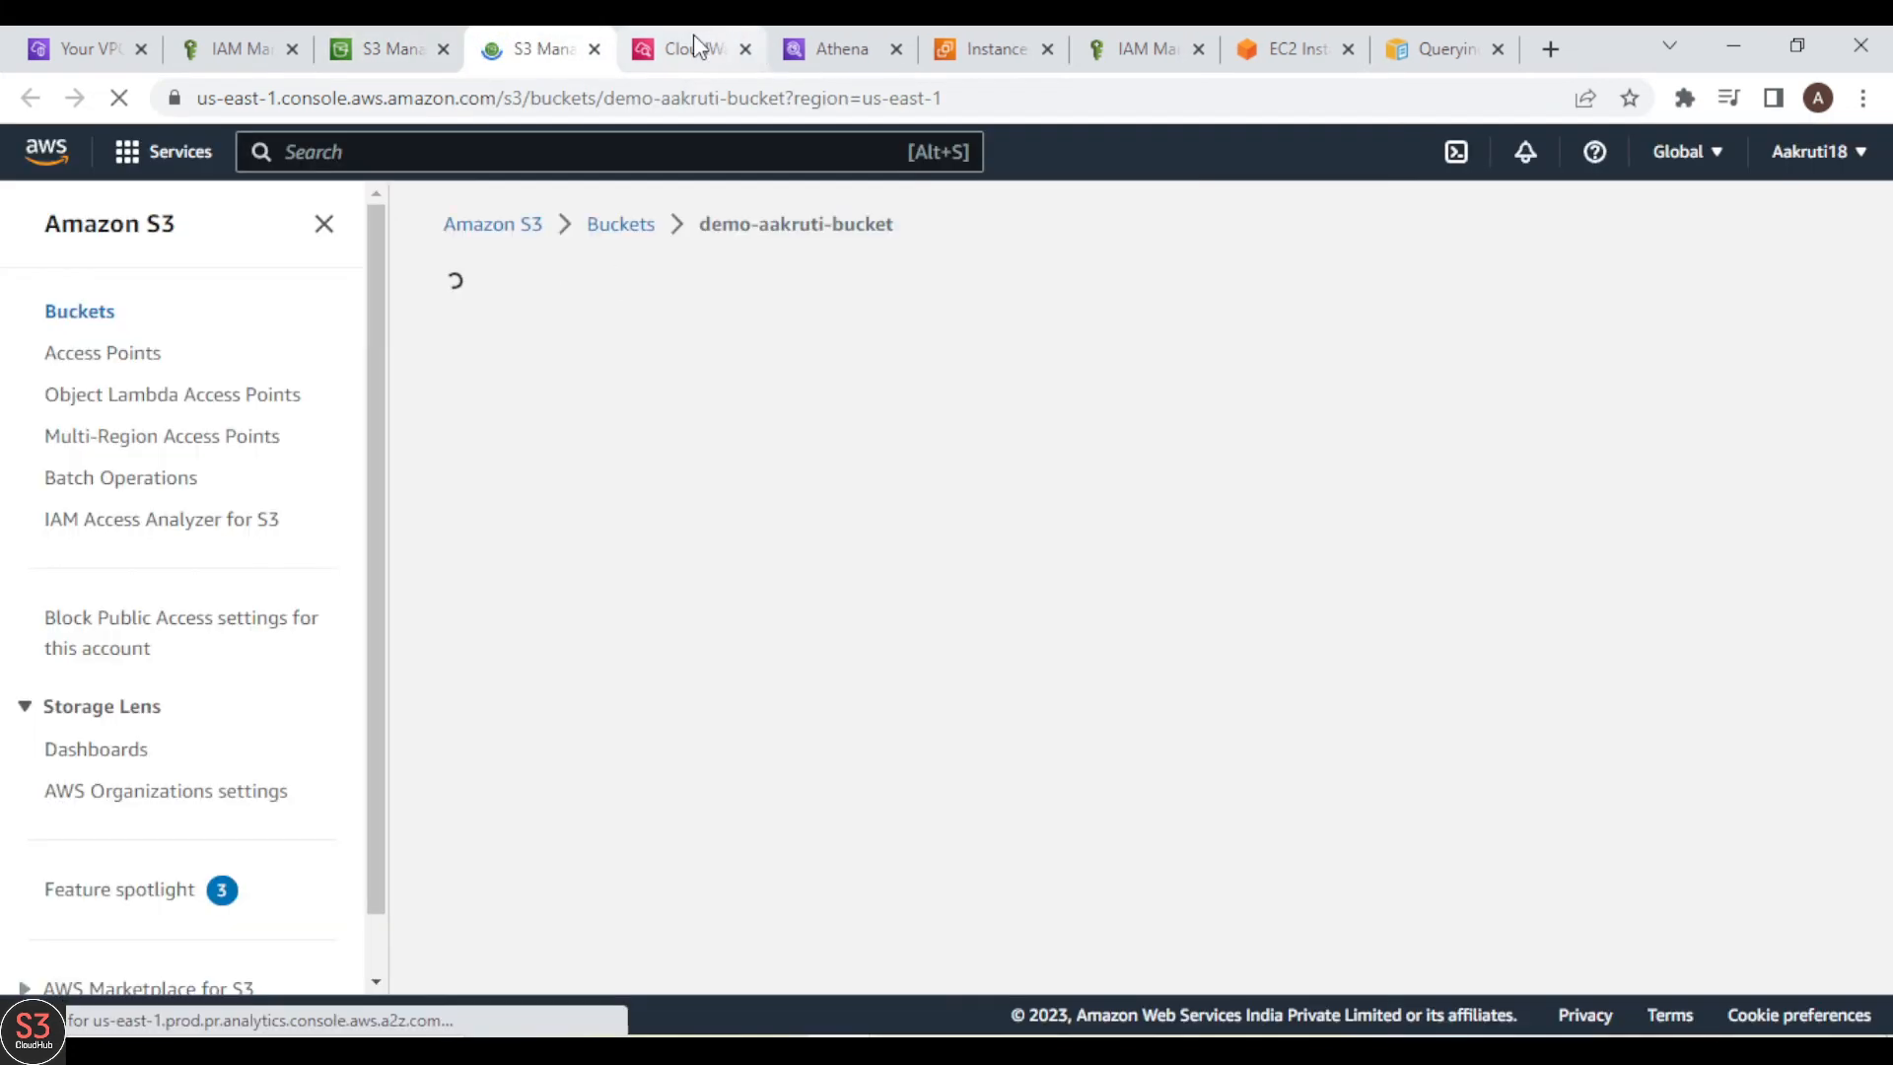
click(849, 59)
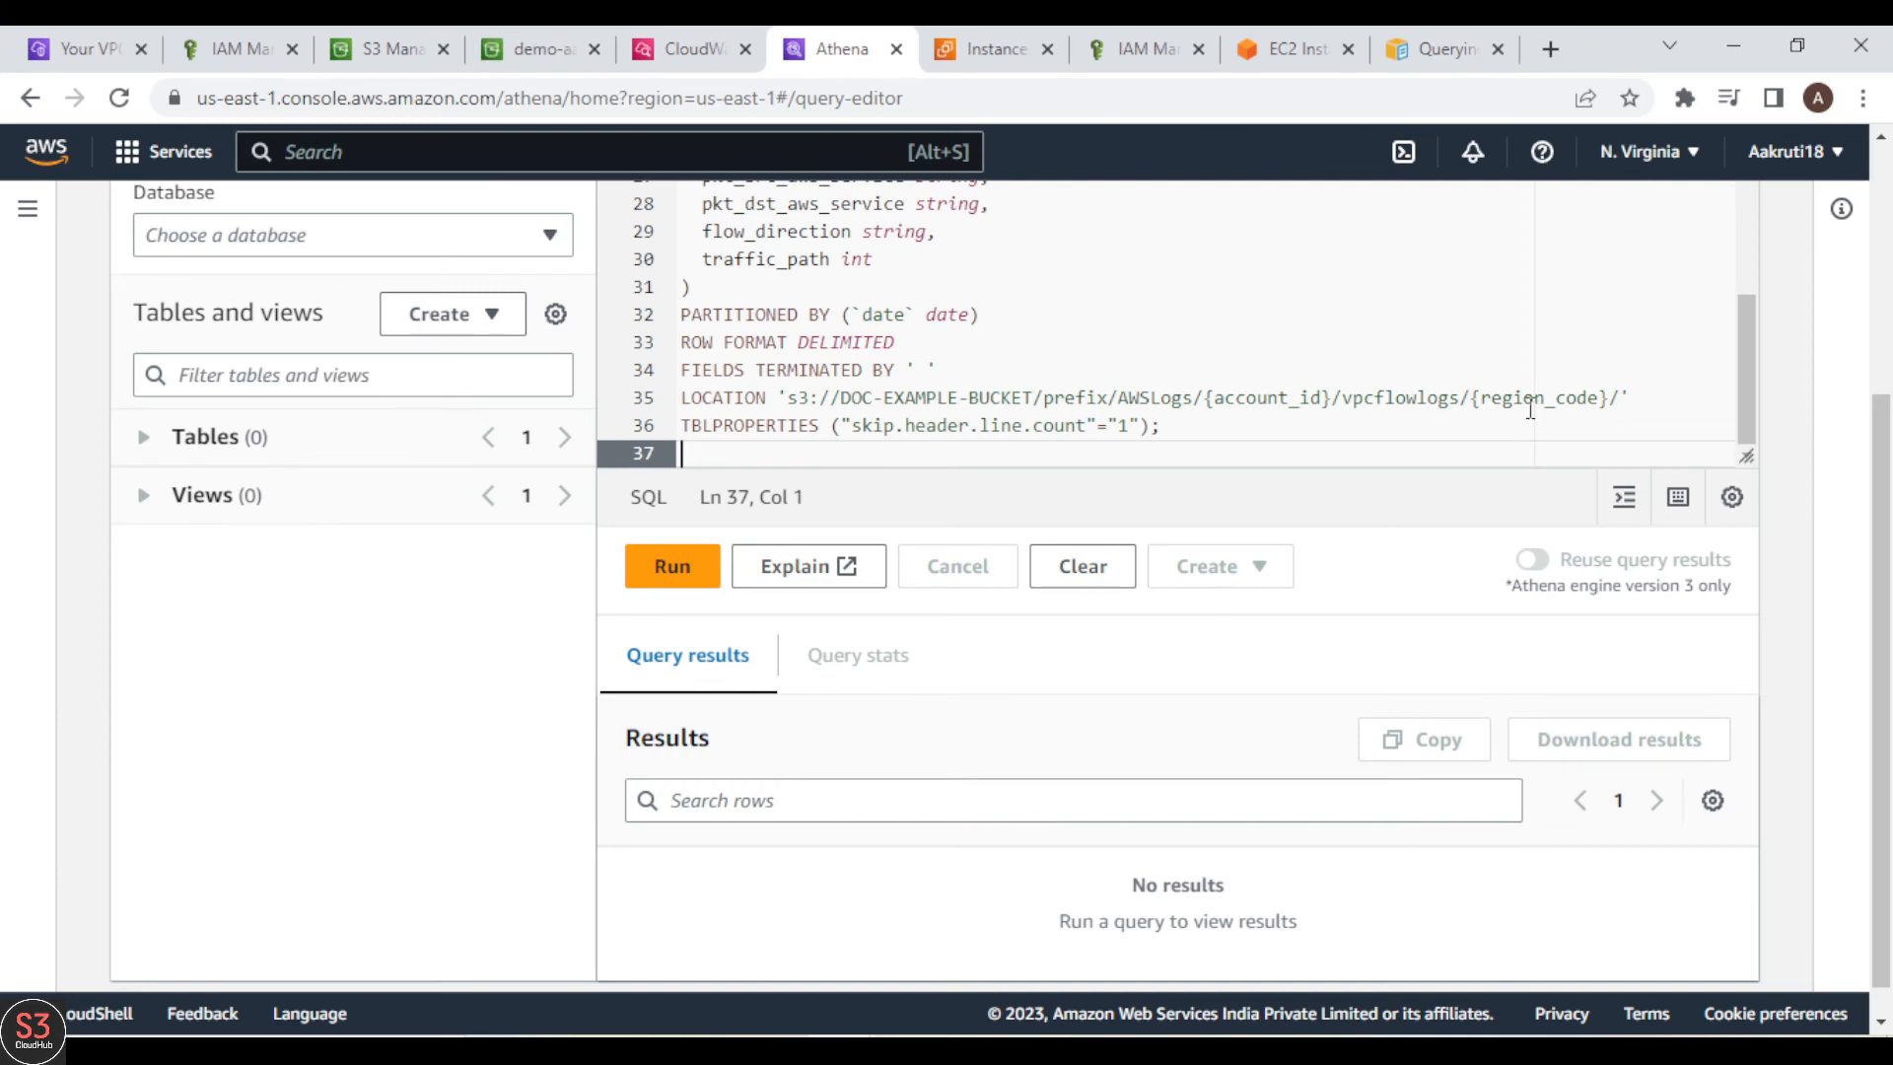
click(535, 50)
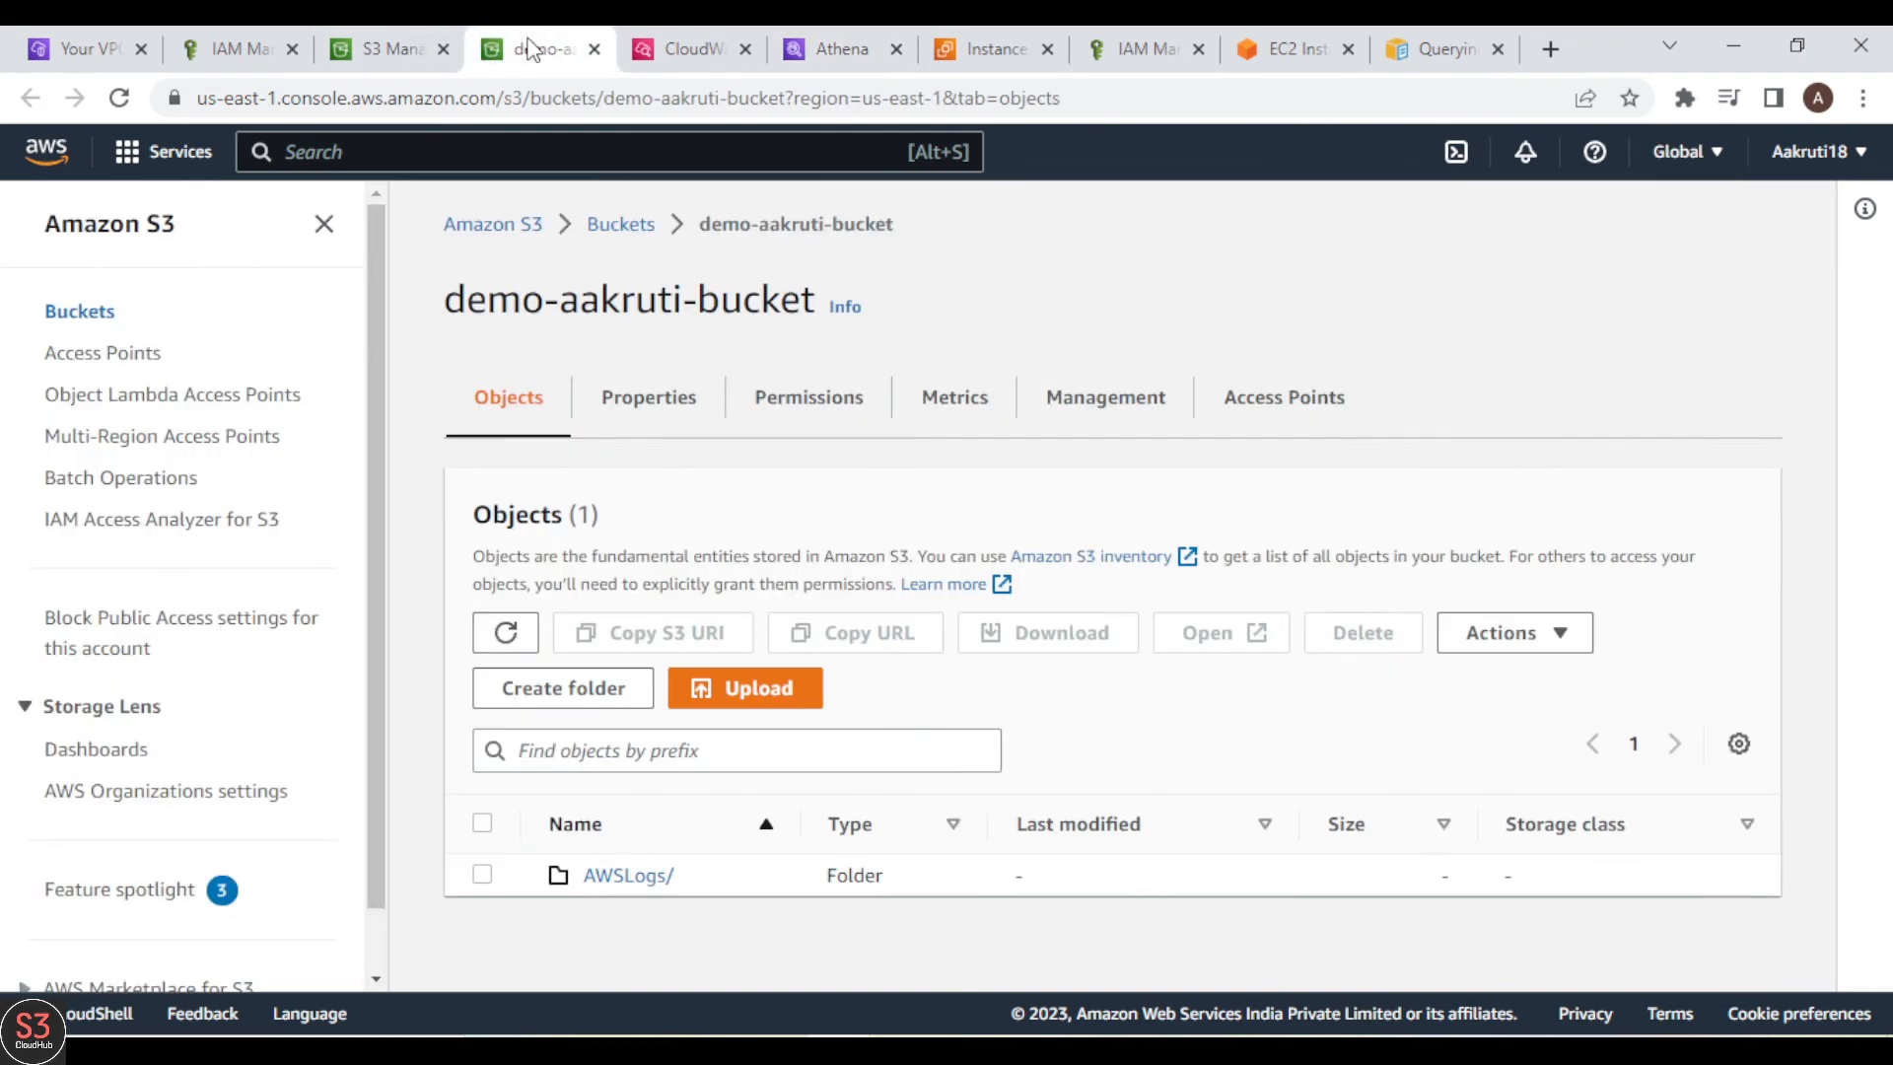
Step: Browse through AWSLogs, the account folder and vpcflowlogs to us-east-1 and copy that folder's S3 URI
click(607, 877)
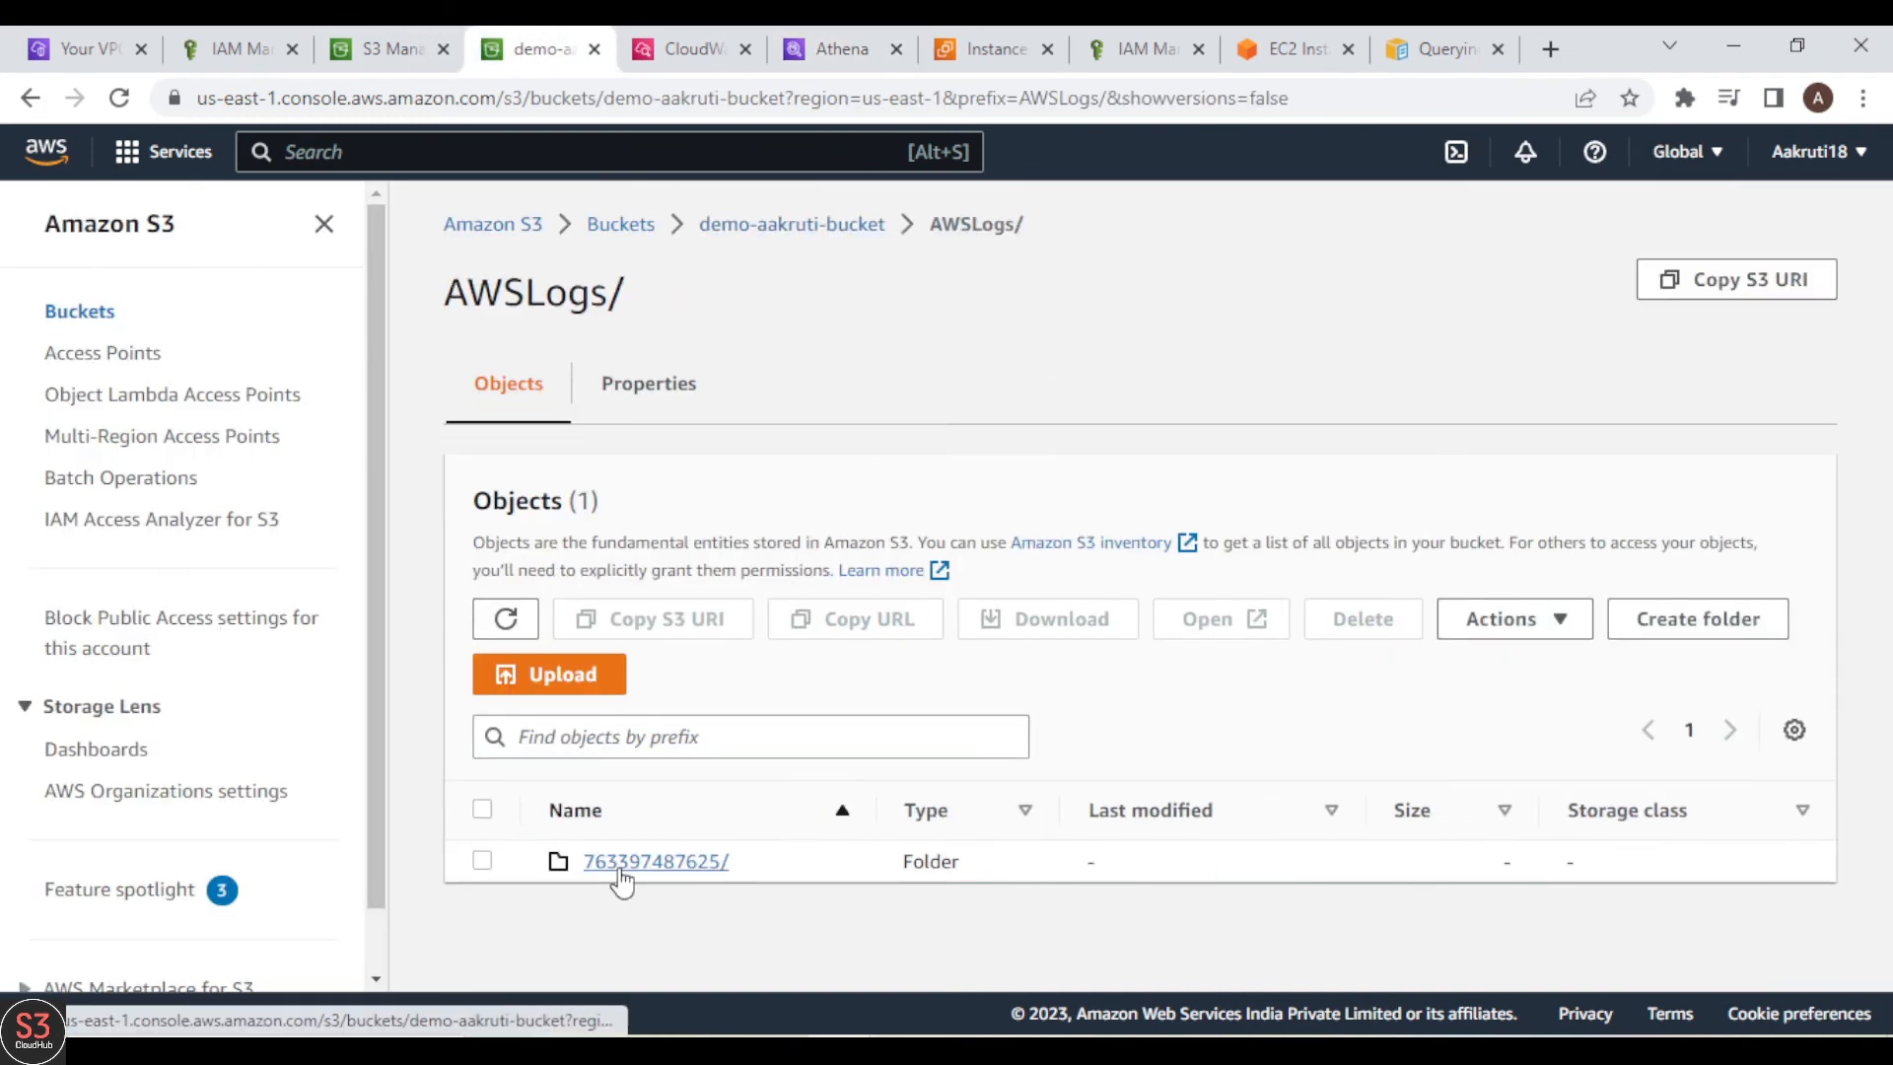
click(619, 872)
click(641, 863)
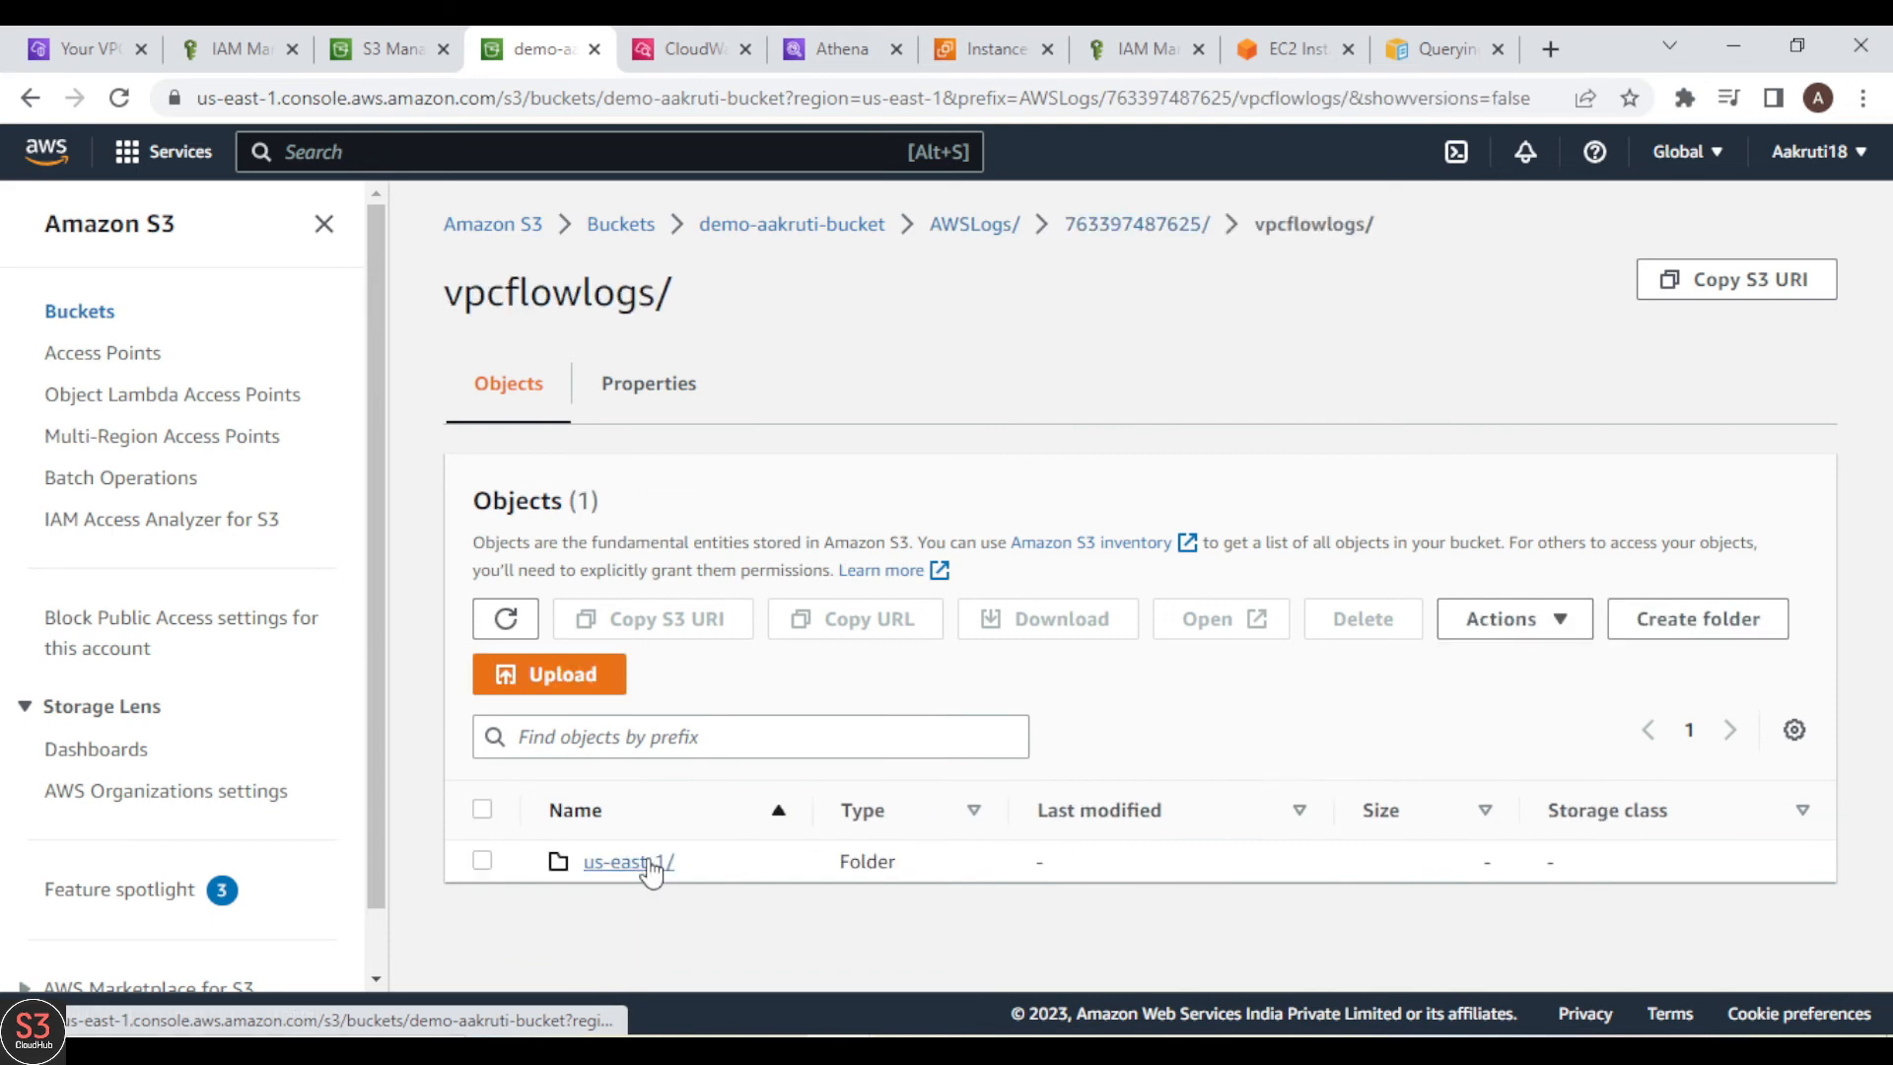
click(625, 868)
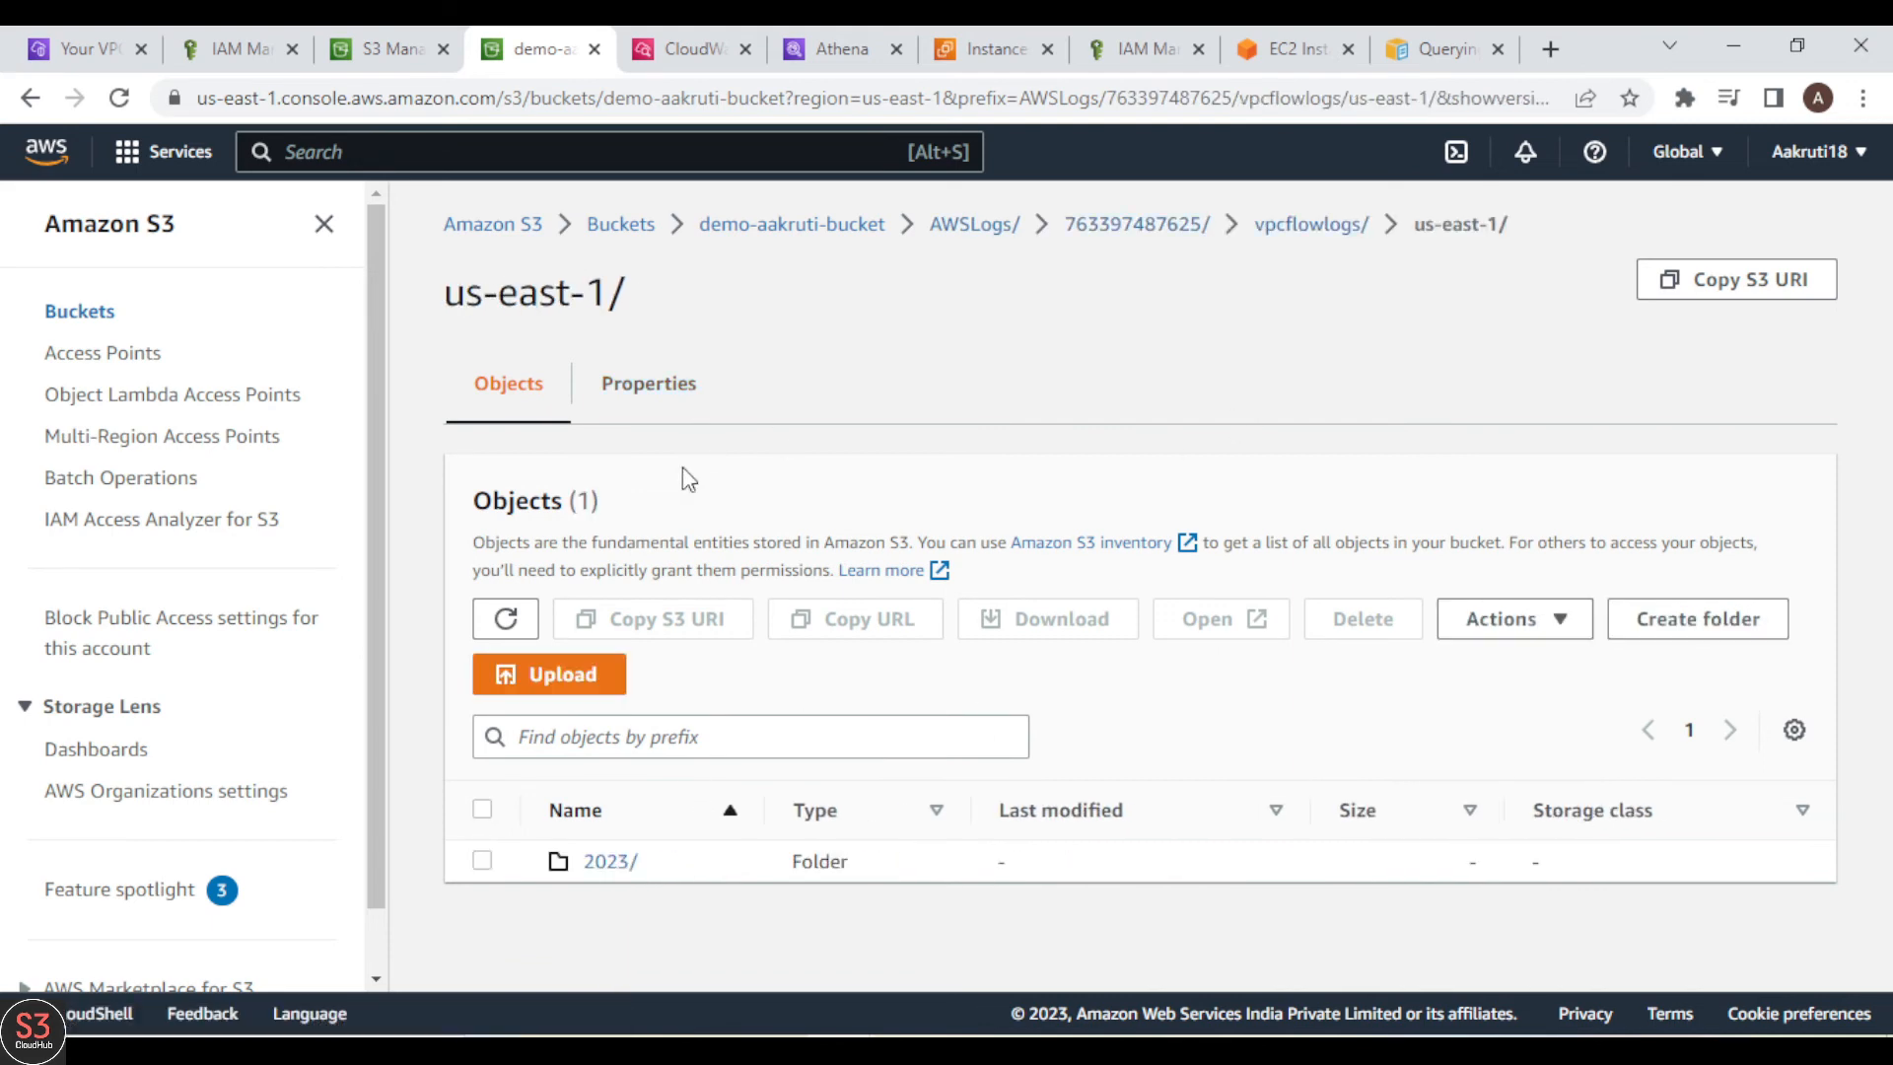
click(1718, 311)
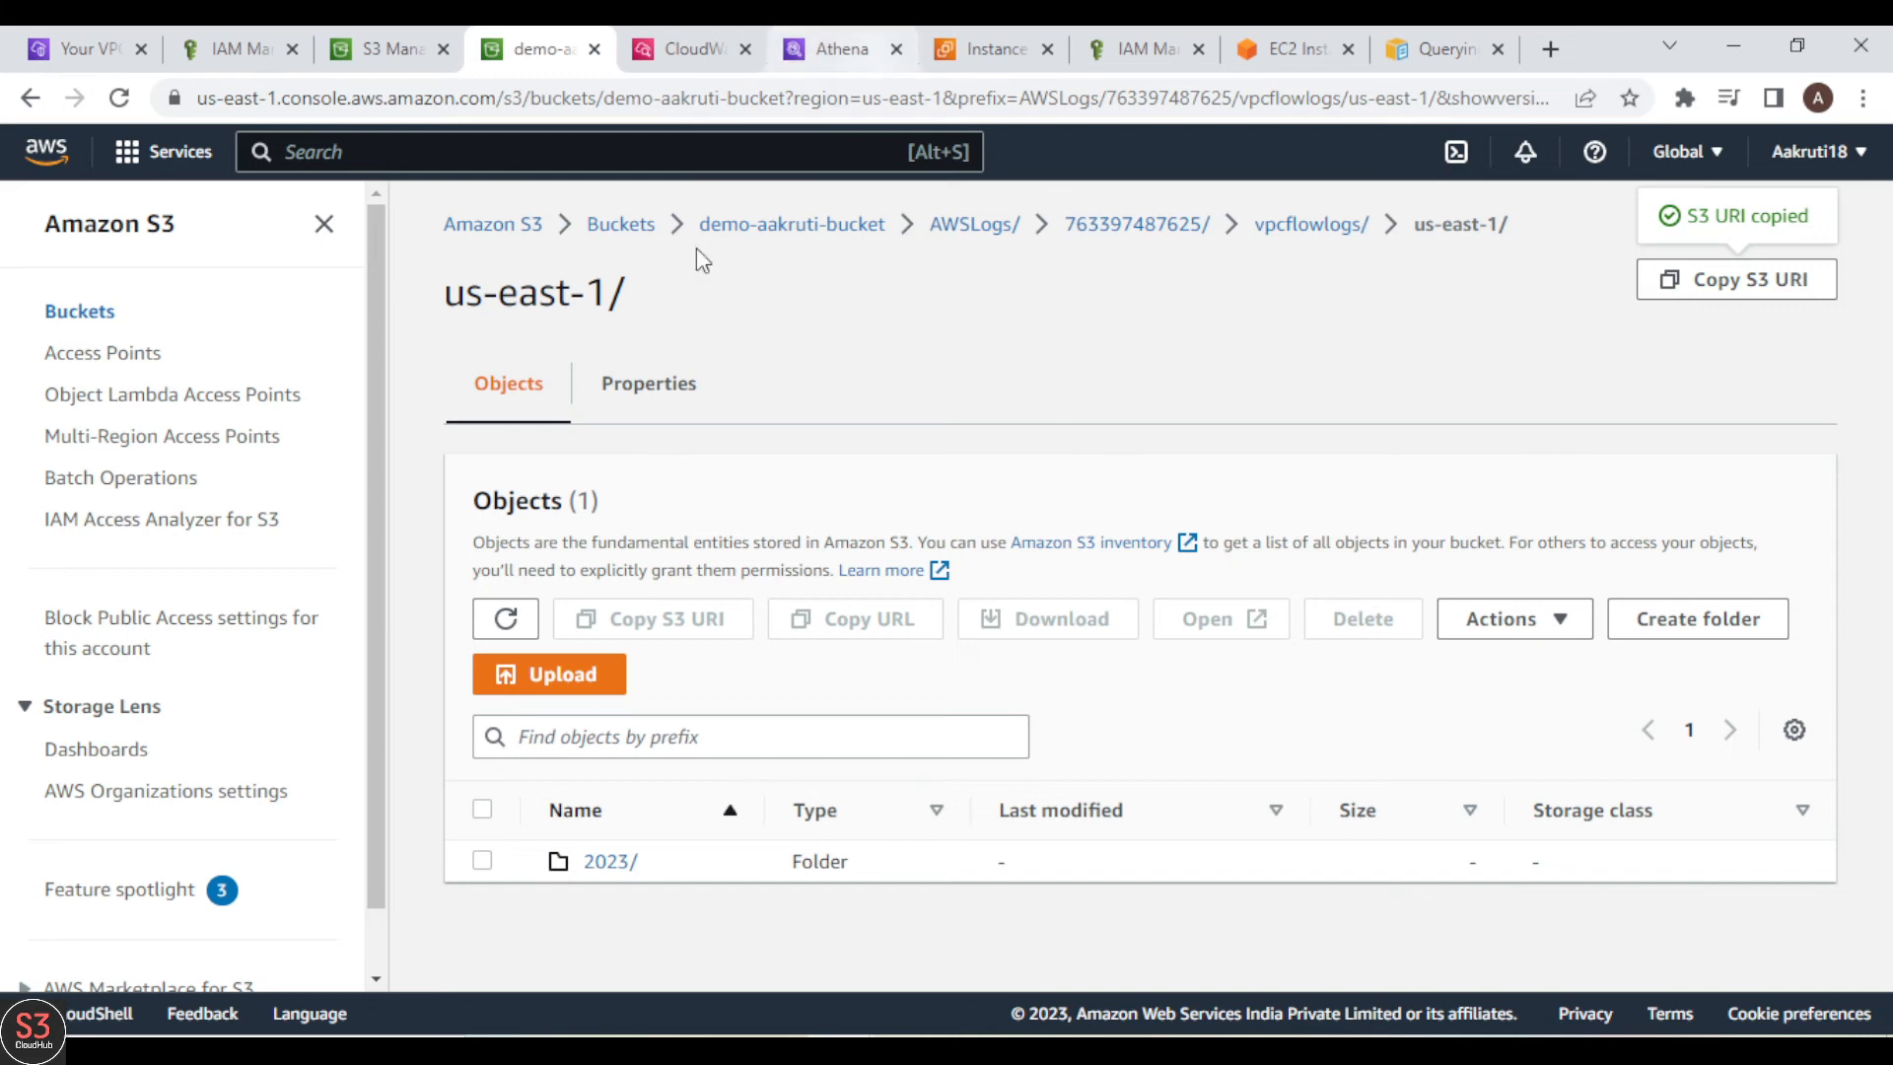
click(632, 390)
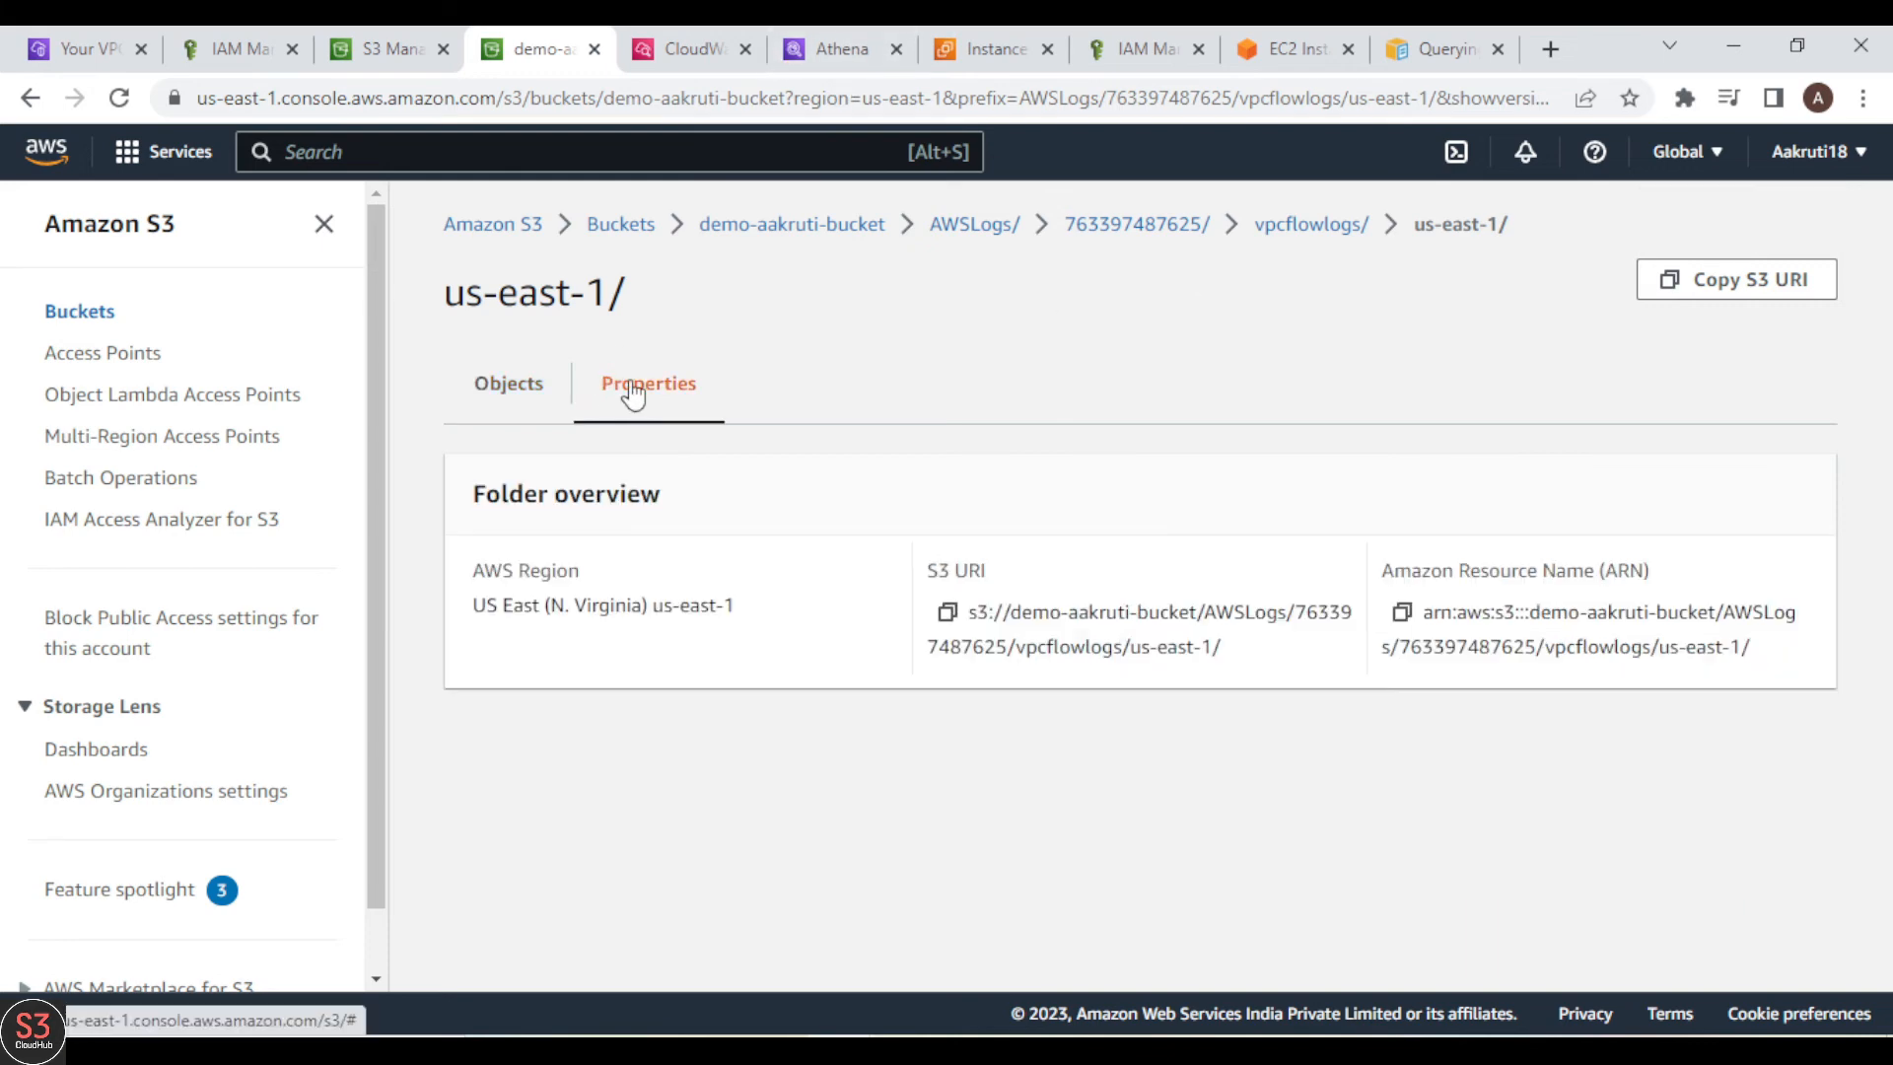
click(951, 614)
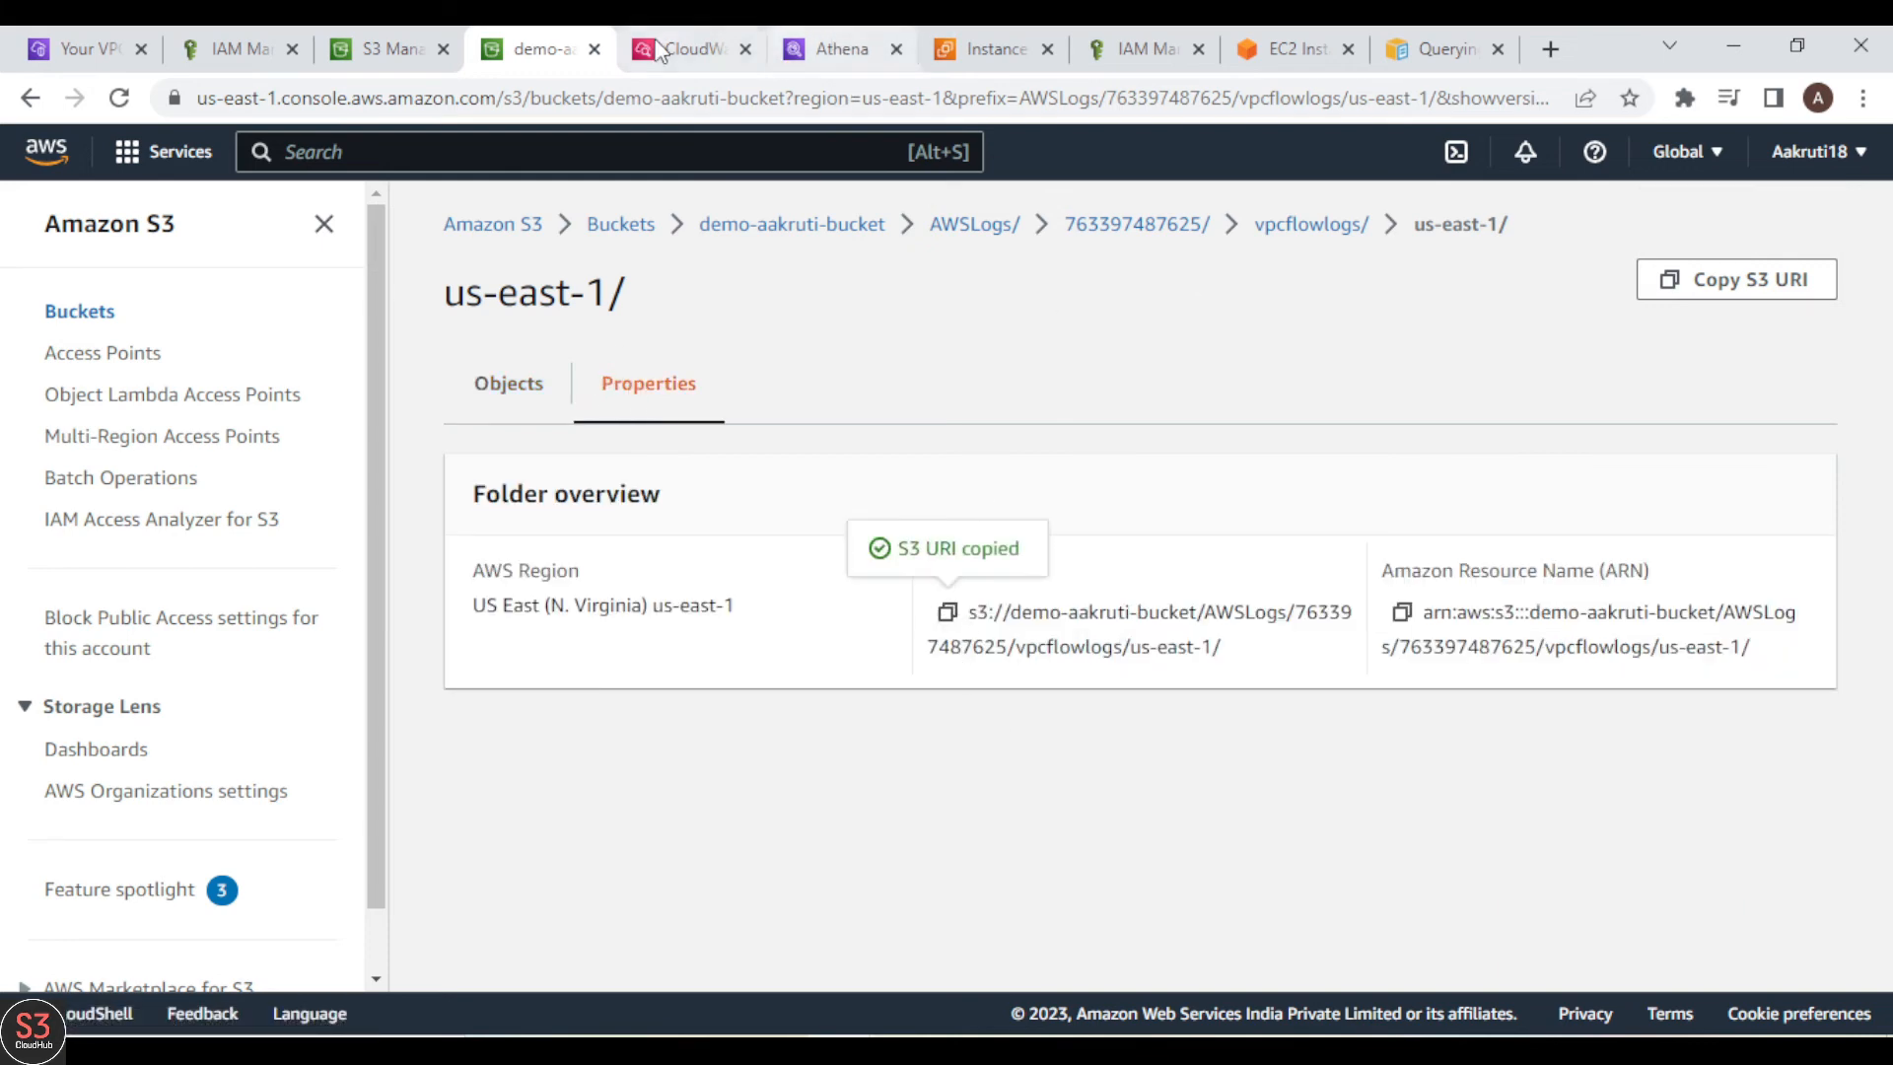
Step: In Athena's Query 1, replace the placeholder S3 path in the LOCATION line with the copied us-east-1 folder URI
click(791, 45)
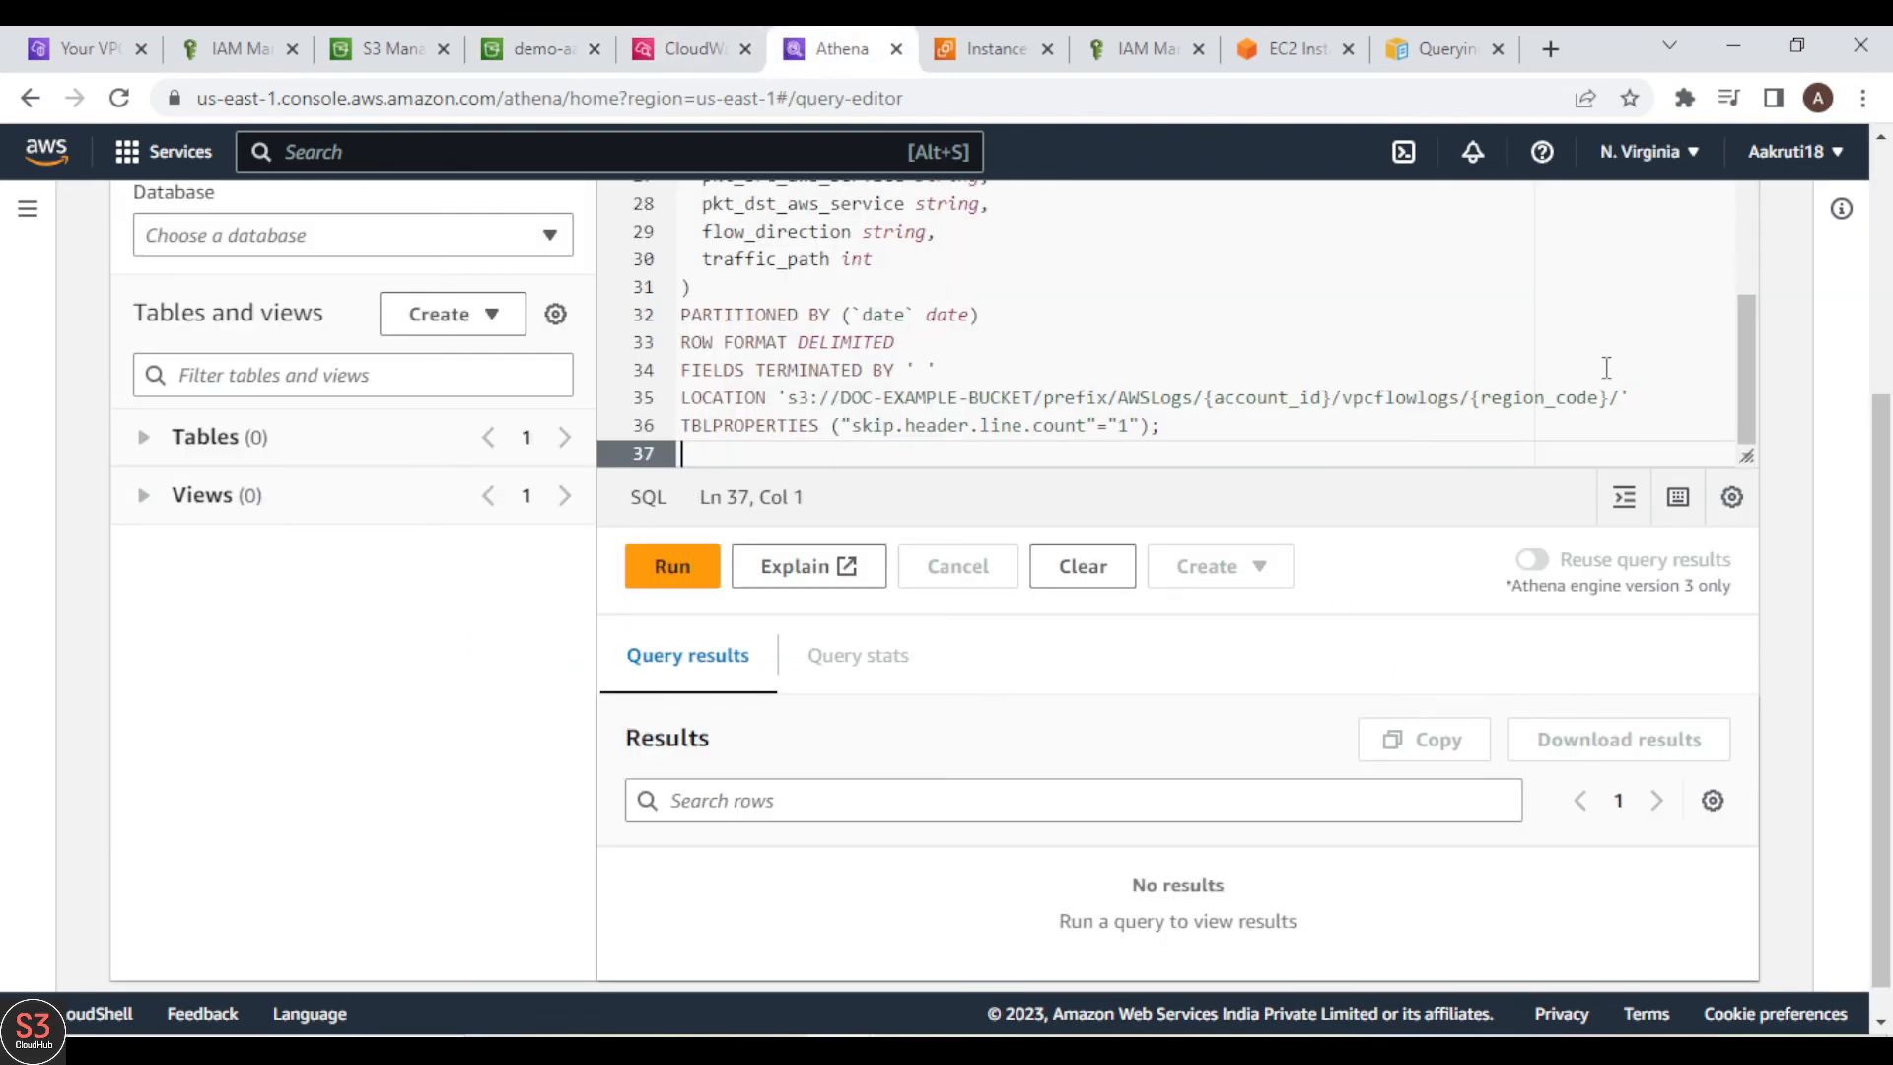
drag(1625, 398, 790, 398)
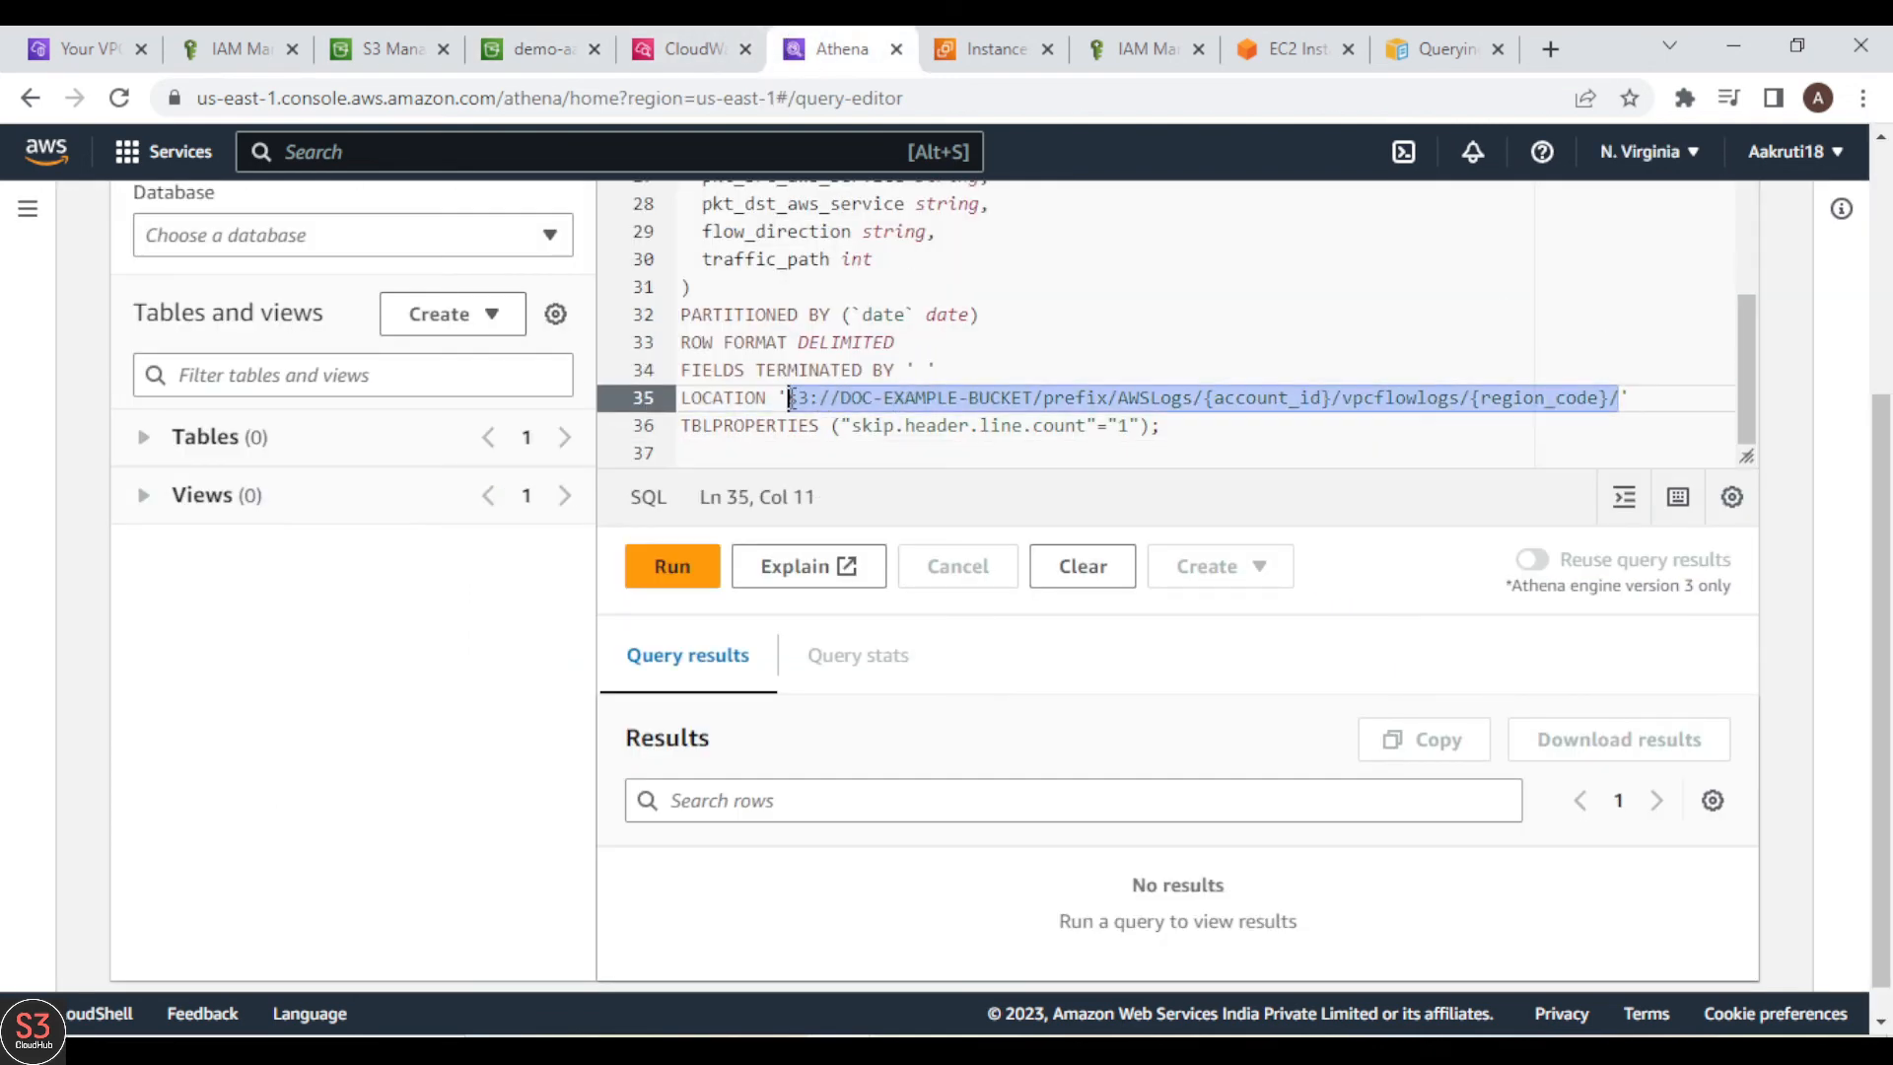
key(BackSpace)
key(ctrl+v)
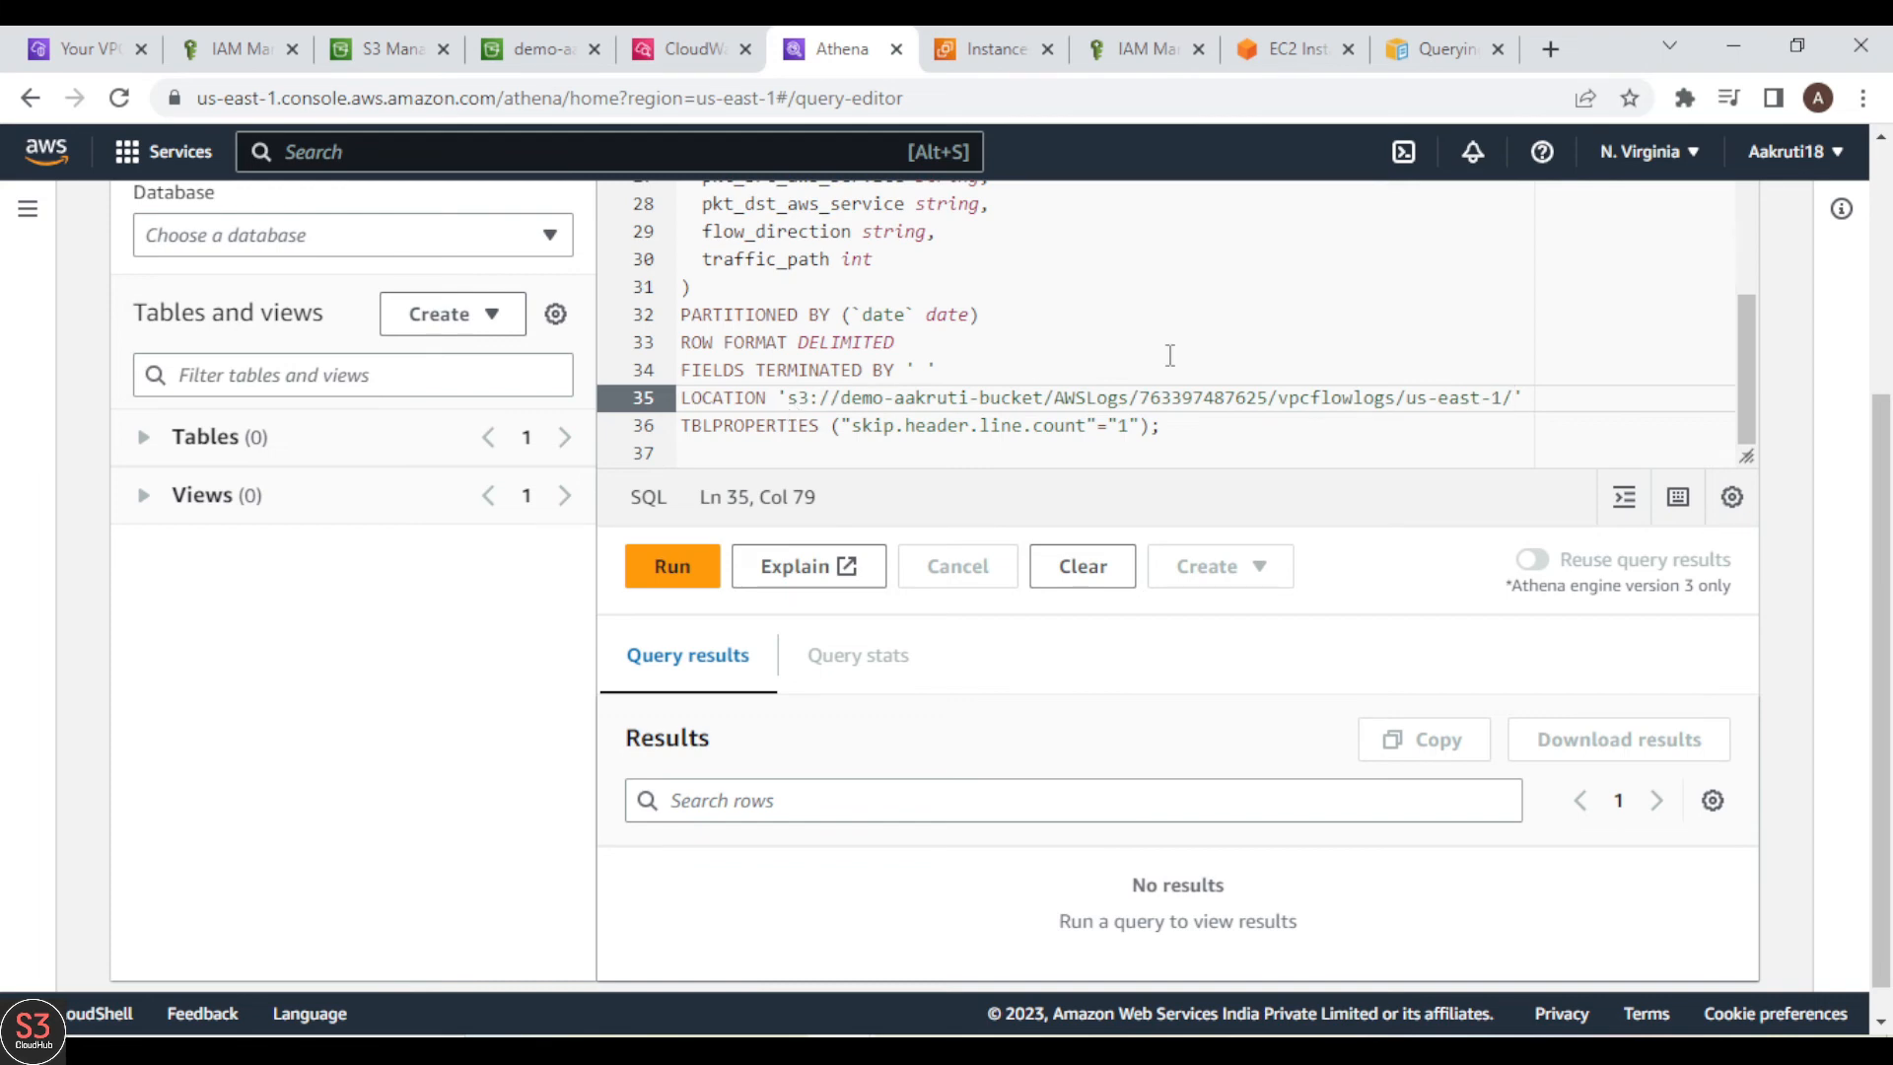
Step: Review the complete vpc_flow_logs CREATE EXTERNAL TABLE statement, from its column definitions to its LOCATION line
scroll(1210, 355, up, 1)
scroll(1224, 341, down, 1)
scroll(1345, 365, up, 2)
scroll(1345, 364, down, 2)
scroll(1345, 365, up, 7)
scroll(1345, 365, up, 5)
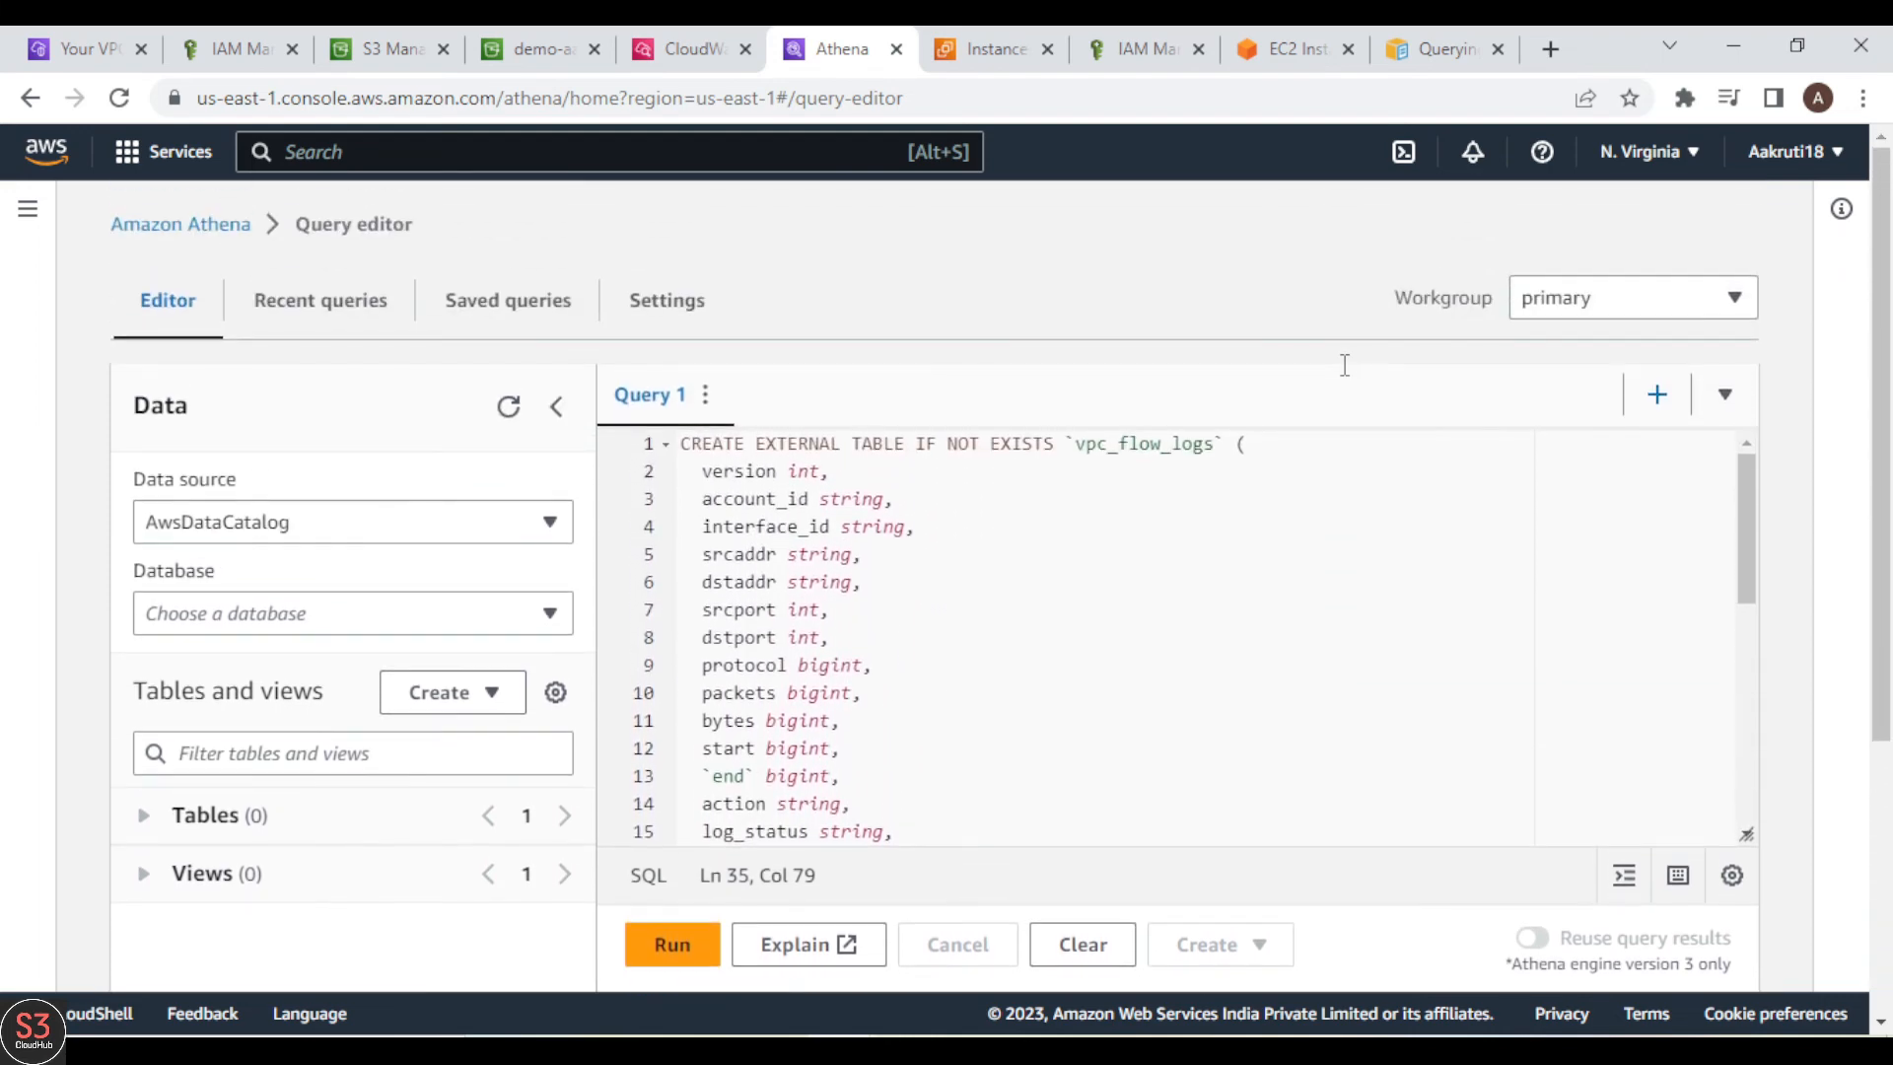
scroll(1089, 660, down, 8)
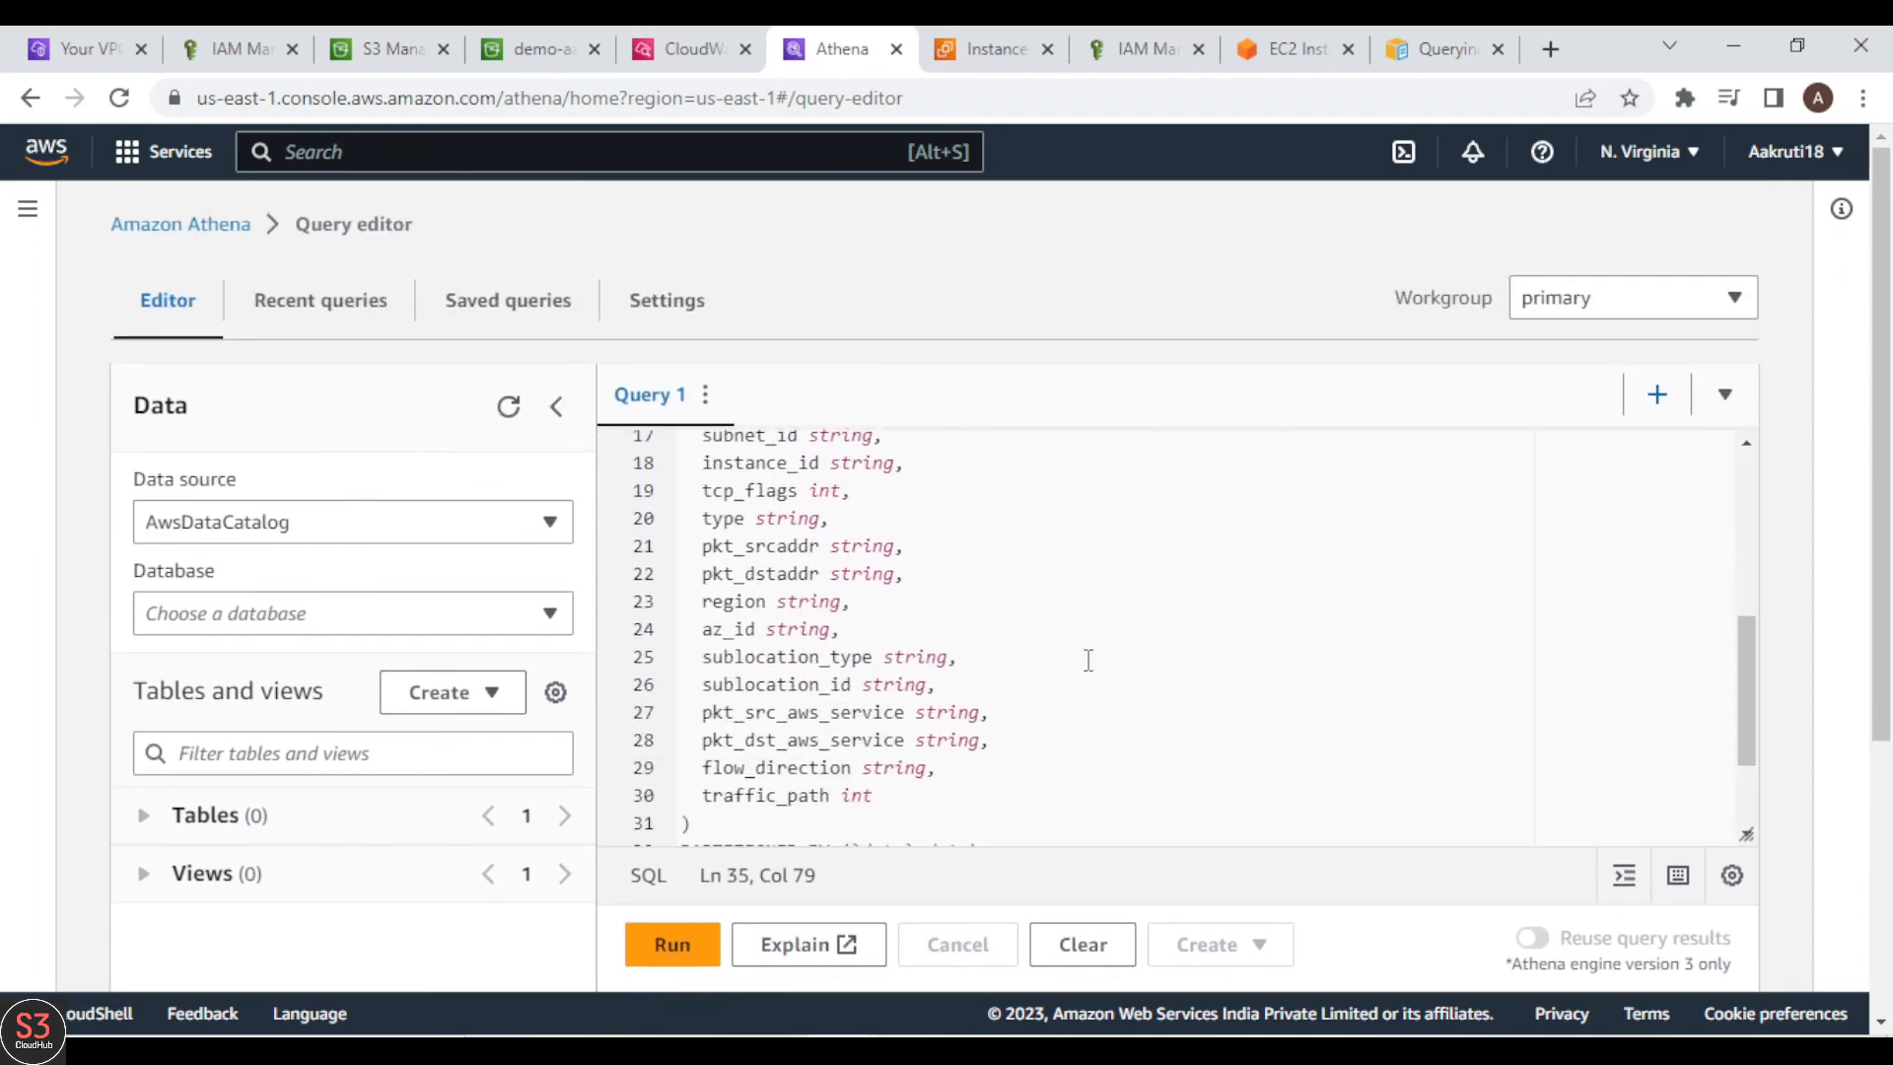
scroll(1088, 660, up, 8)
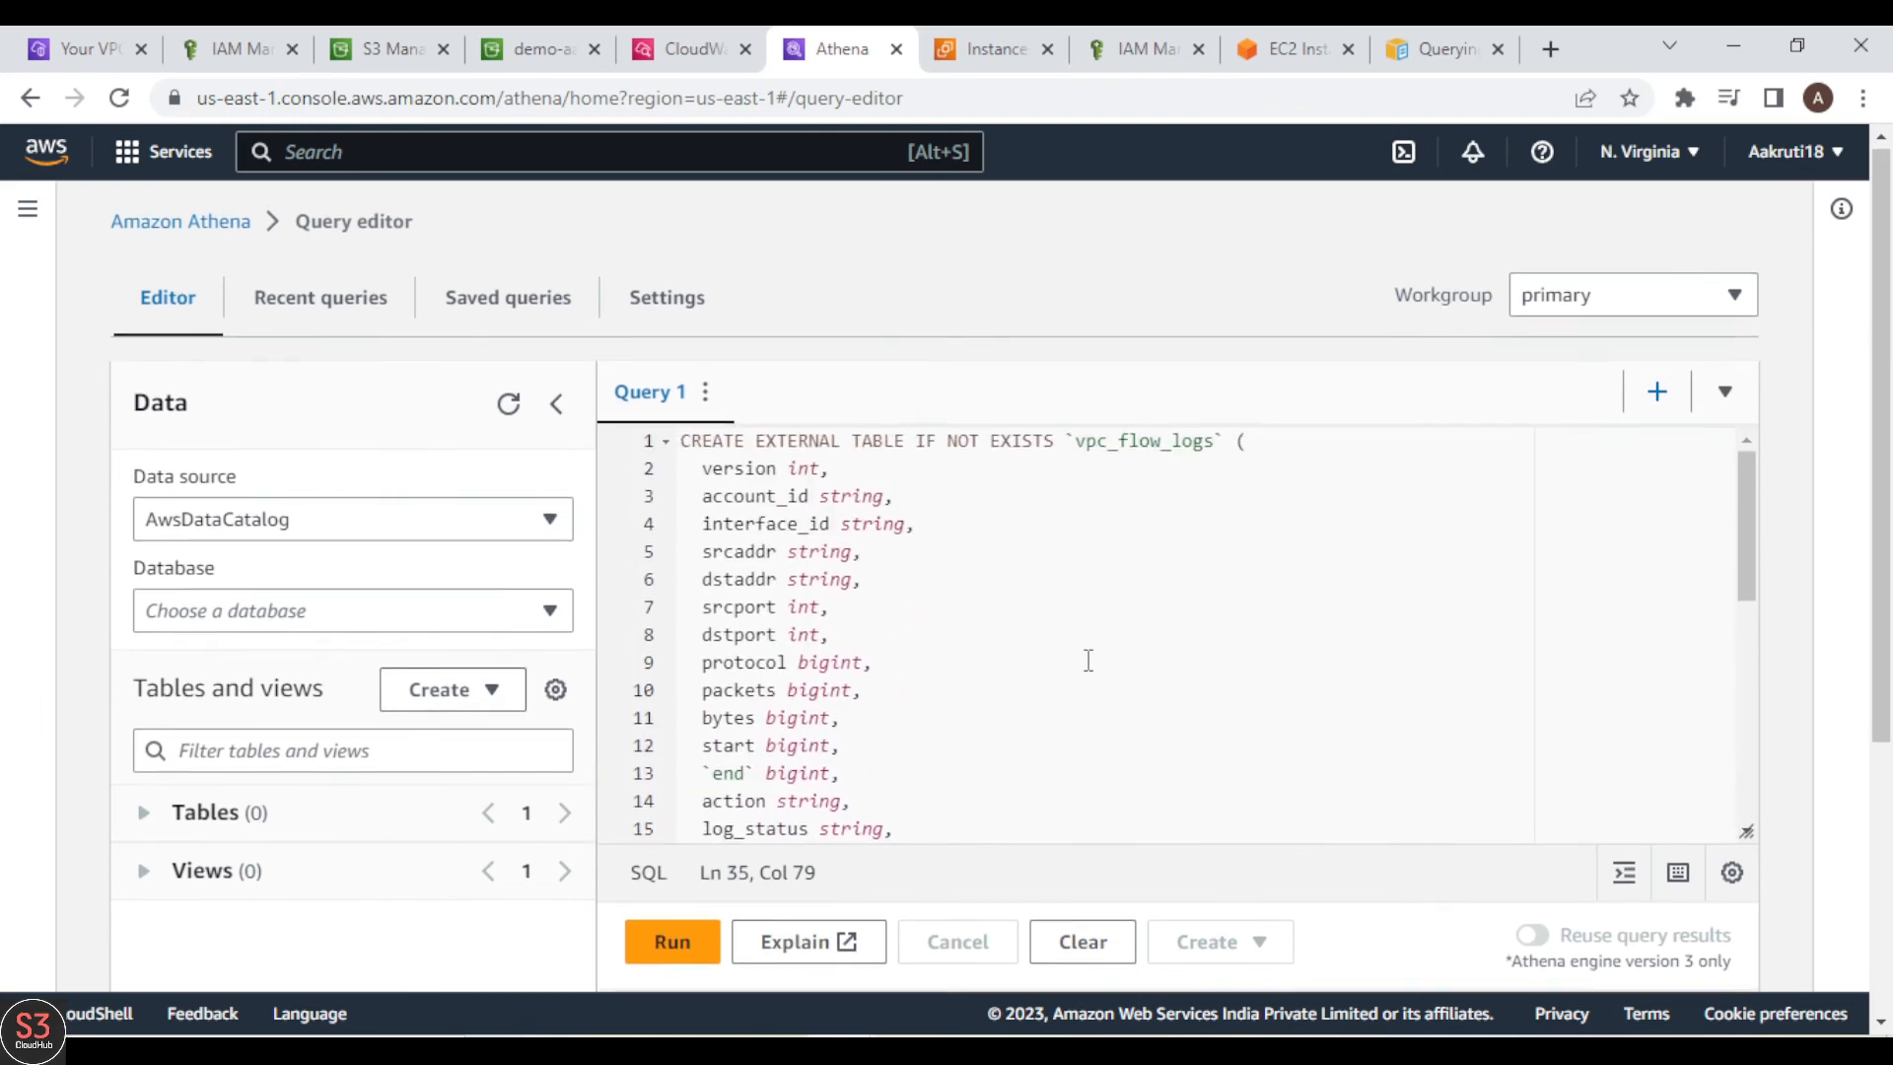
scroll(1213, 683, down, 2)
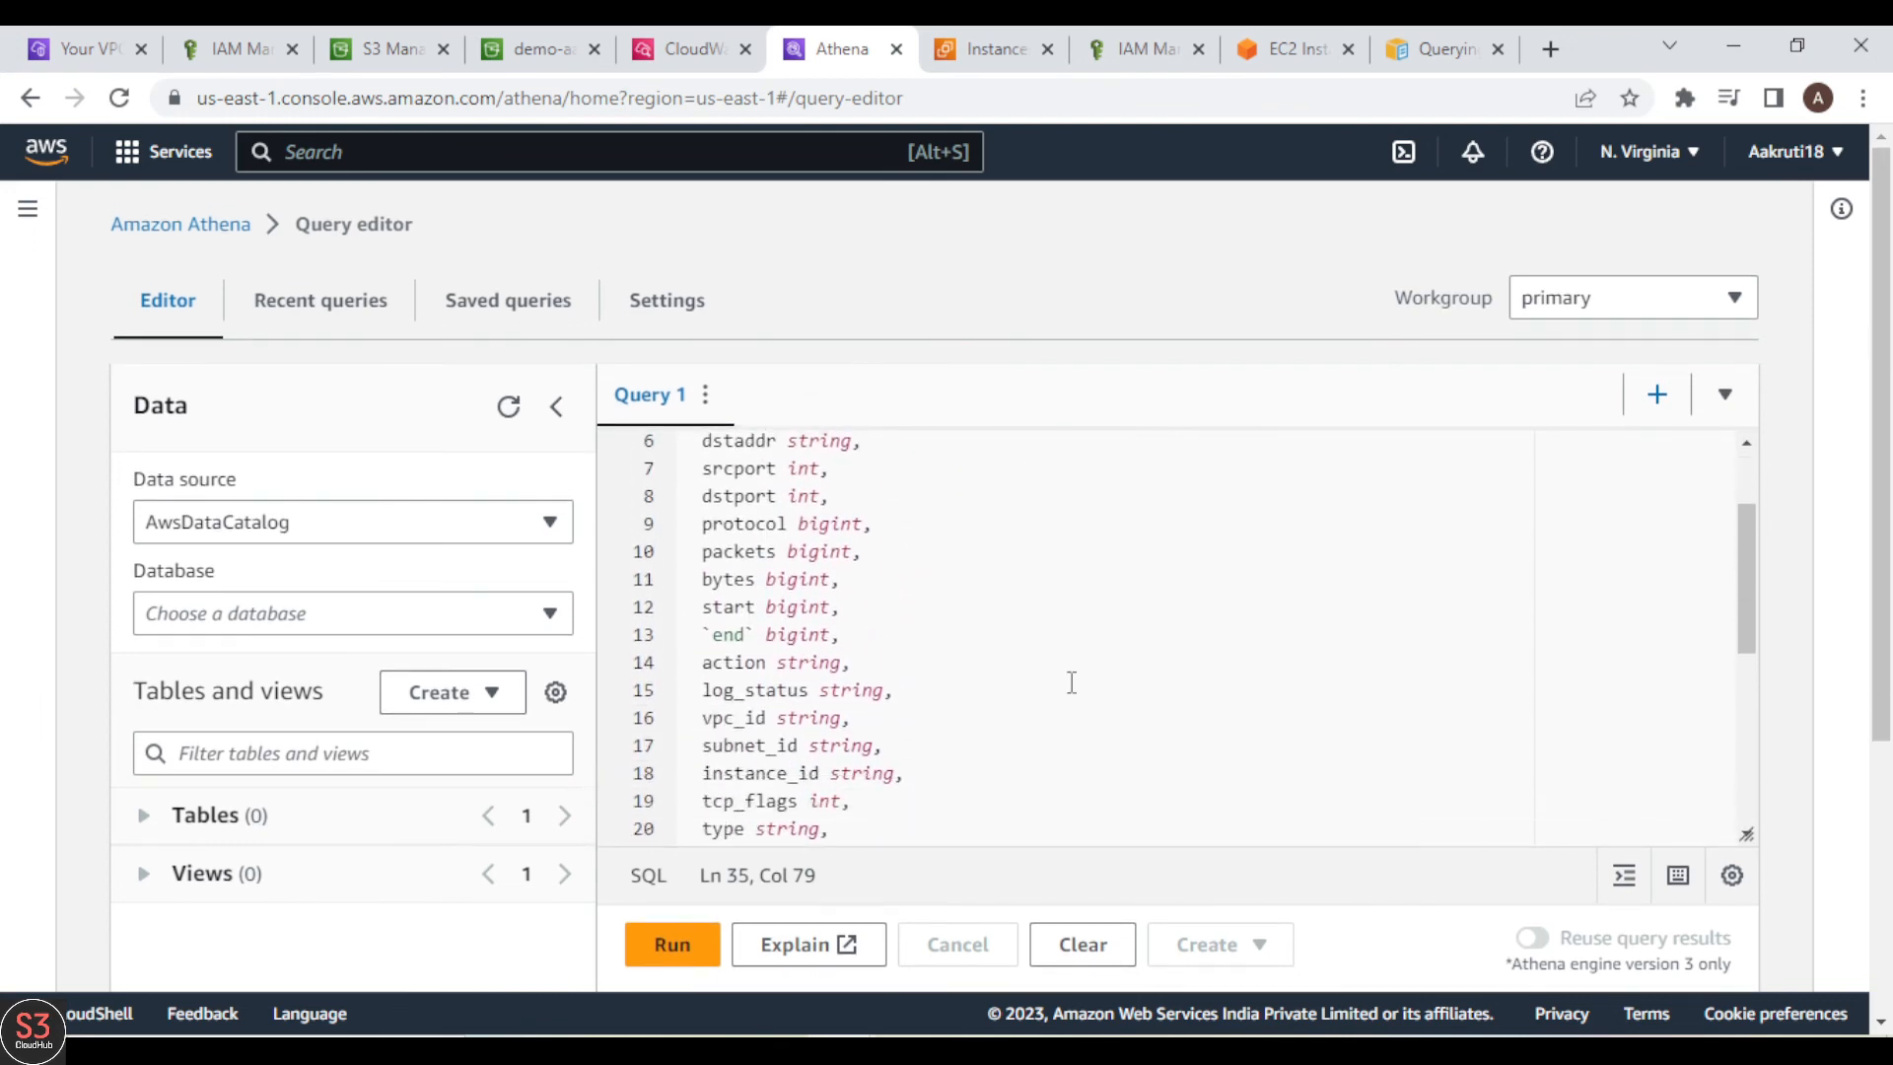
Step: Run the CREATE EXTERNAL TABLE statement and inspect the columns of the vpc_flow_logs table
click(673, 945)
scroll(919, 837, down, 3)
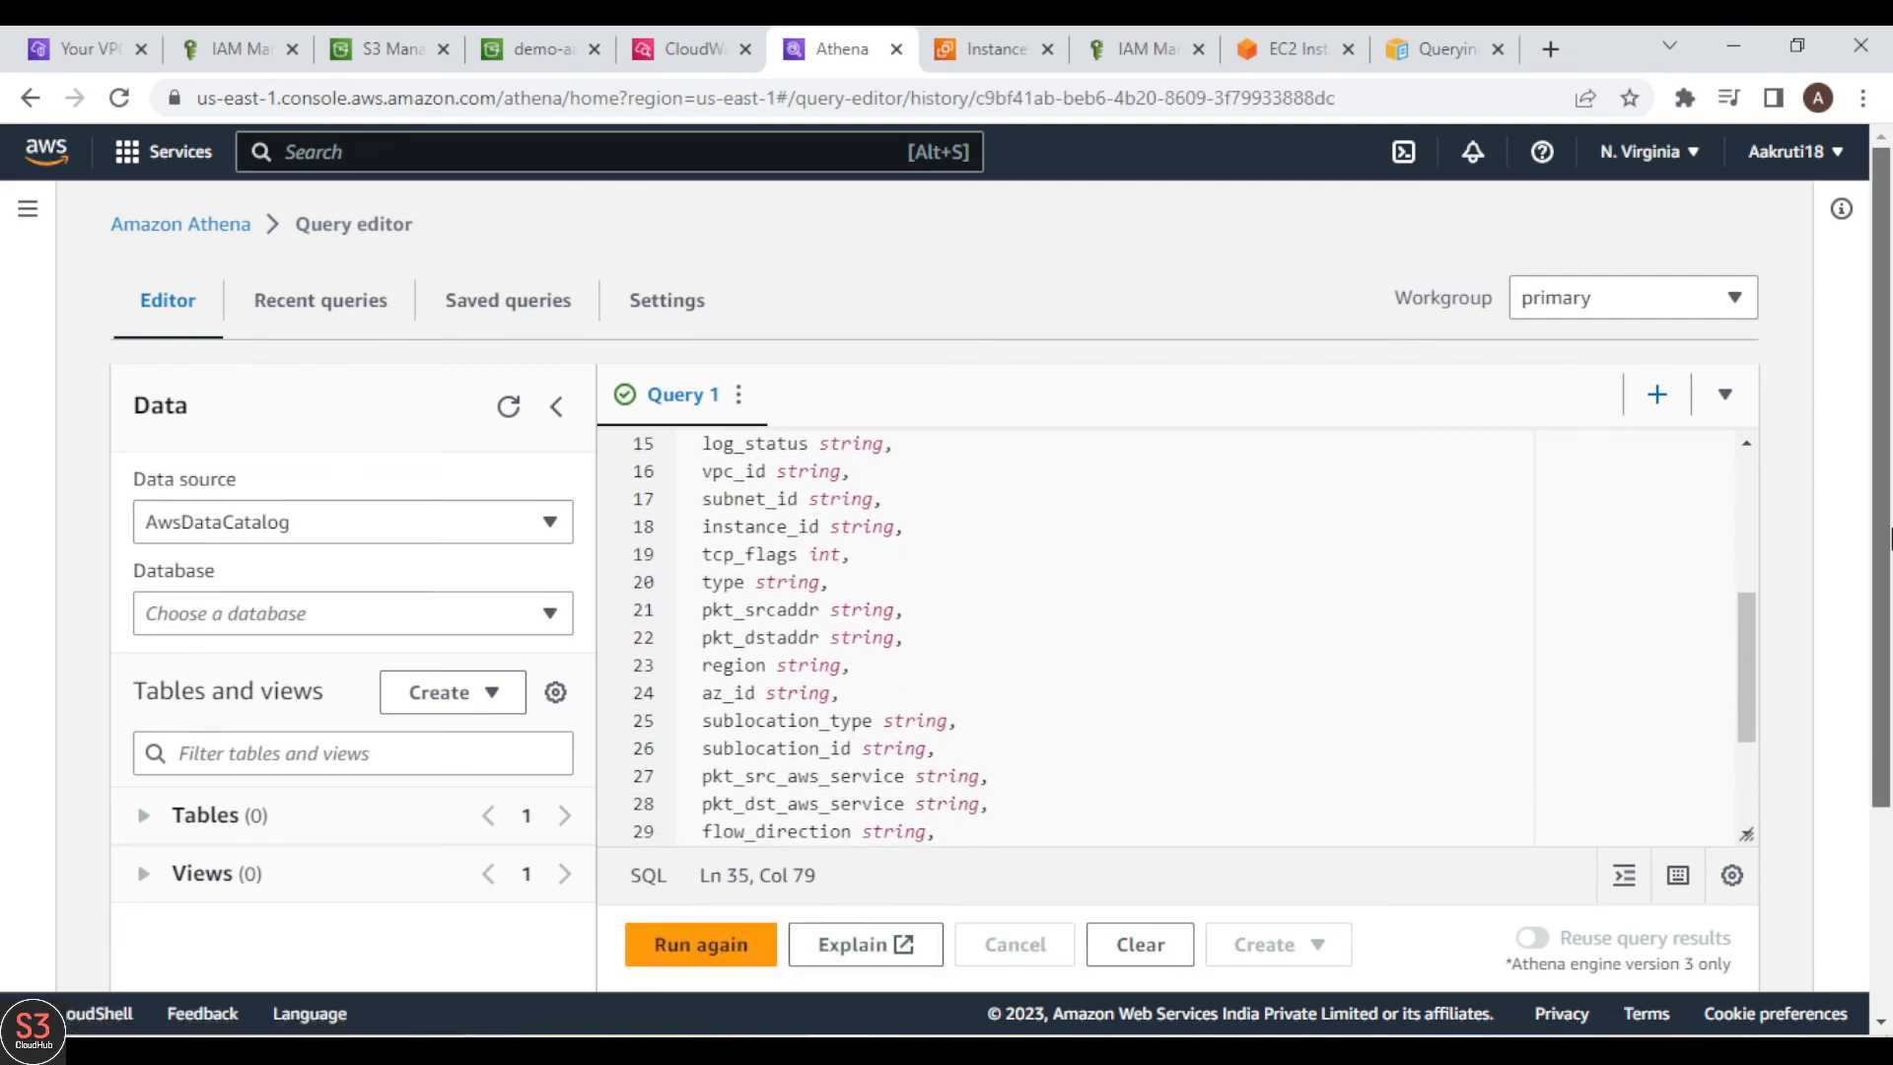
scroll(1883, 712, down, 2)
scroll(1883, 712, down, 1)
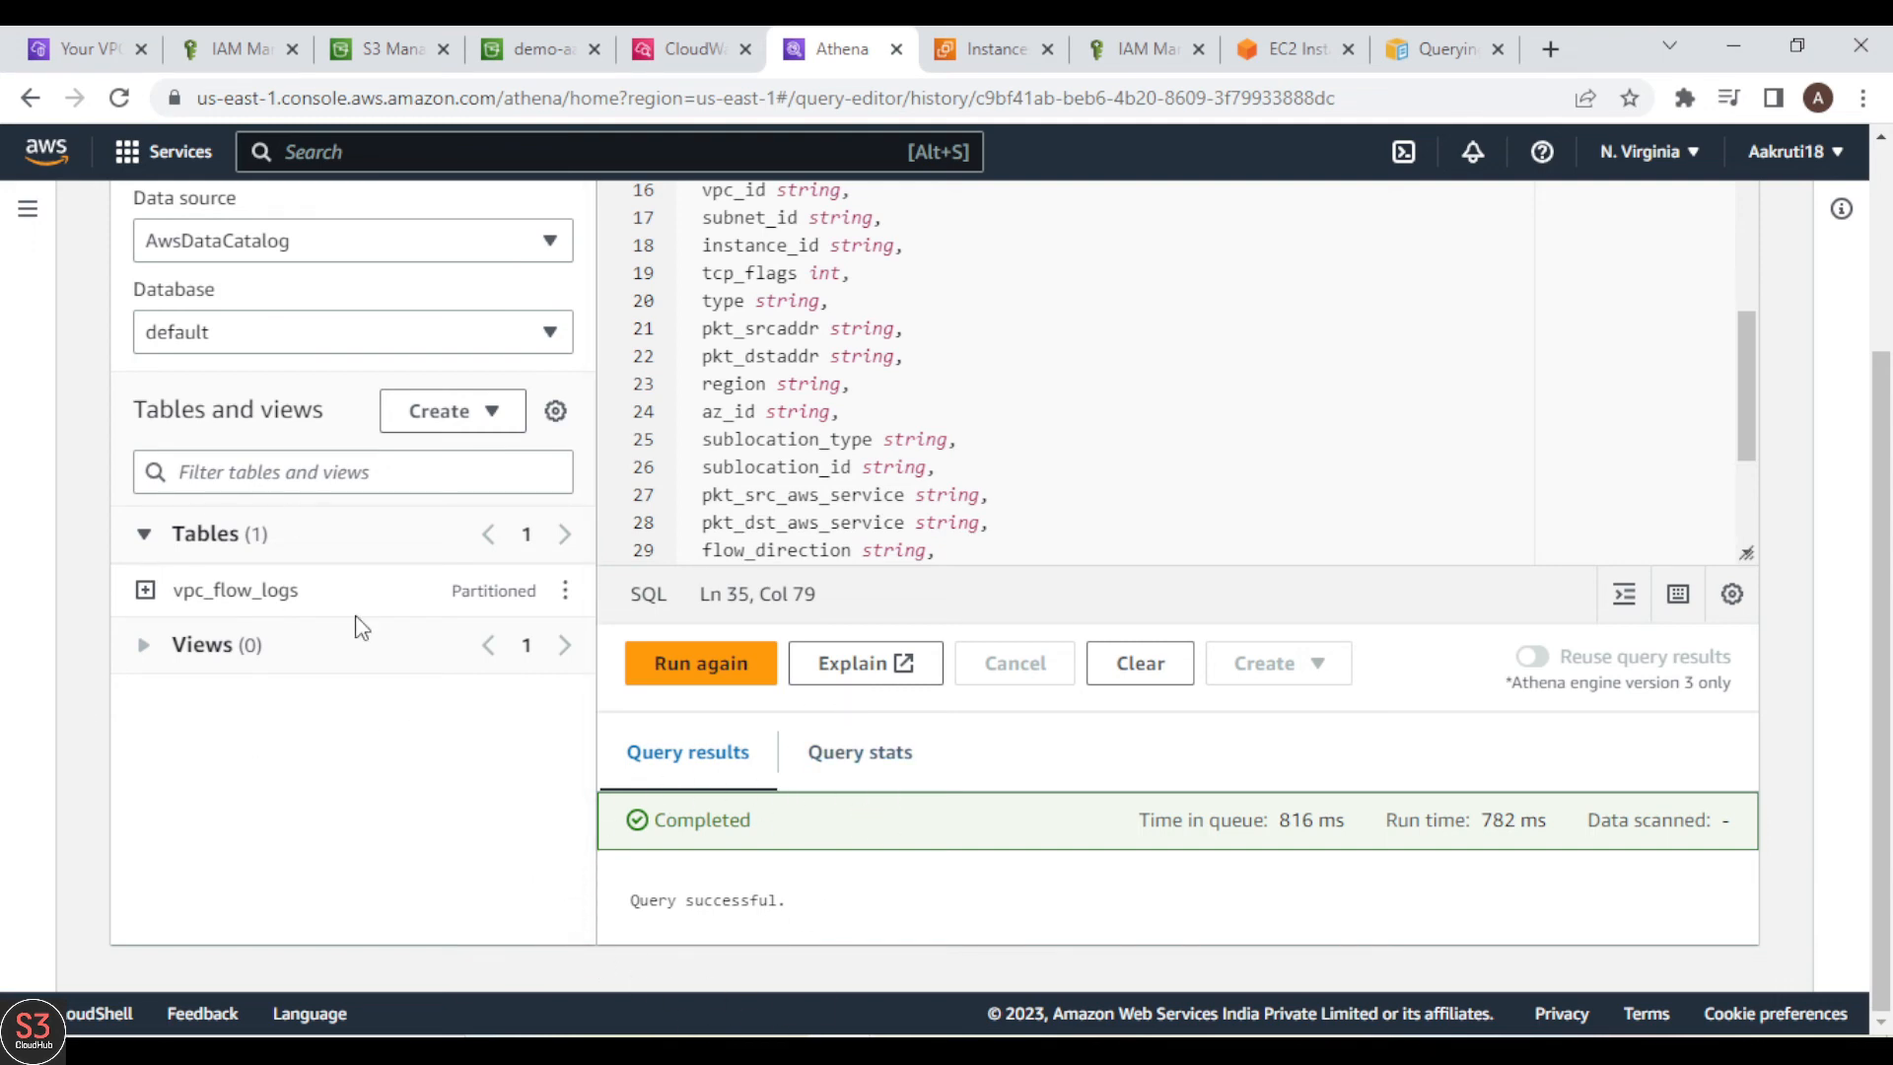
click(146, 591)
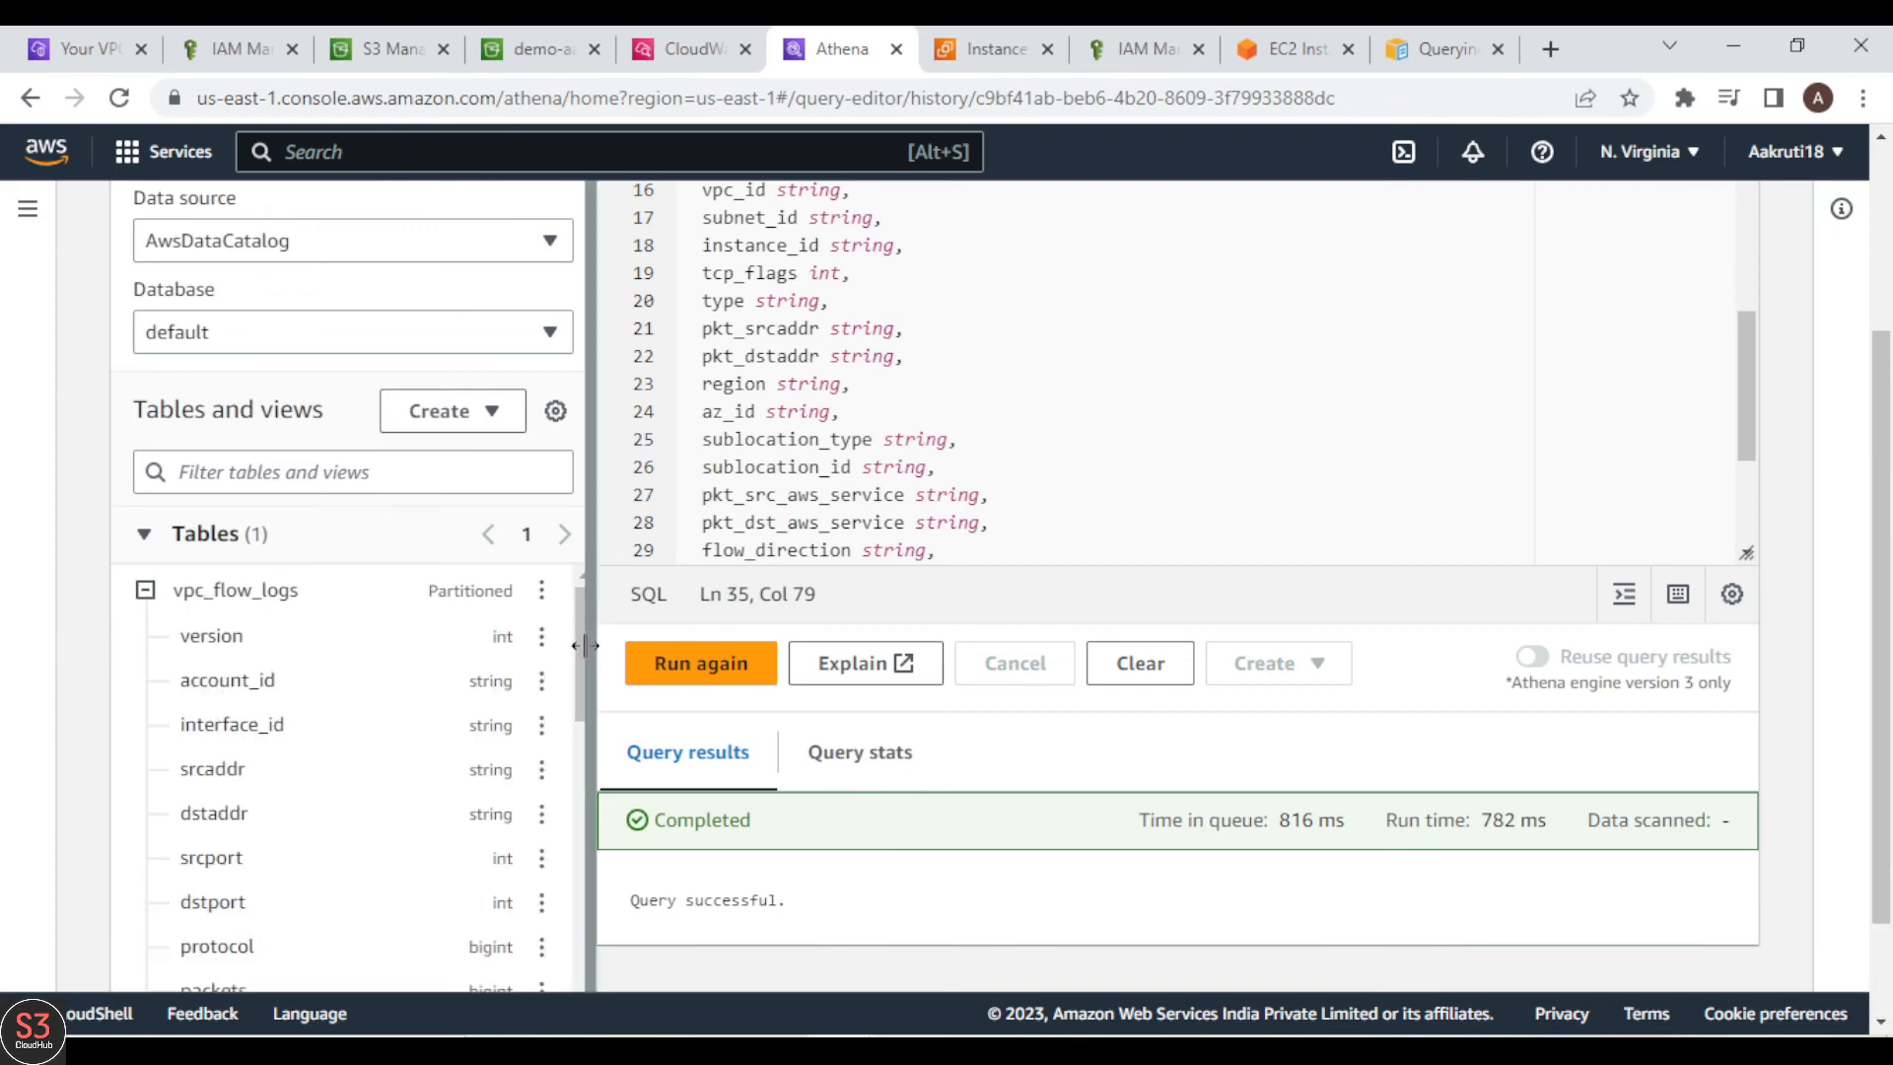
drag(577, 702, 566, 578)
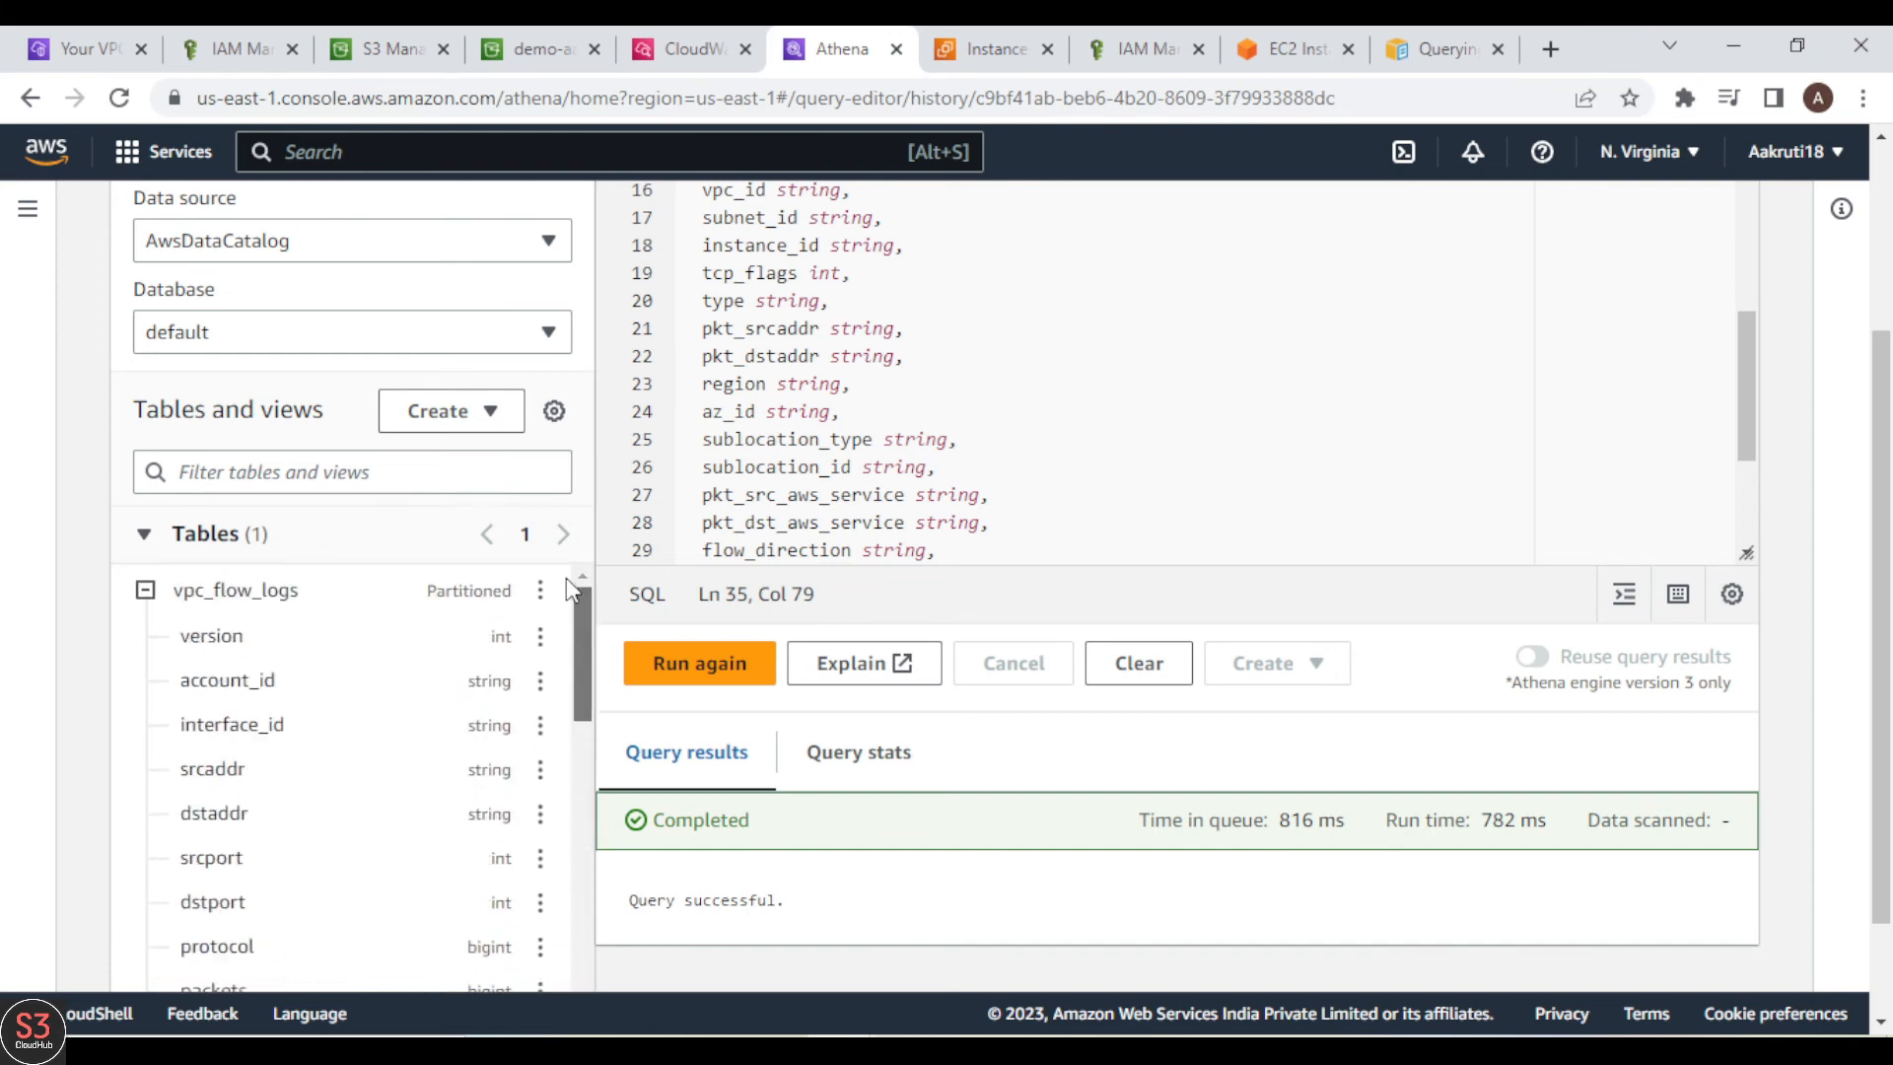
click(145, 590)
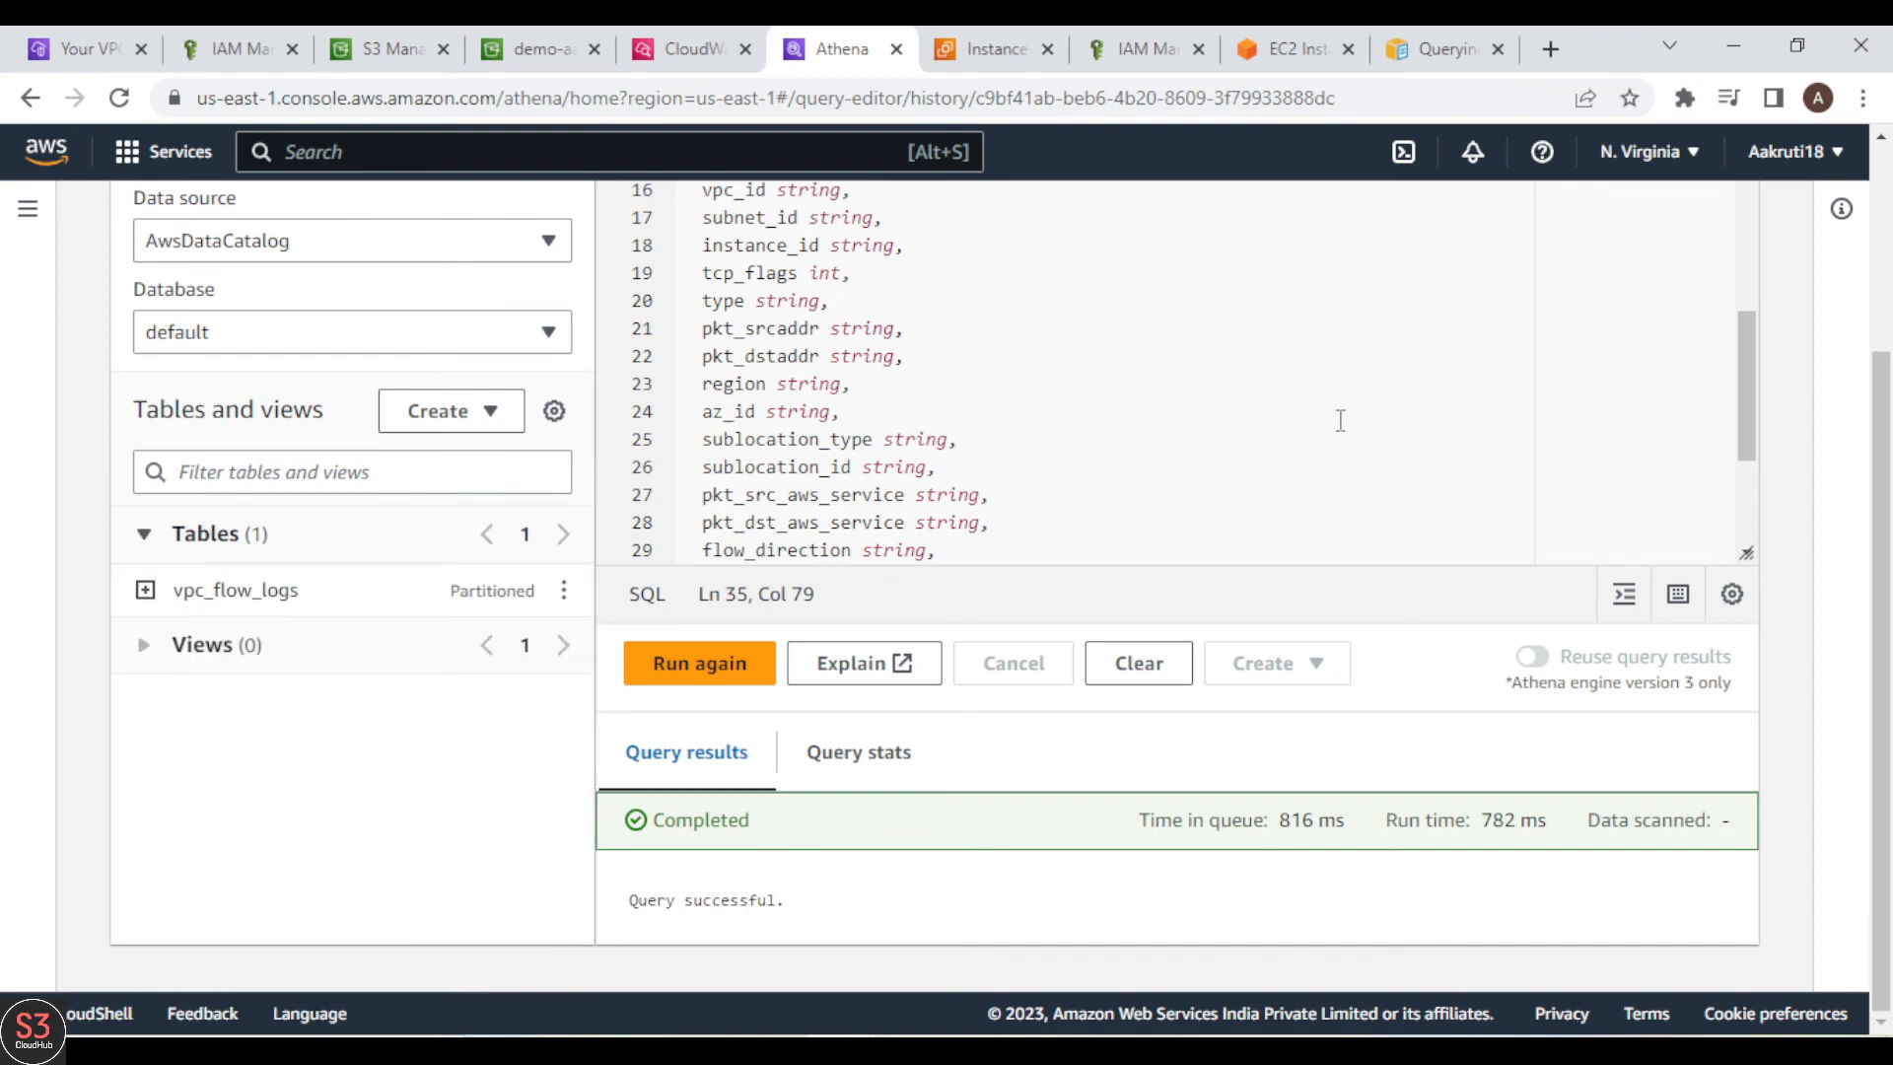
Step: Return to the AWS VPC flow logs guide and copy its ALTER TABLE vpc_flow_logs ADD PARTITION statement
click(1442, 49)
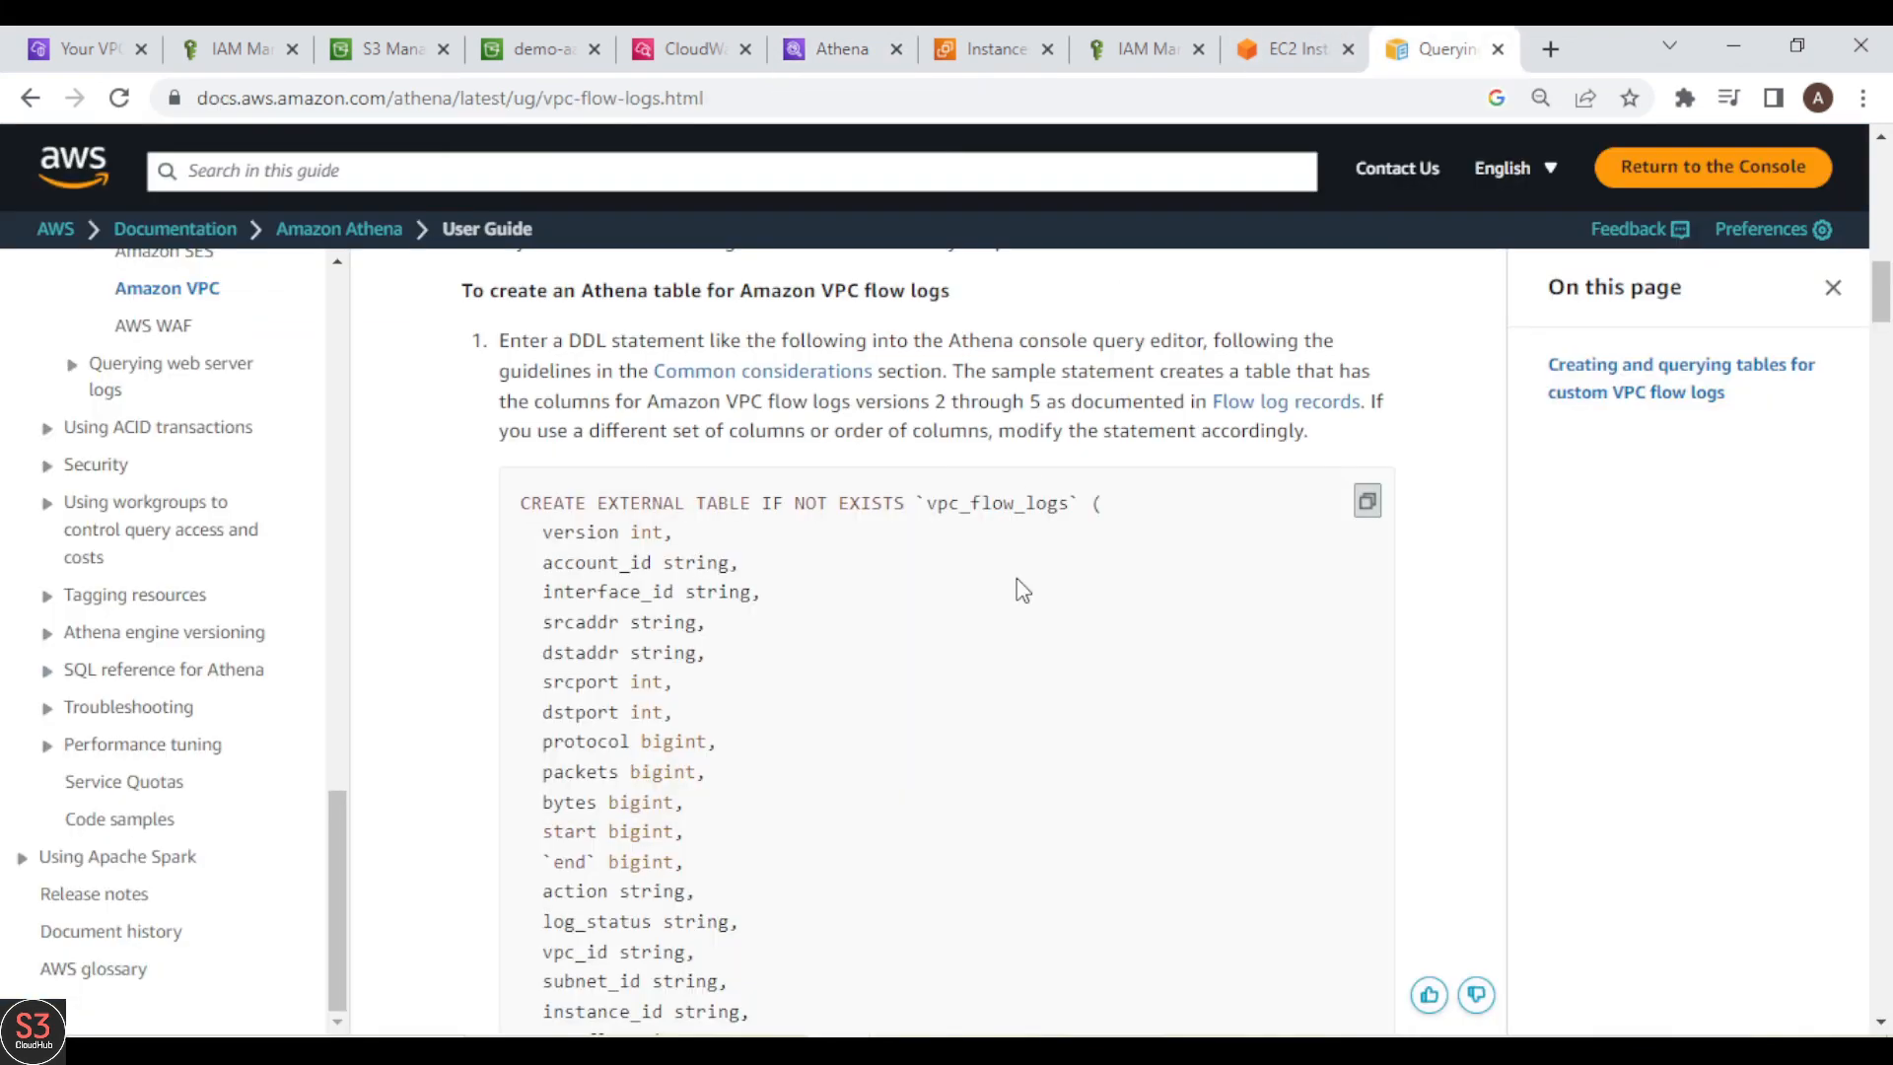
scroll(1018, 612, down, 1)
scroll(1019, 609, down, 10)
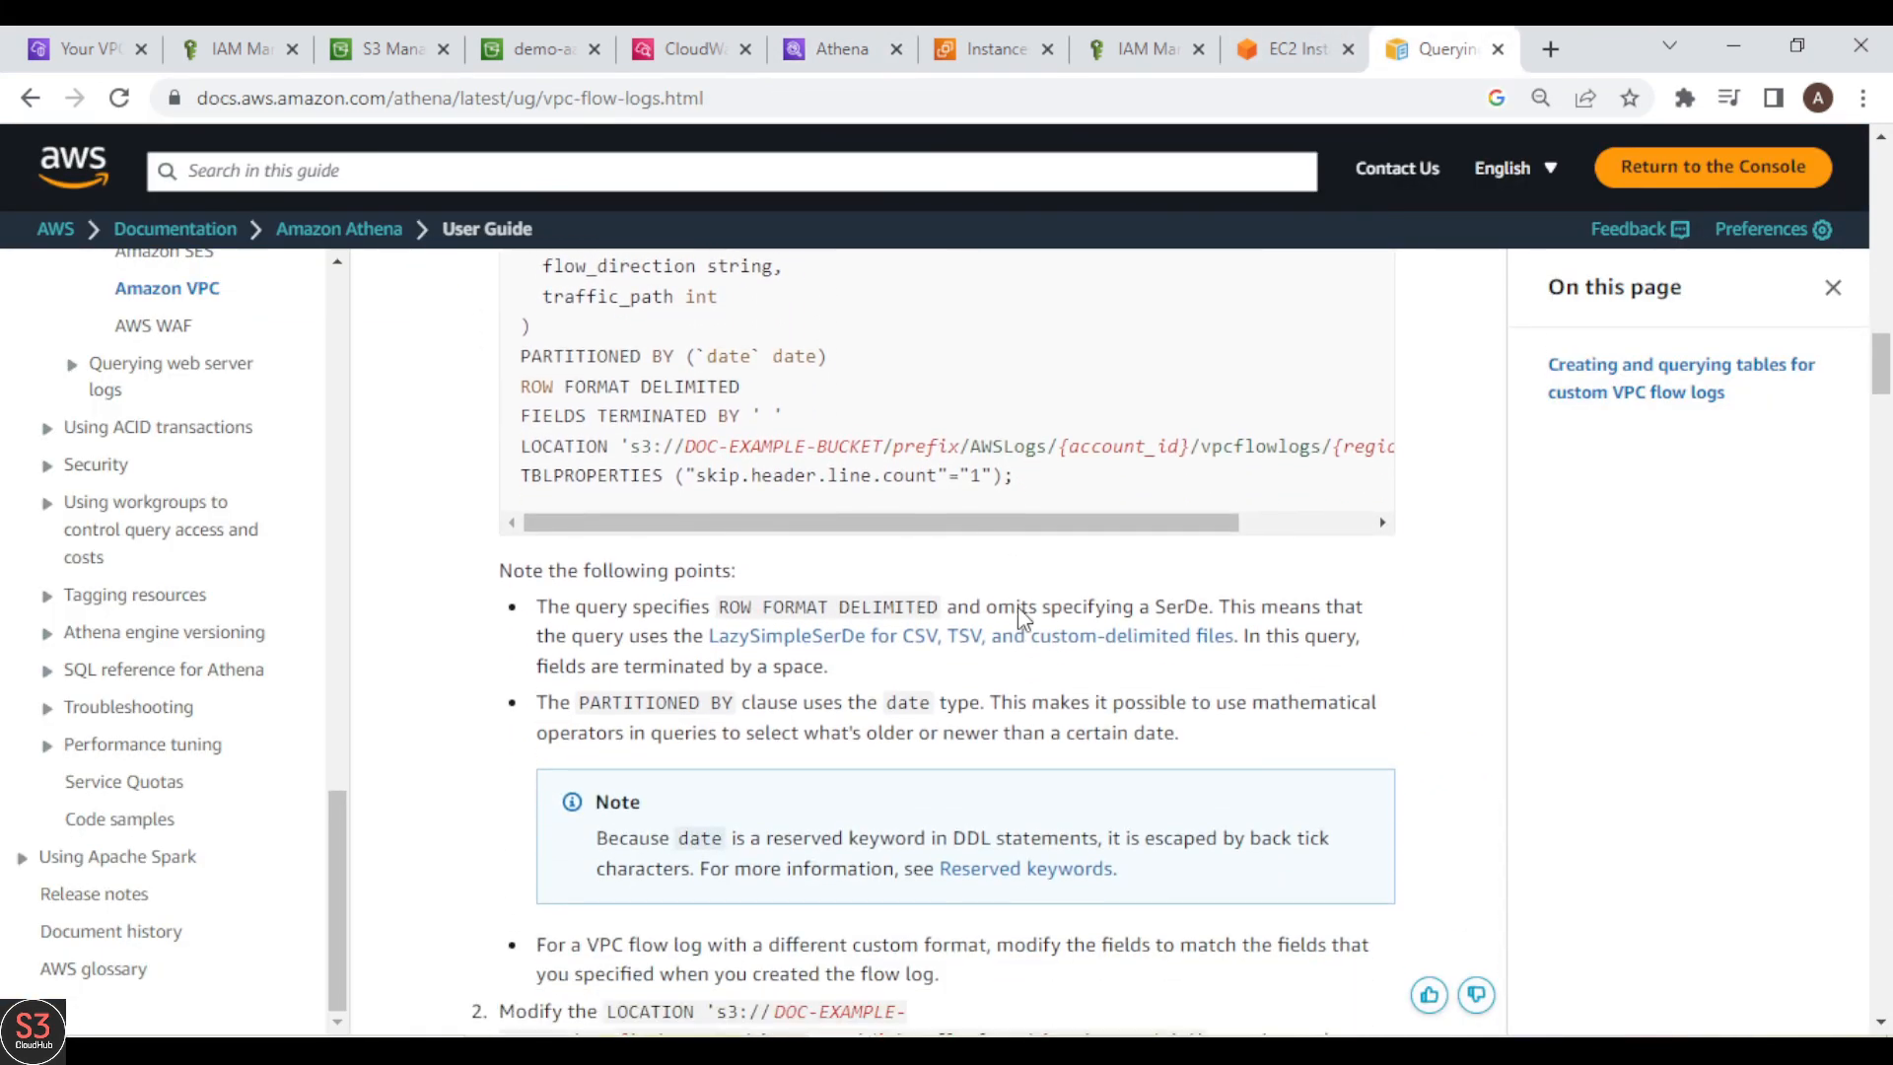
scroll(1018, 608, down, 7)
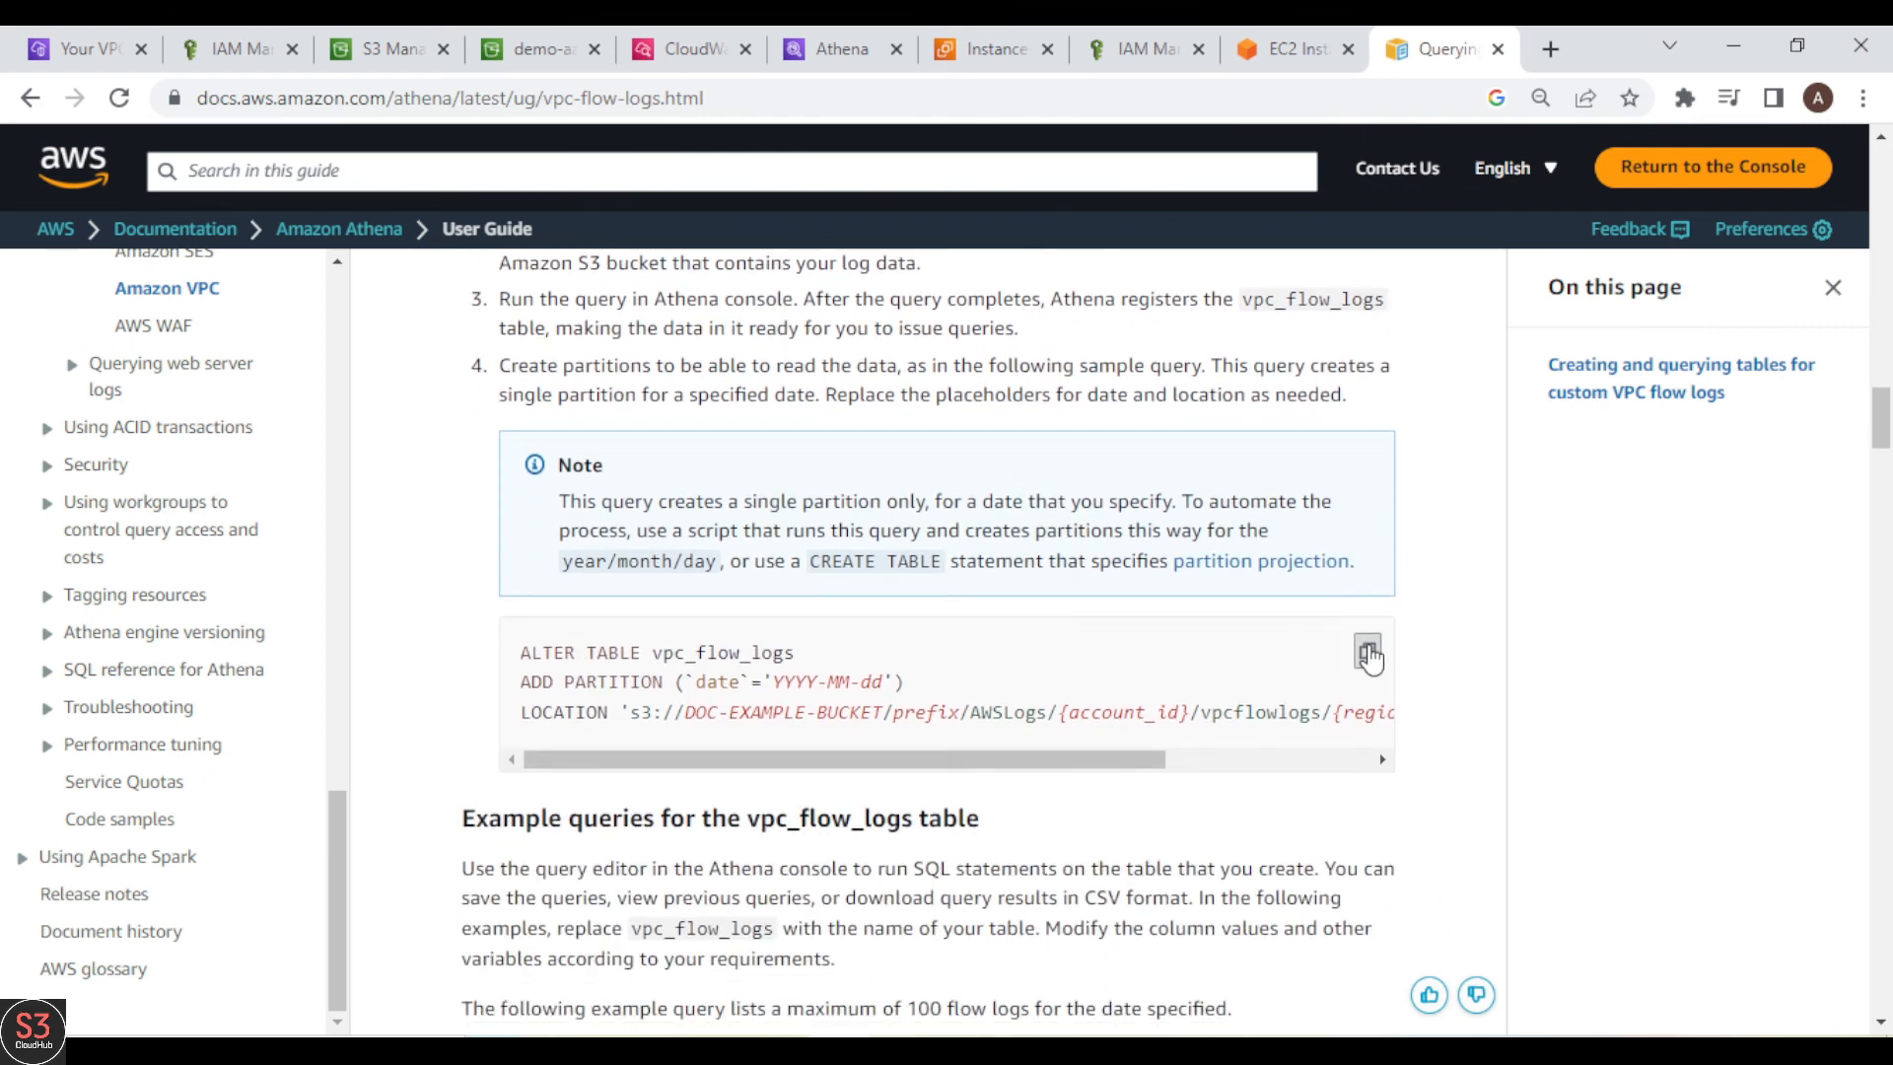
Step: Replace the contents of Athena's Query 1 with the copied ALTER TABLE vpc_flow_logs ADD PARTITION statement
click(781, 45)
scroll(1582, 355, up, 3)
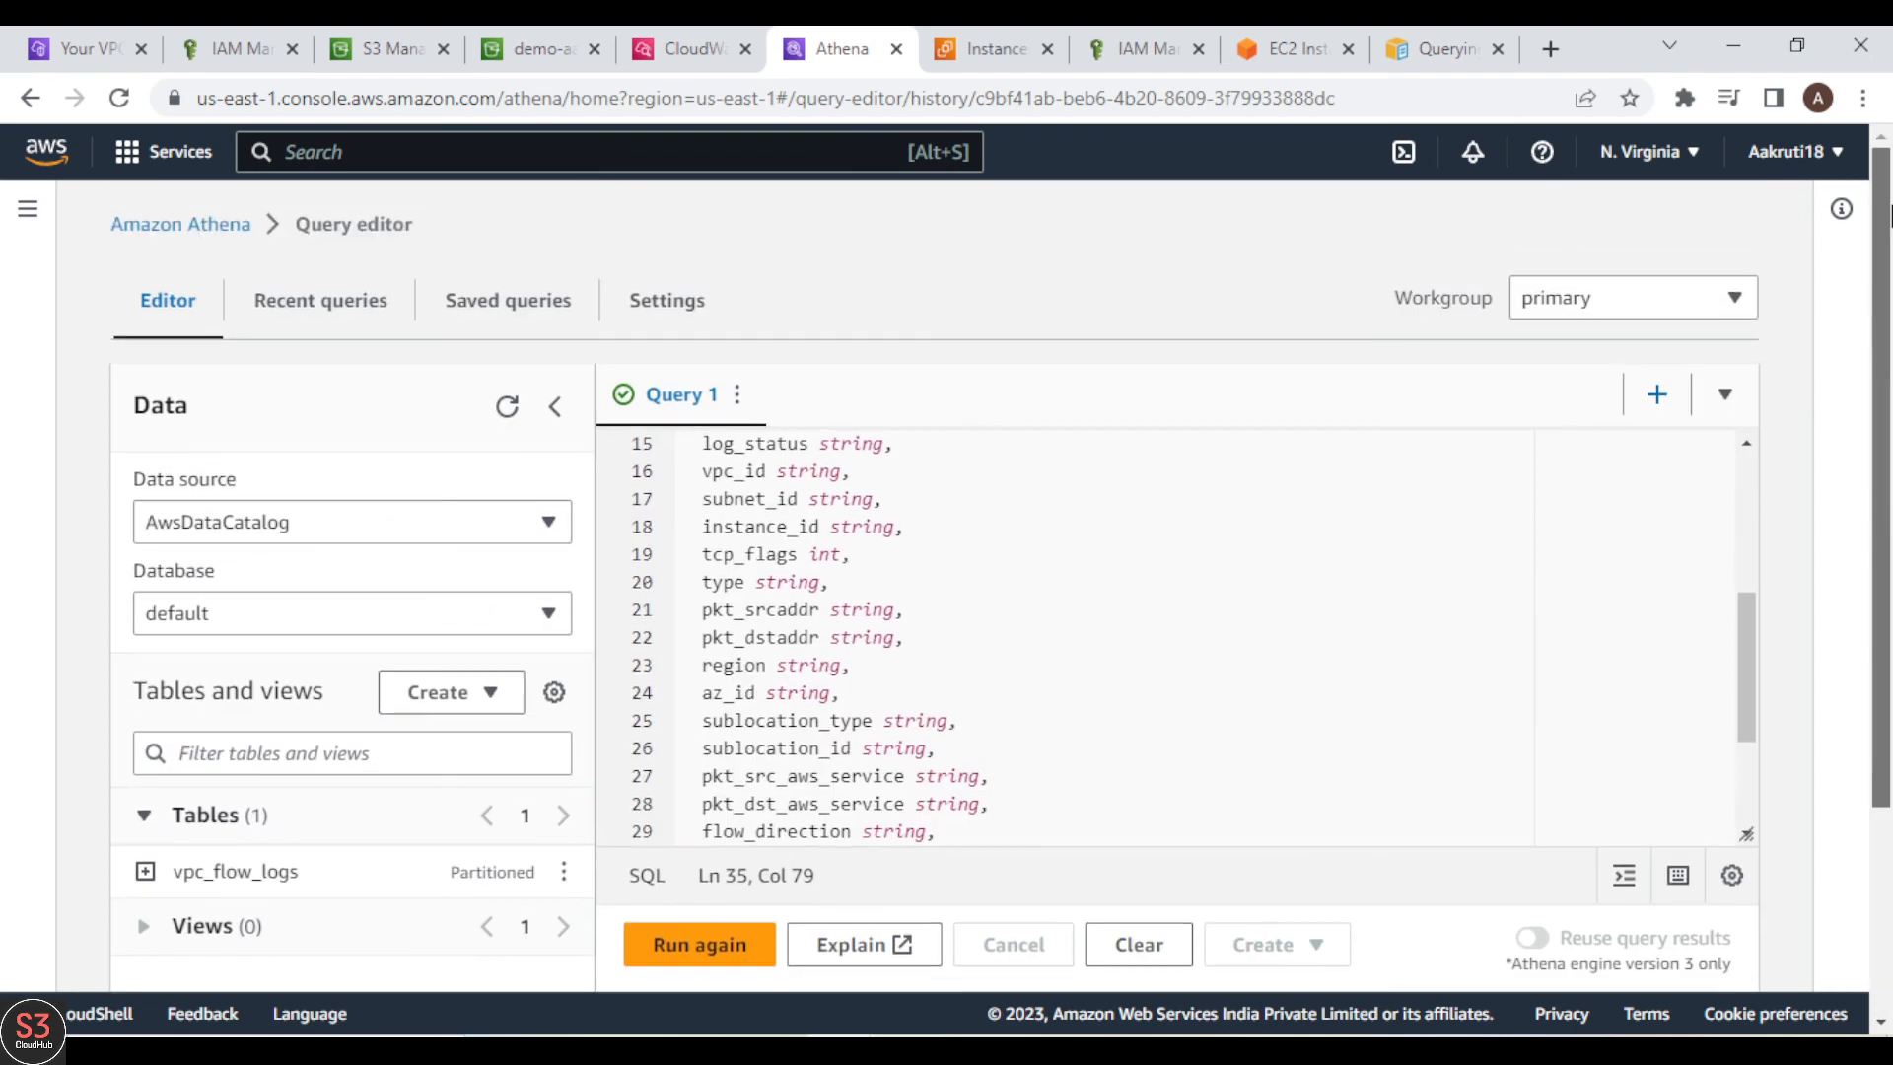
click(725, 473)
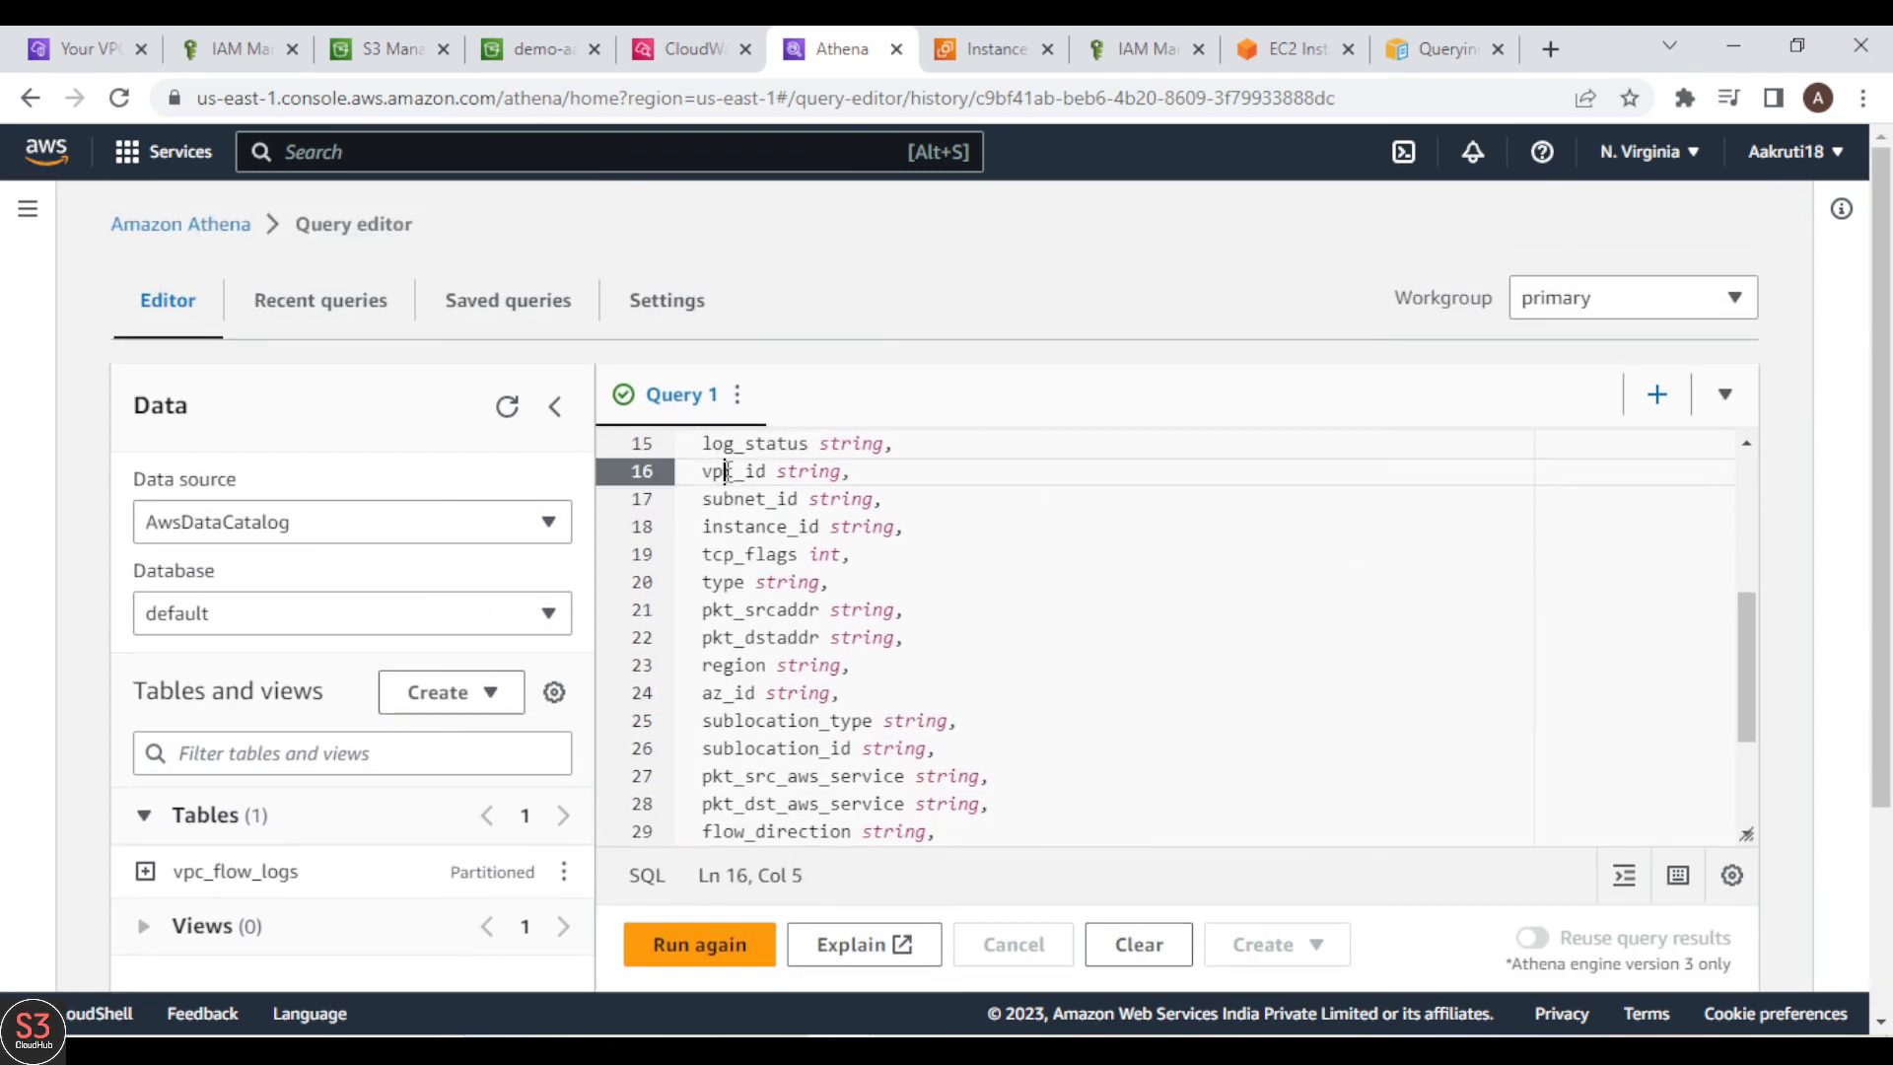
key(ctrl+a)
key(BackSpace)
key(ctrl+v)
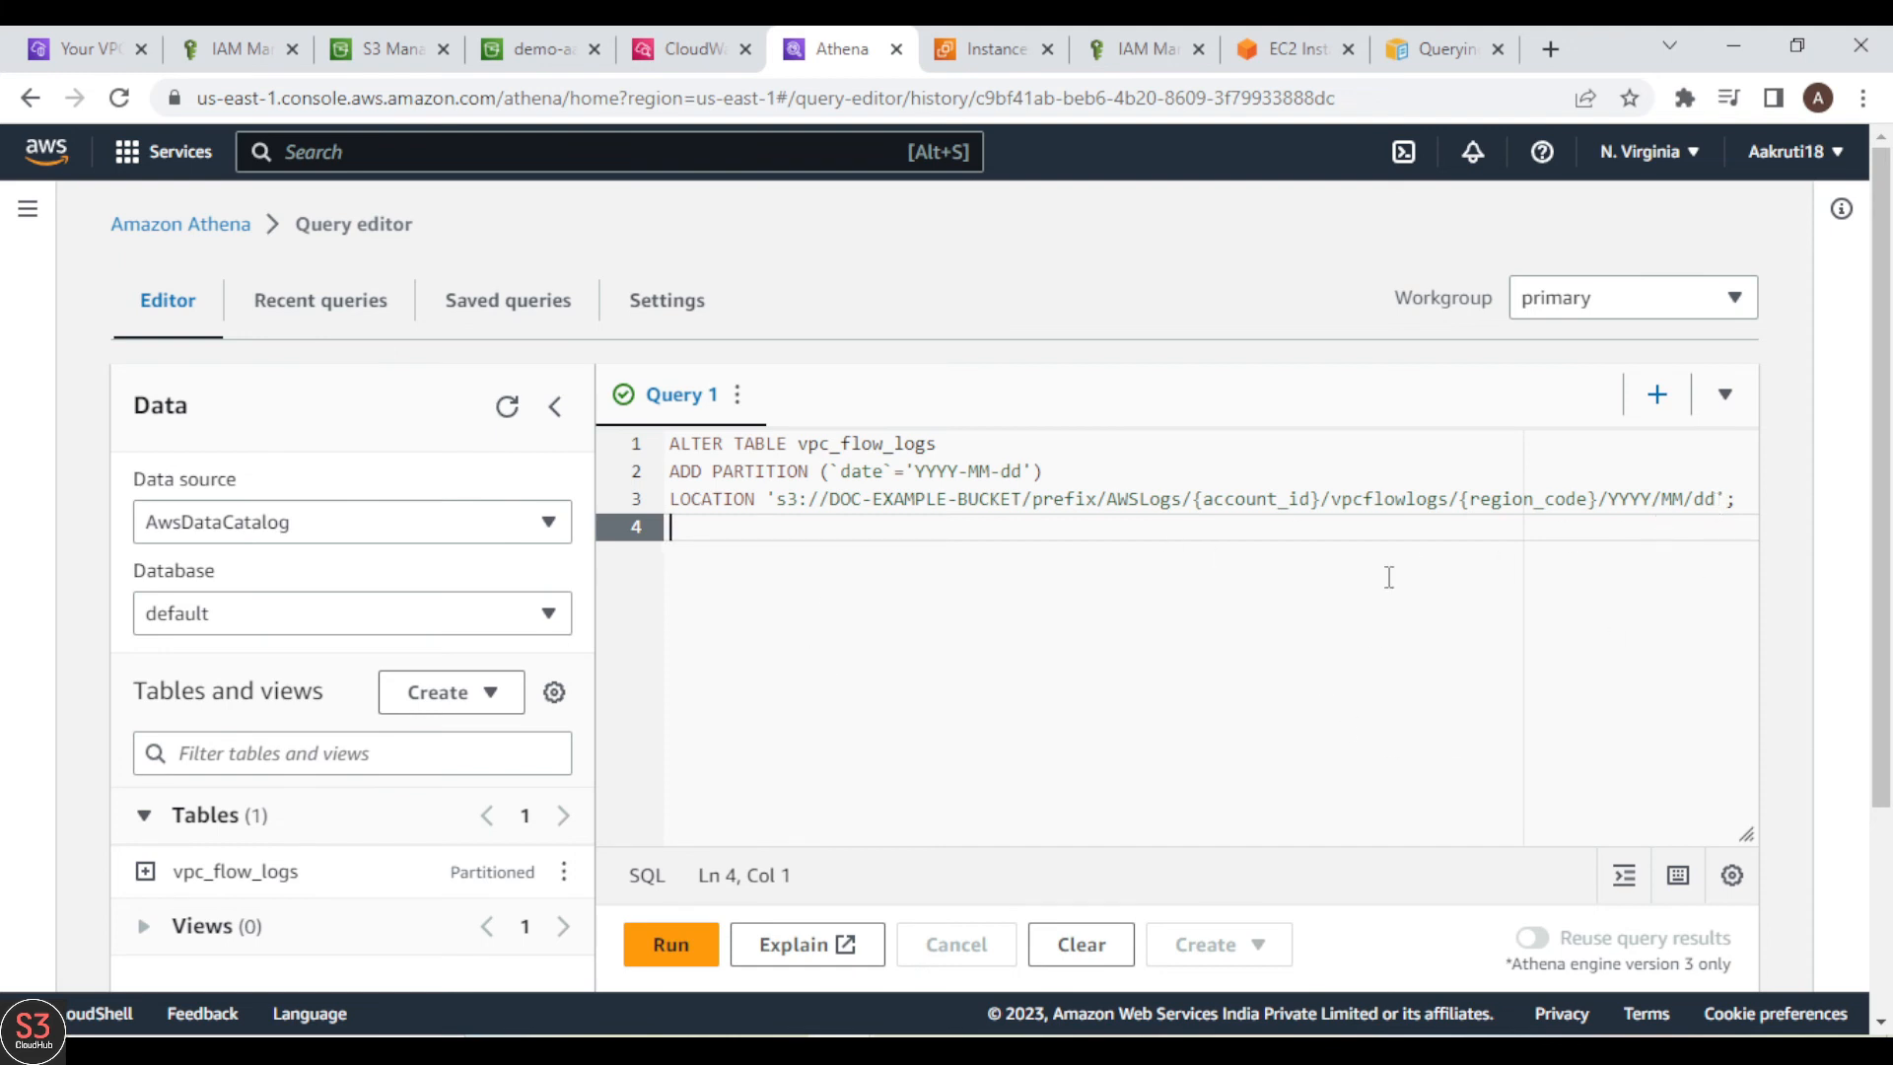
Step: Switch to the us-east-1 flow logs folder of demo-aakruti-bucket in S3 and open its 2023/04/06 subfolder
click(407, 44)
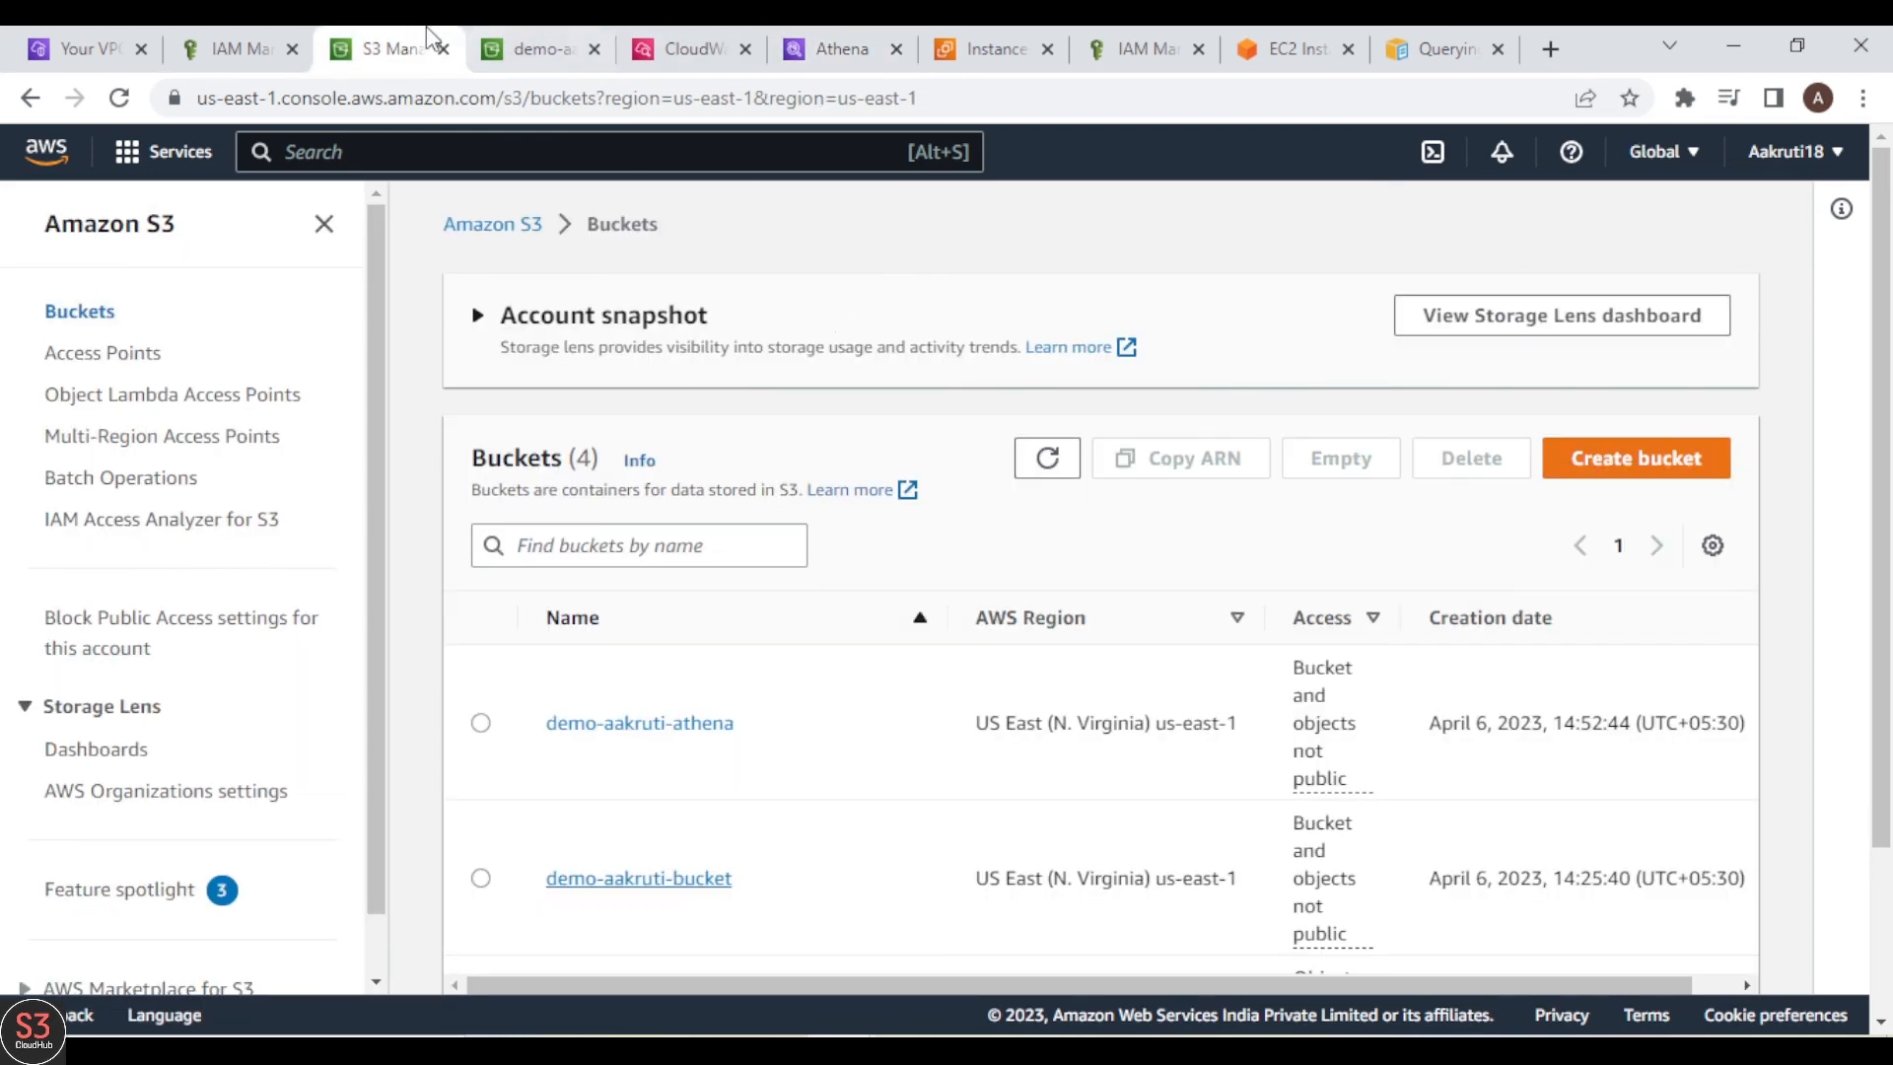
click(530, 41)
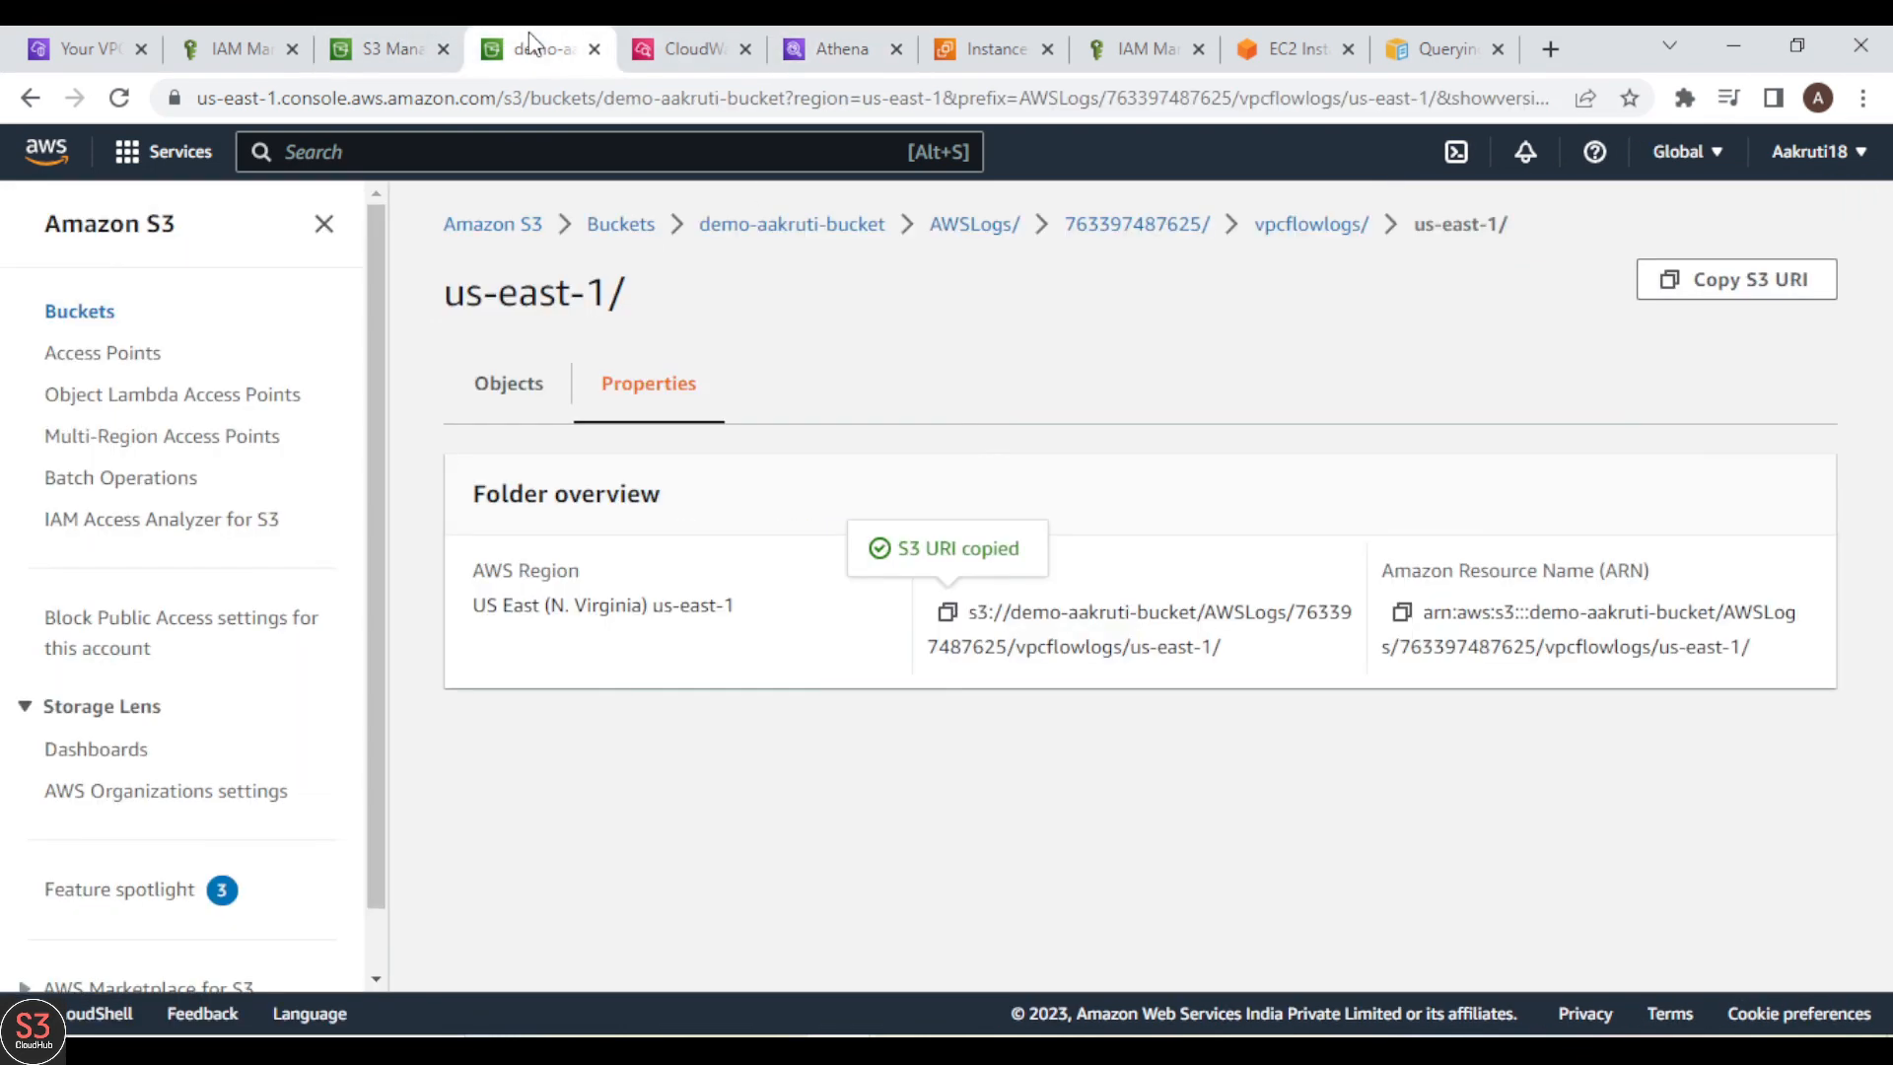
click(525, 377)
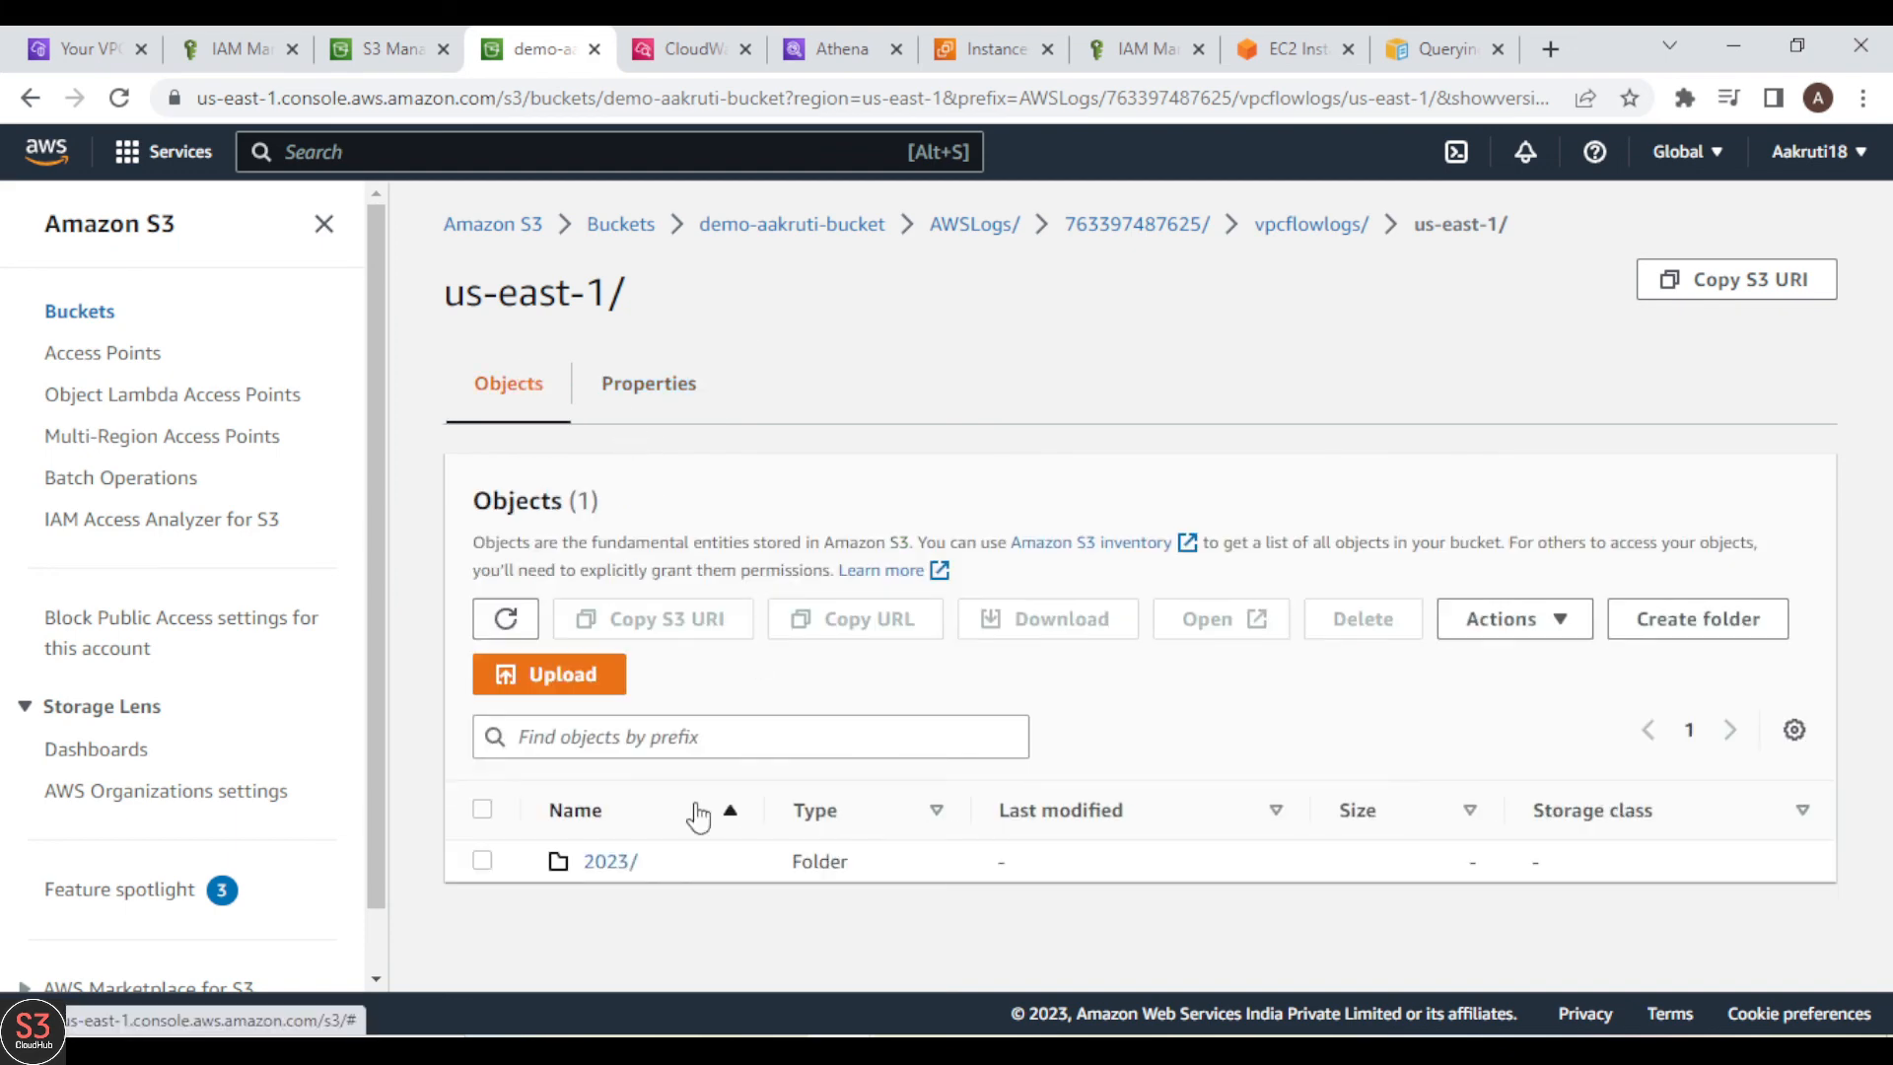
click(606, 862)
click(597, 862)
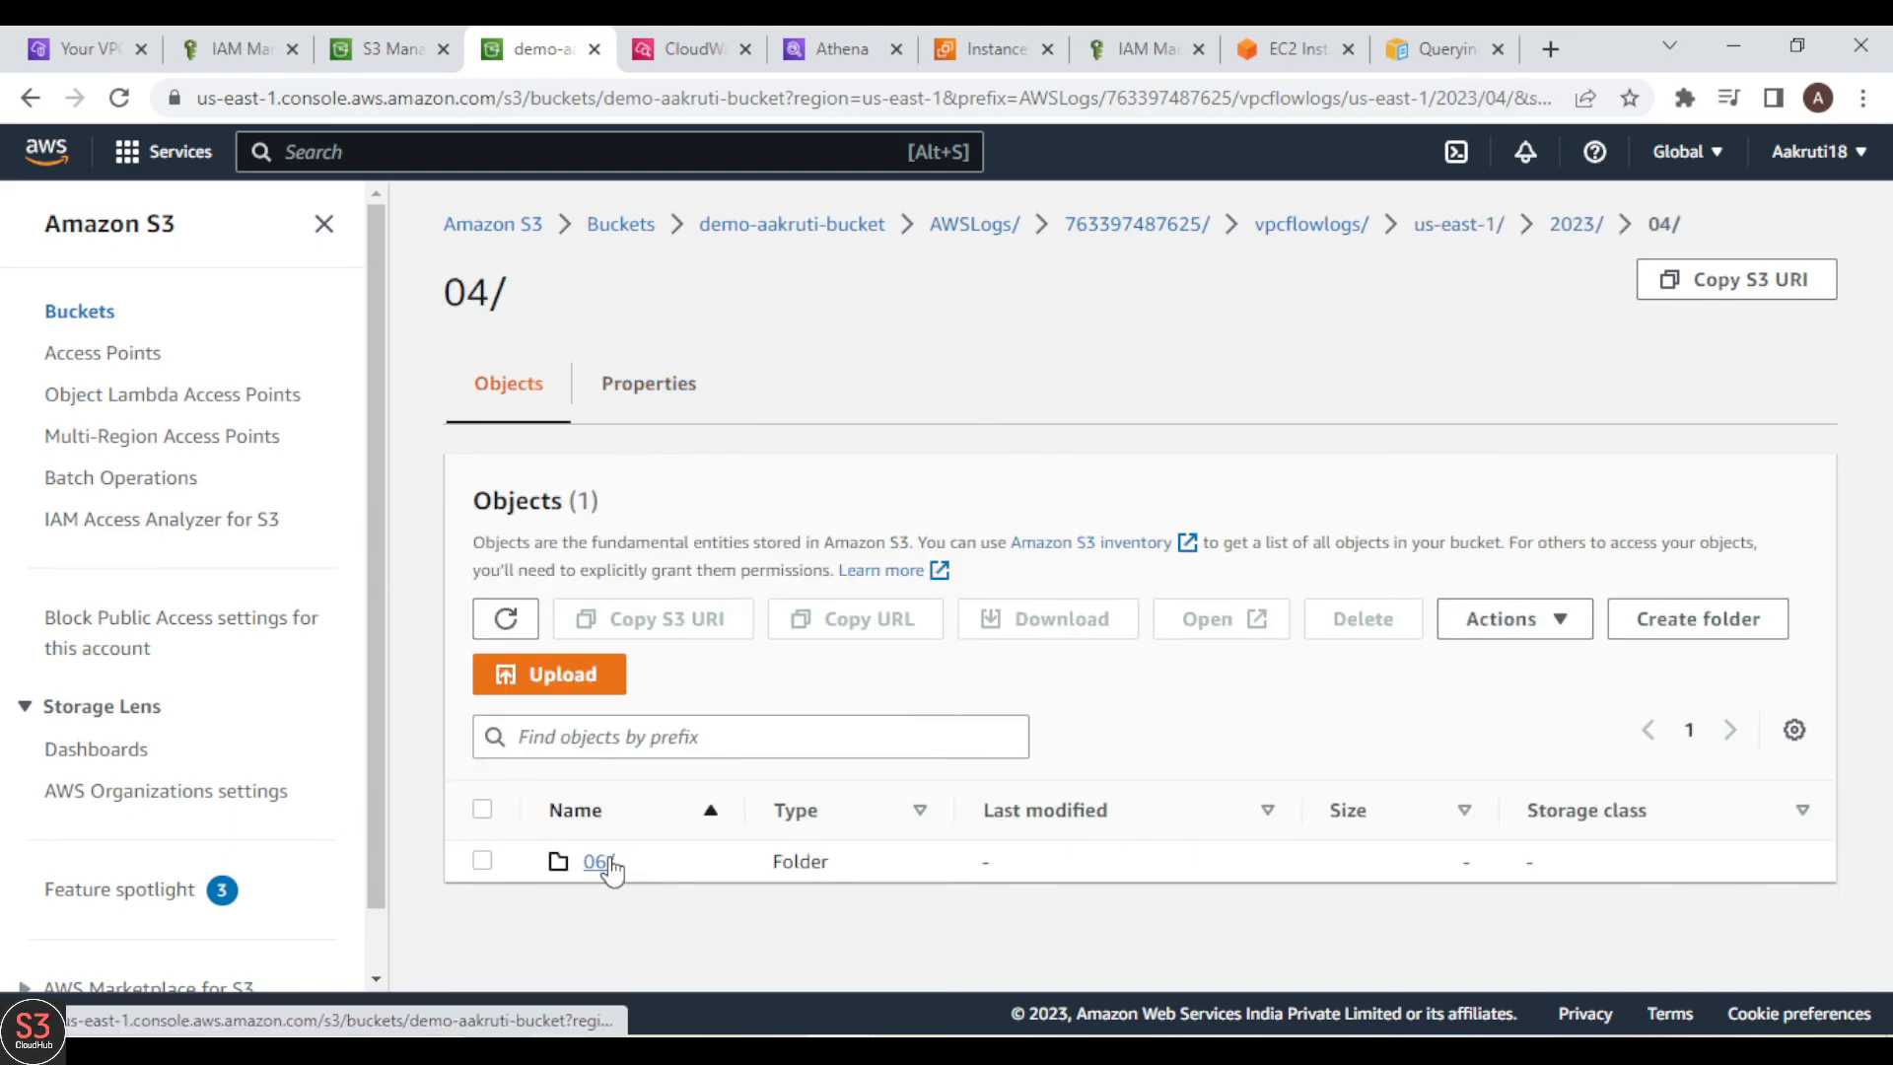
click(604, 861)
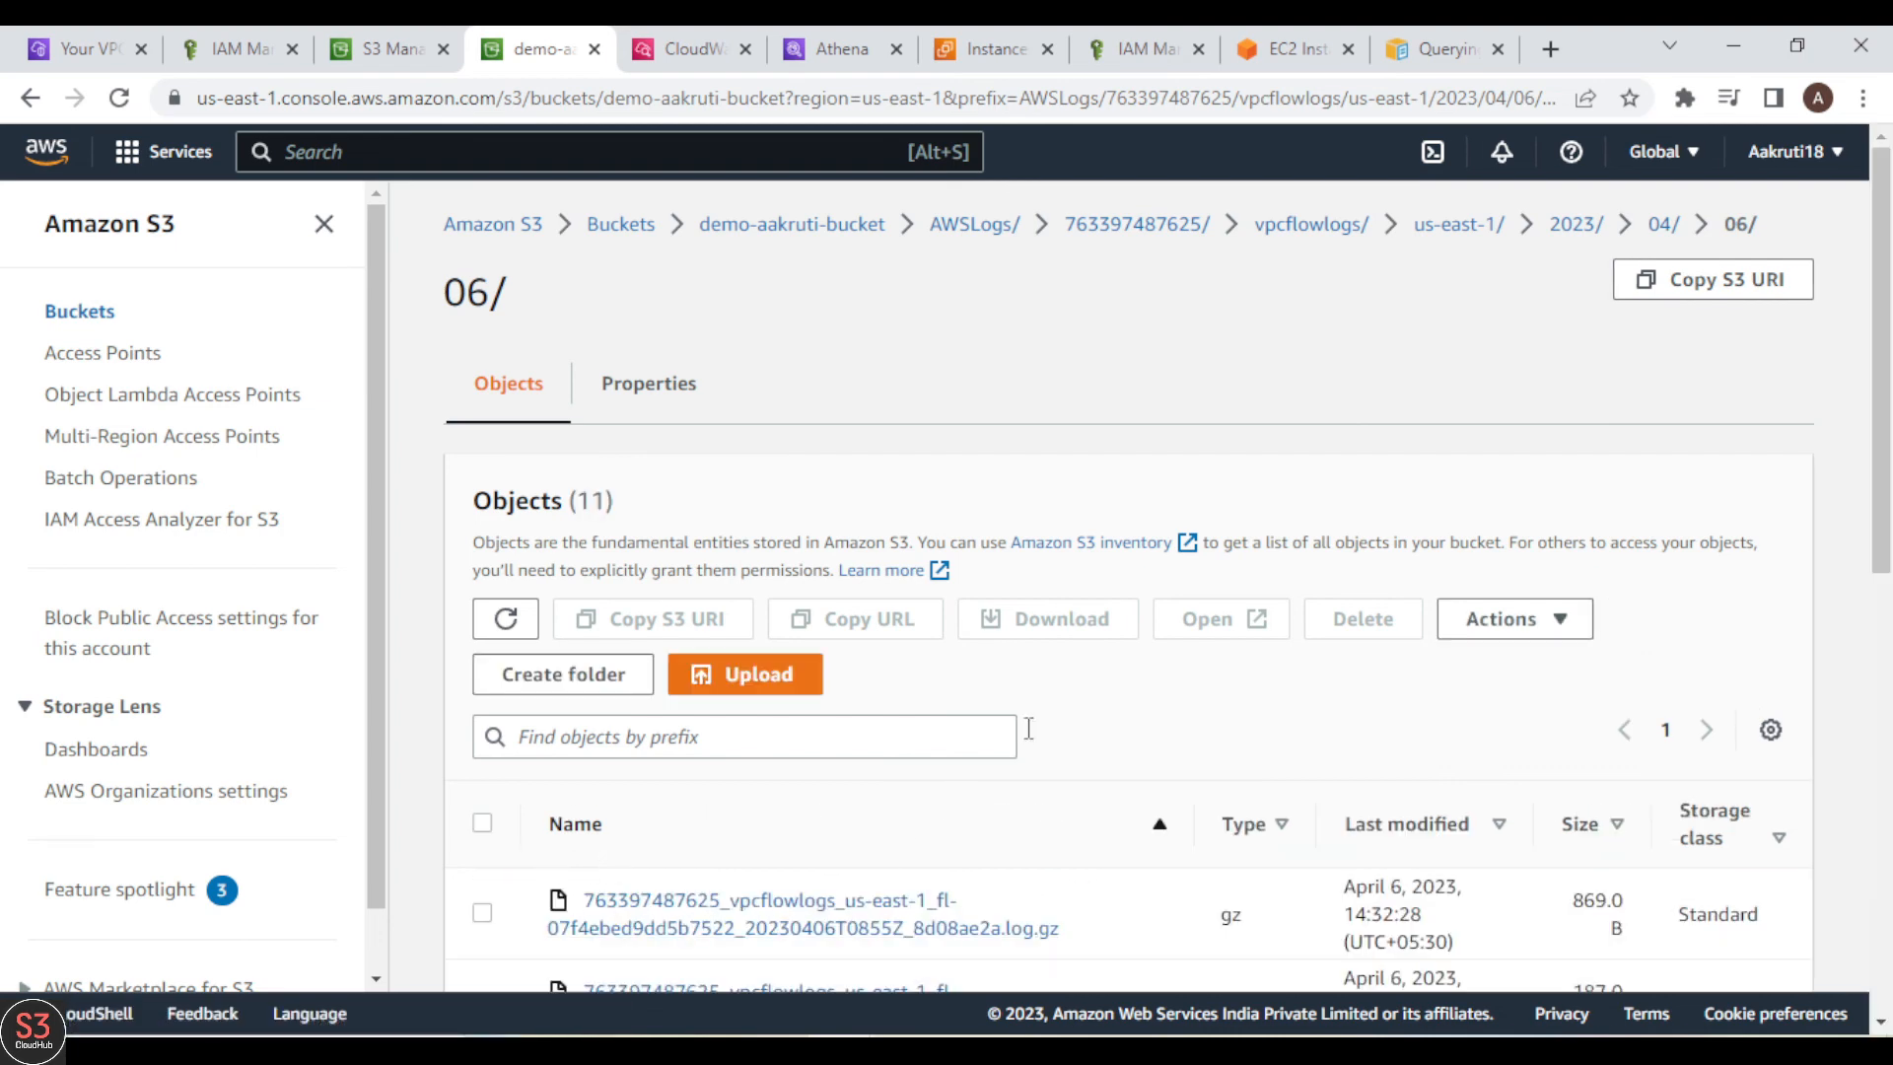
Step: Copy the S3 URI of the 06/ folder and paste it over the placeholder LOCATION path in Athena's ALTER TABLE statement
click(607, 387)
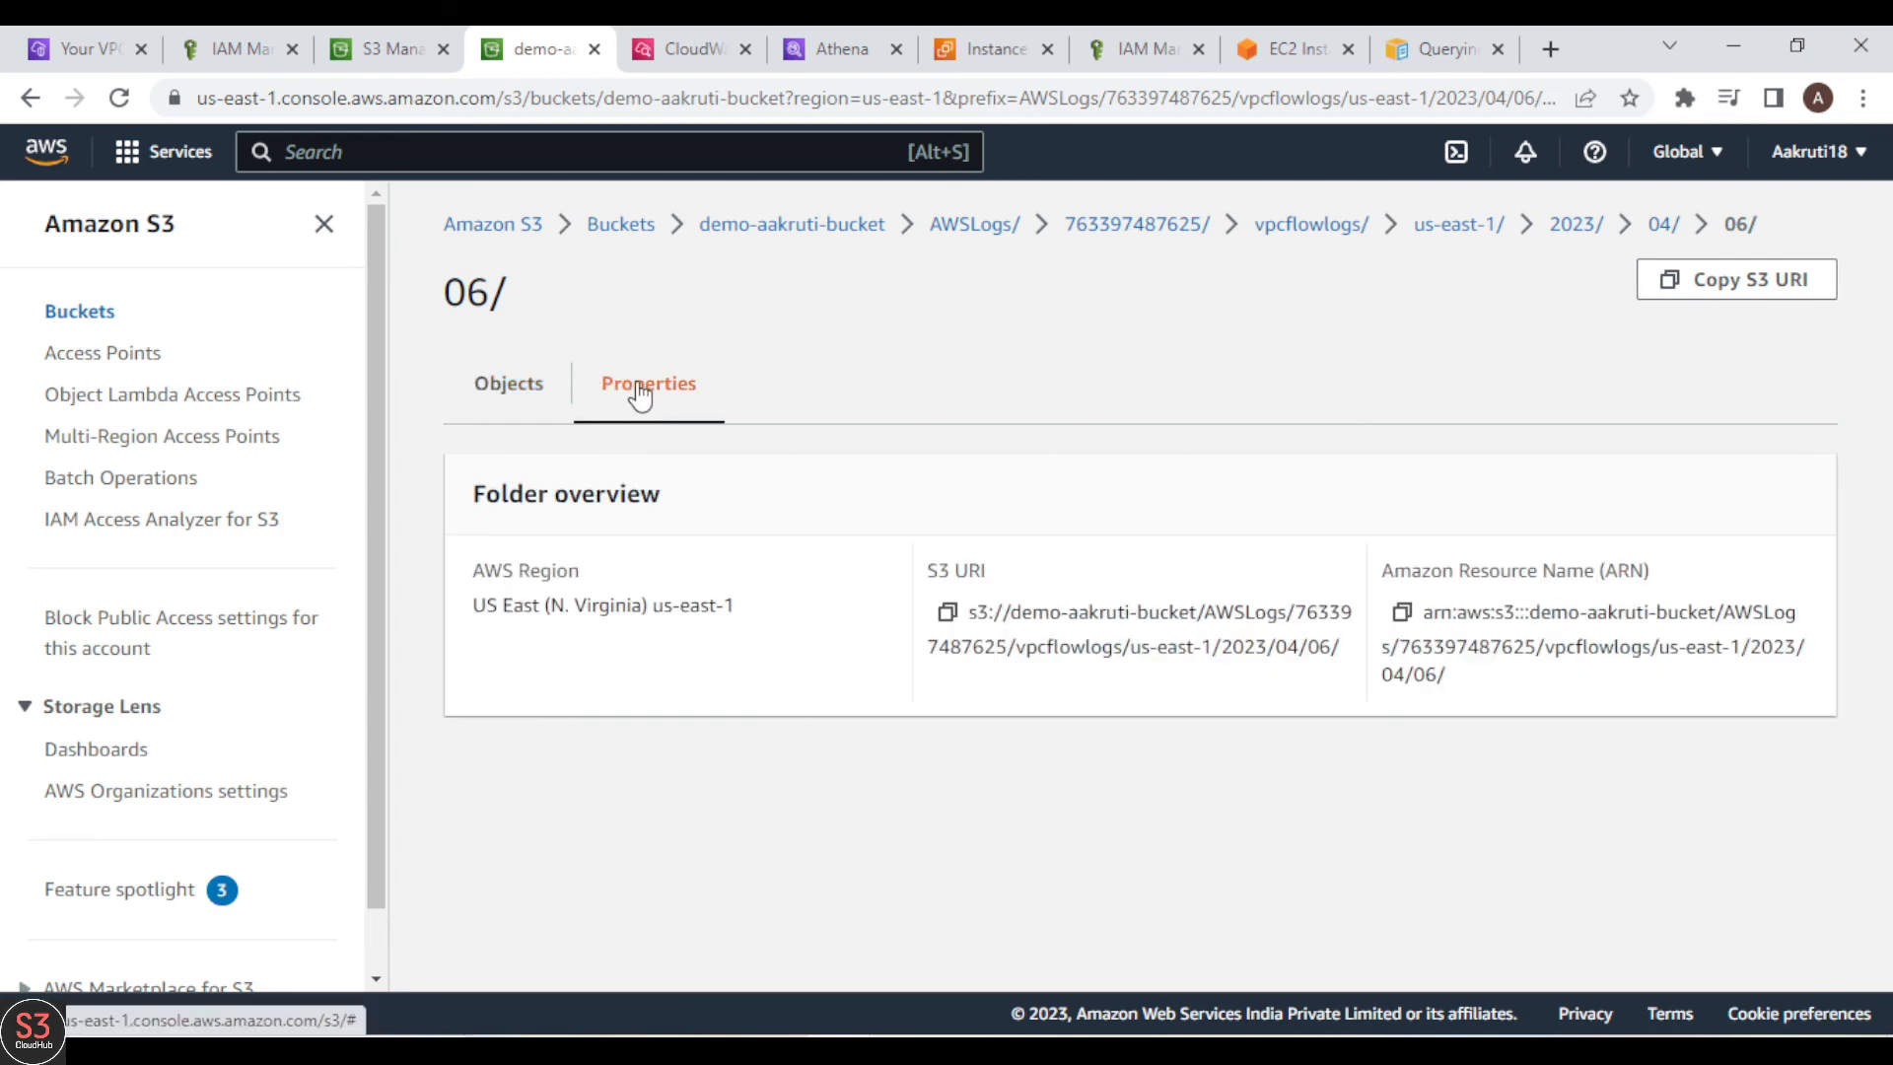
click(947, 614)
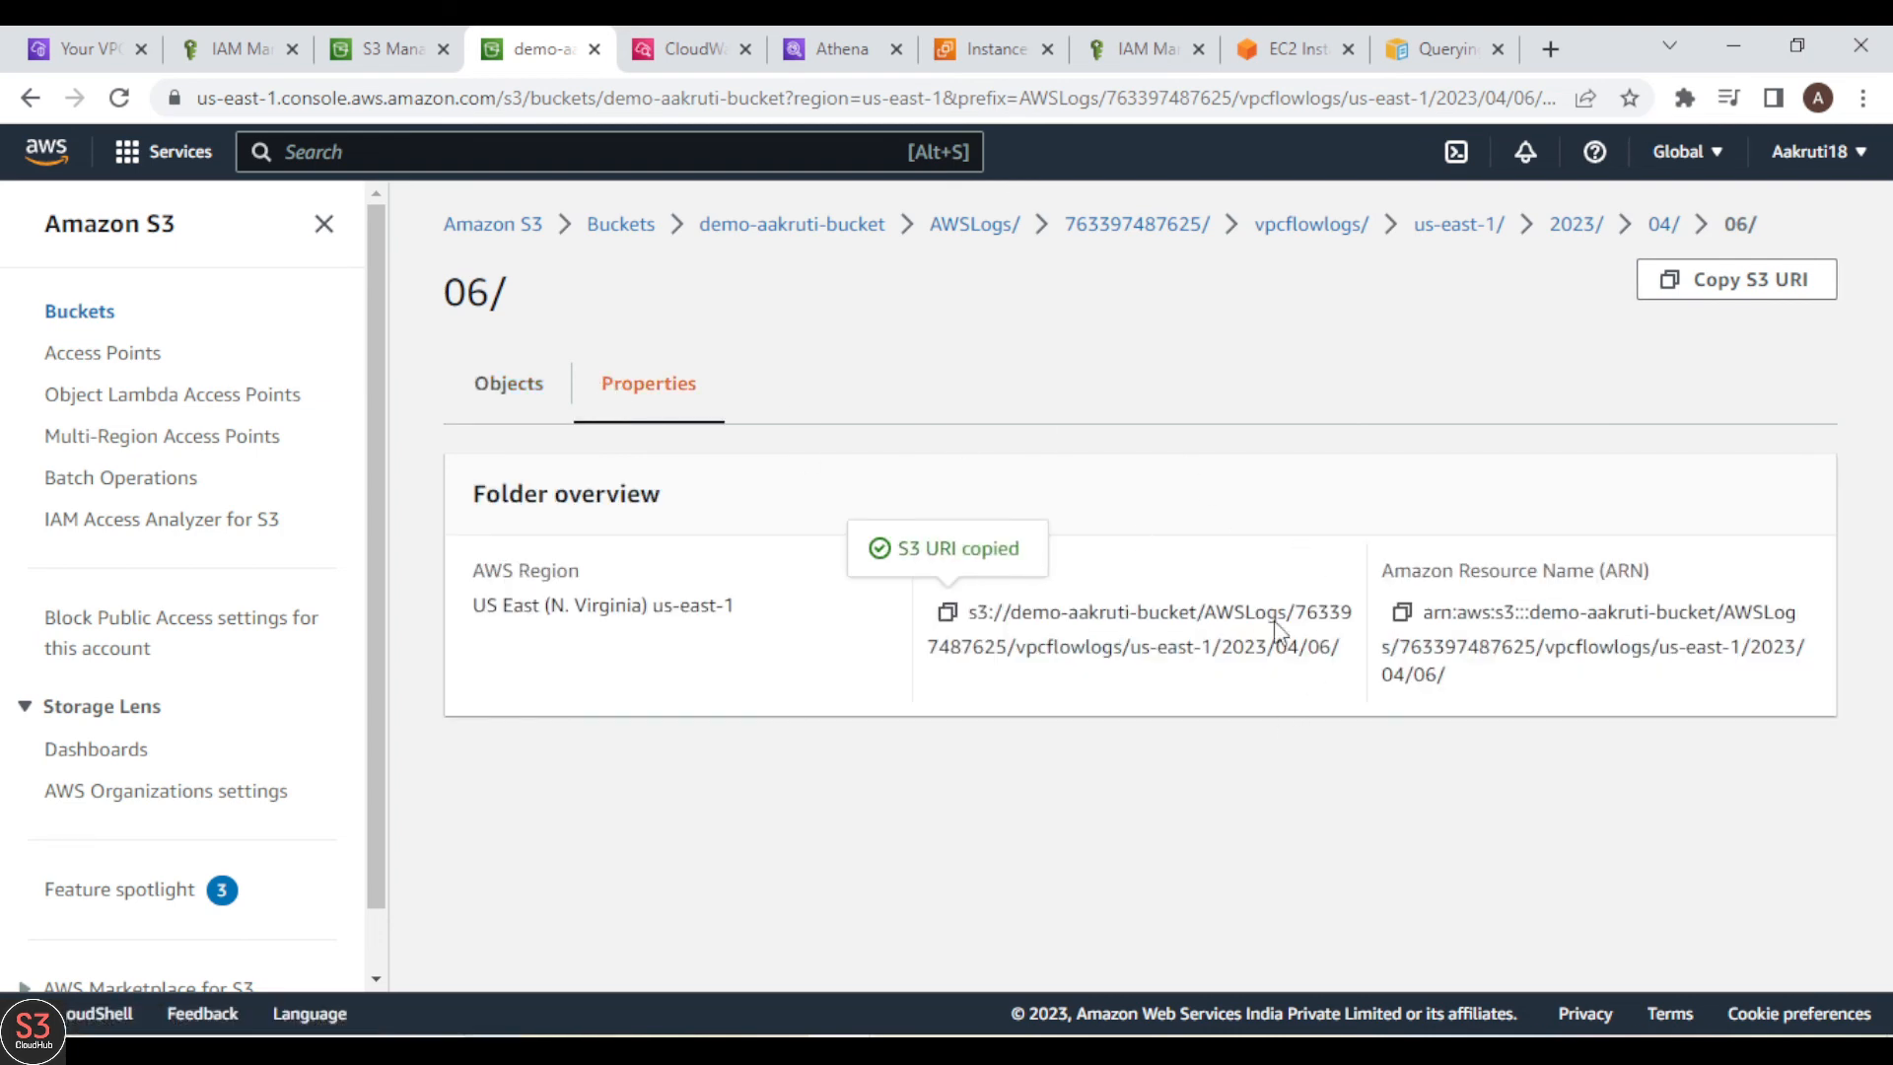
click(836, 61)
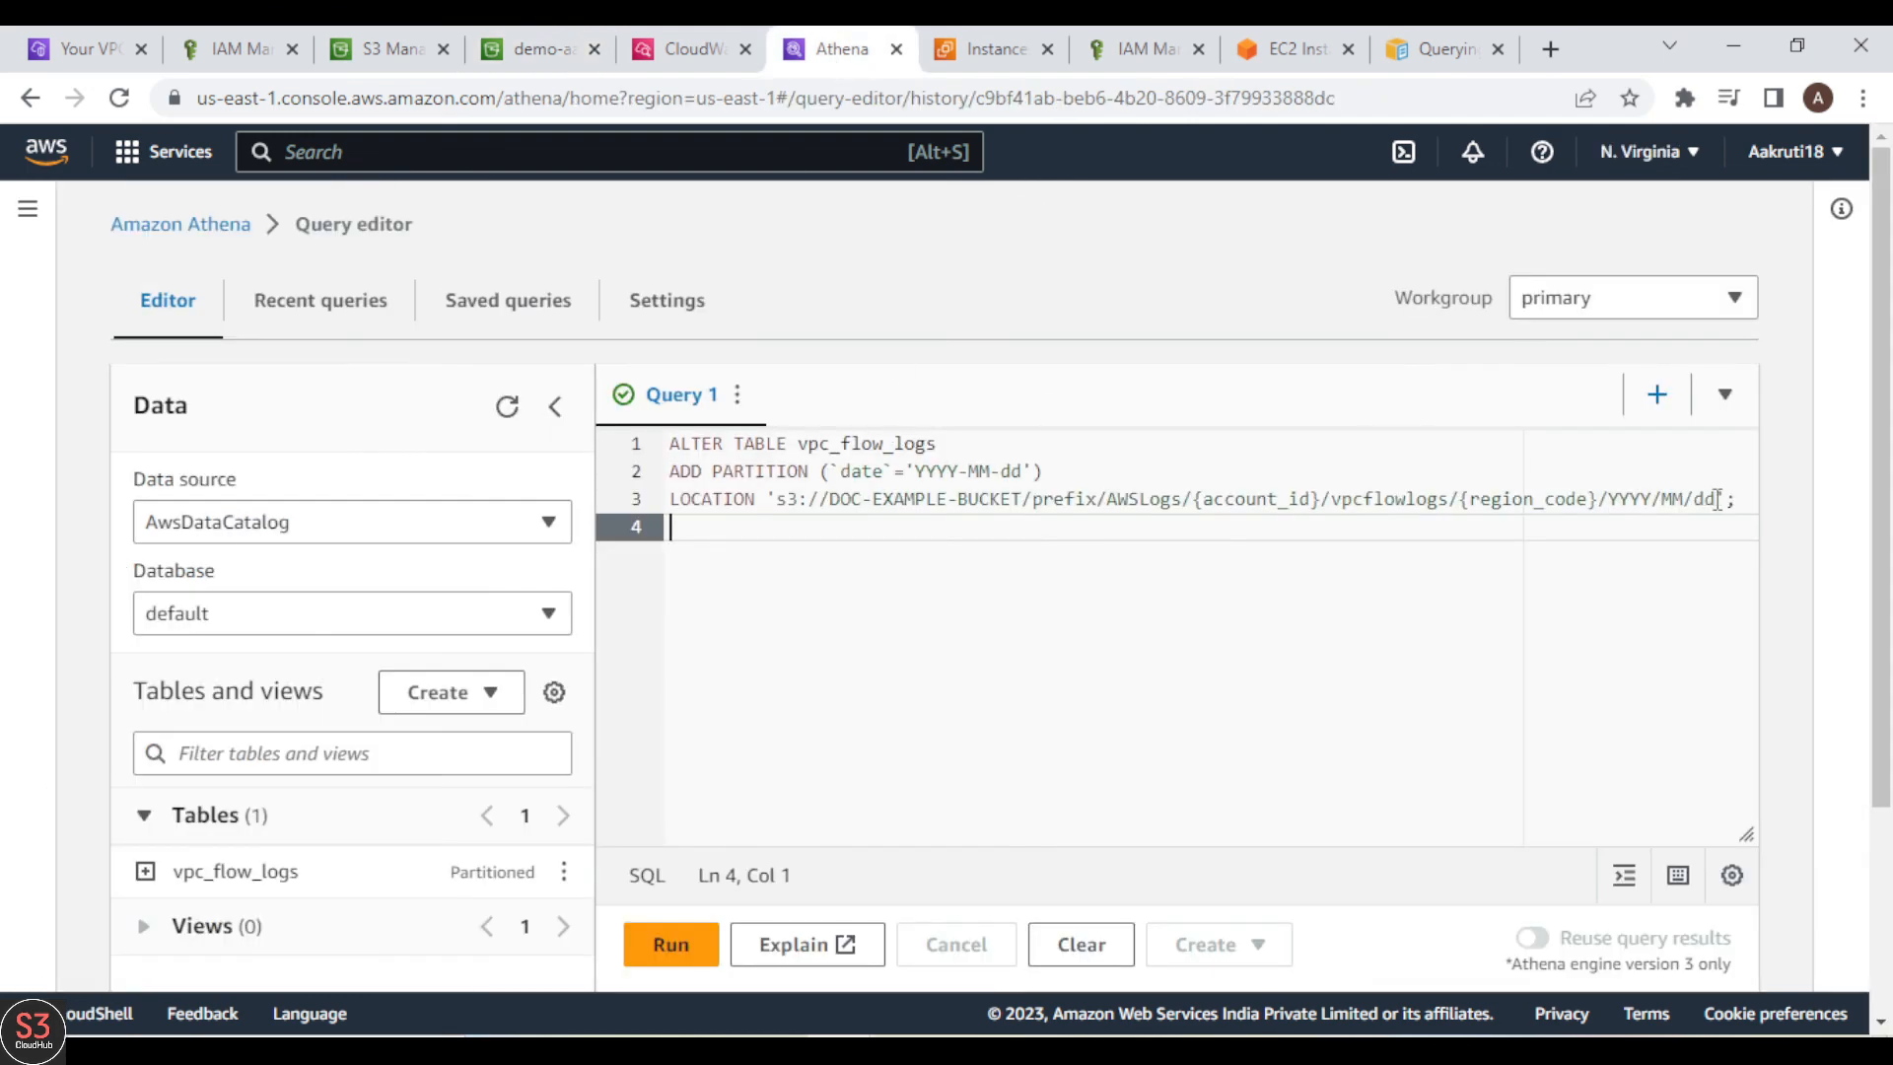
drag(1717, 500, 776, 505)
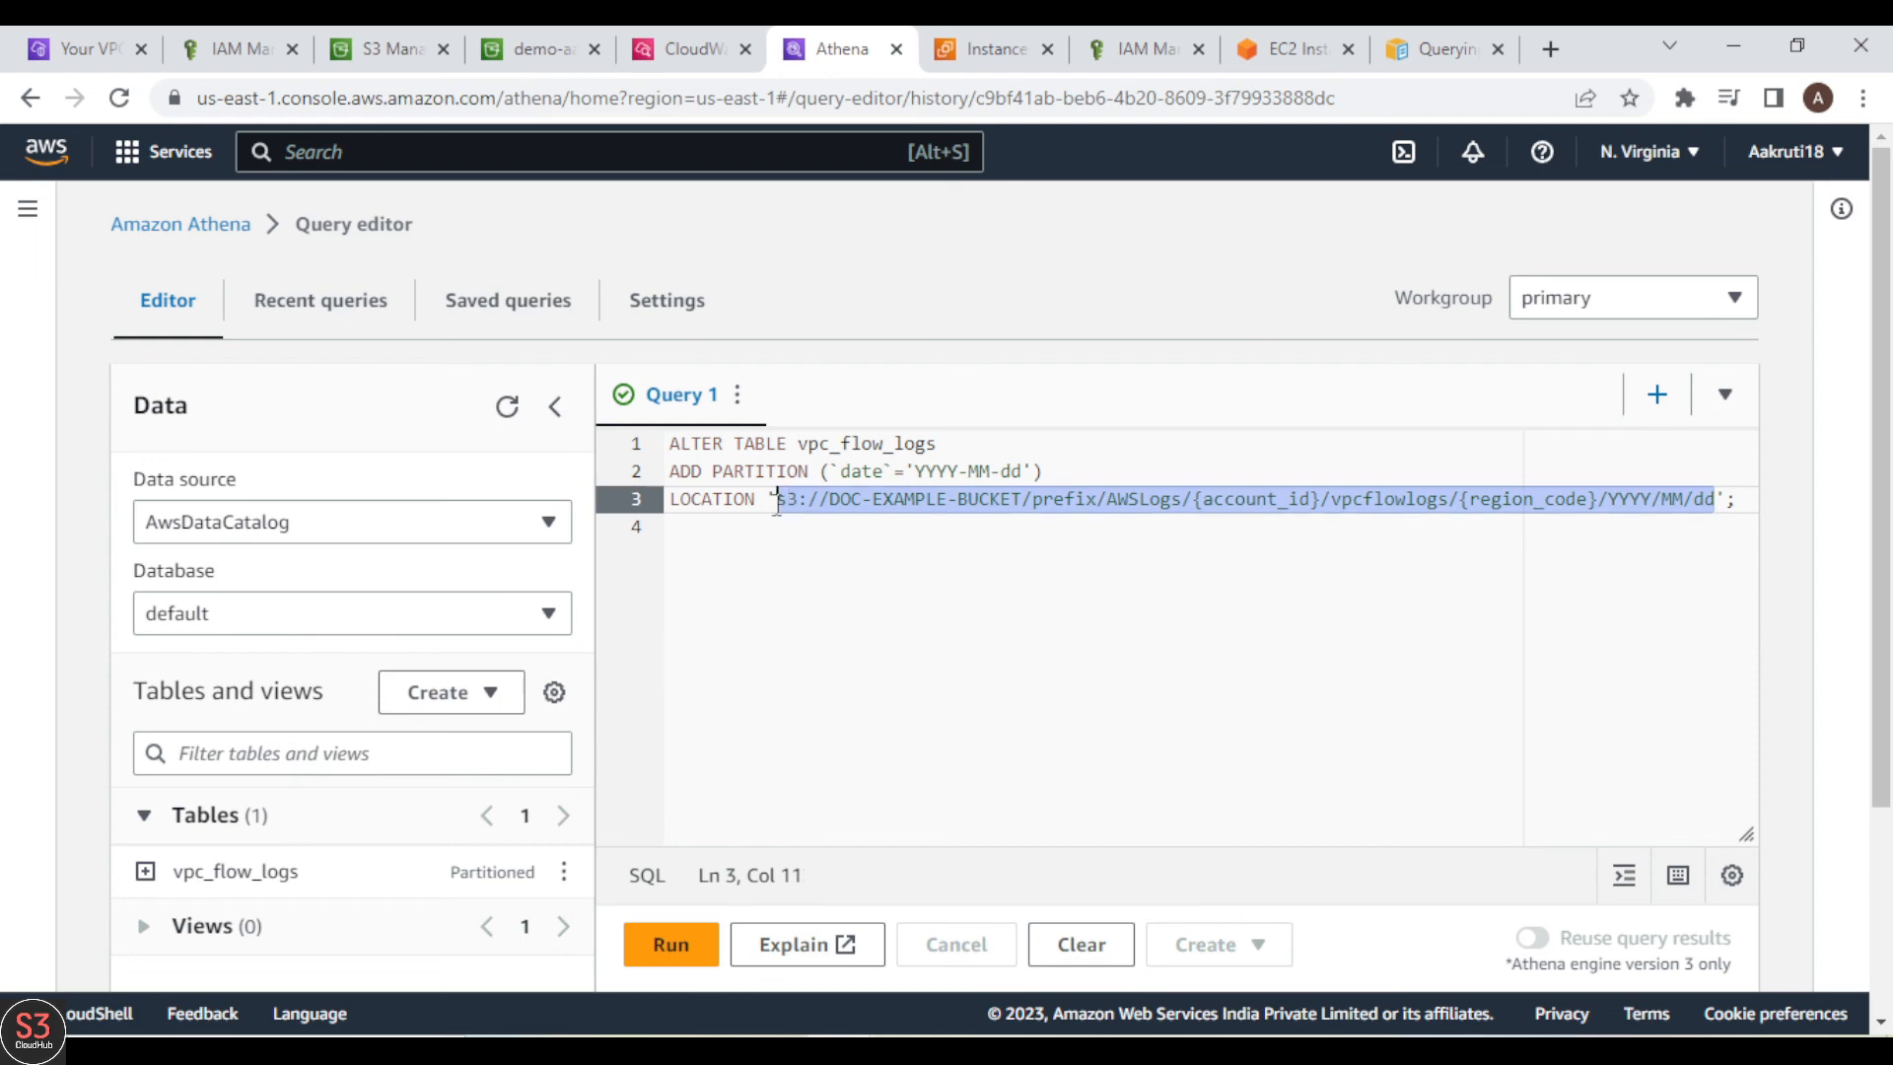
key(BackSpace)
key(ctrl+v)
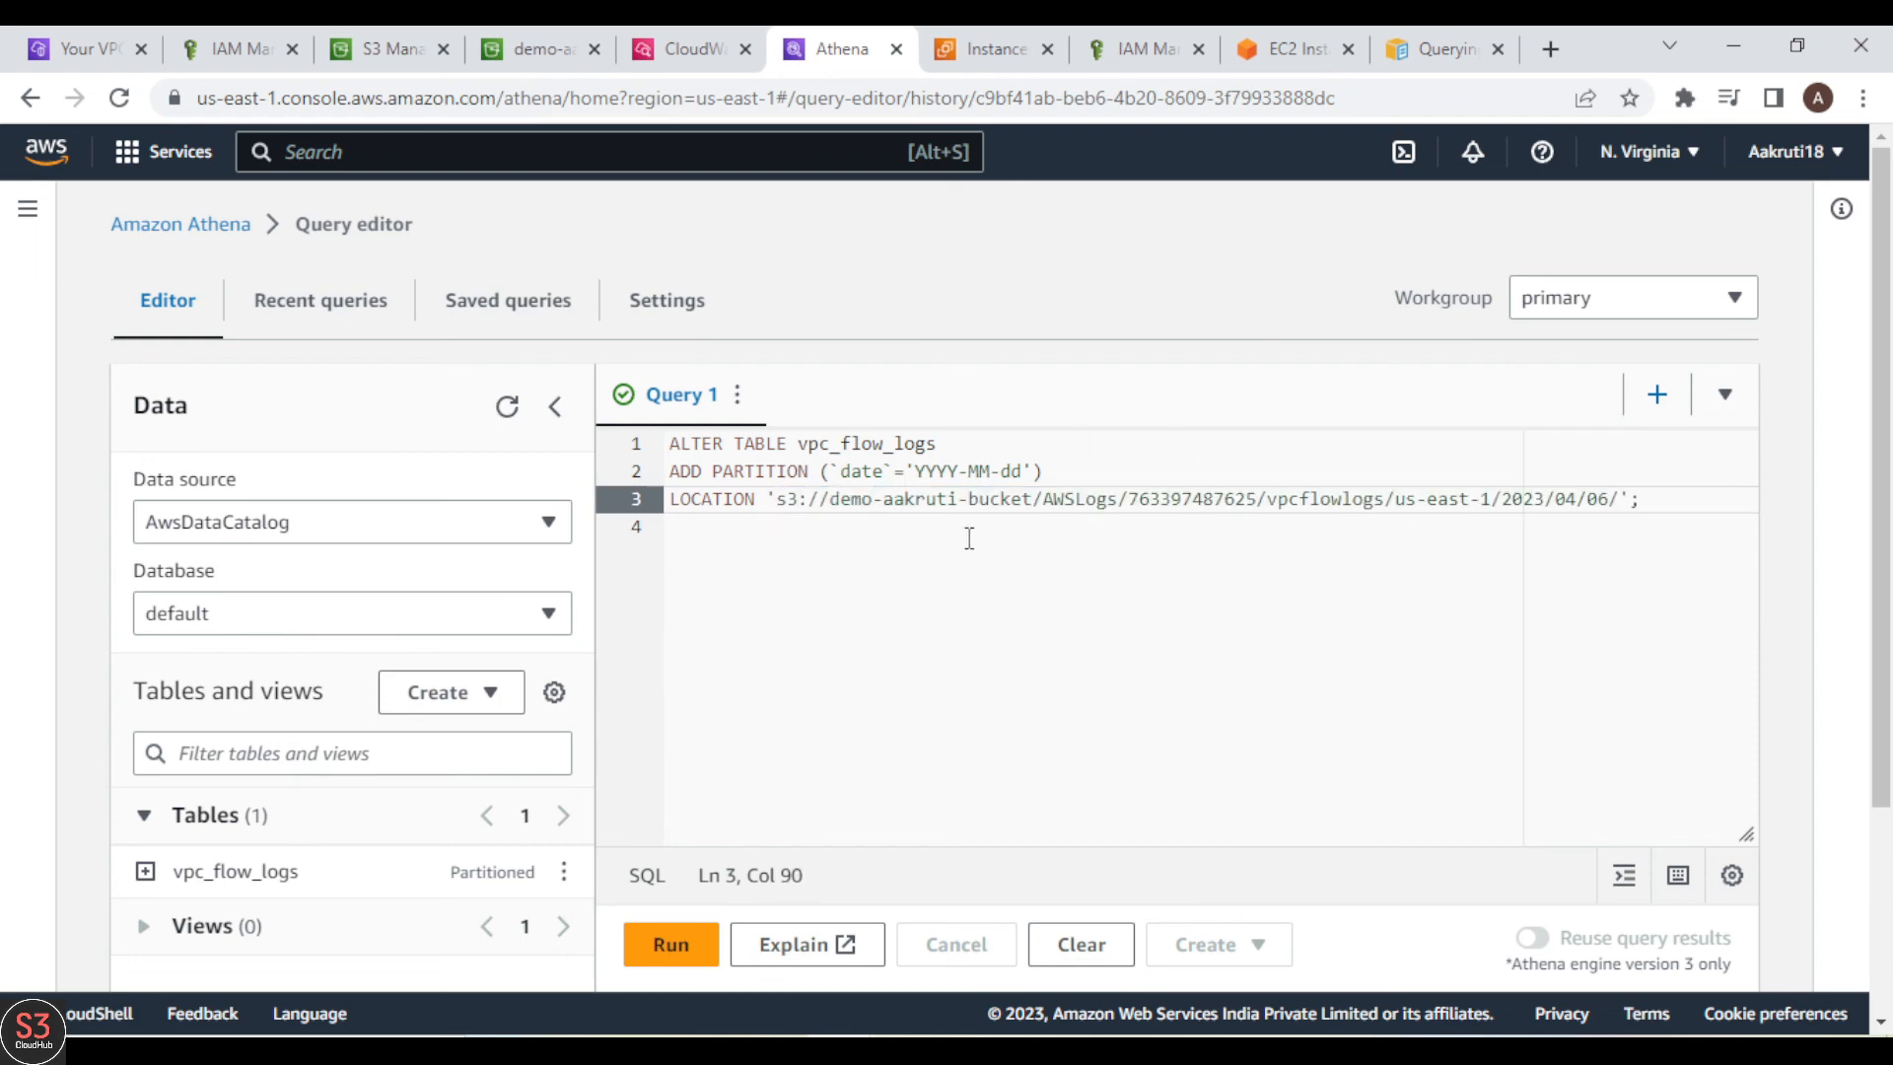
Step: Replace the YYYY-MM-dd placeholder in the ADD PARTITION clause with 2023-04-06
click(963, 477)
key(BackSpace)
key(BackSpace)
key(BackSpace)
key(BackSpace)
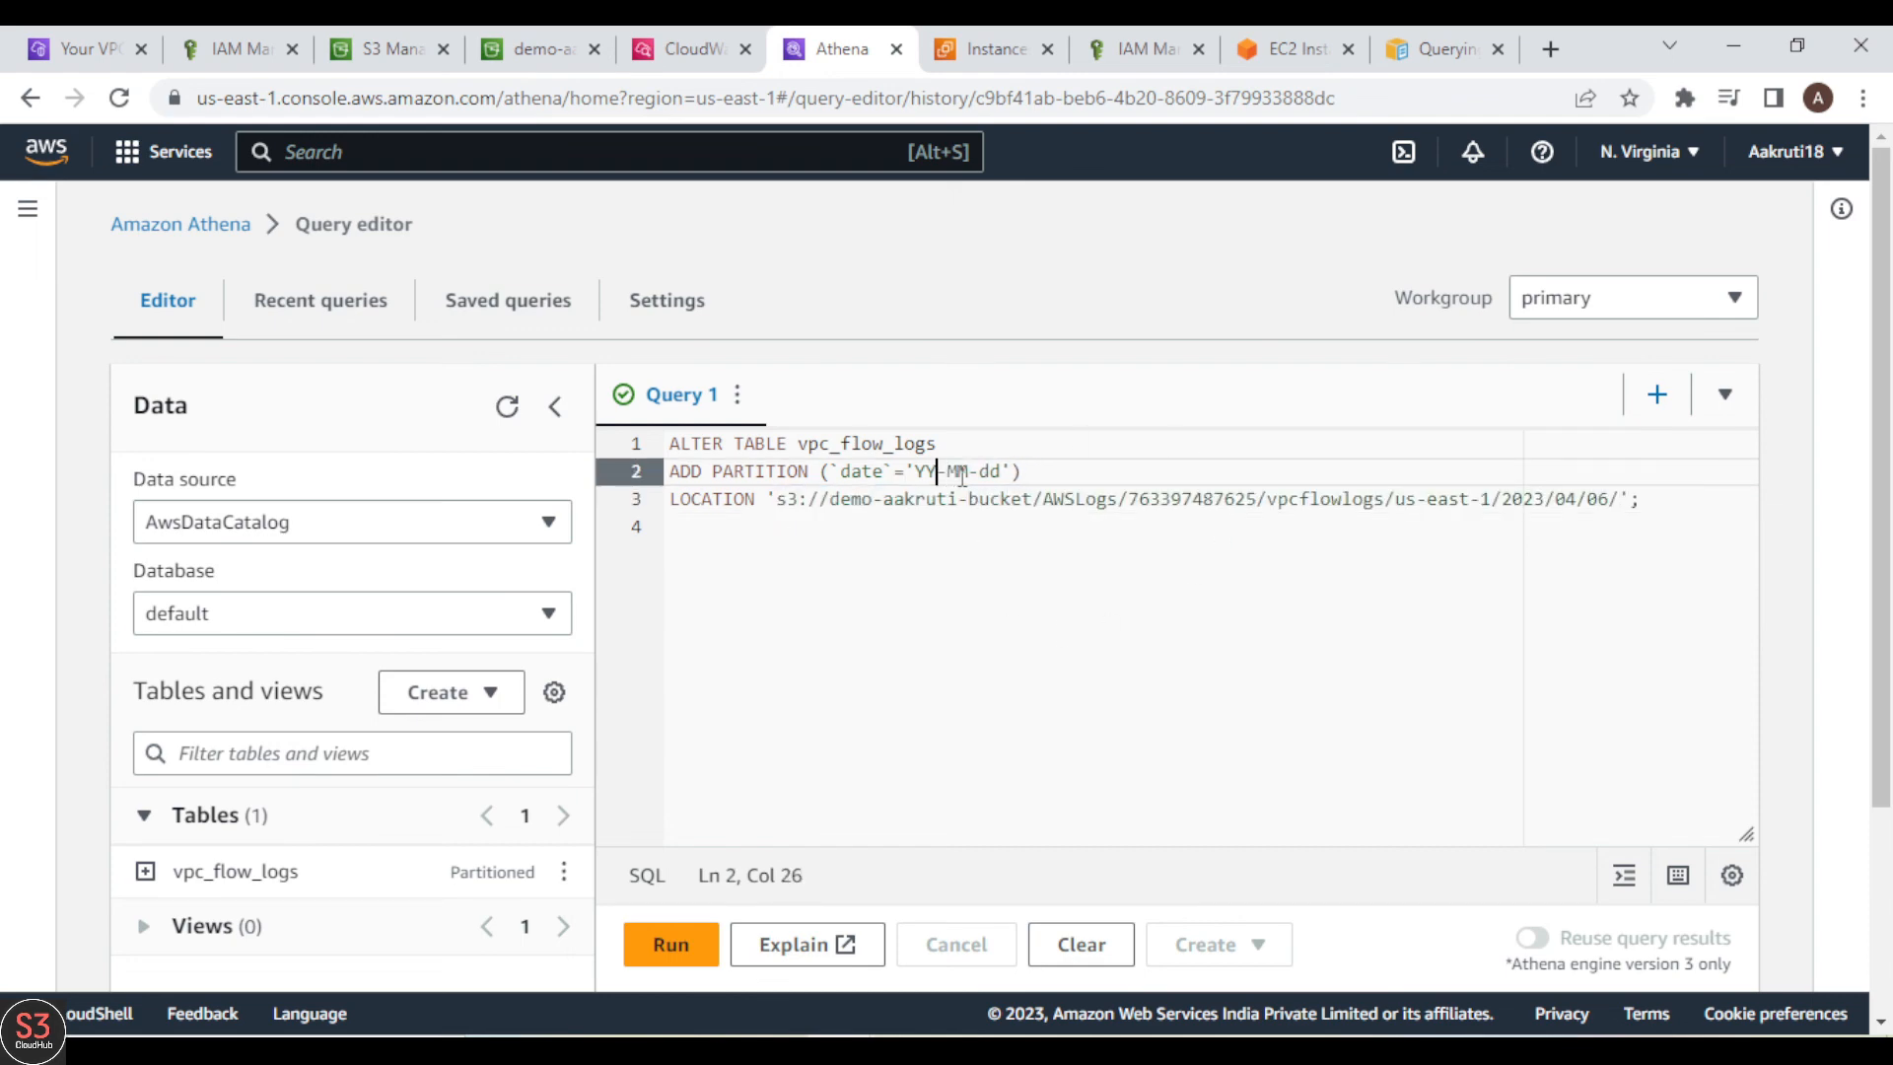
text(2023)
key(BackSpace)
key(BackSpace)
text(06)
key(BackSpace)
key(BackSpace)
text(06)
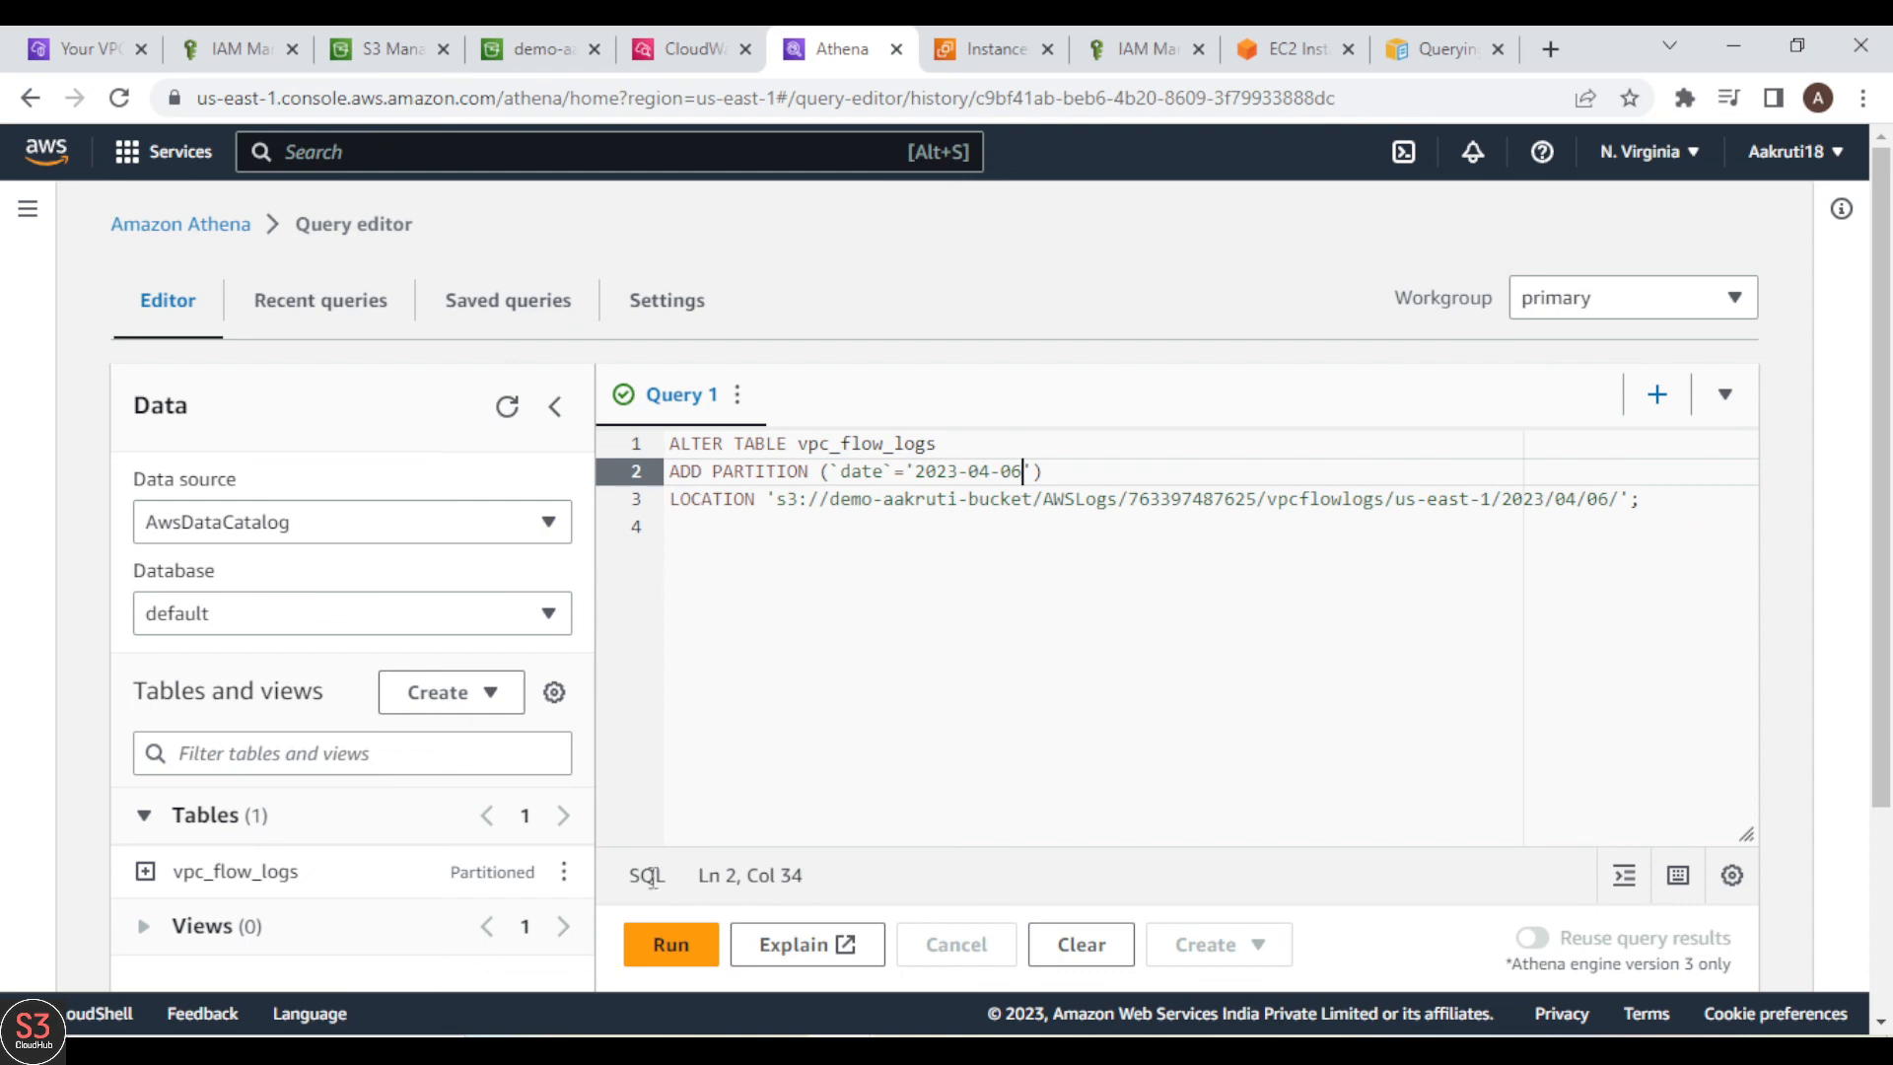
Step: Run the ALTER TABLE vpc_flow_logs ADD PARTITION statement and check its completion status
click(661, 952)
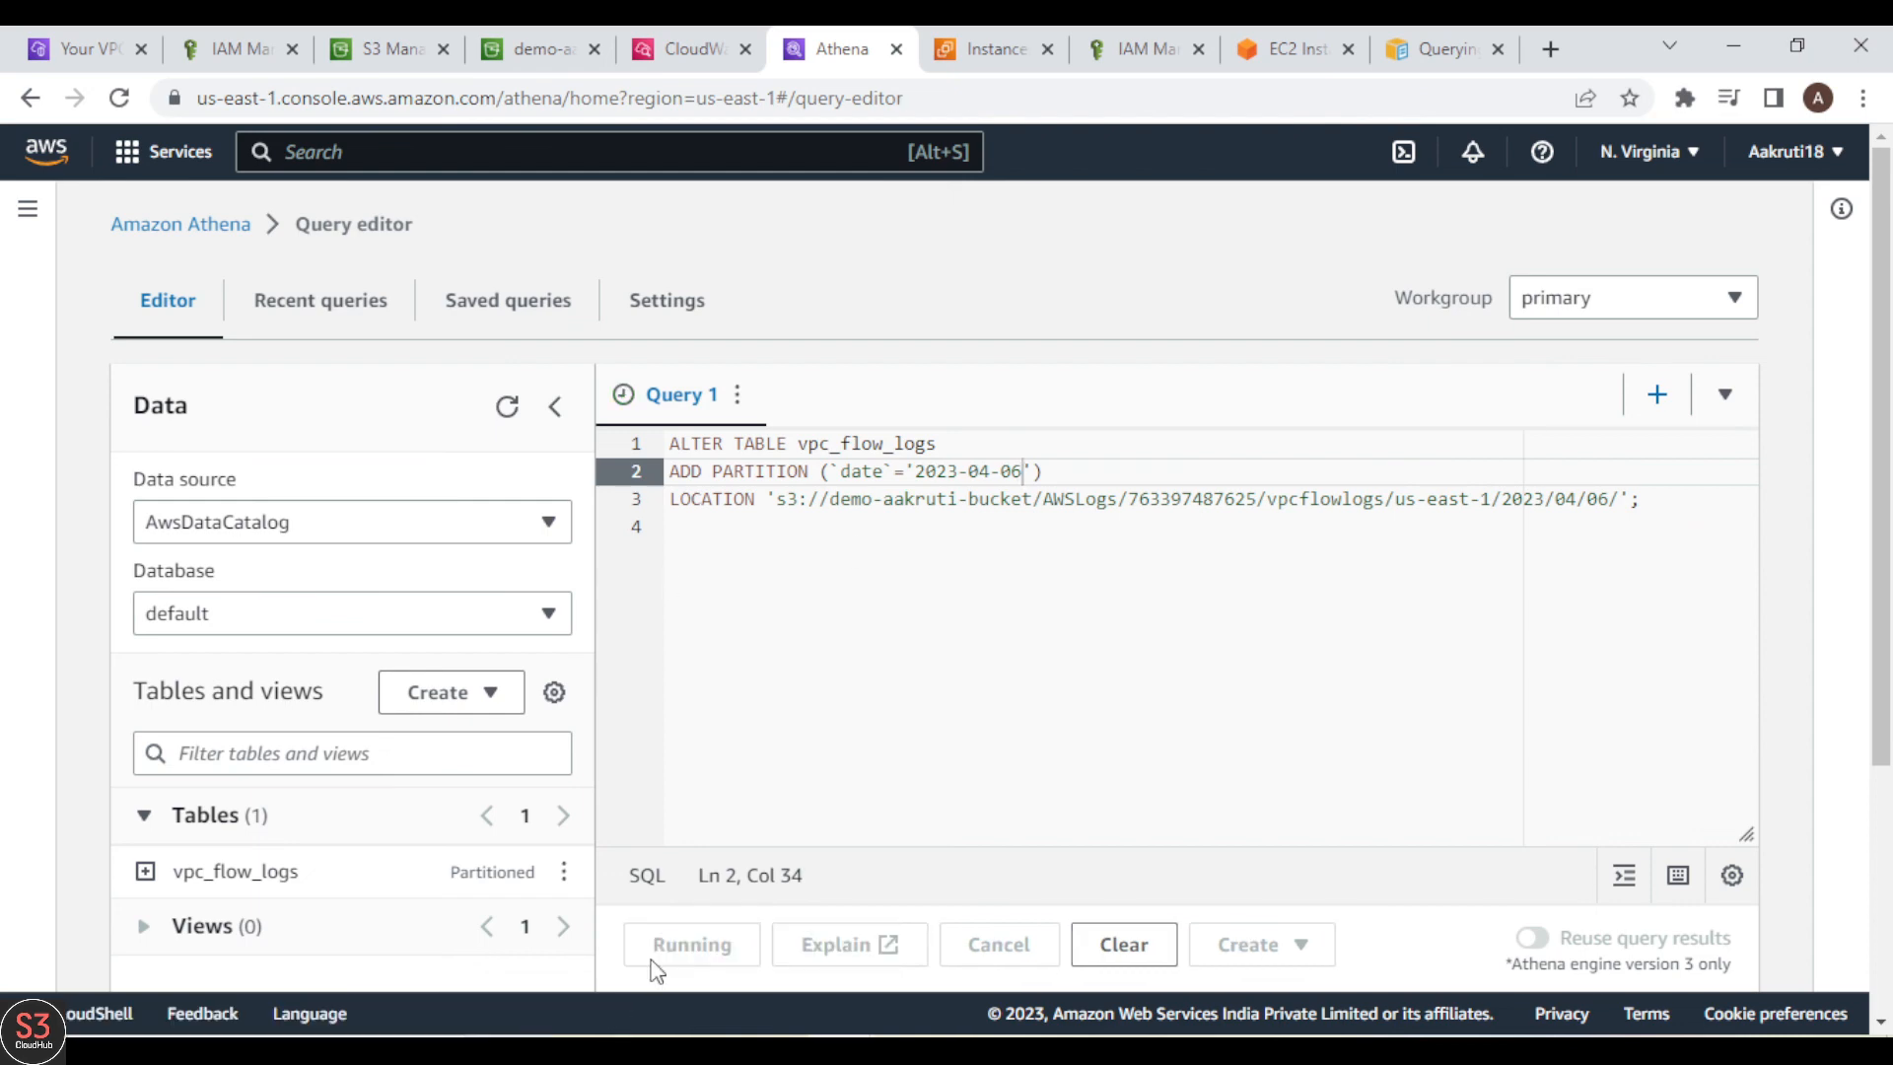
scroll(859, 867, down, 3)
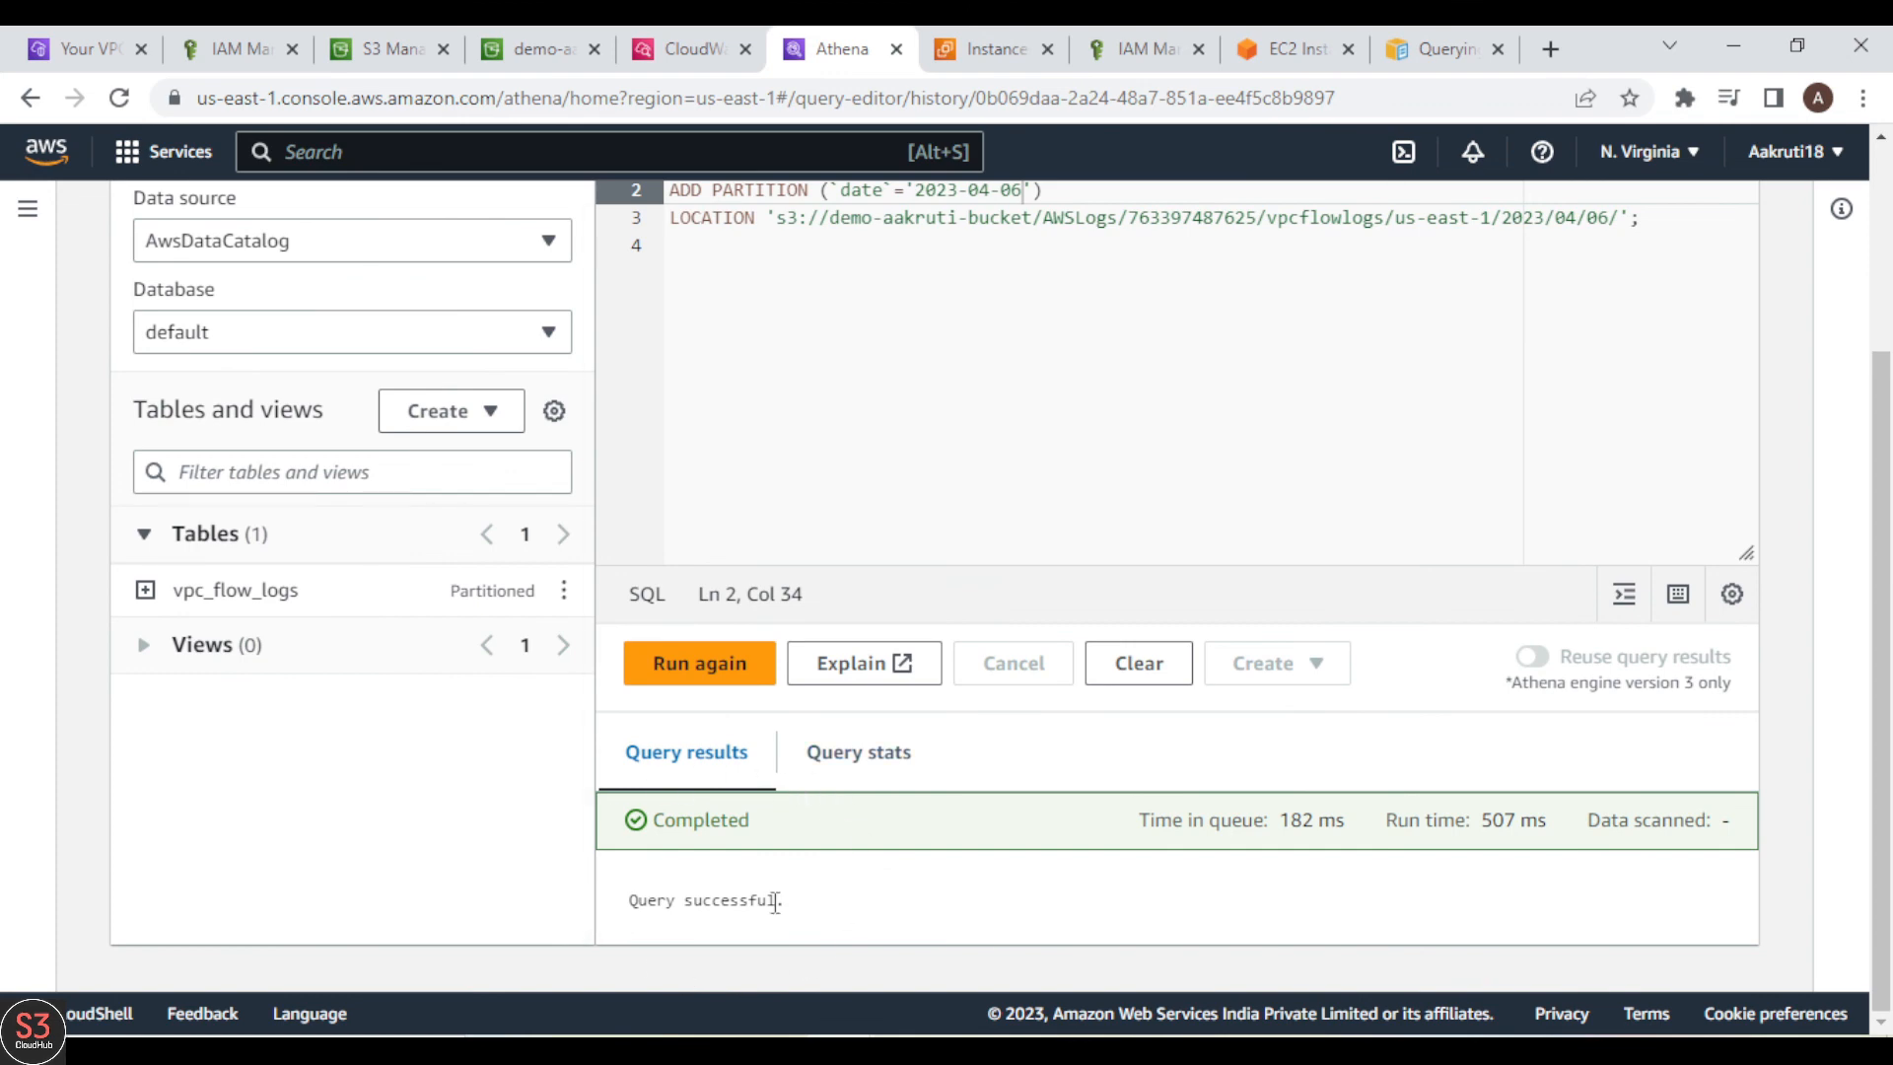
scroll(934, 858, up, 3)
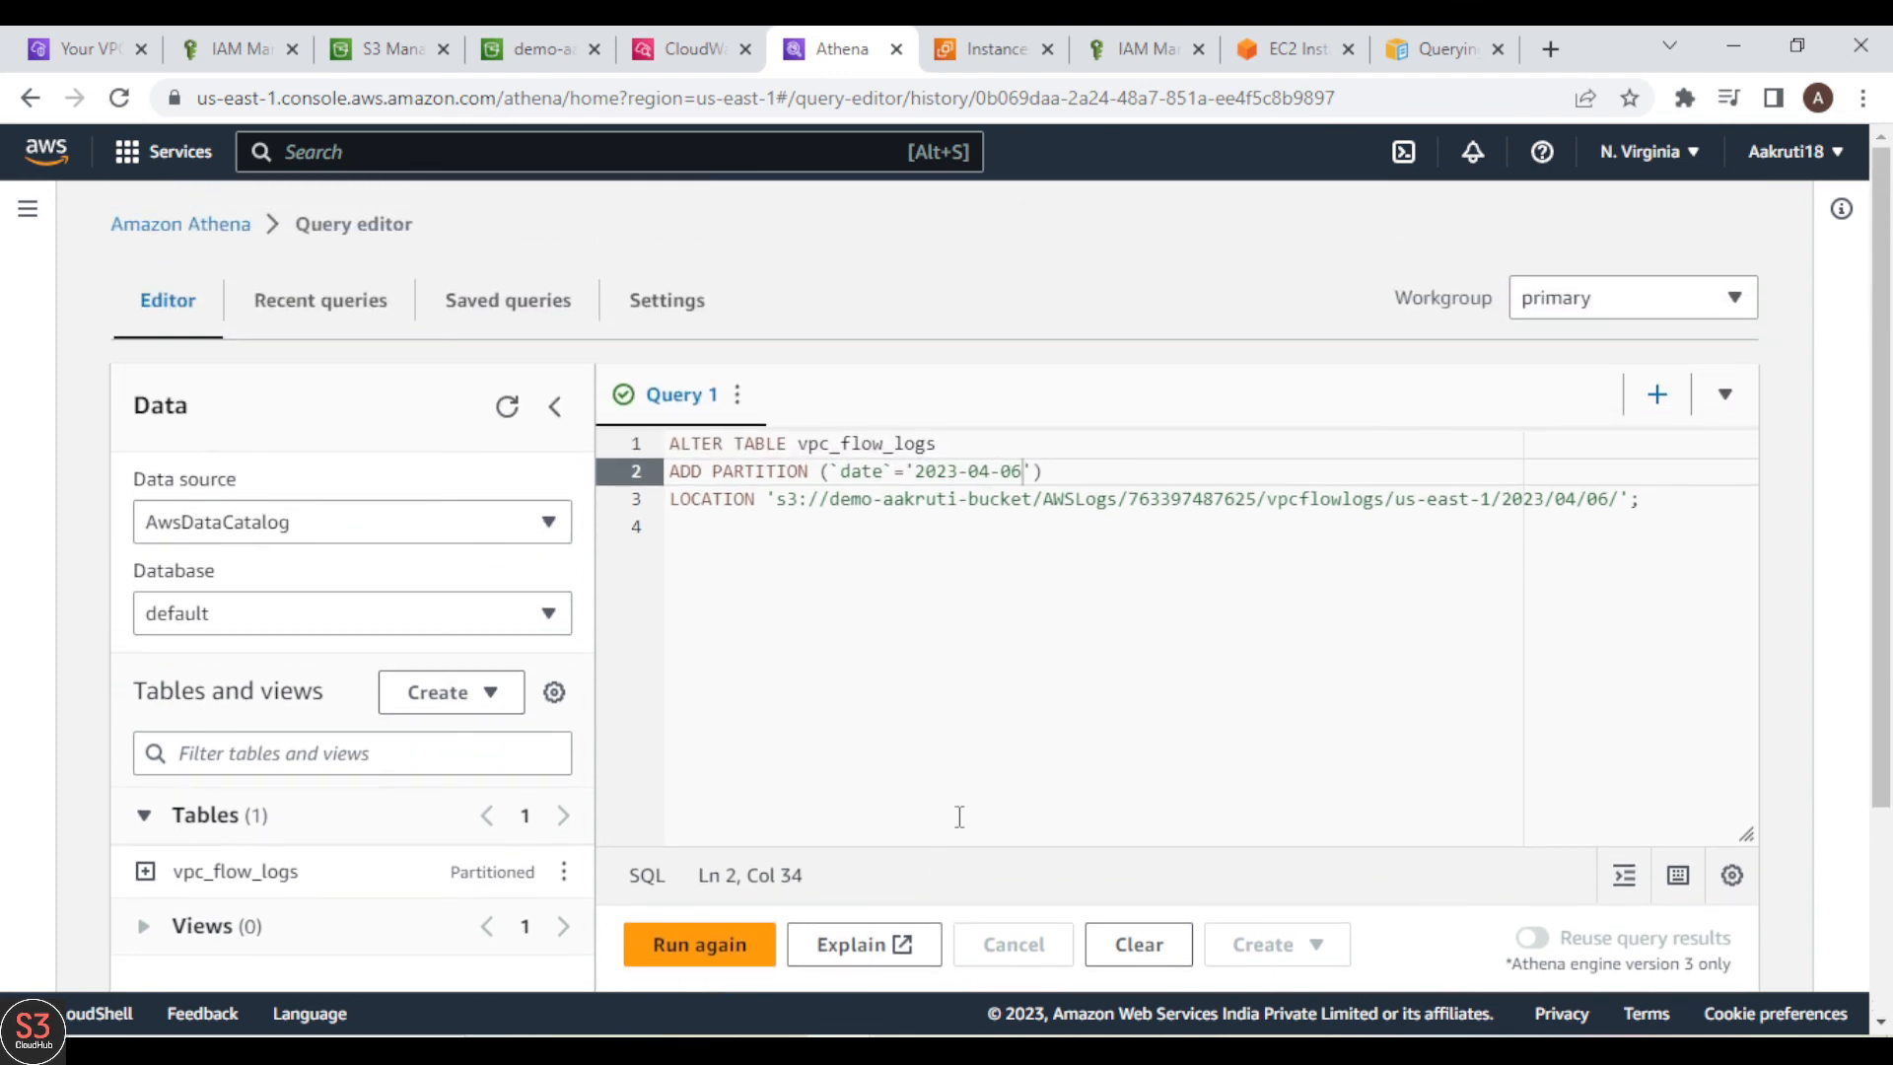
Step: Copy the rejected TCP connections query from the AWS VPC flow logs guide and replace the contents of Athena's Query 1 with it
click(1424, 54)
scroll(1217, 490, down, 7)
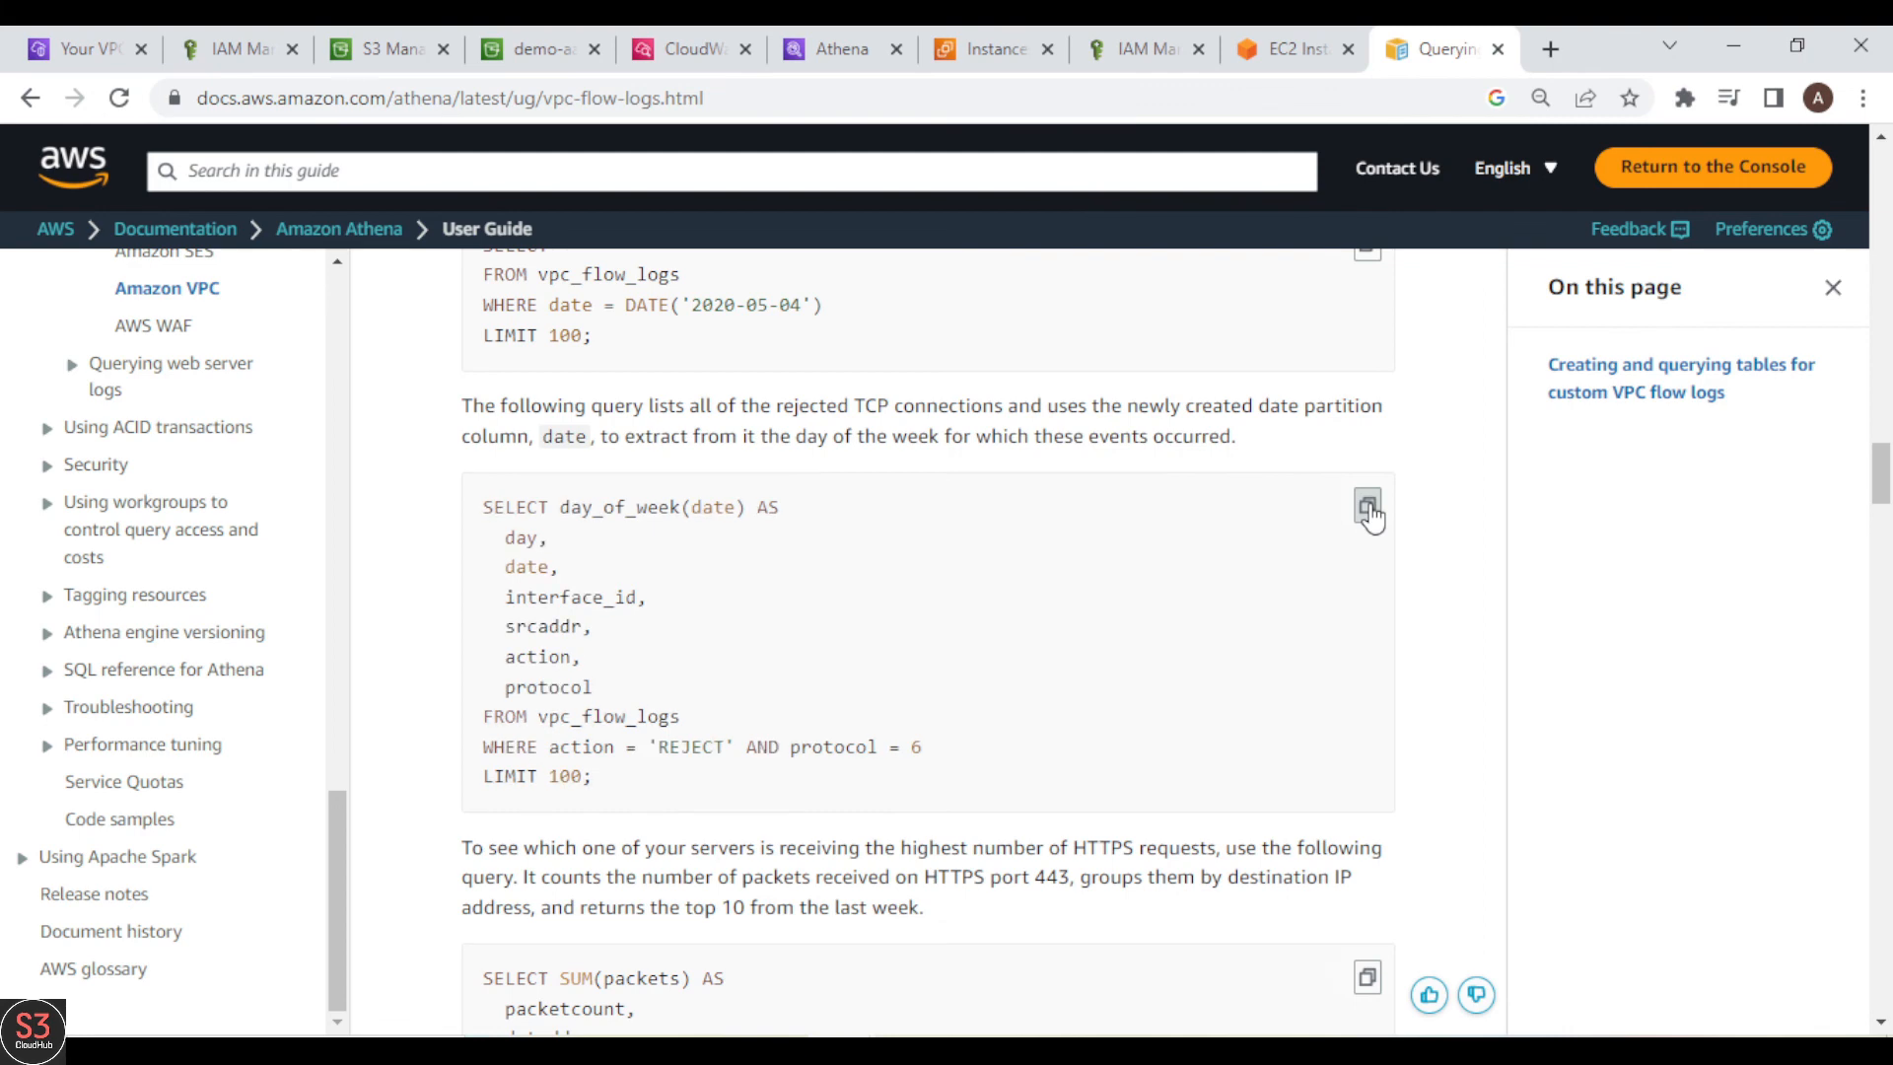
click(801, 54)
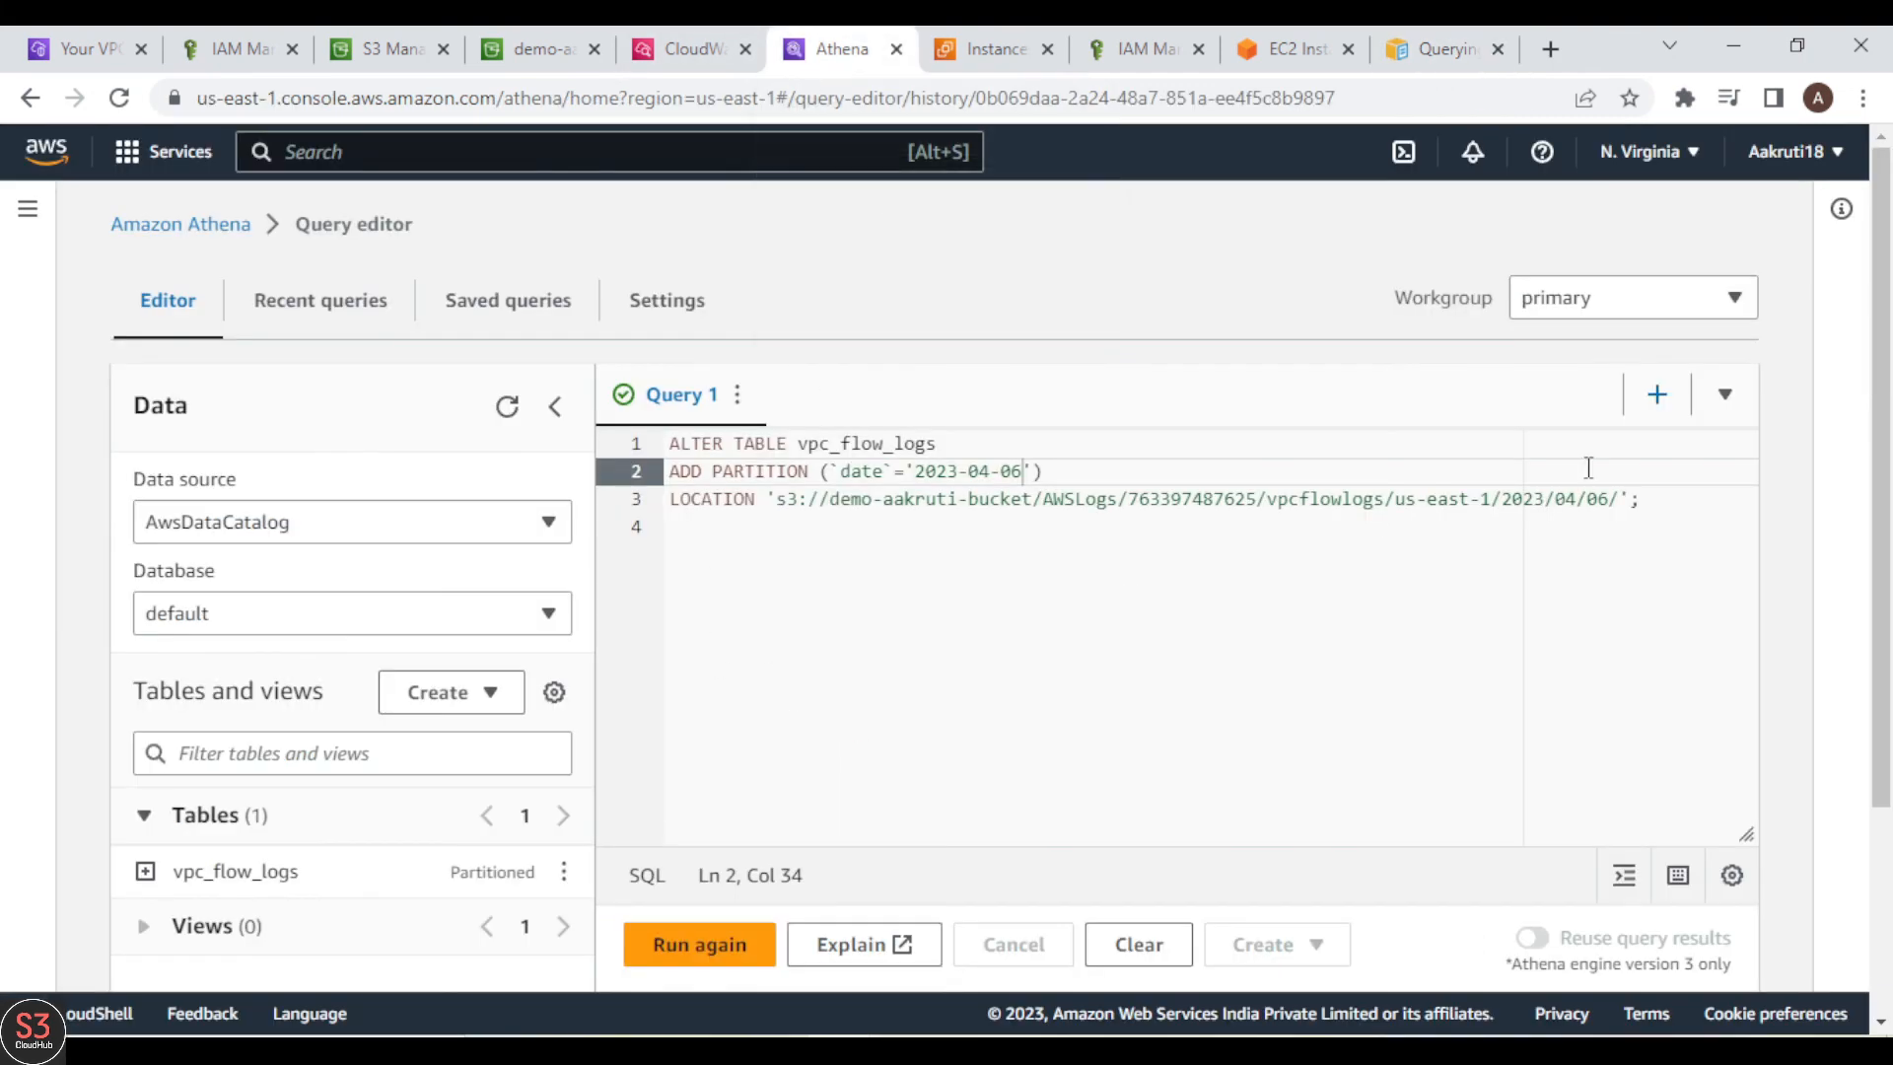
click(1547, 623)
key(ctrl+a)
key(BackSpace)
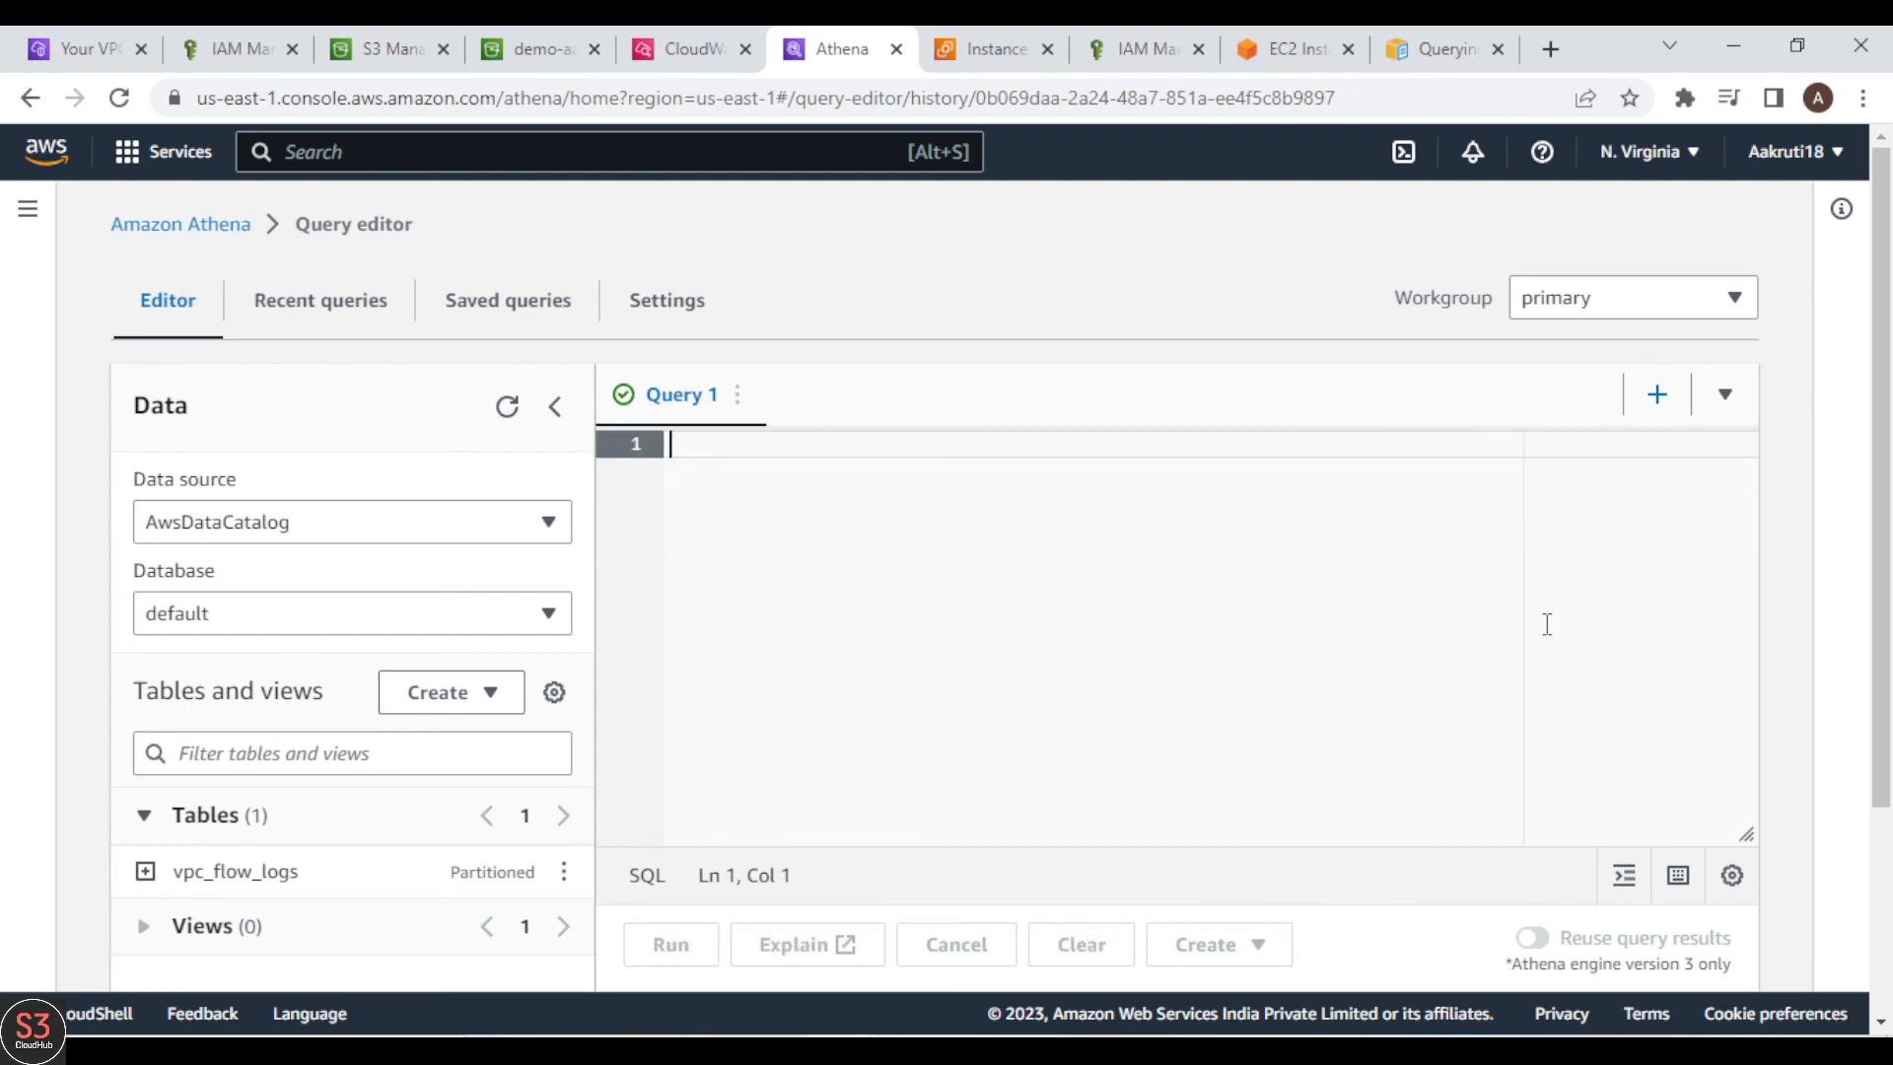
key(ctrl+v)
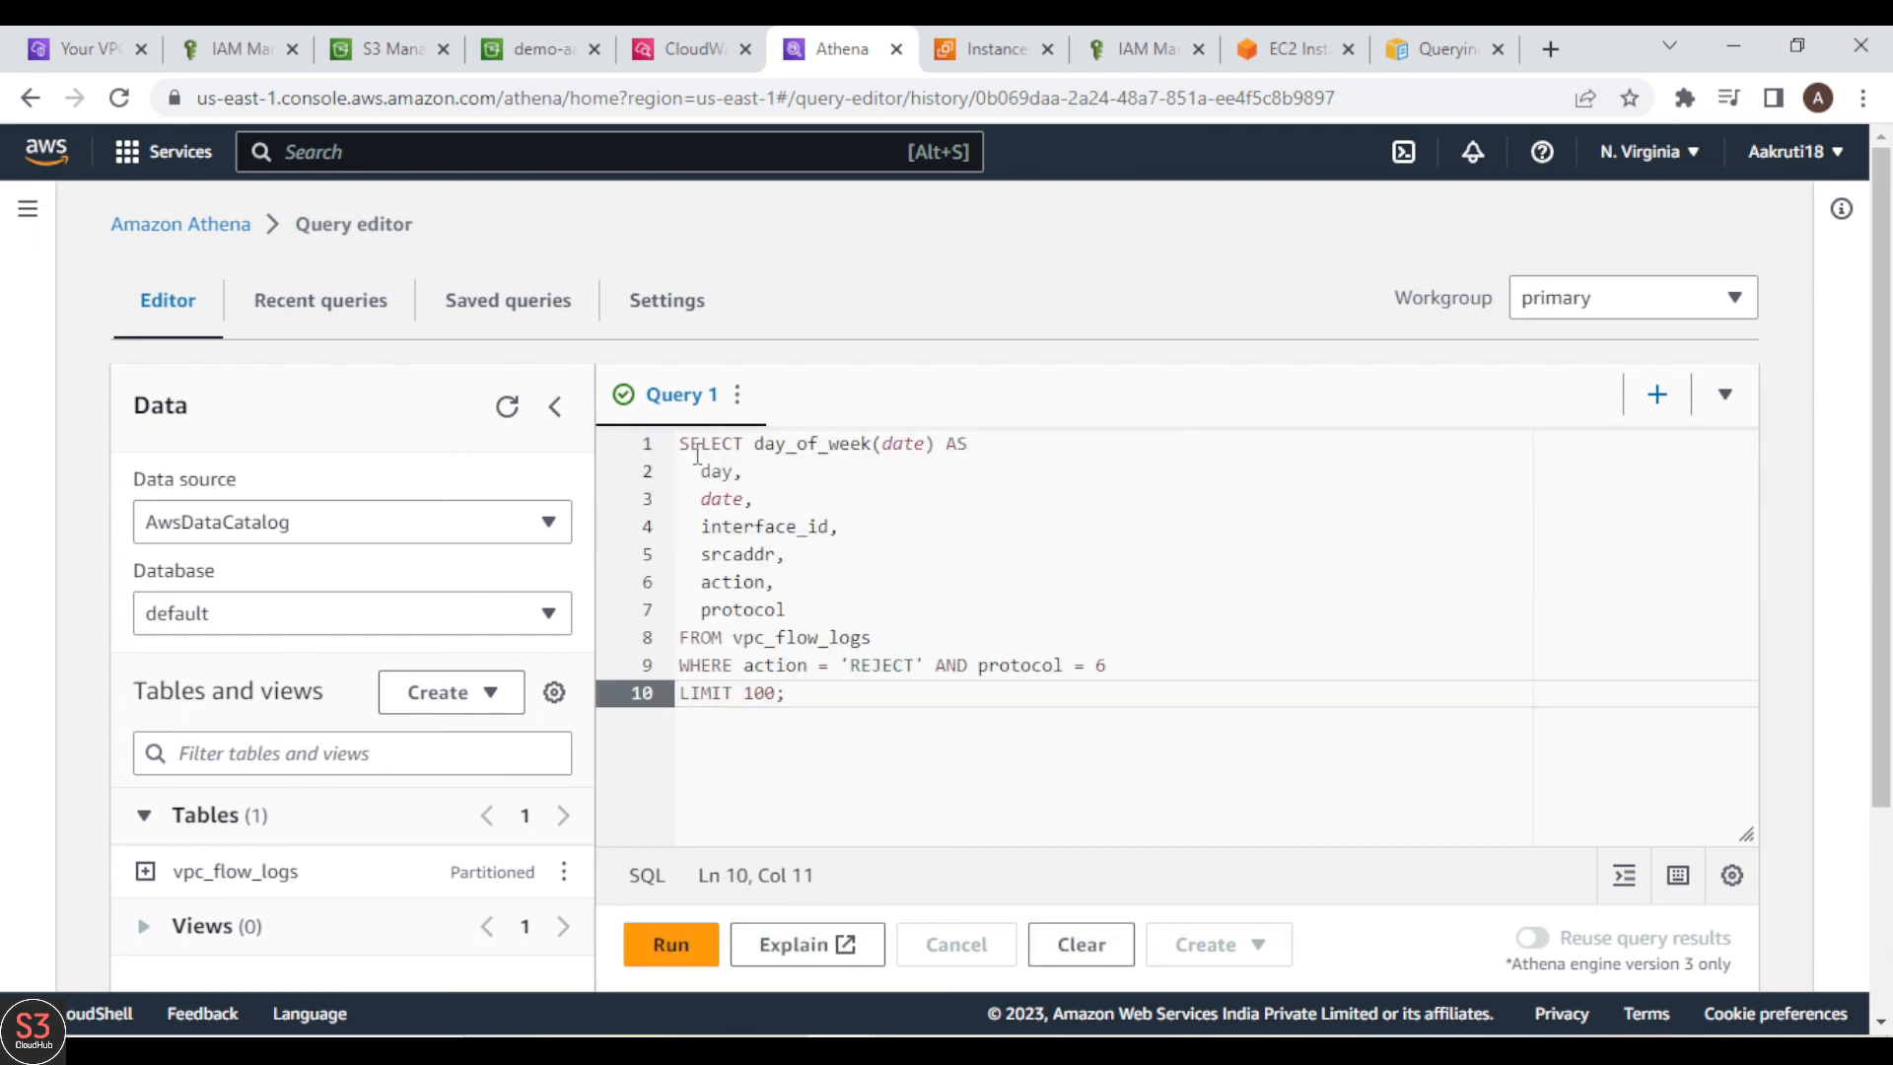
Step: Run the SELECT query for REJECT actions with protocol 6, limited to 100 rows
key(ctrl+a)
click(894, 756)
scroll(1075, 775, down, 3)
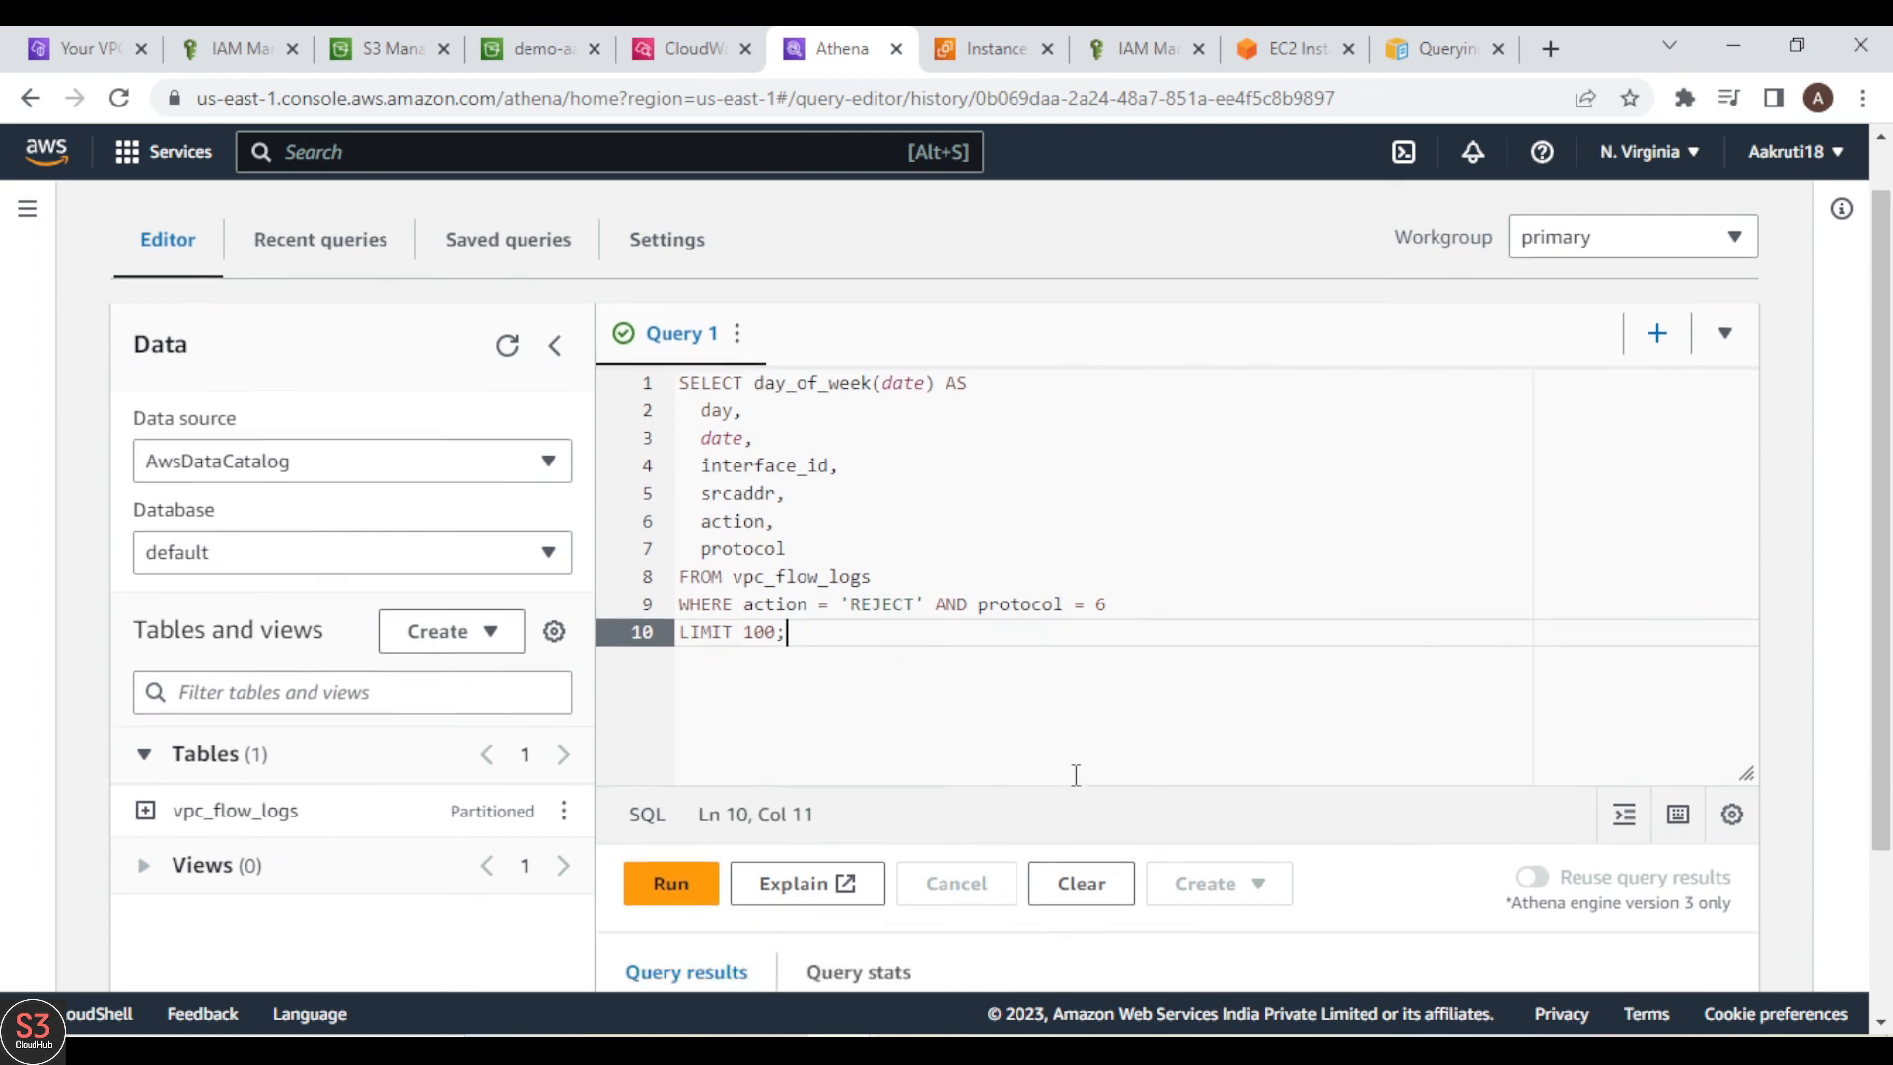
click(689, 708)
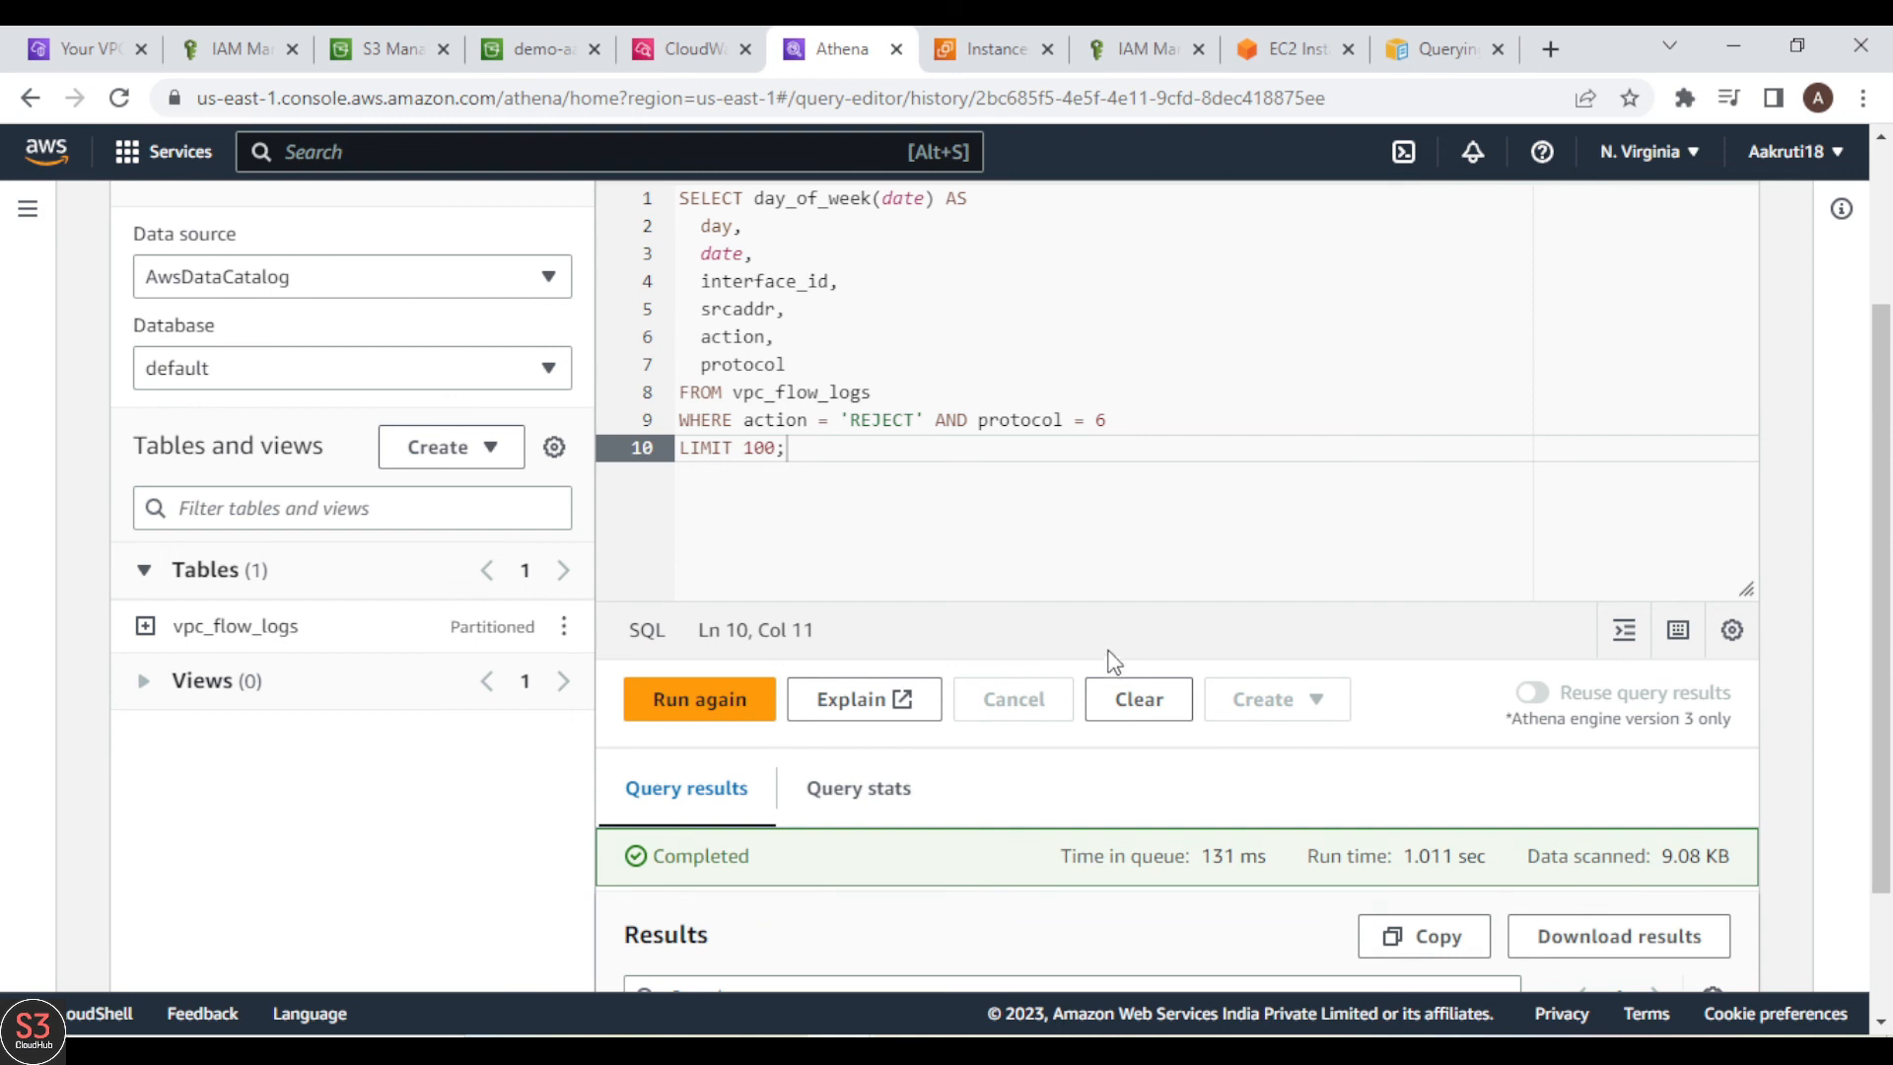
Step: Compare the first result rows with the query's action = 'REJECT' condition and its selected columns
scroll(1017, 541, up, 3)
scroll(1018, 542, up, 1)
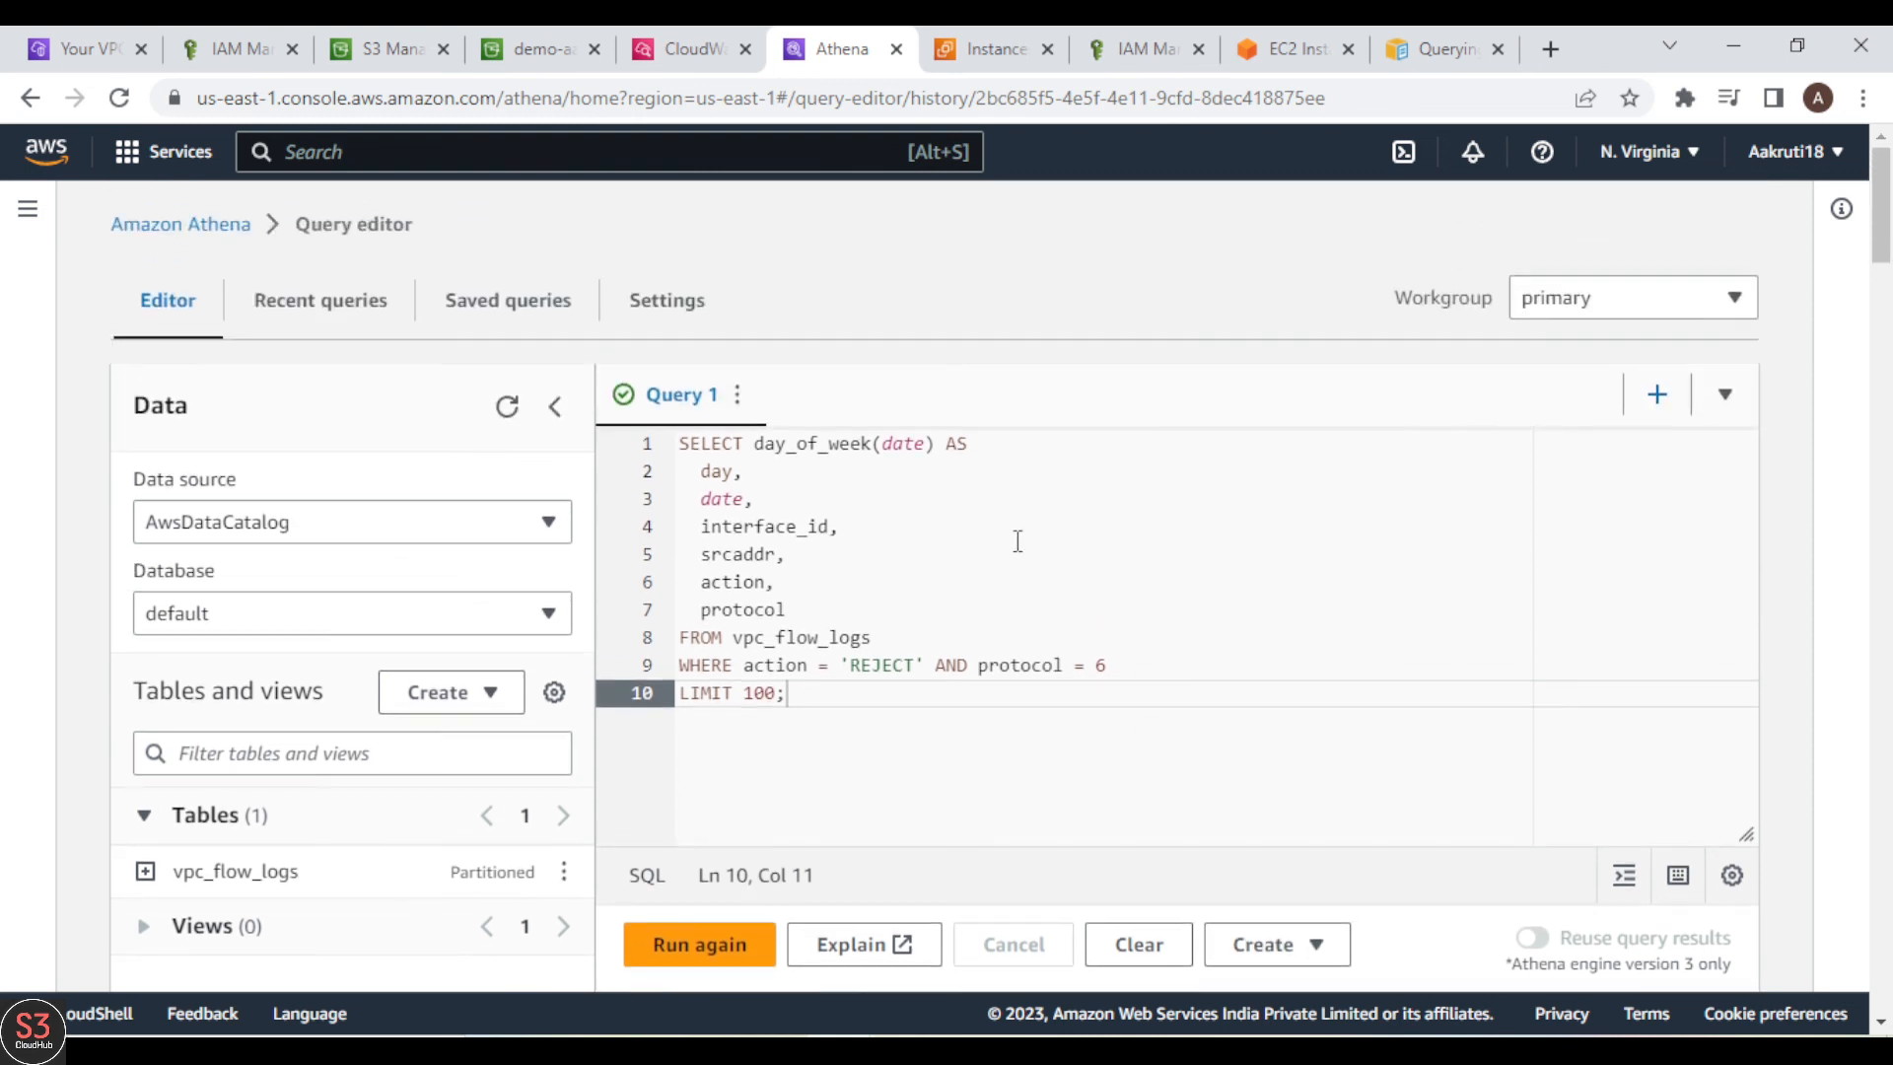
scroll(1017, 541, down, 3)
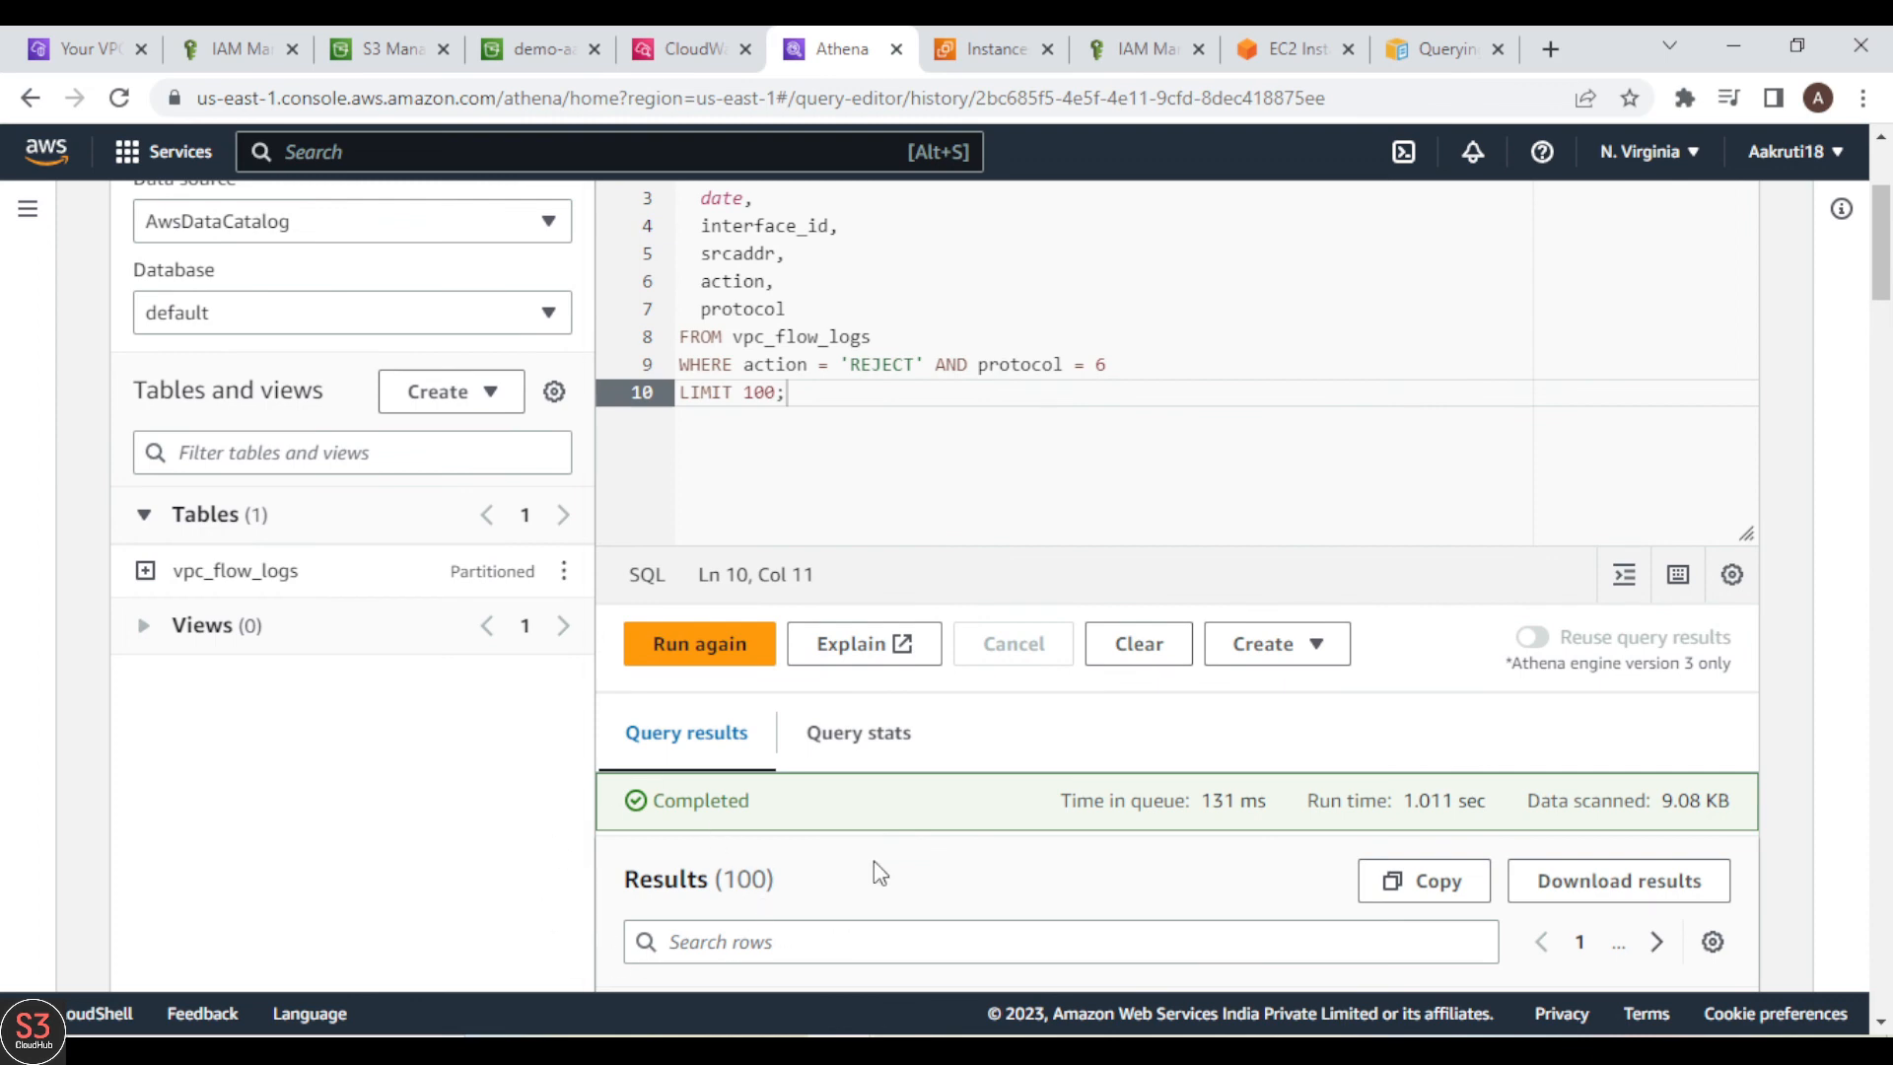
scroll(876, 860, down, 7)
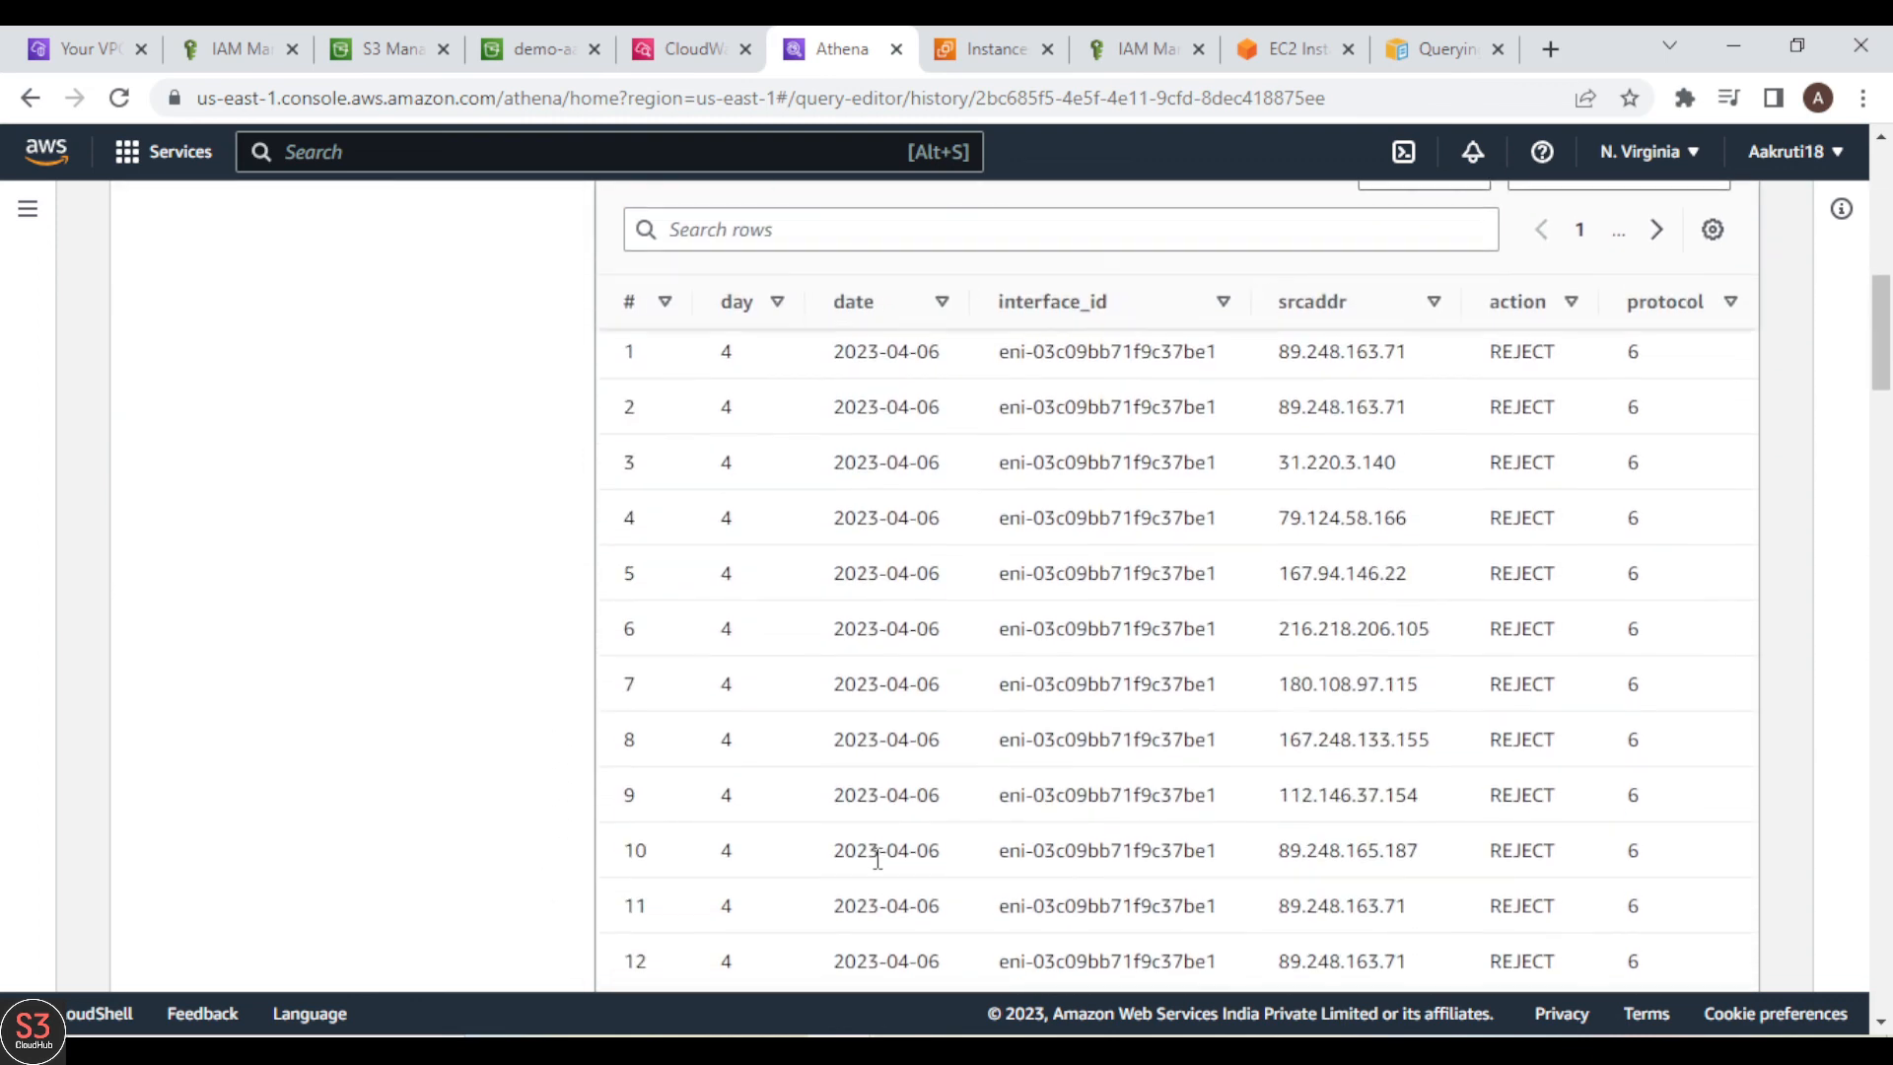
scroll(877, 858, up, 6)
scroll(867, 858, down, 3)
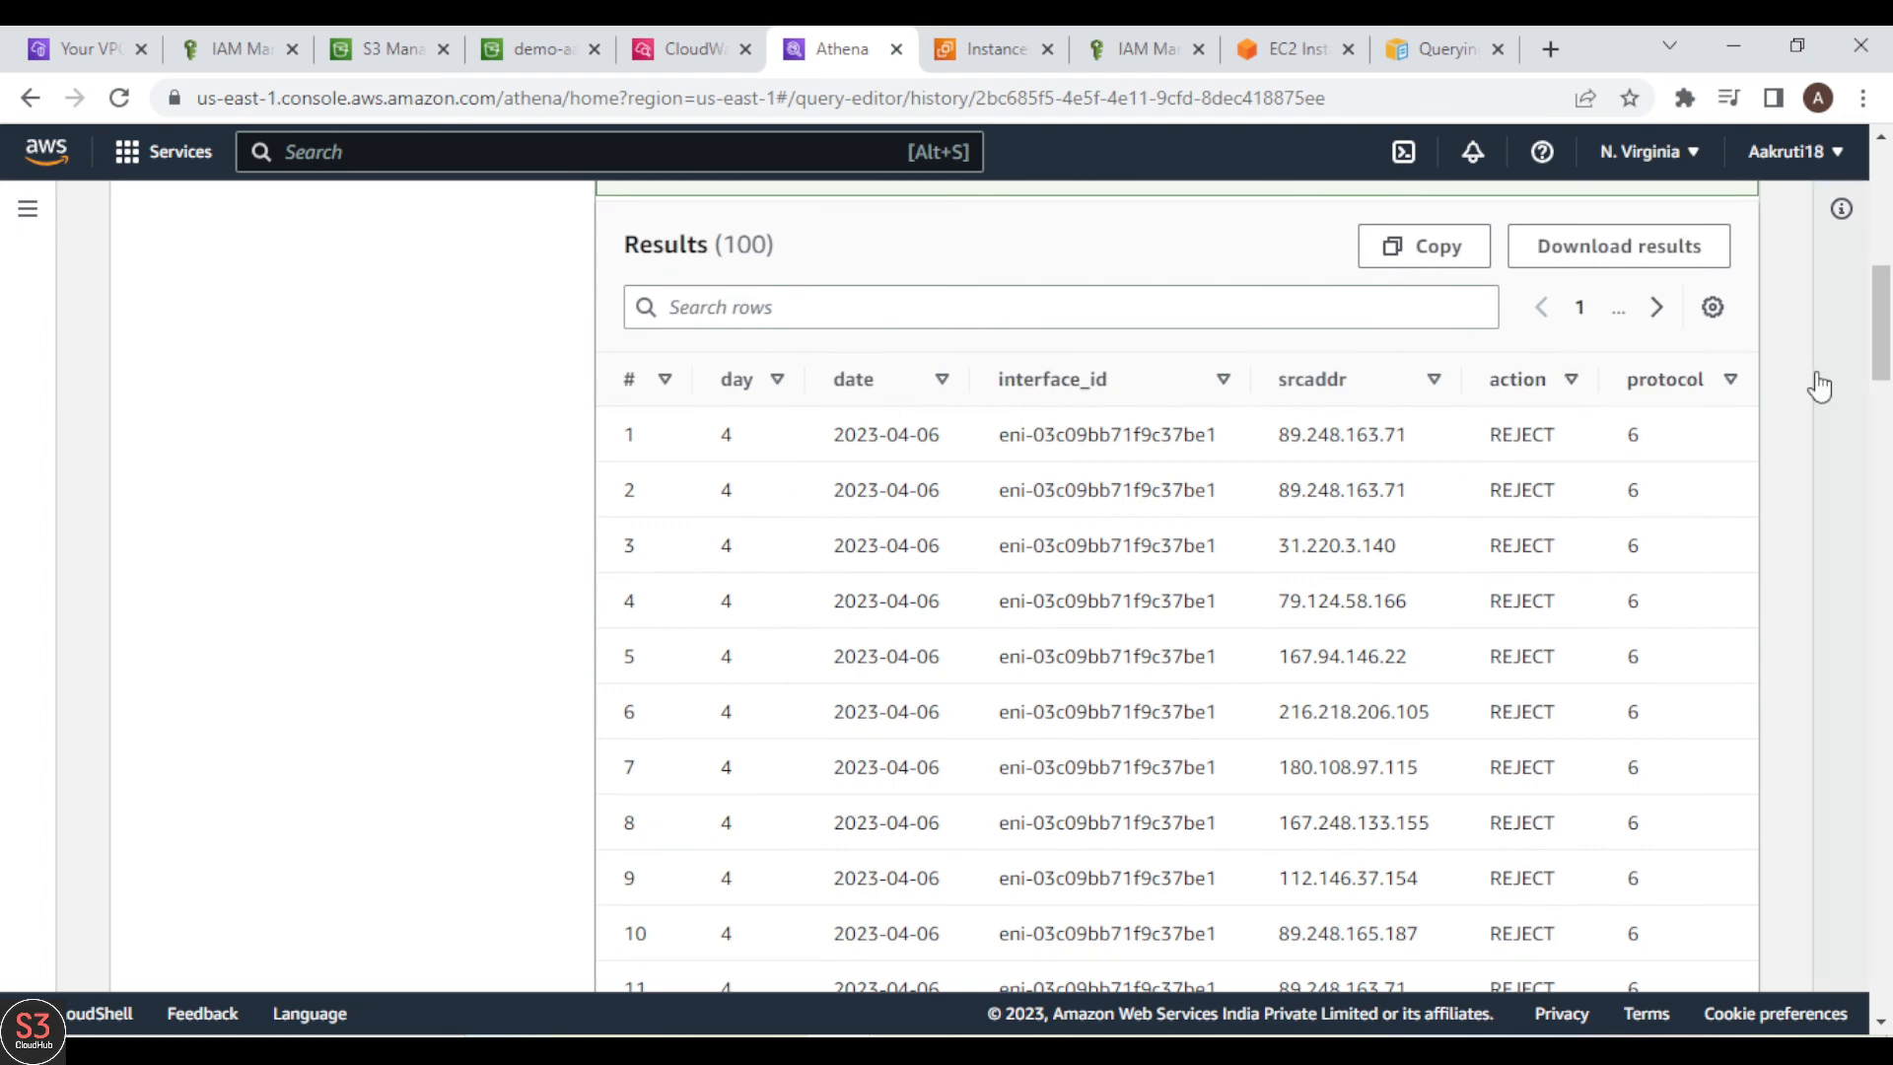
scroll(1884, 335, up, 1)
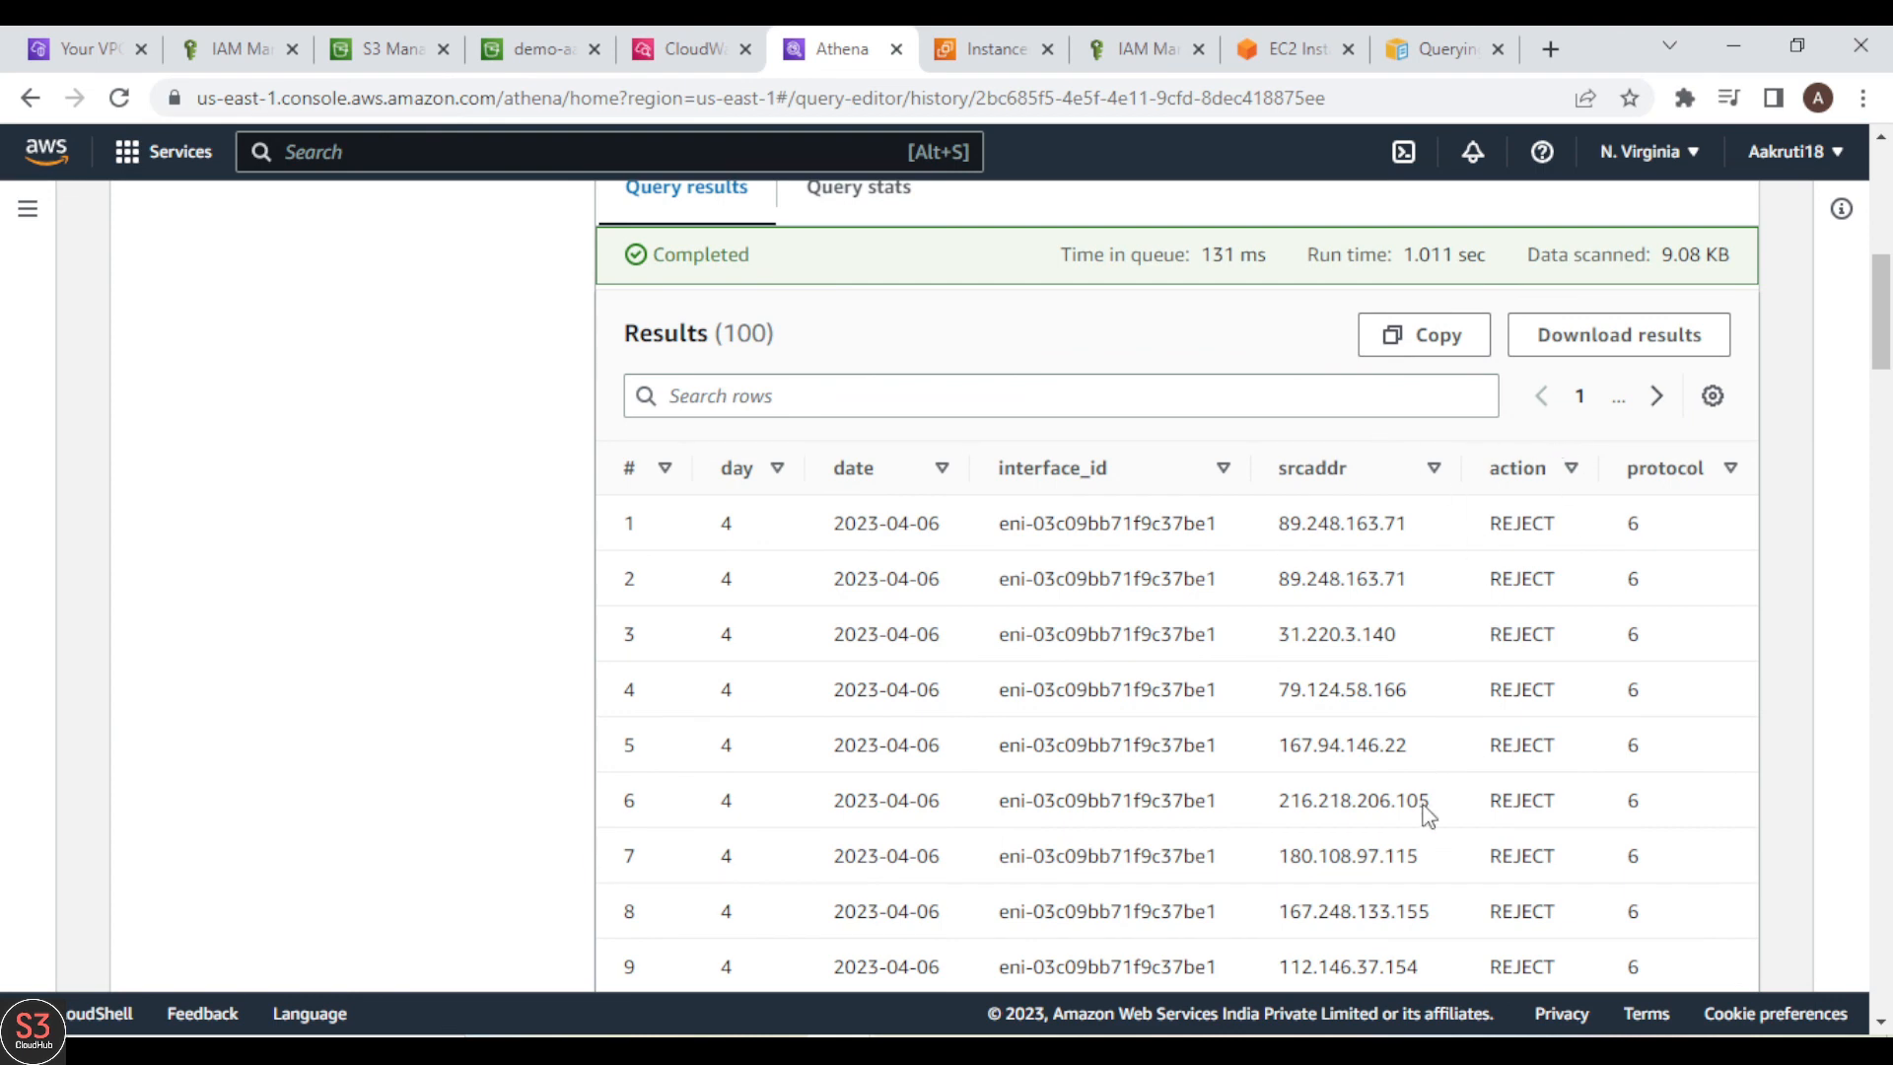
scroll(1889, 365, up, 7)
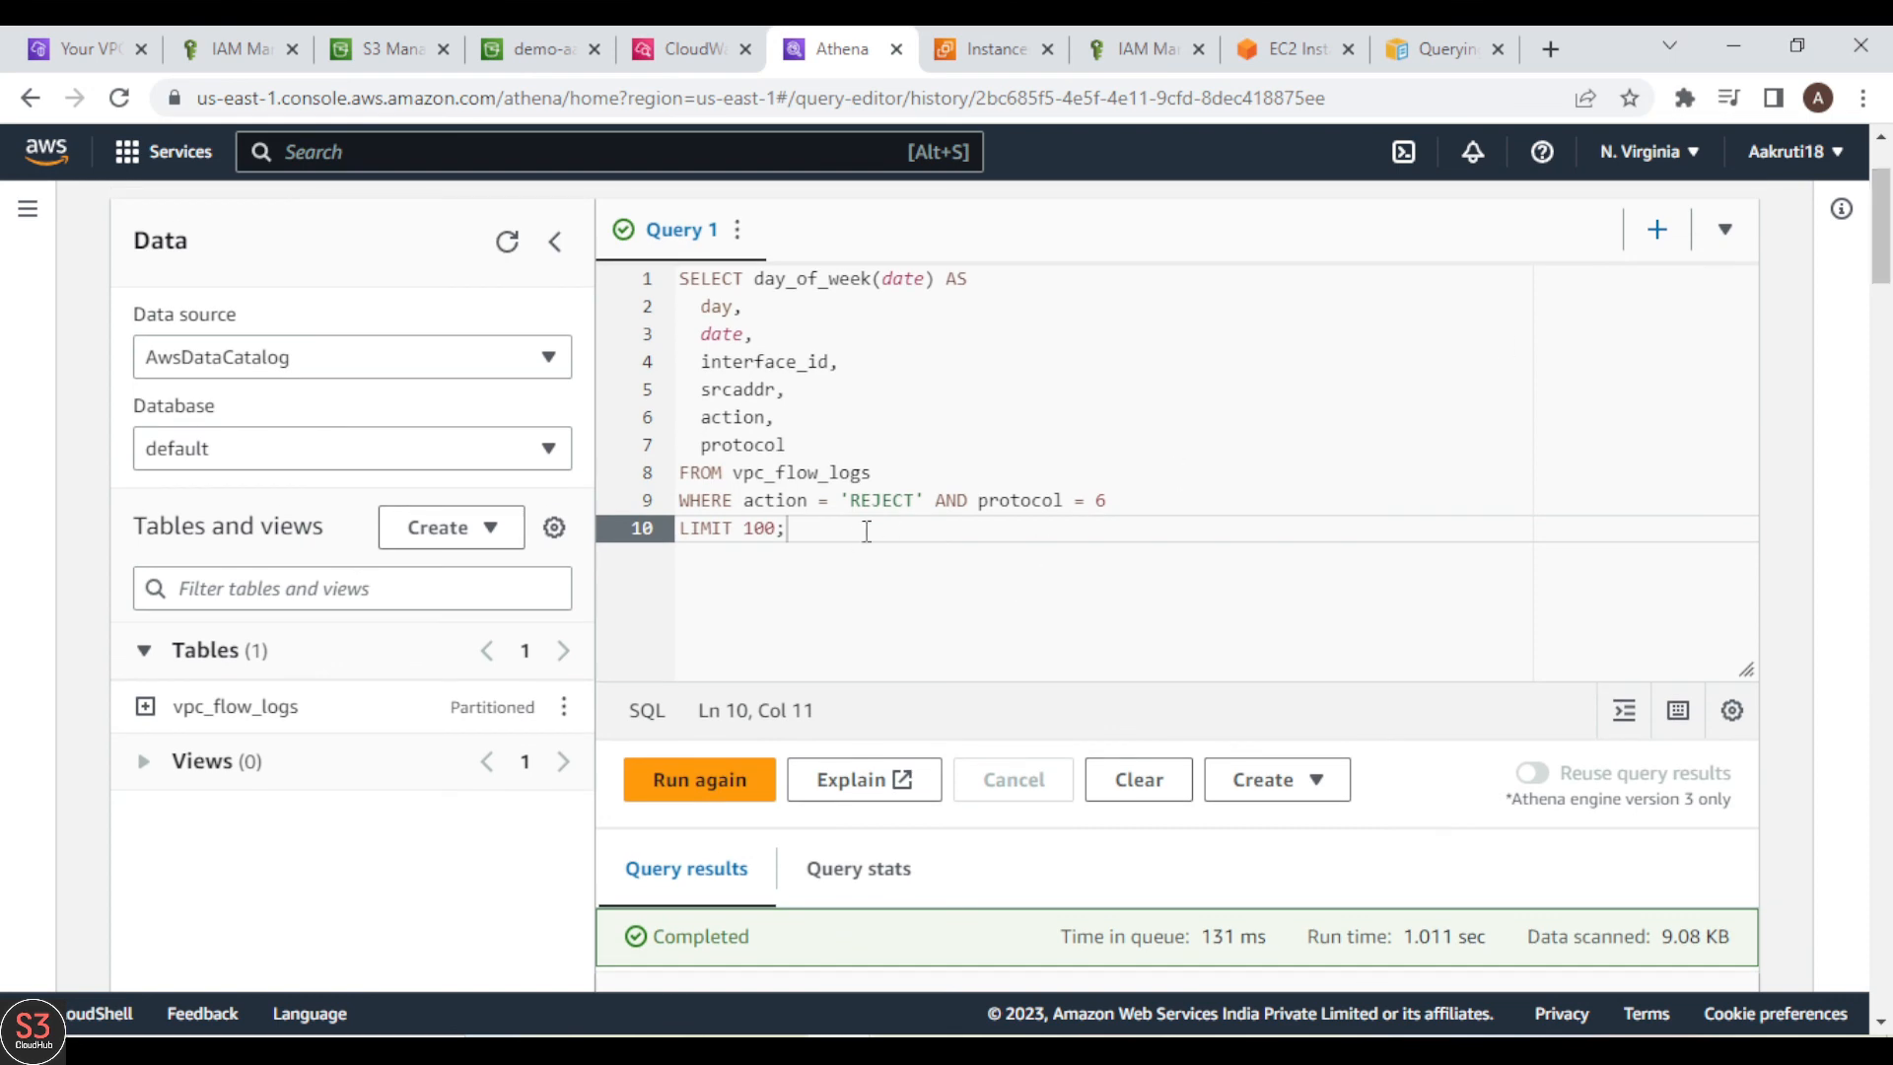
drag(746, 510, 915, 503)
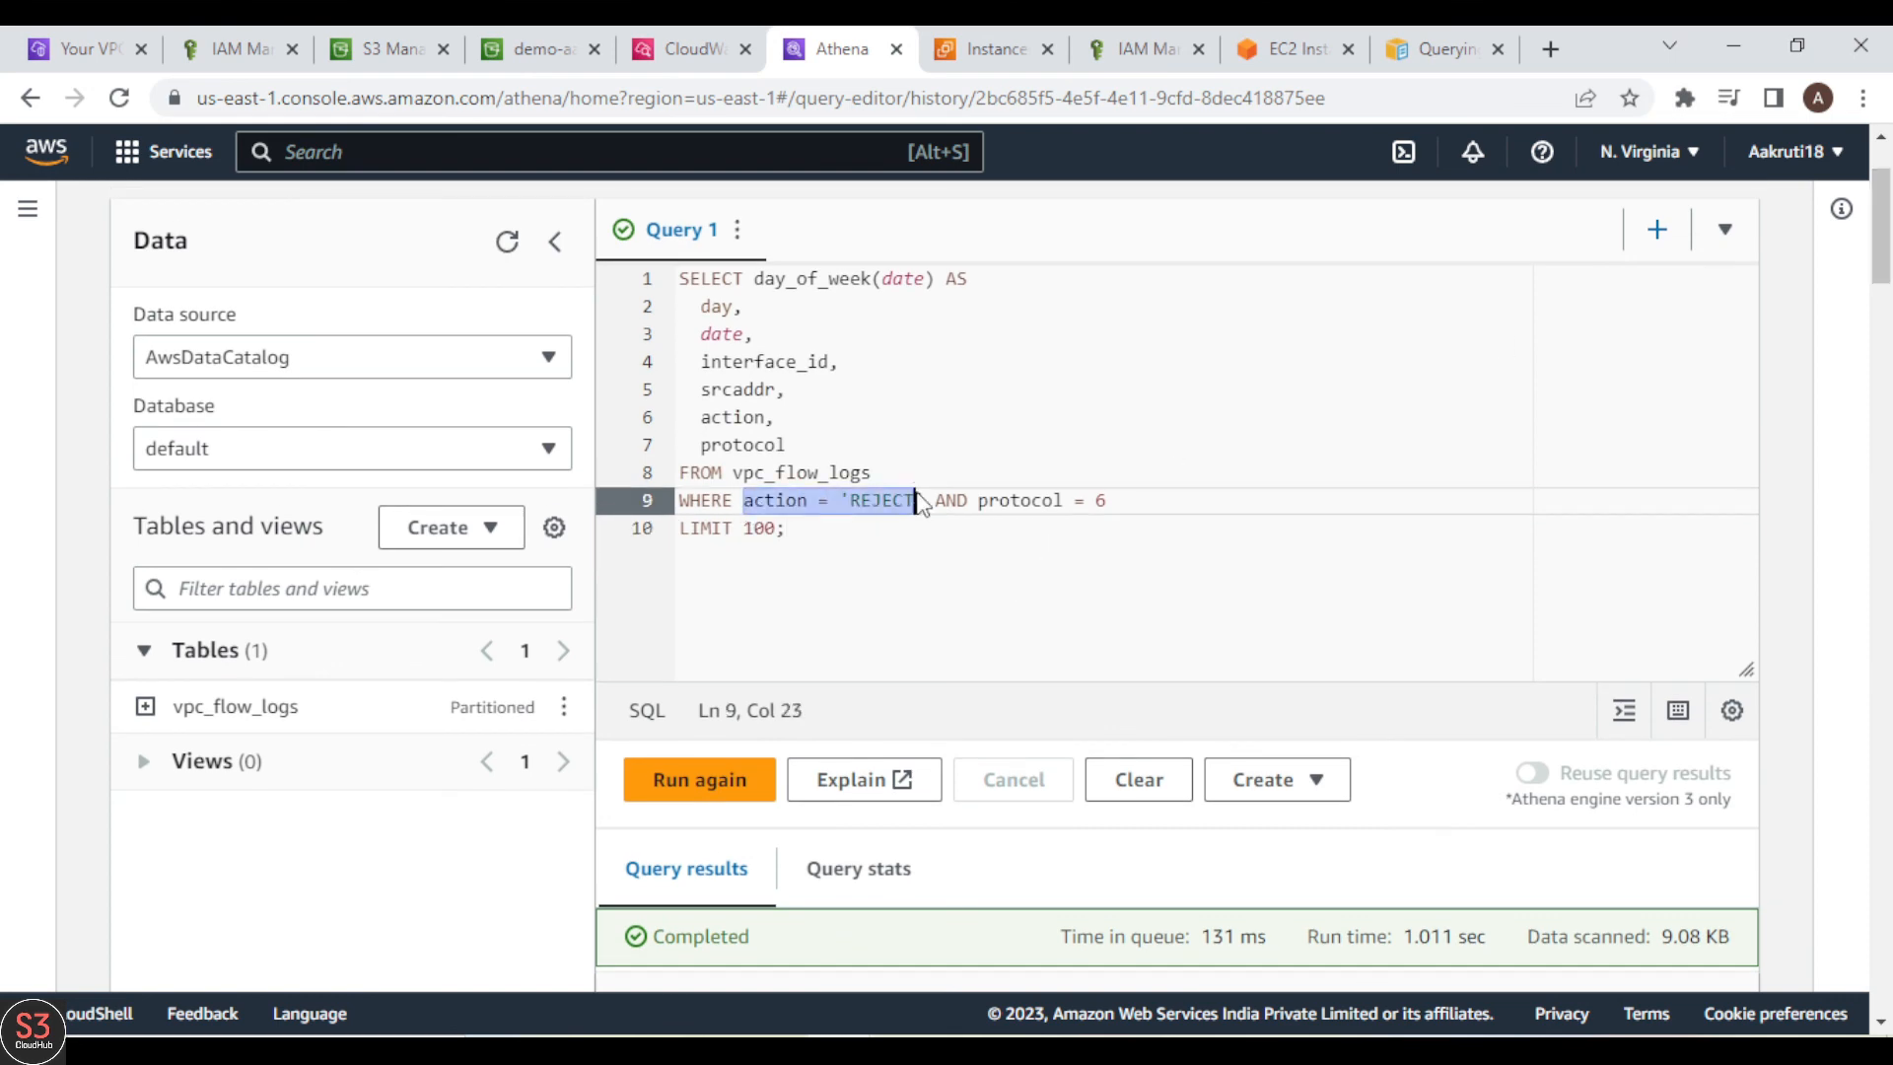
click(915, 503)
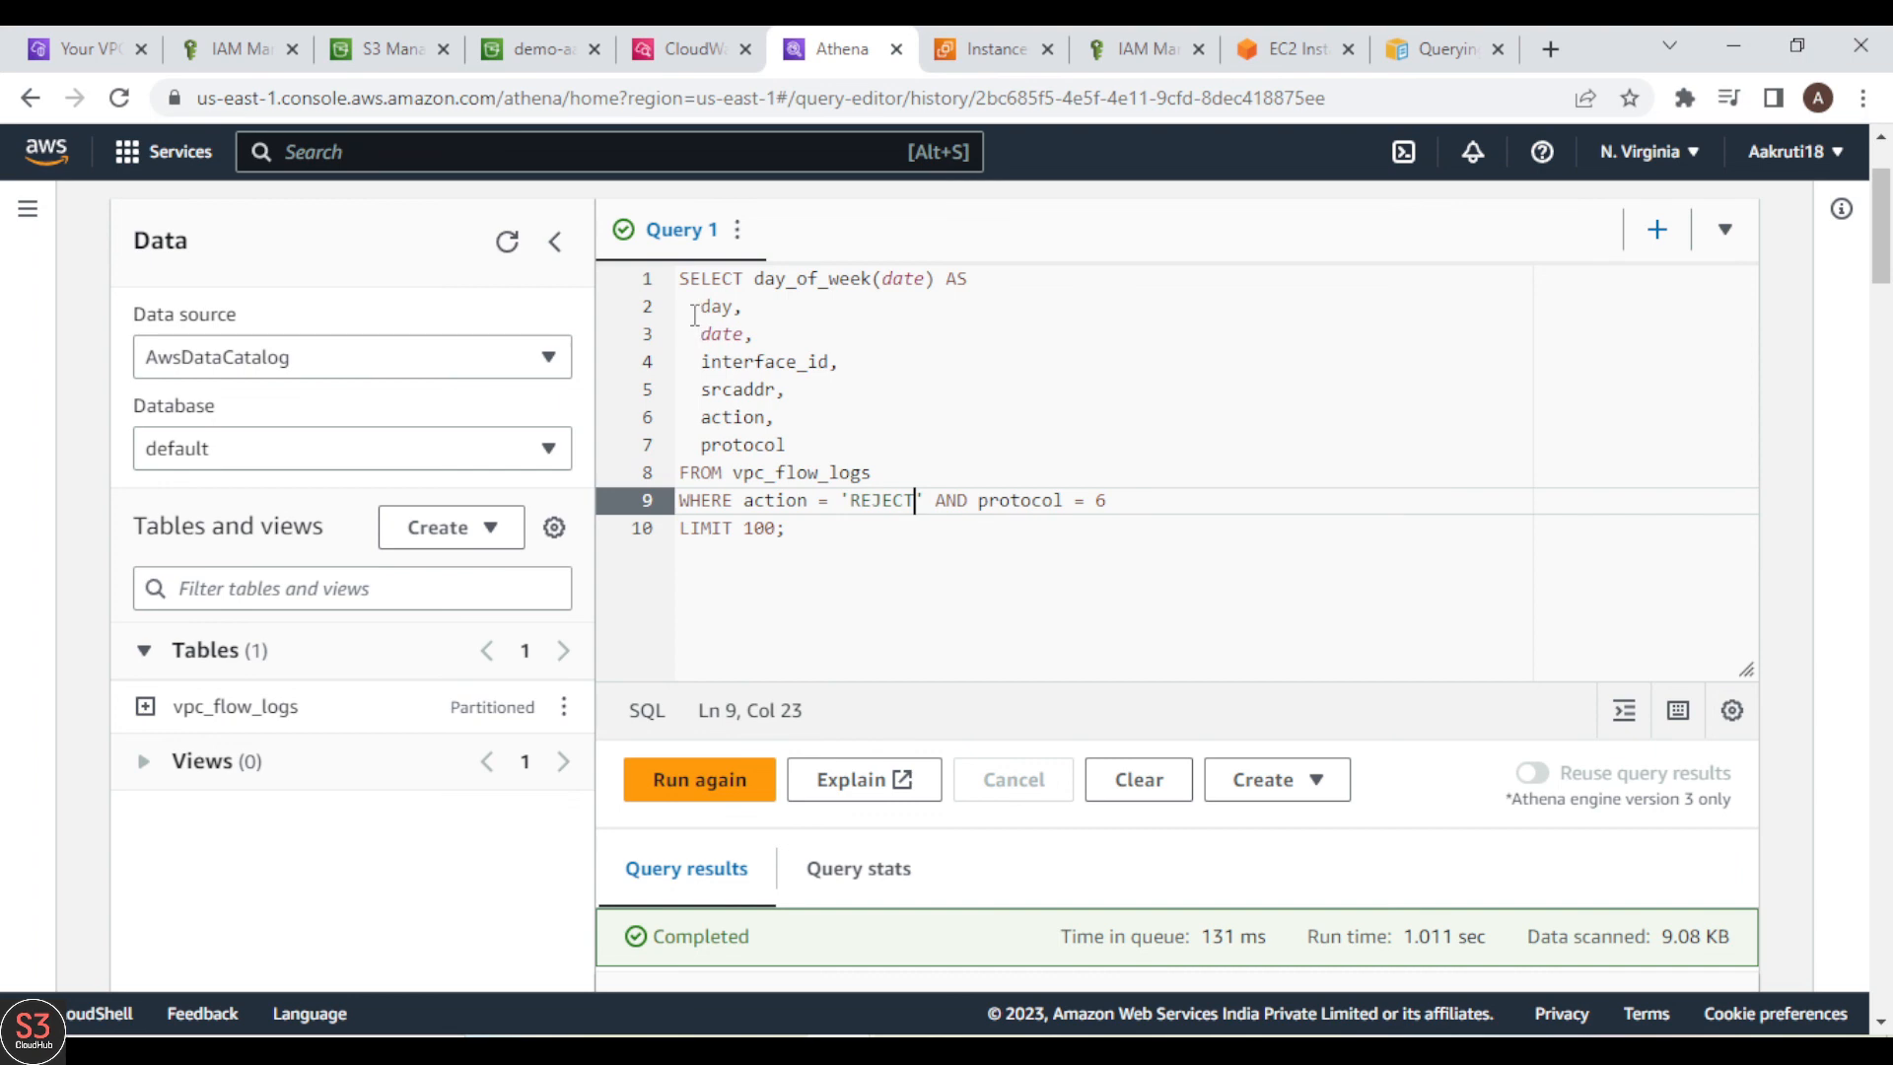
drag(695, 314, 801, 363)
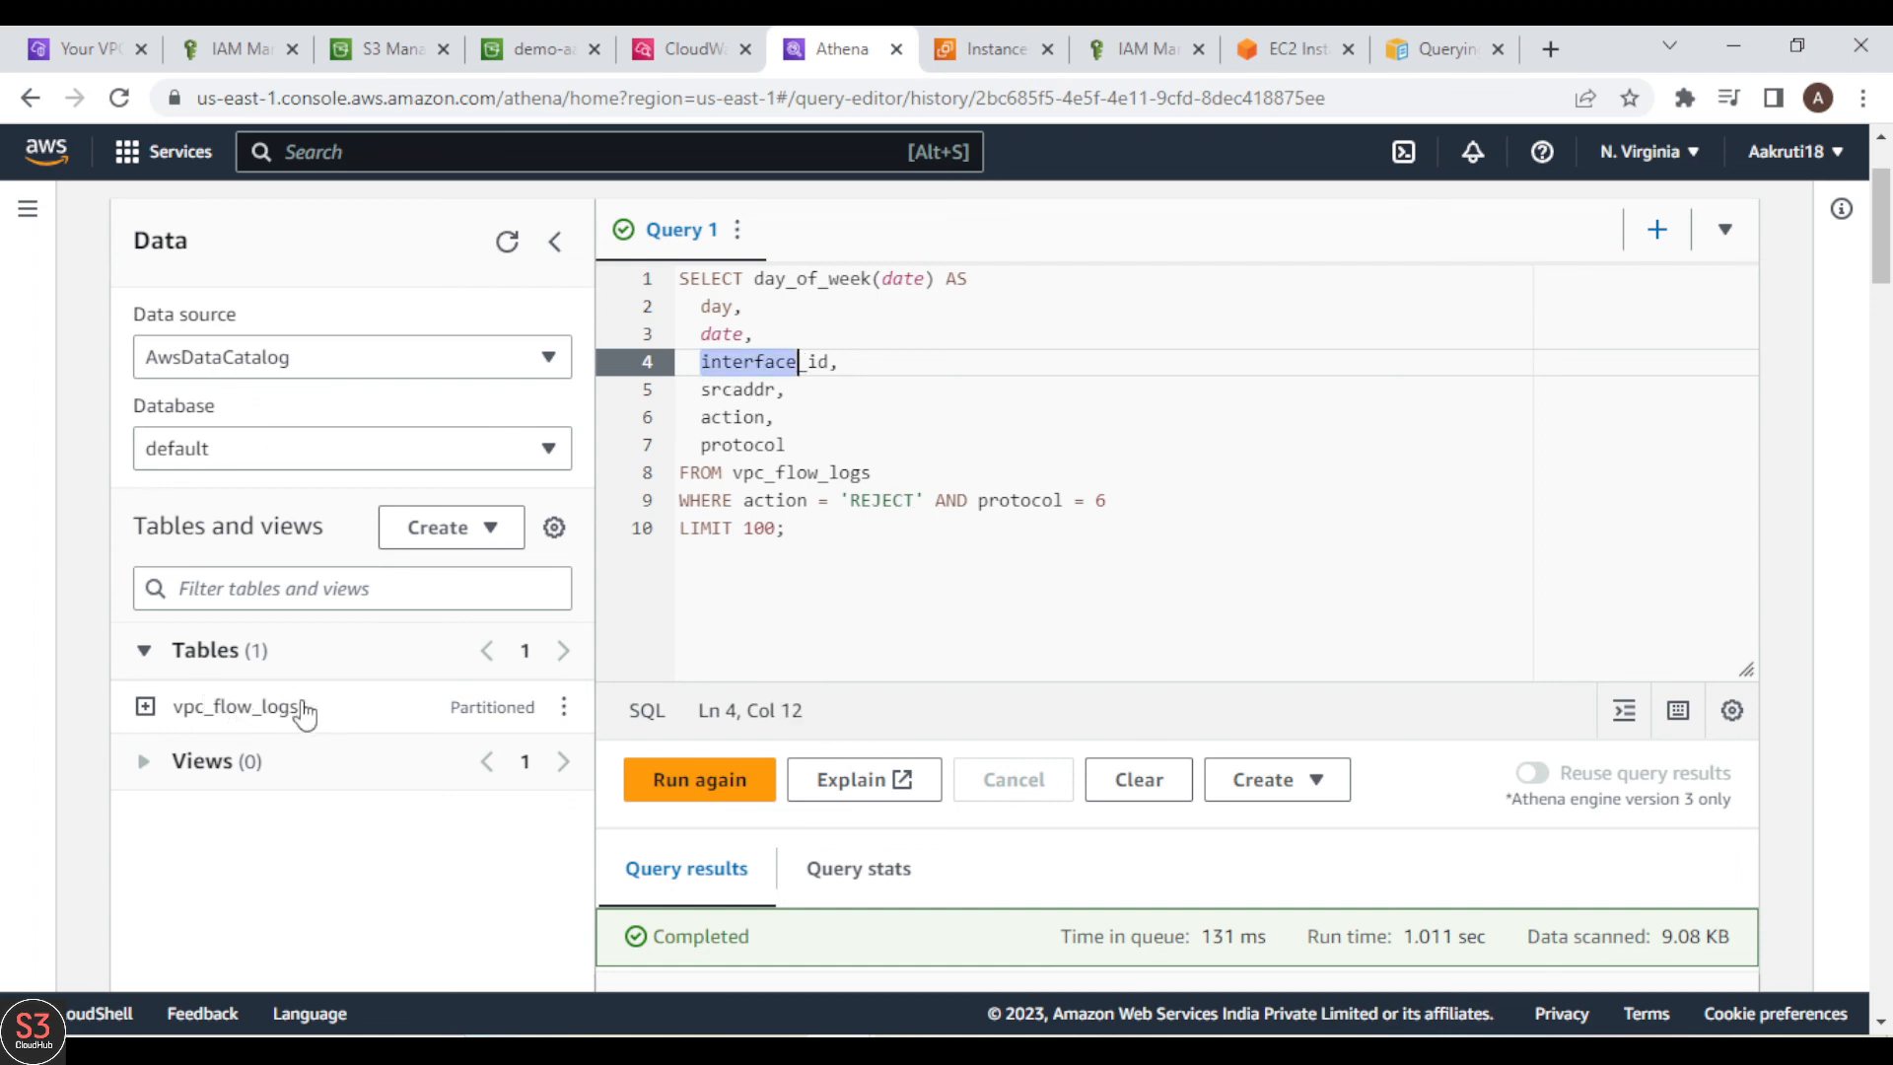
Step: Look through the full list of rejected connections, checking the interface, source address, action and protocol columns
scroll(1043, 535, down, 9)
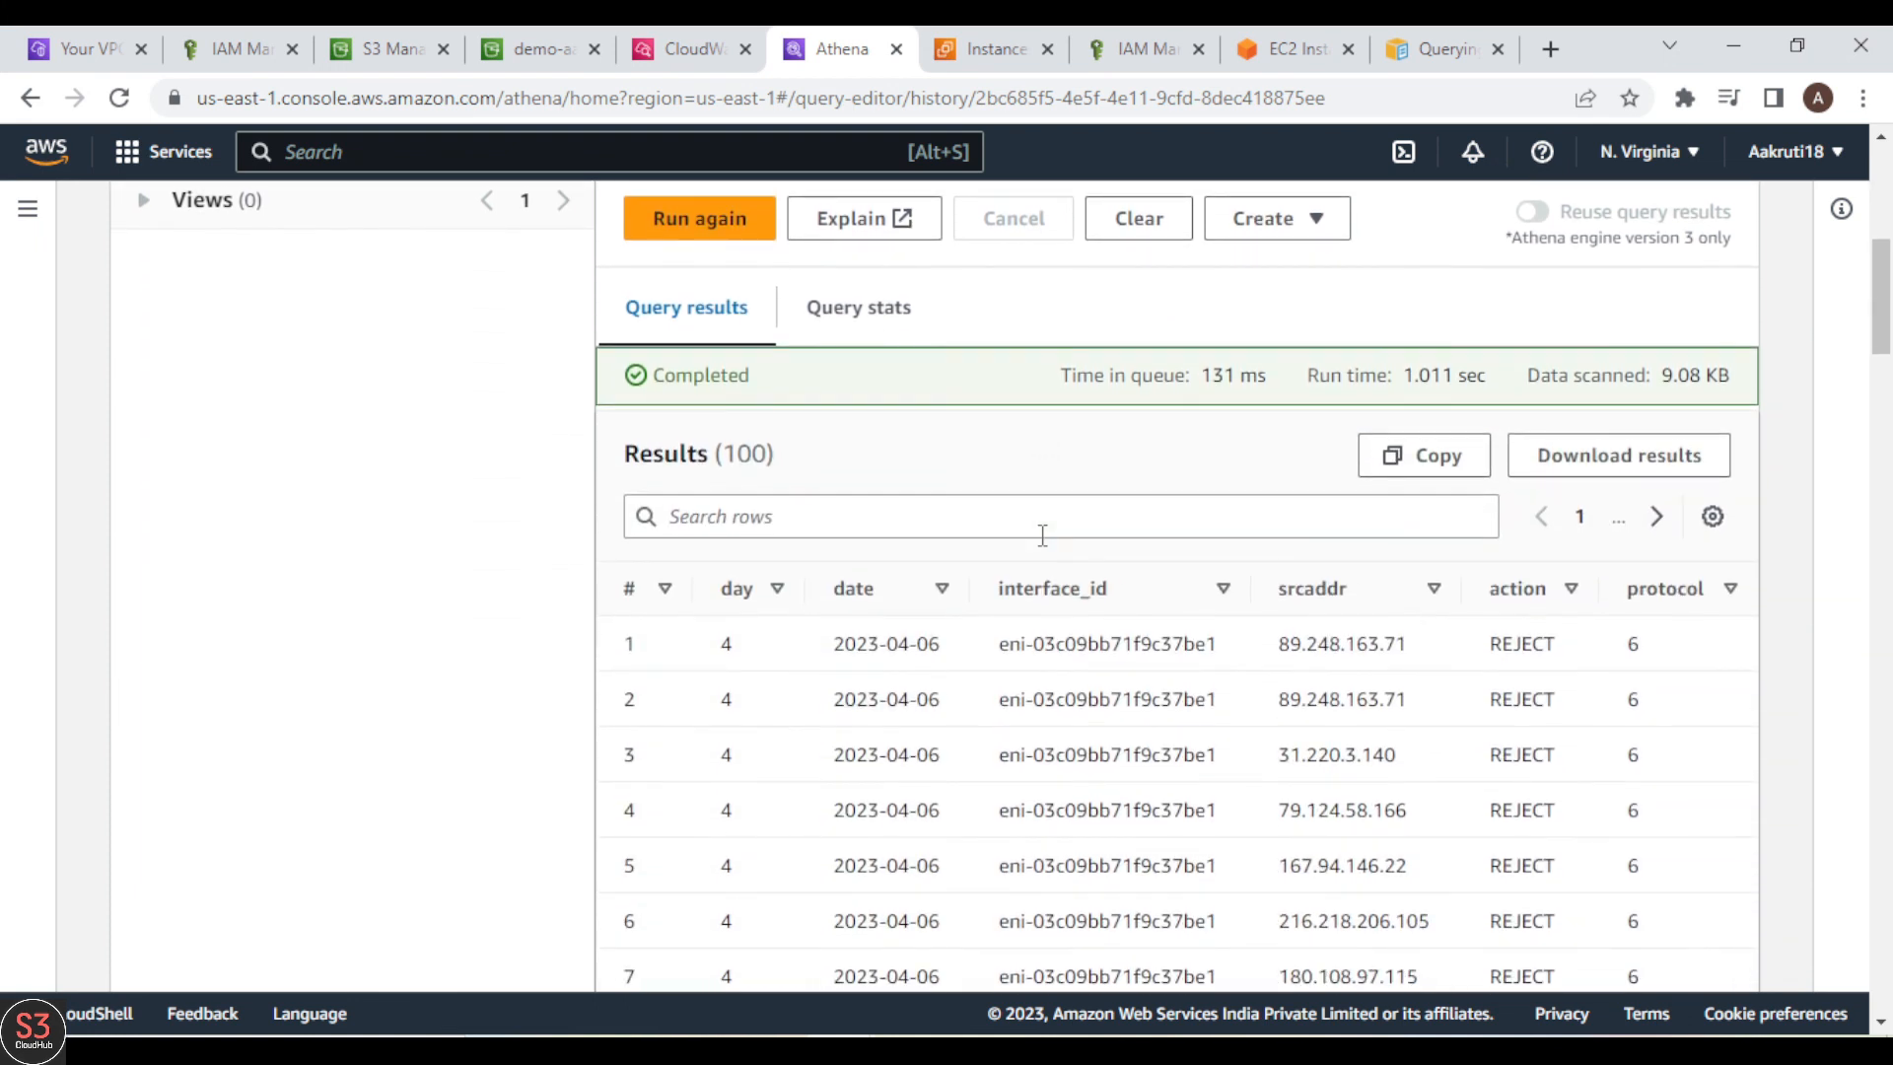
scroll(1043, 535, up, 3)
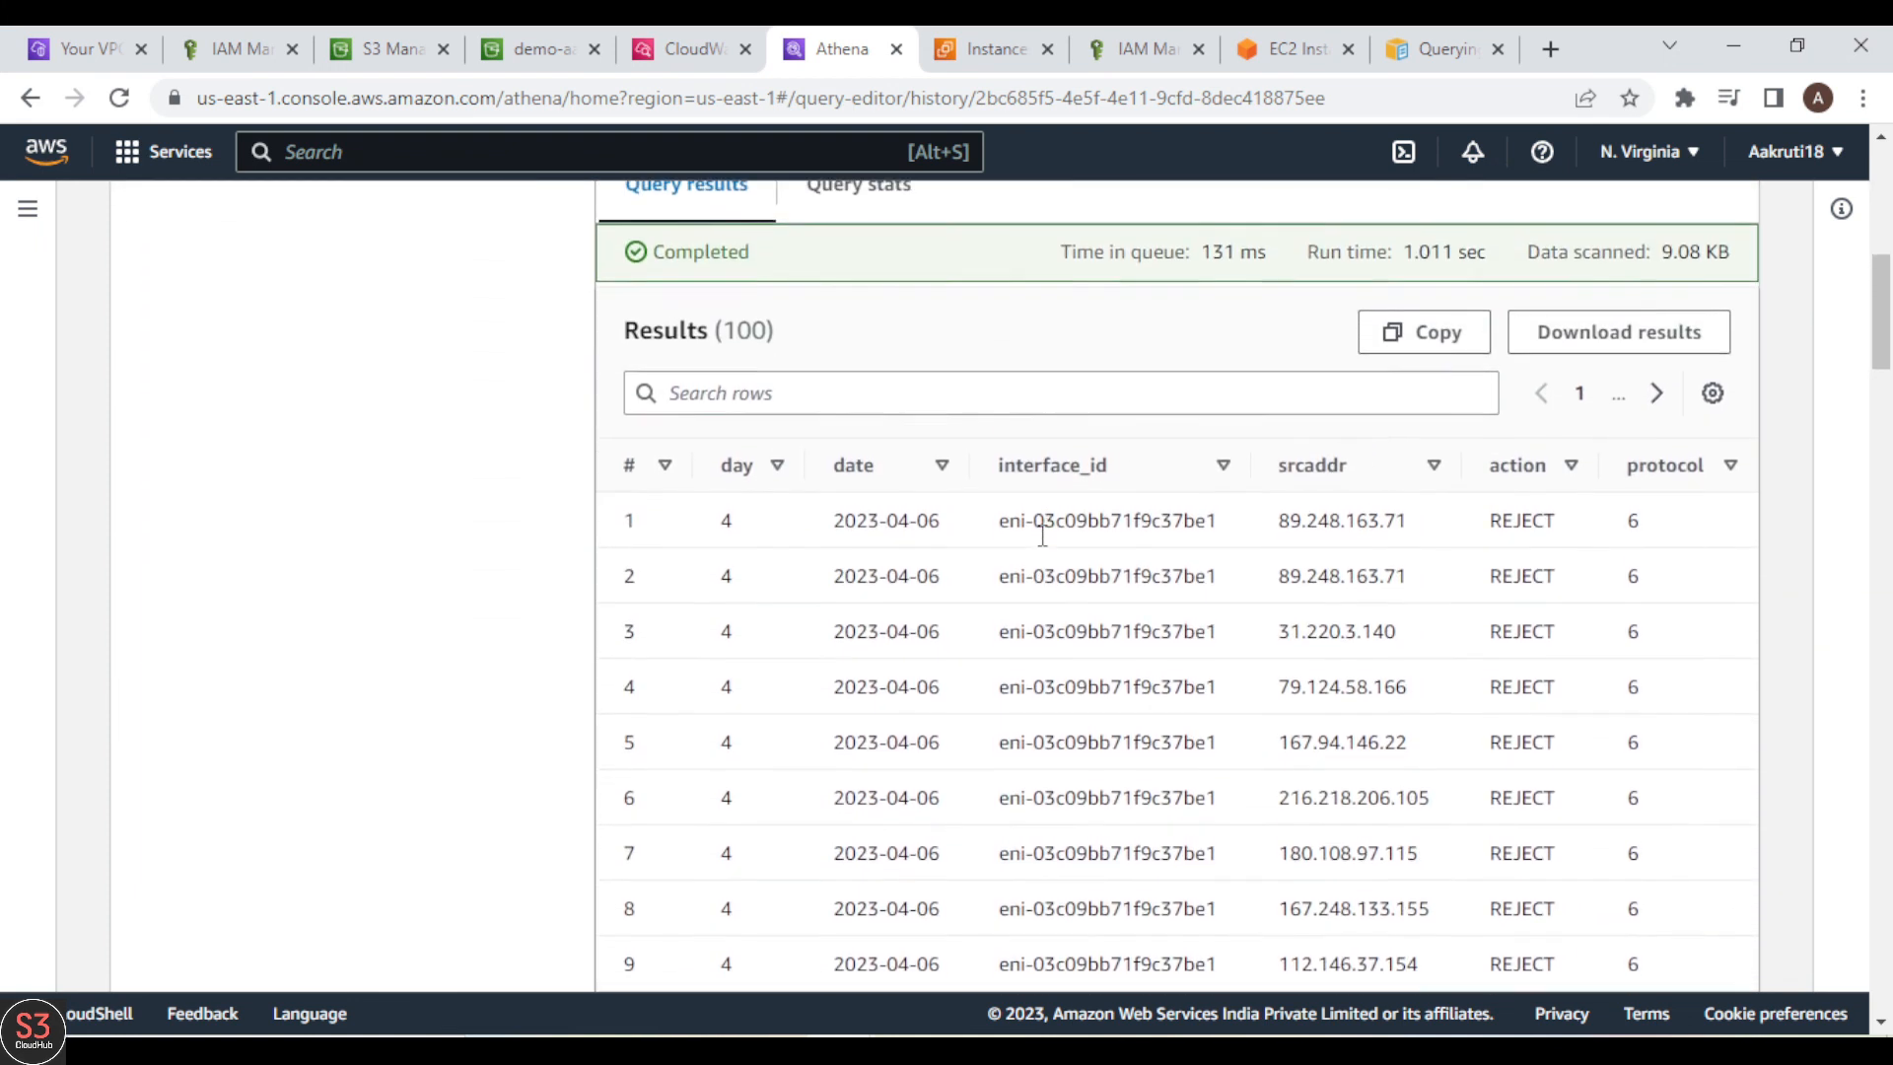
scroll(1045, 542, down, 1)
scroll(1045, 543, down, 10)
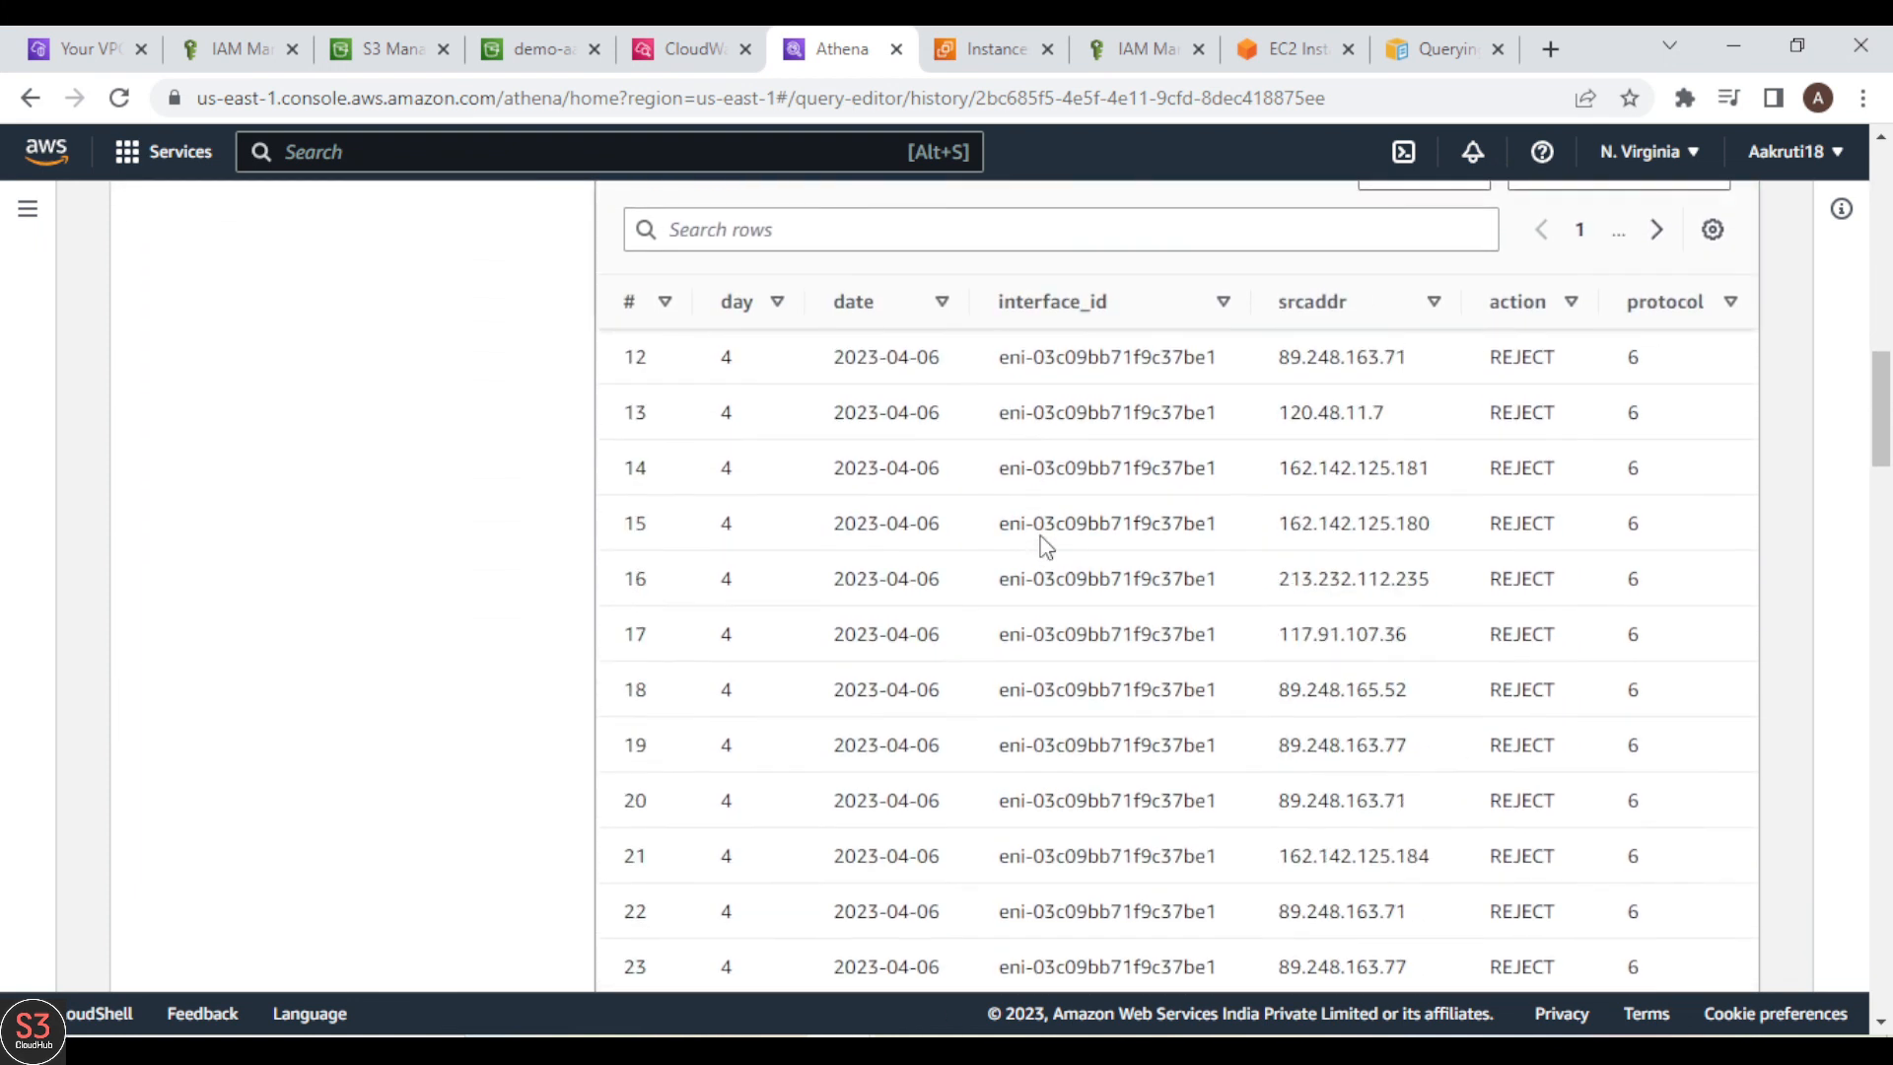
scroll(1045, 542, down, 20)
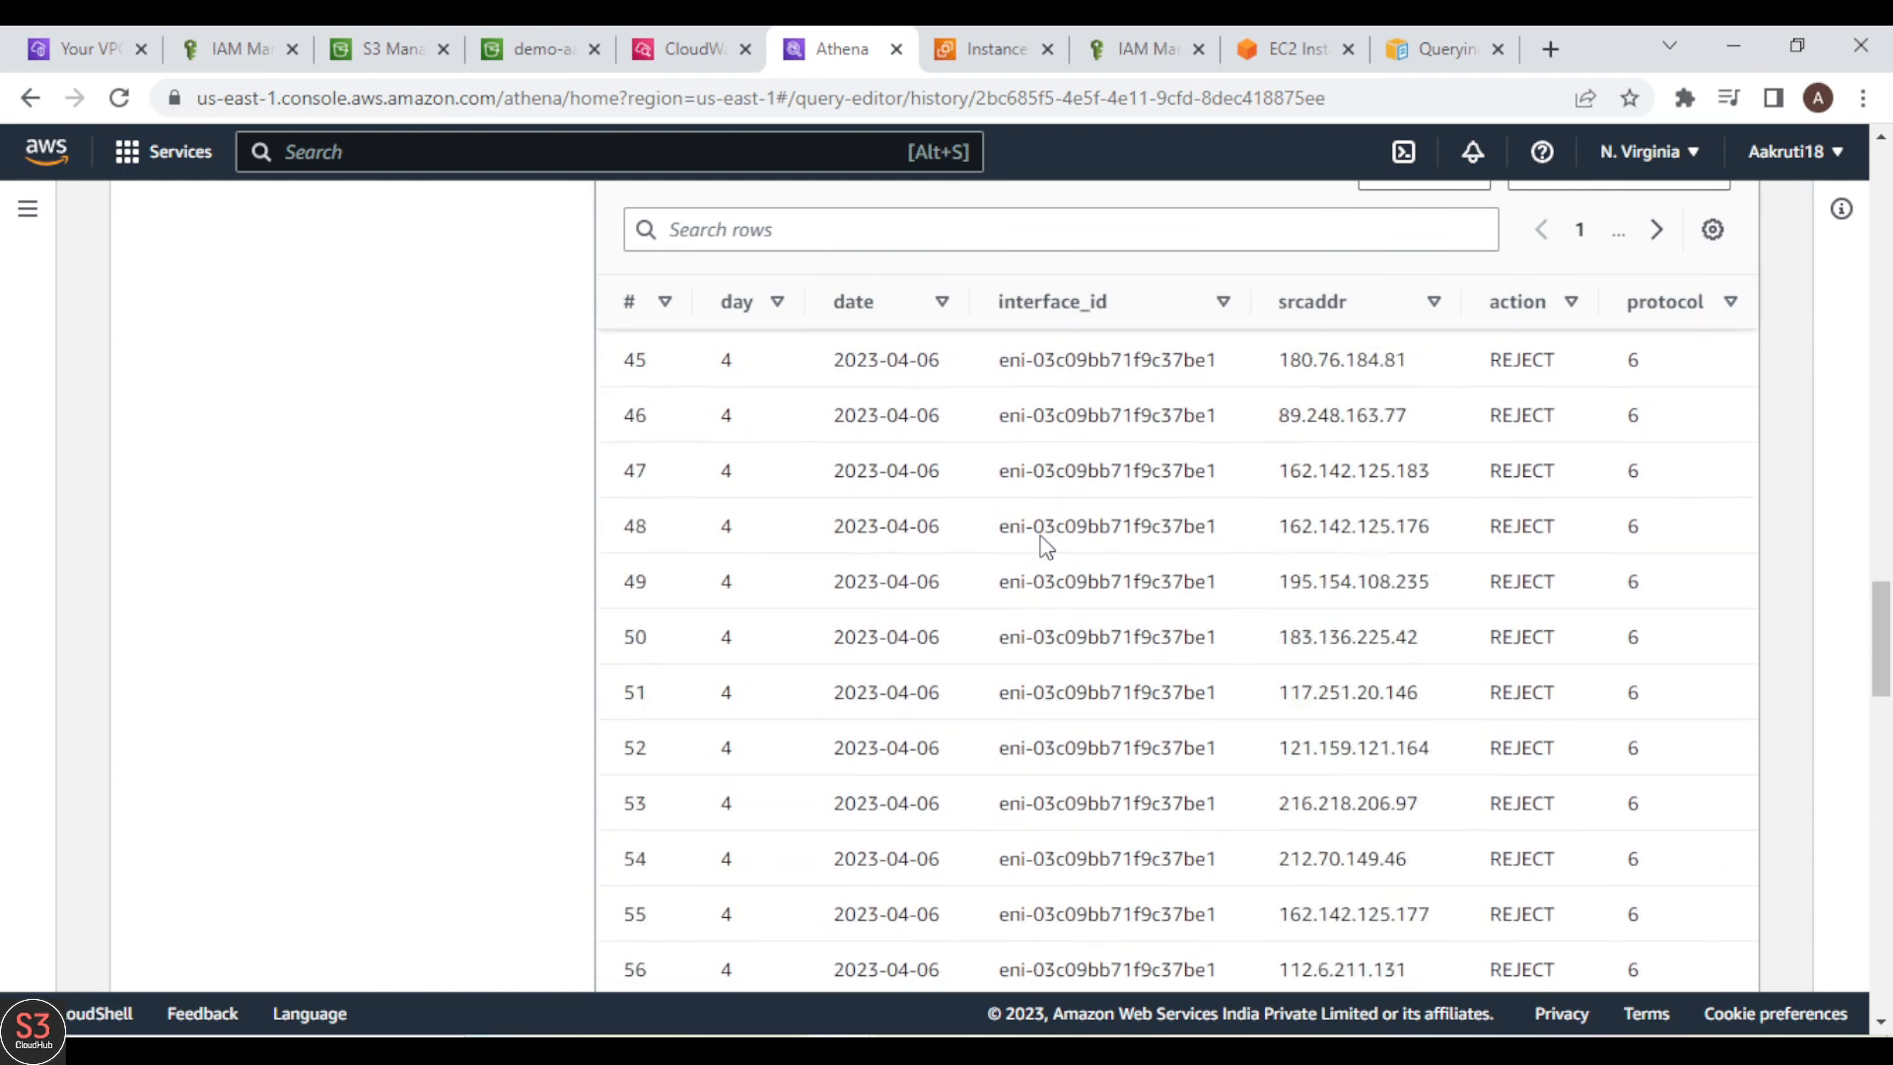
scroll(1045, 542, down, 7)
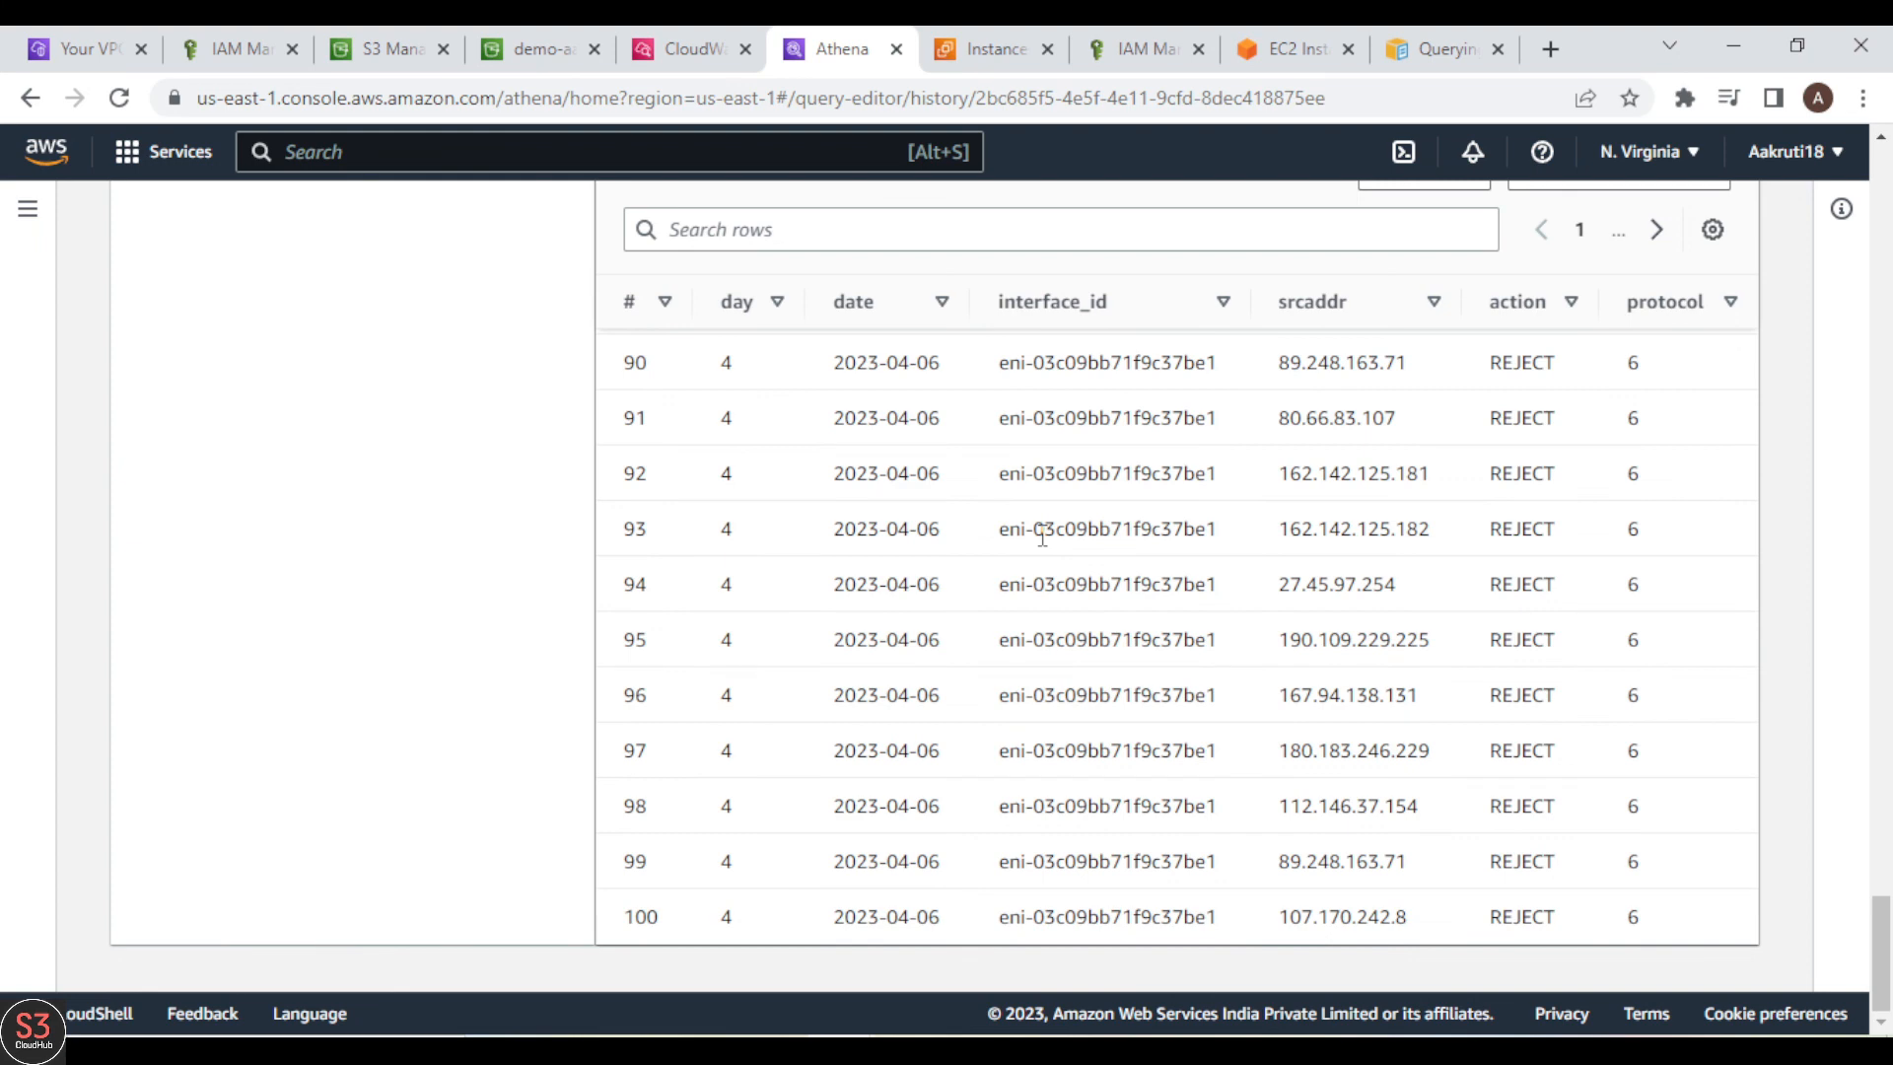
scroll(976, 681, up, 17)
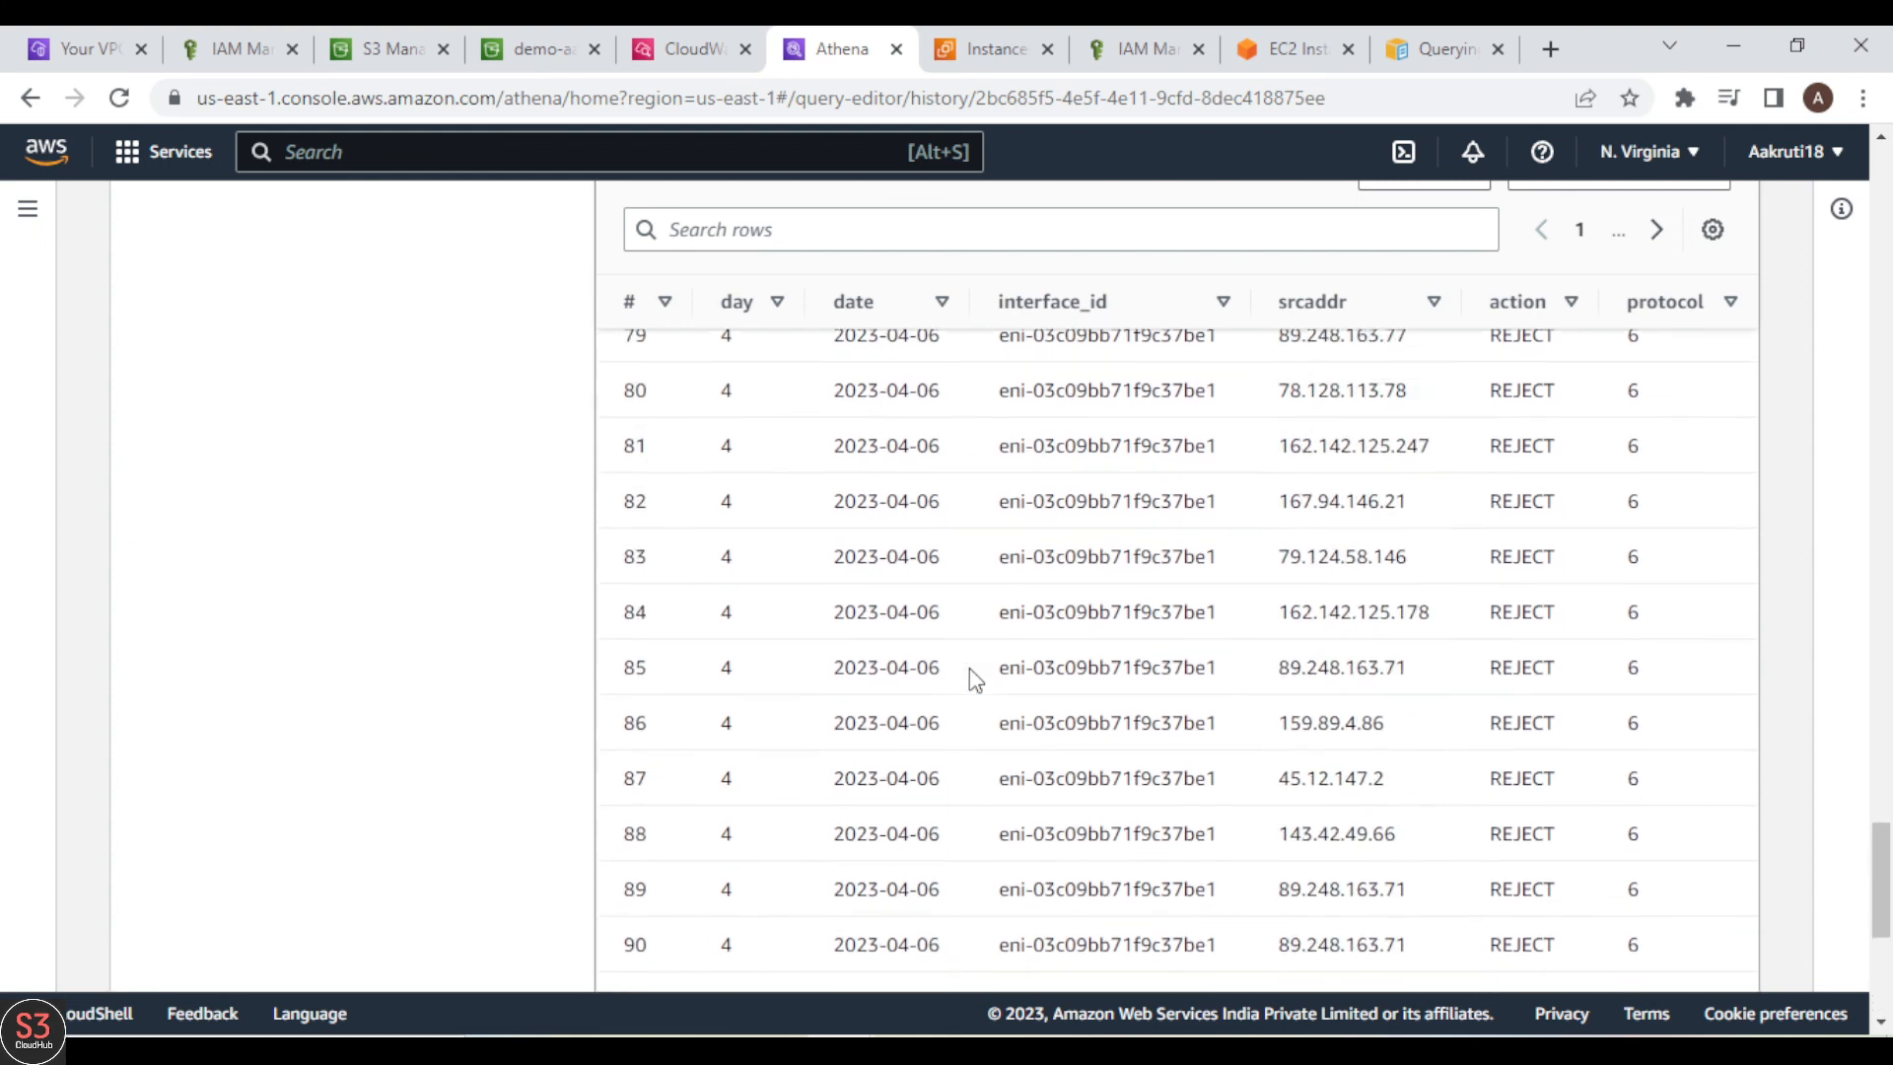
scroll(977, 680, up, 19)
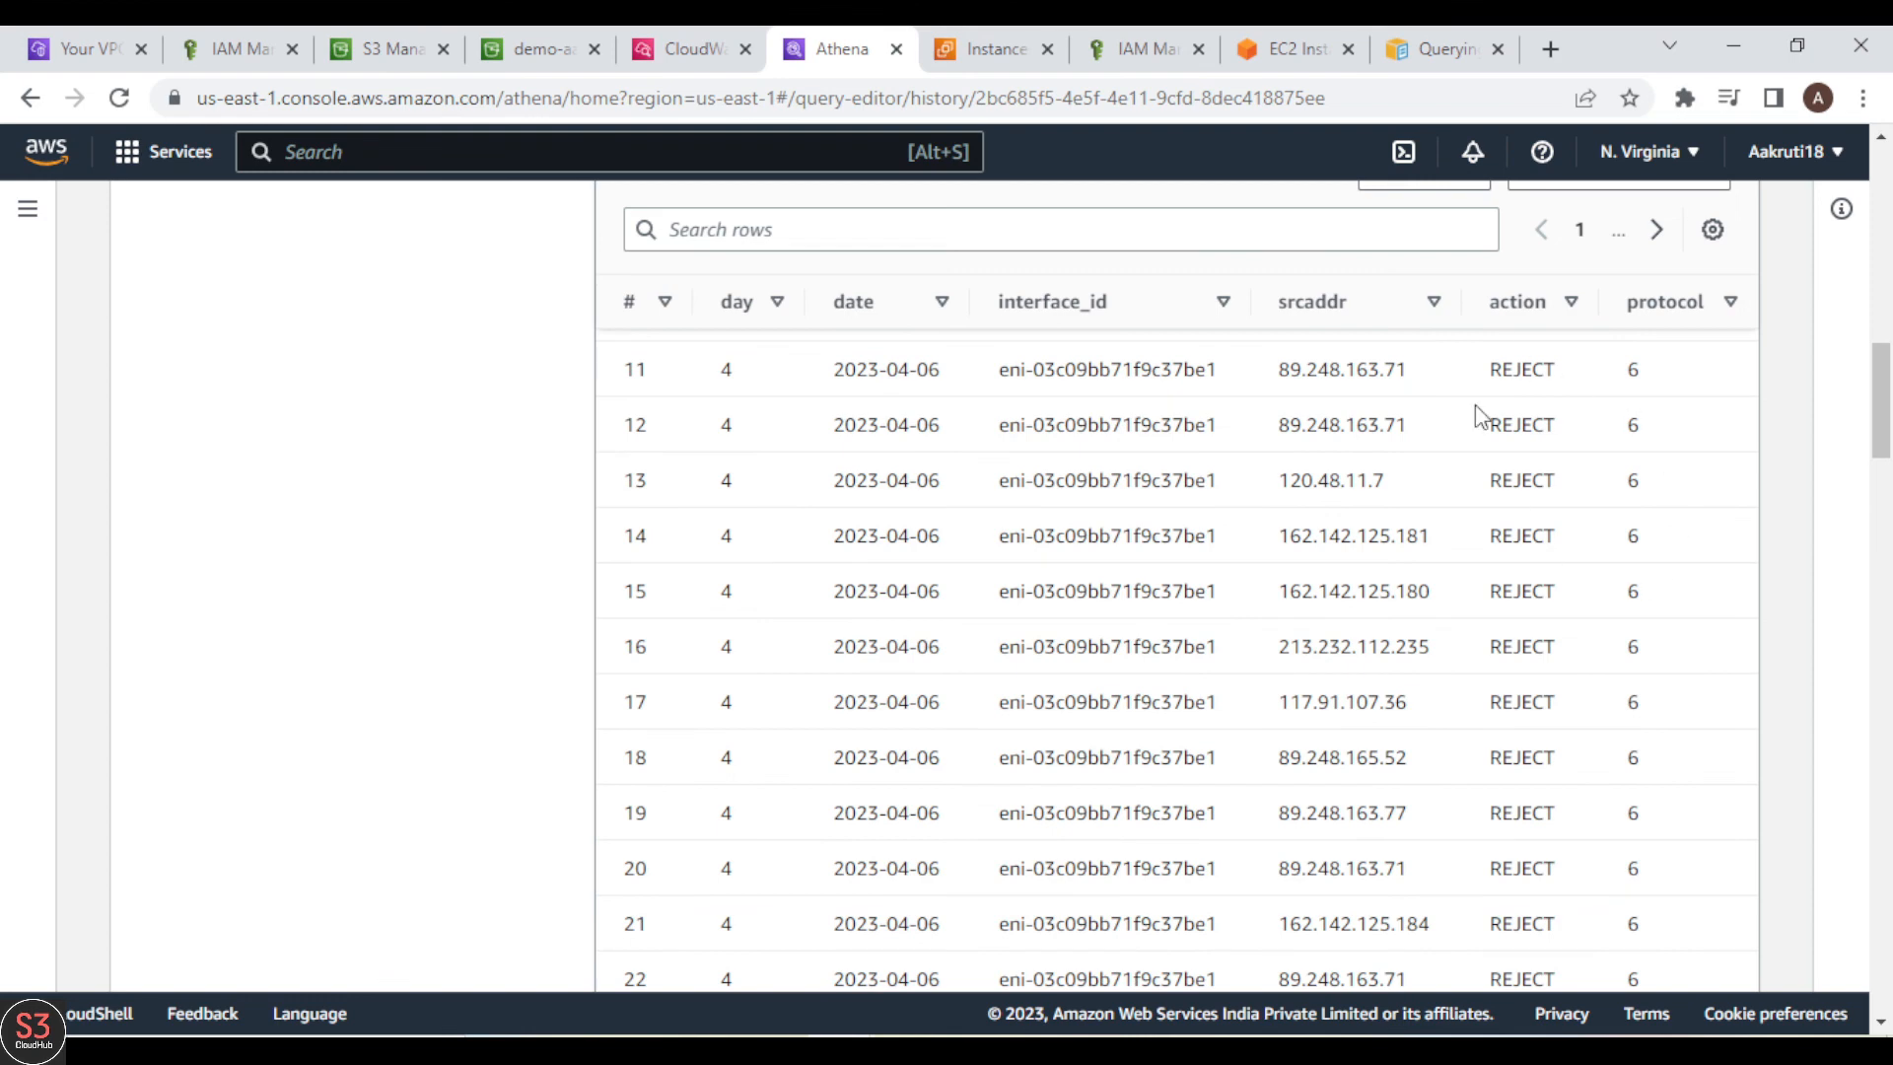
scroll(1478, 414, up, 5)
scroll(1479, 415, up, 4)
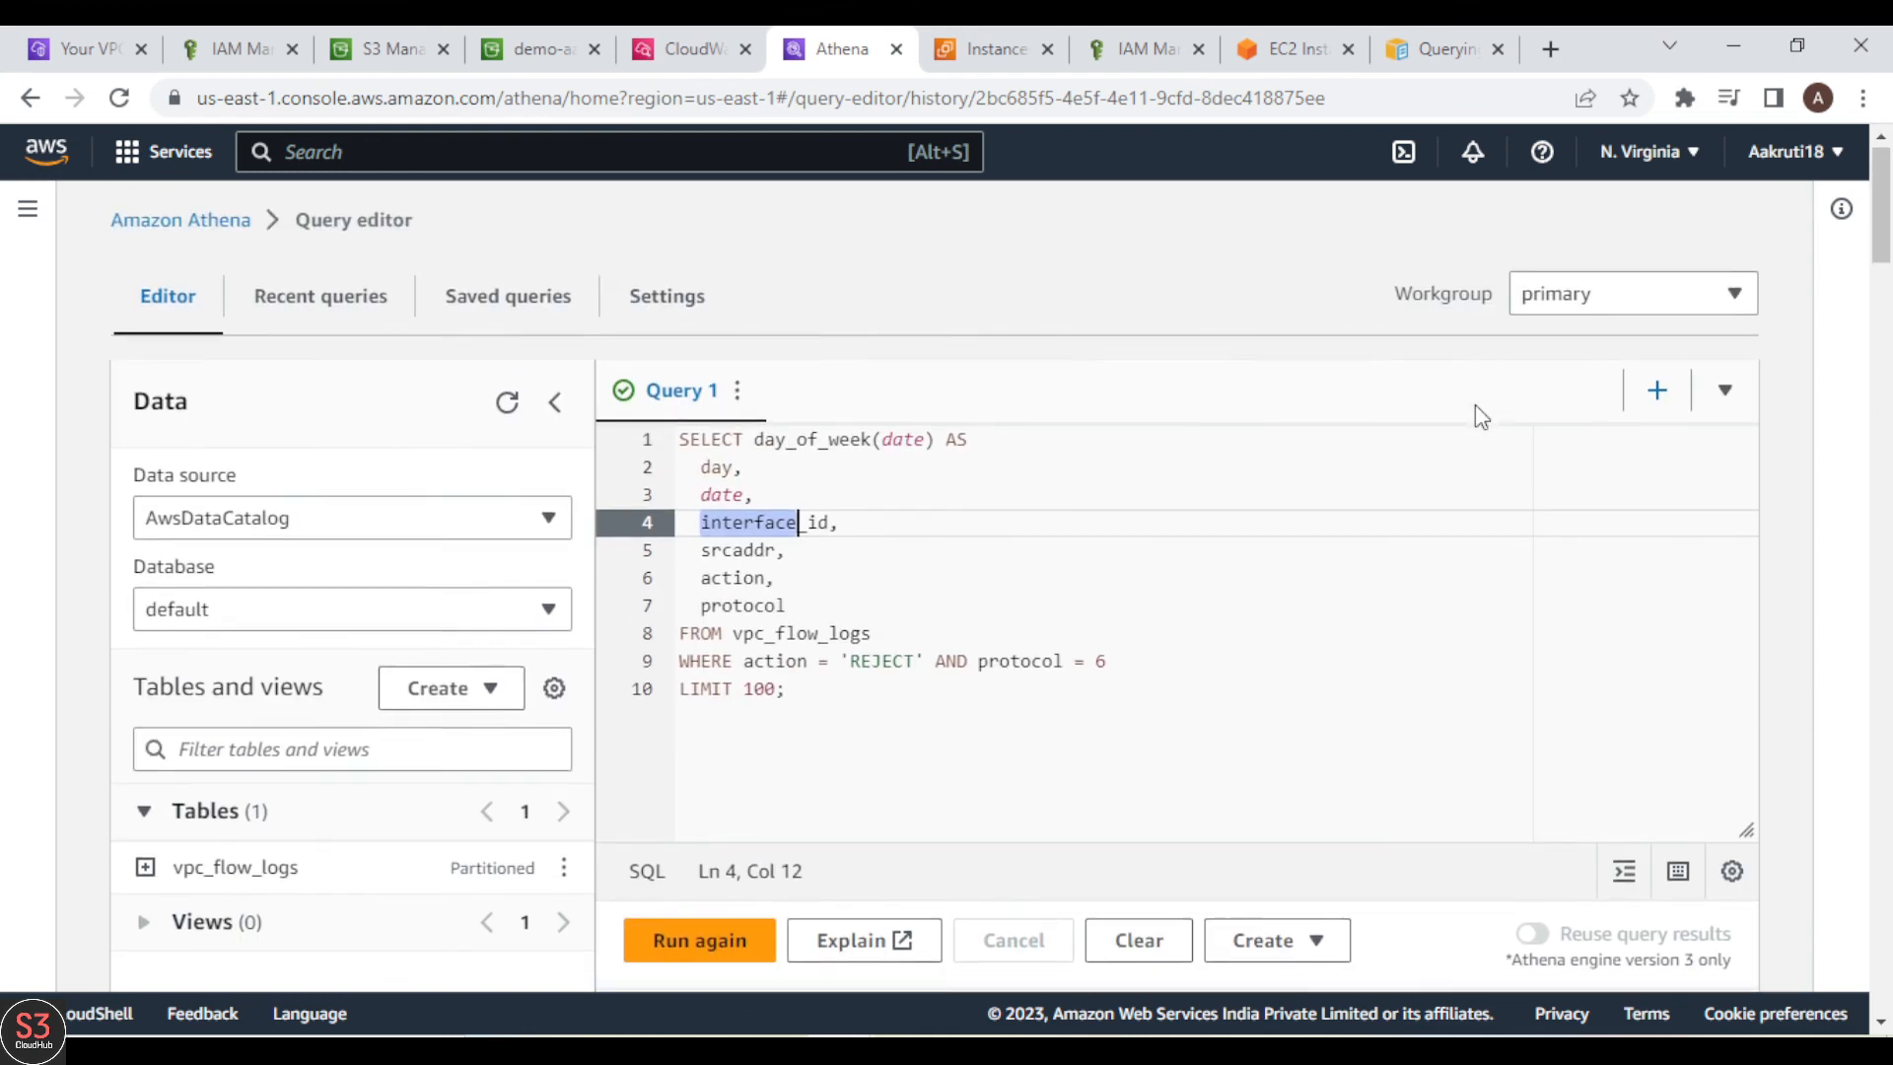
scroll(1479, 414, down, 6)
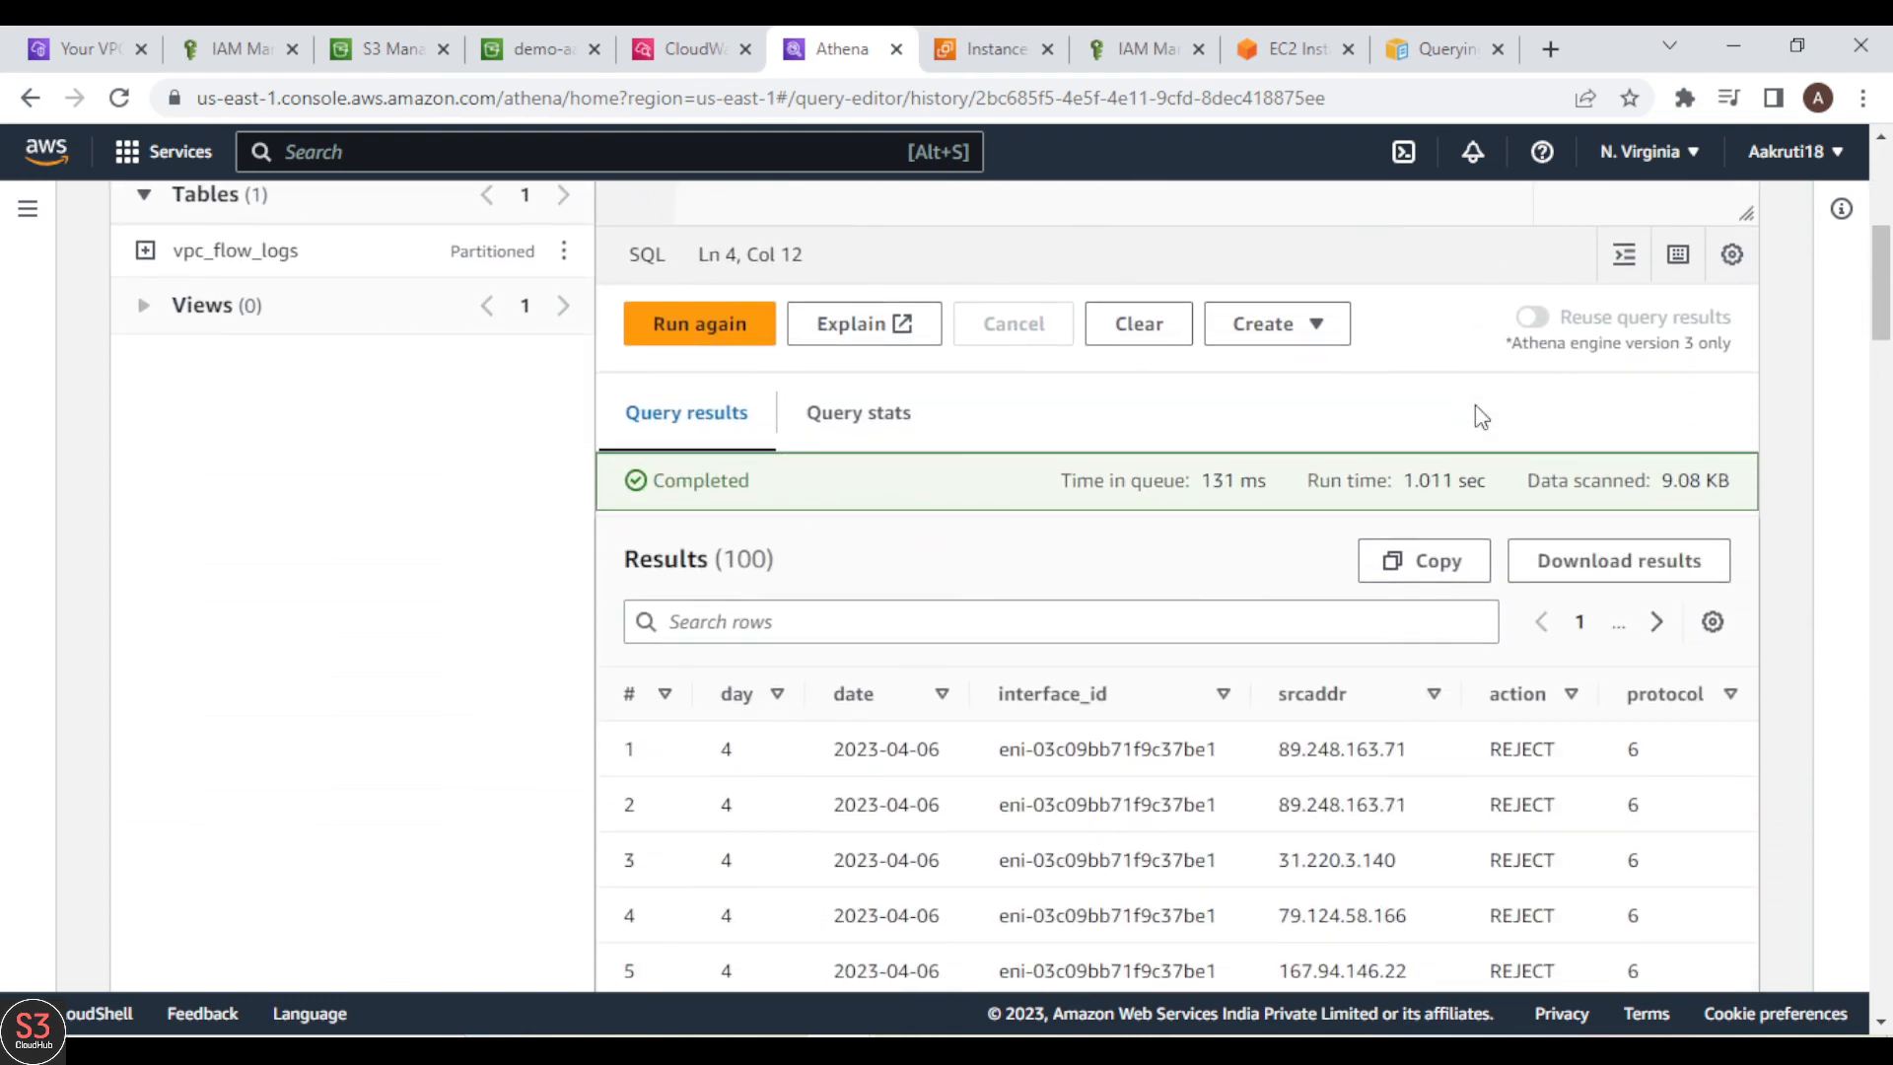